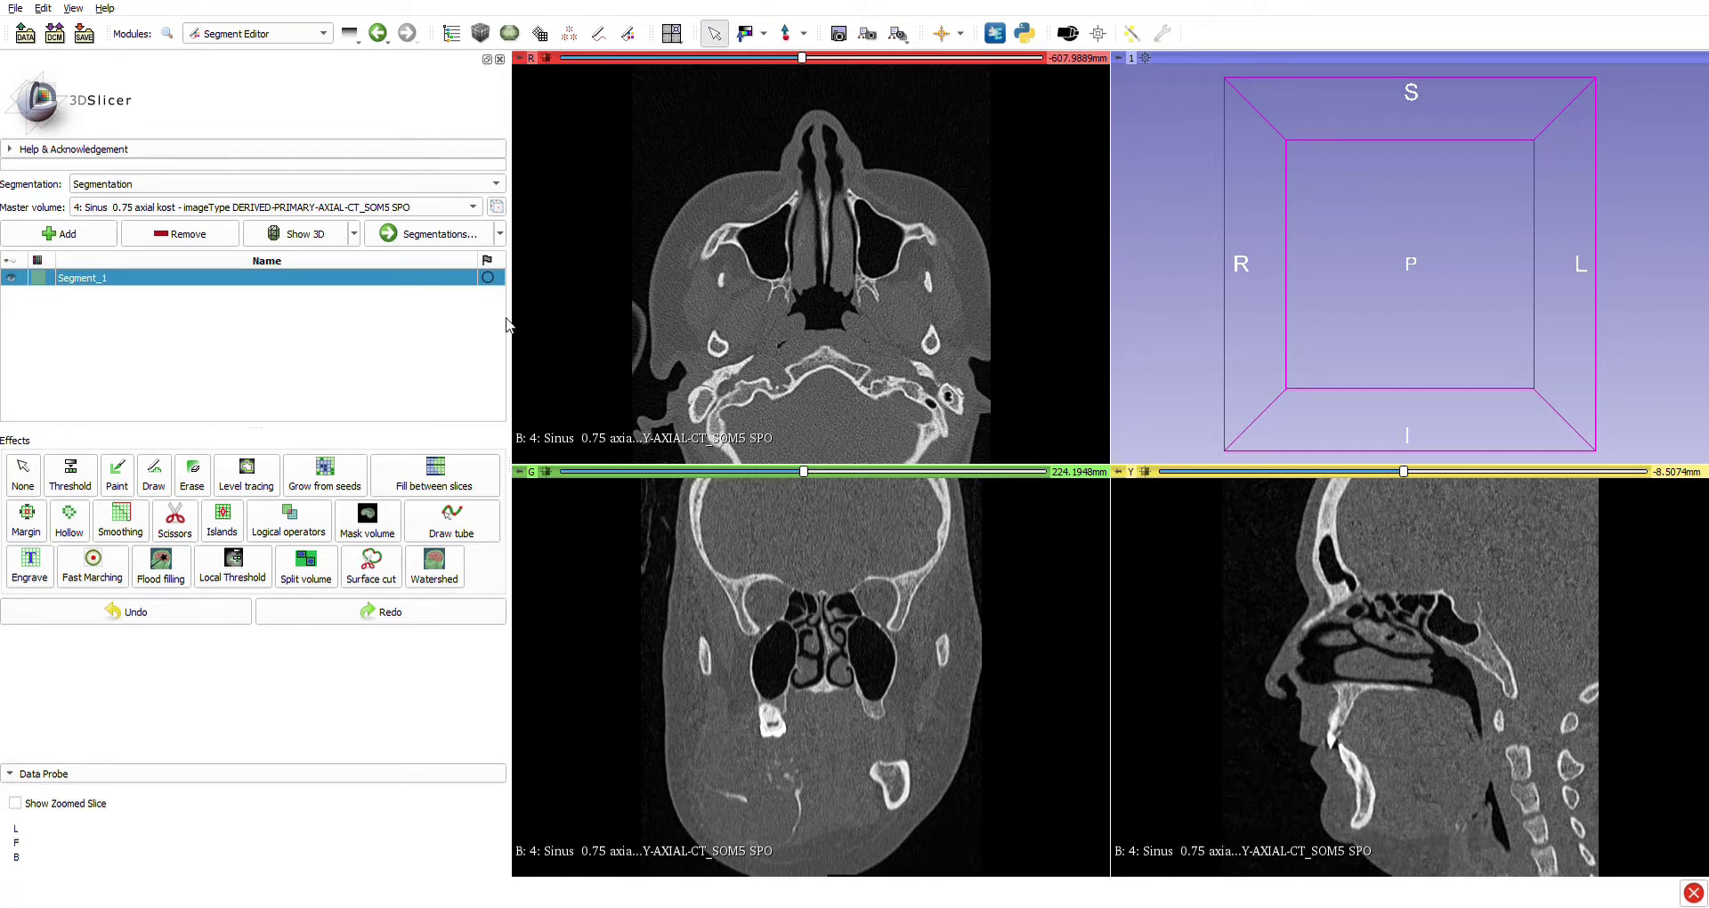
{"action": "right_click_drag", "start_coordinate": [715, 235], "coordinate": [744, 326]}
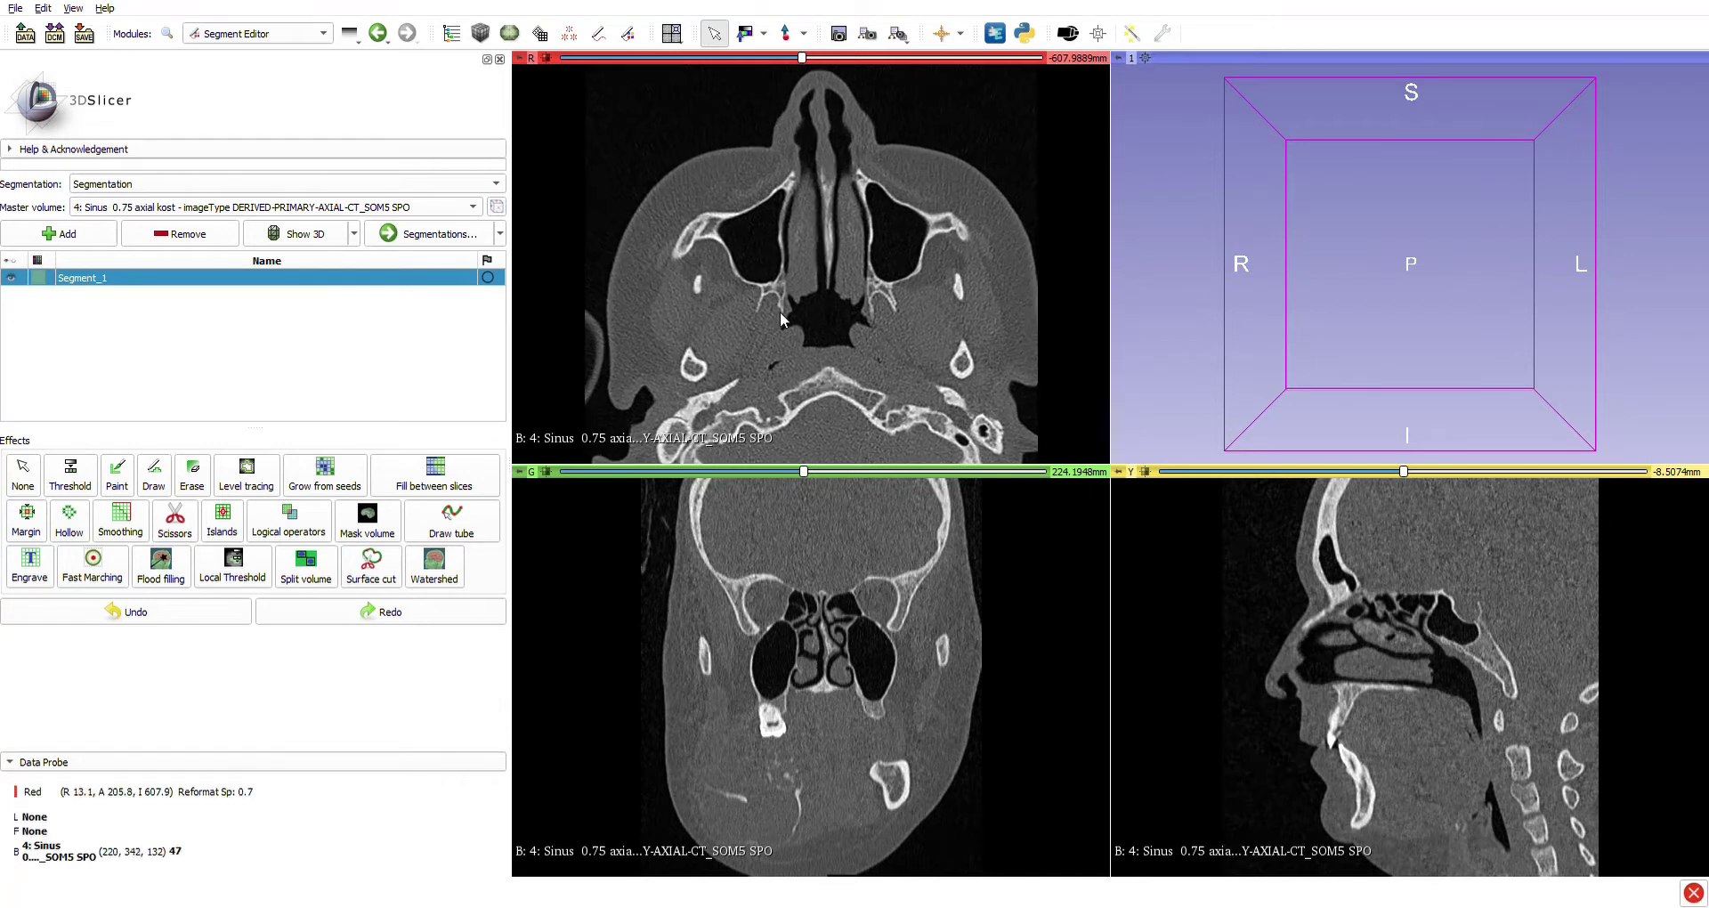
{"action": "middle_click_drag", "start_coordinate": [744, 326], "coordinate": [752, 300]}
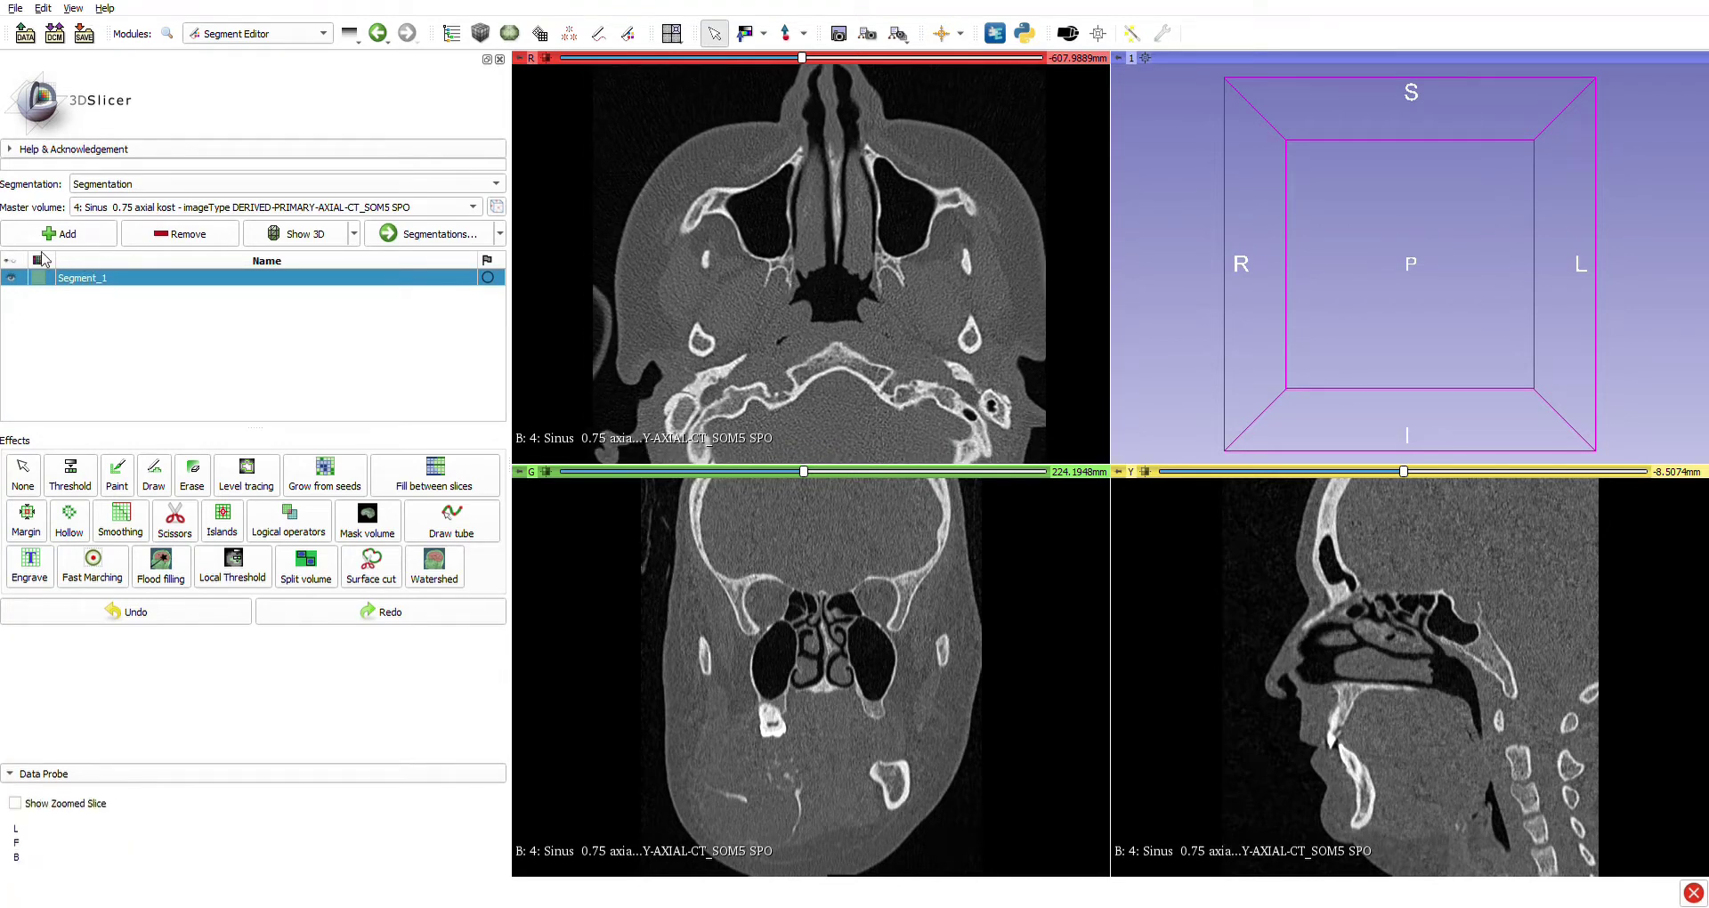
{"action": "double_click", "coordinate": [92, 279]}
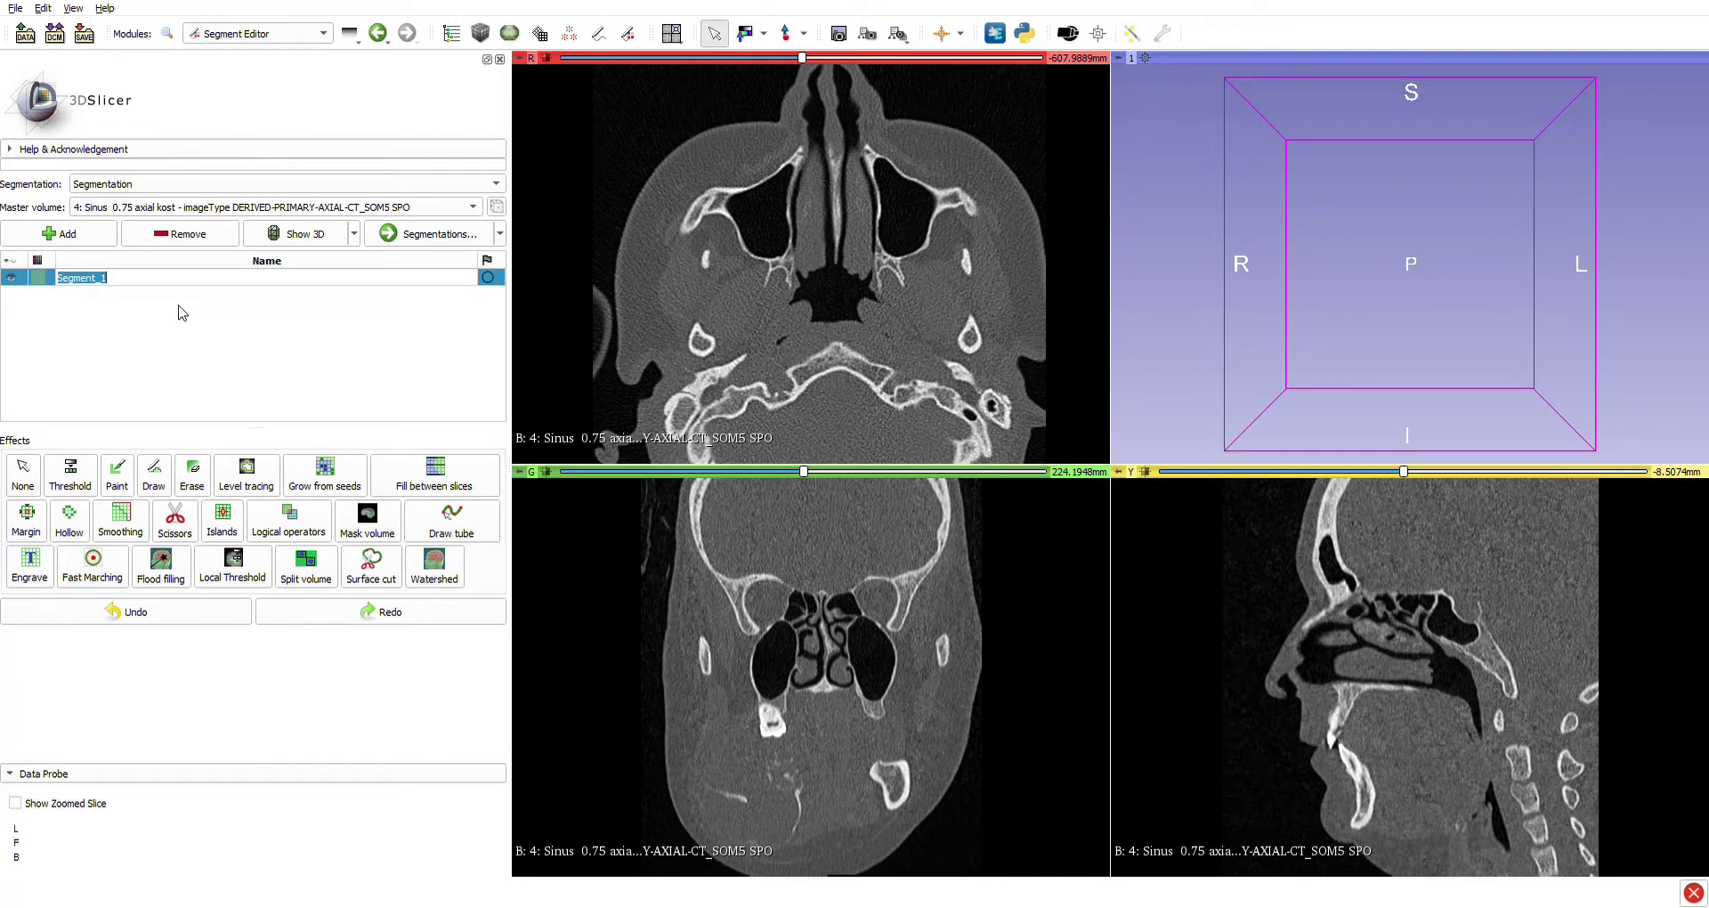
{"action": "key", "text": "Return"}
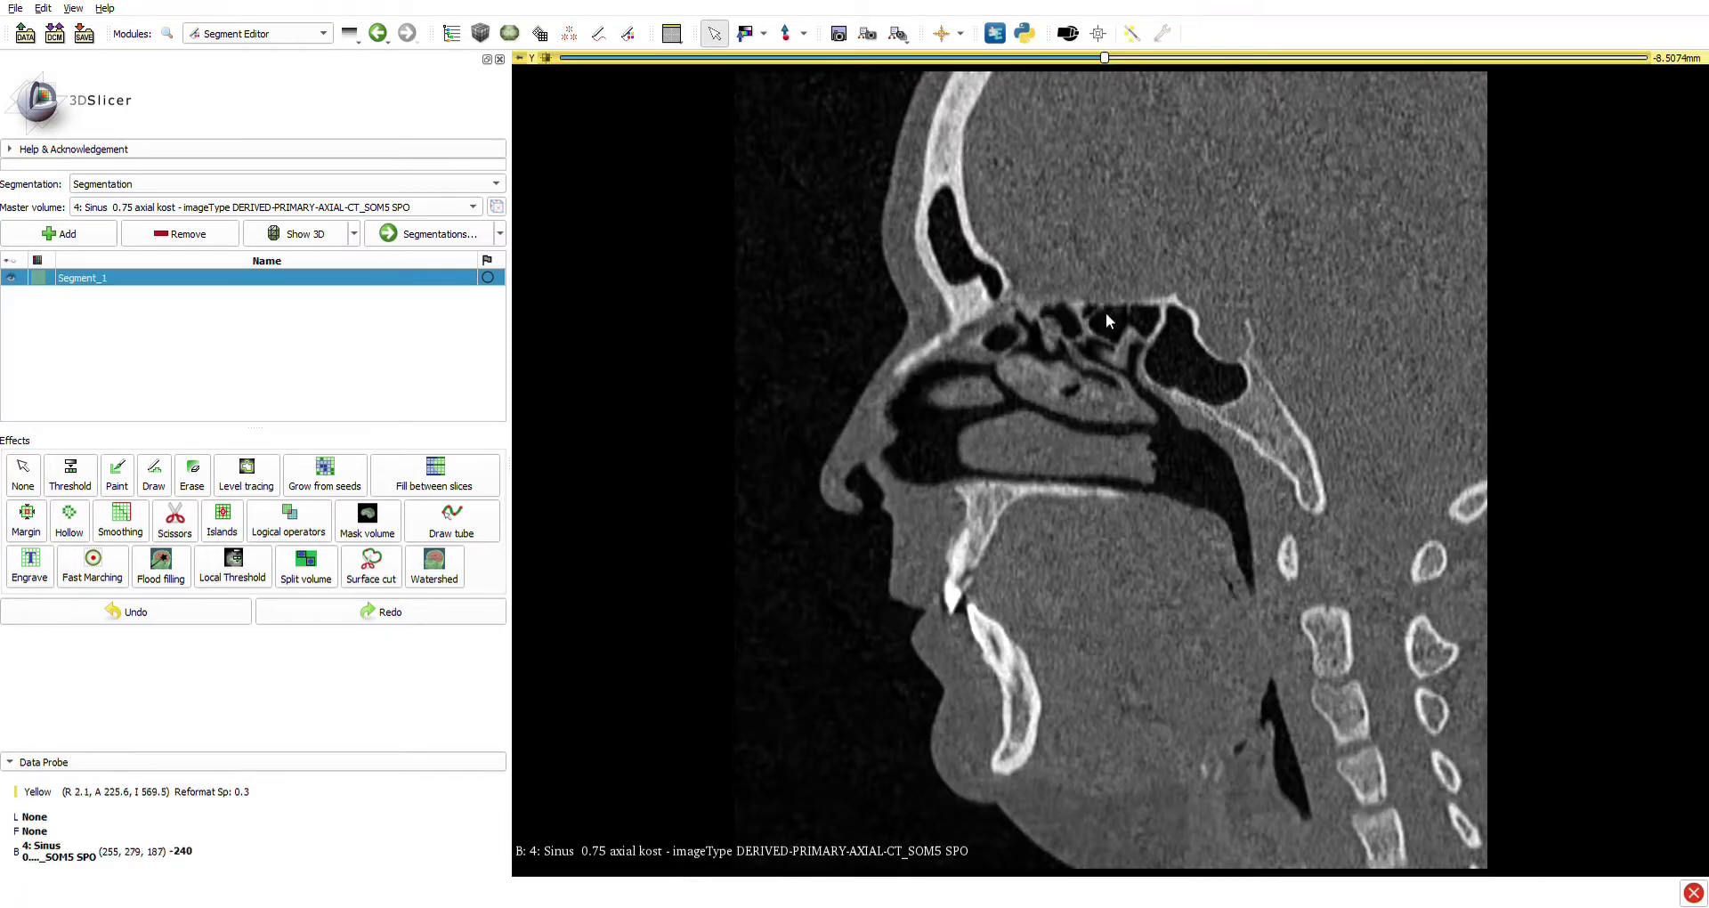
Threshold the bone into Segment_1 with an intensity range of 585.34 to 3071.00, checking the coverage on sagittal slices on both sides.
{"action": "left_click_drag", "start_coordinate": [1106, 56], "coordinate": [1419, 57]}
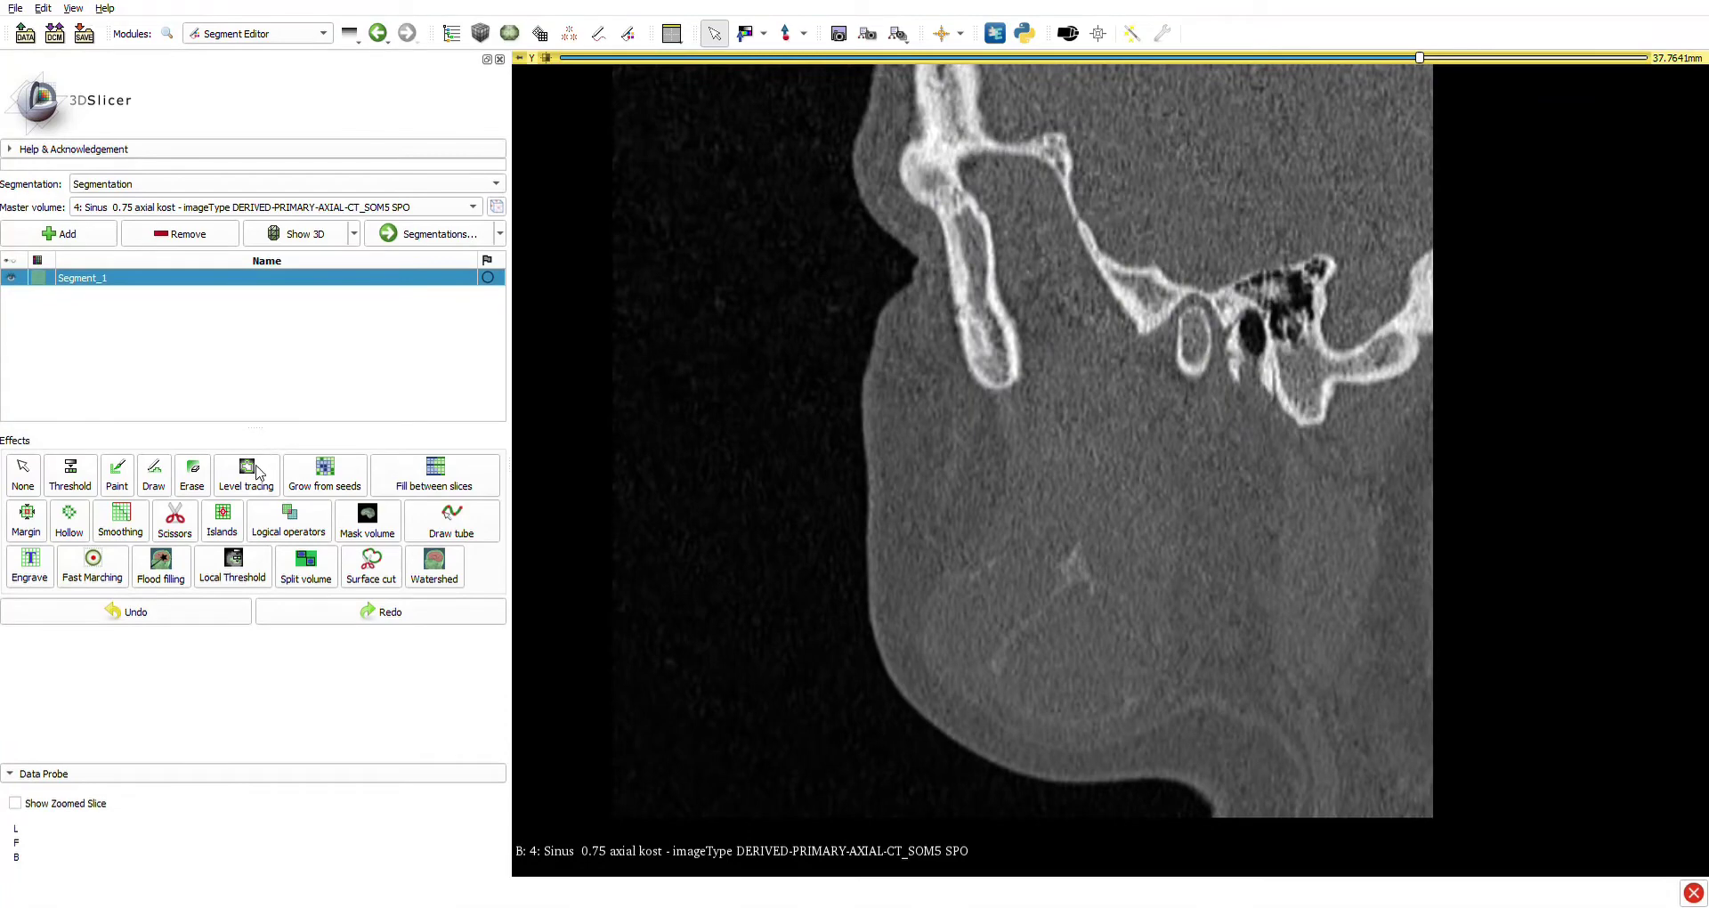
{"action": "left_click", "coordinate": [76, 479]}
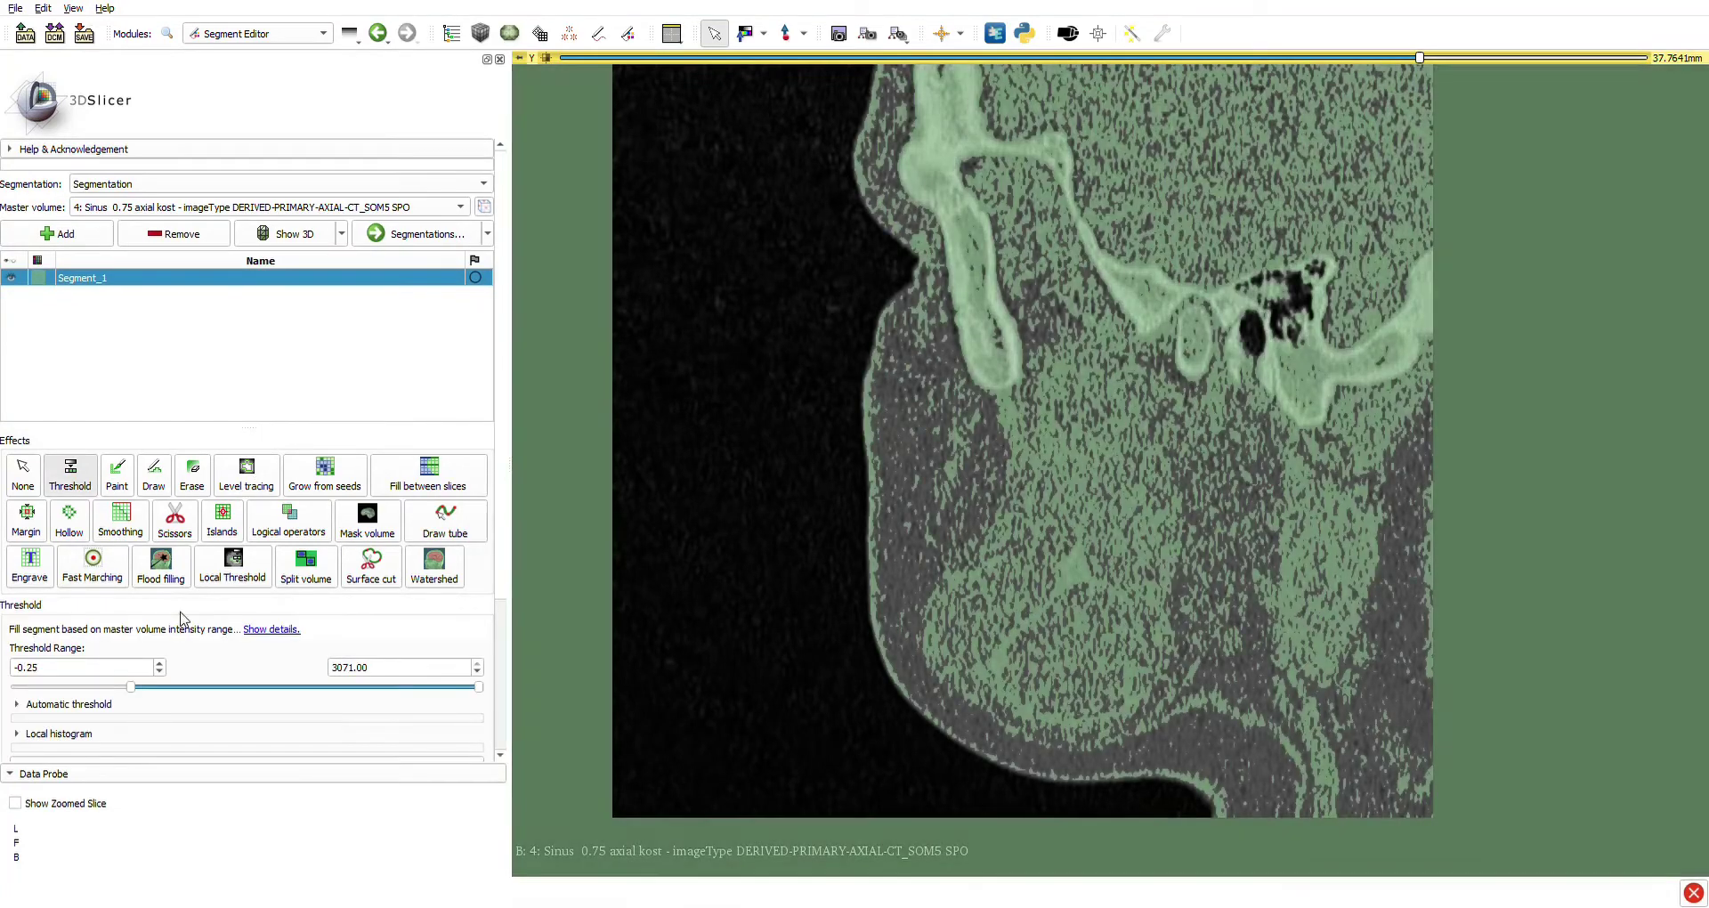
{"action": "left_click_drag", "start_coordinate": [133, 690], "coordinate": [197, 692]}
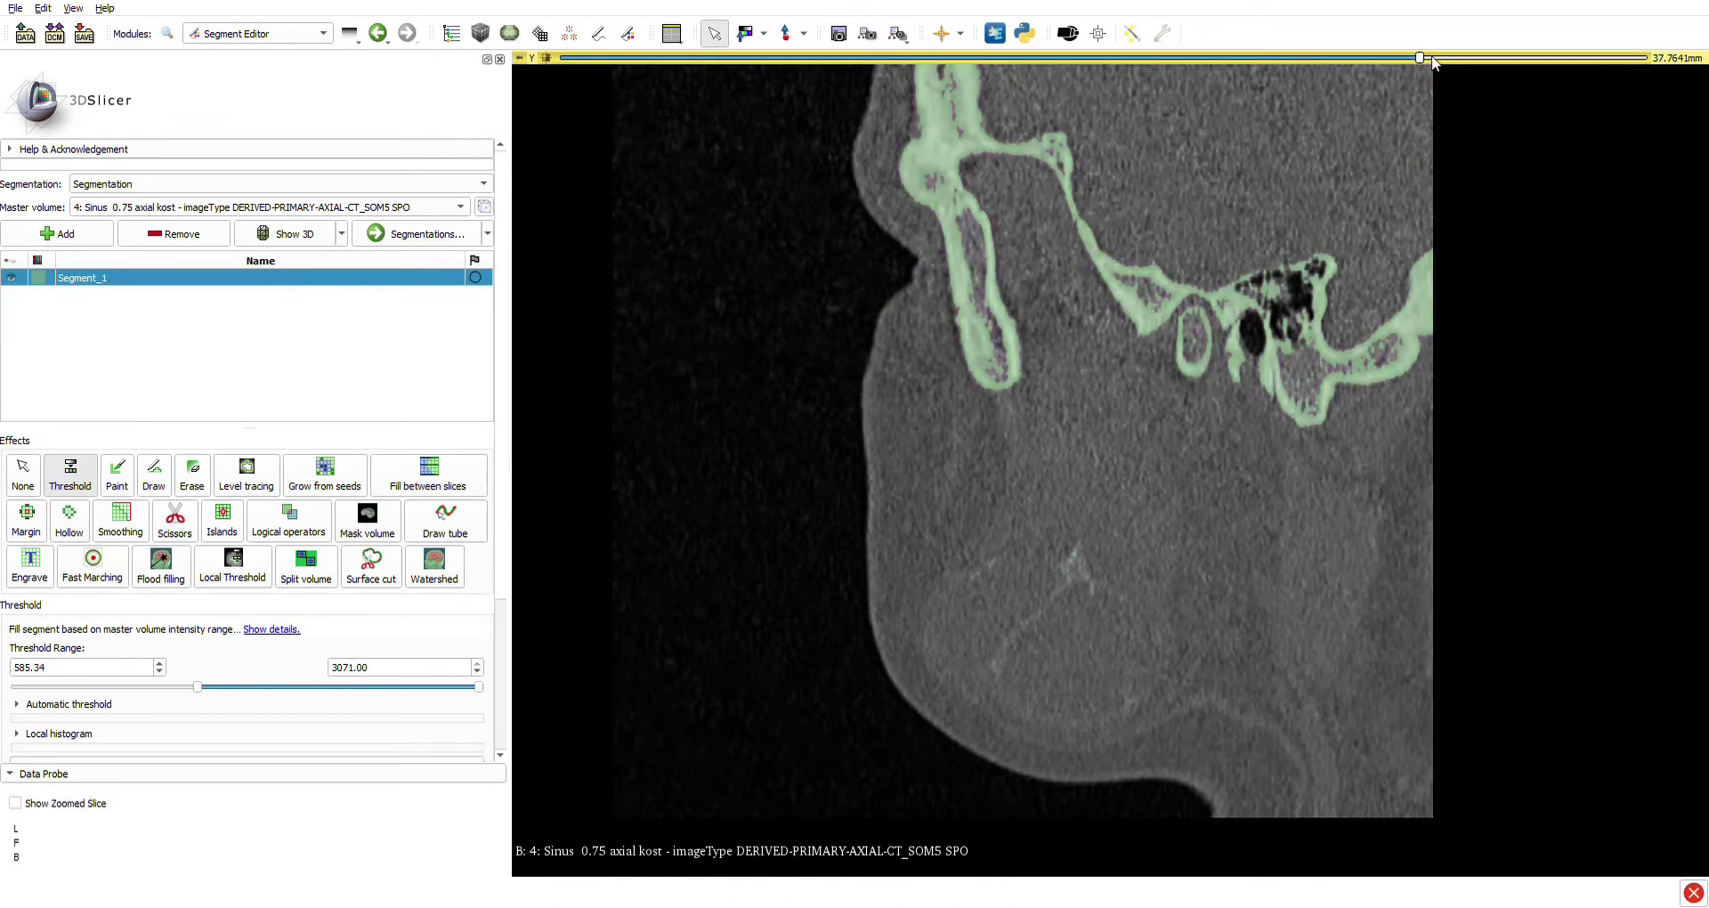
{"action": "left_click_drag", "start_coordinate": [1419, 57], "coordinate": [955, 78]}
{"action": "right_click_drag", "start_coordinate": [841, 473], "coordinate": [848, 521]}
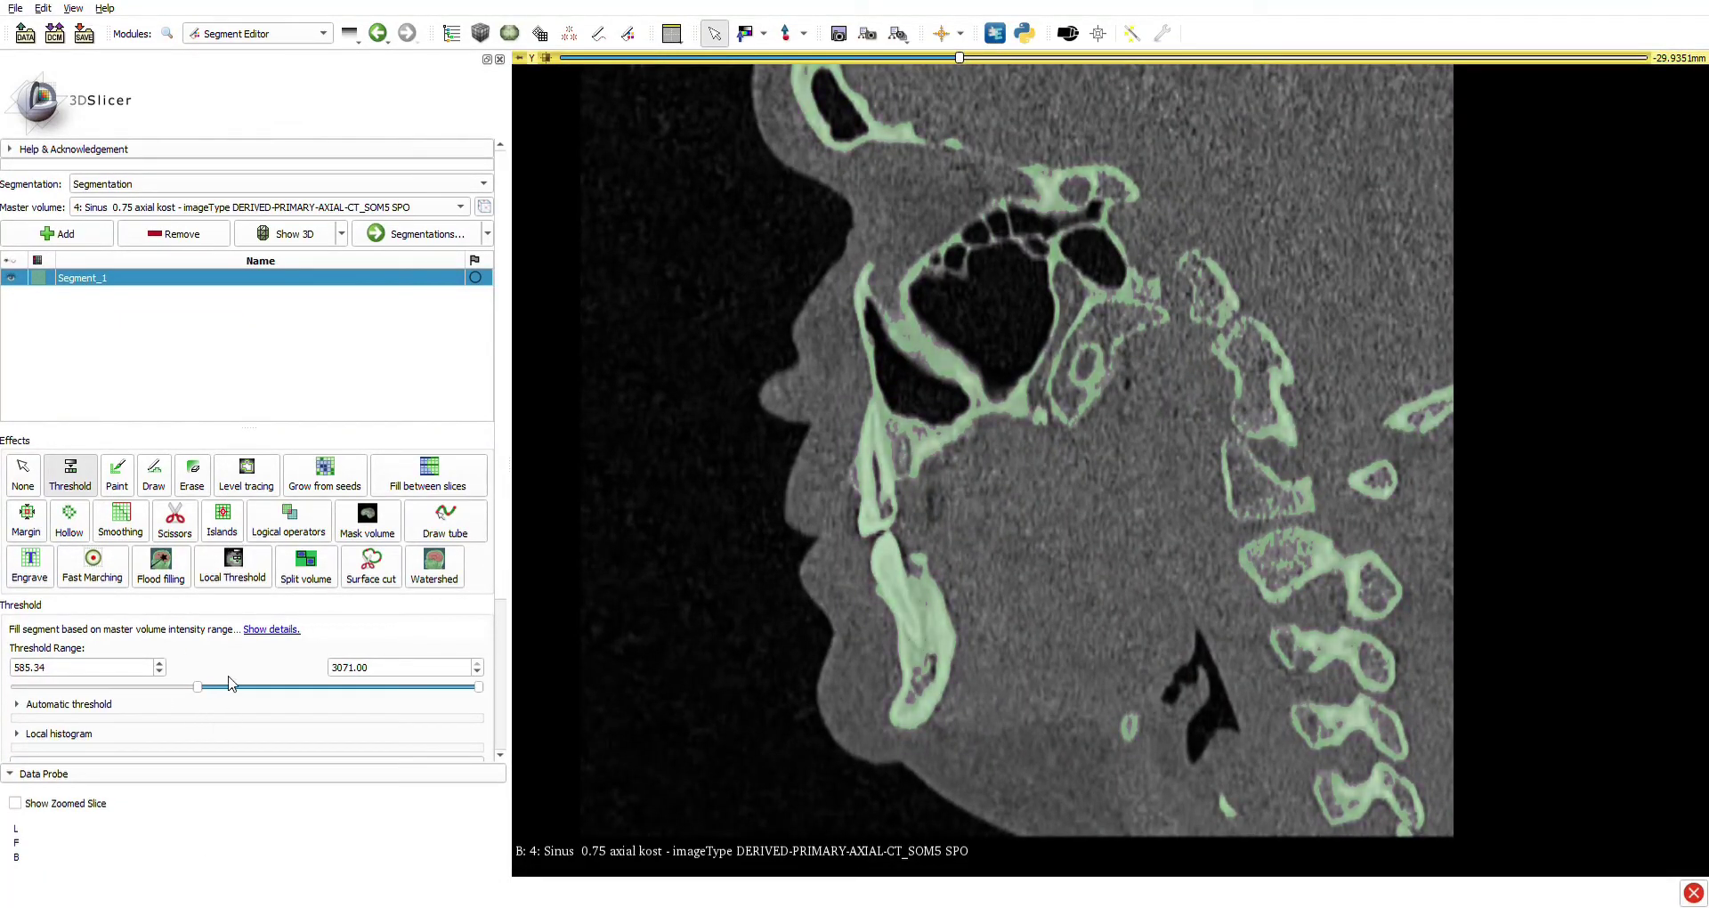
{"action": "scroll", "coordinate": [230, 683], "scroll_direction": "down", "scroll_amount": 2}
{"action": "left_click", "coordinate": [251, 723]}
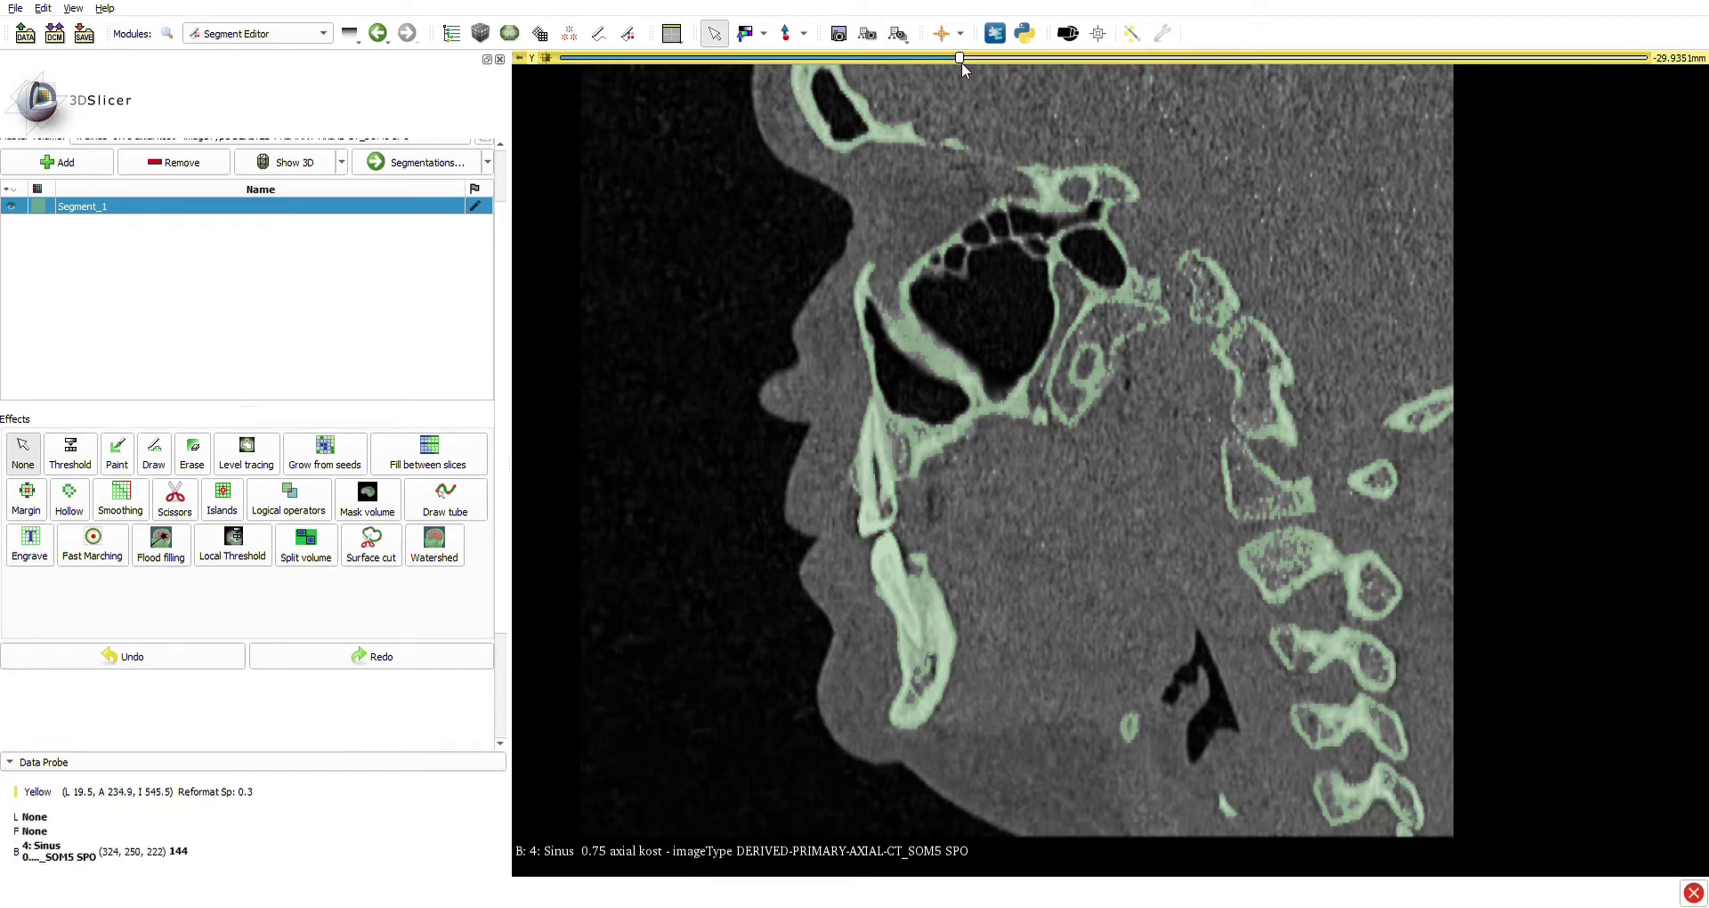
Erase the segmented bone bridging above the left mandibular condyle on the -63.78 mm sagittal slice, using a 3 mm eraser.
{"action": "left_click_drag", "start_coordinate": [961, 58], "coordinate": [718, 58]}
{"action": "right_click_drag", "start_coordinate": [1235, 189], "coordinate": [1263, 244]}
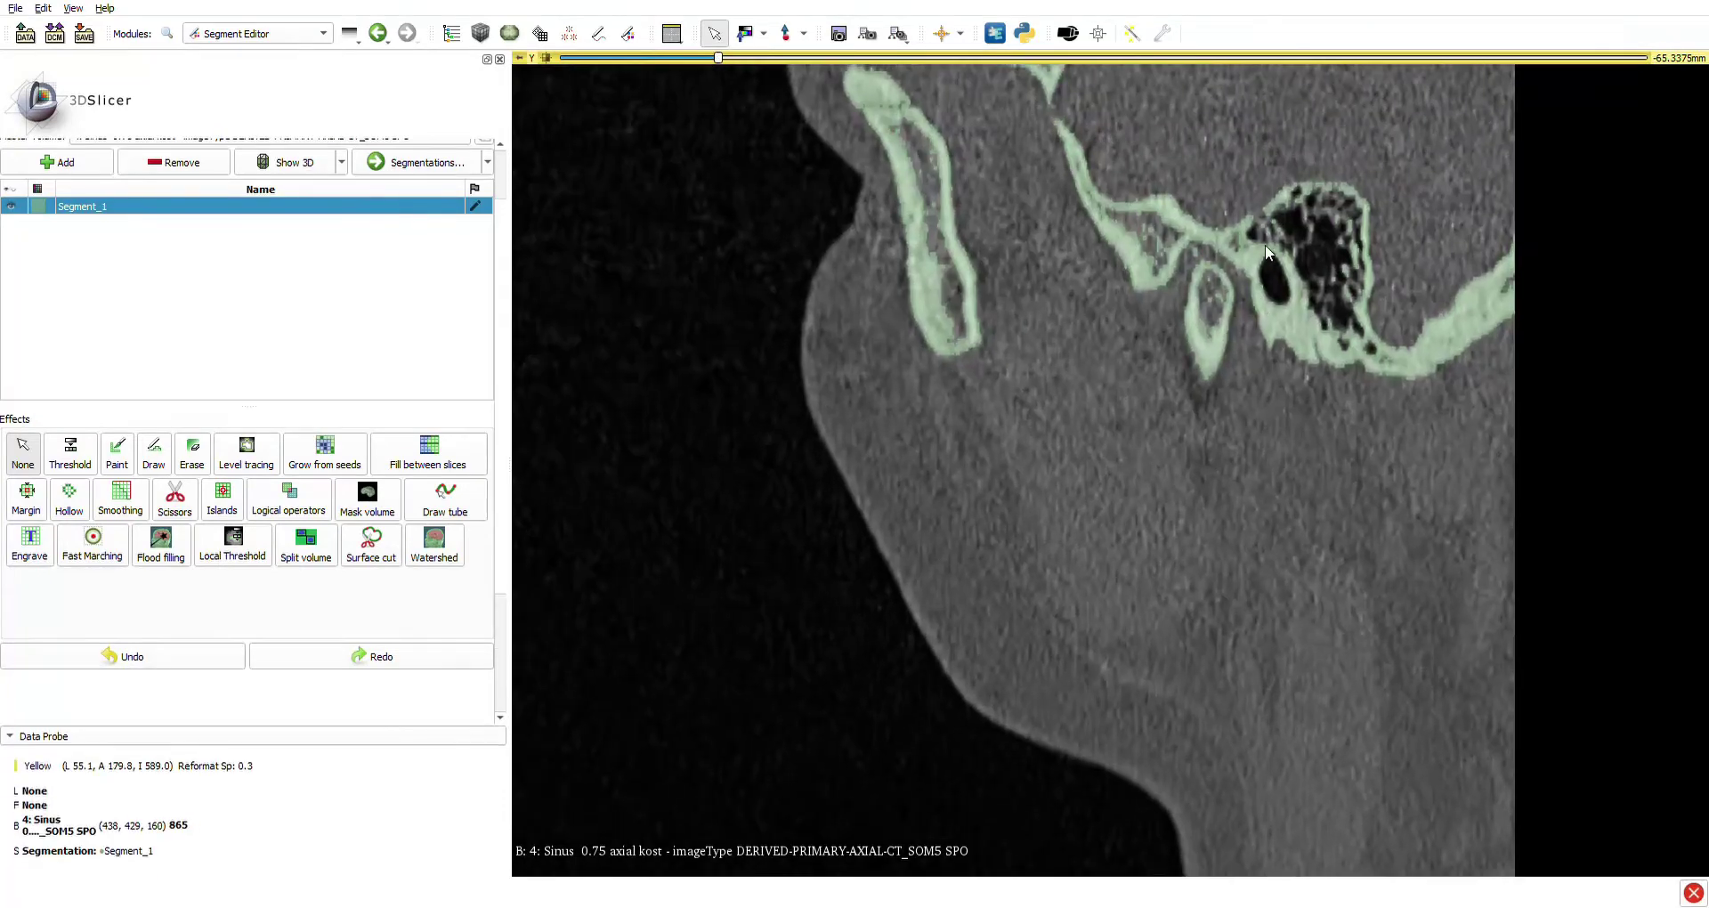
{"action": "middle_click_drag", "start_coordinate": [1264, 244], "coordinate": [1157, 319]}
{"action": "scroll", "coordinate": [1192, 313], "scroll_direction": "down", "scroll_amount": 6}
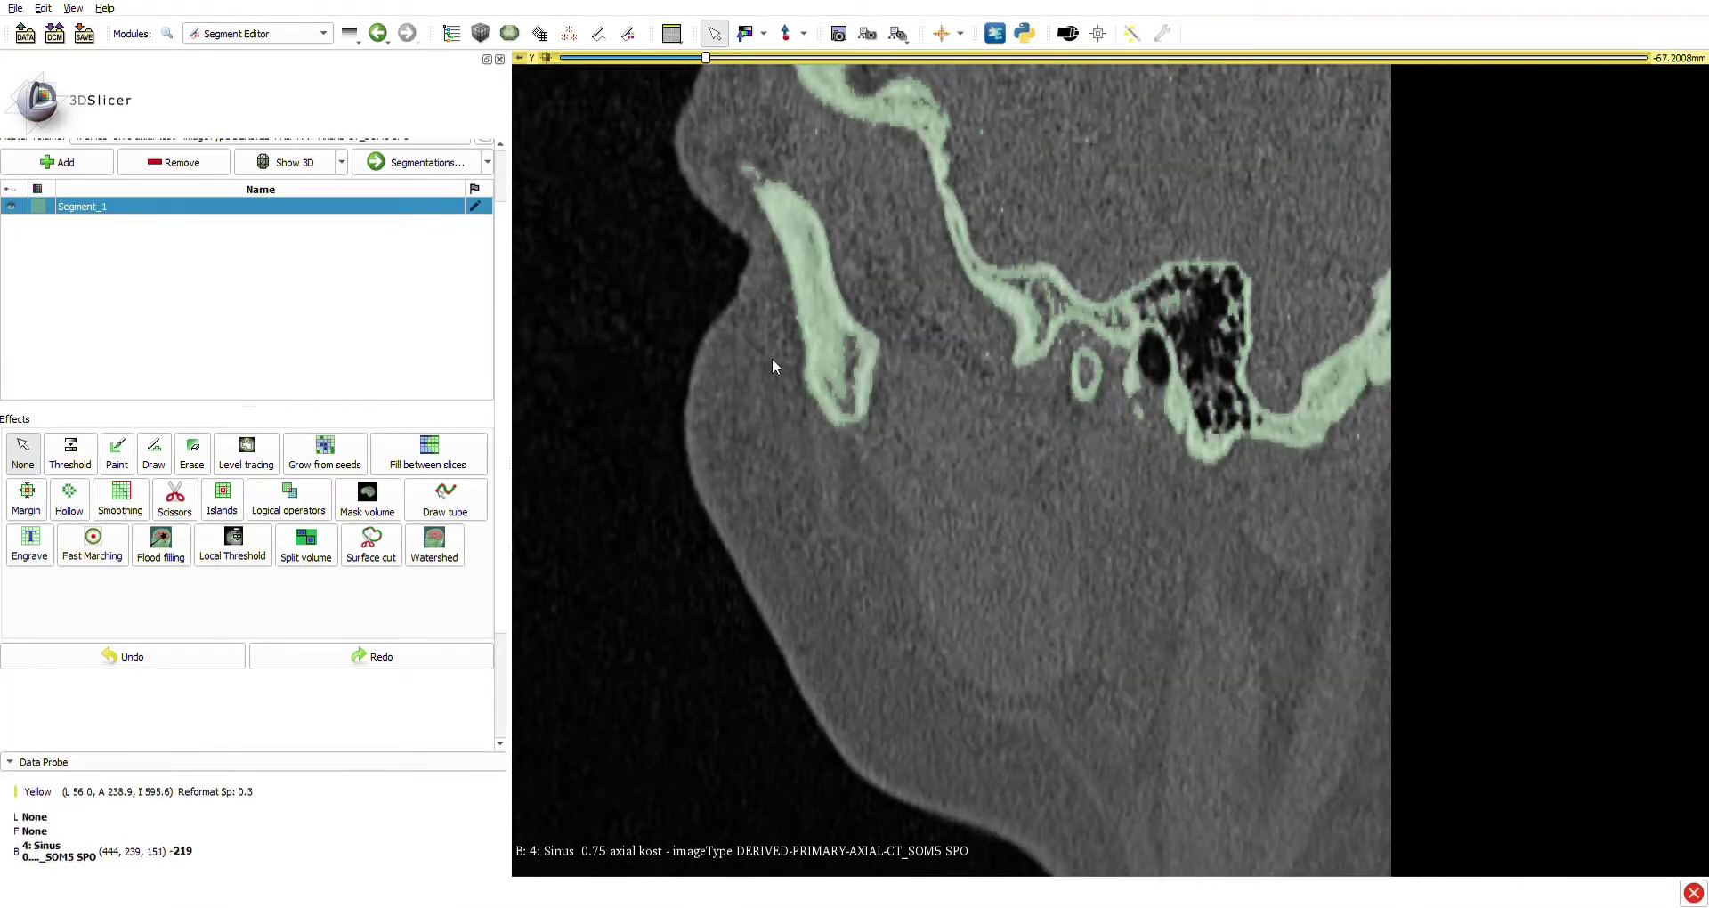
{"action": "left_click", "coordinate": [192, 452]}
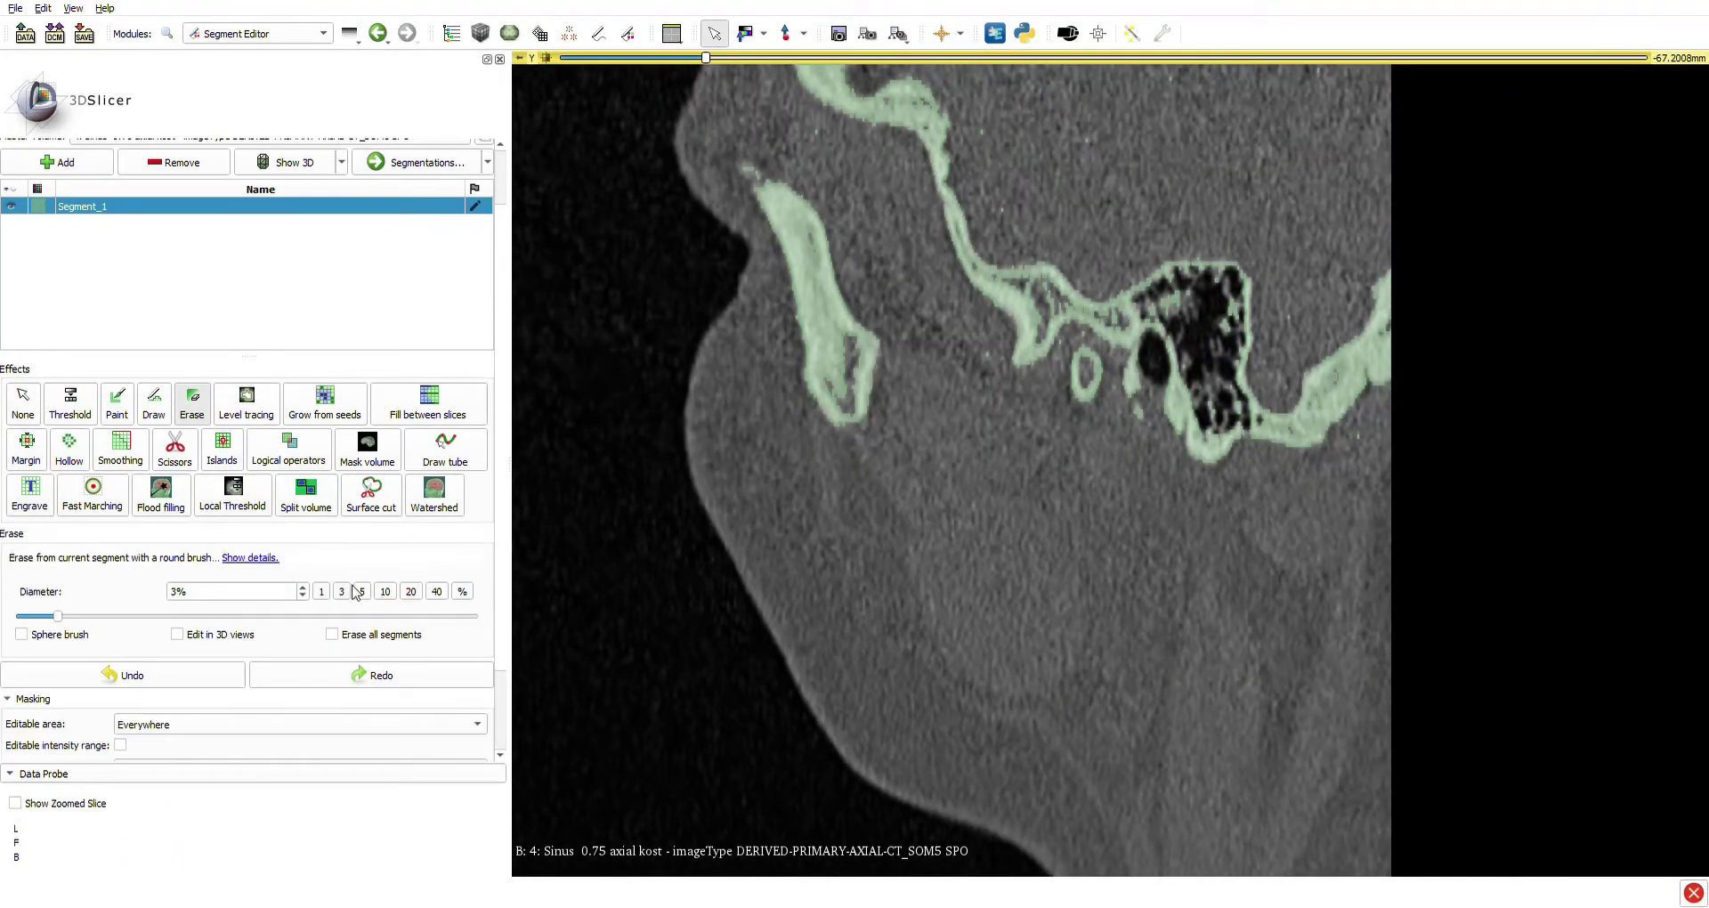
{"action": "left_click", "coordinate": [461, 593]}
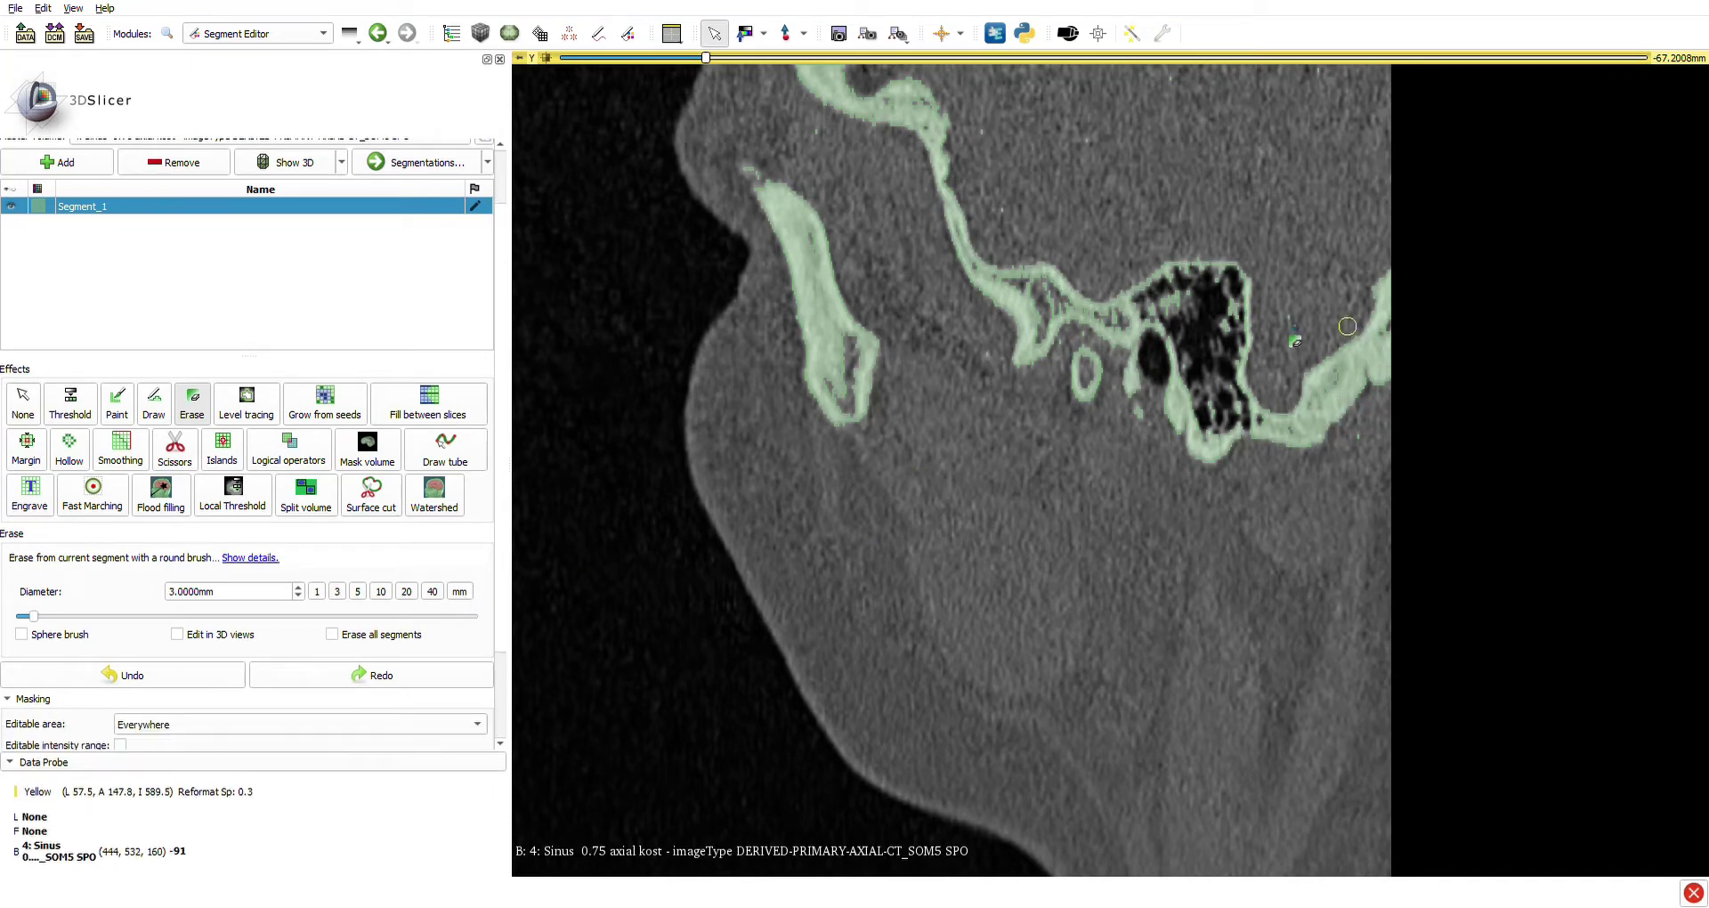
{"action": "scroll", "coordinate": [1134, 352], "scroll_direction": "down", "scroll_amount": 1}
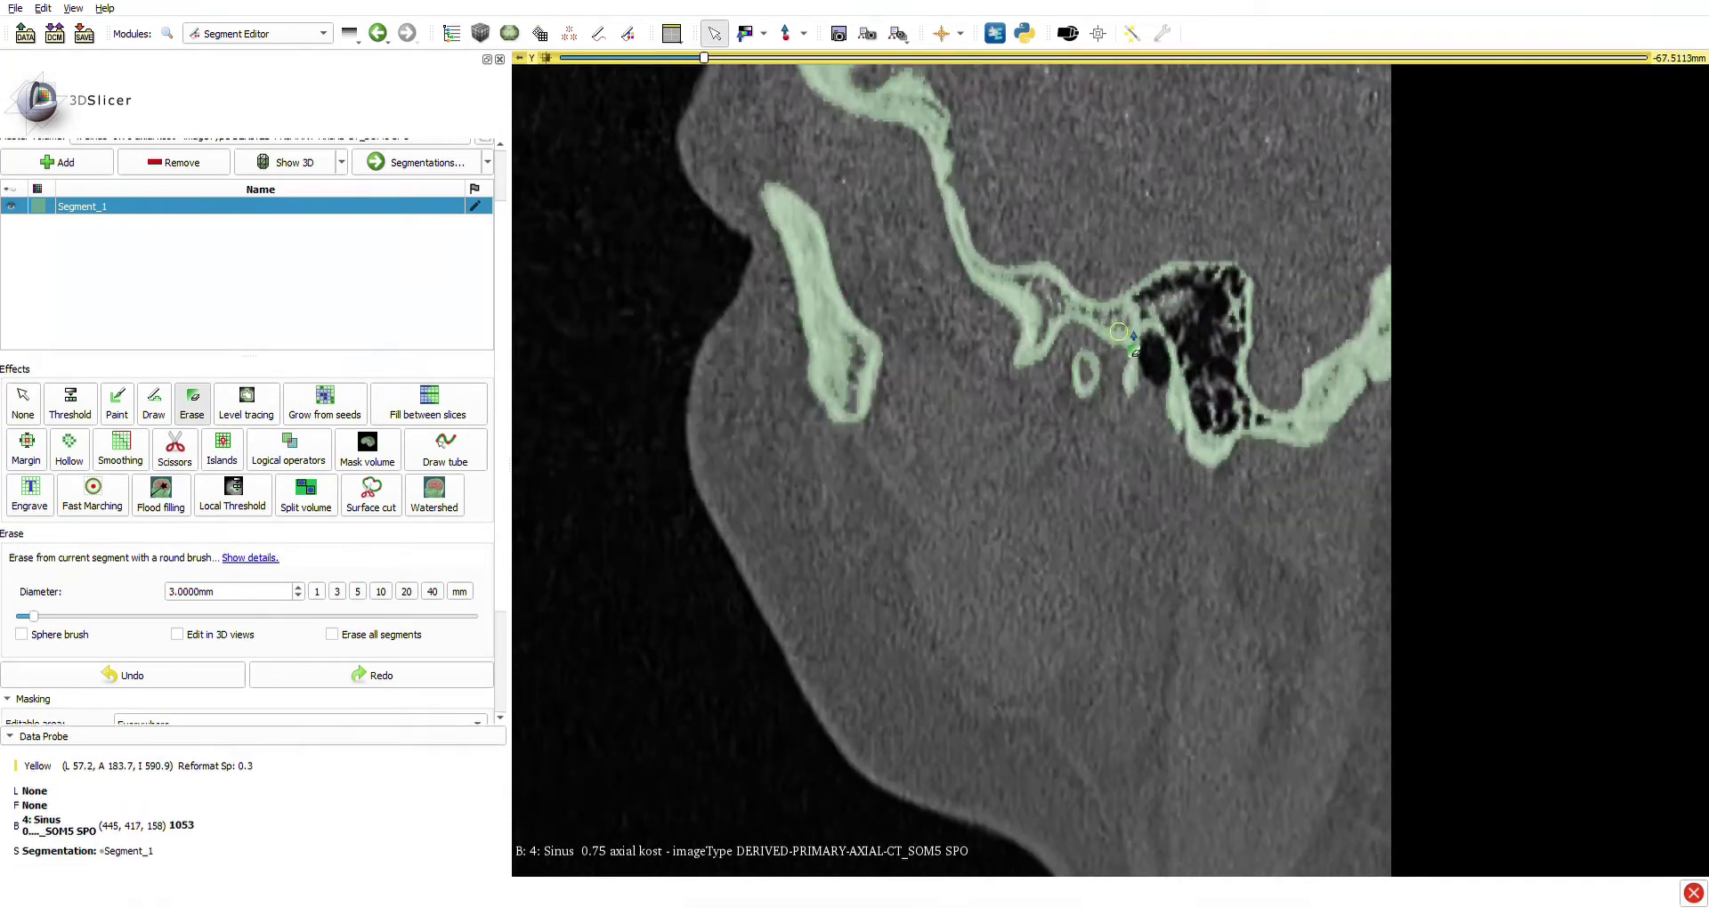
{"action": "scroll", "coordinate": [1134, 359], "scroll_direction": "up", "scroll_amount": 8}
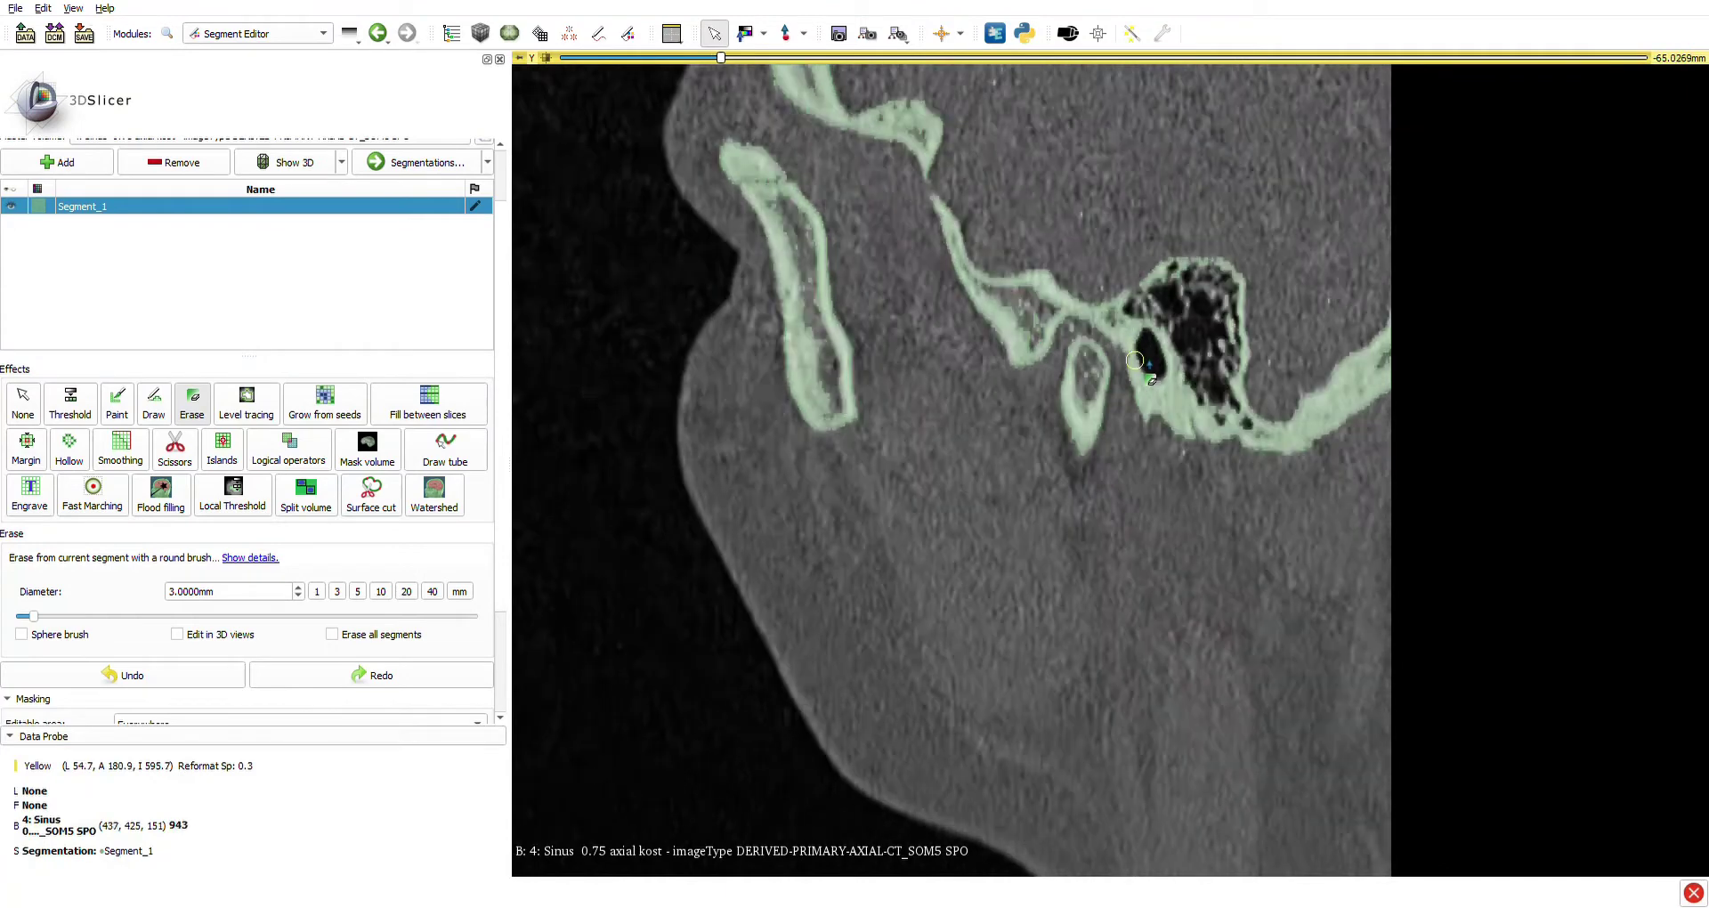
{"action": "scroll", "coordinate": [1076, 318], "scroll_direction": "up", "scroll_amount": 4}
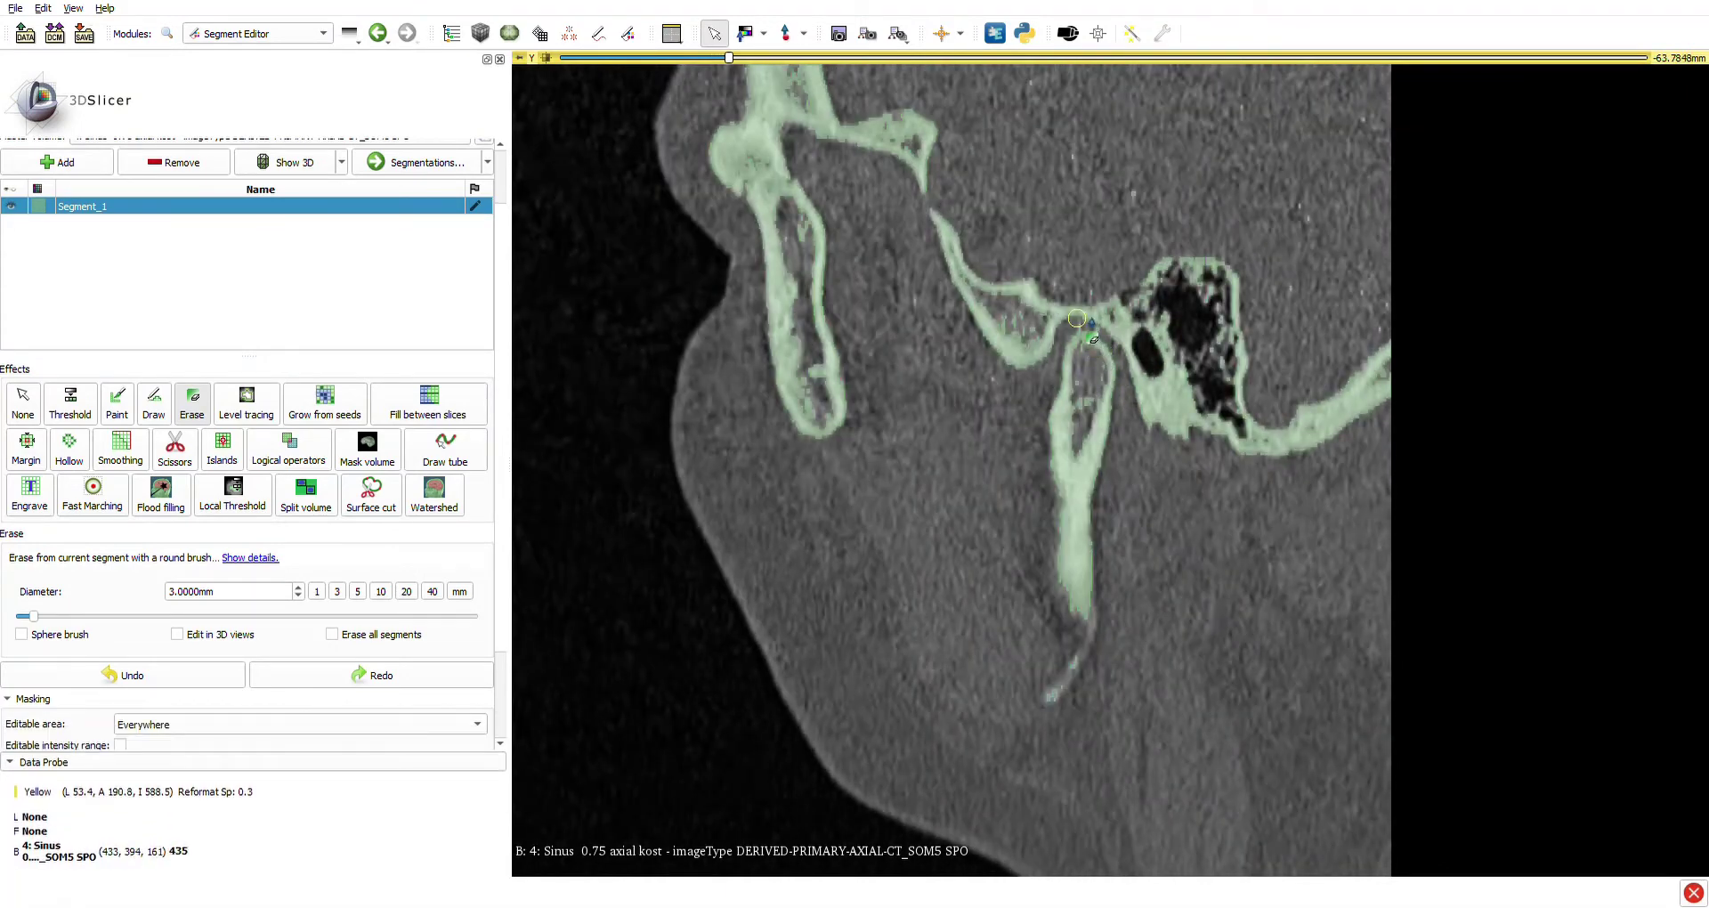
{"action": "left_click_drag", "start_coordinate": [1078, 319], "coordinate": [1118, 331]}
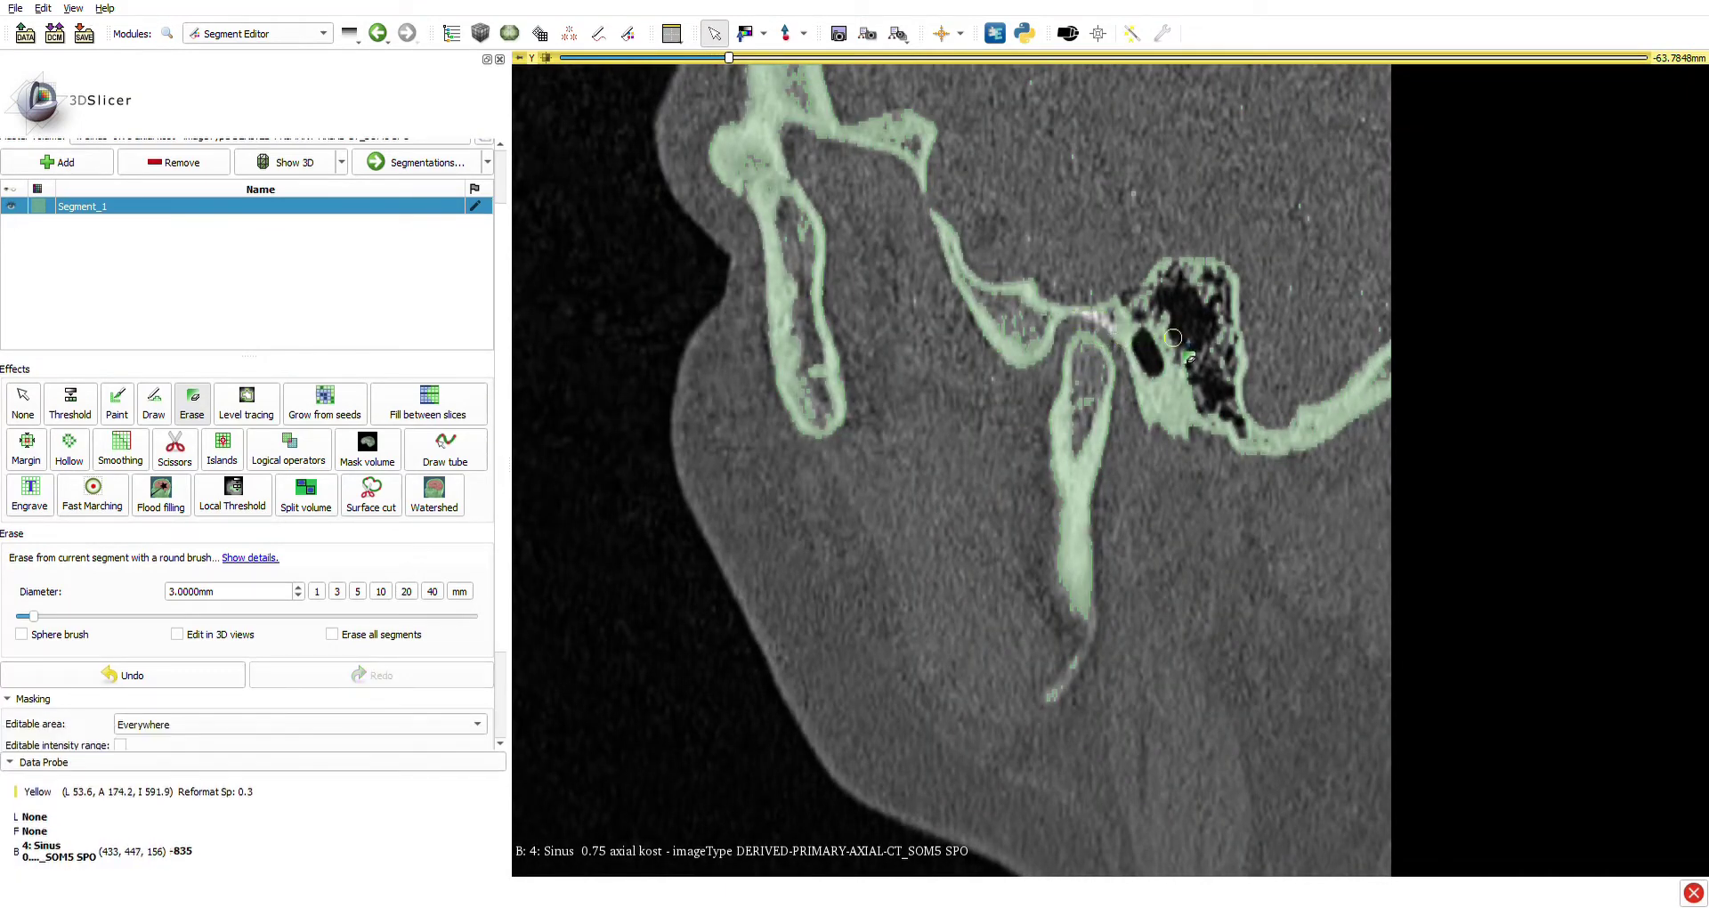
Erase the contact between the upper and lower left teeth, slice by slice, on the sagittal slices from about -37.4 to -28.4 mm.
{"action": "scroll", "coordinate": [1173, 337], "scroll_direction": "up", "scroll_amount": 11}
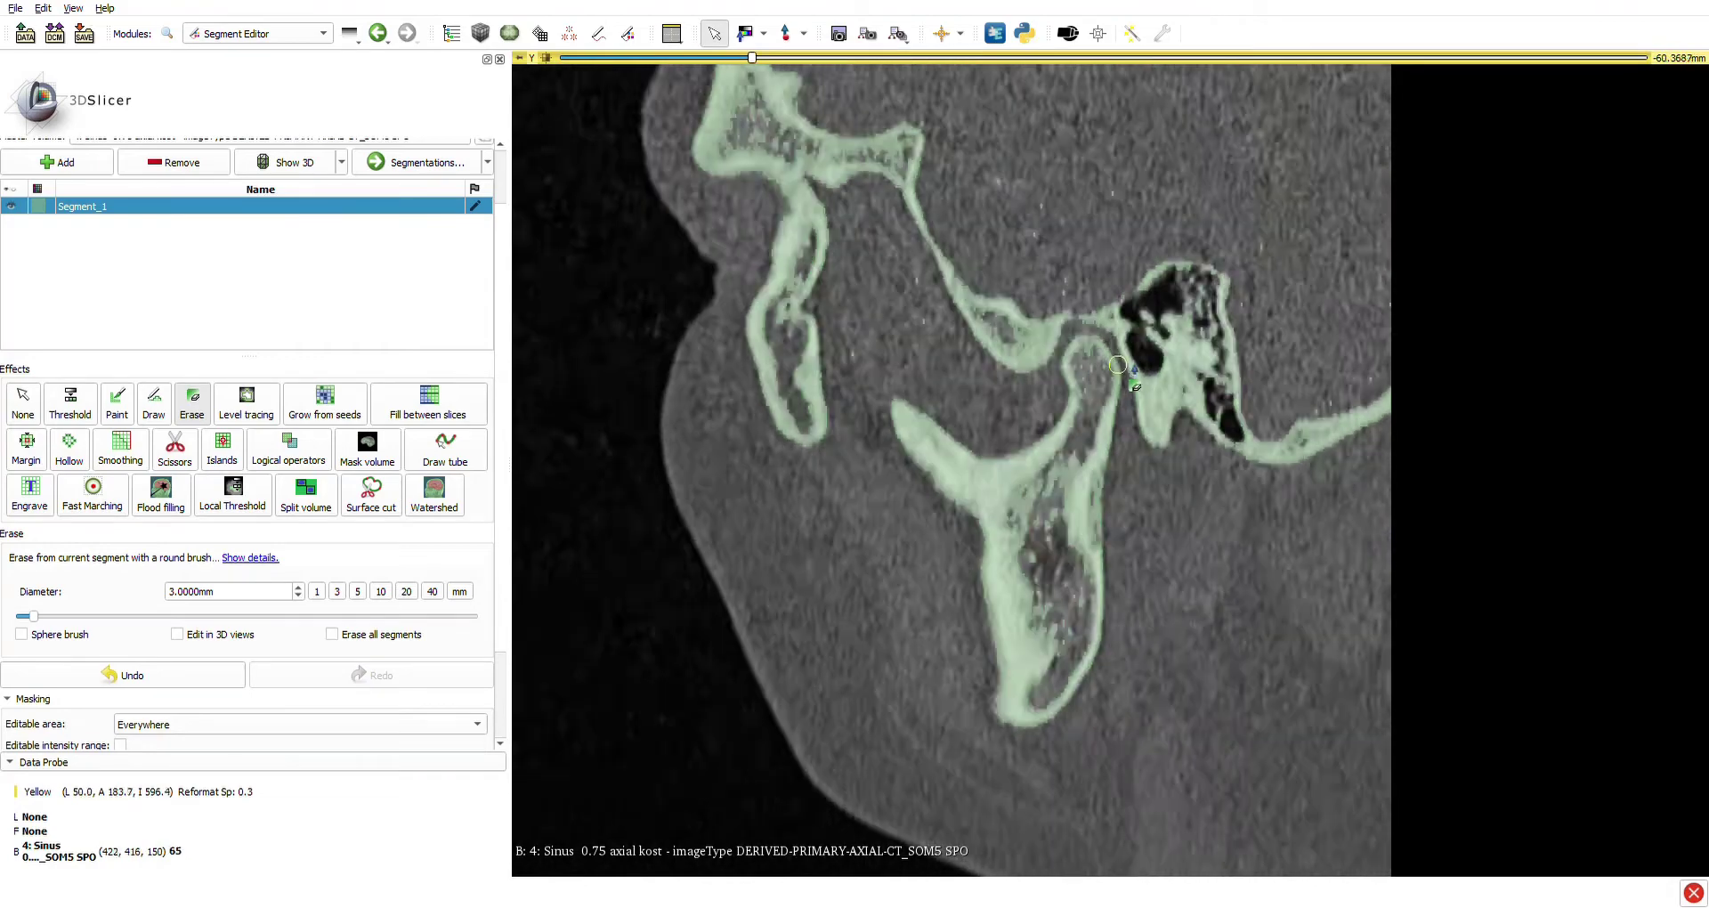
{"action": "scroll", "coordinate": [1117, 365], "scroll_direction": "up", "scroll_amount": 20}
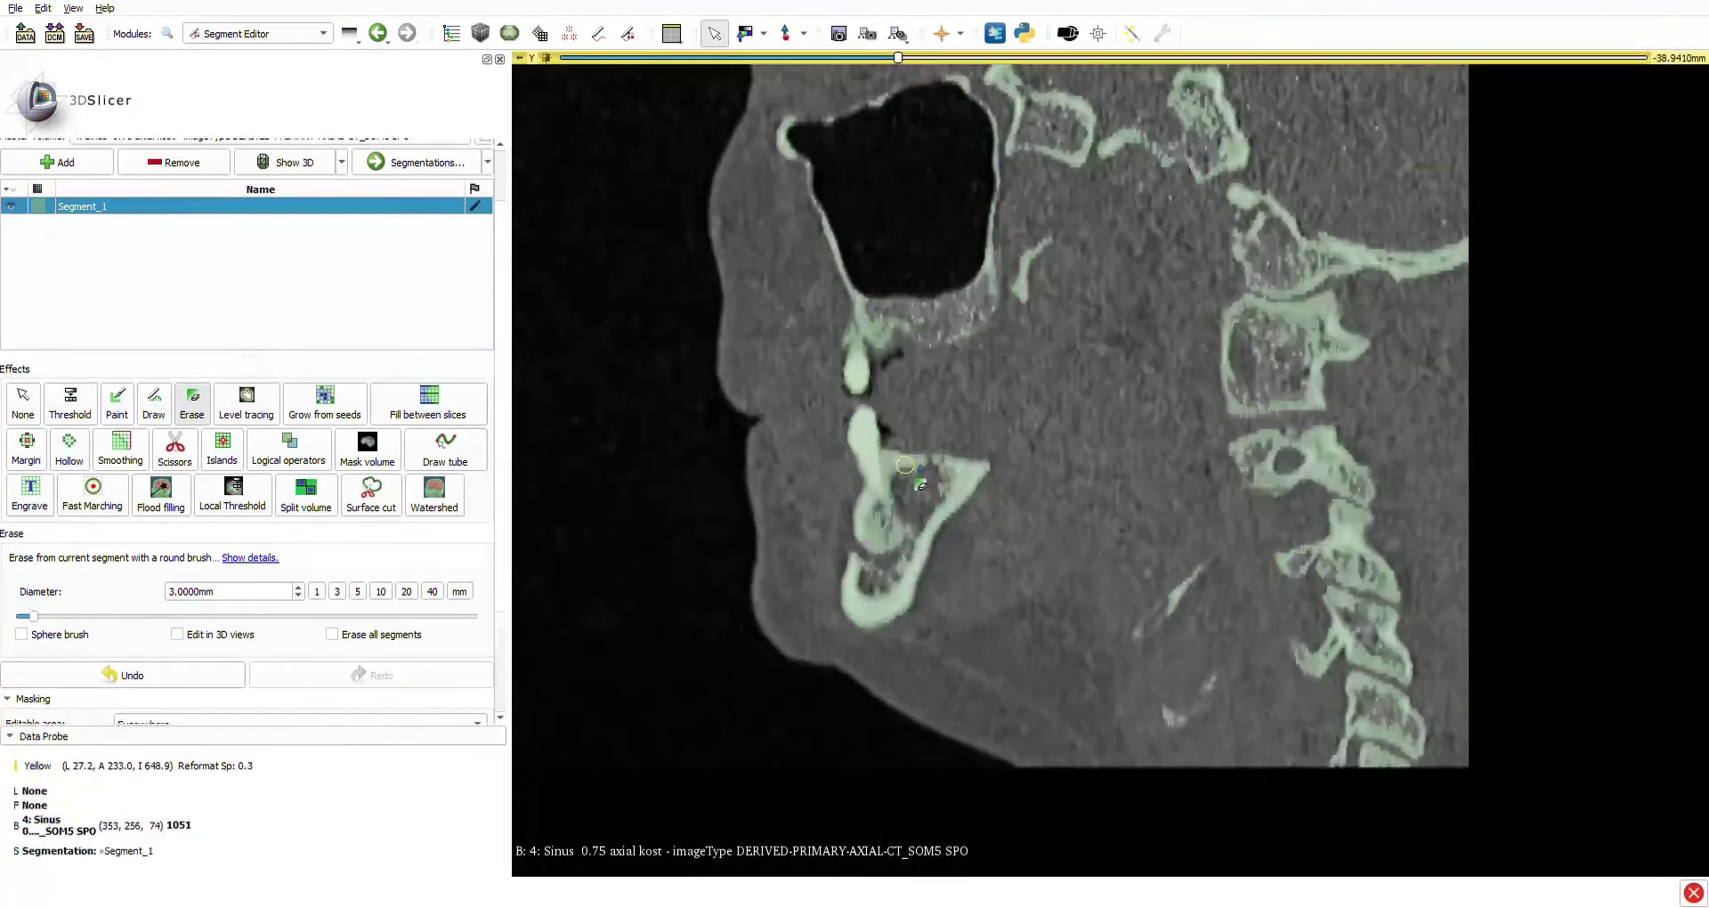
{"action": "scroll", "coordinate": [921, 485], "scroll_direction": "up", "scroll_amount": 2, "text": "ctrl"}
{"action": "scroll", "coordinate": [934, 463], "scroll_direction": "up", "scroll_amount": 4}
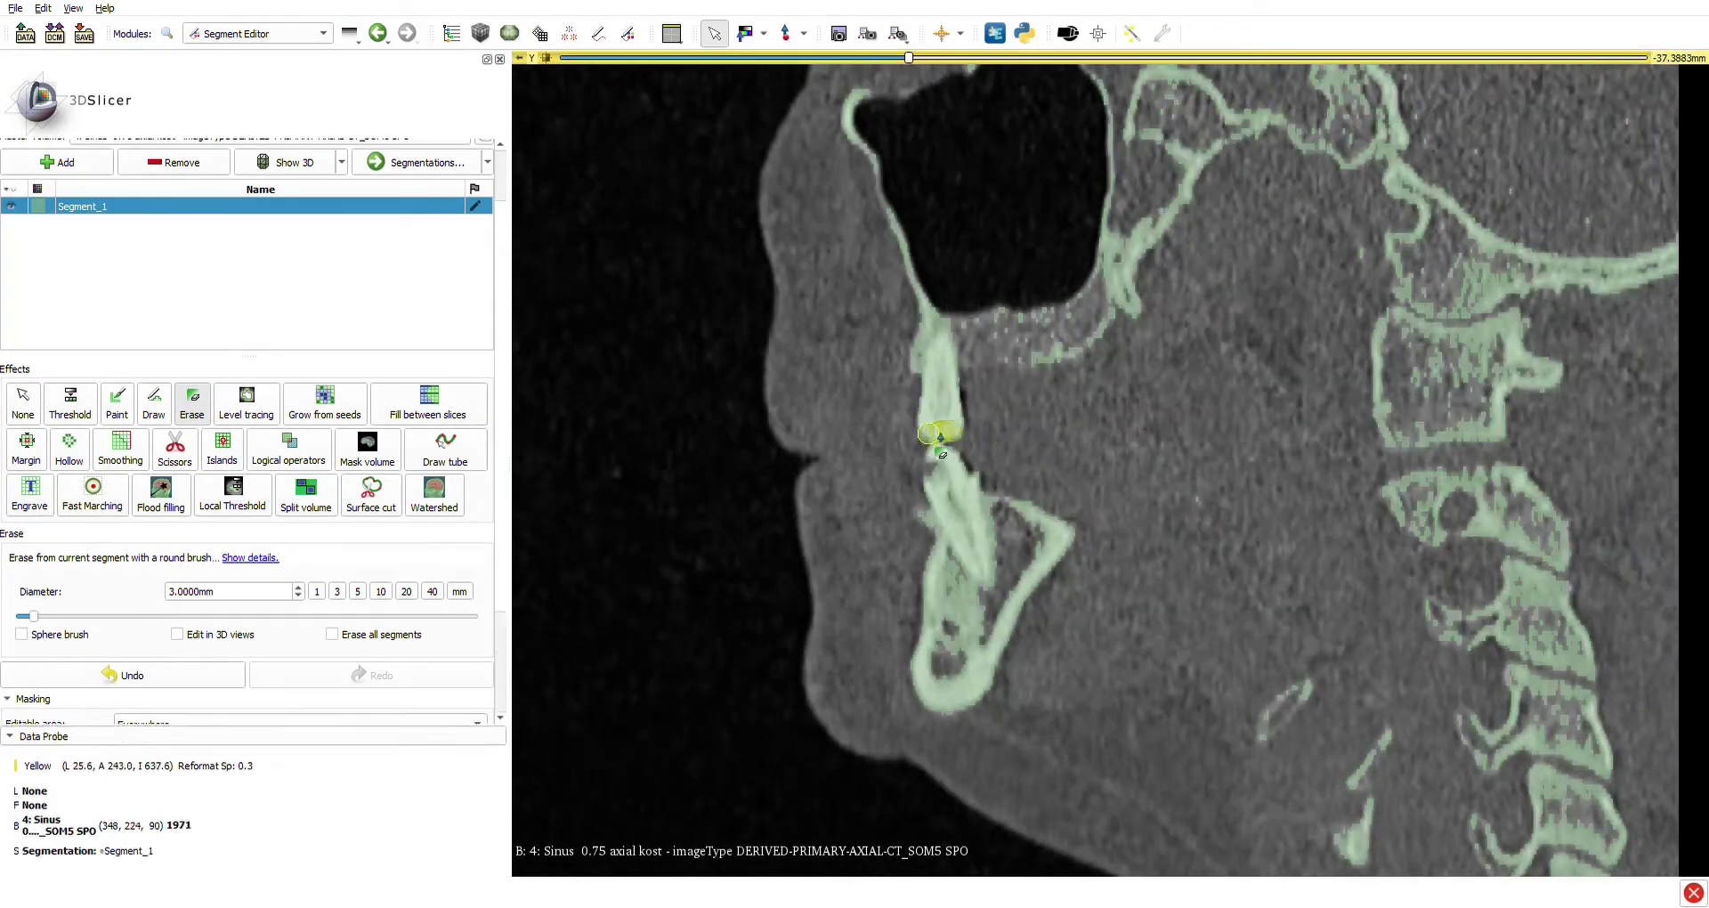
{"action": "scroll", "coordinate": [941, 454], "scroll_direction": "up", "scroll_amount": 4}
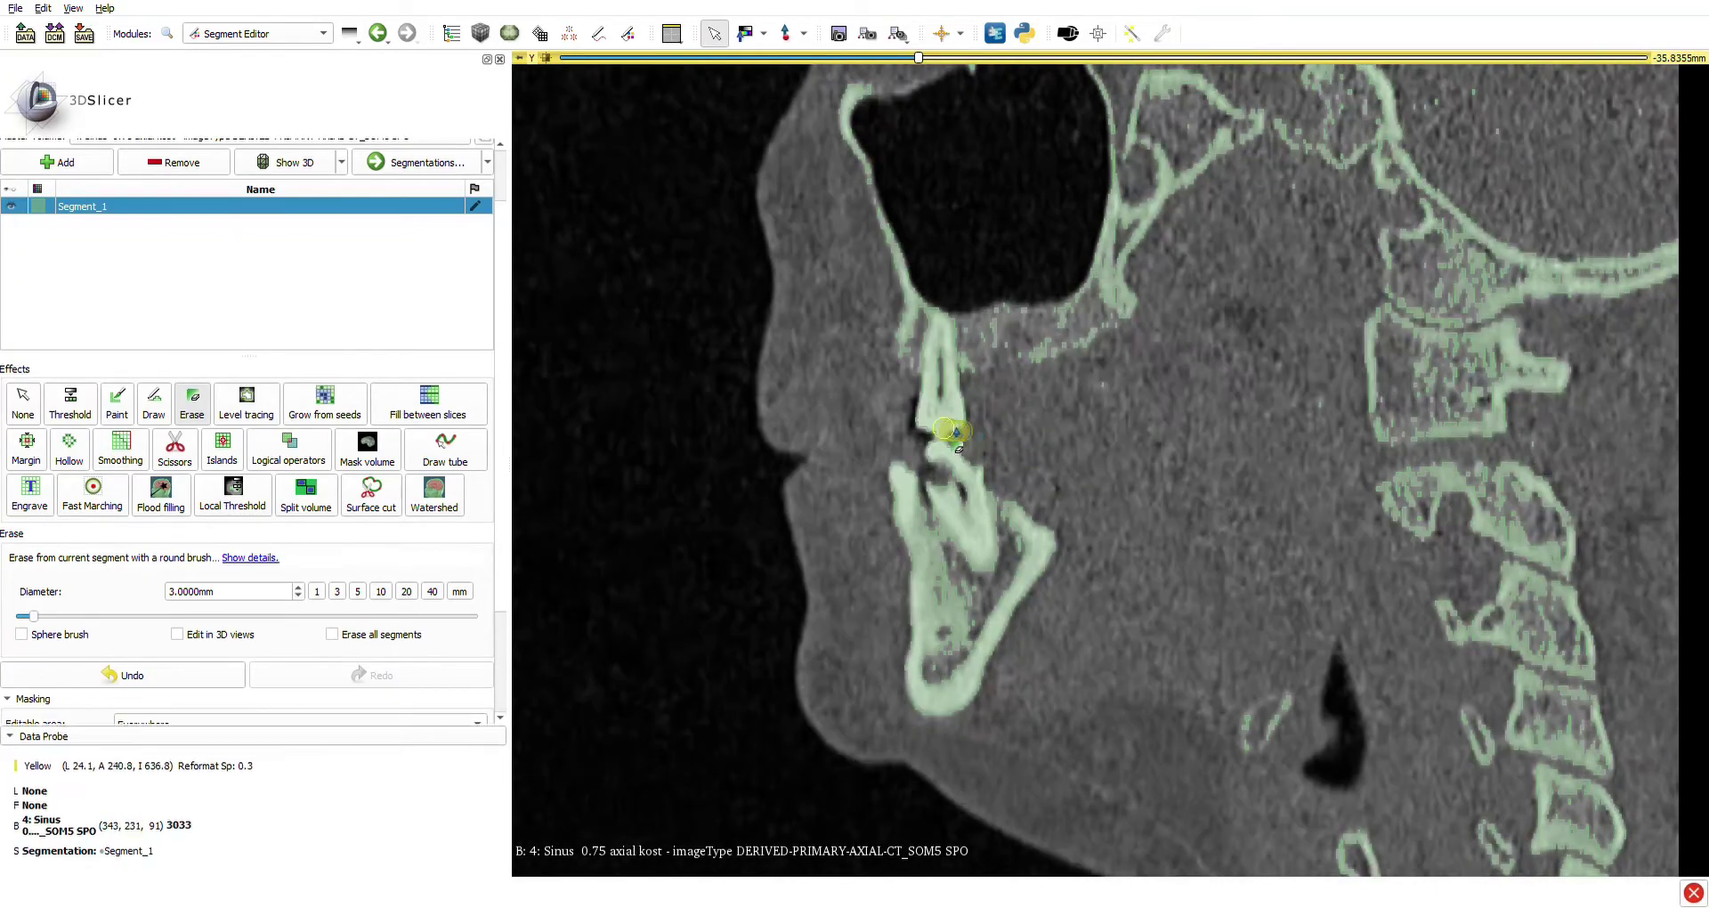
{"action": "scroll", "coordinate": [954, 433], "scroll_direction": "up", "scroll_amount": 15}
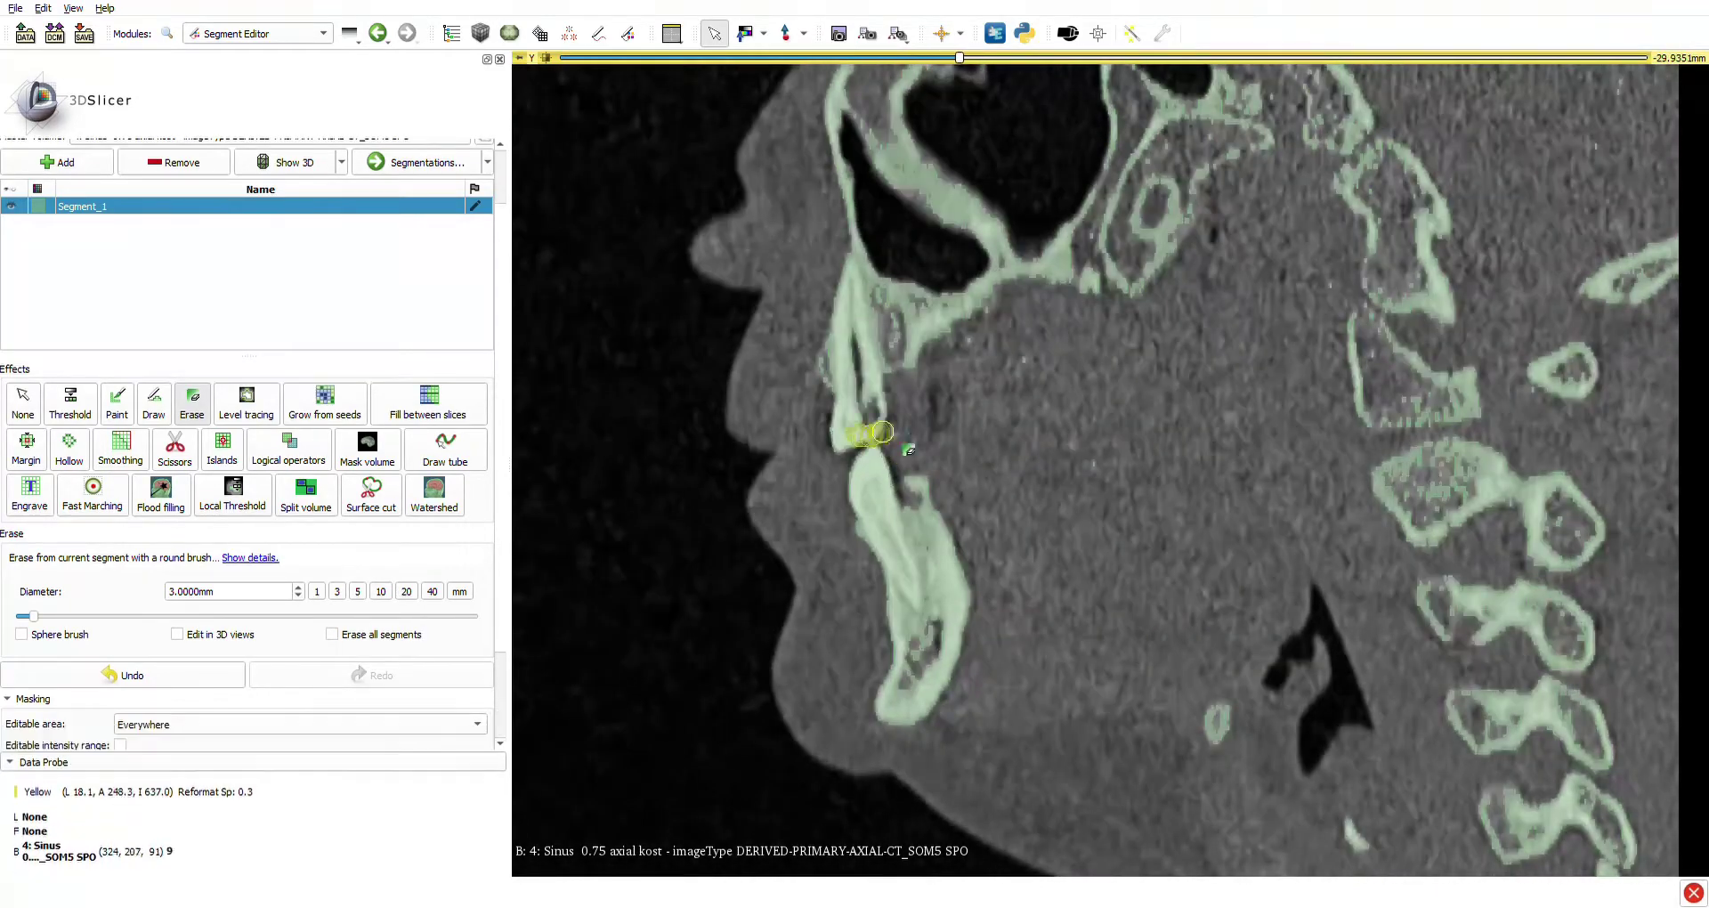
{"action": "scroll", "coordinate": [933, 433], "scroll_direction": "up", "scroll_amount": 4}
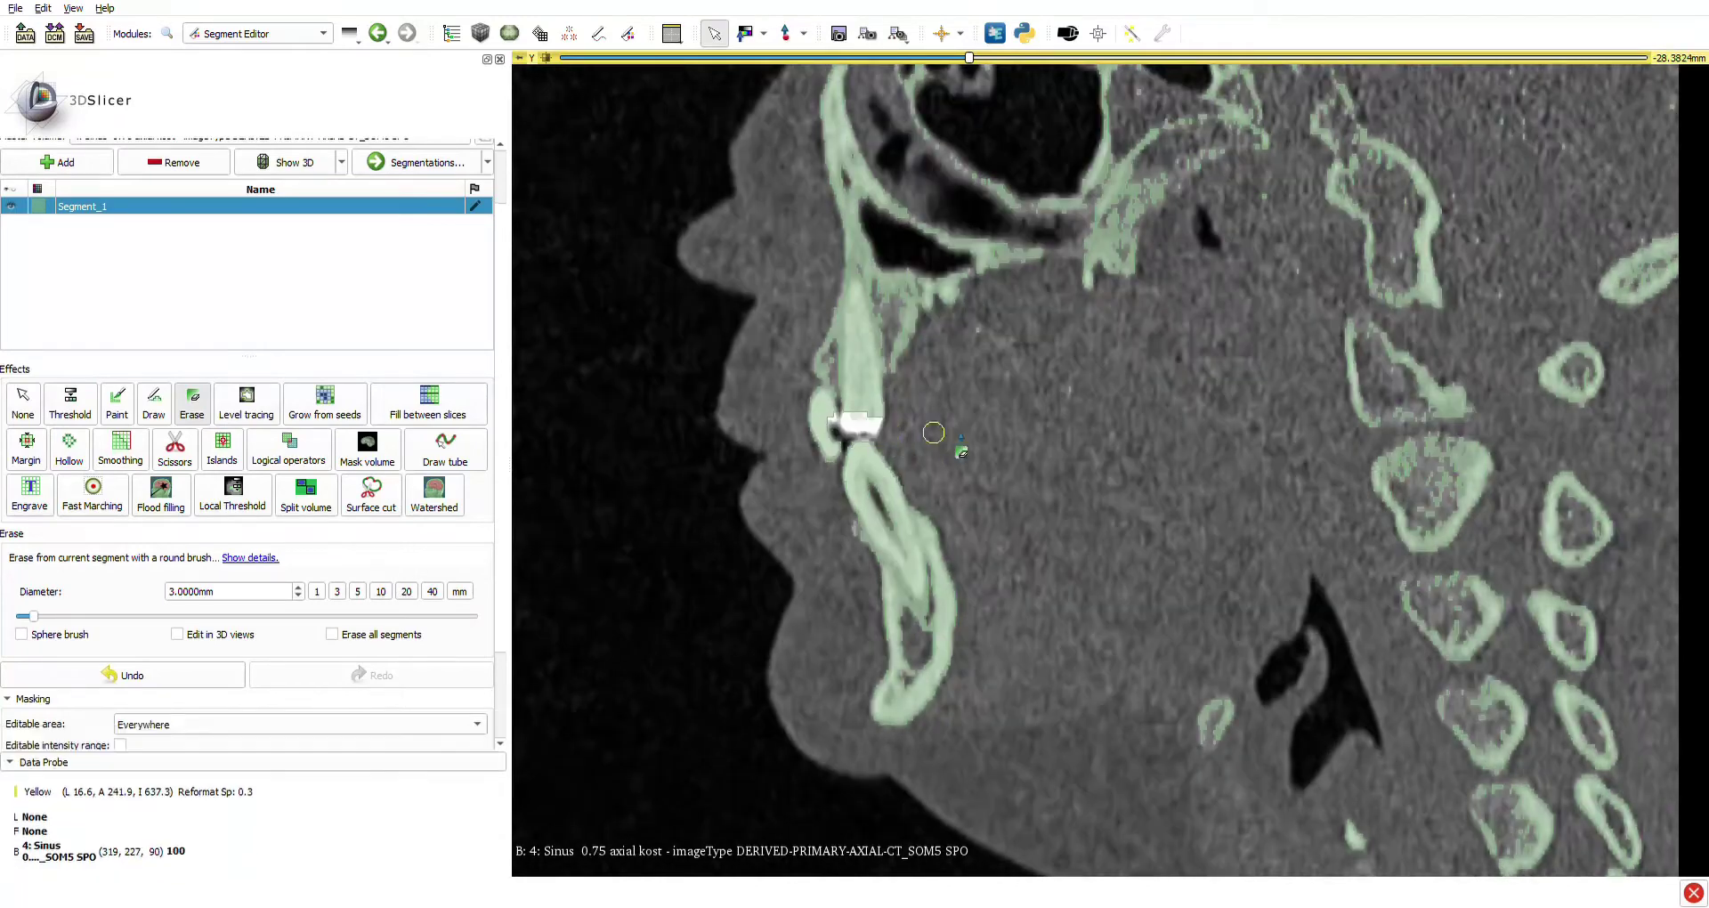
{"action": "scroll", "coordinate": [932, 433], "scroll_direction": "up", "scroll_amount": 2}
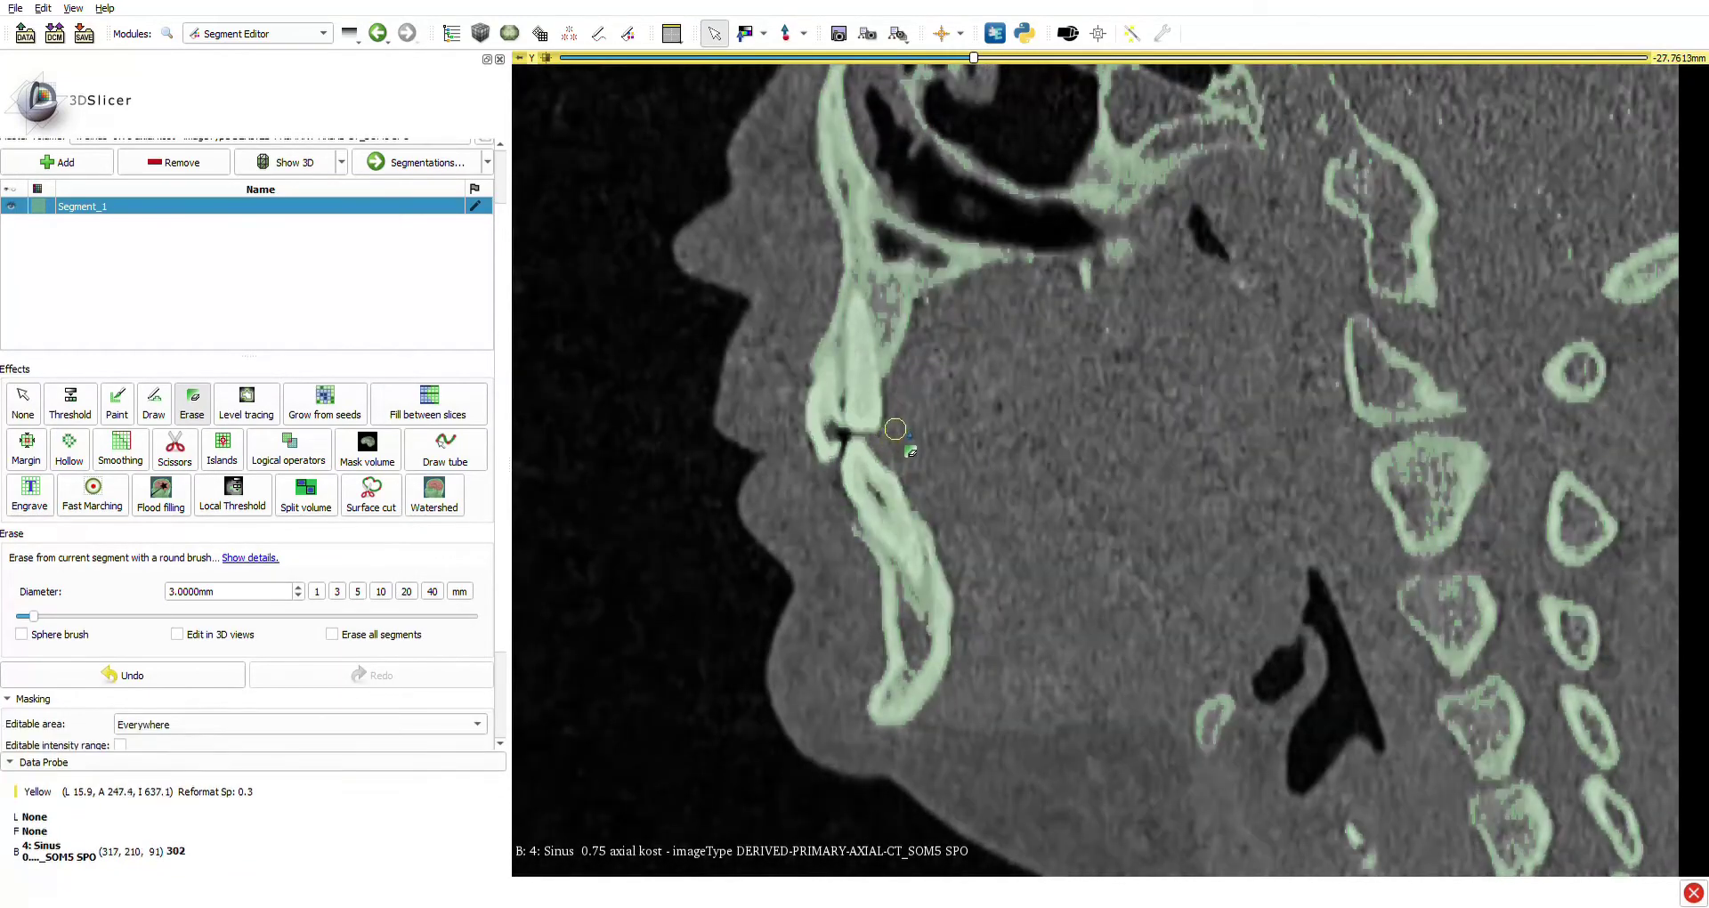
Separate the upper and lower teeth across the front of the jaw on the sagittal slices up to about -2.3 mm, erasing where they touch.
{"action": "scroll", "coordinate": [895, 429], "scroll_direction": "up", "scroll_amount": 2}
{"action": "scroll", "coordinate": [896, 447], "scroll_direction": "up", "scroll_amount": 3}
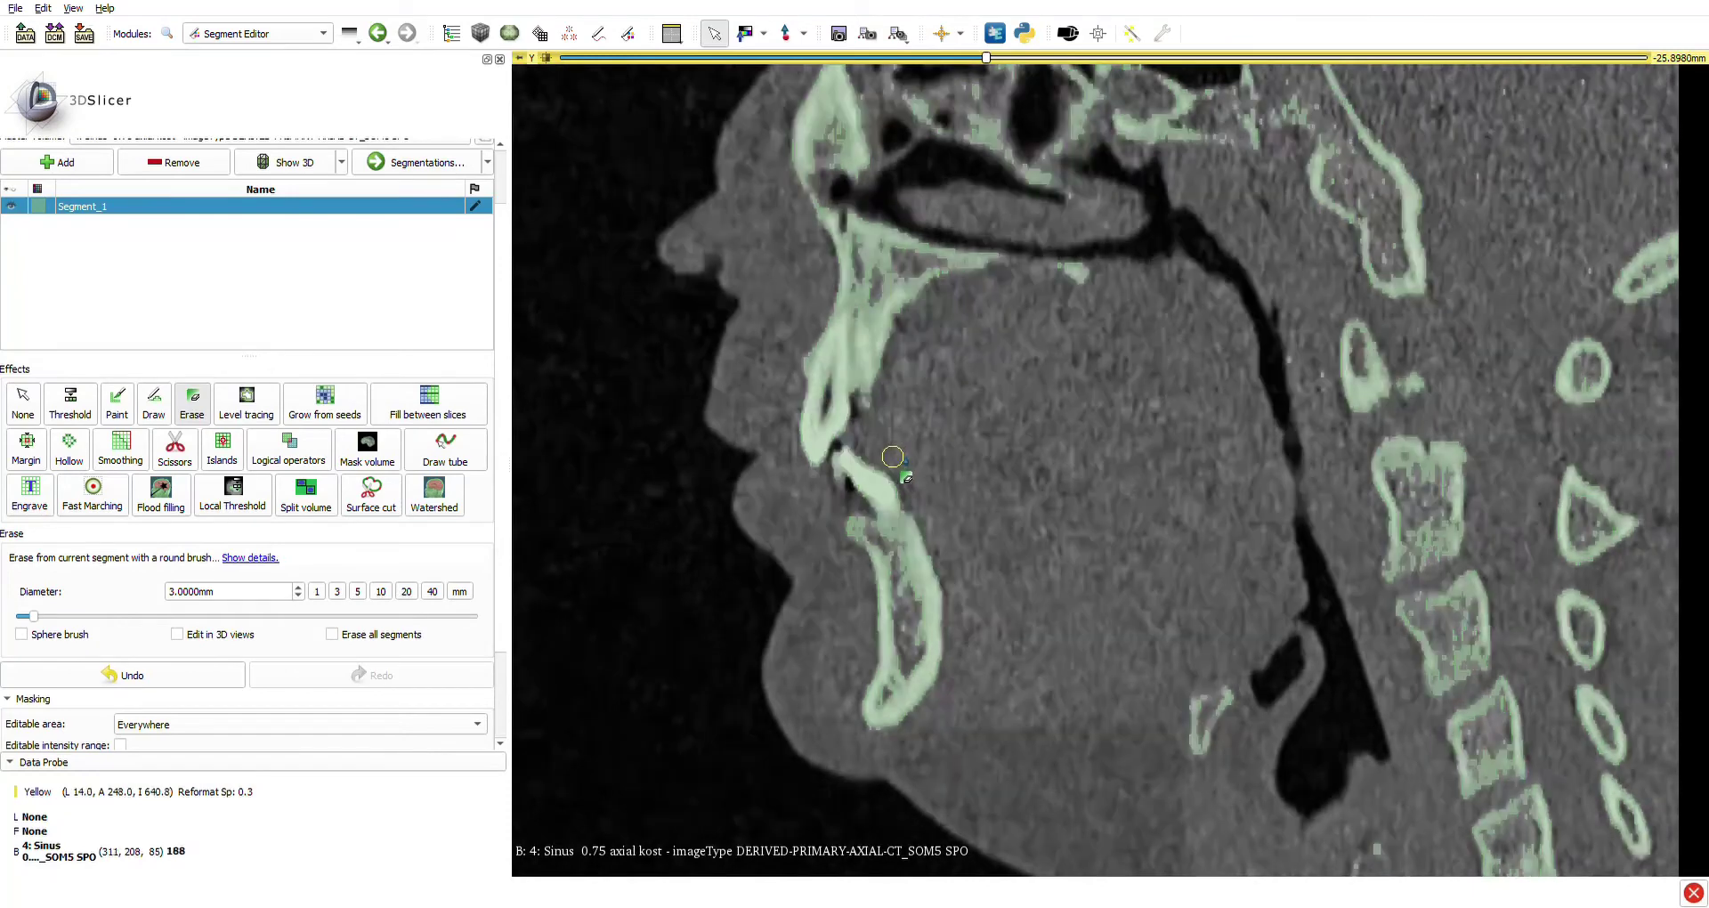
{"action": "scroll", "coordinate": [890, 458], "scroll_direction": "up", "scroll_amount": 4}
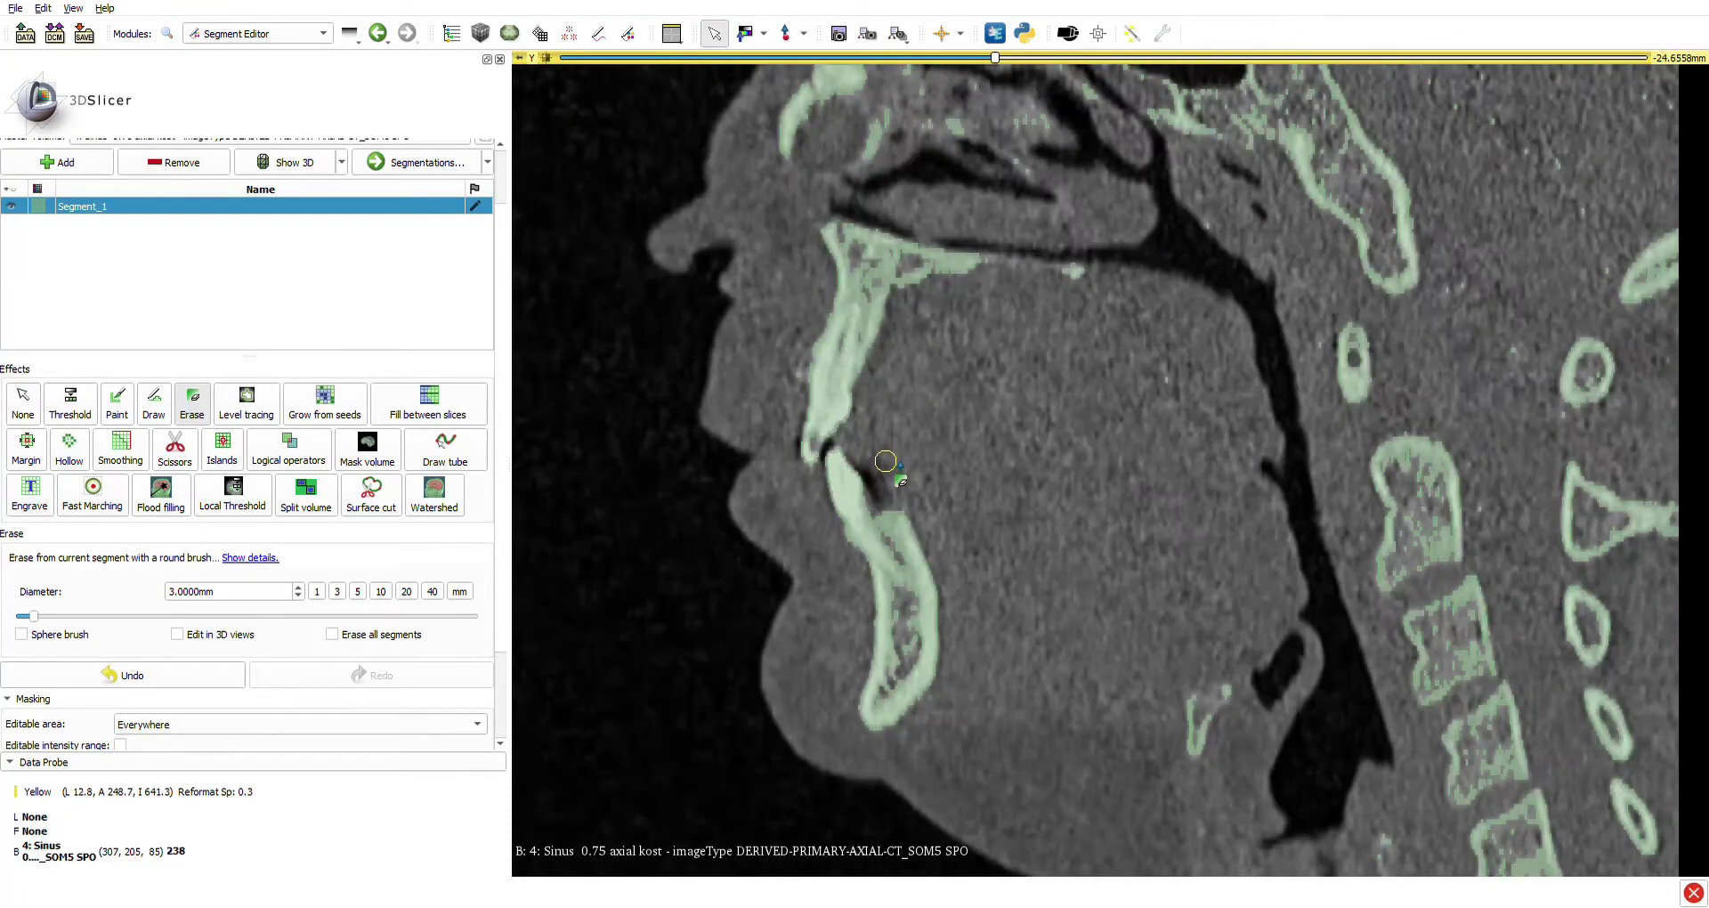
{"action": "scroll", "coordinate": [873, 458], "scroll_direction": "up", "scroll_amount": 1}
{"action": "scroll", "coordinate": [872, 458], "scroll_direction": "up", "scroll_amount": 20}
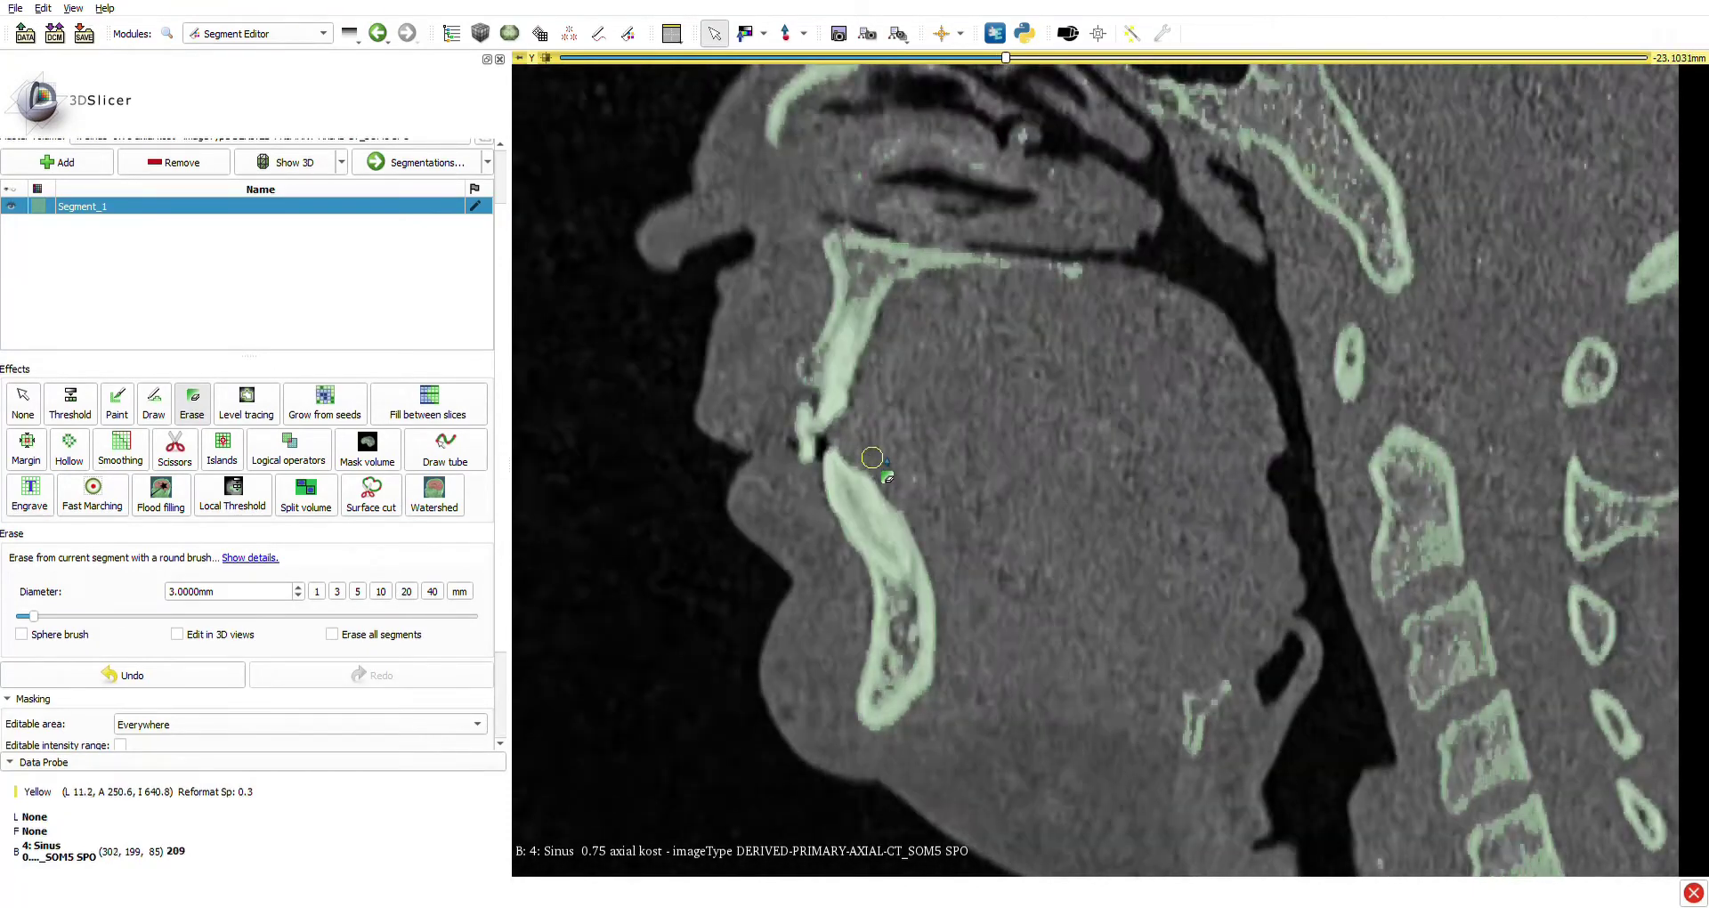
{"action": "scroll", "coordinate": [827, 433], "scroll_direction": "up", "scroll_amount": 20}
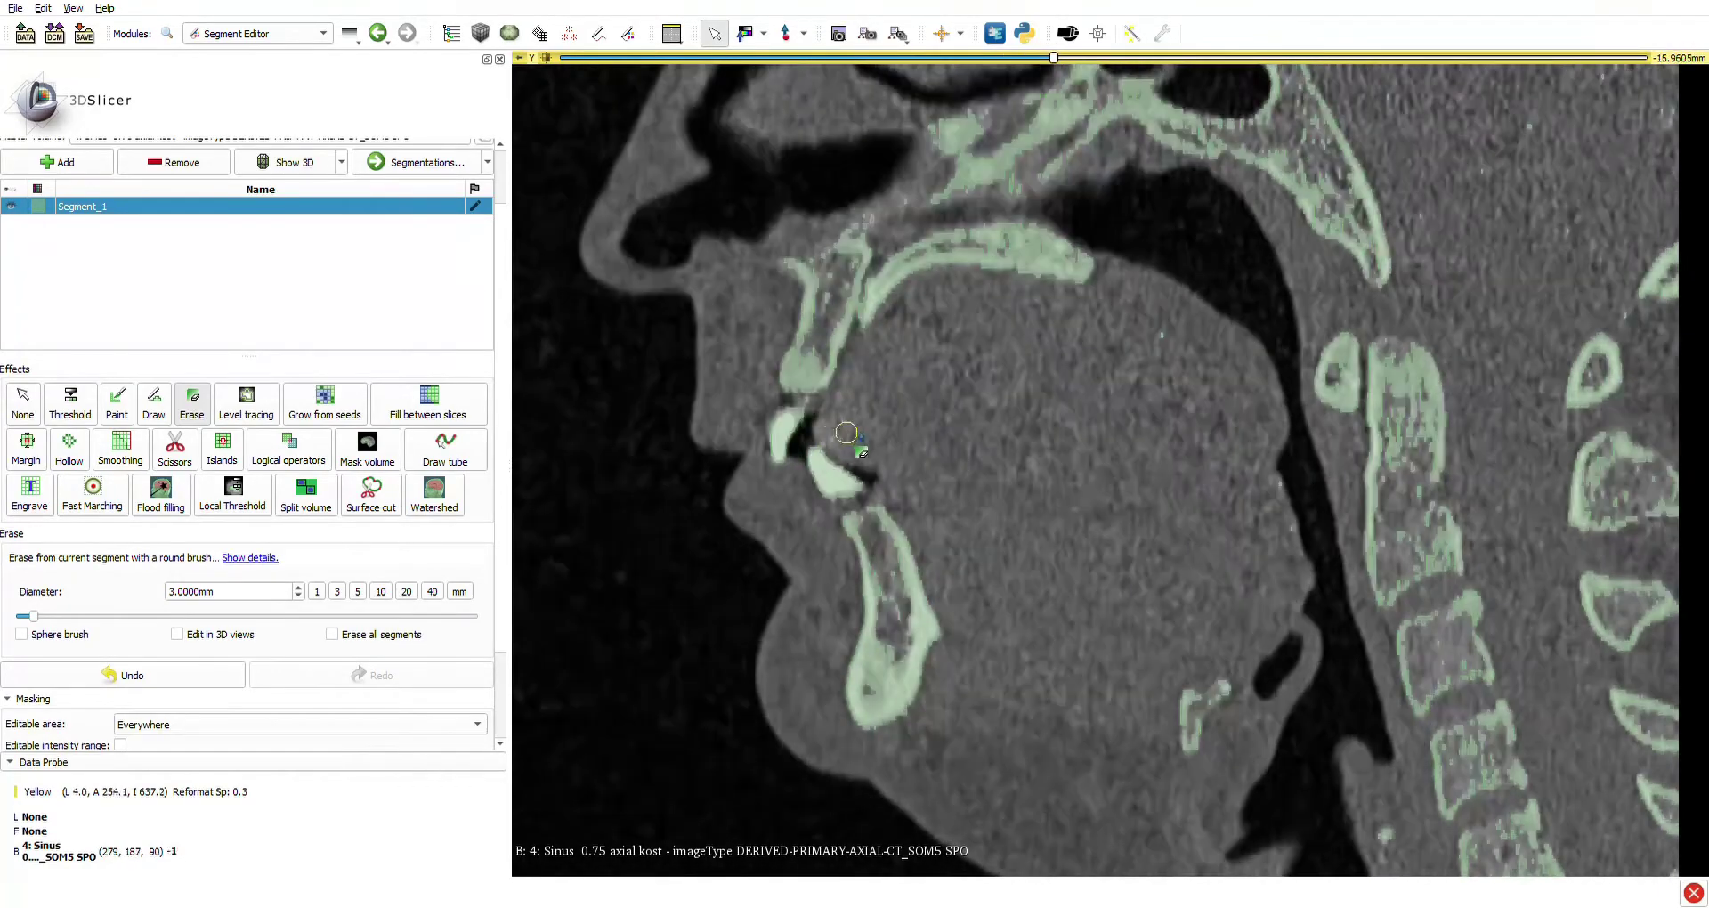
{"action": "scroll", "coordinate": [892, 441], "scroll_direction": "up", "scroll_amount": 10}
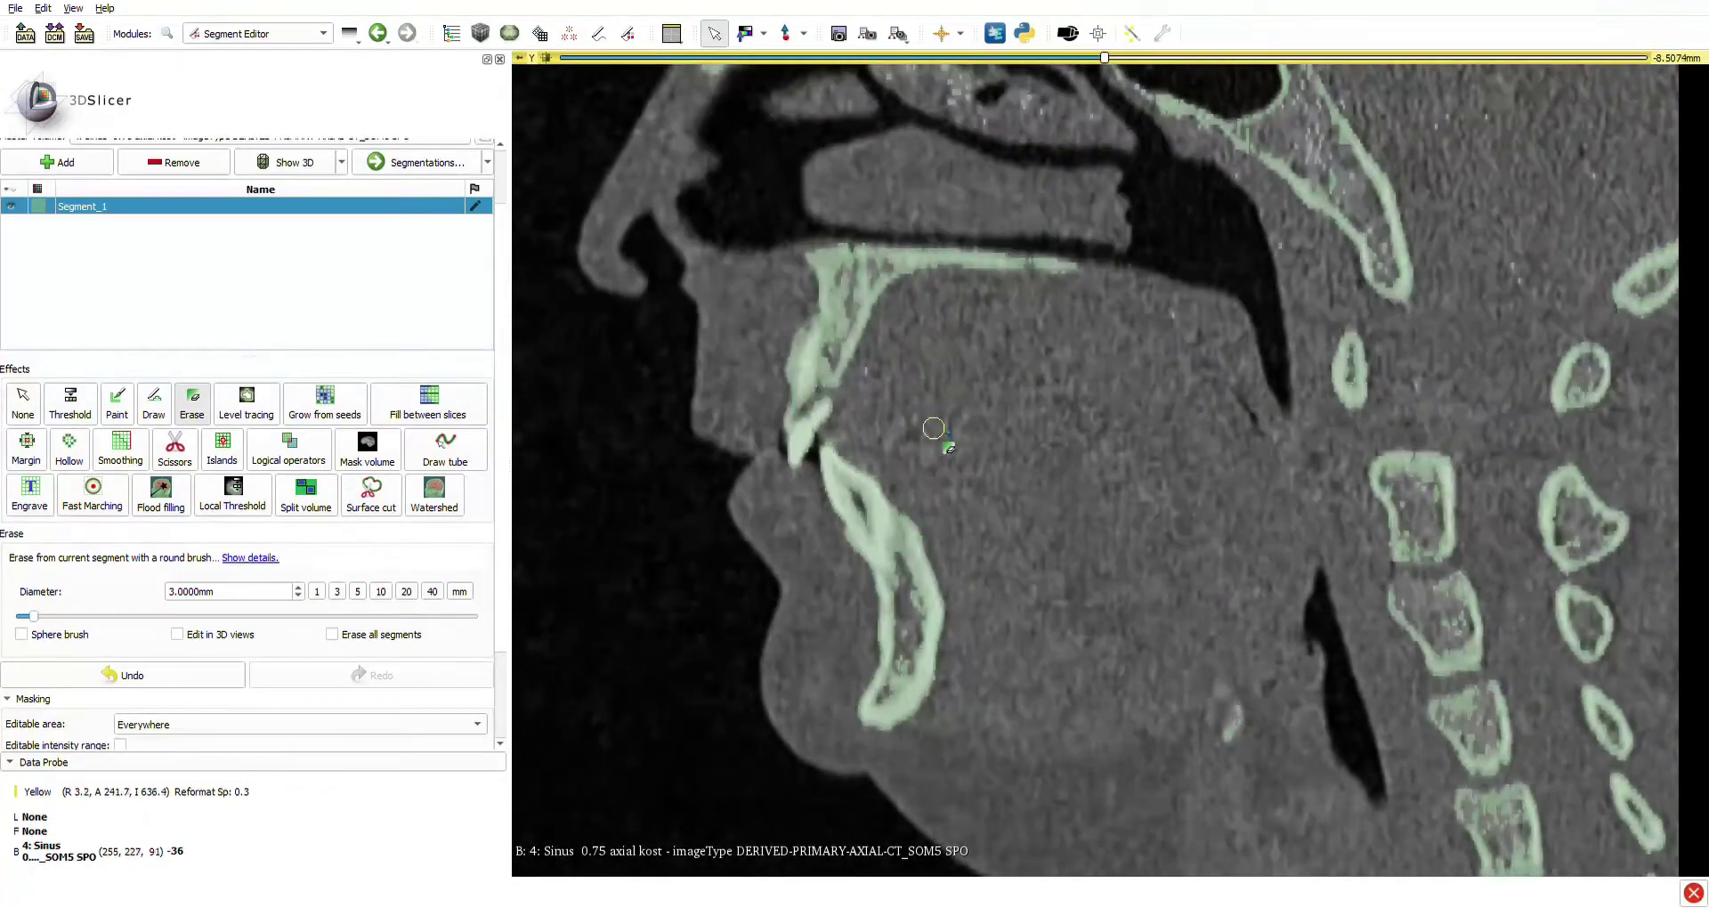
{"action": "scroll", "coordinate": [925, 441], "scroll_direction": "up", "scroll_amount": 8}
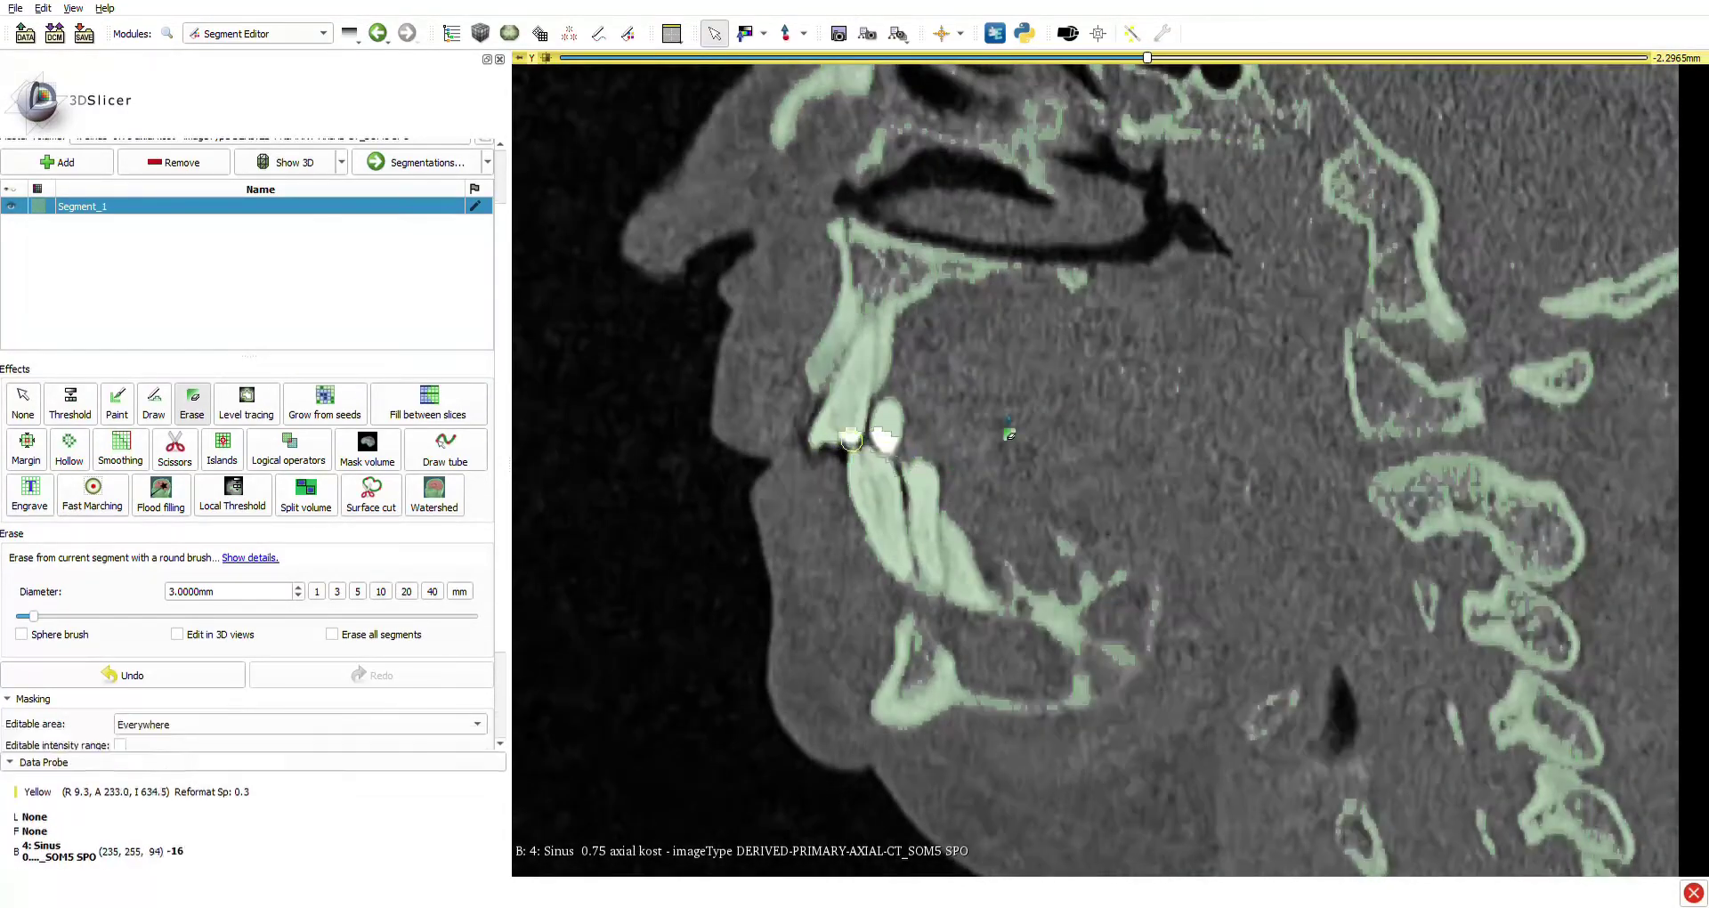
Erase the contact between the upper and lower front teeth on each sagittal slice from about -1.1 to 0.5 mm.
{"action": "scroll", "coordinate": [895, 452], "scroll_direction": "up", "scroll_amount": 3}
{"action": "scroll", "coordinate": [899, 438], "scroll_direction": "up", "scroll_amount": 1}
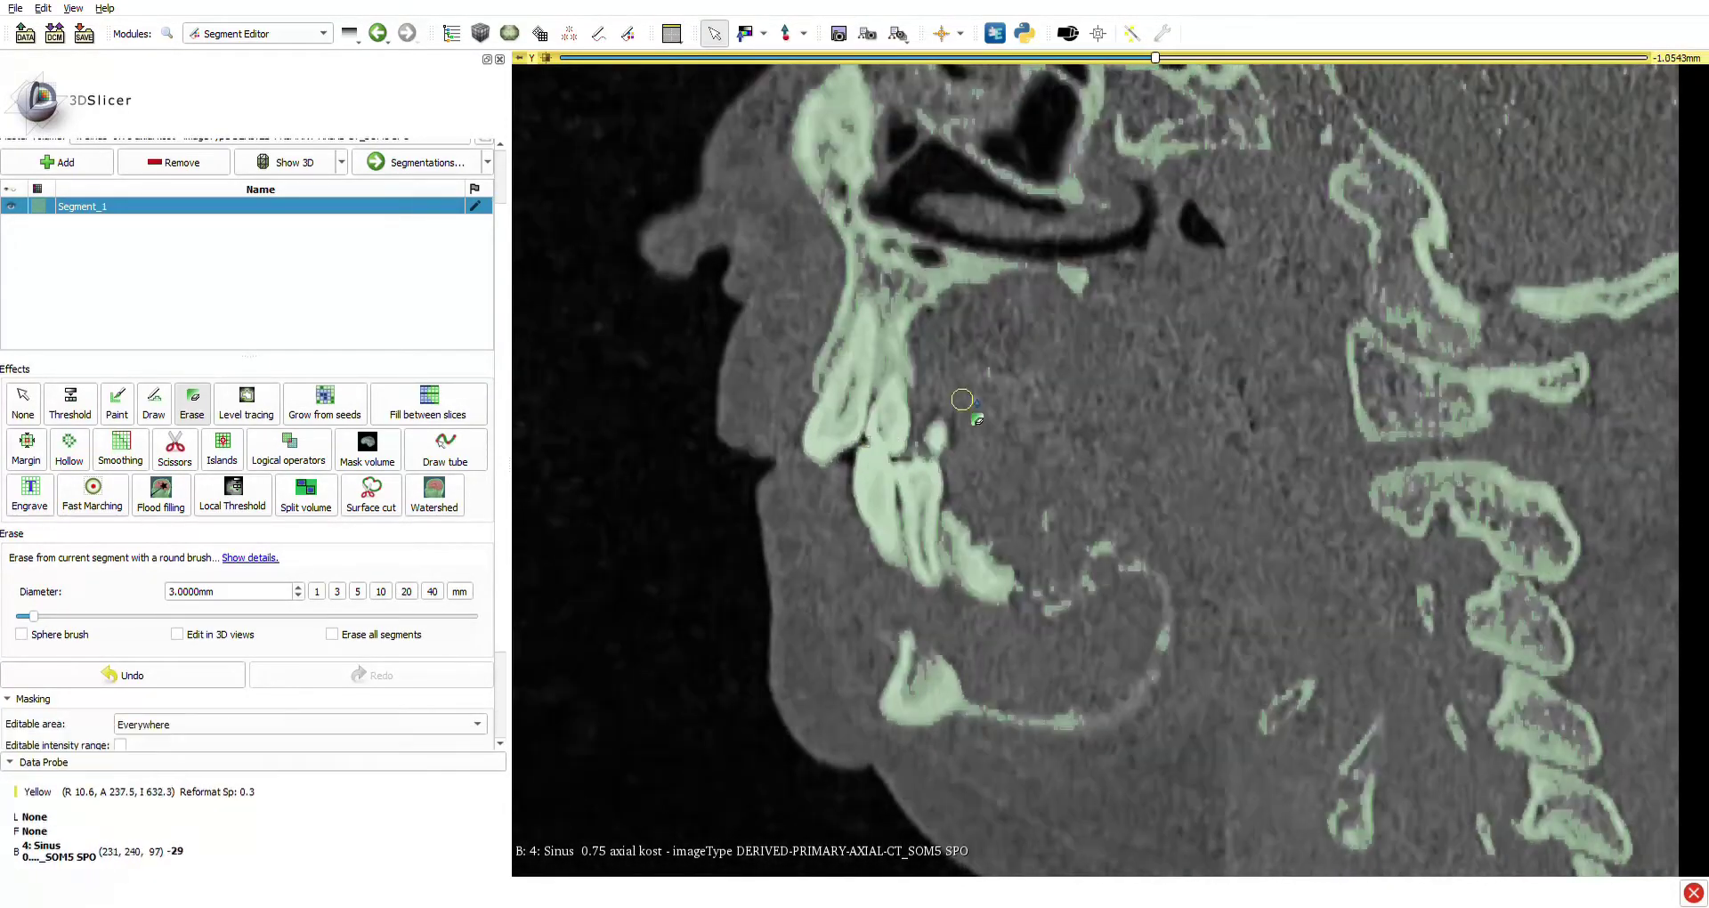
{"action": "left_click_drag", "start_coordinate": [852, 436], "coordinate": [893, 444]}
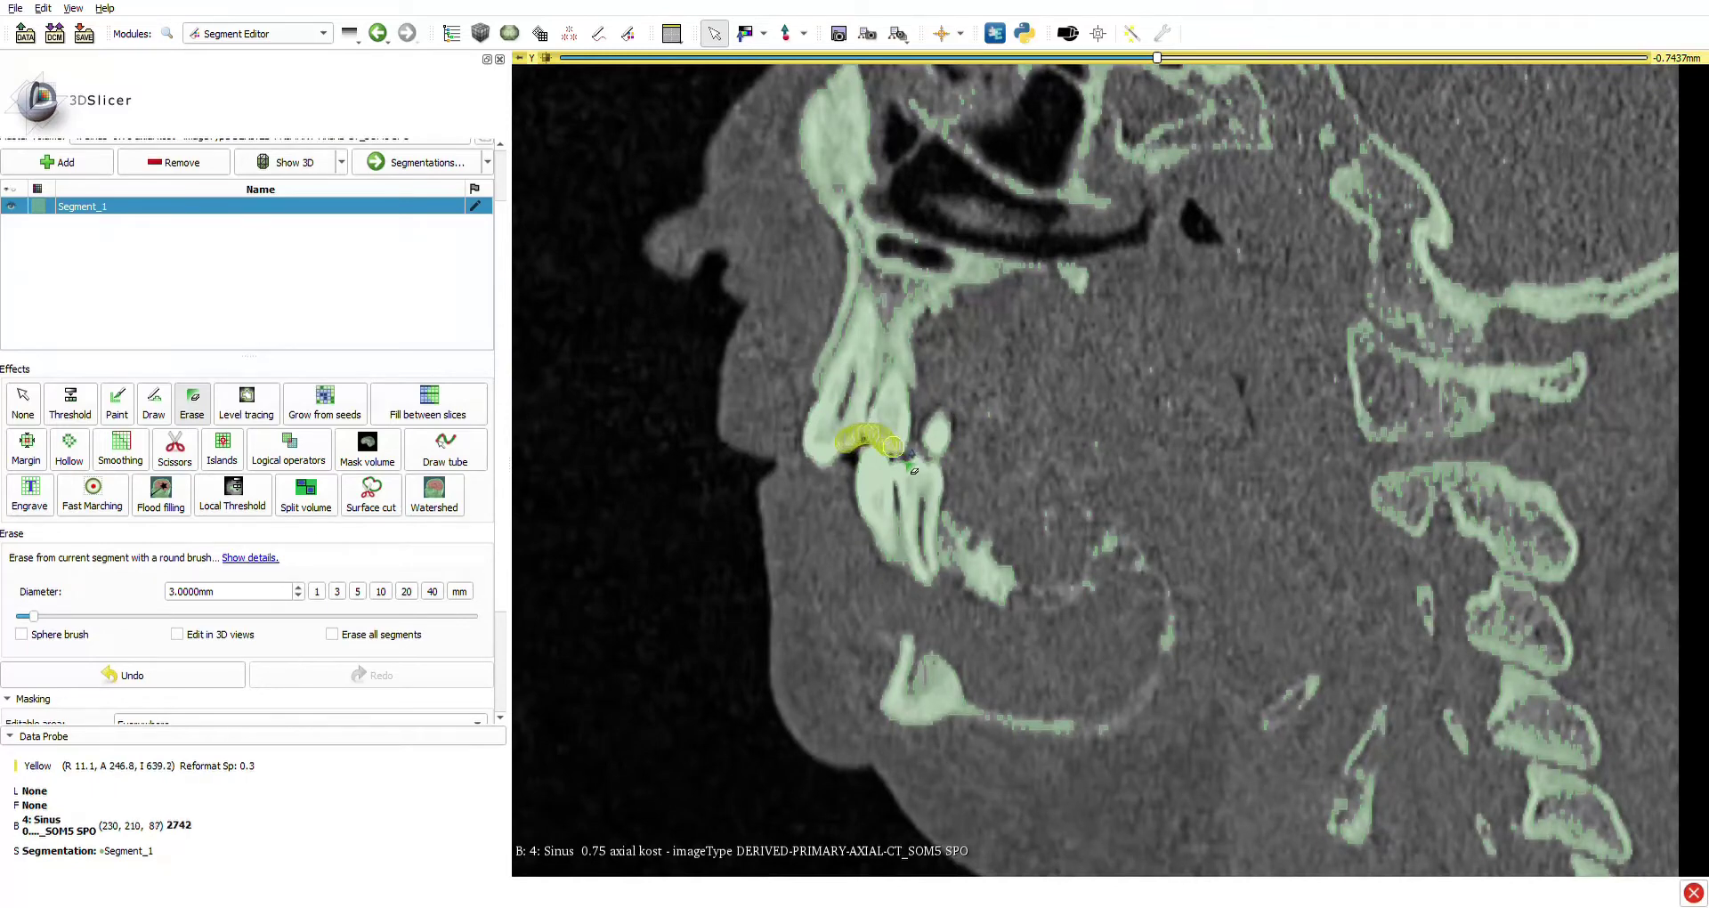
{"action": "mouse_move", "coordinate": [893, 445]}
{"action": "left_mouse_down"}
{"action": "mouse_move", "coordinate": [878, 434]}
{"action": "mouse_move", "coordinate": [894, 443]}
{"action": "left_mouse_up"}
{"action": "scroll", "coordinate": [949, 400], "scroll_direction": "up", "scroll_amount": 1}
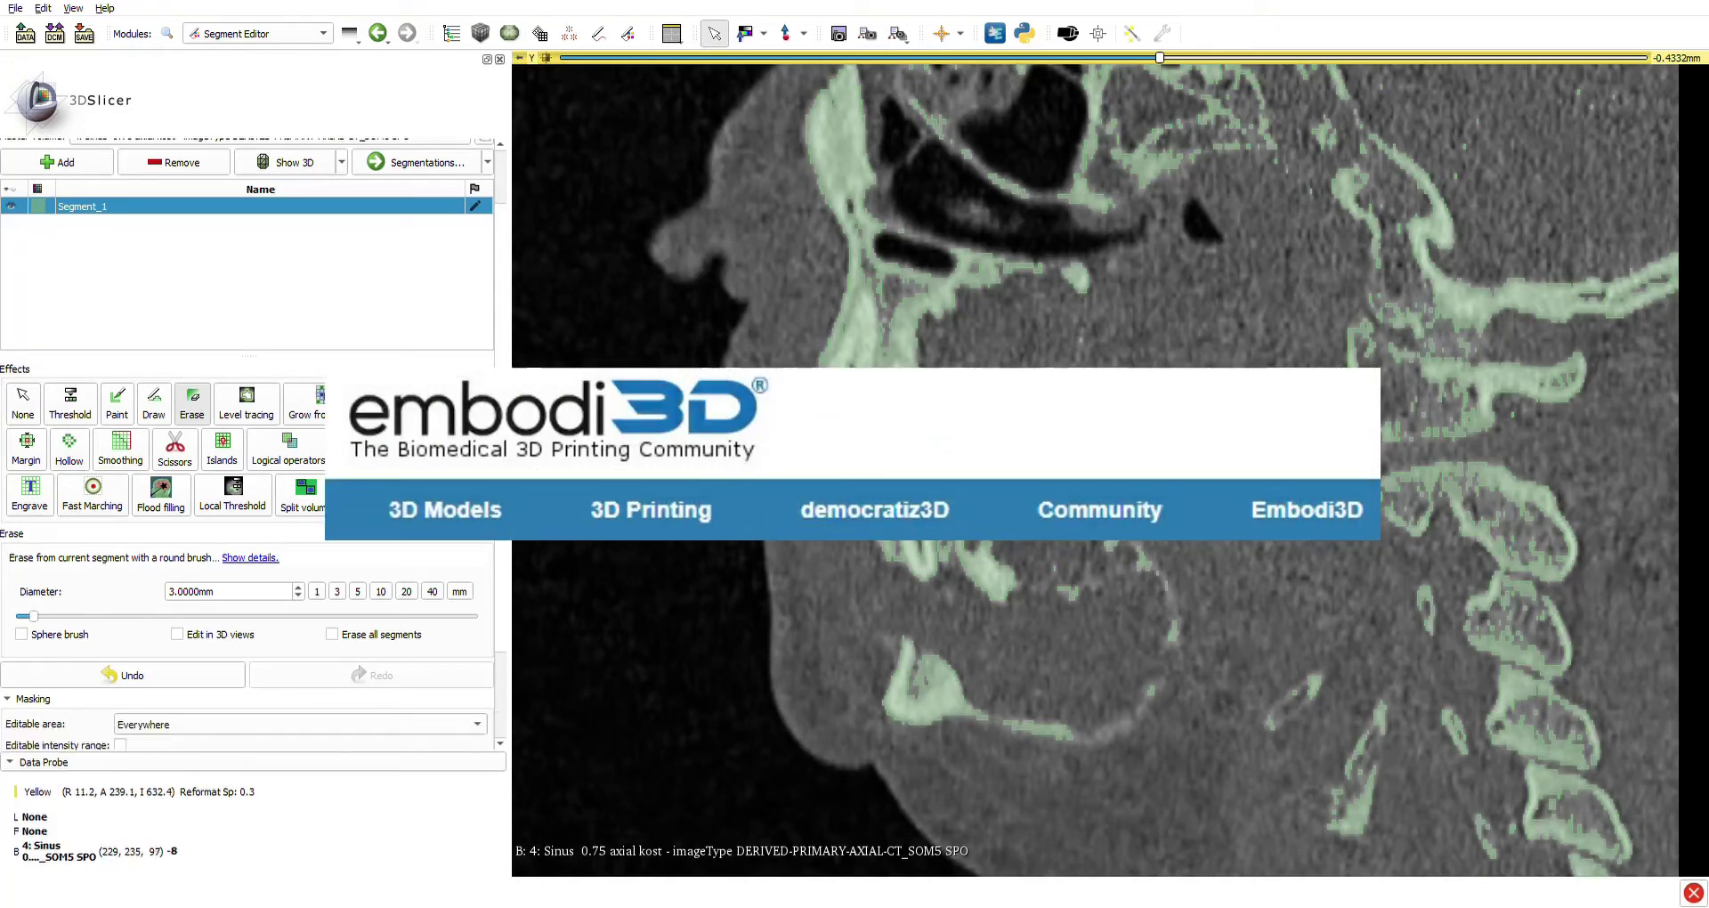
{"action": "scroll", "coordinate": [889, 442], "scroll_direction": "up", "scroll_amount": 2}
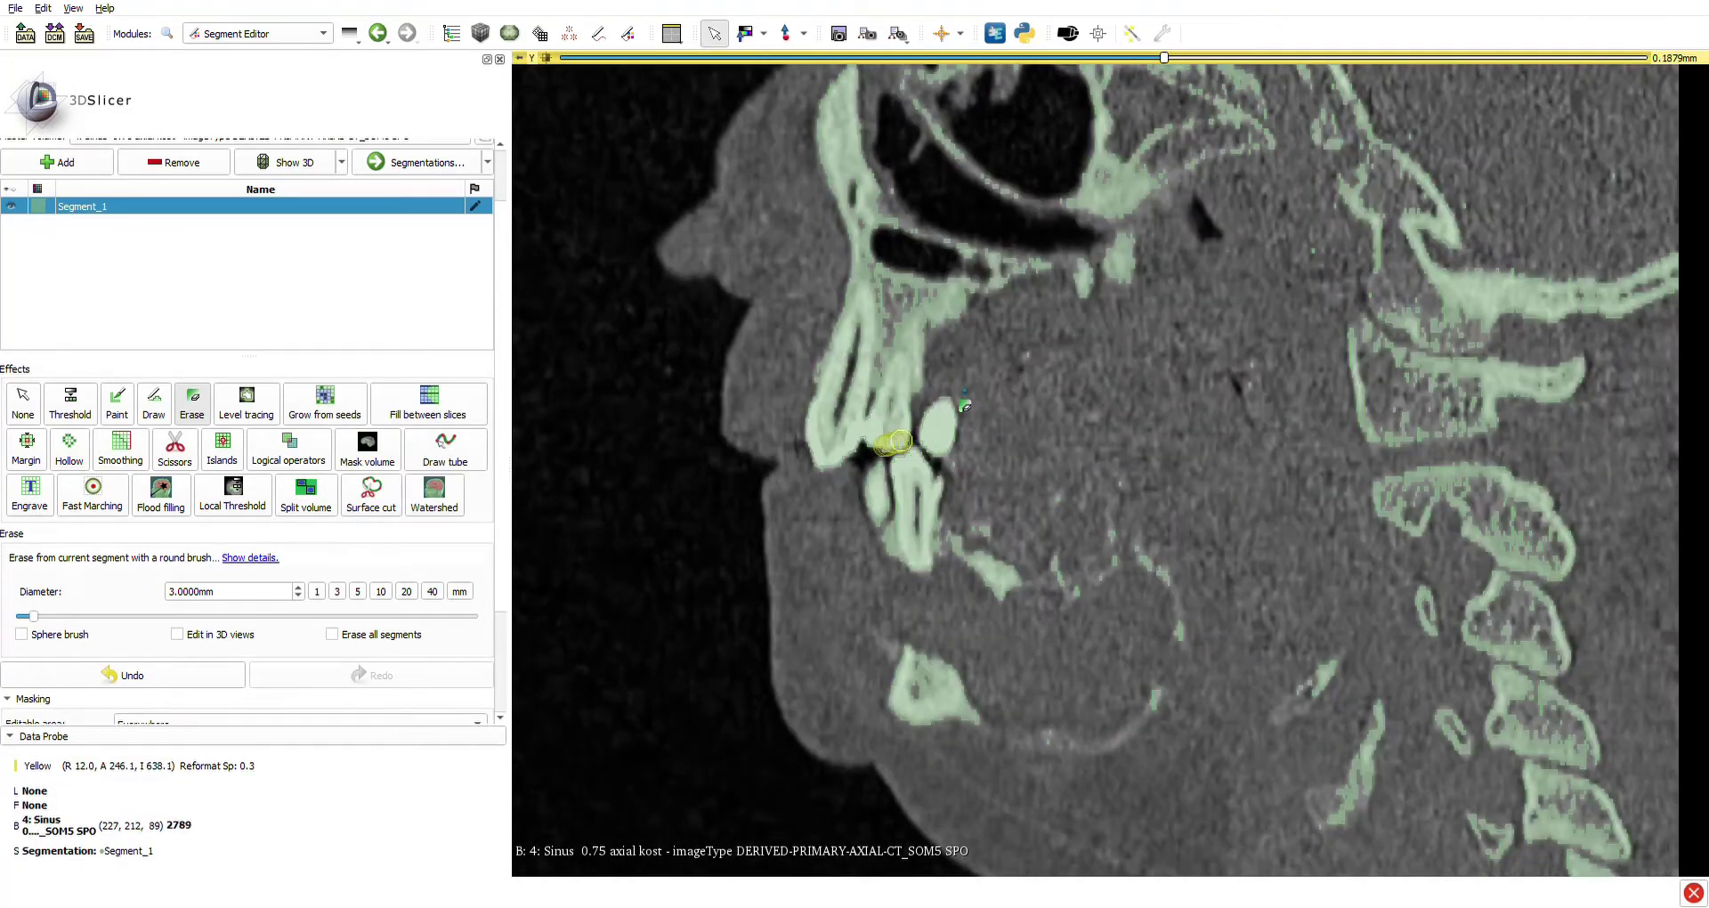
{"action": "scroll", "coordinate": [903, 461], "scroll_direction": "up", "scroll_amount": 1}
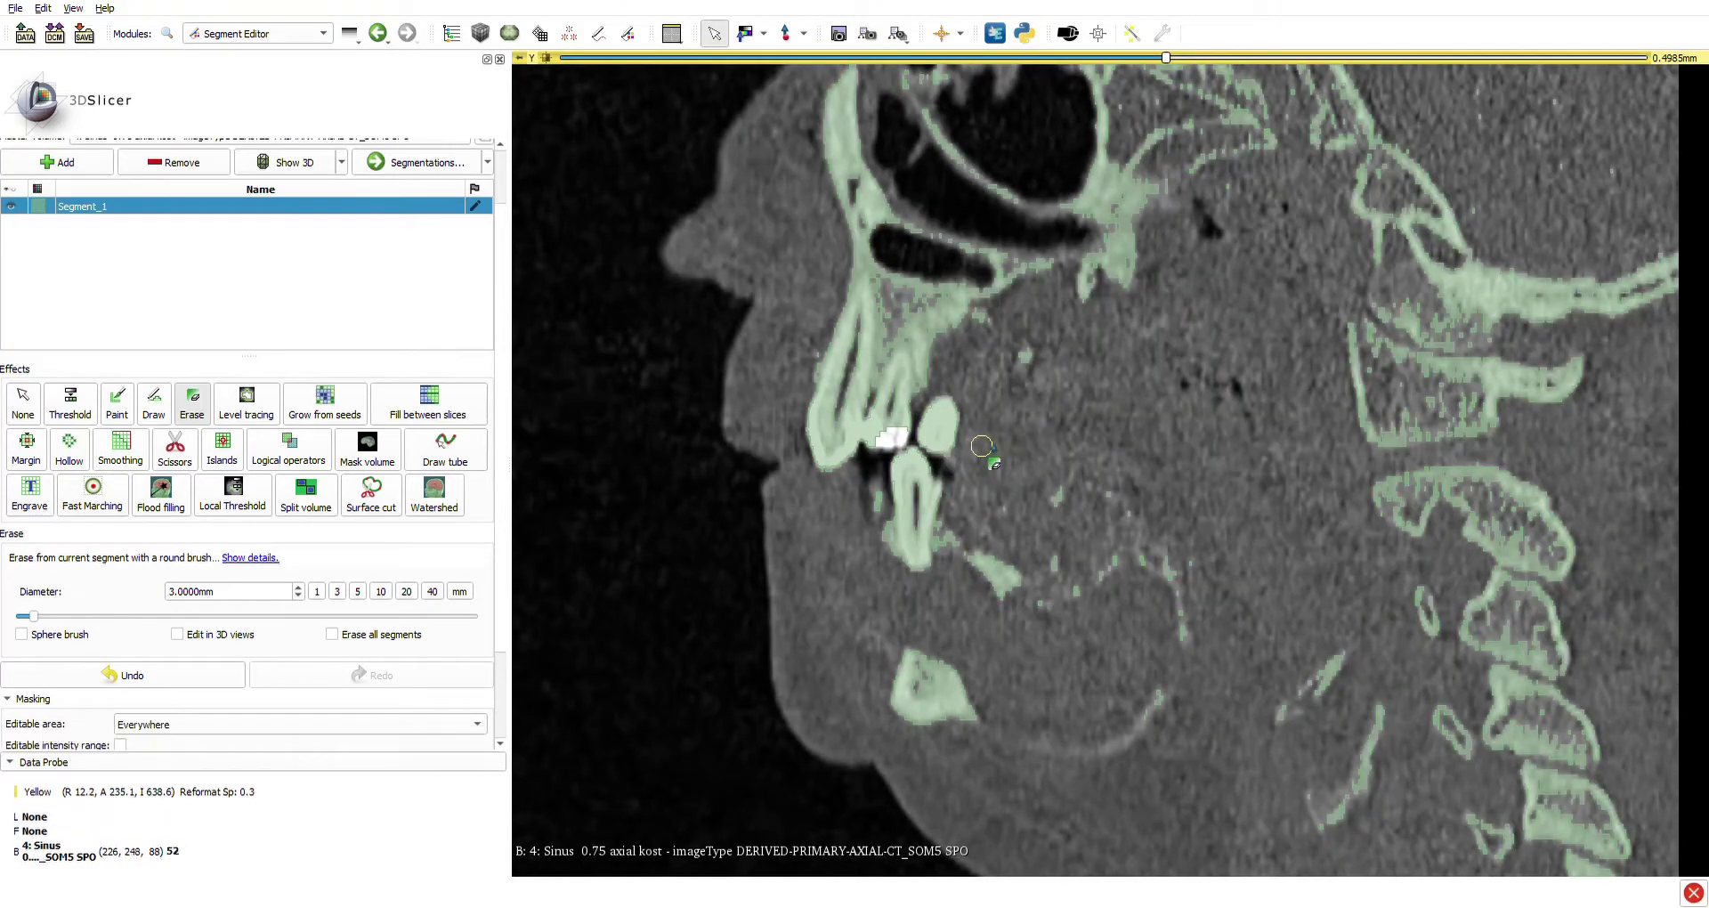
{"action": "scroll", "coordinate": [973, 443], "scroll_direction": "up", "scroll_amount": 1}
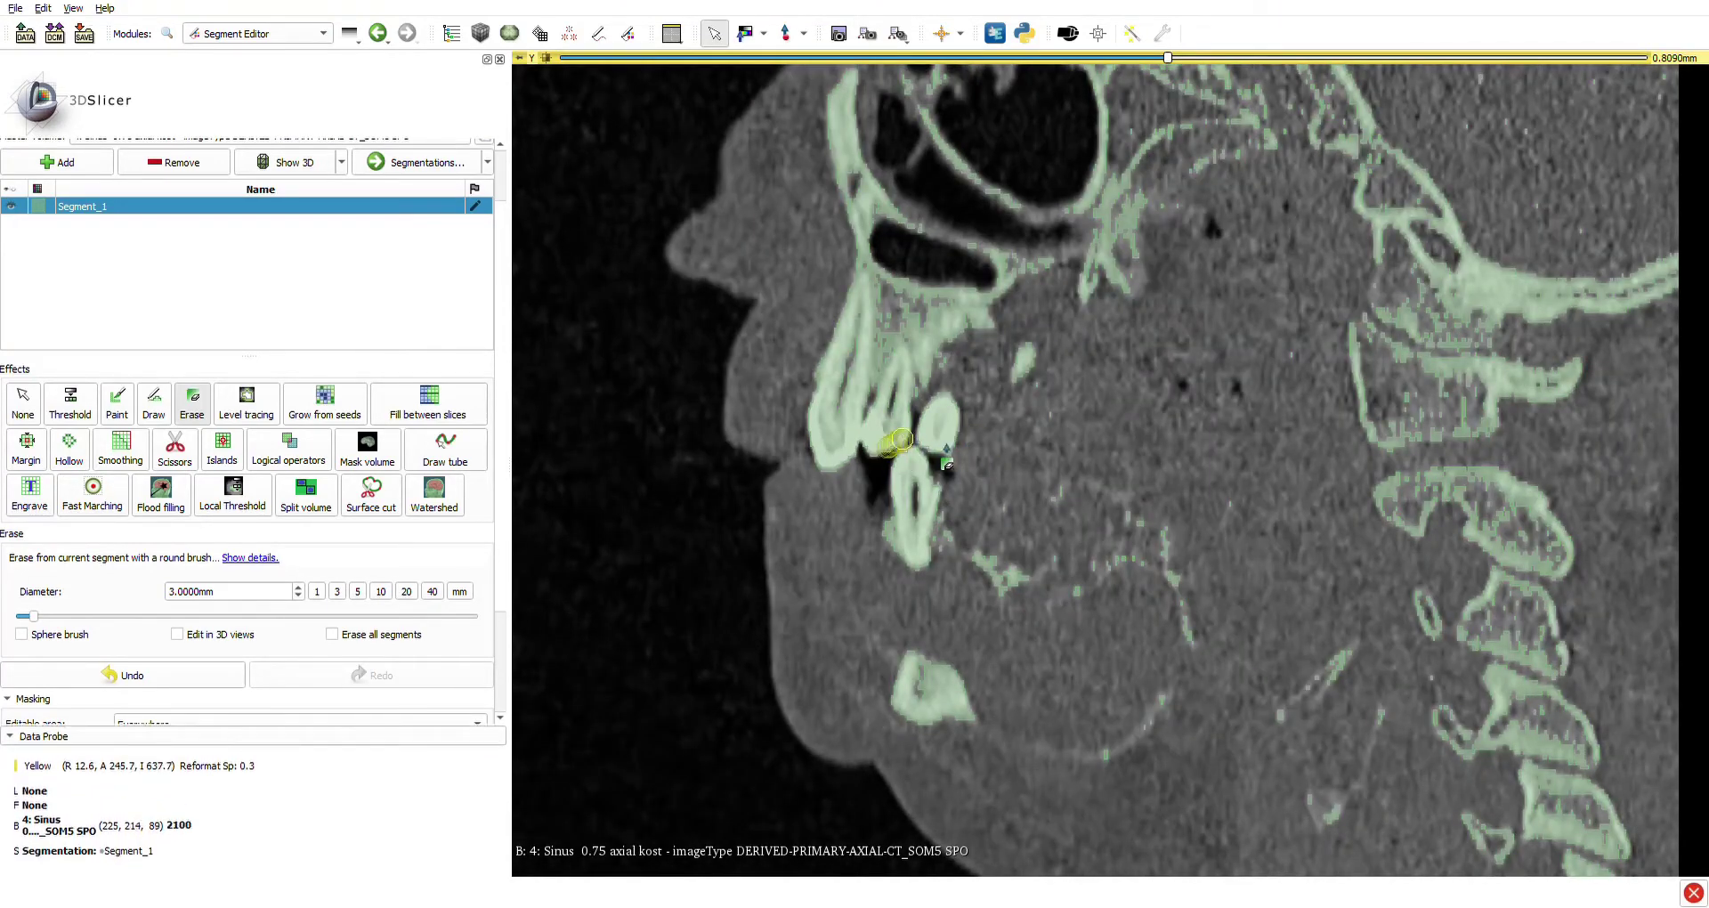
Continue separating the upper and lower teeth on the sagittal slices from about 0.8 to 3.9 mm, erasing where they touch.
{"action": "left_click_drag", "start_coordinate": [945, 447], "coordinate": [900, 436]}
{"action": "scroll", "coordinate": [984, 463], "scroll_direction": "up", "scroll_amount": 1}
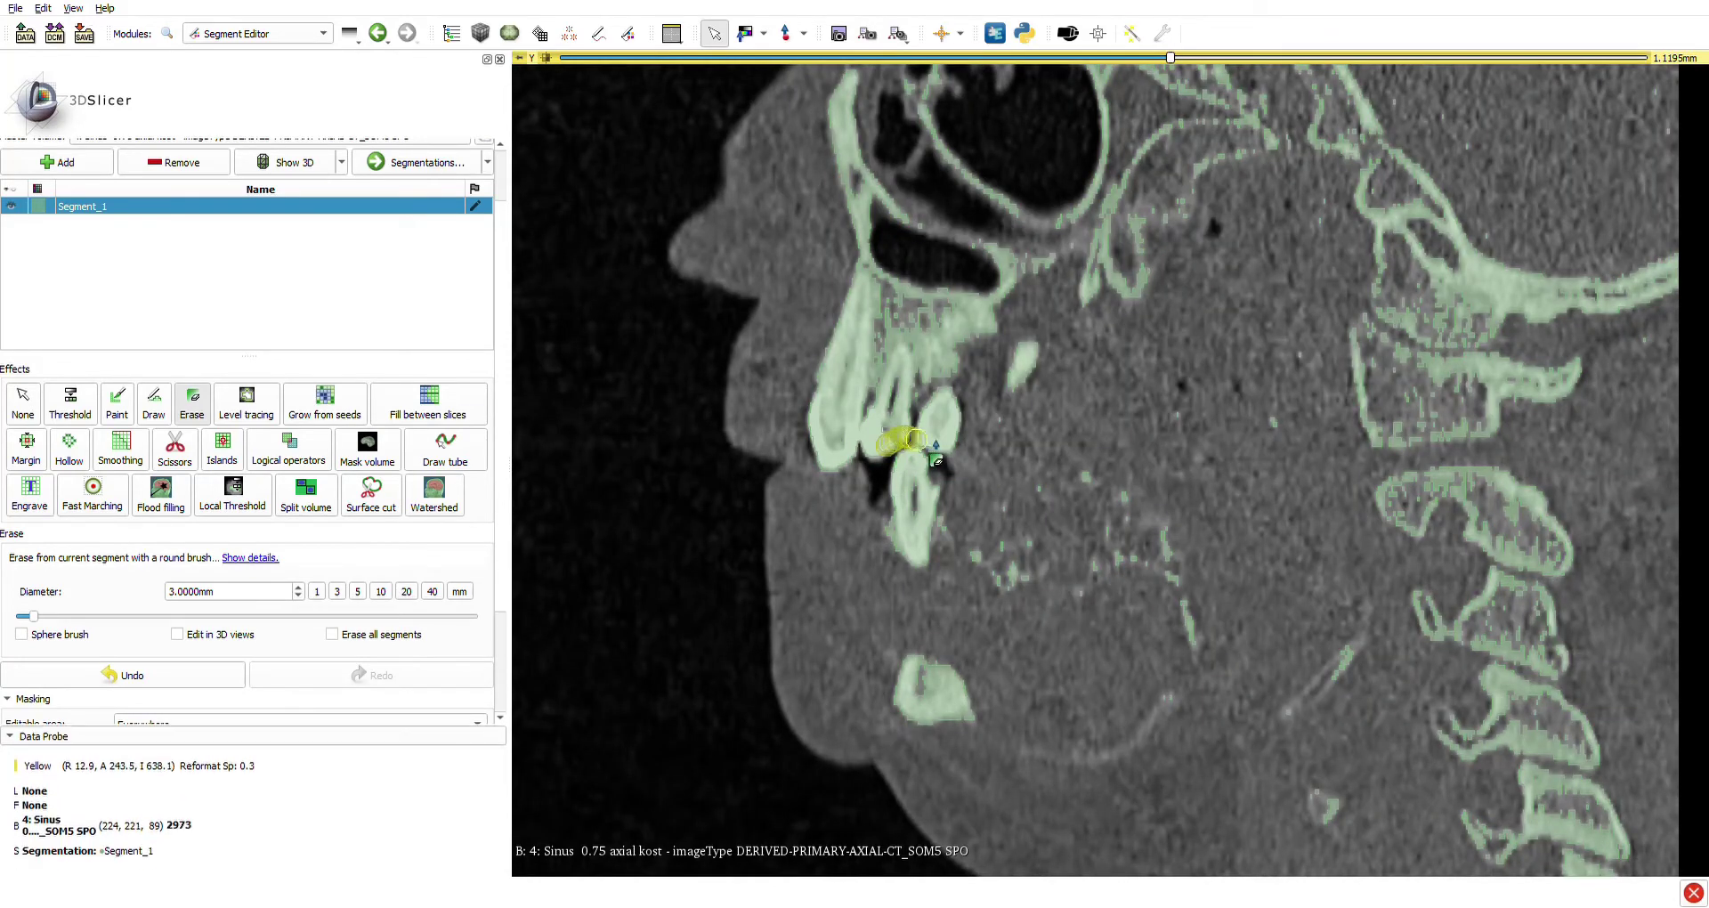
{"action": "scroll", "coordinate": [1021, 474], "scroll_direction": "up", "scroll_amount": 1}
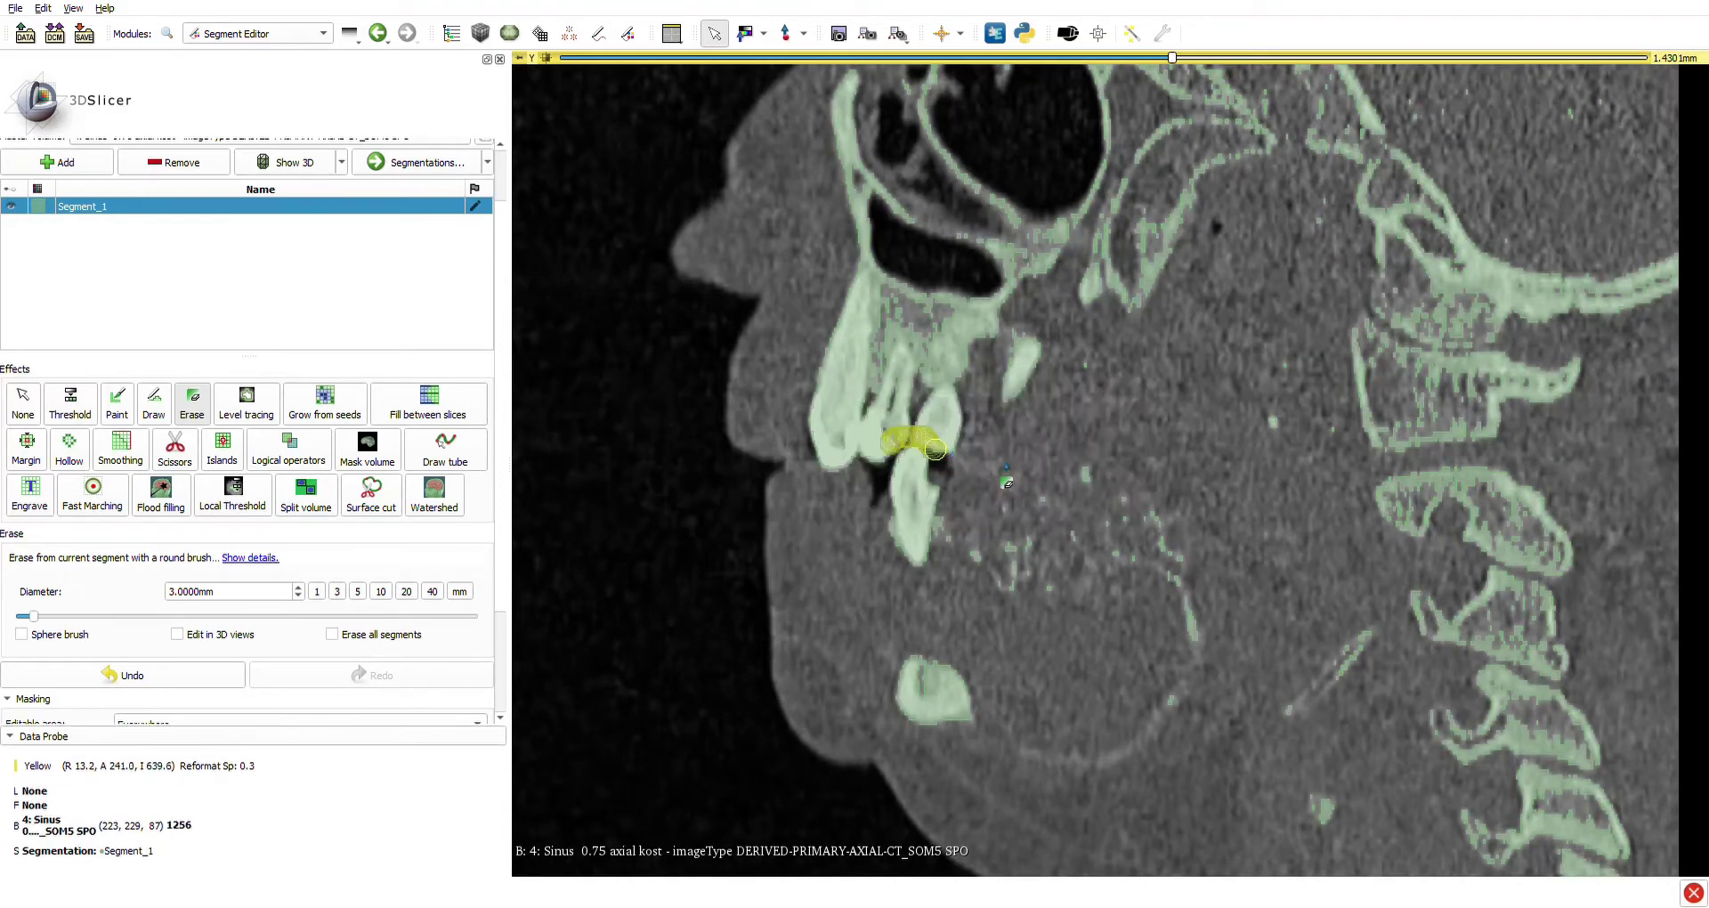
{"action": "scroll", "coordinate": [1007, 481], "scroll_direction": "up", "scroll_amount": 1}
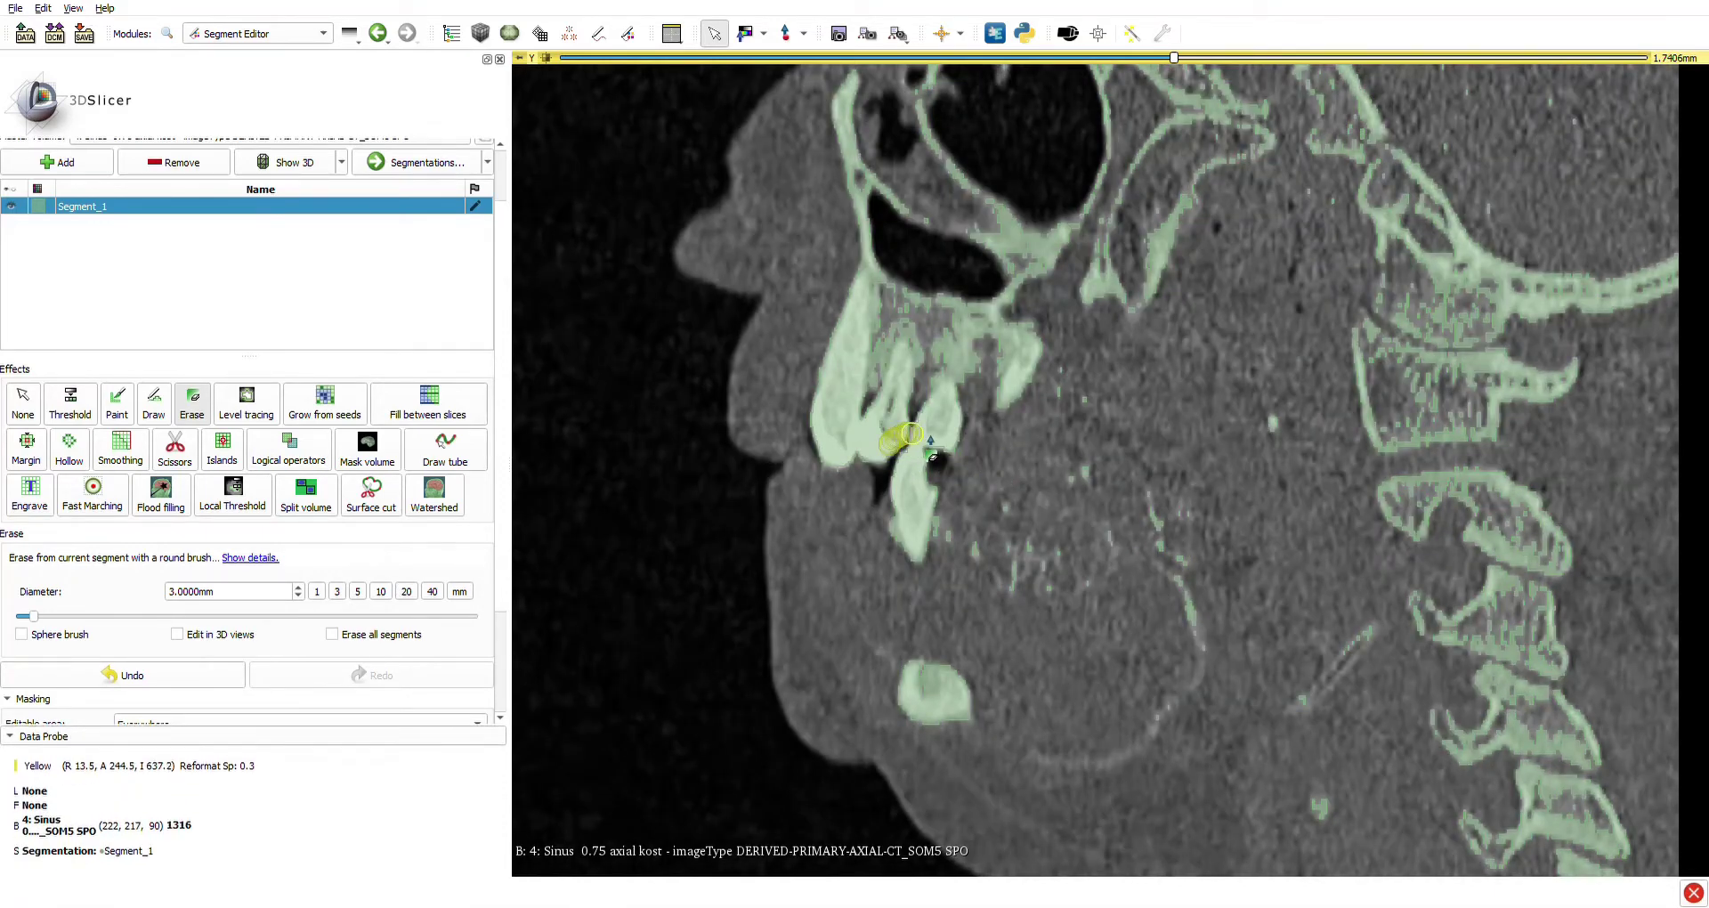
{"action": "mouse_move", "coordinate": [943, 461]}
{"action": "left_mouse_down"}
{"action": "mouse_move", "coordinate": [985, 463]}
{"action": "mouse_move", "coordinate": [934, 446]}
{"action": "left_mouse_up"}
{"action": "scroll", "coordinate": [988, 464], "scroll_direction": "up", "scroll_amount": 1}
{"action": "scroll", "coordinate": [891, 447], "scroll_direction": "up", "scroll_amount": 1}
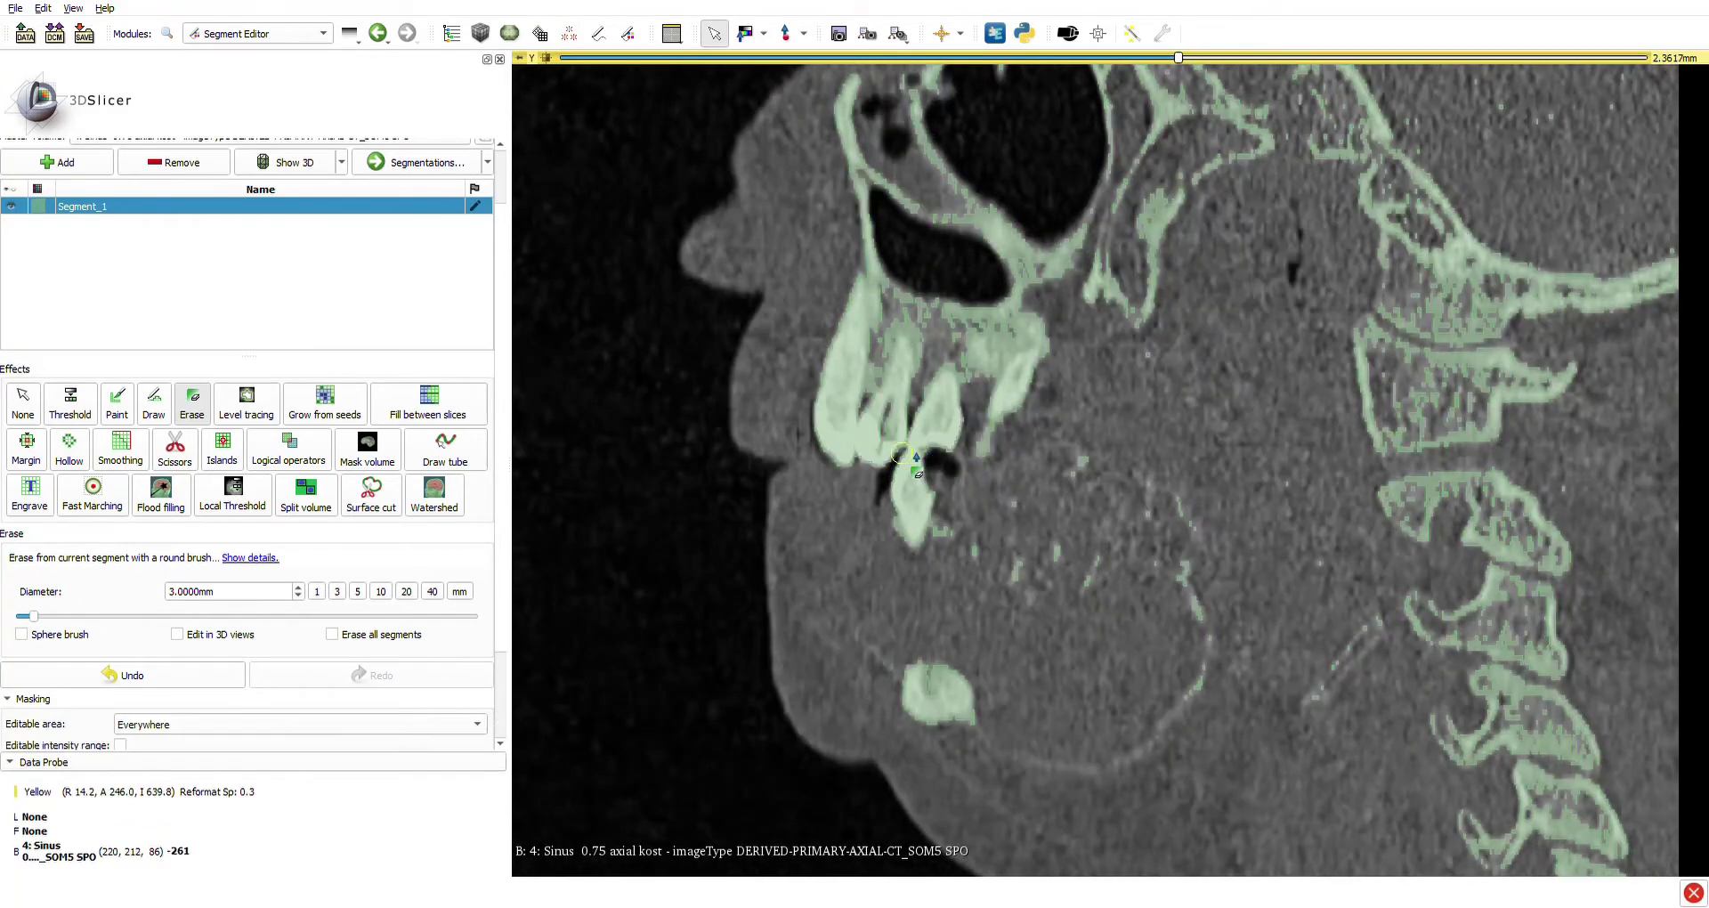
{"action": "scroll", "coordinate": [886, 450], "scroll_direction": "up", "scroll_amount": 2}
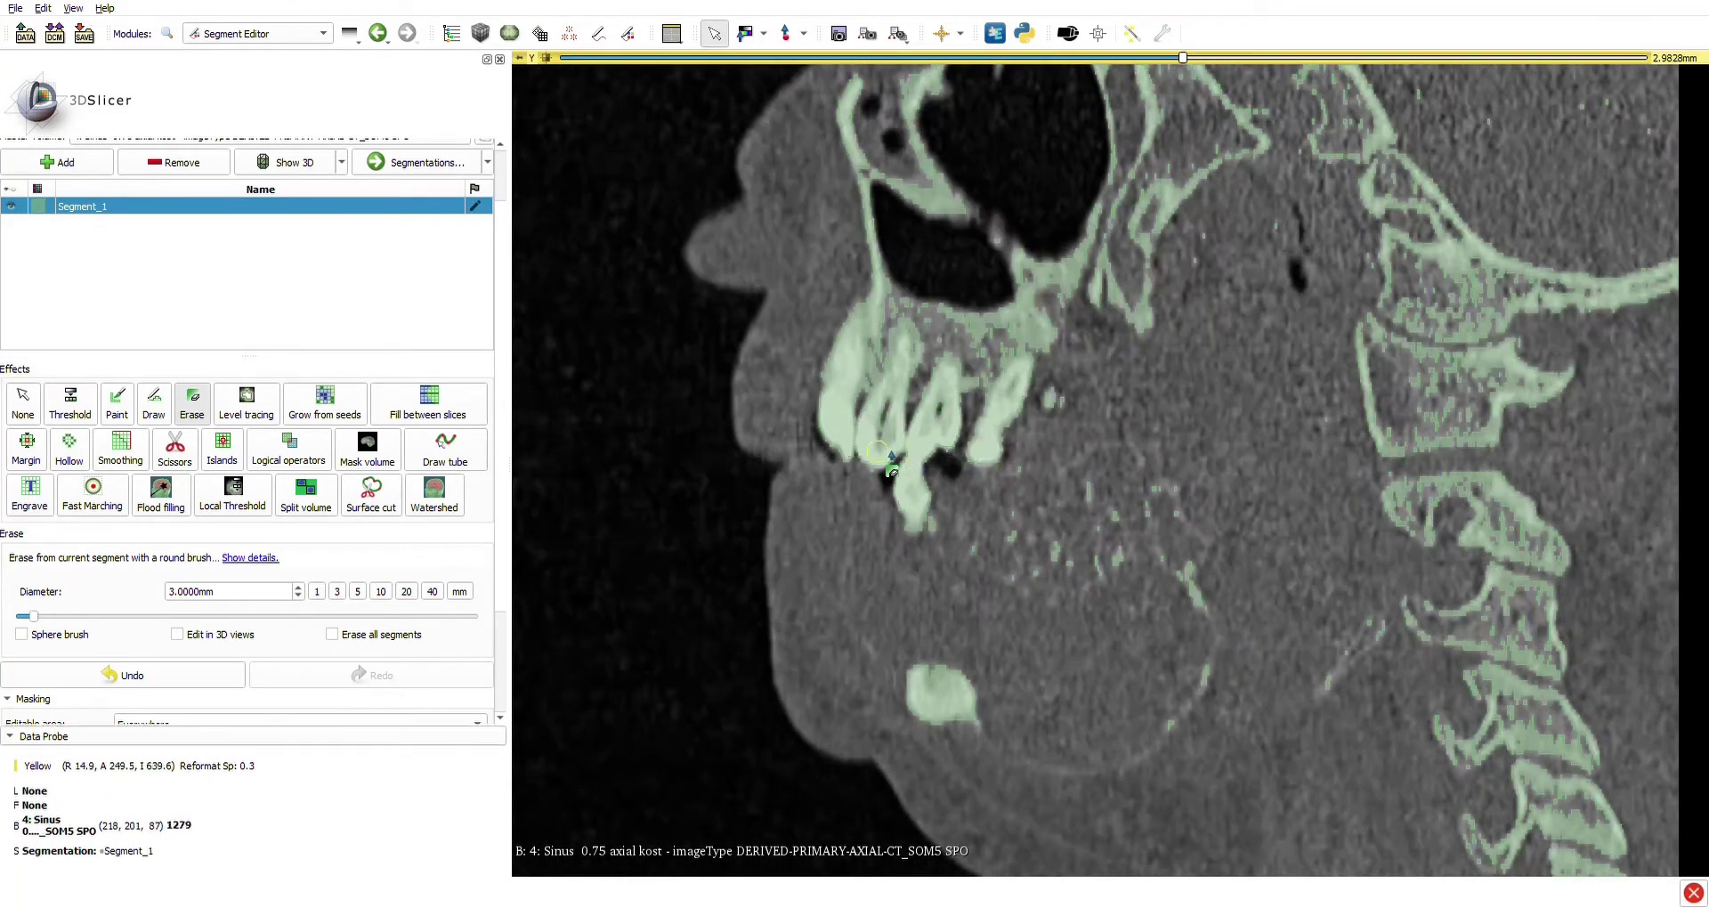
{"action": "left_click_drag", "start_coordinate": [929, 447], "coordinate": [932, 449]}
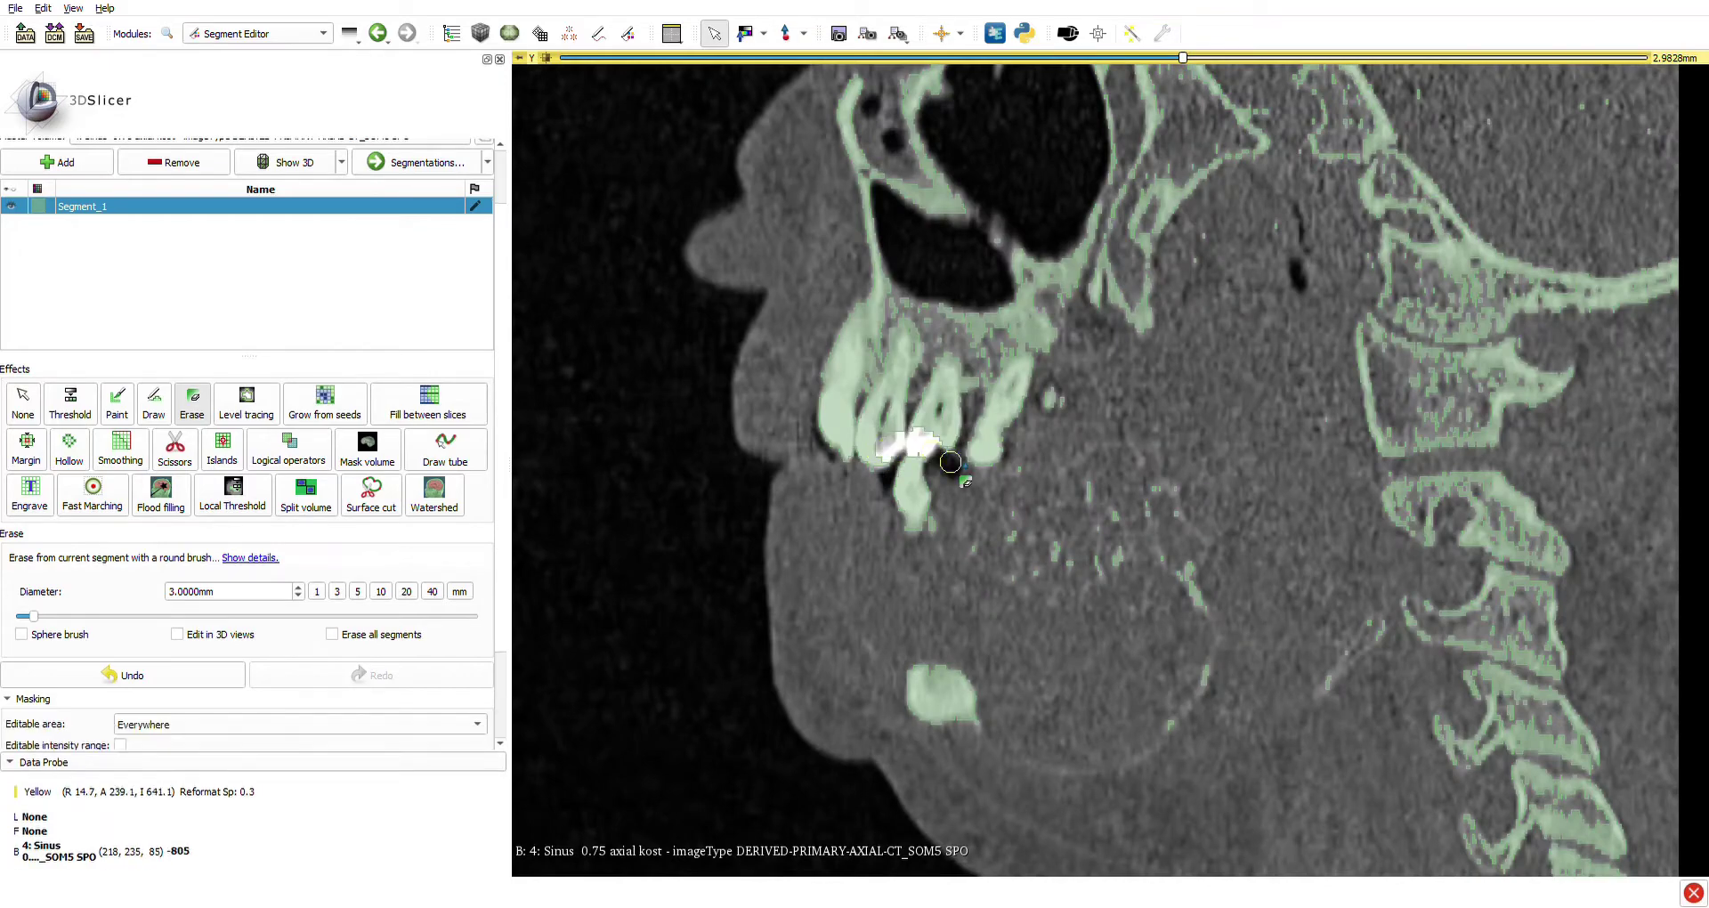
{"action": "scroll", "coordinate": [932, 454], "scroll_direction": "up", "scroll_amount": 20}
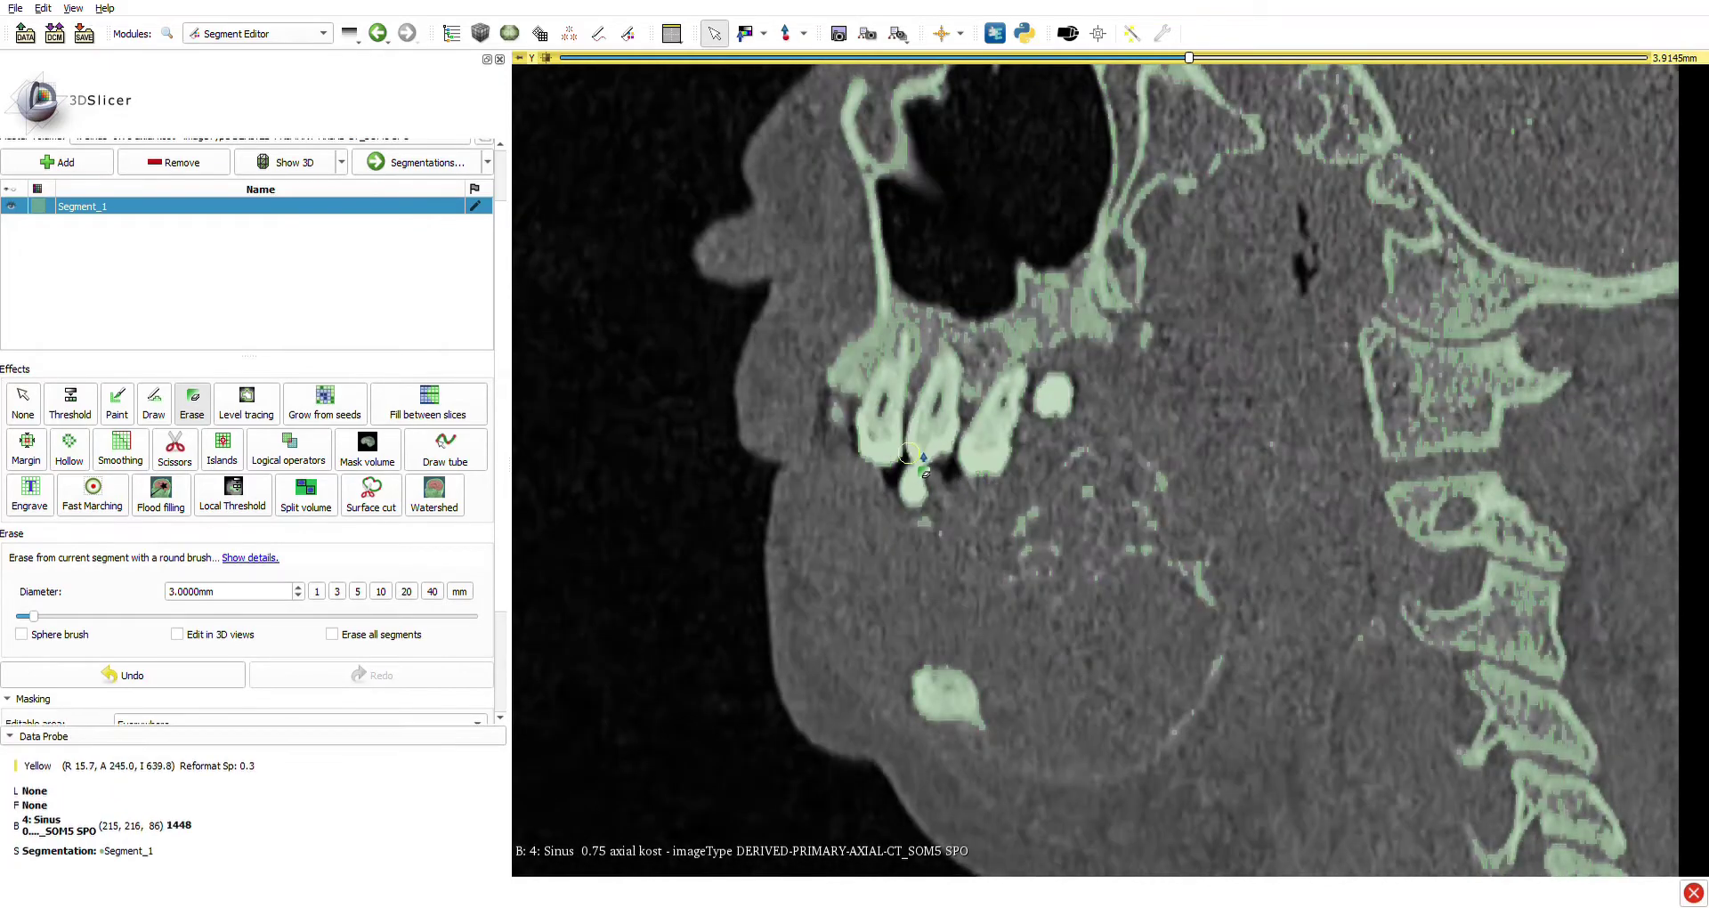
Try to remove the skull from Segment_1 as a selected island, picking it on the sagittal slice at about 40.2 mm.
{"action": "scroll", "coordinate": [1078, 526], "scroll_direction": "up", "scroll_amount": 20}
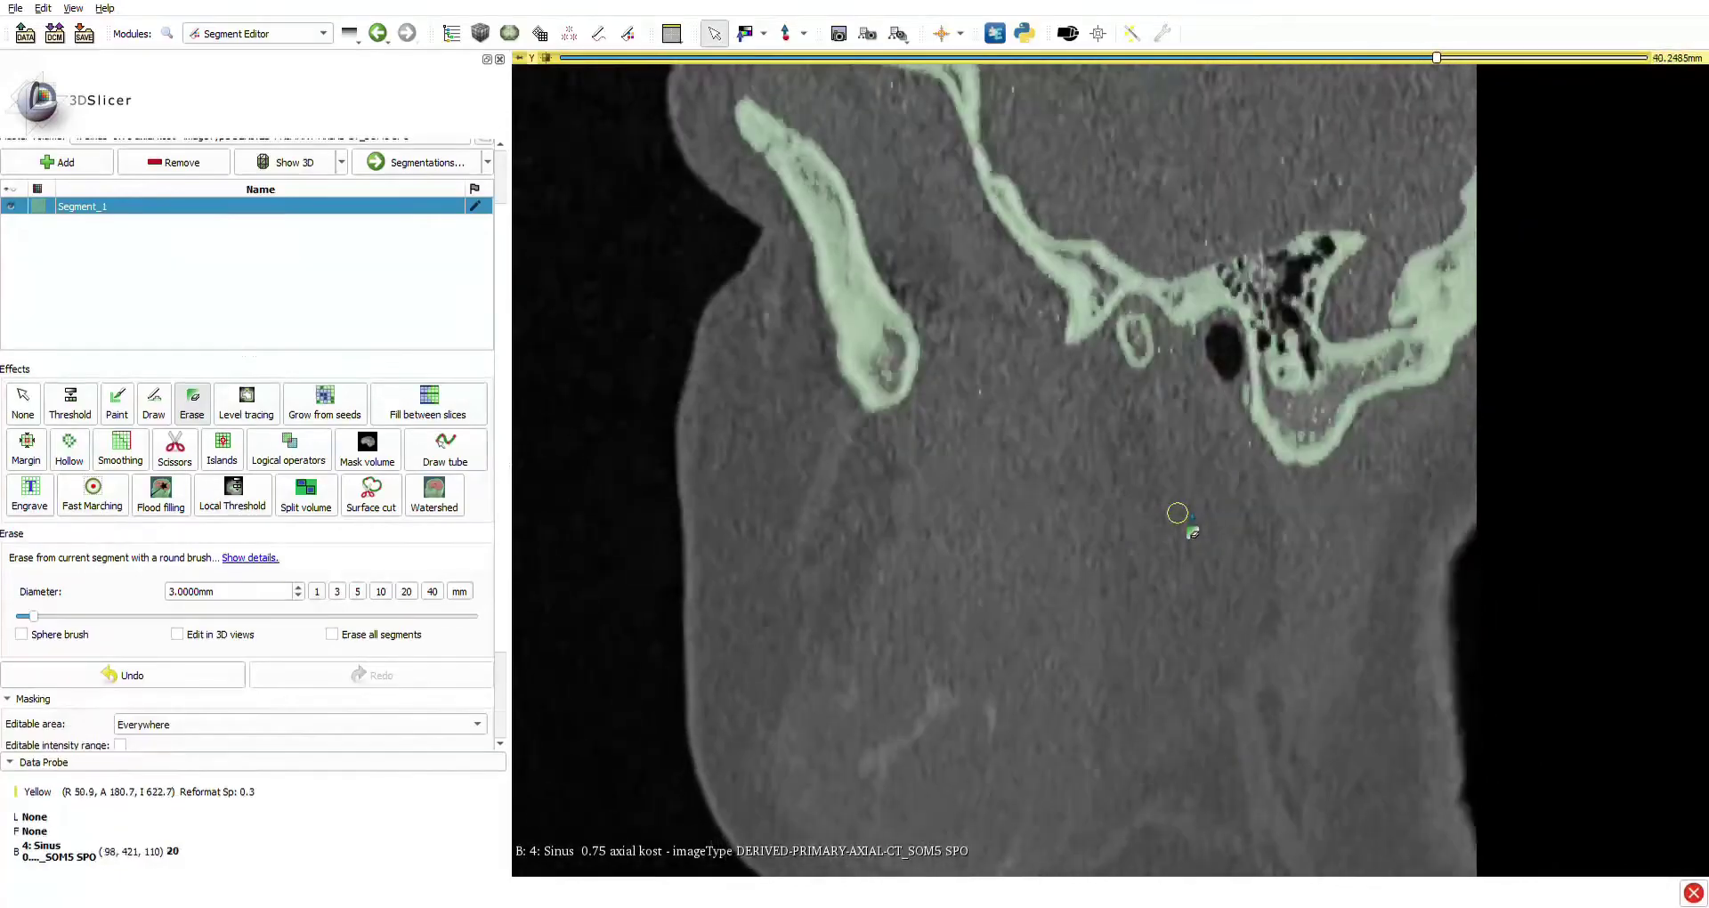
{"action": "left_click", "coordinate": [221, 448]}
{"action": "left_click", "coordinate": [257, 599]}
{"action": "left_click", "coordinate": [1027, 216]}
{"action": "left_click", "coordinate": [191, 405]}
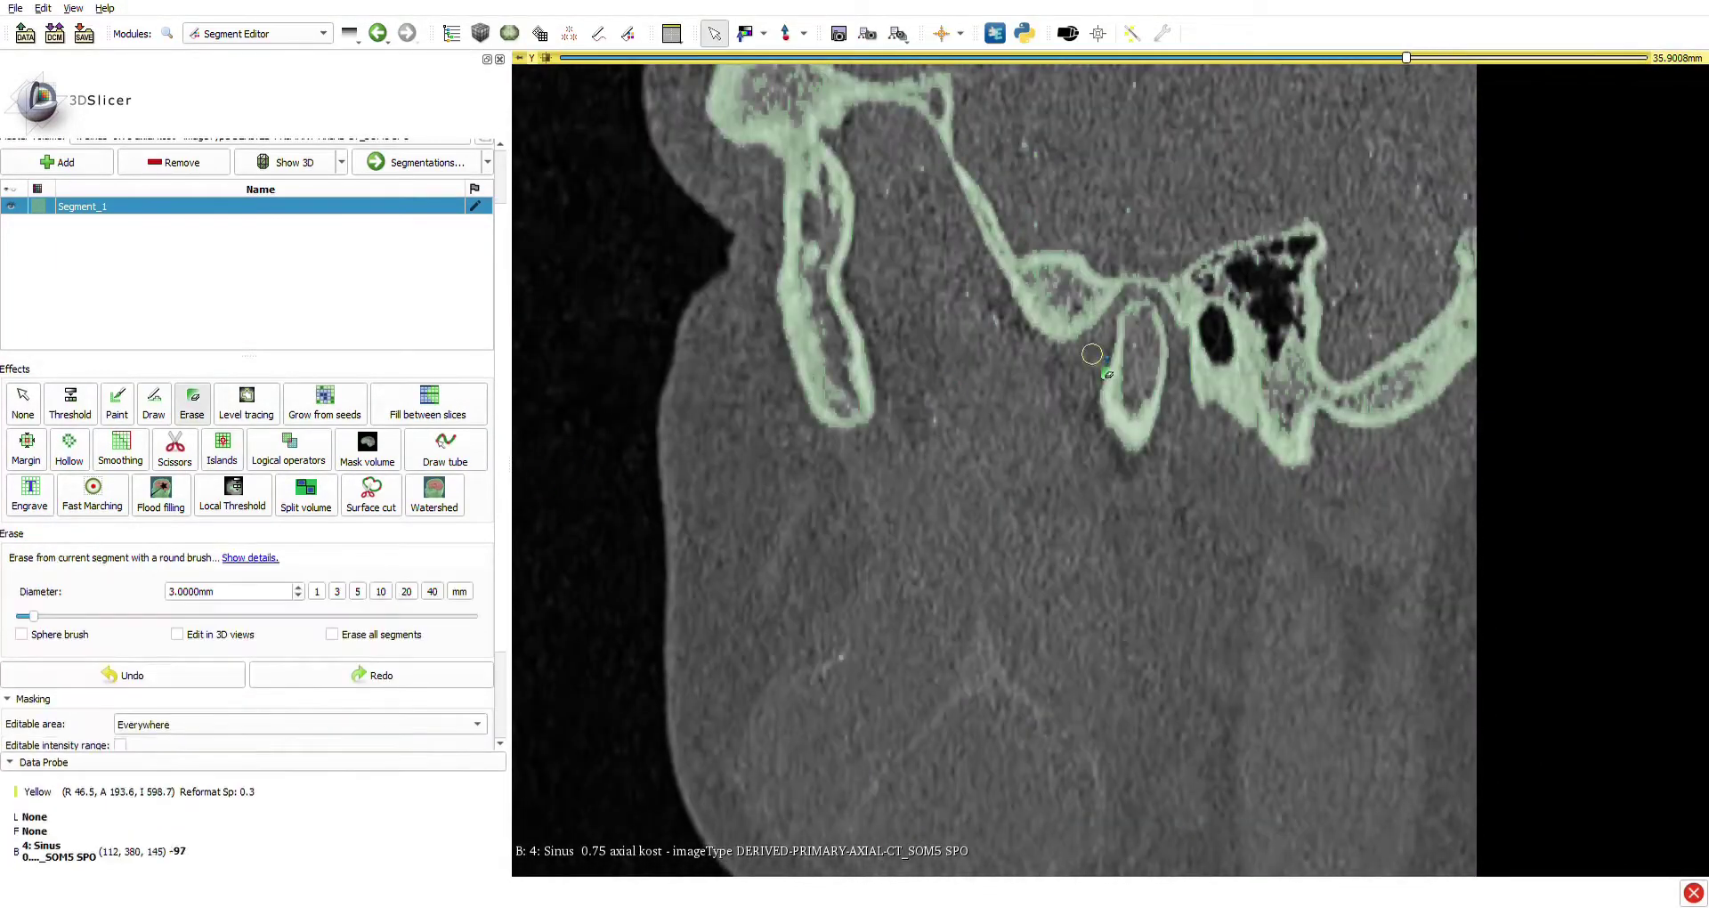
Remove the skull and upper teeth from Segment_1 as a selected island, picking an upper front tooth on the -1.36 mm sagittal slice.
{"action": "scroll", "coordinate": [1227, 330], "scroll_direction": "down", "scroll_amount": 8}
{"action": "scroll", "coordinate": [1215, 314], "scroll_direction": "down", "scroll_amount": 20}
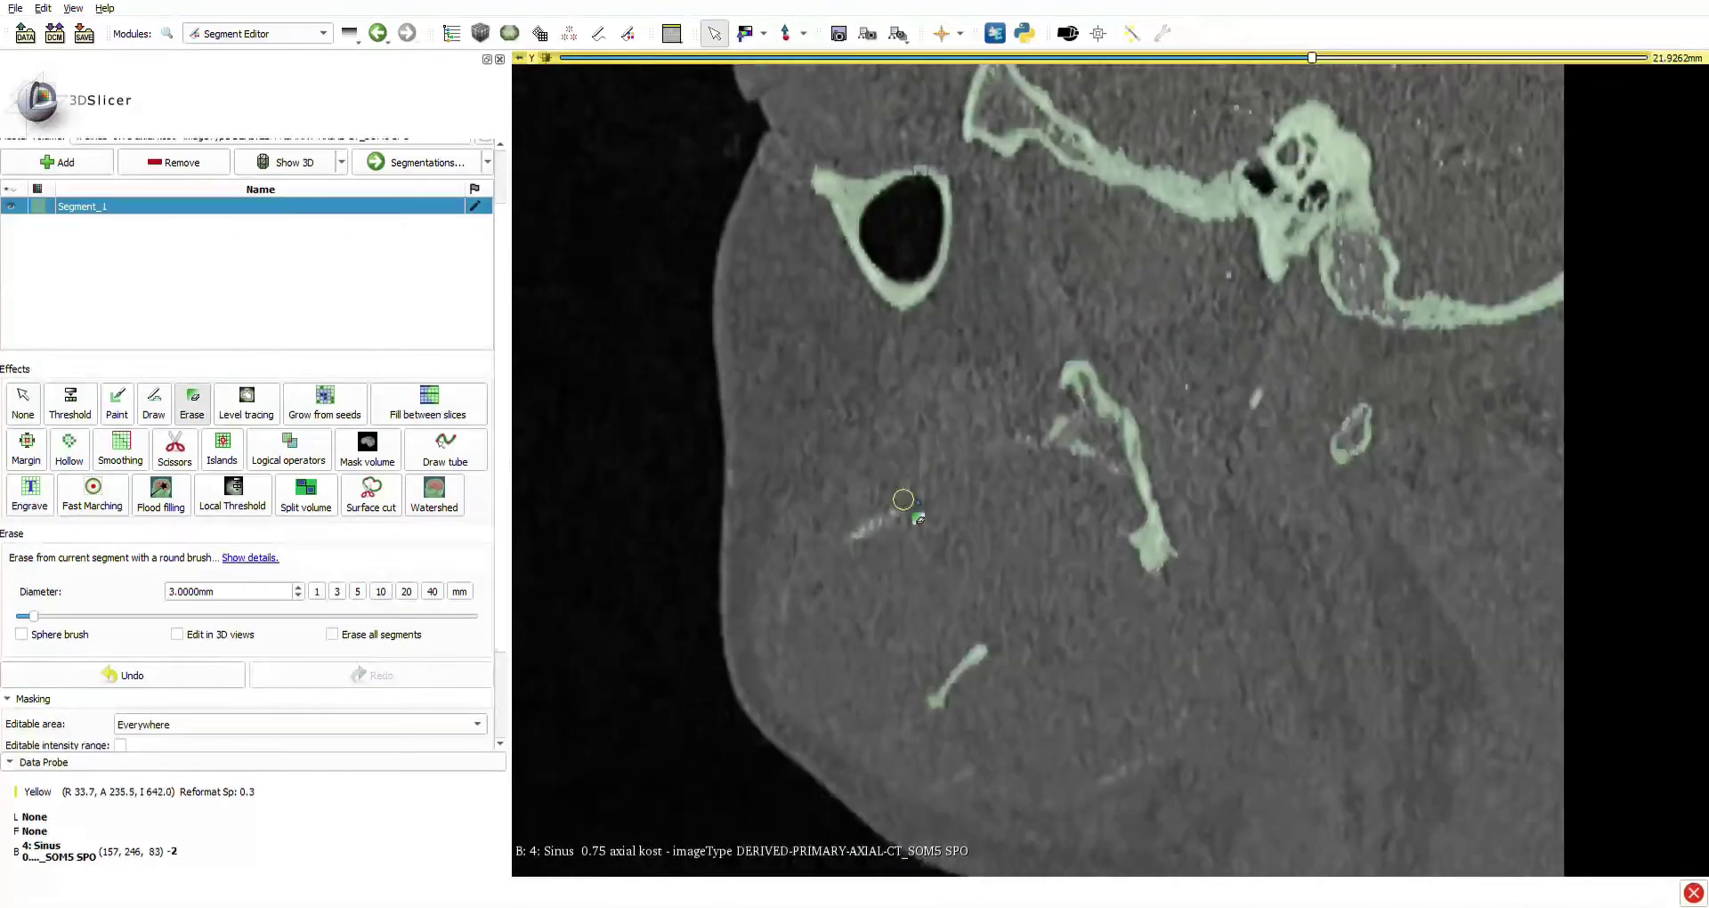
{"action": "scroll", "coordinate": [897, 550], "scroll_direction": "down", "scroll_amount": 13}
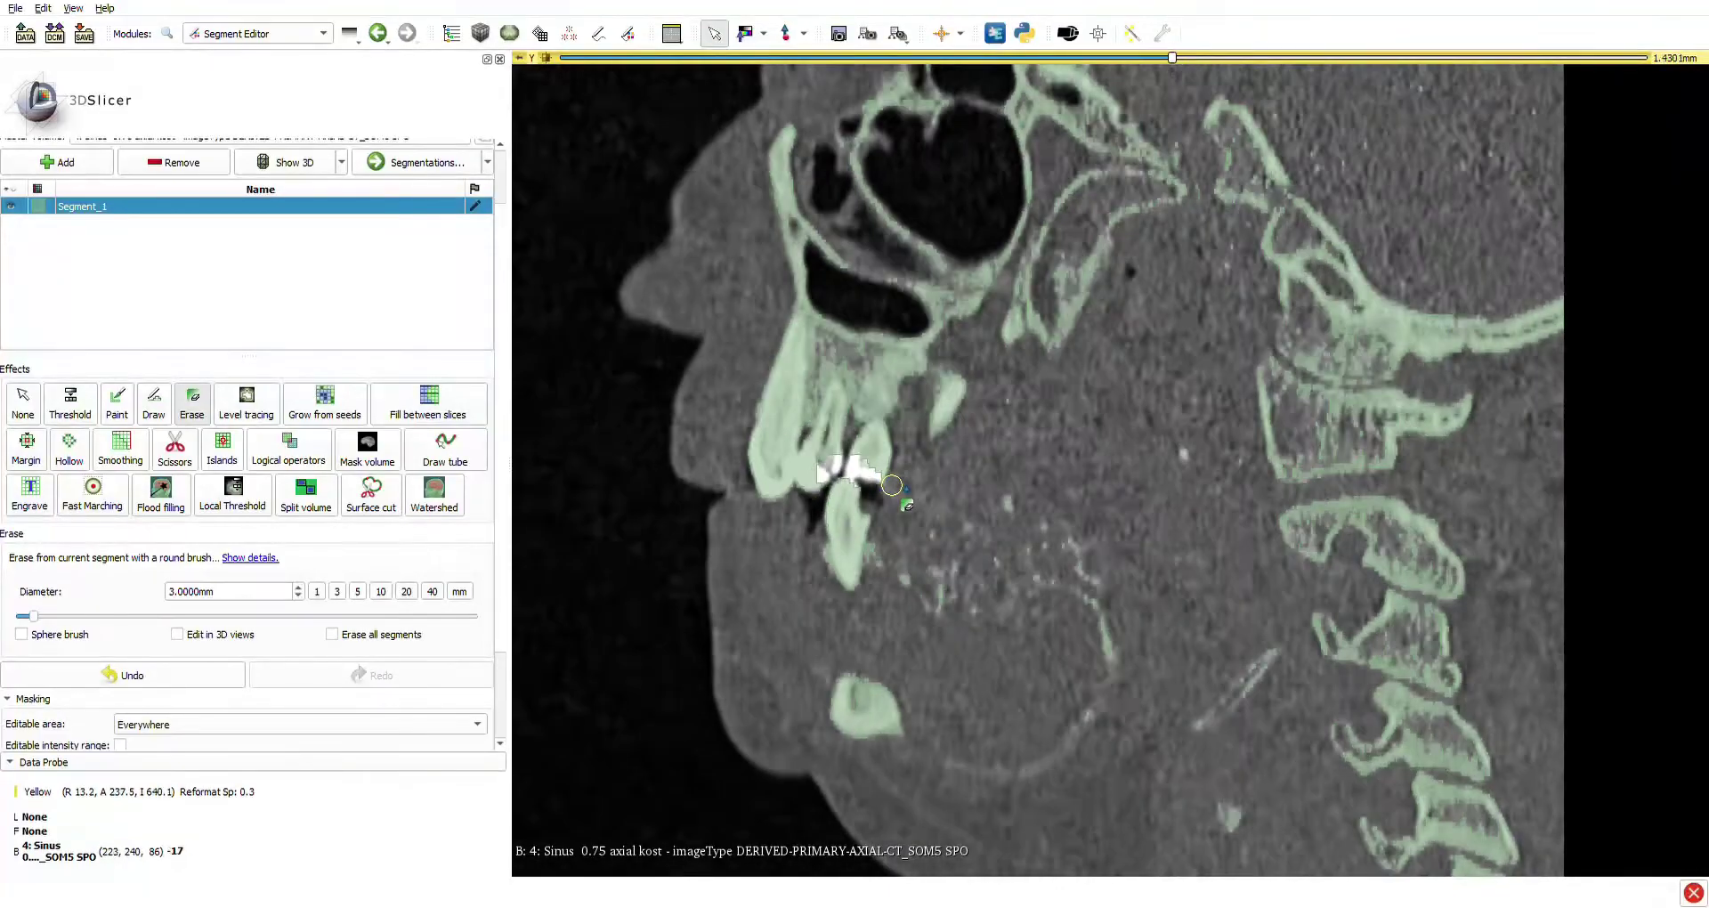
{"action": "scroll", "coordinate": [900, 473], "scroll_direction": "up", "scroll_amount": 1, "text": "ctrl"}
{"action": "middle_click_drag", "start_coordinate": [901, 472], "coordinate": [1014, 493]}
{"action": "scroll", "coordinate": [1024, 512], "scroll_direction": "down", "scroll_amount": 4}
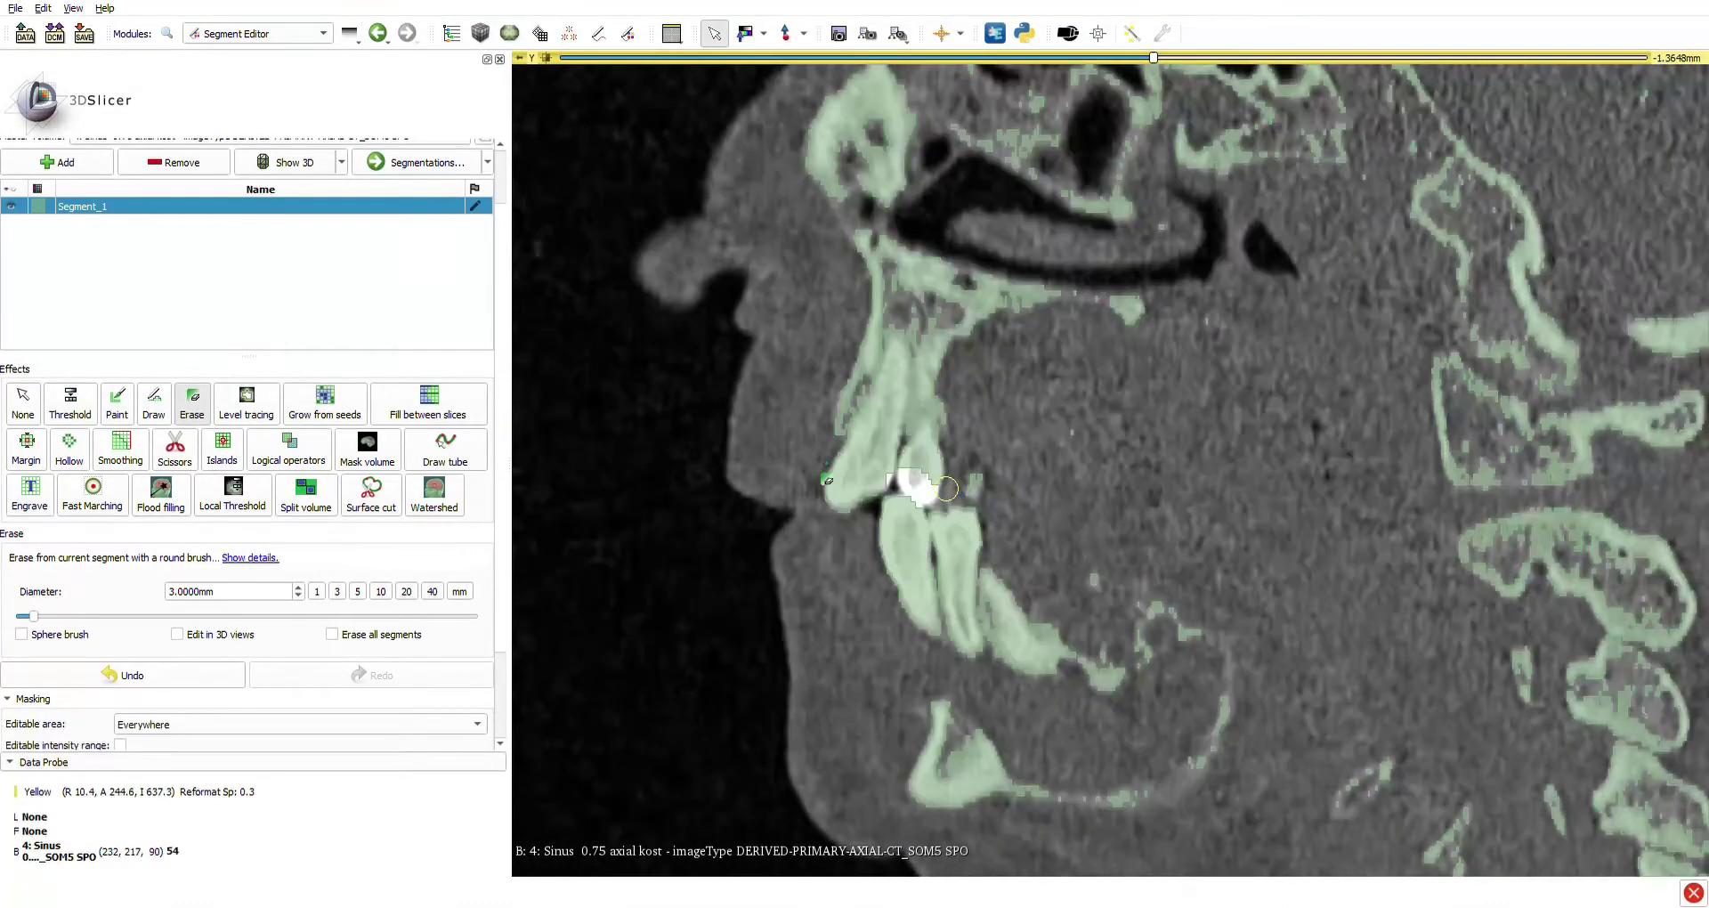
{"action": "left_click", "coordinate": [223, 454]}
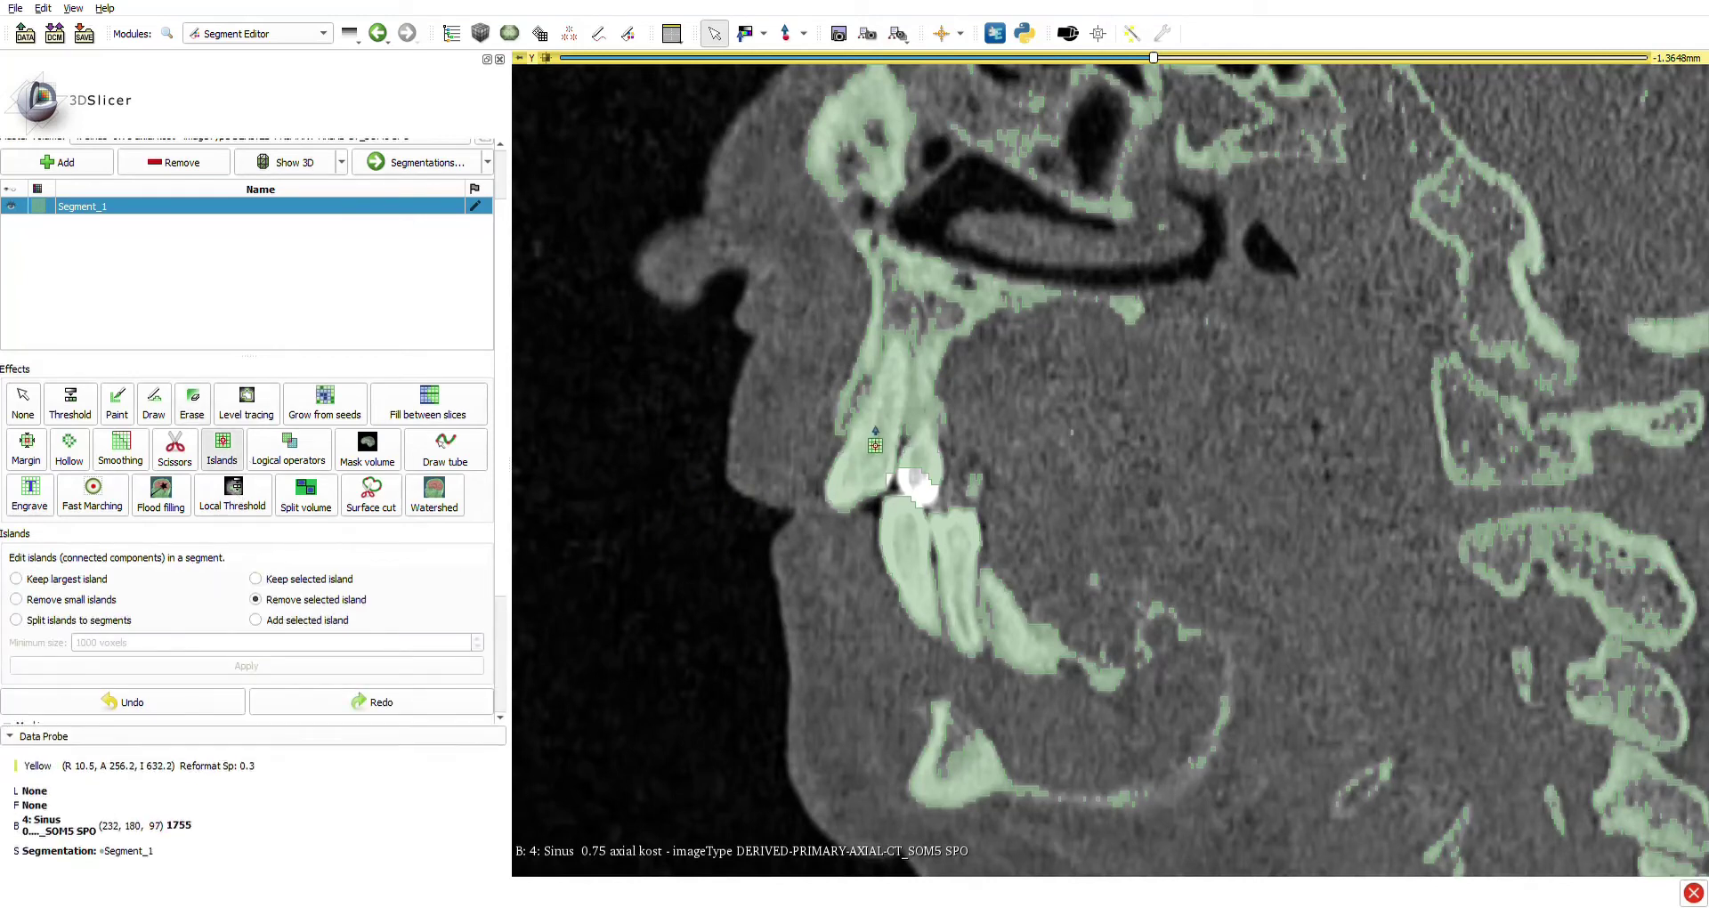
{"action": "left_click", "coordinate": [880, 402]}
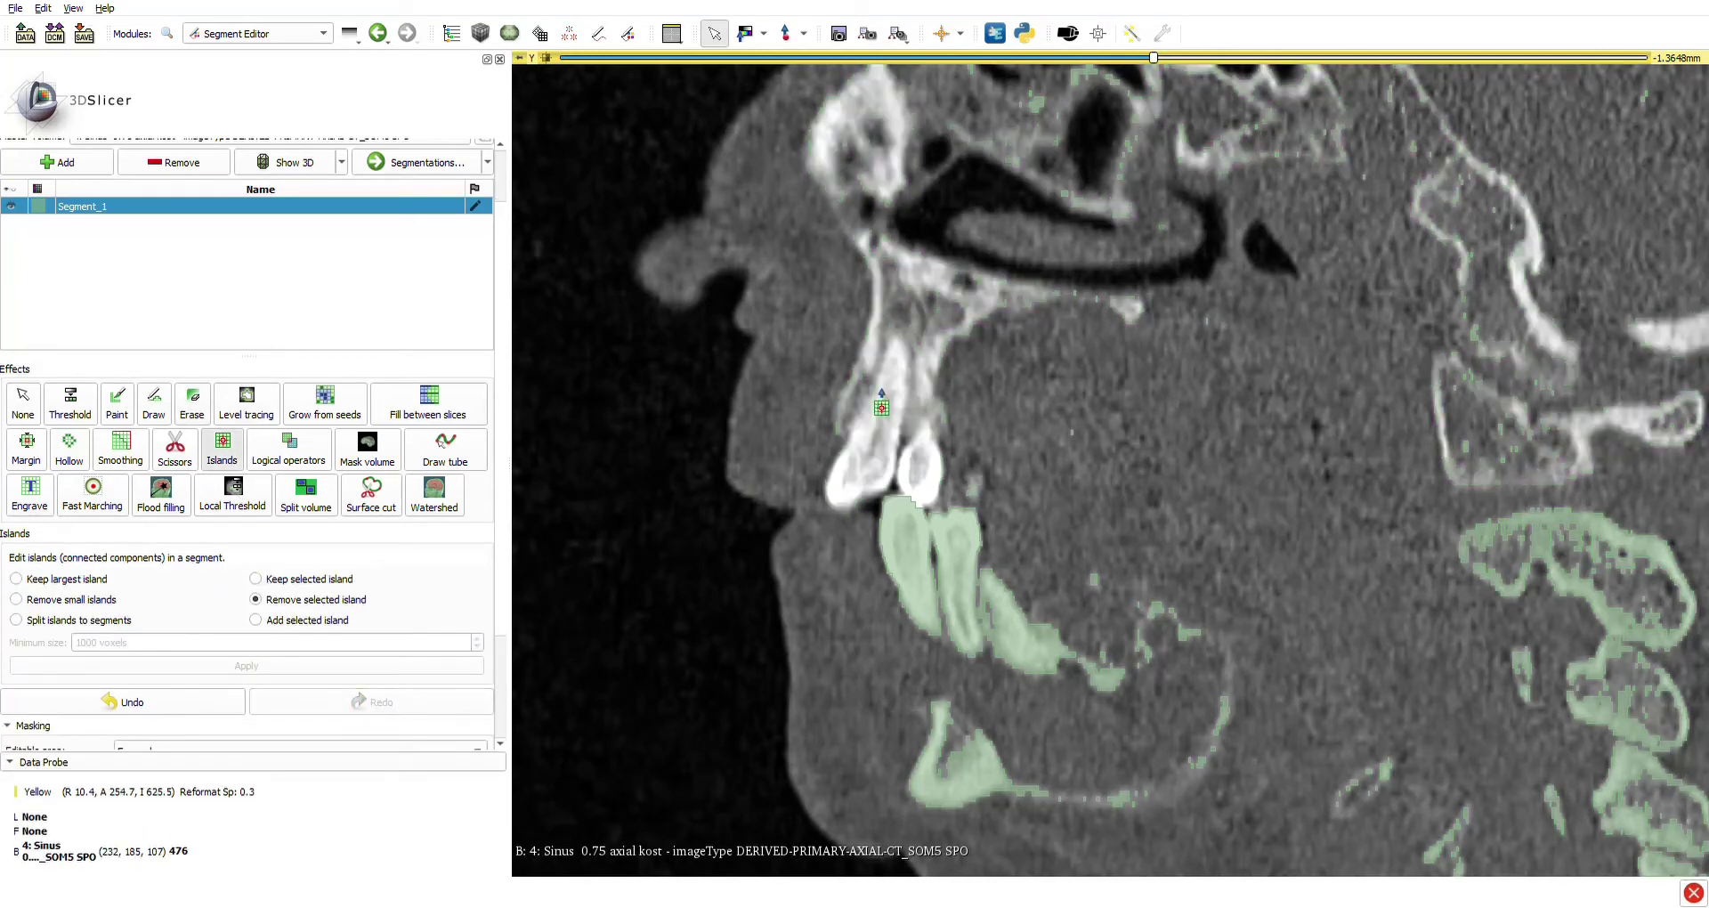
Keep only the lower jaw island in Segment_1, discarding the cervical vertebrae and loose fragments.
{"action": "middle_click_drag", "start_coordinate": [1452, 510], "coordinate": [1313, 423]}
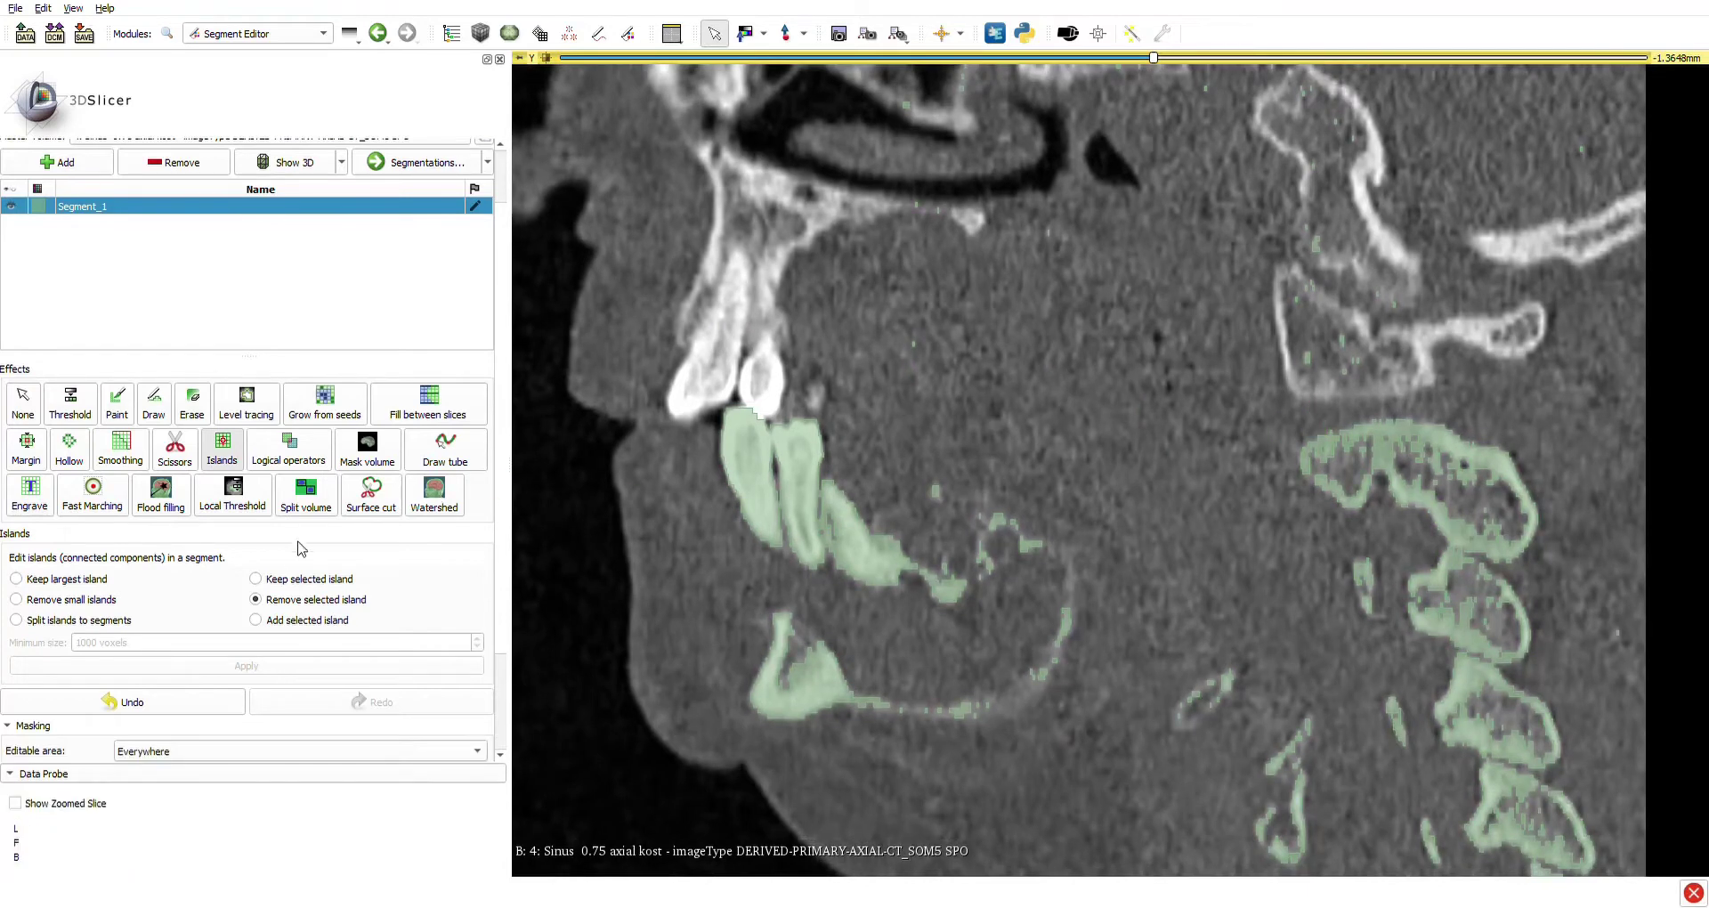
{"action": "left_click", "coordinate": [256, 579]}
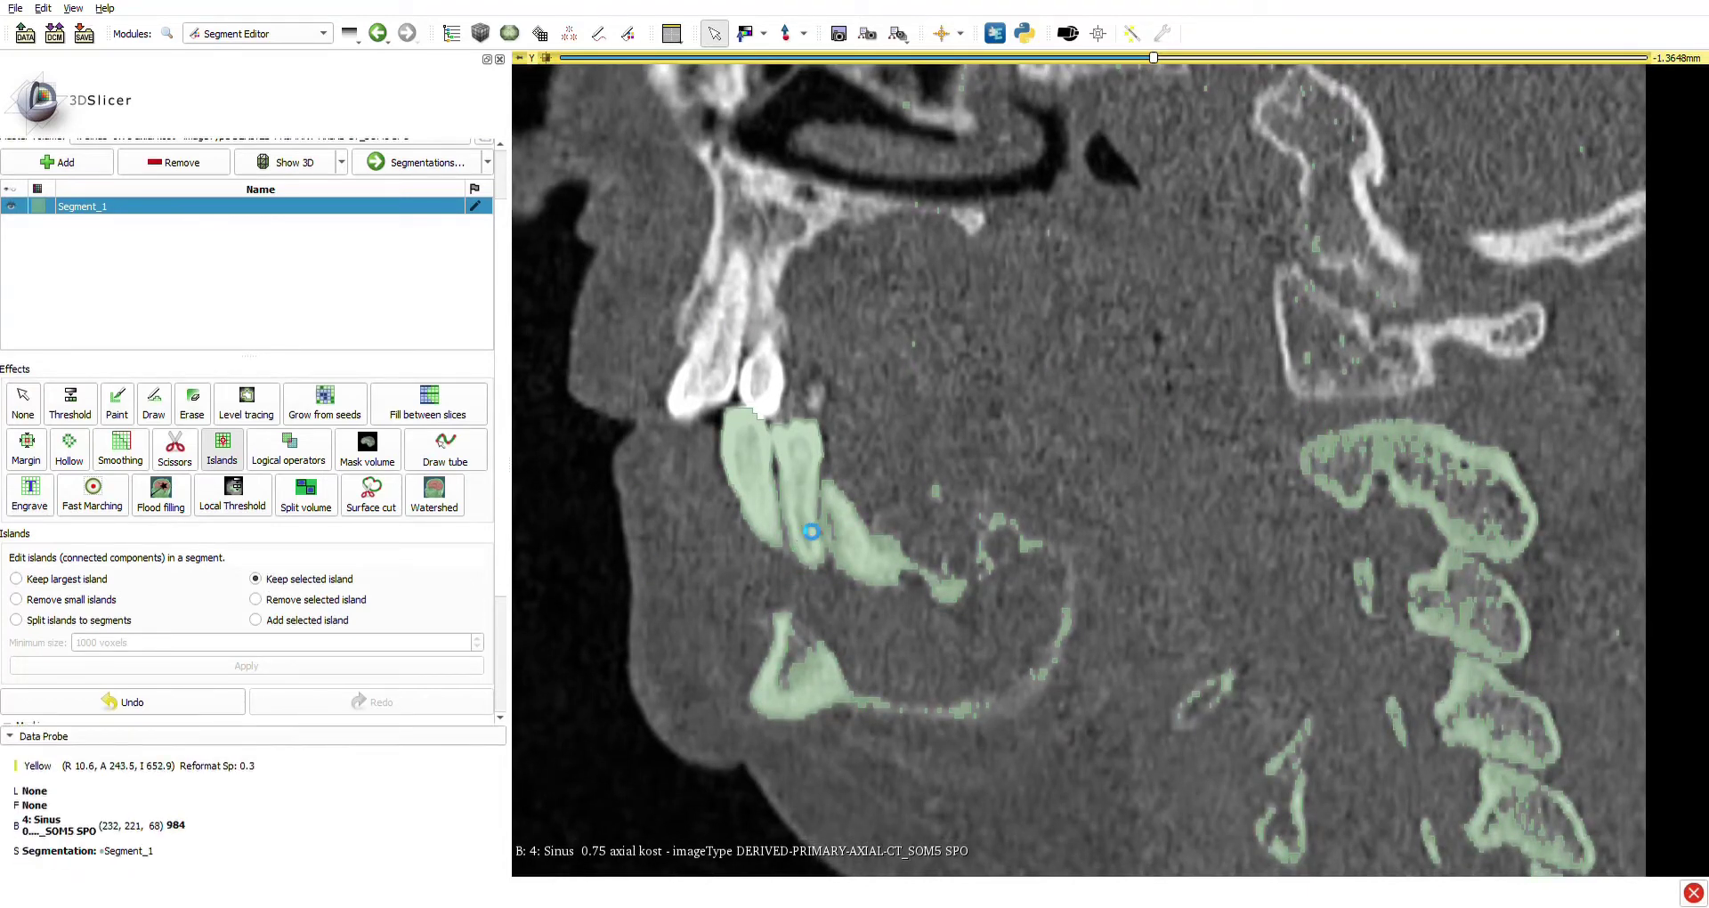
{"action": "left_click", "coordinate": [821, 519]}
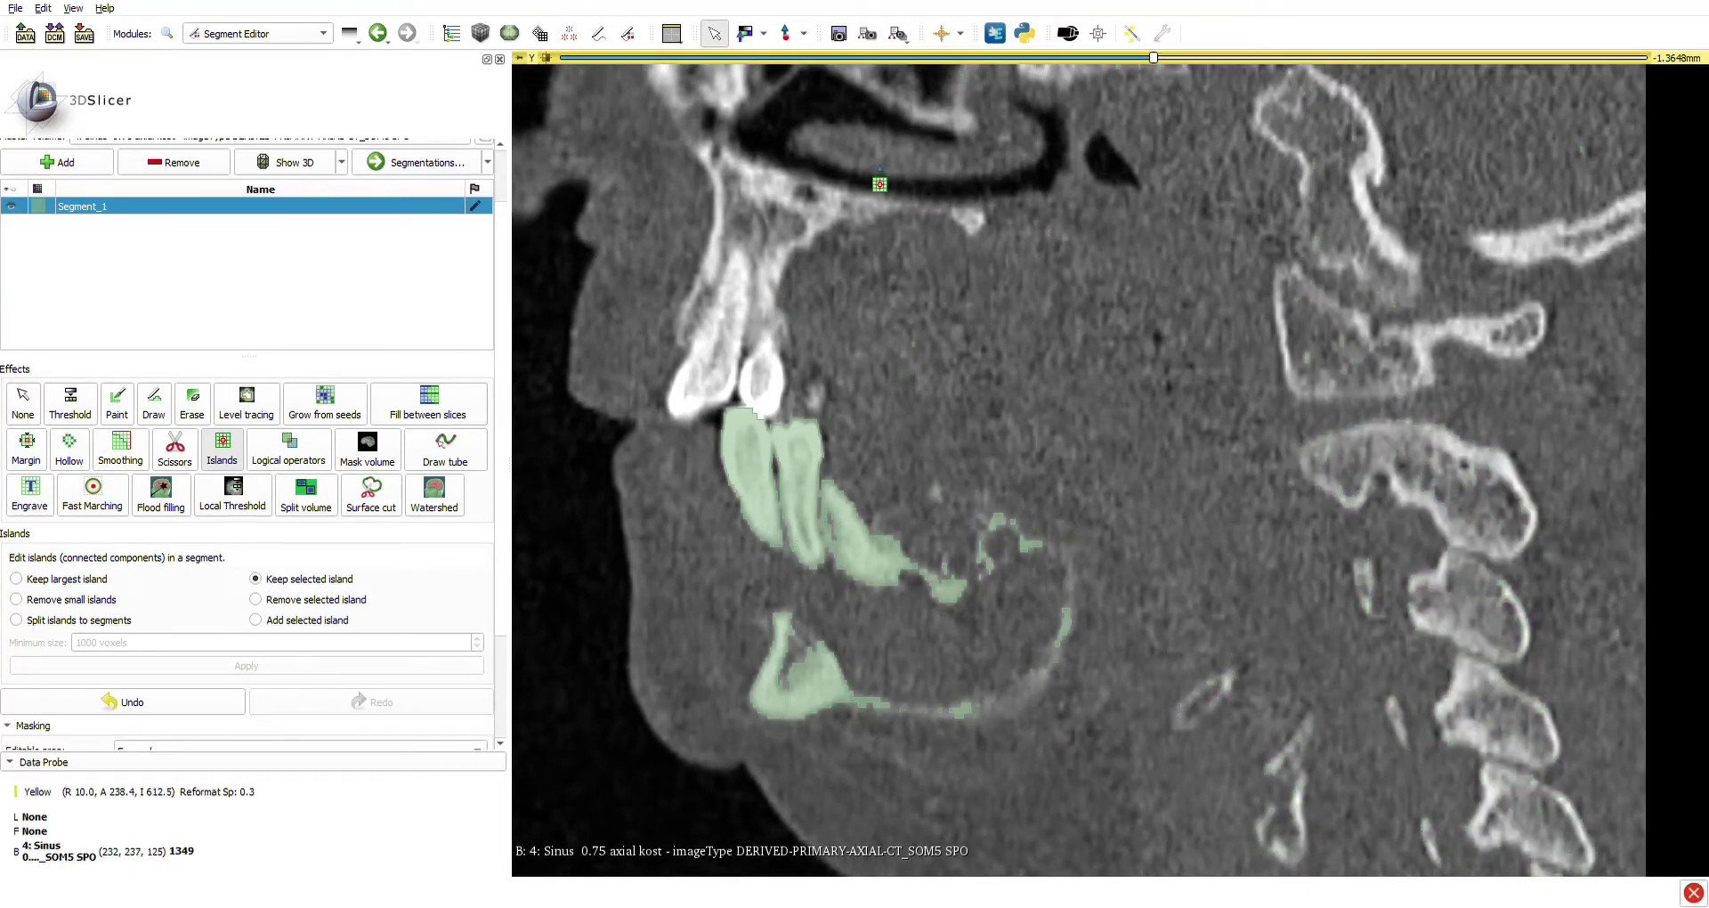
Fill the right mandibular condyle on the sagittal slice at about 41.5 mm, painting with a 3 mm brush.
{"action": "left_click_drag", "start_coordinate": [1154, 57], "coordinate": [1424, 55]}
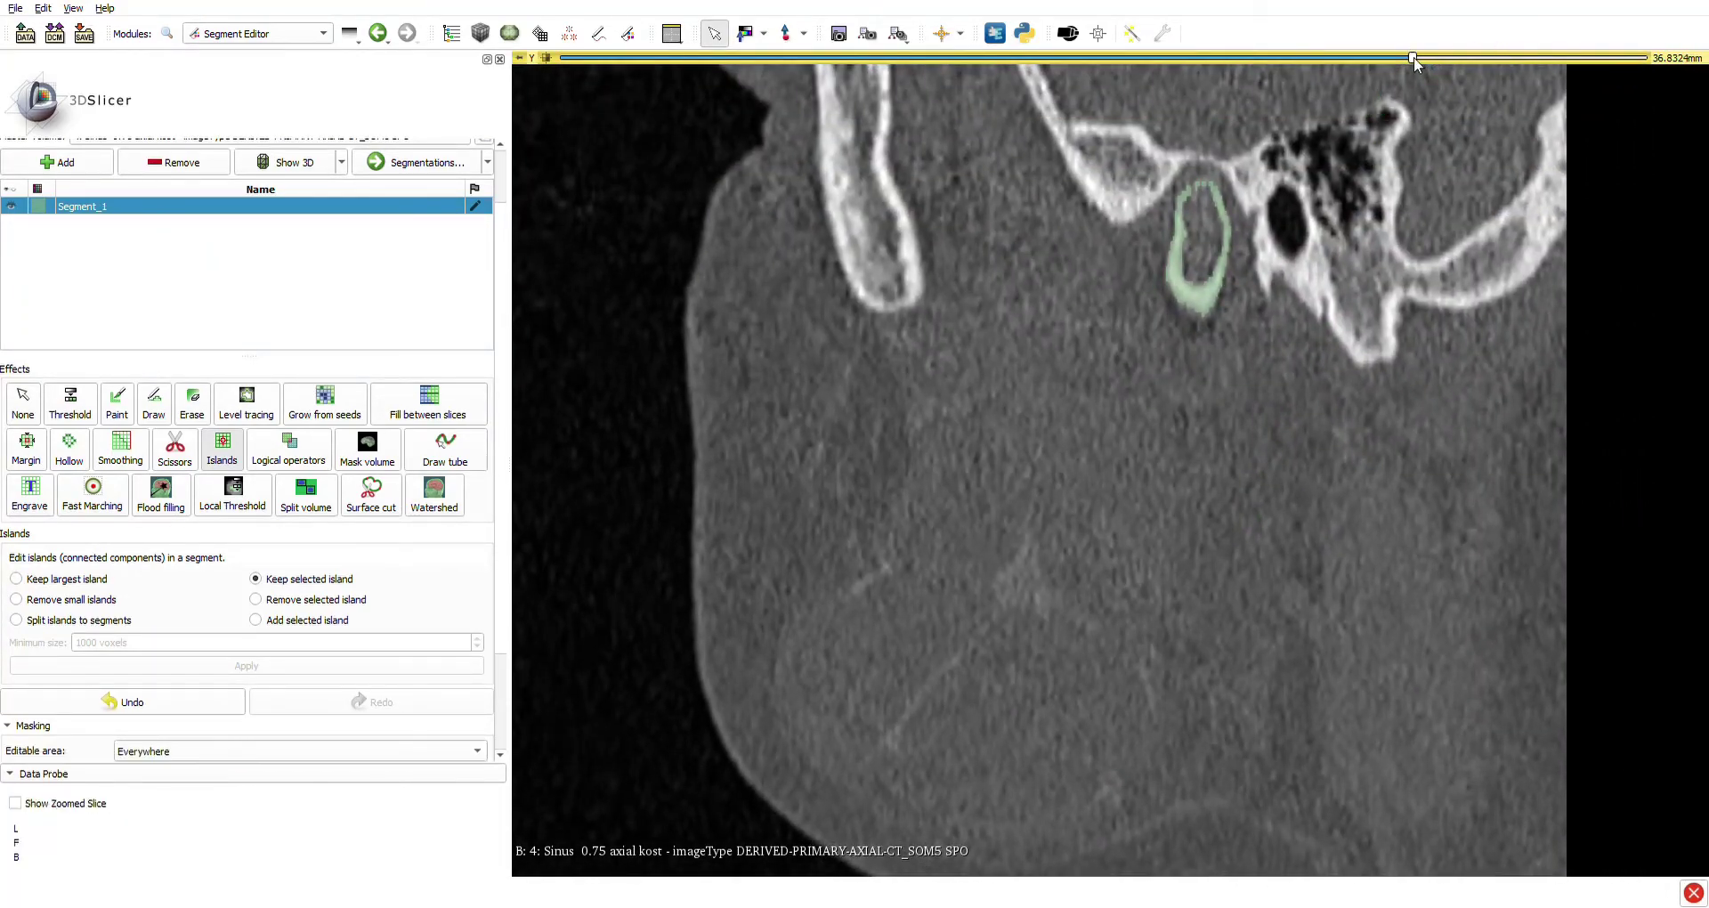
{"action": "left_click_drag", "start_coordinate": [1414, 56], "coordinate": [1443, 56]}
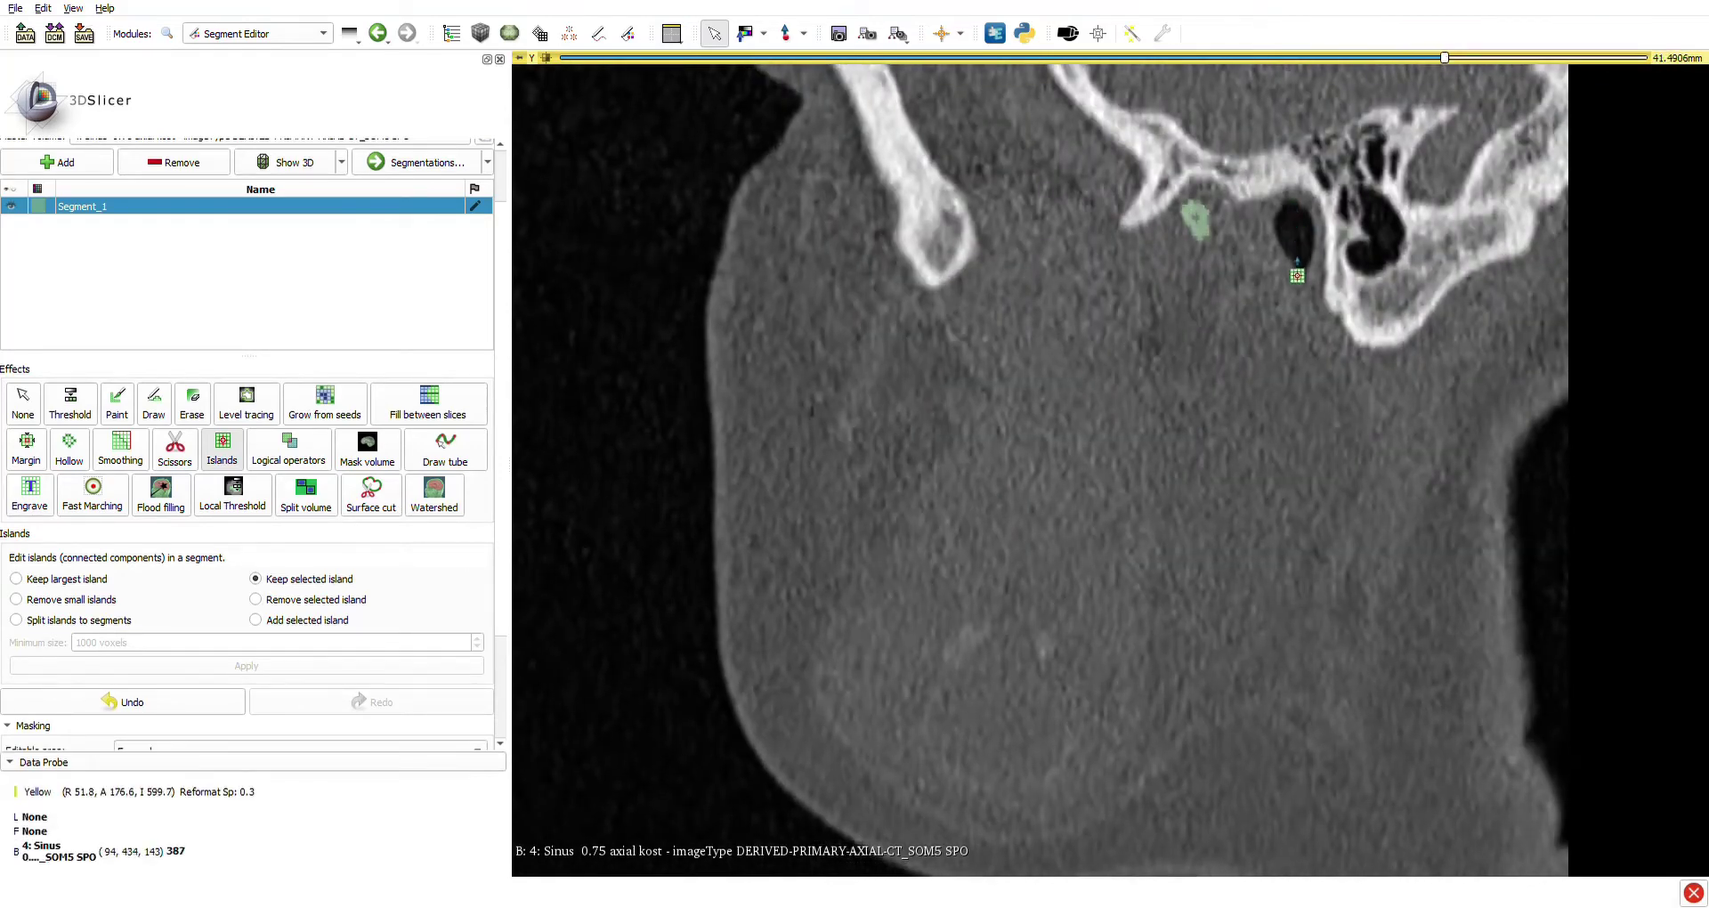
{"action": "right_click_drag", "start_coordinate": [1296, 260], "coordinate": [1290, 203]}
{"action": "middle_click_drag", "start_coordinate": [1290, 203], "coordinate": [1270, 317]}
{"action": "scroll", "coordinate": [1282, 258], "scroll_direction": "up", "scroll_amount": 1}
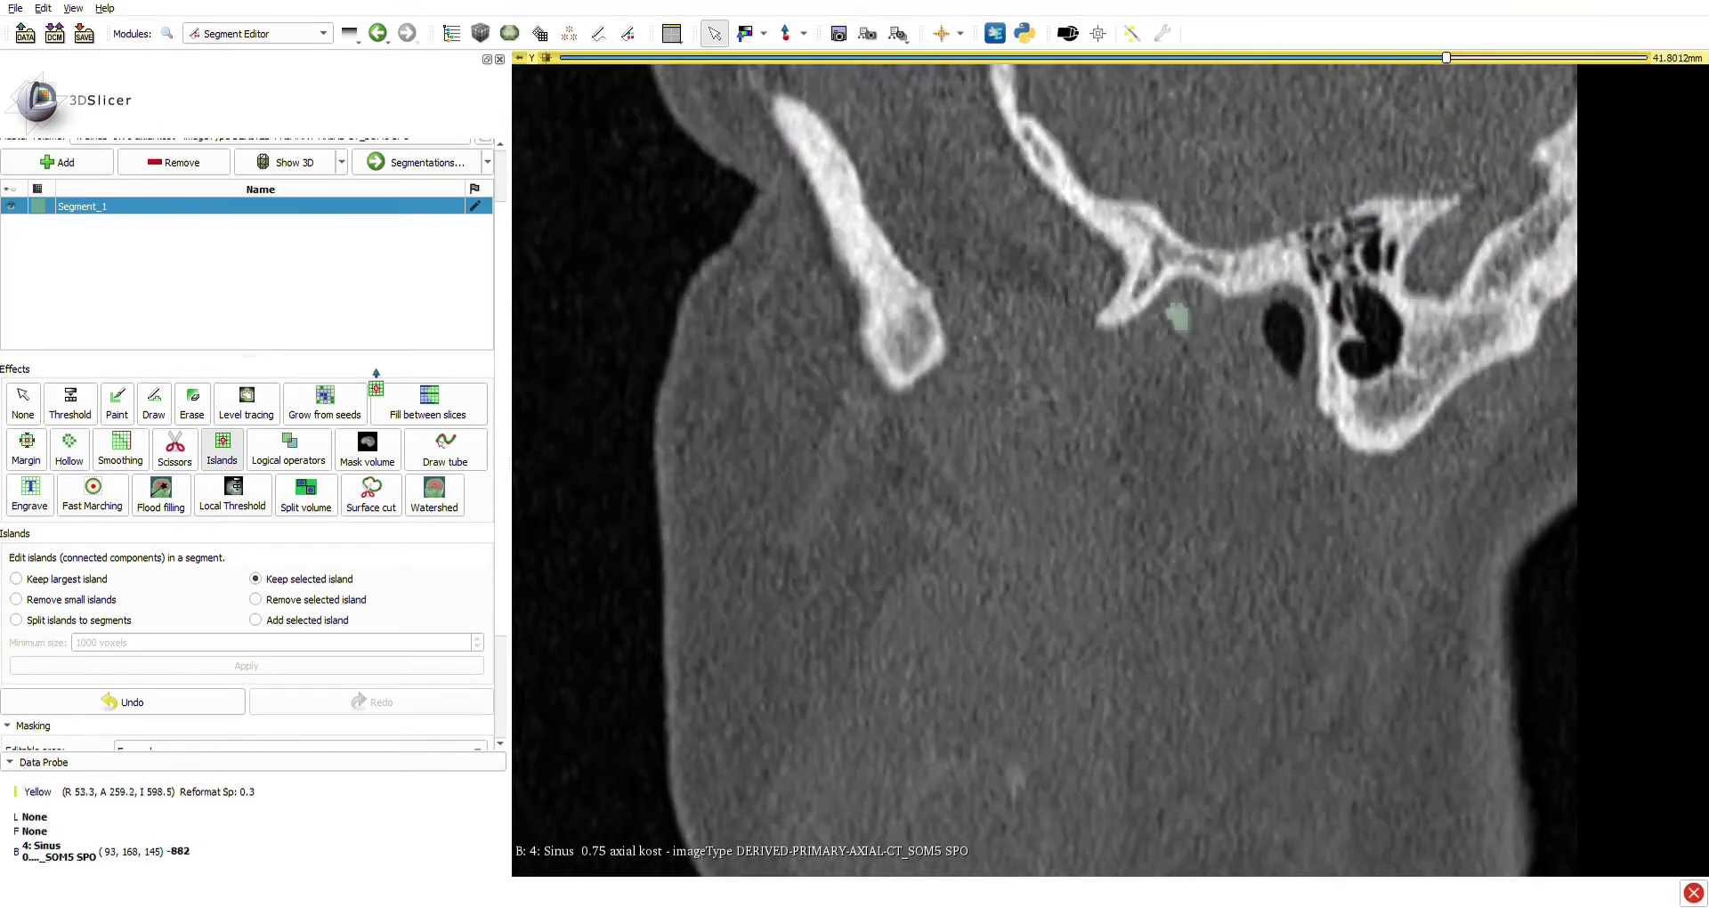
{"action": "left_click", "coordinate": [117, 410]}
{"action": "right_click_drag", "start_coordinate": [1200, 383], "coordinate": [1200, 358]}
{"action": "middle_click_drag", "start_coordinate": [1215, 315], "coordinate": [1186, 339]}
{"action": "scroll", "coordinate": [1185, 340], "scroll_direction": "down", "scroll_amount": 1}
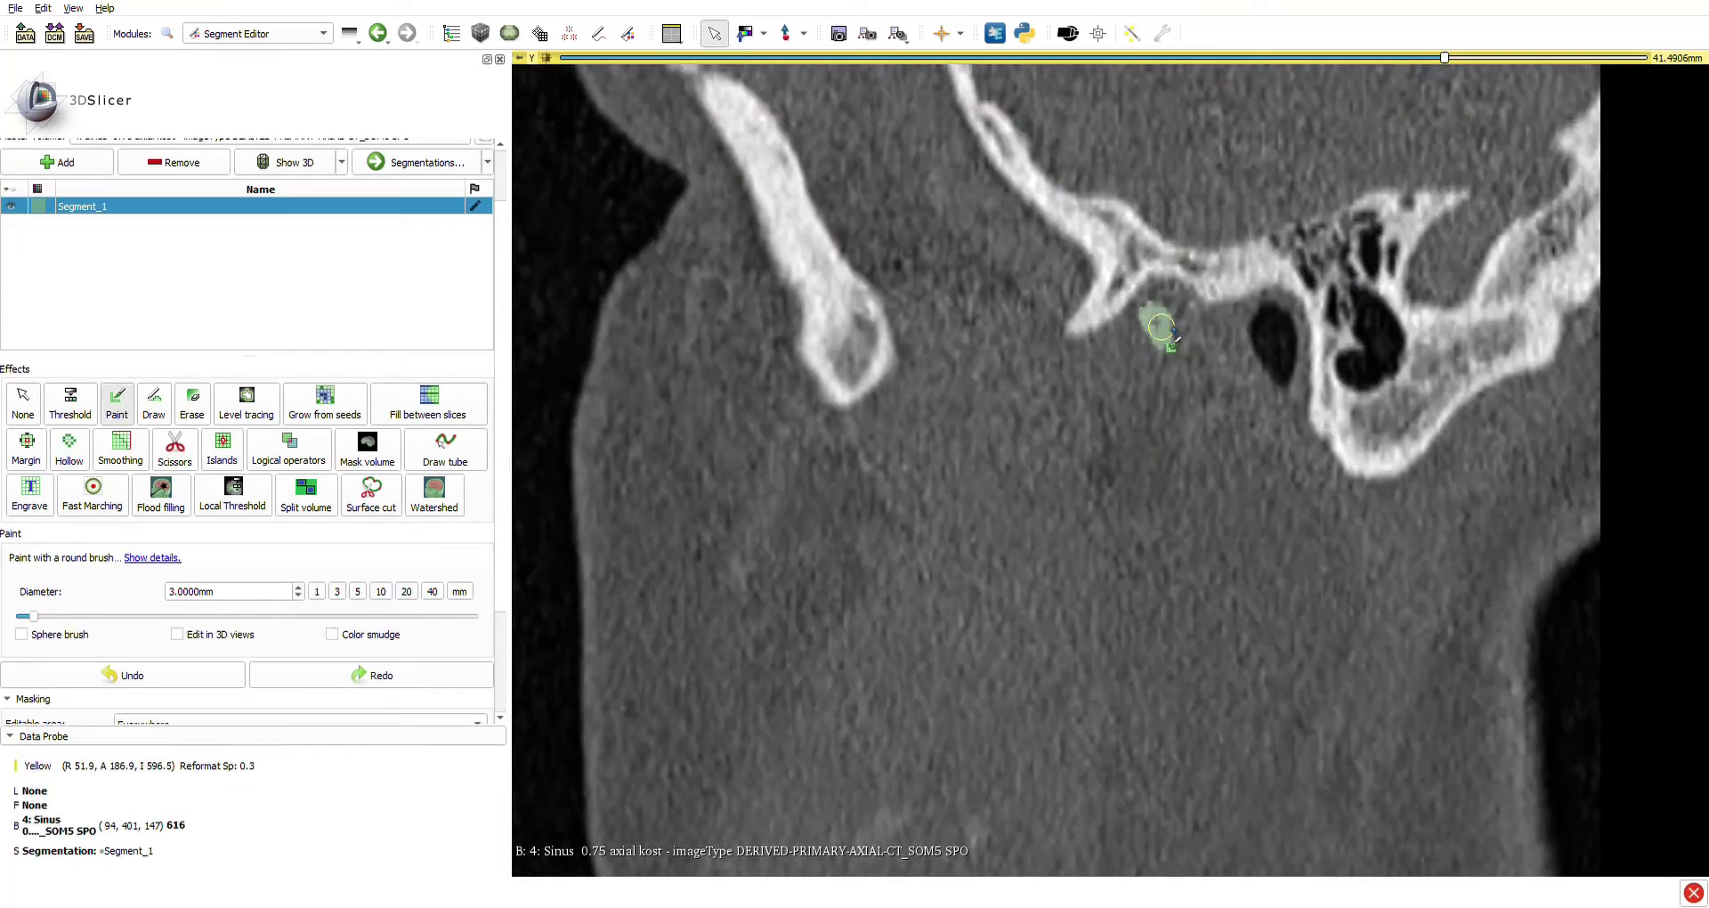
{"action": "left_click_drag", "start_coordinate": [1155, 319], "coordinate": [1164, 337]}
Paint over the gaps at the top of the right condyle, slice by slice, on the sagittal slices from about 37.8 to 36.2 mm.
{"action": "scroll", "coordinate": [1201, 352], "scroll_direction": "up", "scroll_amount": 4}
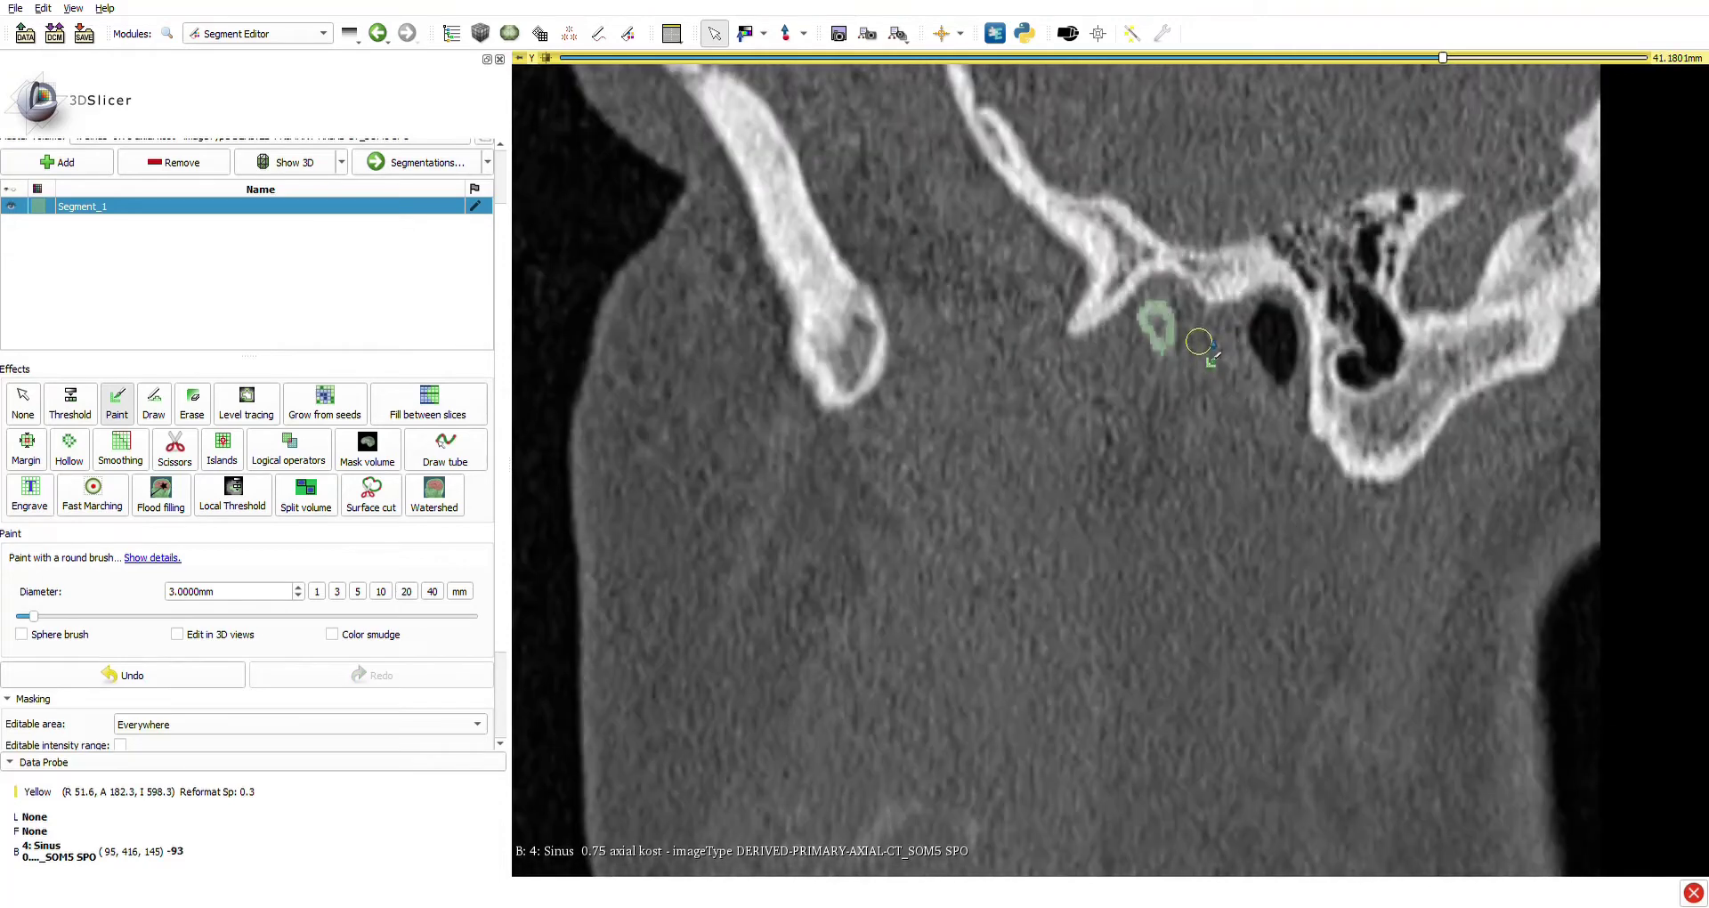
{"action": "scroll", "coordinate": [1200, 346], "scroll_direction": "down", "scroll_amount": 1}
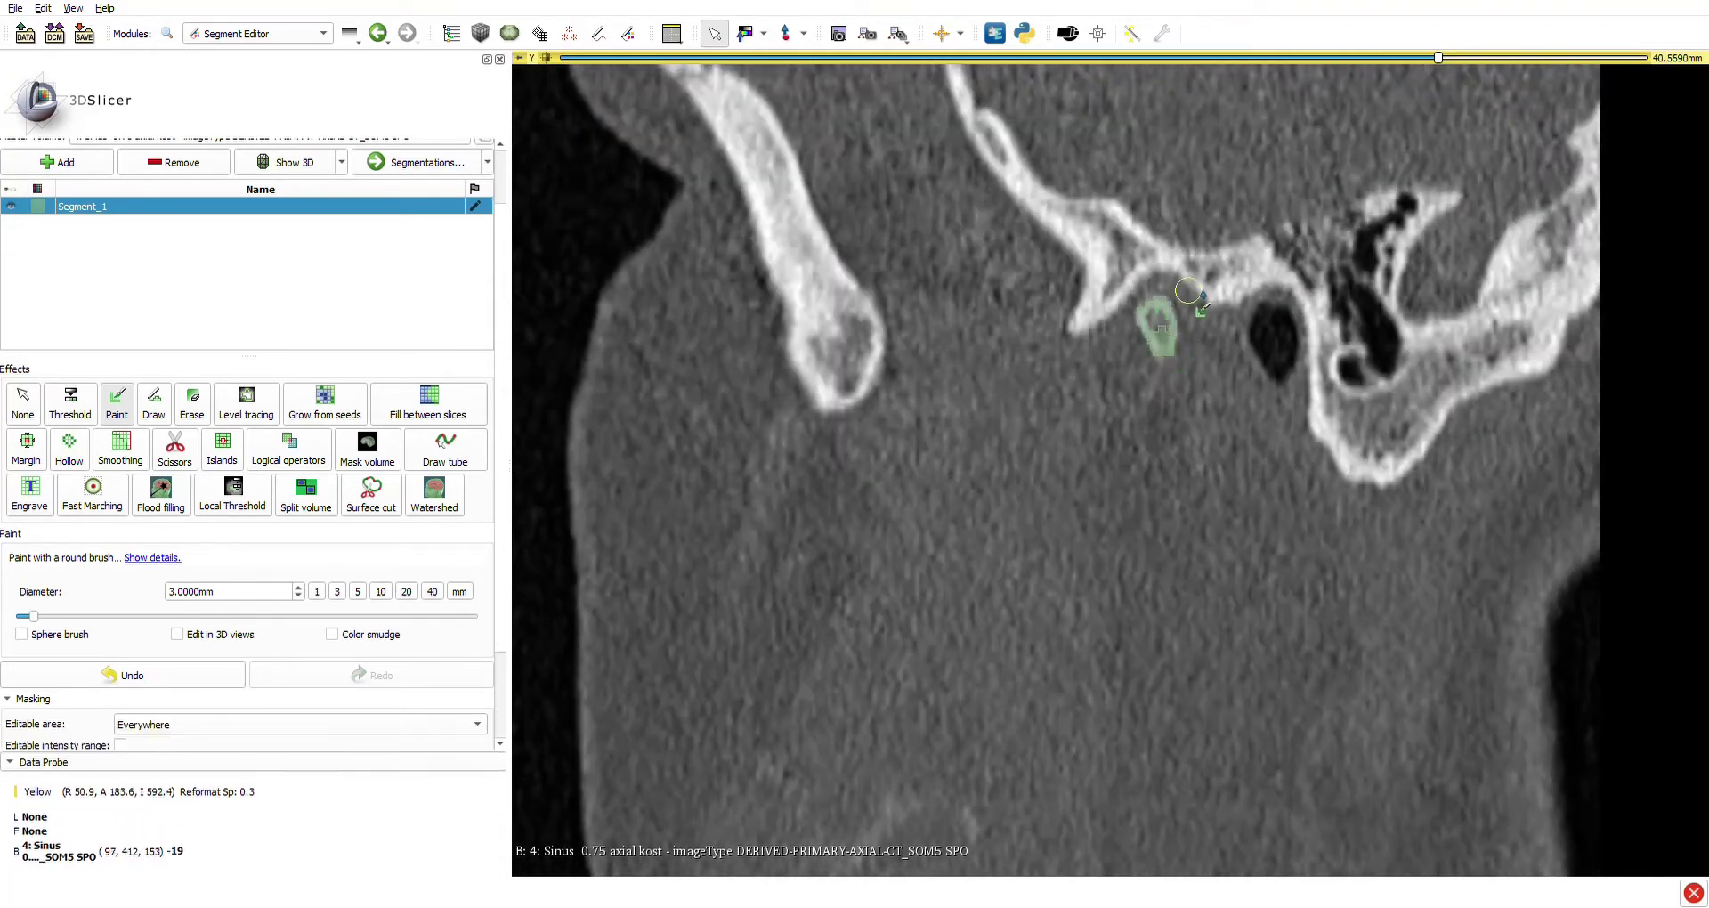
{"action": "scroll", "coordinate": [1187, 293], "scroll_direction": "down", "scroll_amount": 3}
{"action": "scroll", "coordinate": [1188, 325], "scroll_direction": "down", "scroll_amount": 5}
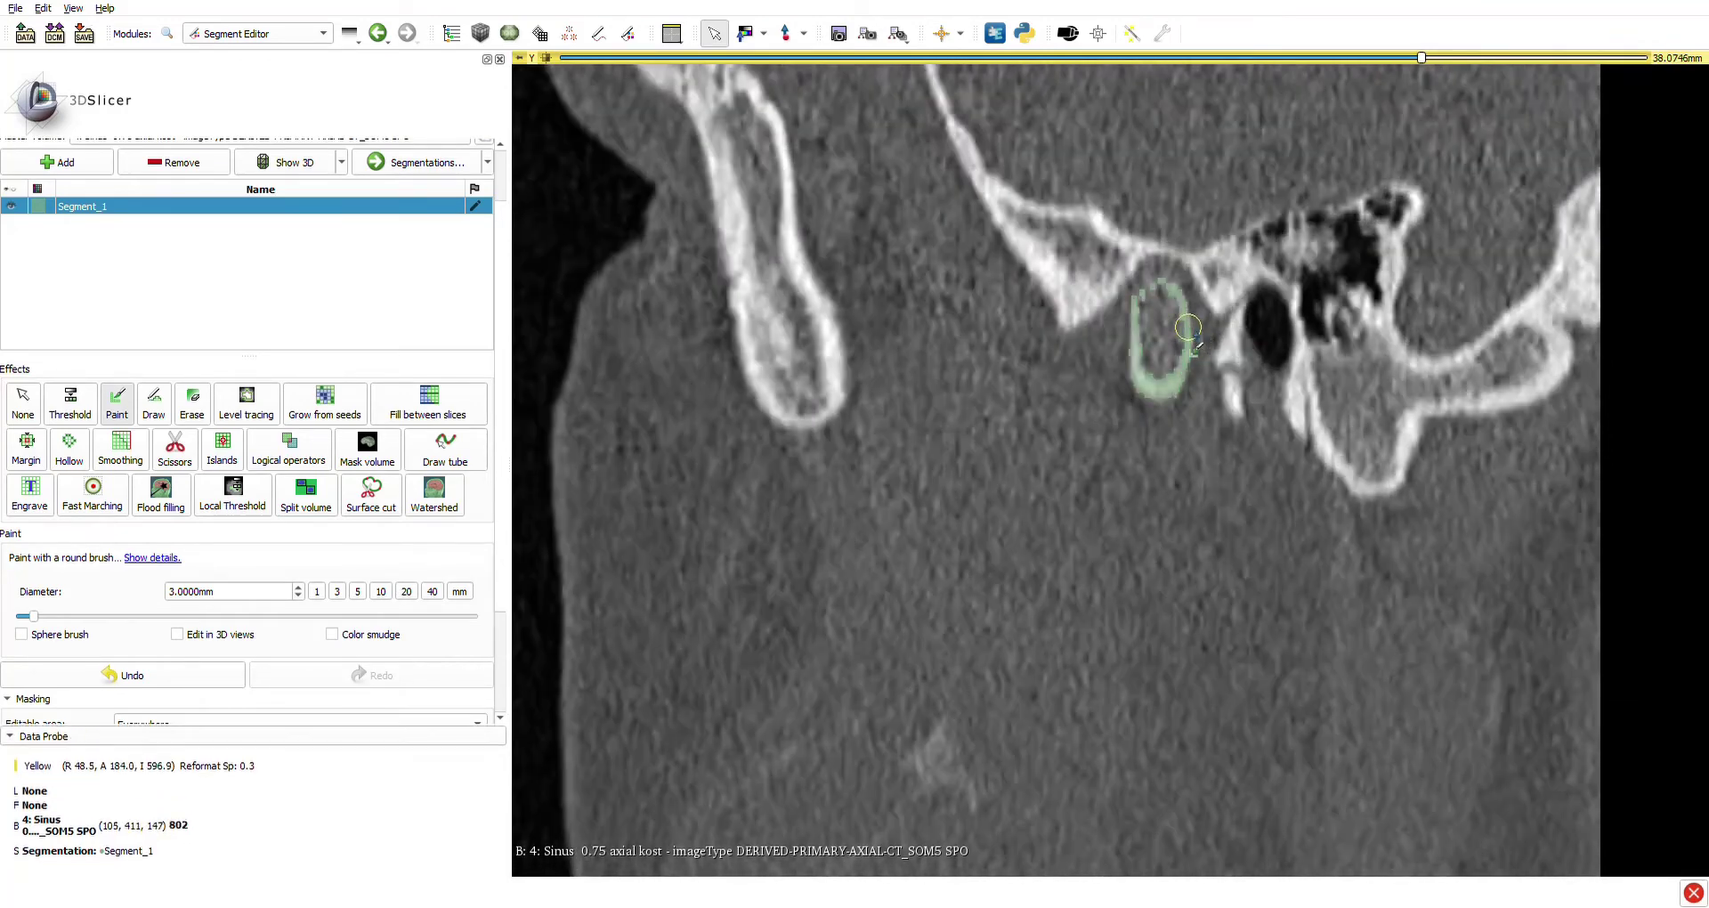
{"action": "scroll", "coordinate": [1188, 327], "scroll_direction": "down", "scroll_amount": 1}
{"action": "left_click_drag", "start_coordinate": [1156, 307], "coordinate": [1160, 291]}
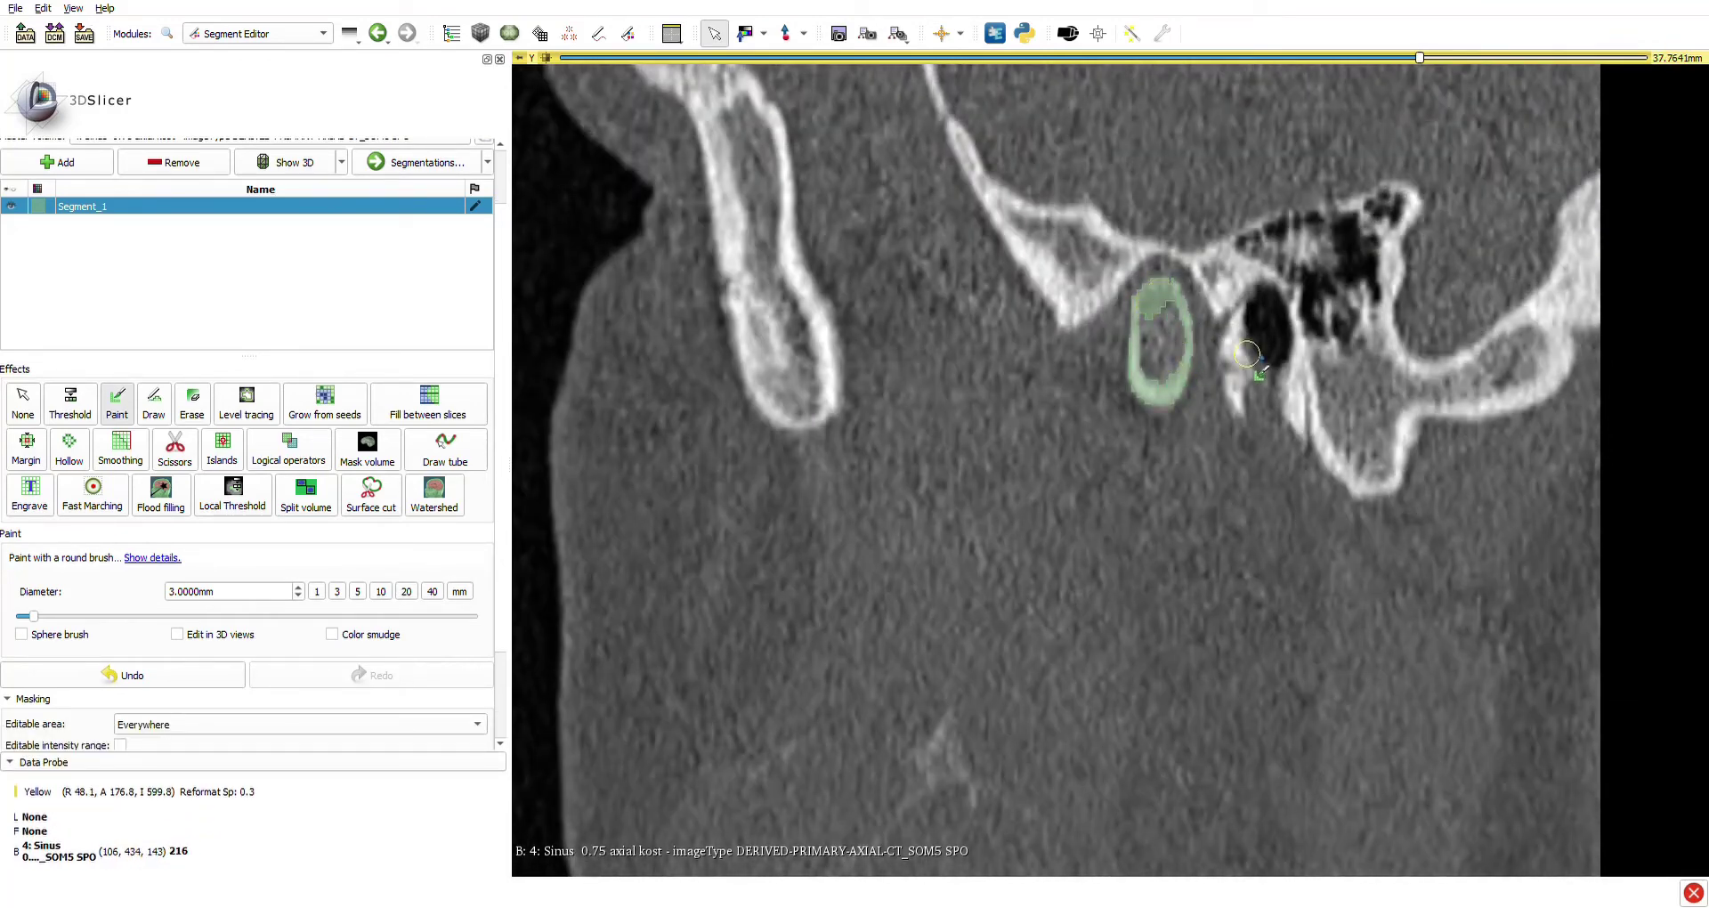
{"action": "scroll", "coordinate": [1184, 312], "scroll_direction": "down", "scroll_amount": 2}
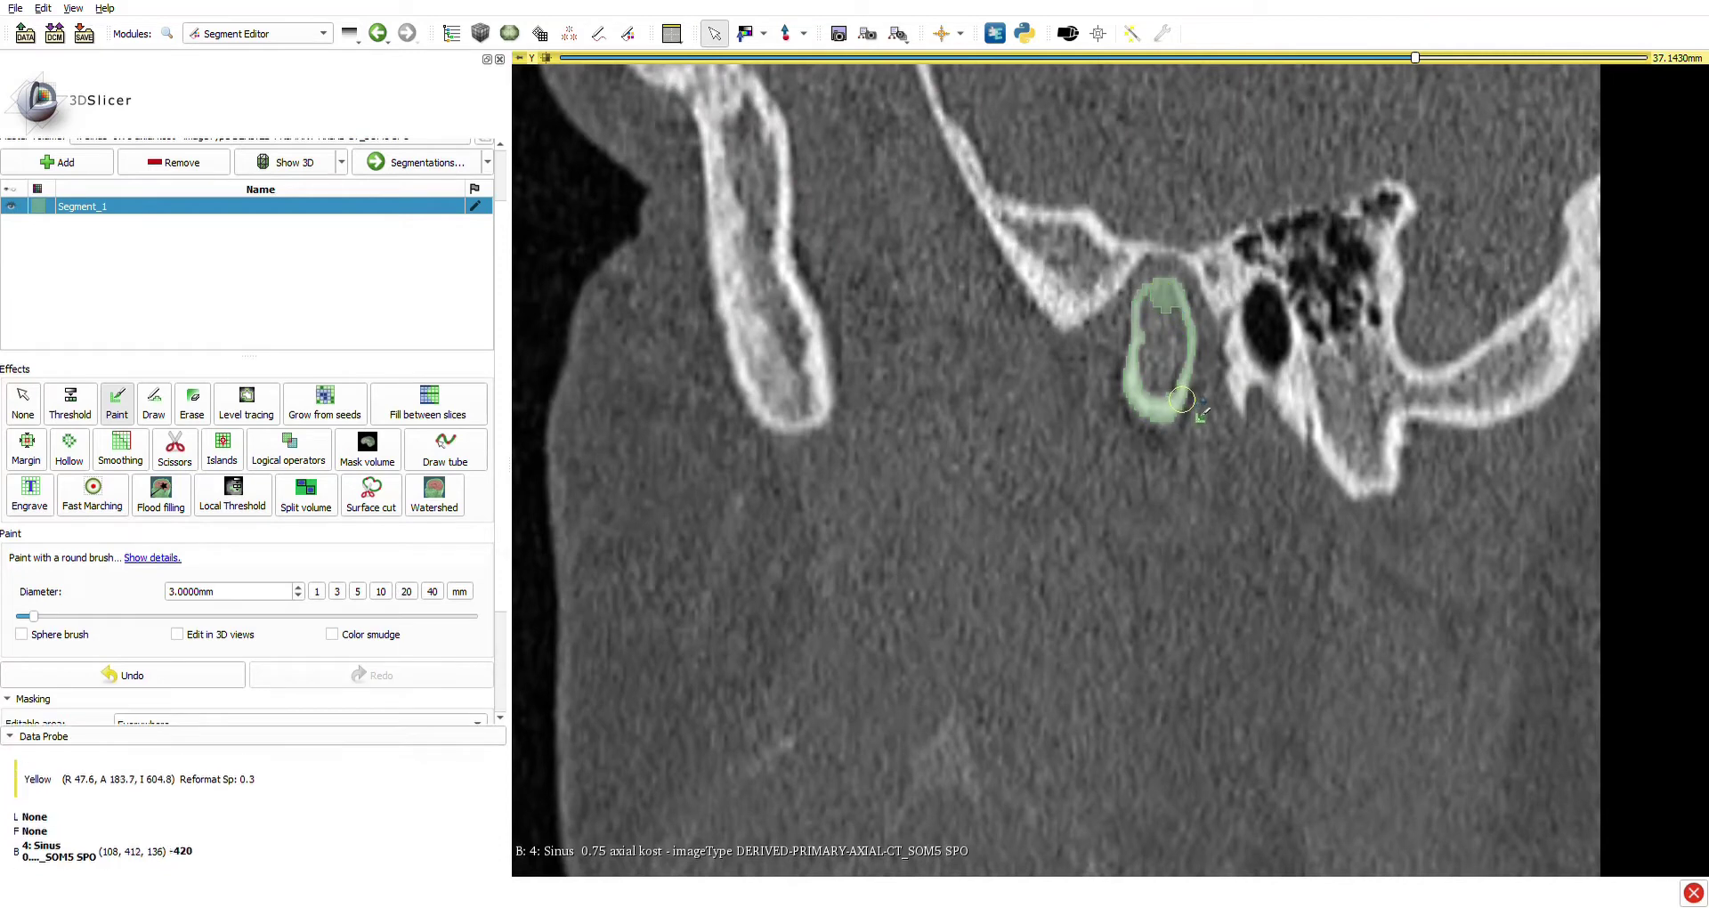
{"action": "scroll", "coordinate": [1166, 322], "scroll_direction": "down", "scroll_amount": 1}
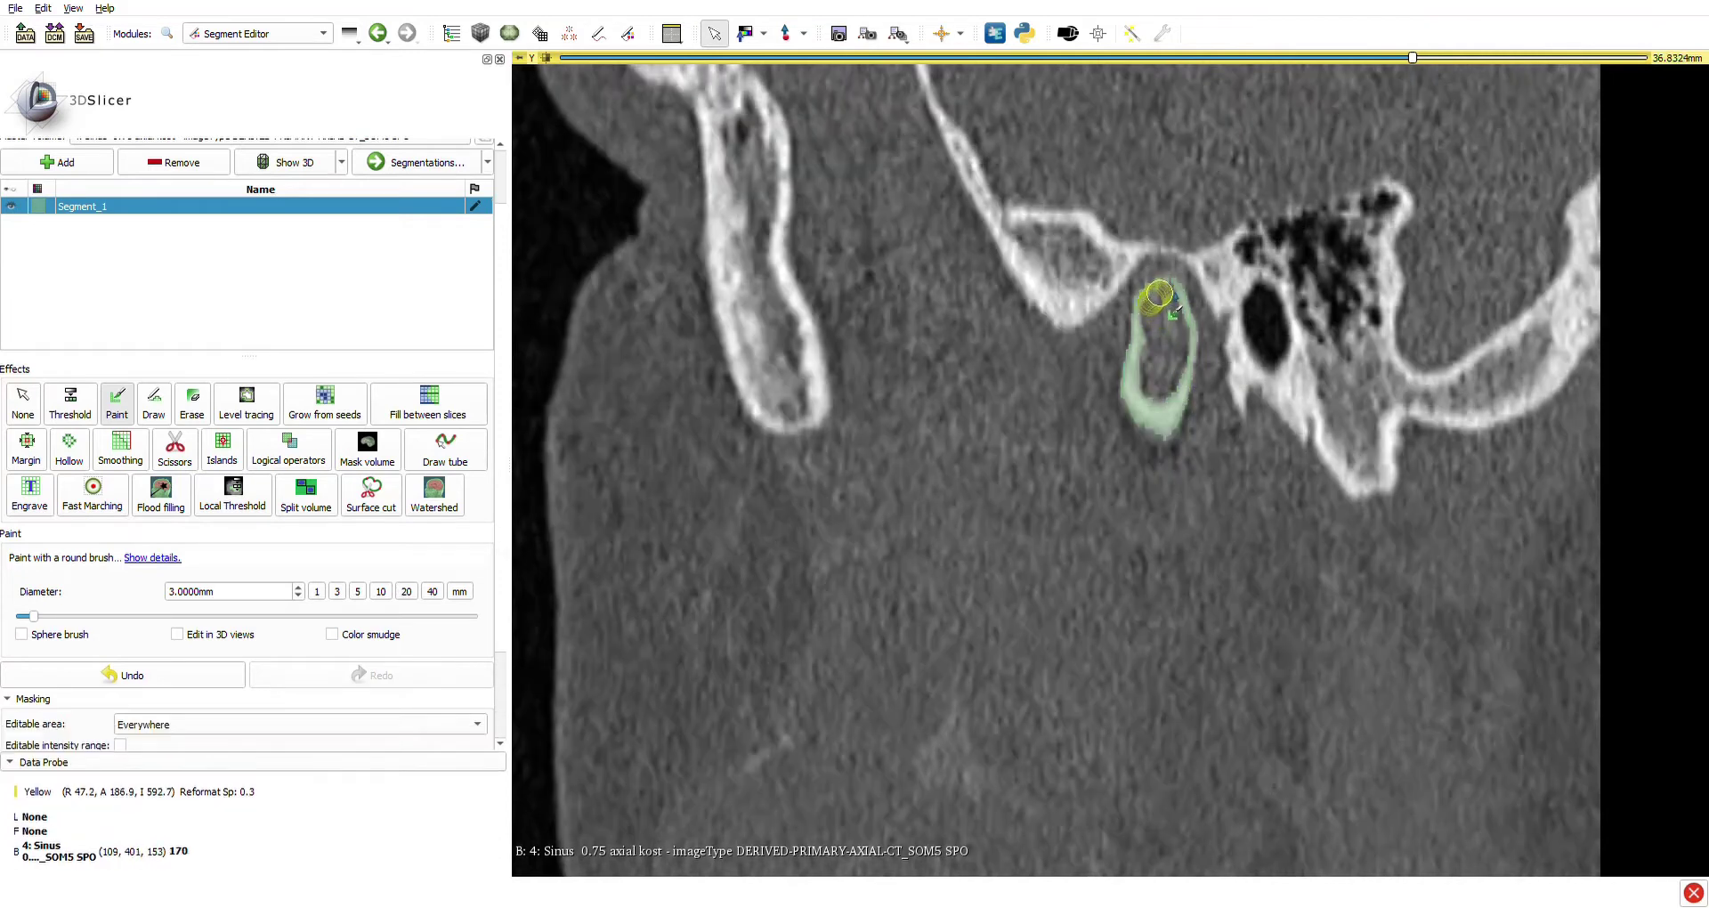
{"action": "left_click_drag", "start_coordinate": [1162, 293], "coordinate": [1163, 293]}
{"action": "scroll", "coordinate": [1153, 302], "scroll_direction": "down", "scroll_amount": 1}
{"action": "scroll", "coordinate": [1167, 331], "scroll_direction": "down", "scroll_amount": 1}
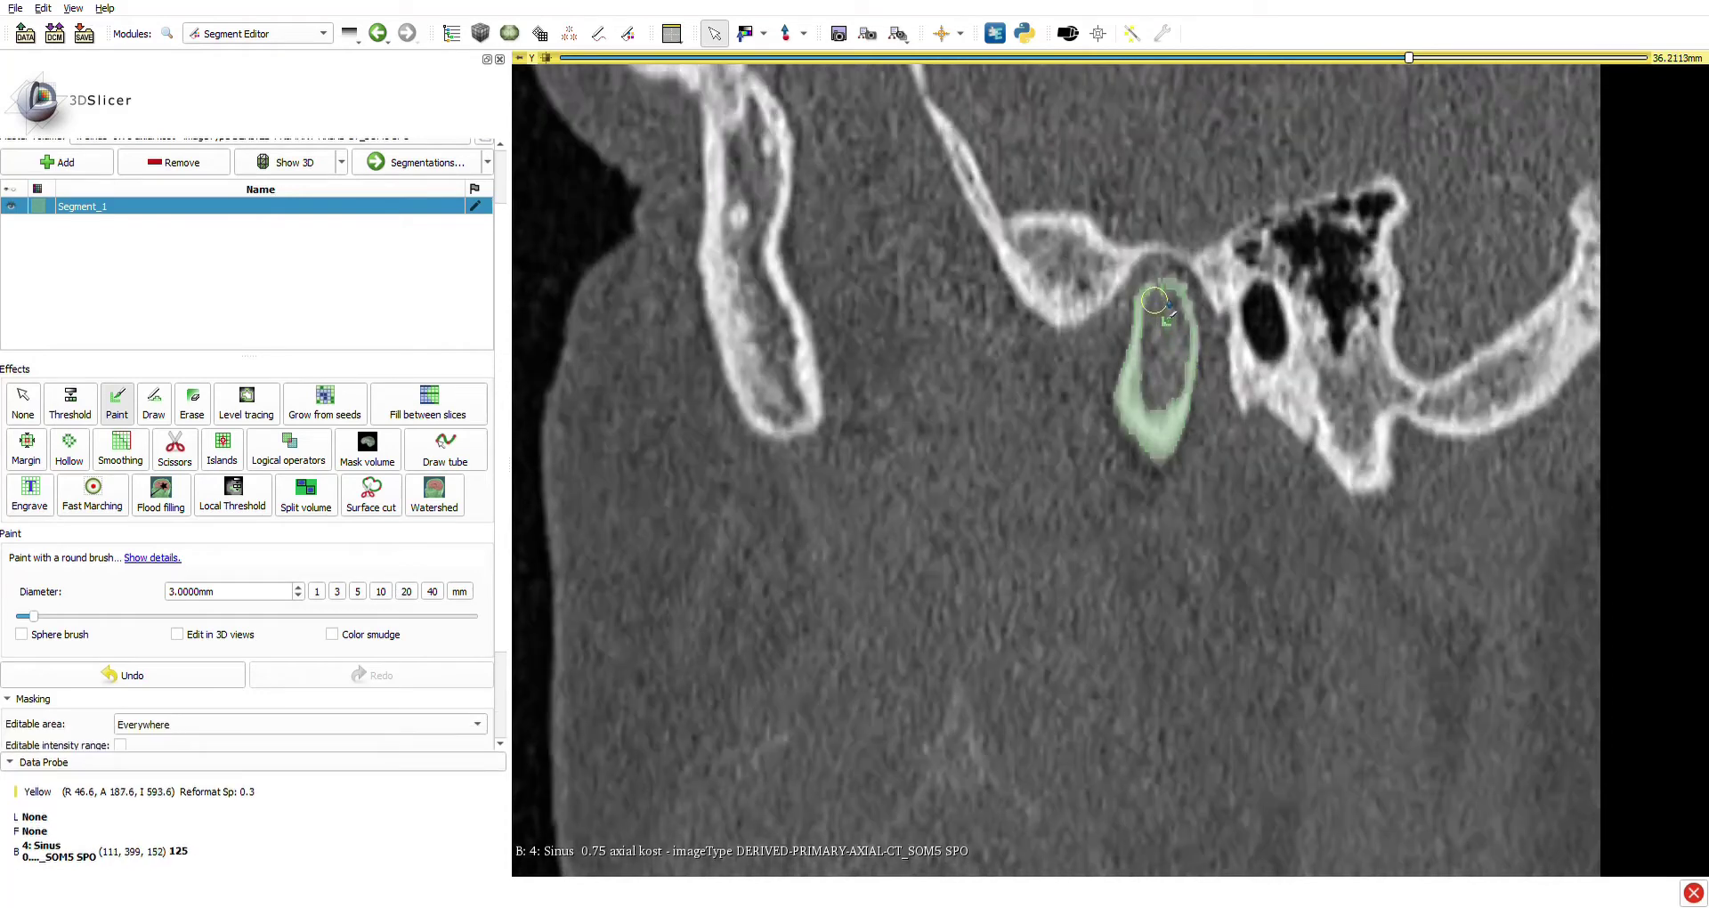
{"action": "scroll", "coordinate": [1184, 347], "scroll_direction": "down", "scroll_amount": 1}
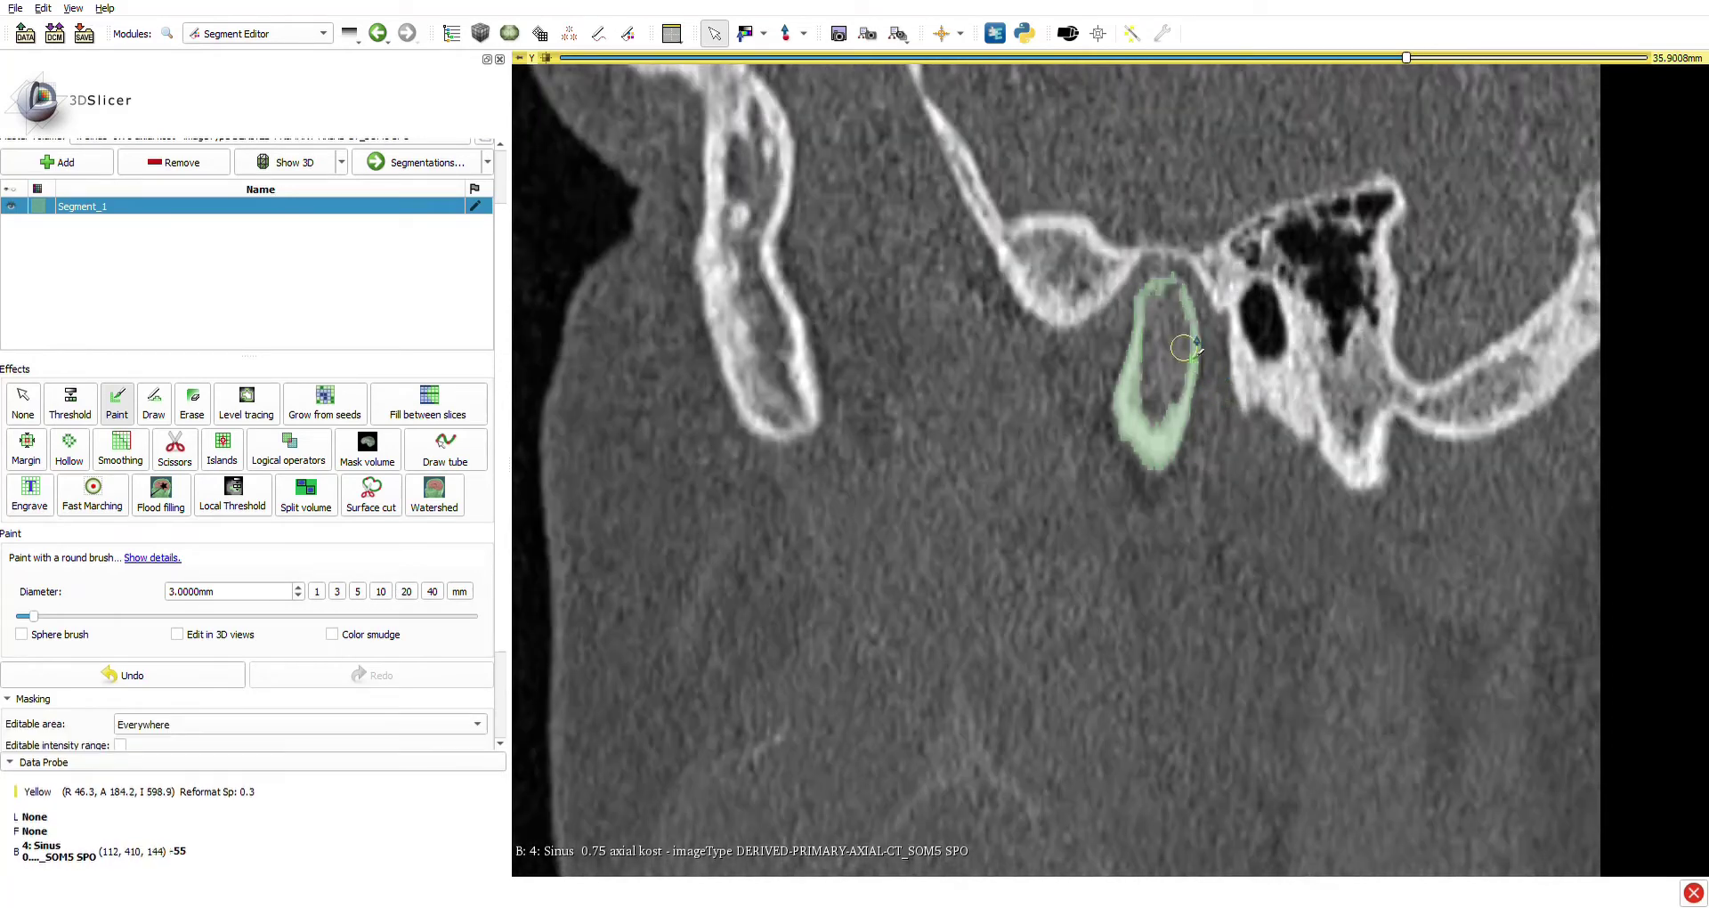
Paint the hollow top of the right condyle on sagittal slices from about 35.9 to 35 mm, undoing one stray stroke.
{"action": "scroll", "coordinate": [1170, 389], "scroll_direction": "down", "scroll_amount": 1}
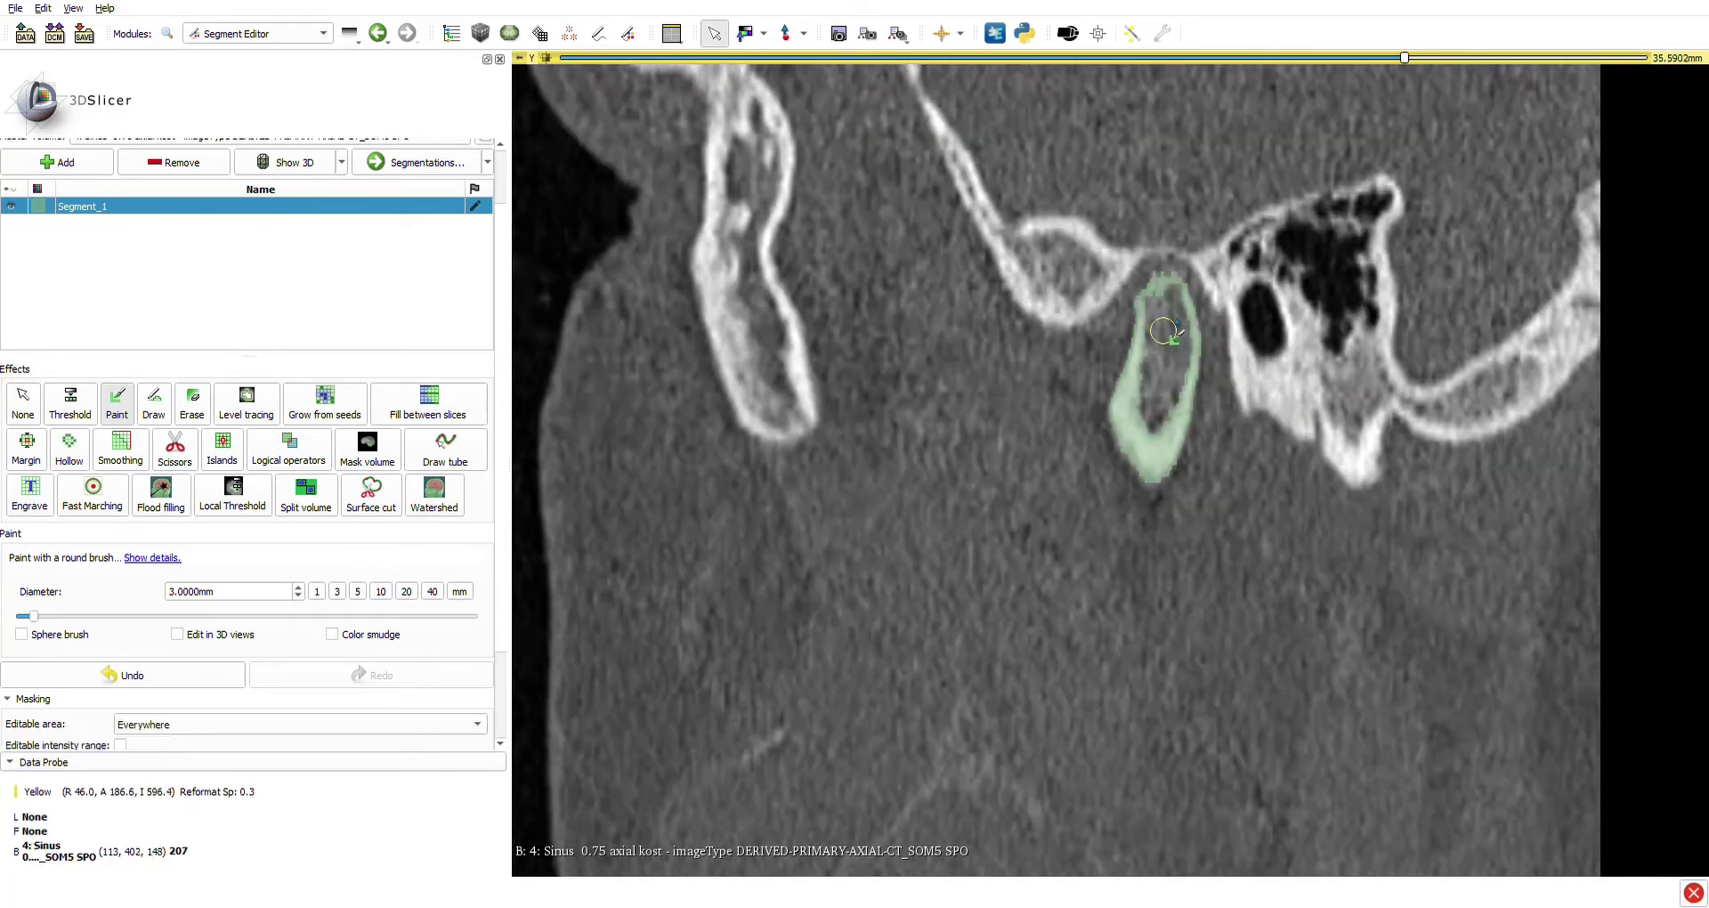
{"action": "scroll", "coordinate": [1208, 387], "scroll_direction": "down", "scroll_amount": 2}
{"action": "key", "text": "z"}
{"action": "key", "text": "space"}
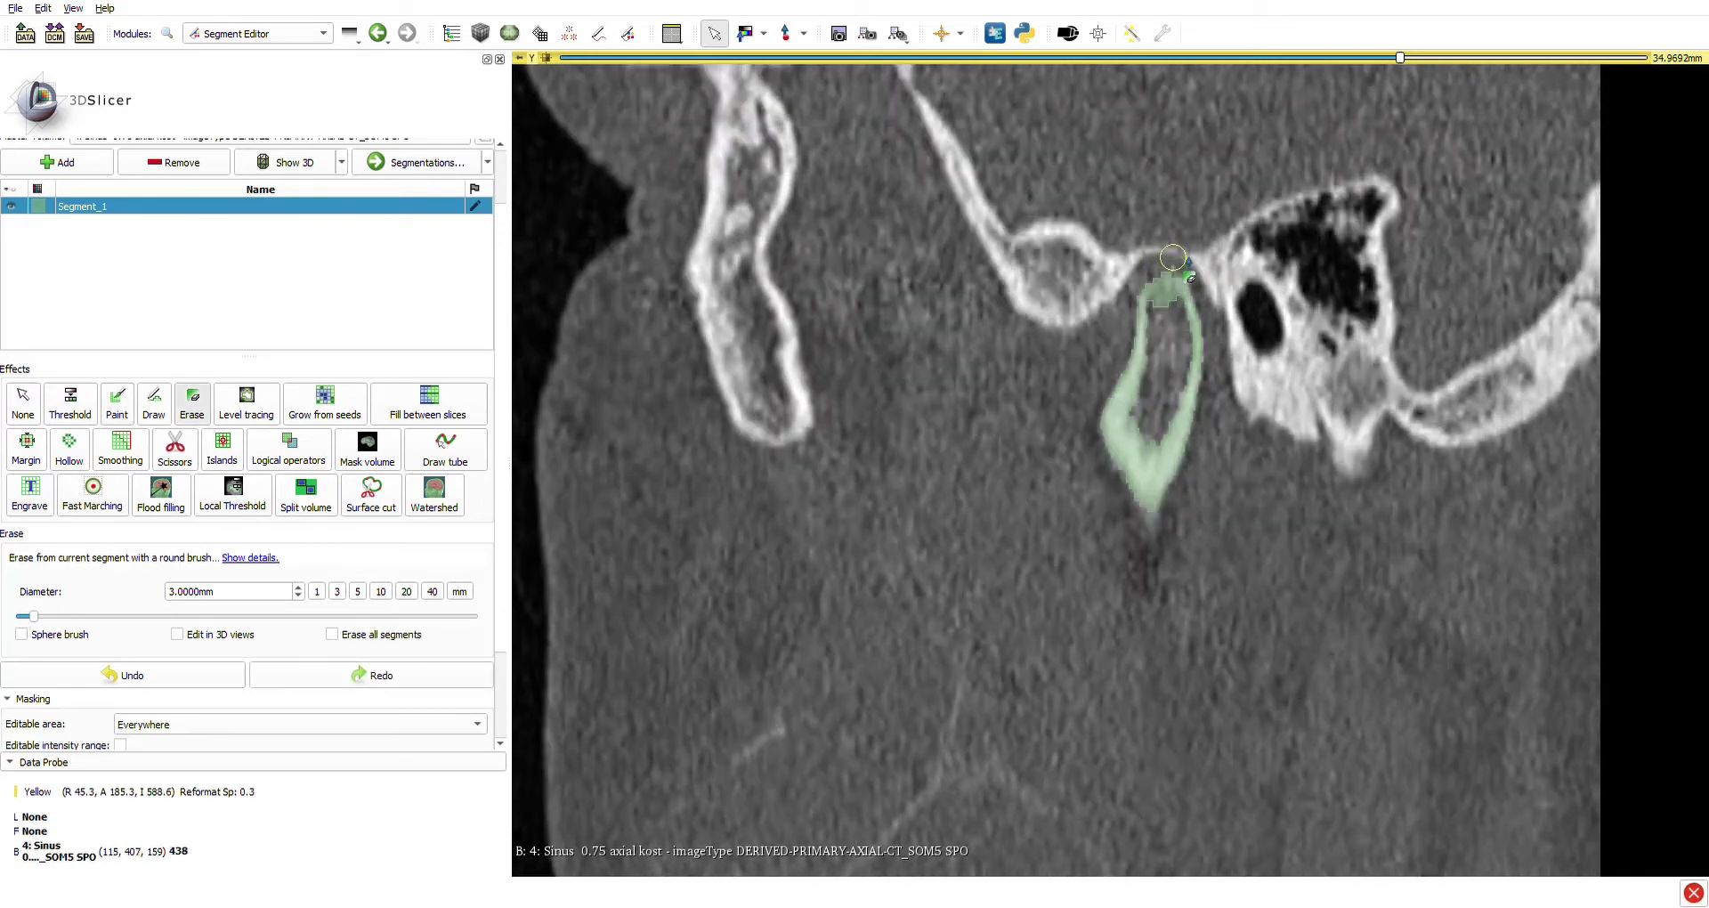
{"action": "key", "text": "space"}
{"action": "scroll", "coordinate": [1182, 355], "scroll_direction": "down", "scroll_amount": 1}
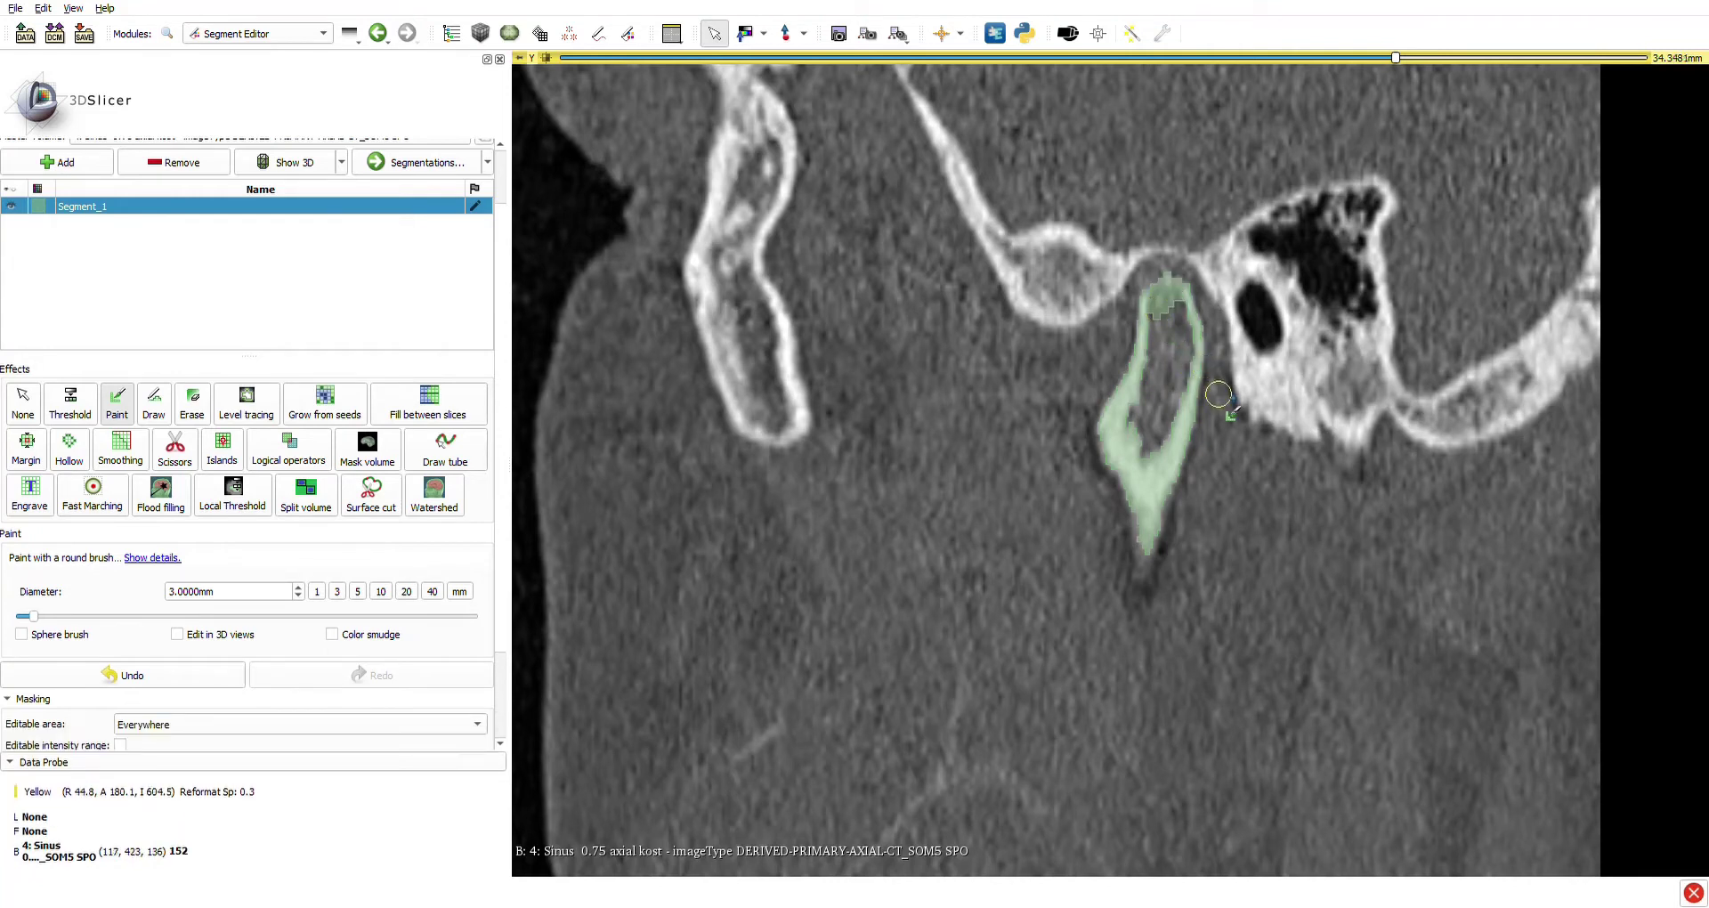
Continue filling the top of the right condyle with the 3 mm brush on the sagittal slices from about 34.3 to 33.1 mm.
{"action": "scroll", "coordinate": [1232, 397], "scroll_direction": "down", "scroll_amount": 1}
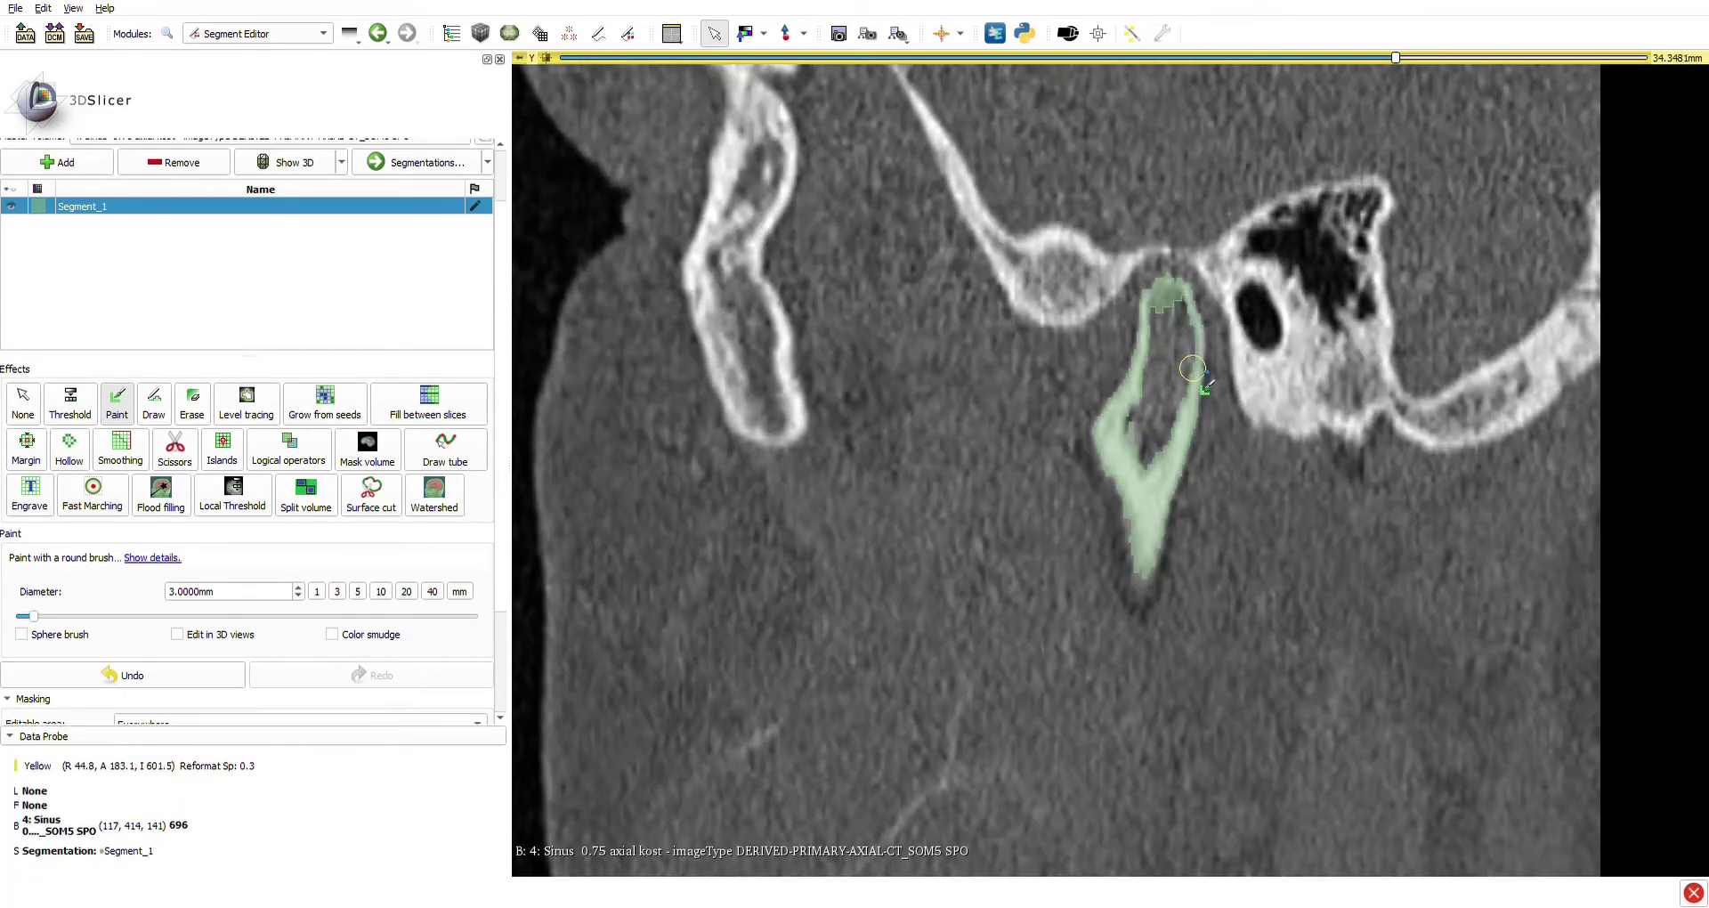
{"action": "scroll", "coordinate": [1191, 365], "scroll_direction": "down", "scroll_amount": 1}
{"action": "scroll", "coordinate": [1166, 303], "scroll_direction": "down", "scroll_amount": 2}
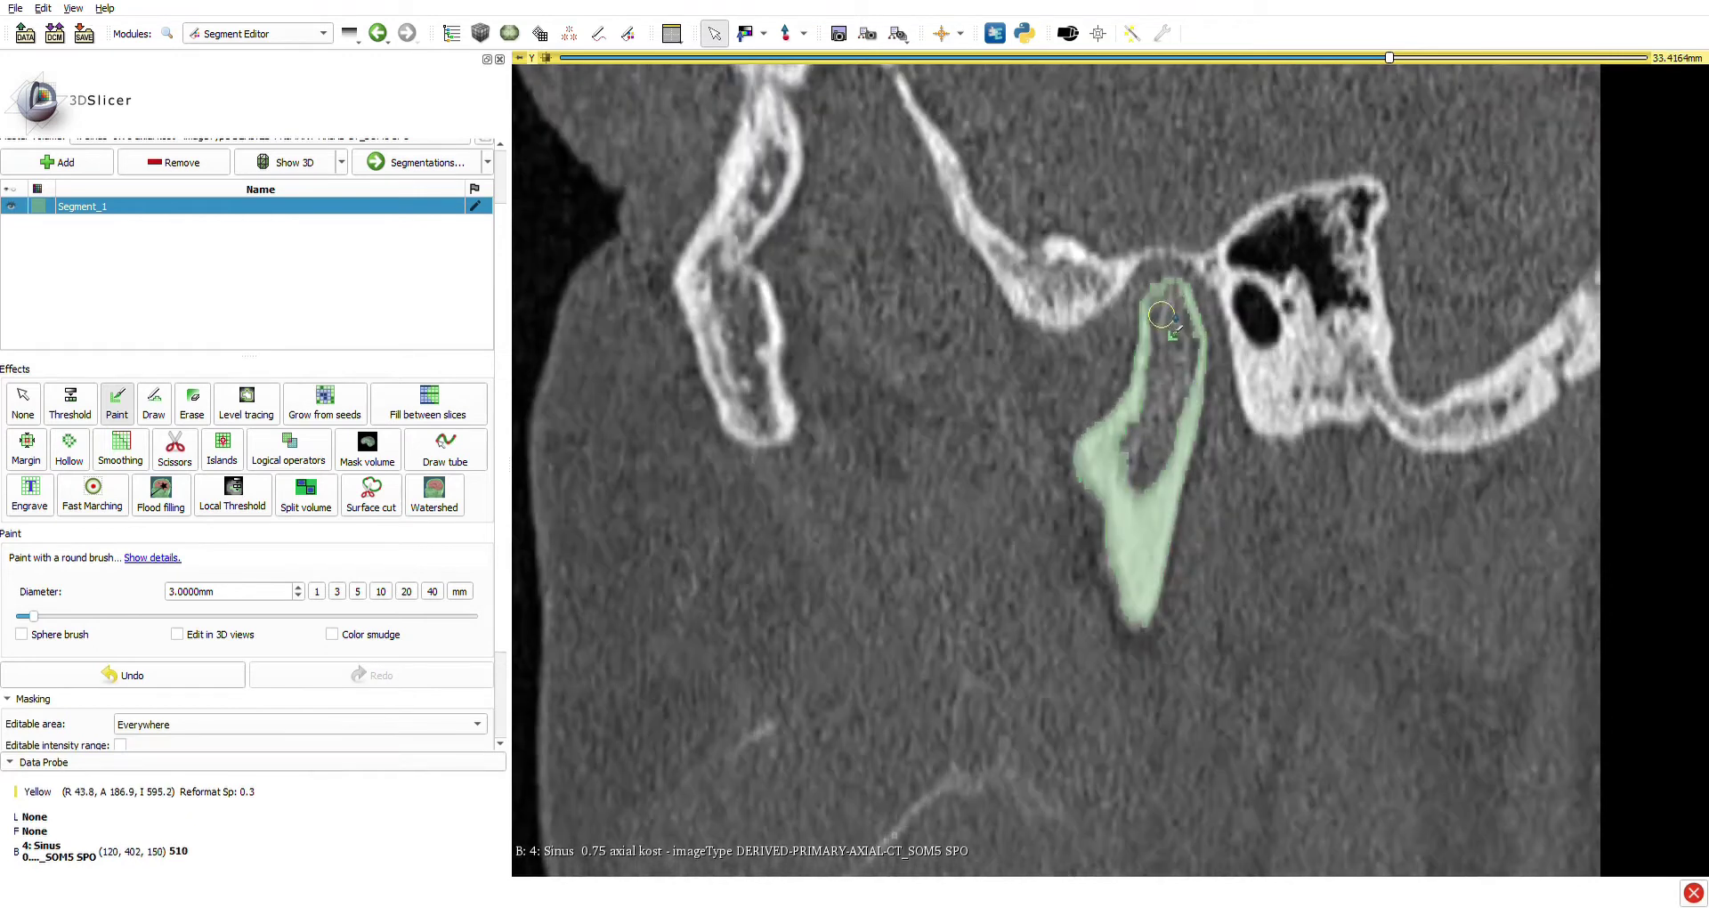
{"action": "scroll", "coordinate": [1178, 389], "scroll_direction": "down", "scroll_amount": 1}
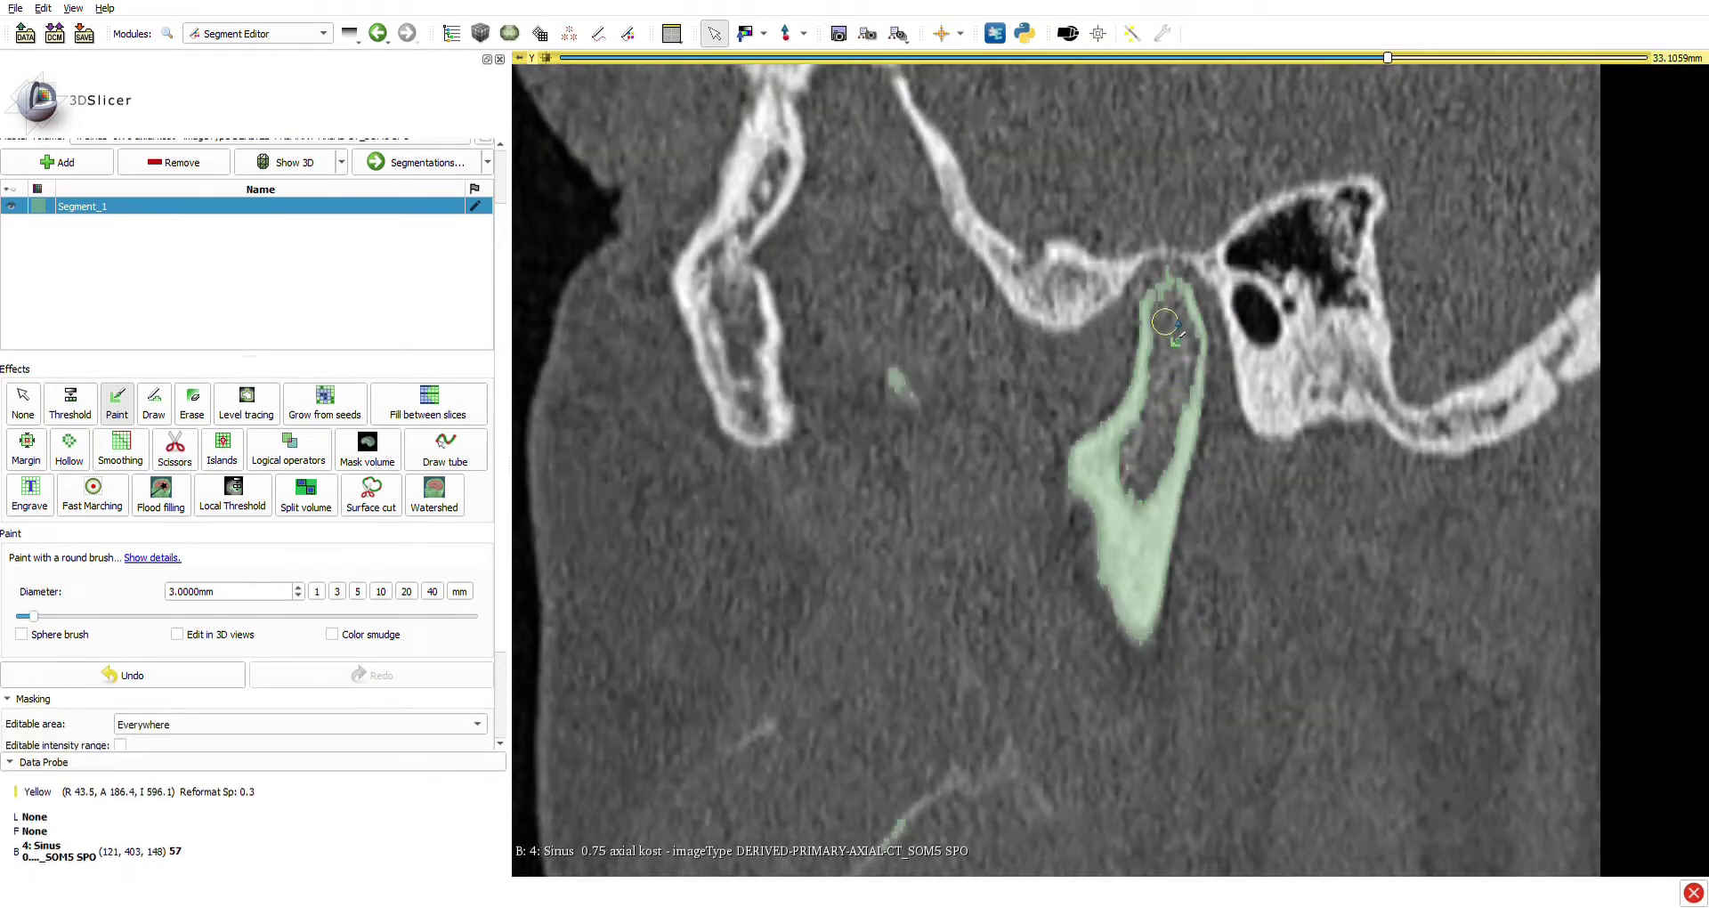
{"action": "left_click_drag", "start_coordinate": [1171, 294], "coordinate": [1176, 306]}
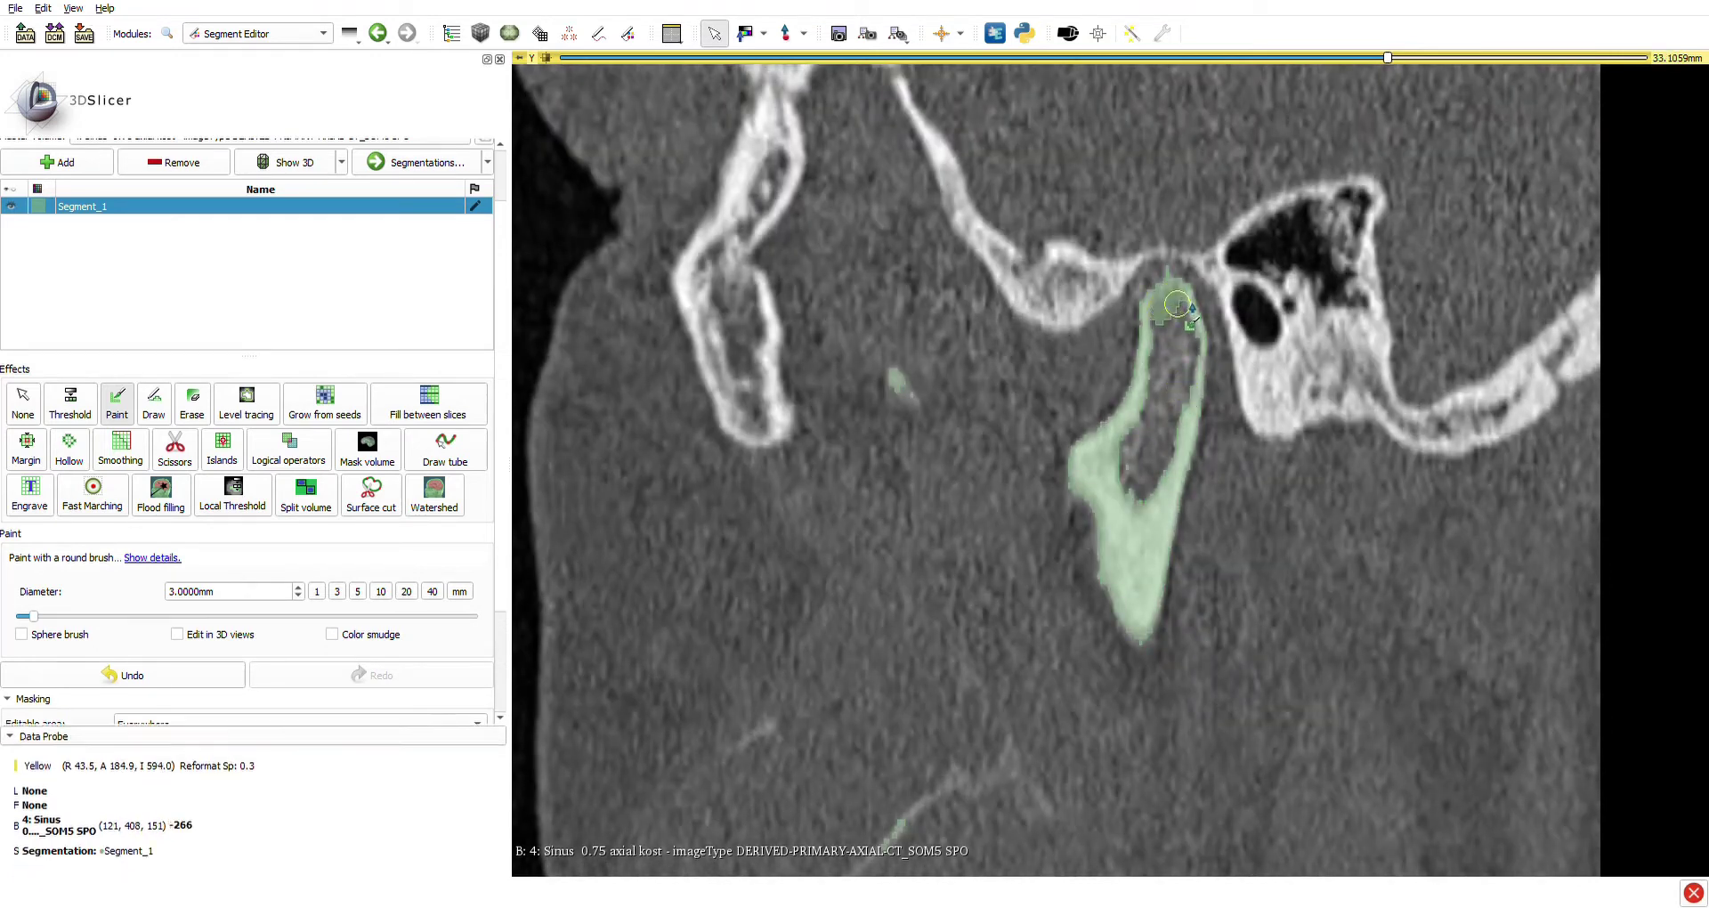
Paint over the hollow in the condyle's tip, slice by slice, on the sagittal slices from about 32.5 to 31.2 mm.
{"action": "scroll", "coordinate": [1170, 311], "scroll_direction": "down", "scroll_amount": 2}
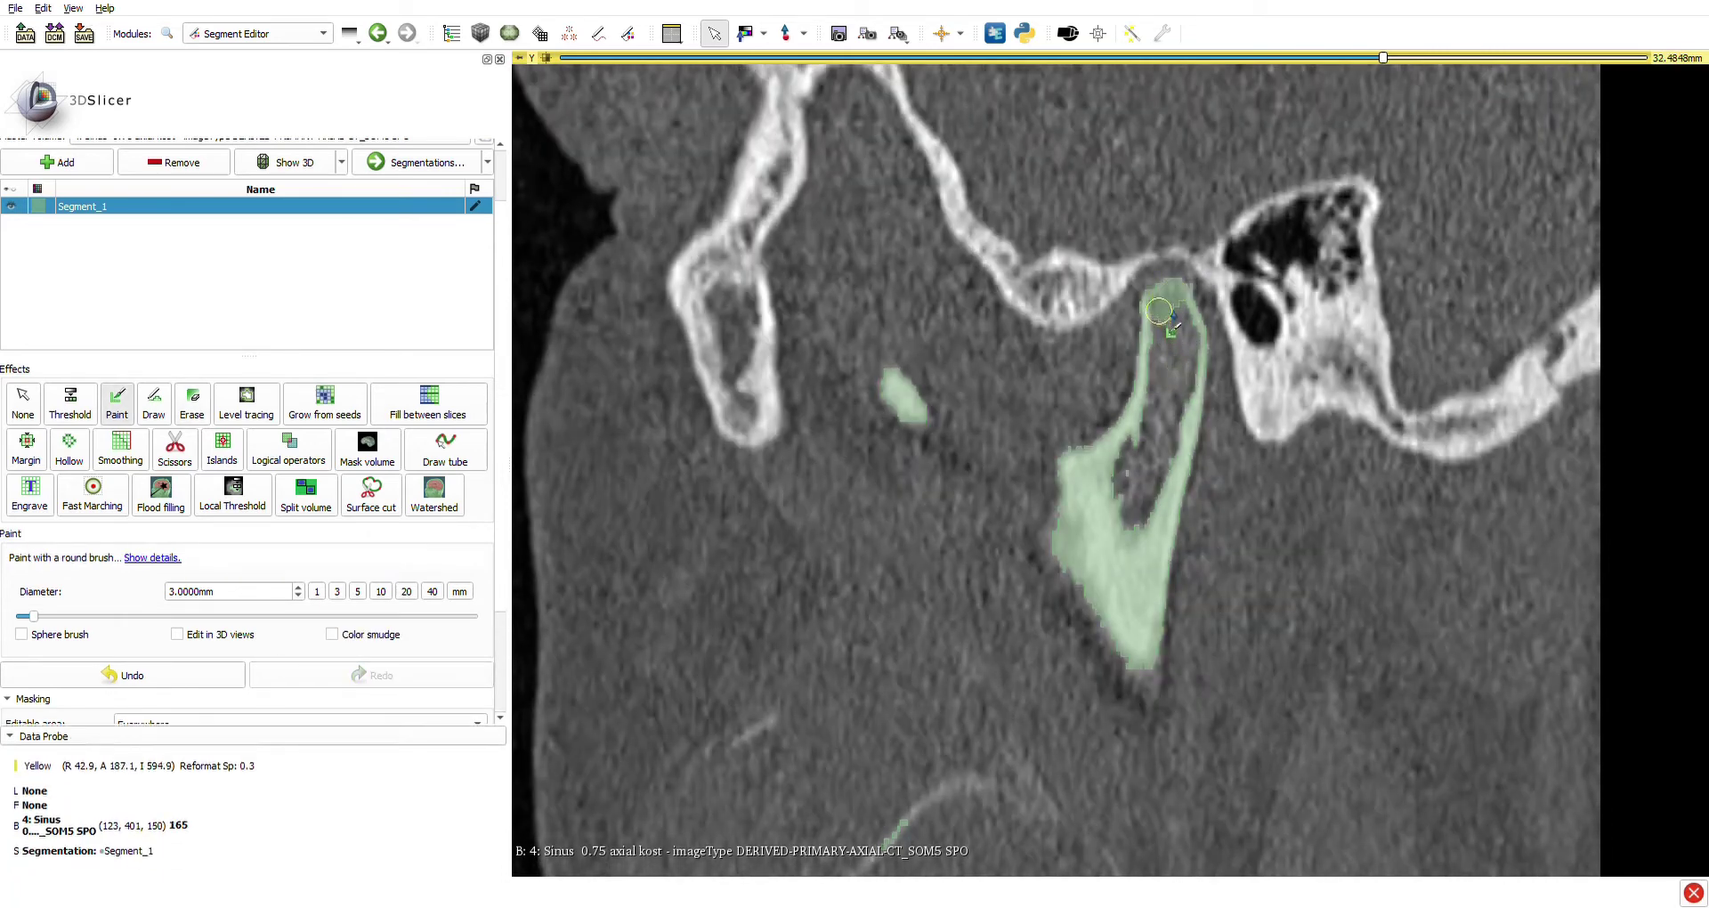
{"action": "scroll", "coordinate": [1159, 311], "scroll_direction": "down", "scroll_amount": 2}
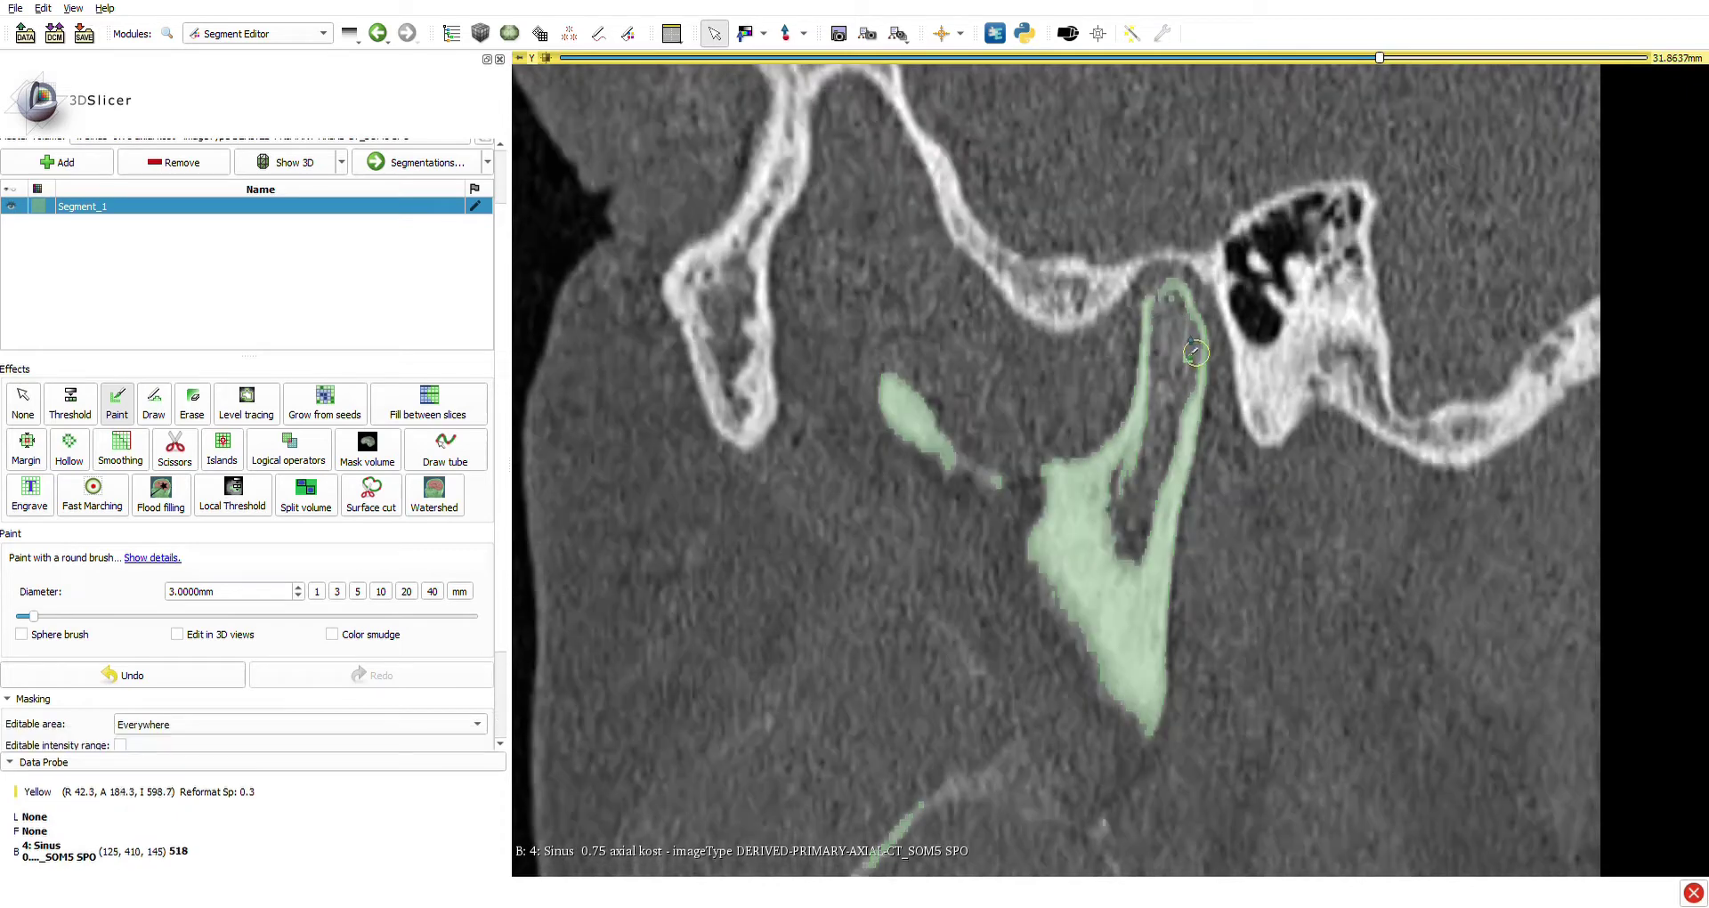
{"action": "scroll", "coordinate": [1191, 390], "scroll_direction": "down", "scroll_amount": 1}
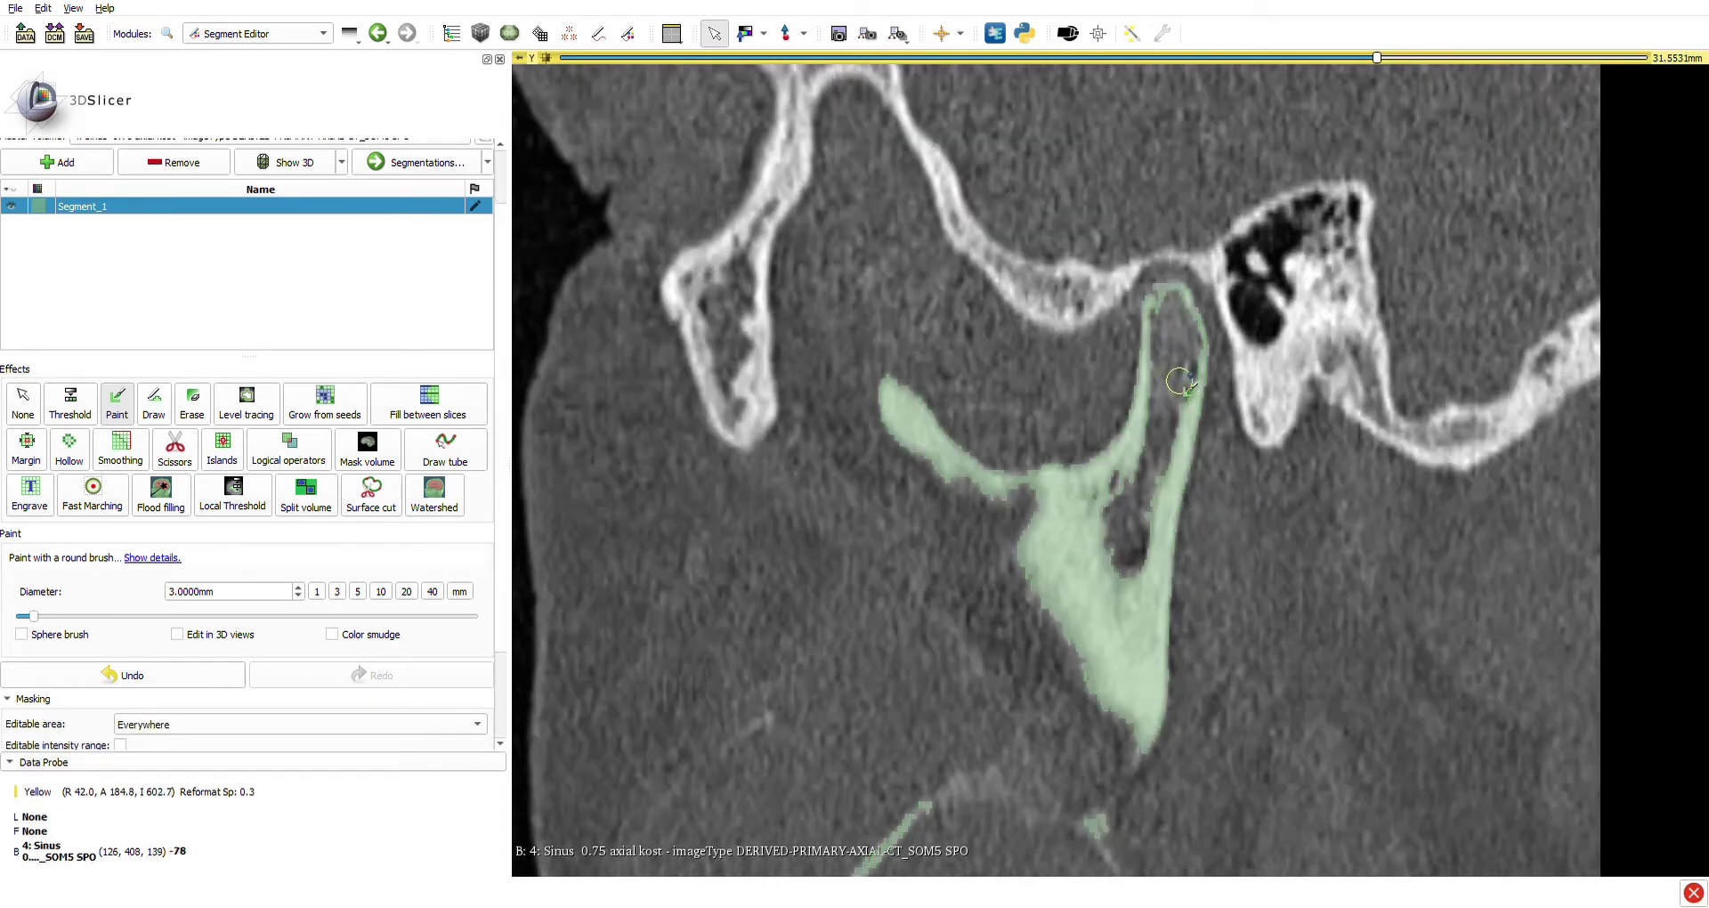
{"action": "left_click", "coordinate": [1161, 309]}
{"action": "scroll", "coordinate": [1181, 336], "scroll_direction": "down", "scroll_amount": 1}
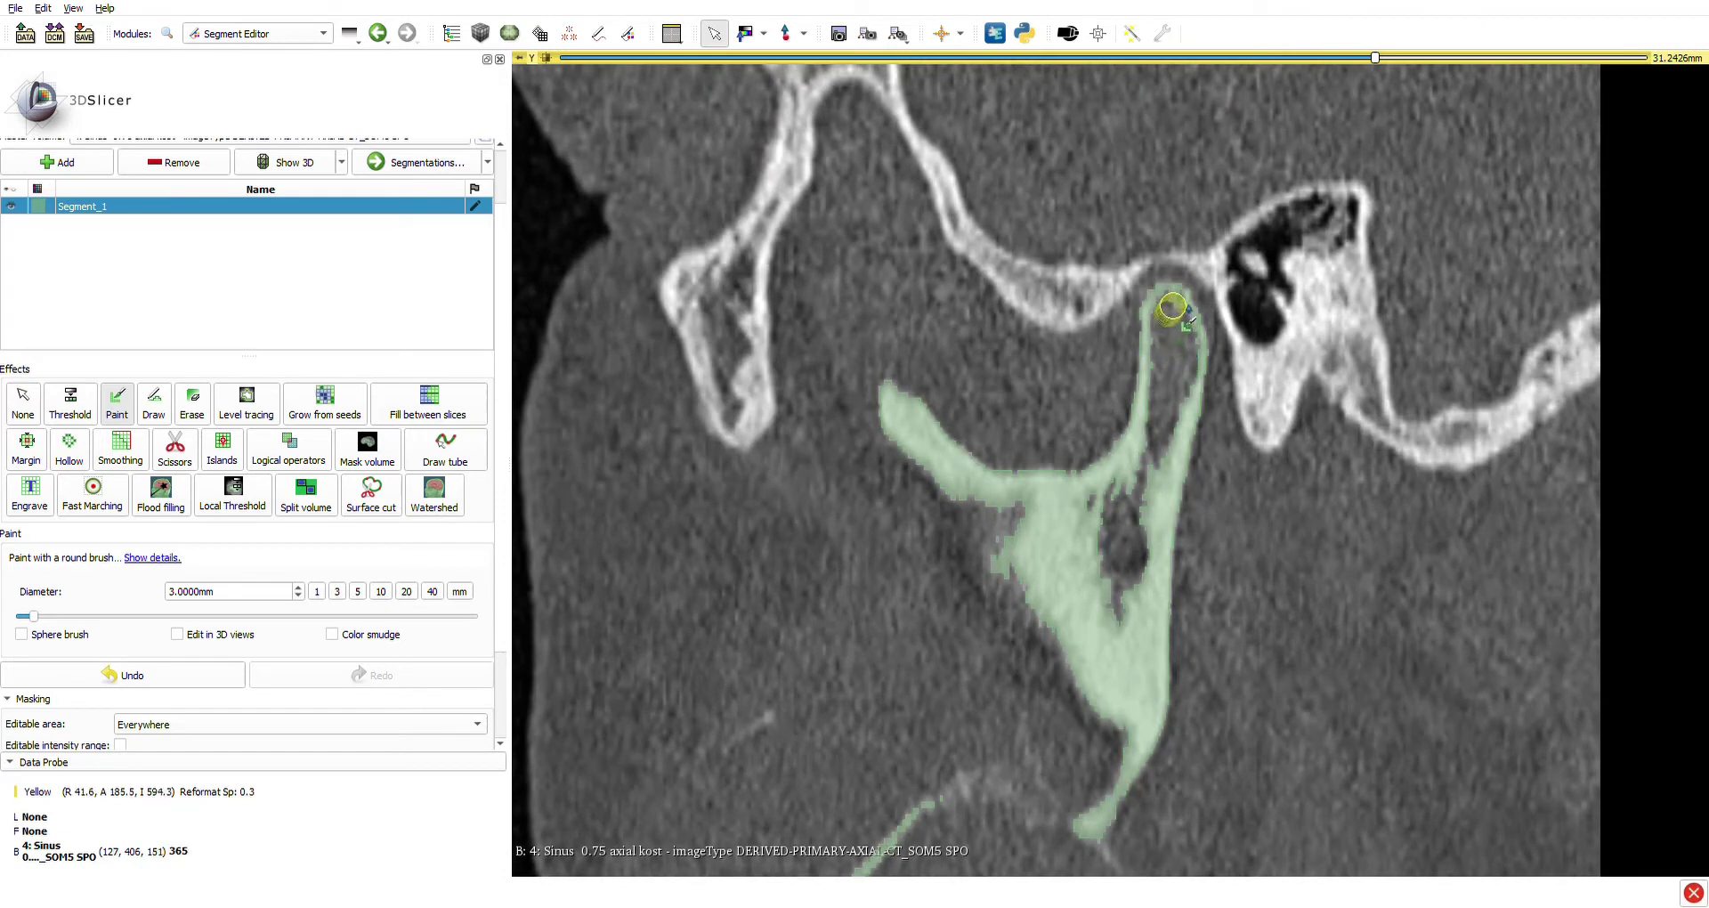
{"action": "left_click", "coordinate": [1171, 307]}
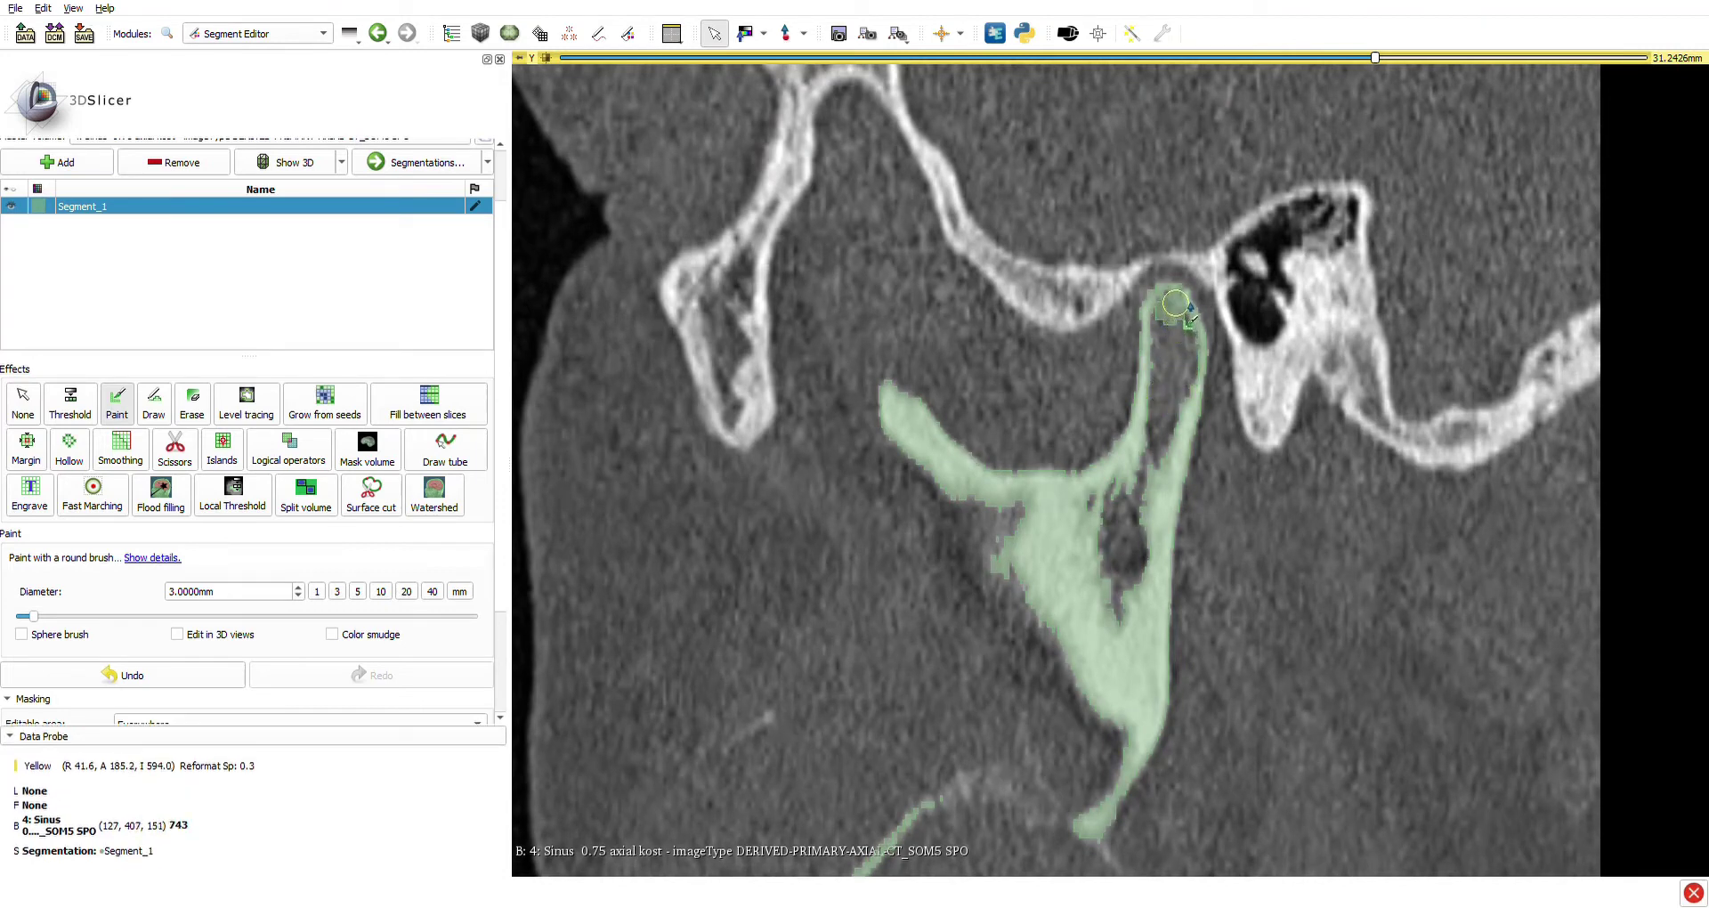
Fill the remaining hollow at the condyle's tip on the sagittal slices from about 30.9 to 28.8 mm.
{"action": "scroll", "coordinate": [1169, 329], "scroll_direction": "down", "scroll_amount": 1}
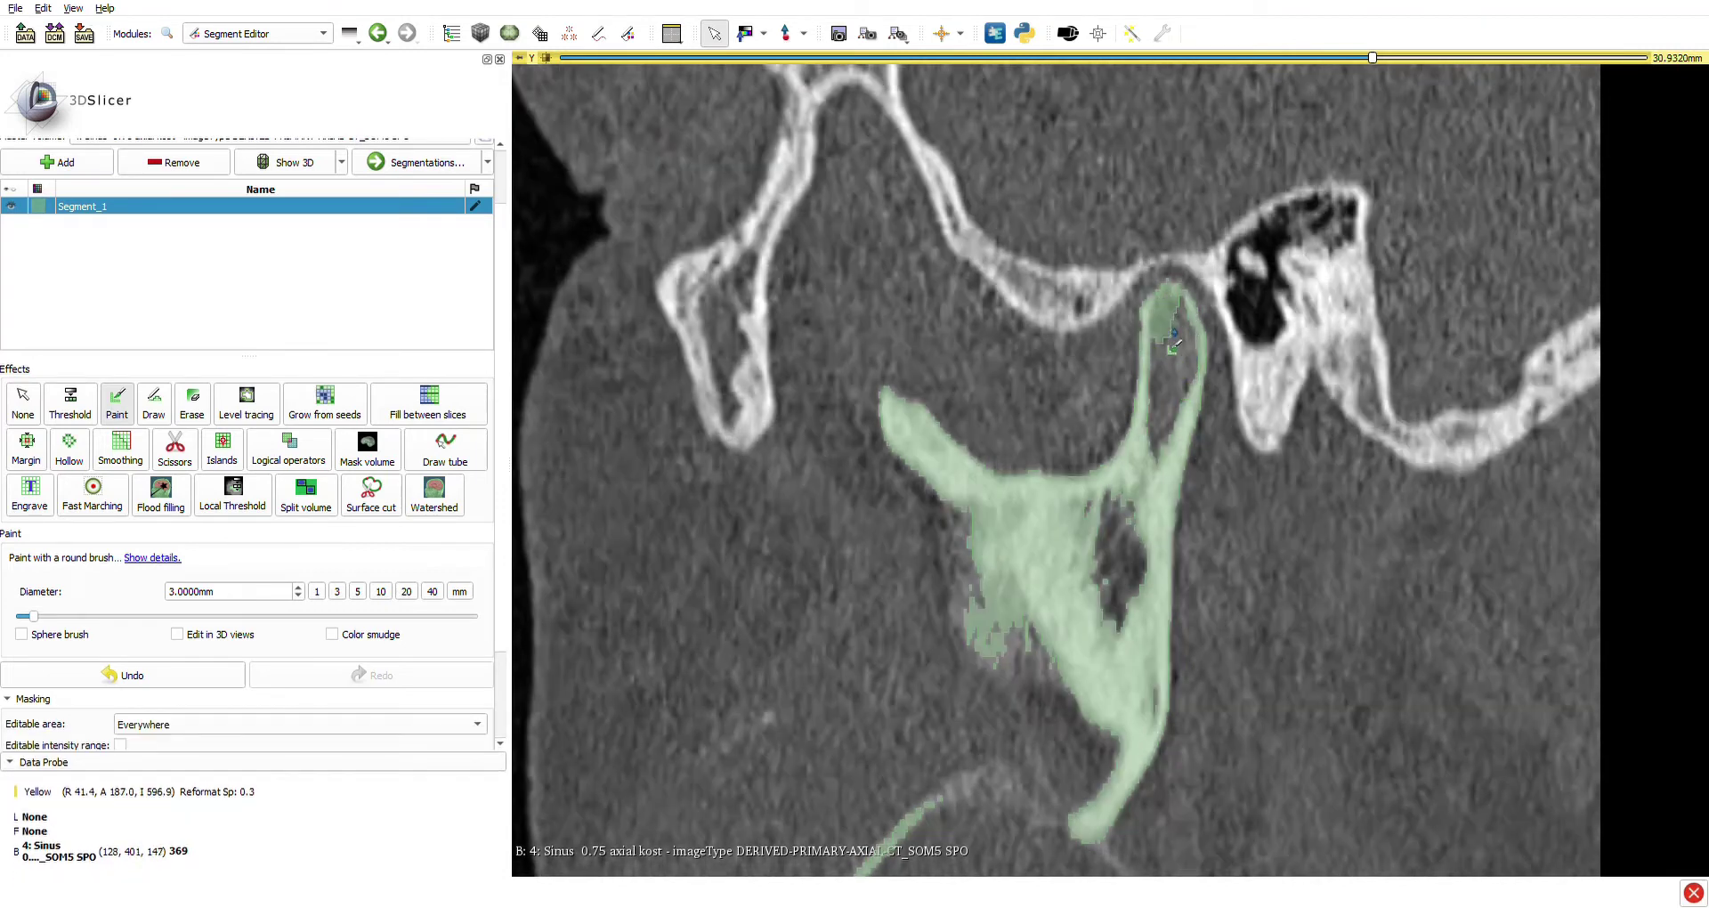
{"action": "scroll", "coordinate": [1175, 341], "scroll_direction": "down", "scroll_amount": 1}
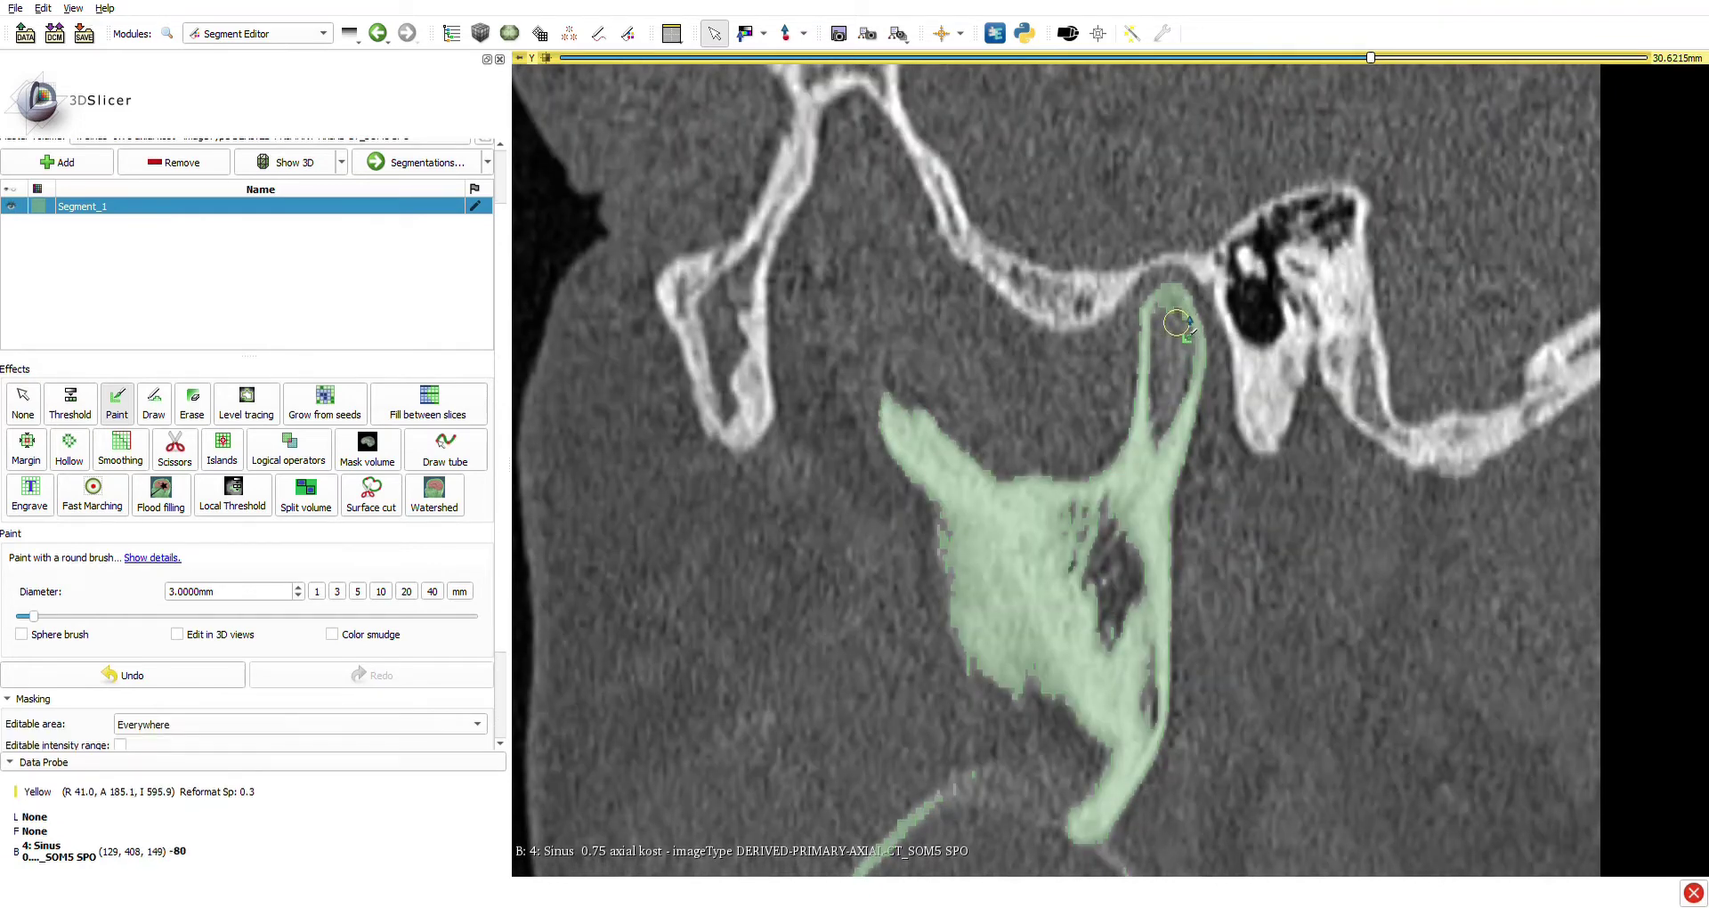
{"action": "scroll", "coordinate": [1169, 321], "scroll_direction": "down", "scroll_amount": 1}
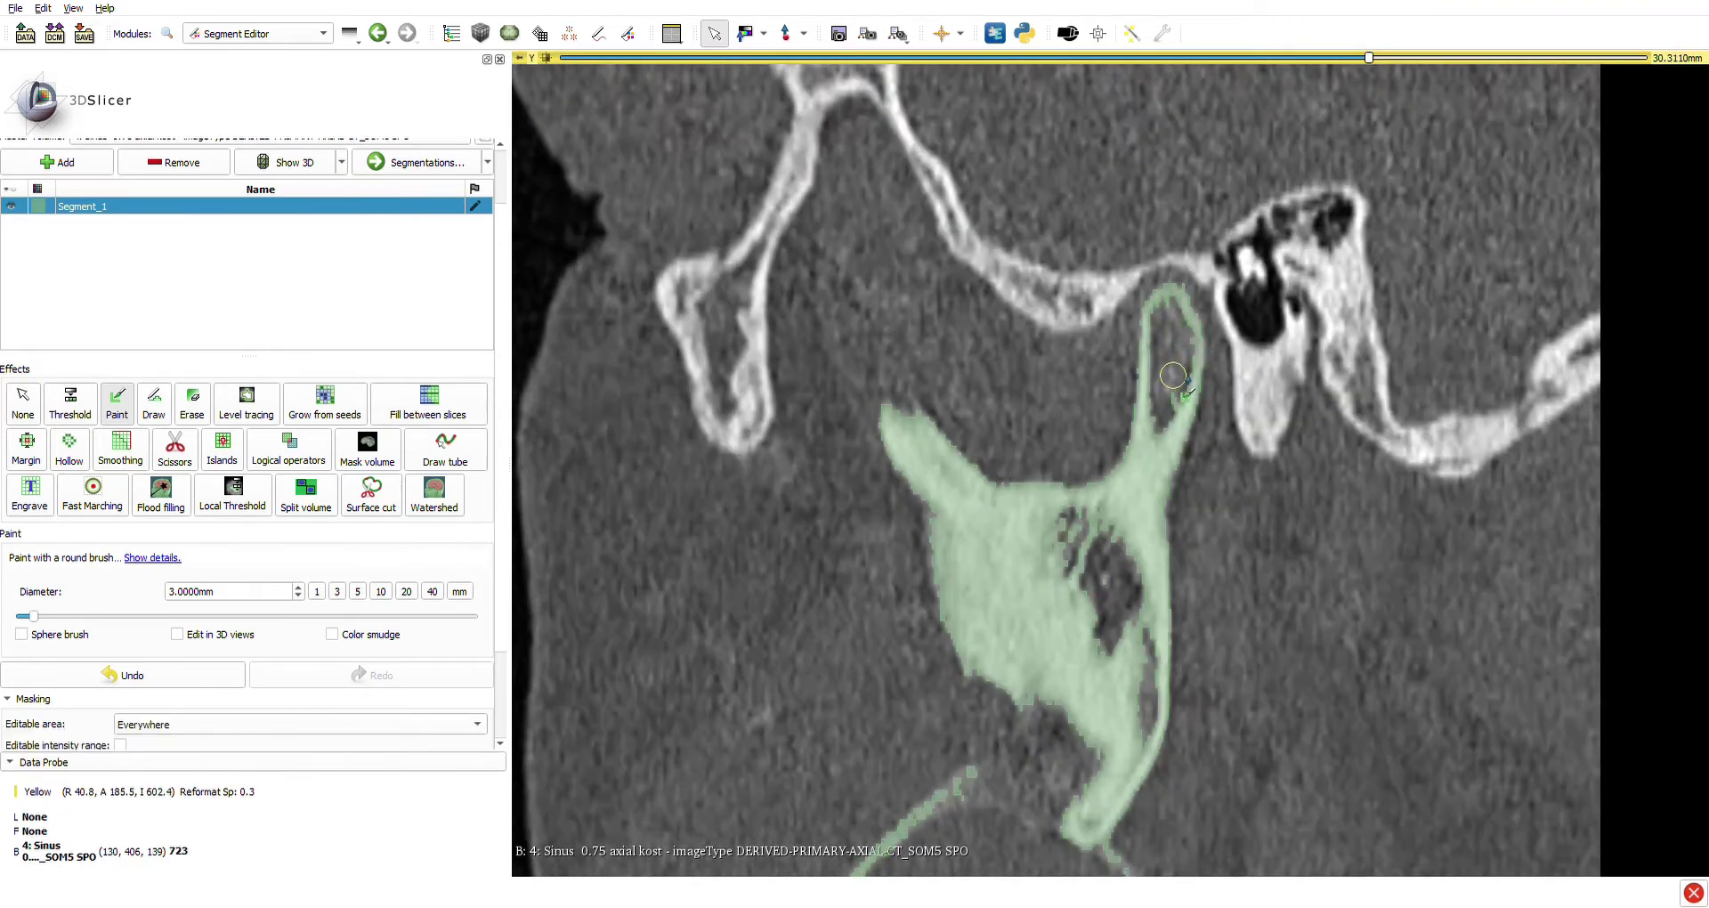
{"action": "scroll", "coordinate": [1173, 374], "scroll_direction": "down", "scroll_amount": 2}
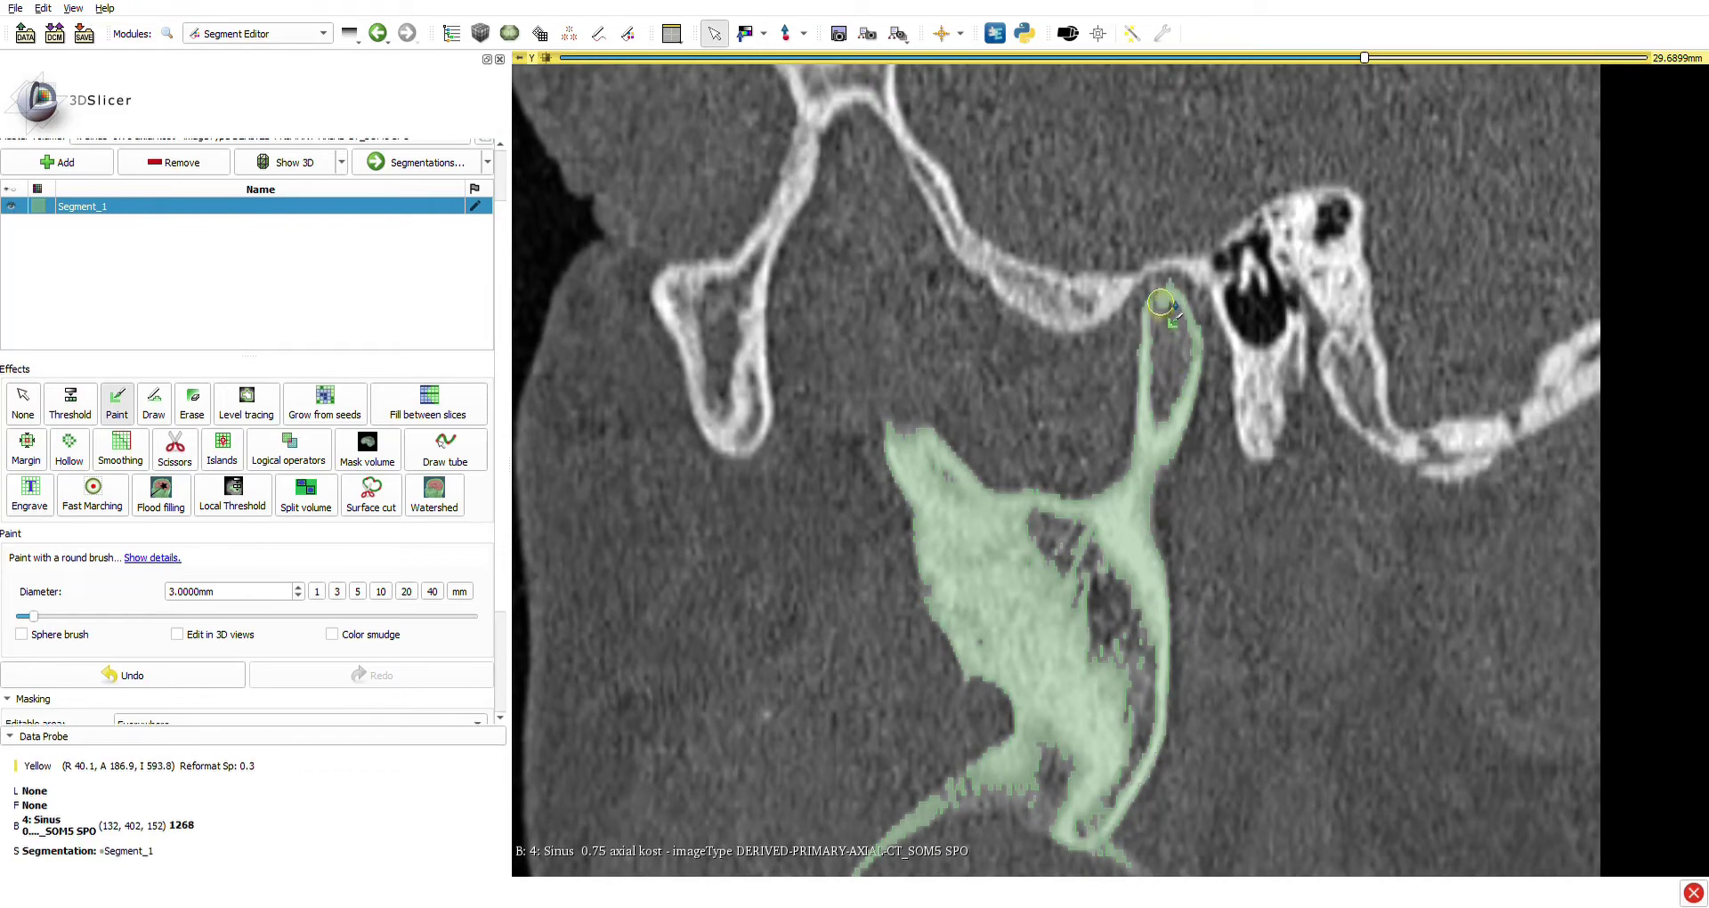
{"action": "scroll", "coordinate": [1175, 335], "scroll_direction": "down", "scroll_amount": 1}
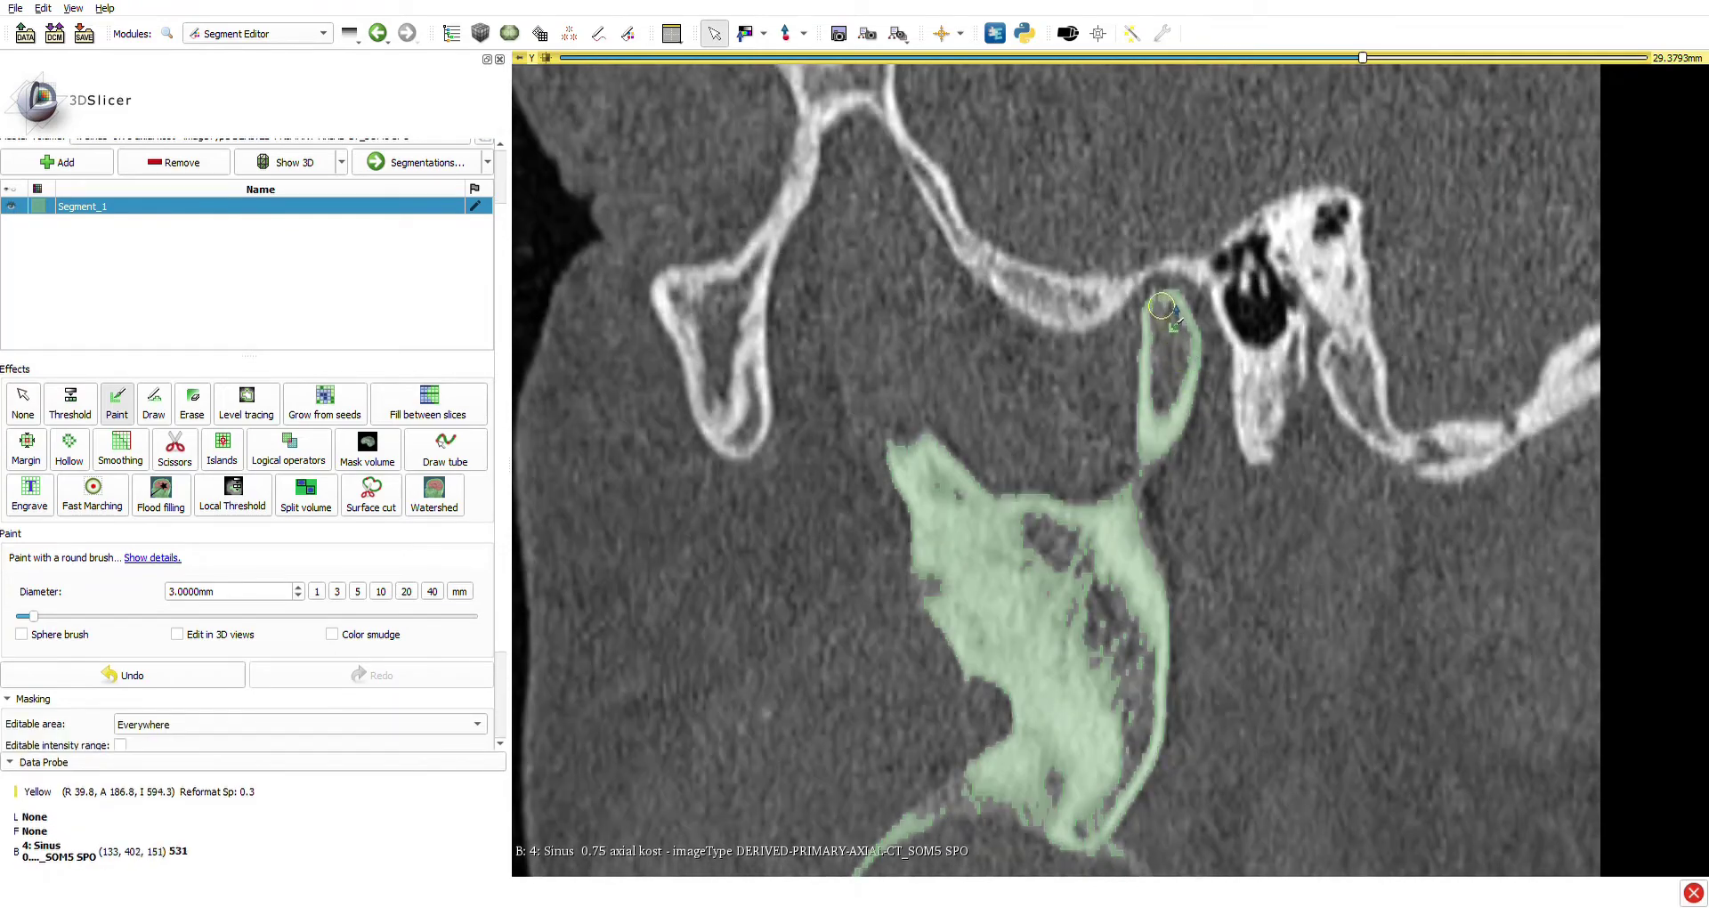
{"action": "scroll", "coordinate": [1168, 338], "scroll_direction": "down", "scroll_amount": 7}
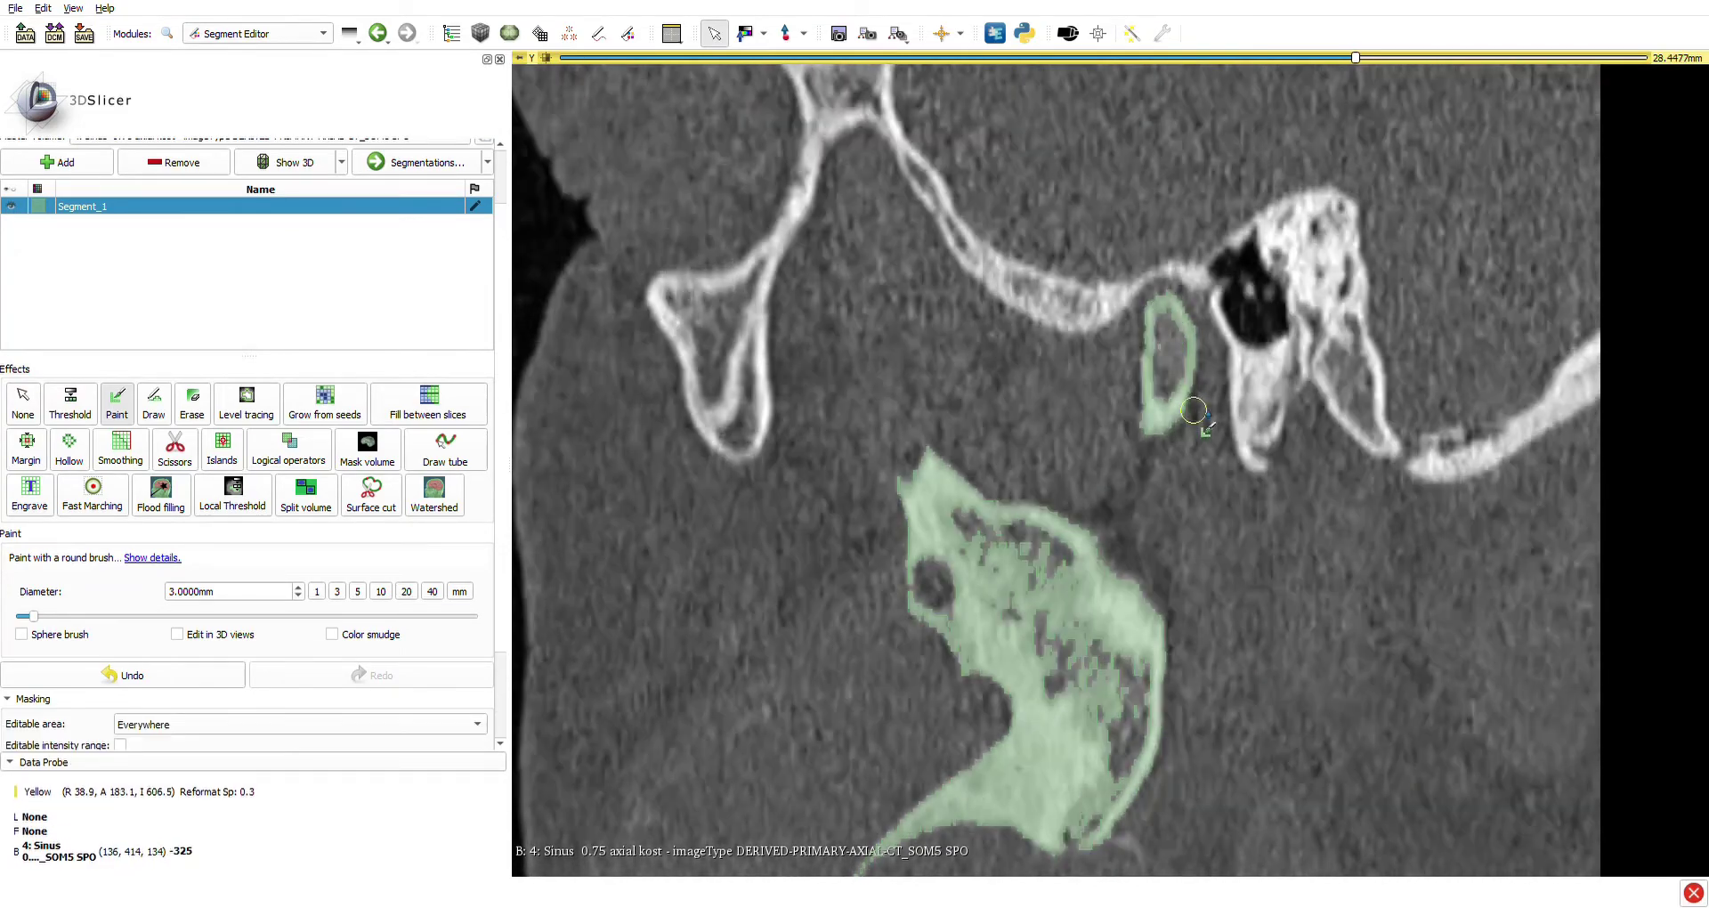
Fill the gap beneath the lower ramus, beside the thin lower border strip, with a 5 mm brush on the sagittal slice near 29.7 mm.
{"action": "scroll", "coordinate": [1184, 402], "scroll_direction": "up", "scroll_amount": 13}
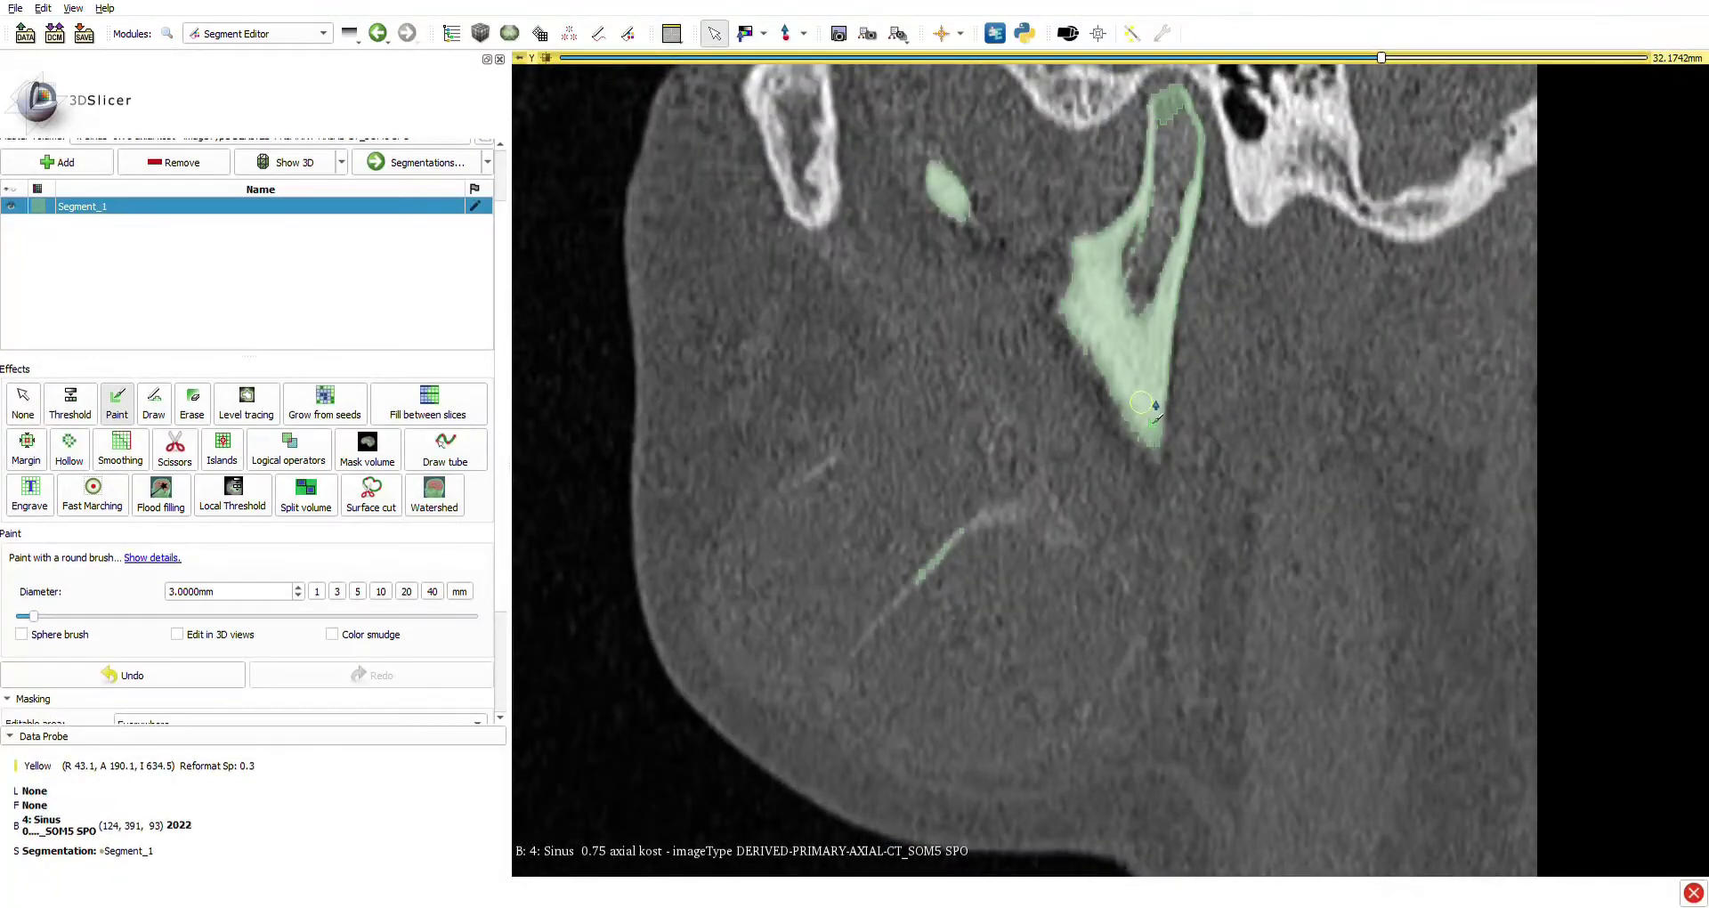
{"action": "scroll", "coordinate": [1142, 402], "scroll_direction": "down", "scroll_amount": 3}
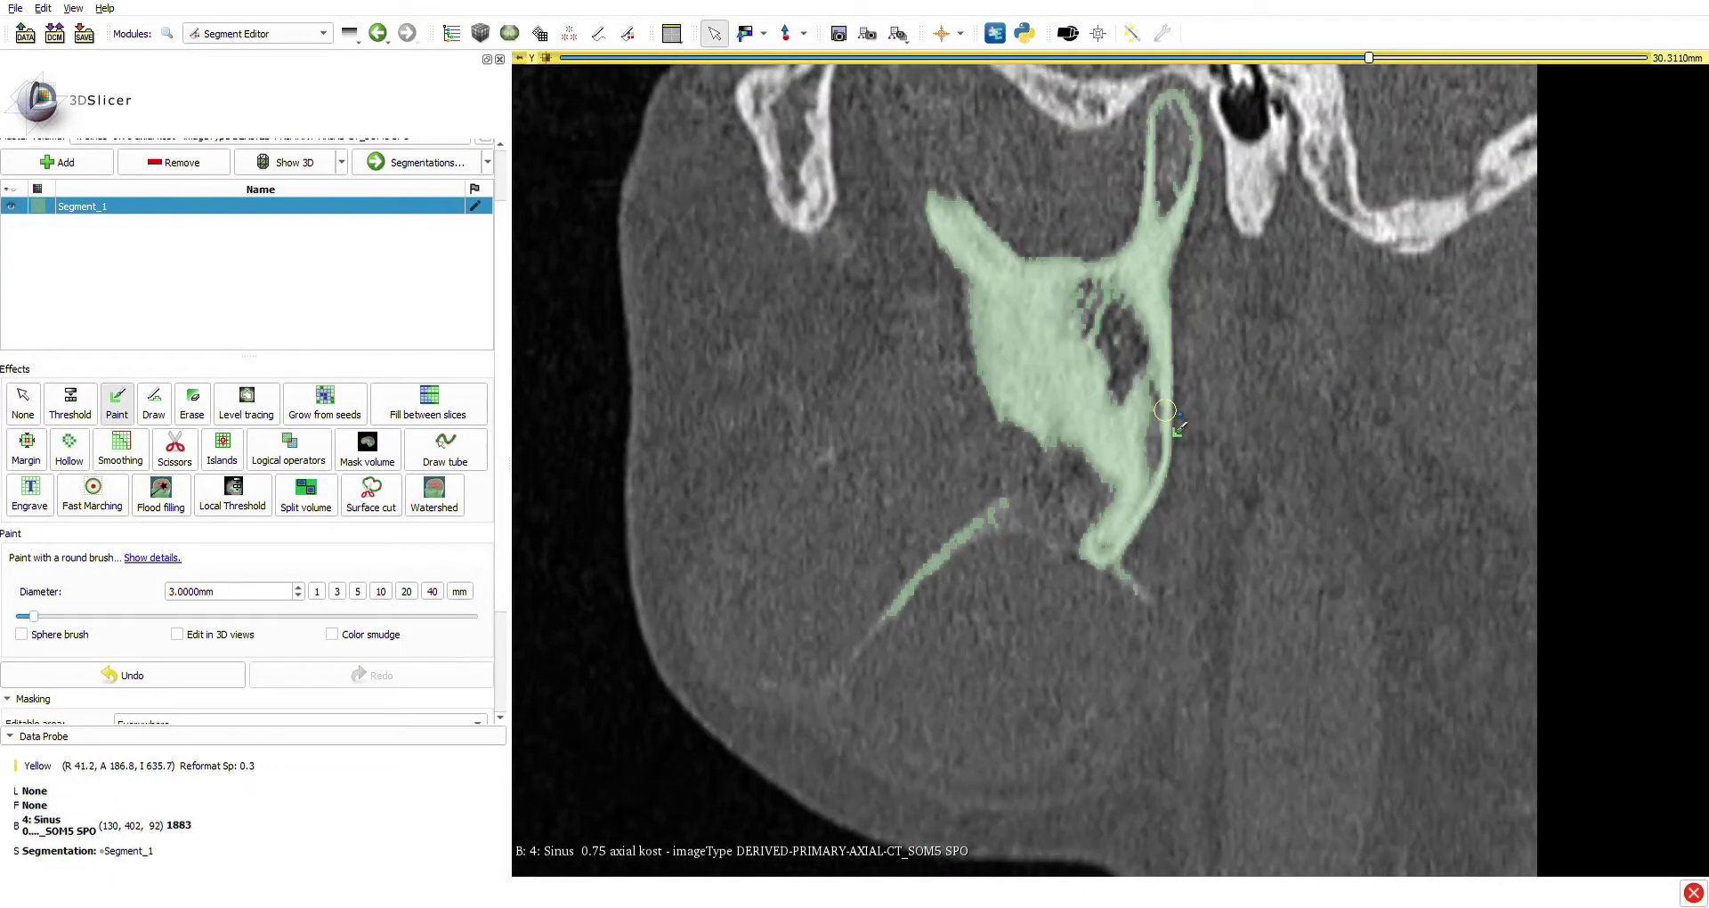
{"action": "scroll", "coordinate": [1192, 417], "scroll_direction": "down", "scroll_amount": 1}
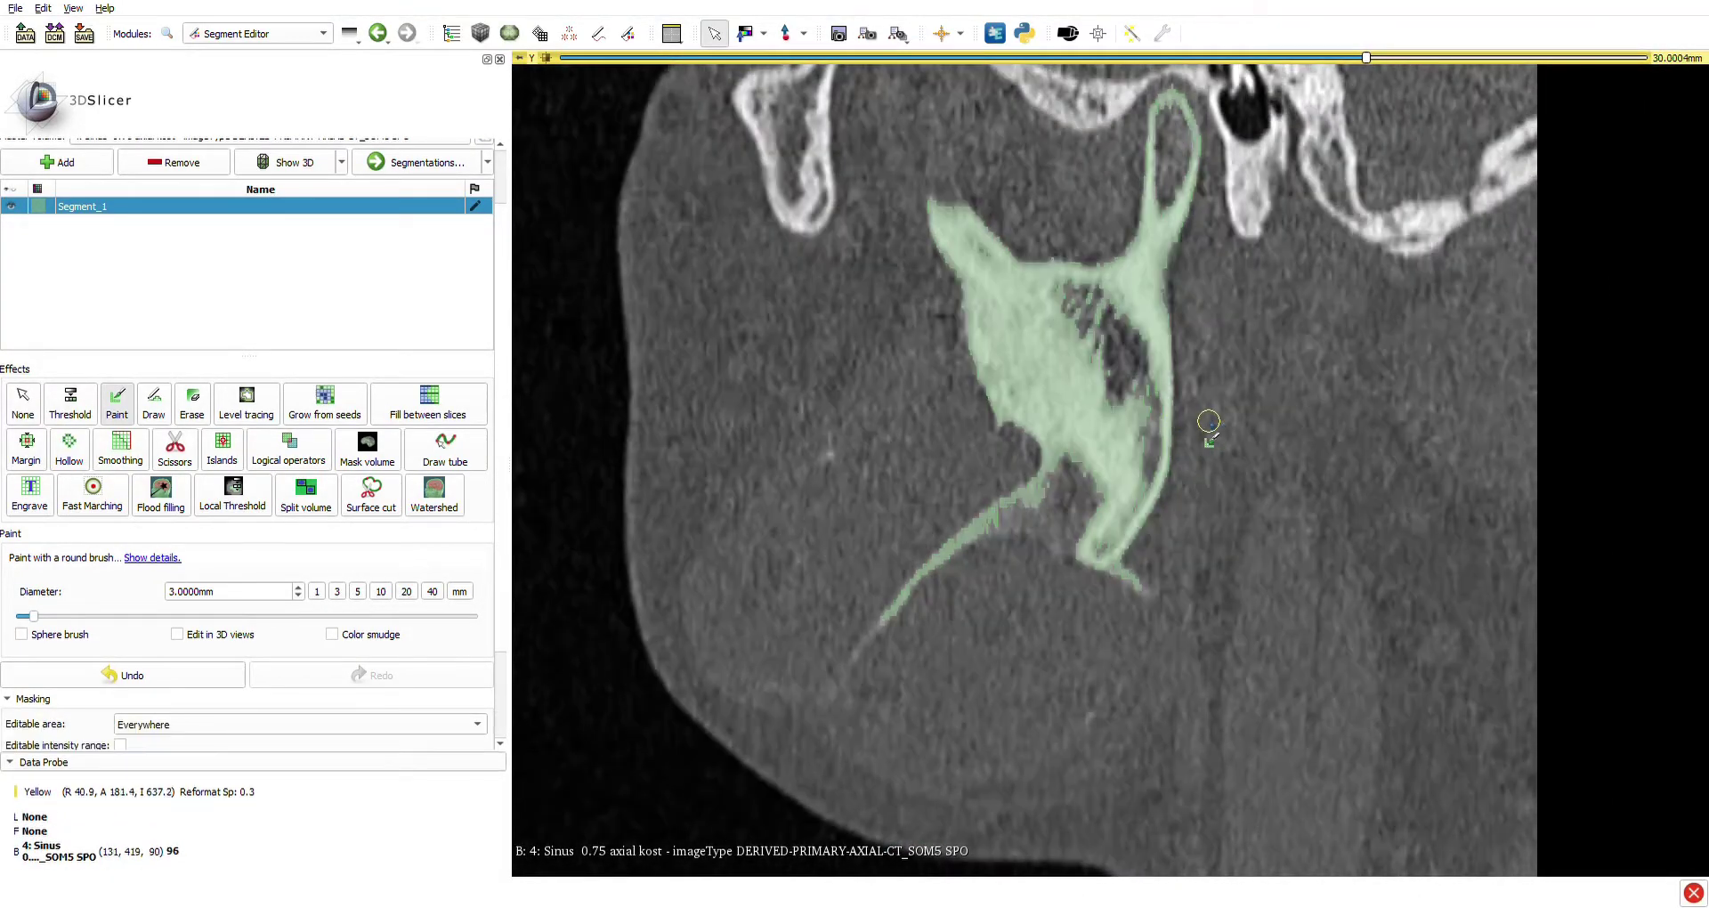
{"action": "scroll", "coordinate": [1208, 421], "scroll_direction": "down", "scroll_amount": 1}
{"action": "left_click", "coordinate": [357, 591]}
{"action": "mouse_move", "coordinate": [1063, 531]}
{"action": "left_mouse_down"}
{"action": "mouse_move", "coordinate": [997, 521]}
{"action": "mouse_move", "coordinate": [1064, 494]}
{"action": "mouse_move", "coordinate": [1035, 522]}
{"action": "mouse_move", "coordinate": [1073, 540]}
{"action": "left_mouse_up"}
Bridge the lower jaw border with a 3 mm brush near the 30 mm slice and extend its two thin ends with a 1 mm brush.
{"action": "scroll", "coordinate": [1156, 512], "scroll_direction": "up", "scroll_amount": 7}
{"action": "scroll", "coordinate": [1156, 513], "scroll_direction": "down", "scroll_amount": 6}
{"action": "left_click", "coordinate": [338, 591]}
{"action": "left_click_drag", "start_coordinate": [1014, 509], "coordinate": [1107, 527]}
{"action": "left_click", "coordinate": [317, 591]}
{"action": "left_click_drag", "start_coordinate": [852, 661], "coordinate": [888, 614]}
{"action": "left_click_drag", "start_coordinate": [1119, 570], "coordinate": [1136, 589]}
{"action": "scroll", "coordinate": [1119, 568], "scroll_direction": "up", "scroll_amount": 3}
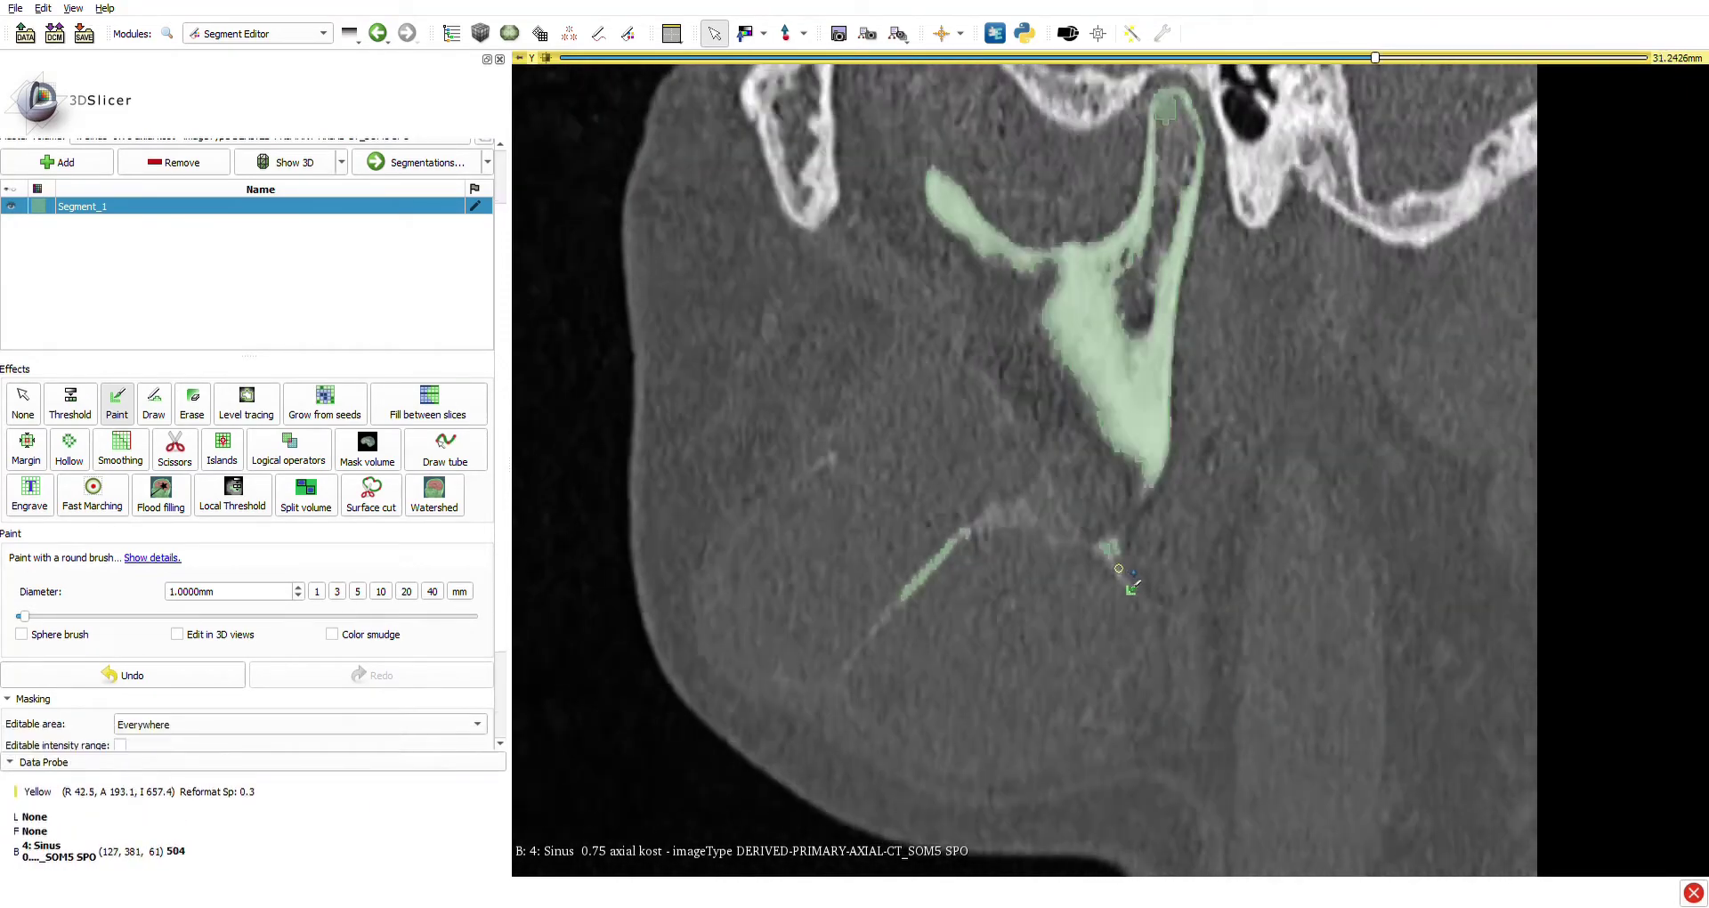
Close the thin wall around the round cavity at the front of the ramus with a 1 mm sphere brush, from about 28.8 to 26.6 mm.
{"action": "scroll", "coordinate": [1118, 568], "scroll_direction": "down", "scroll_amount": 8}
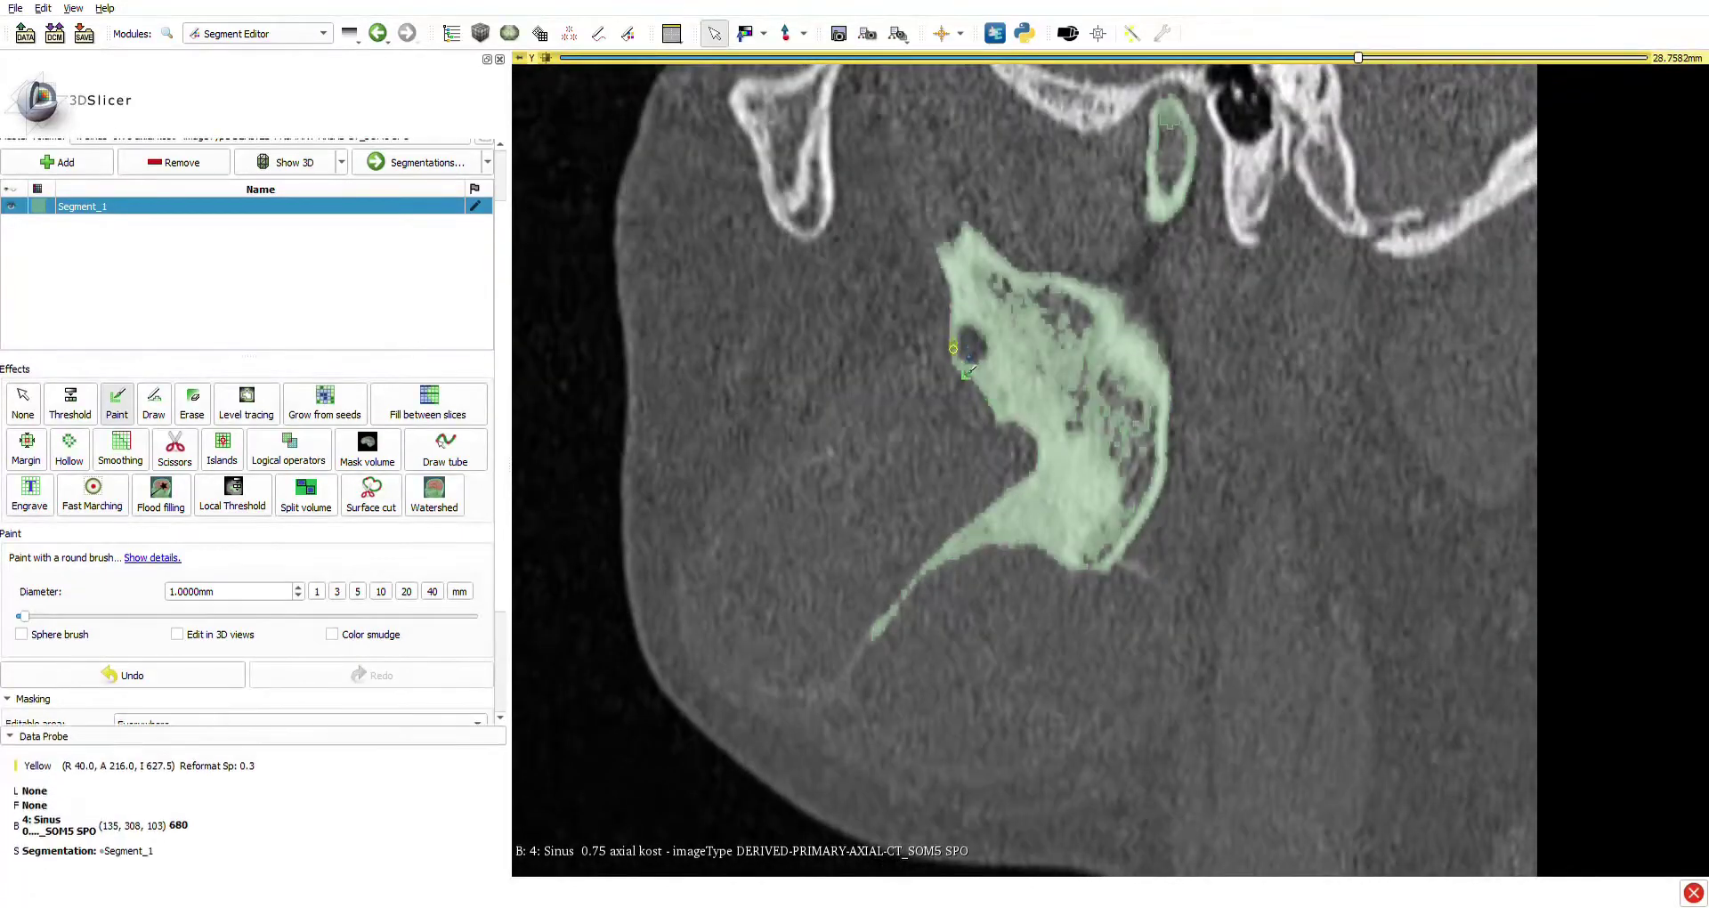
{"action": "scroll", "coordinate": [969, 372], "scroll_direction": "down", "scroll_amount": 3}
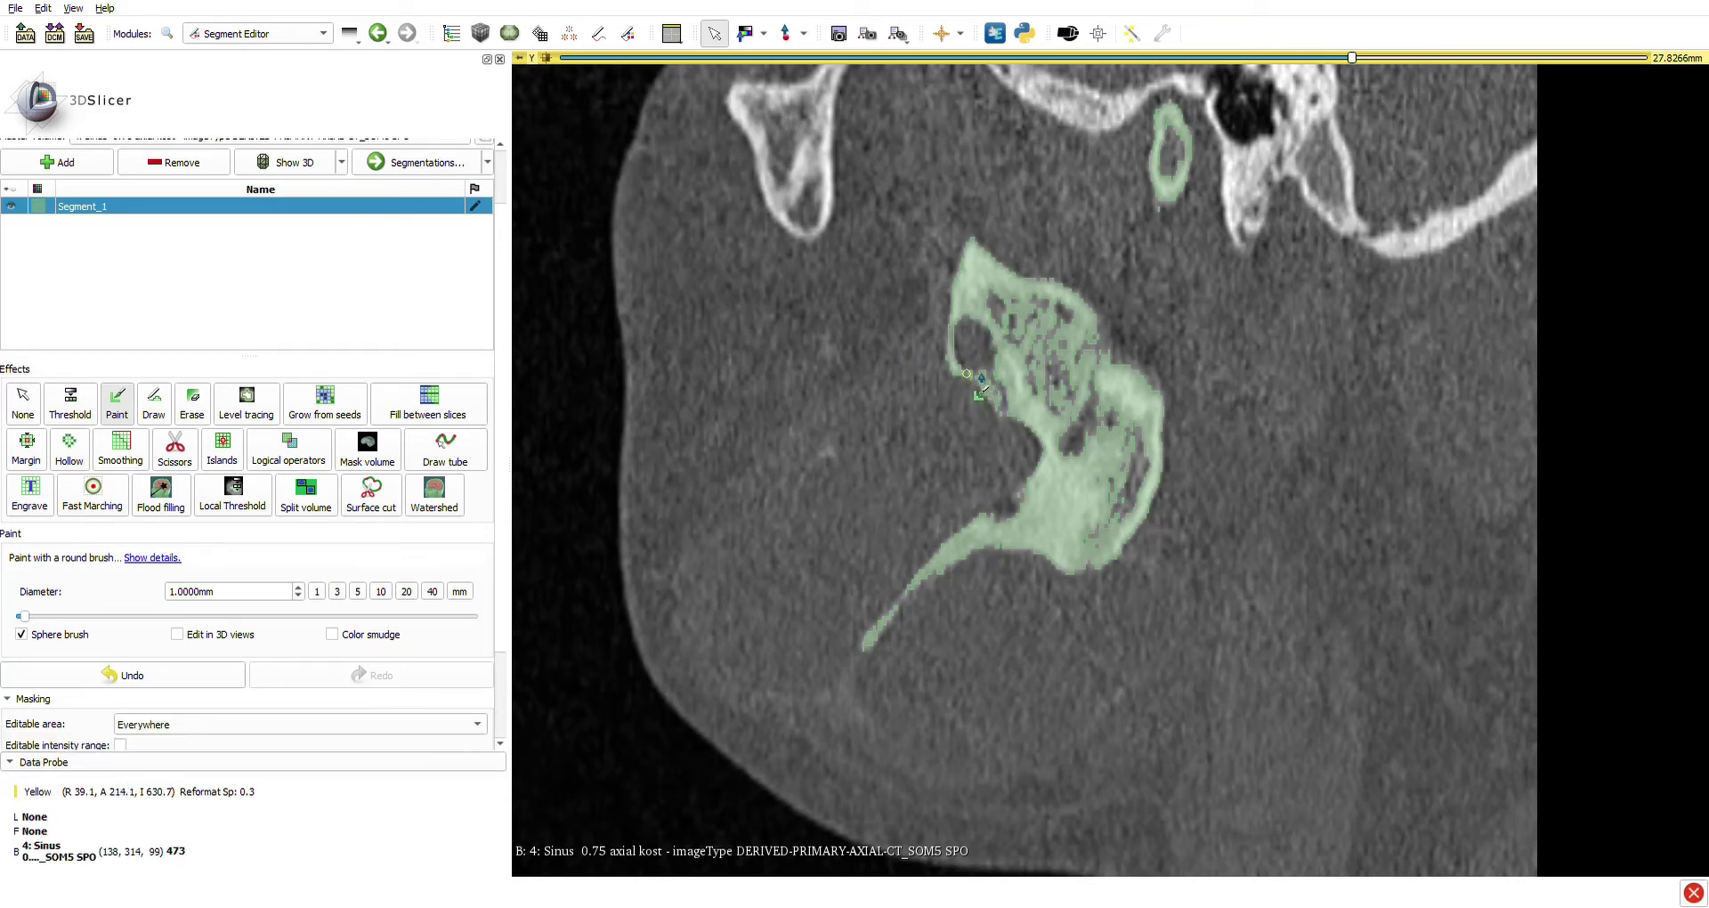
{"action": "left_click_drag", "start_coordinate": [982, 384], "coordinate": [985, 378]}
{"action": "scroll", "coordinate": [970, 367], "scroll_direction": "down", "scroll_amount": 1}
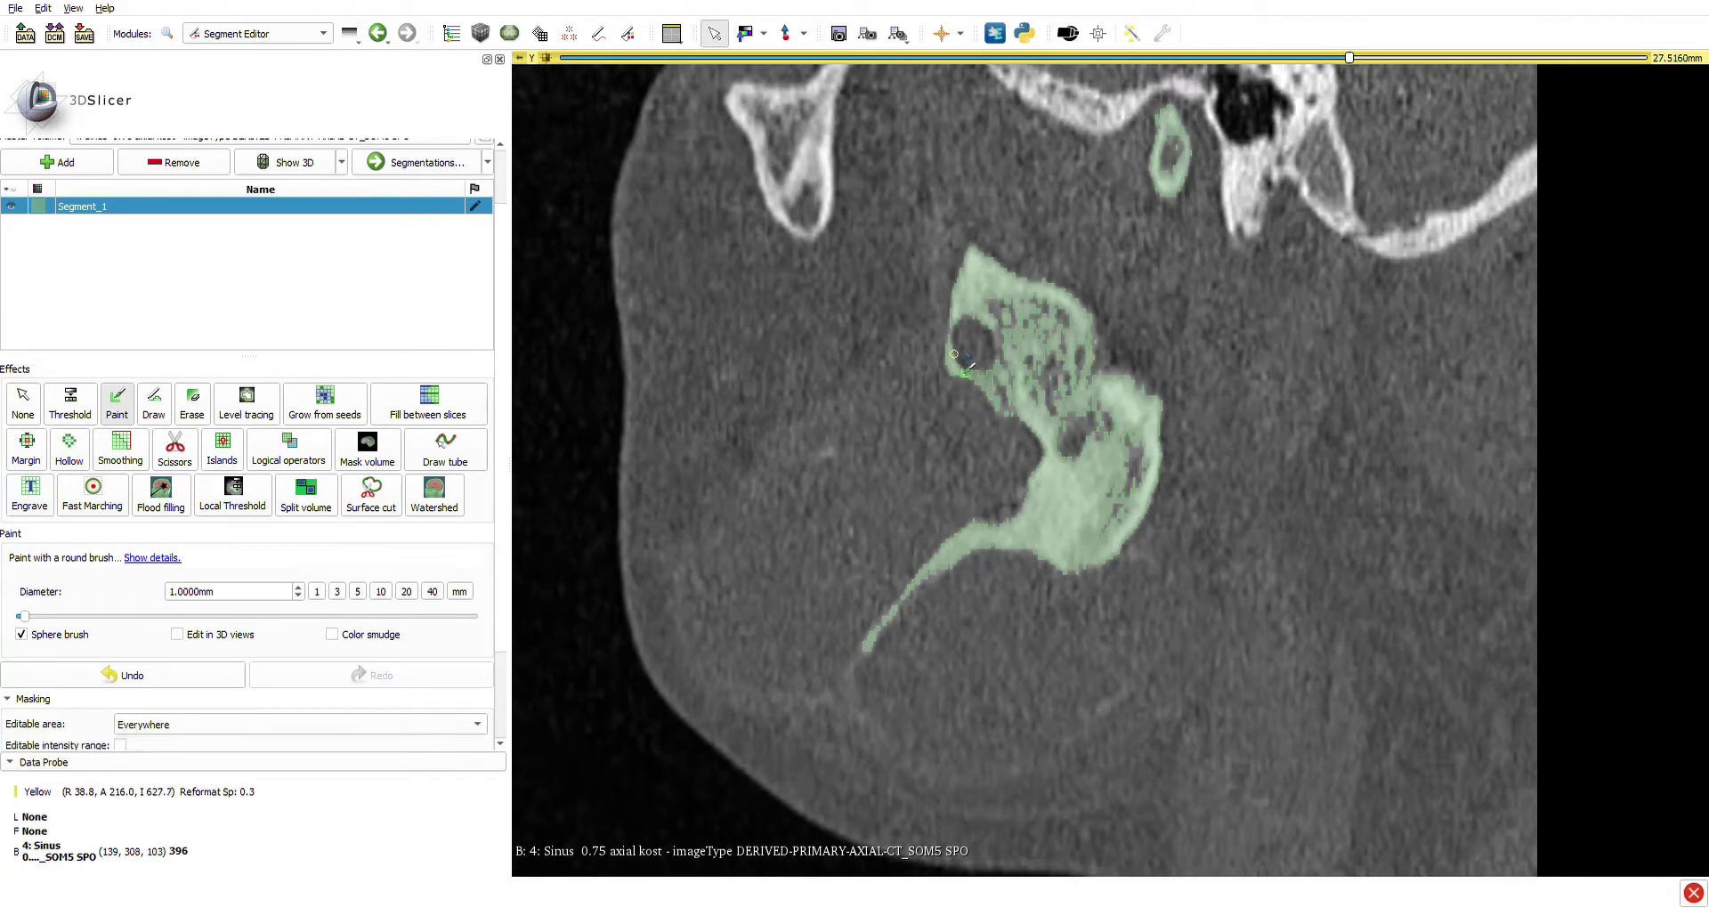
{"action": "scroll", "coordinate": [964, 348], "scroll_direction": "down", "scroll_amount": 2}
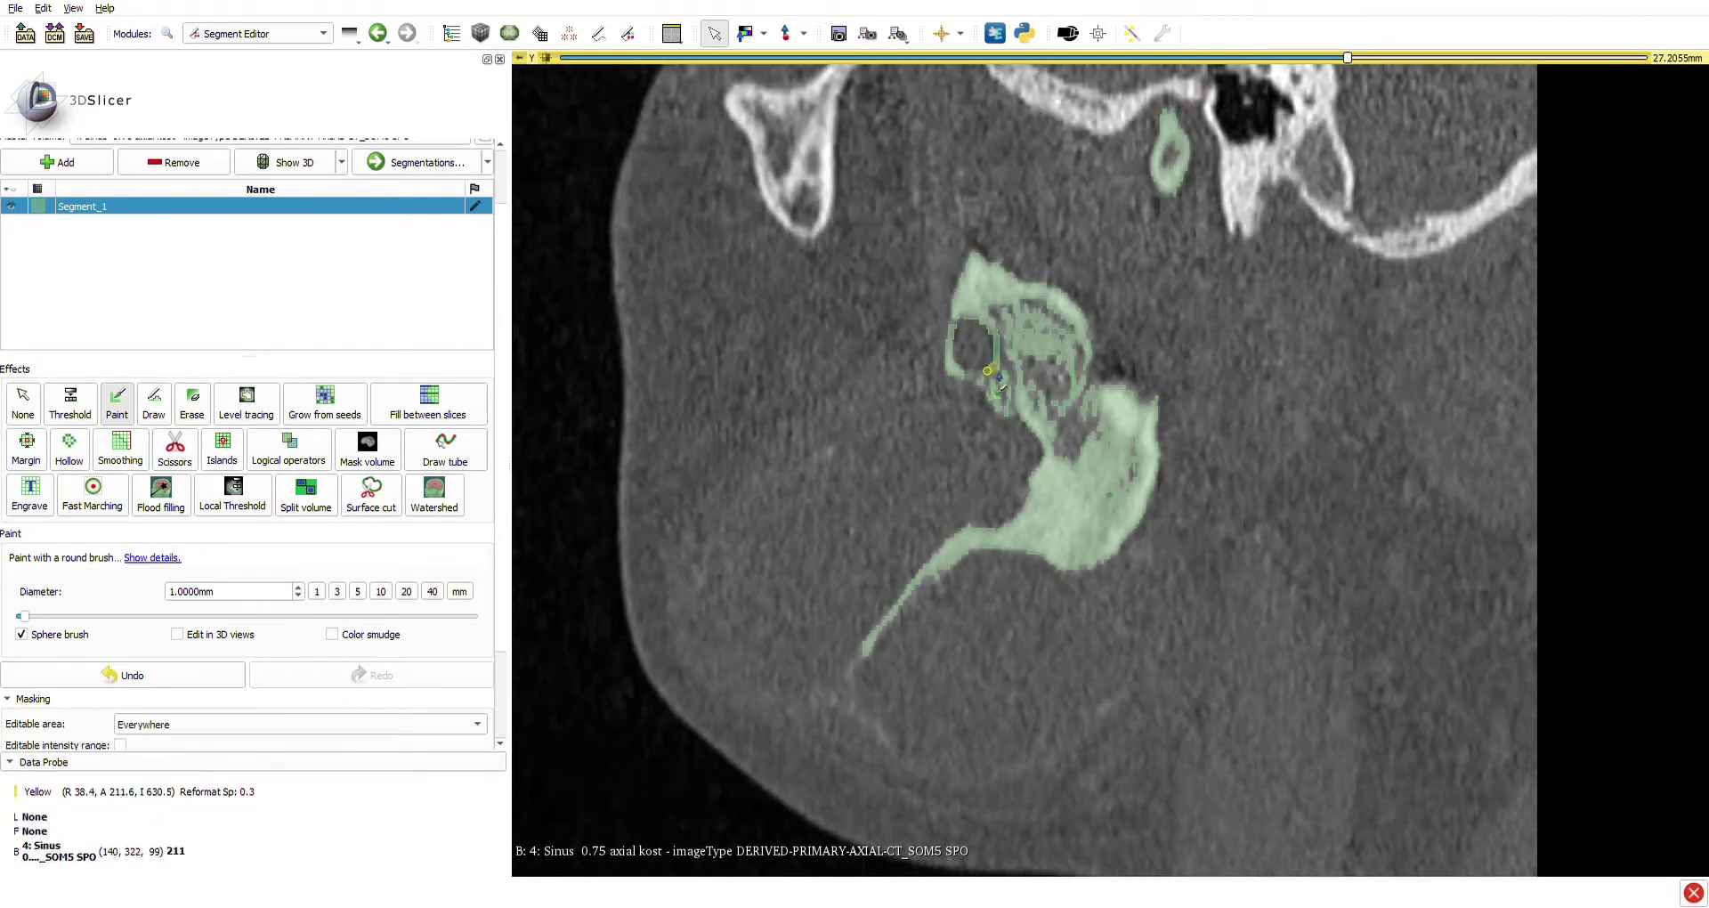
{"action": "scroll", "coordinate": [964, 354], "scroll_direction": "down", "scroll_amount": 8}
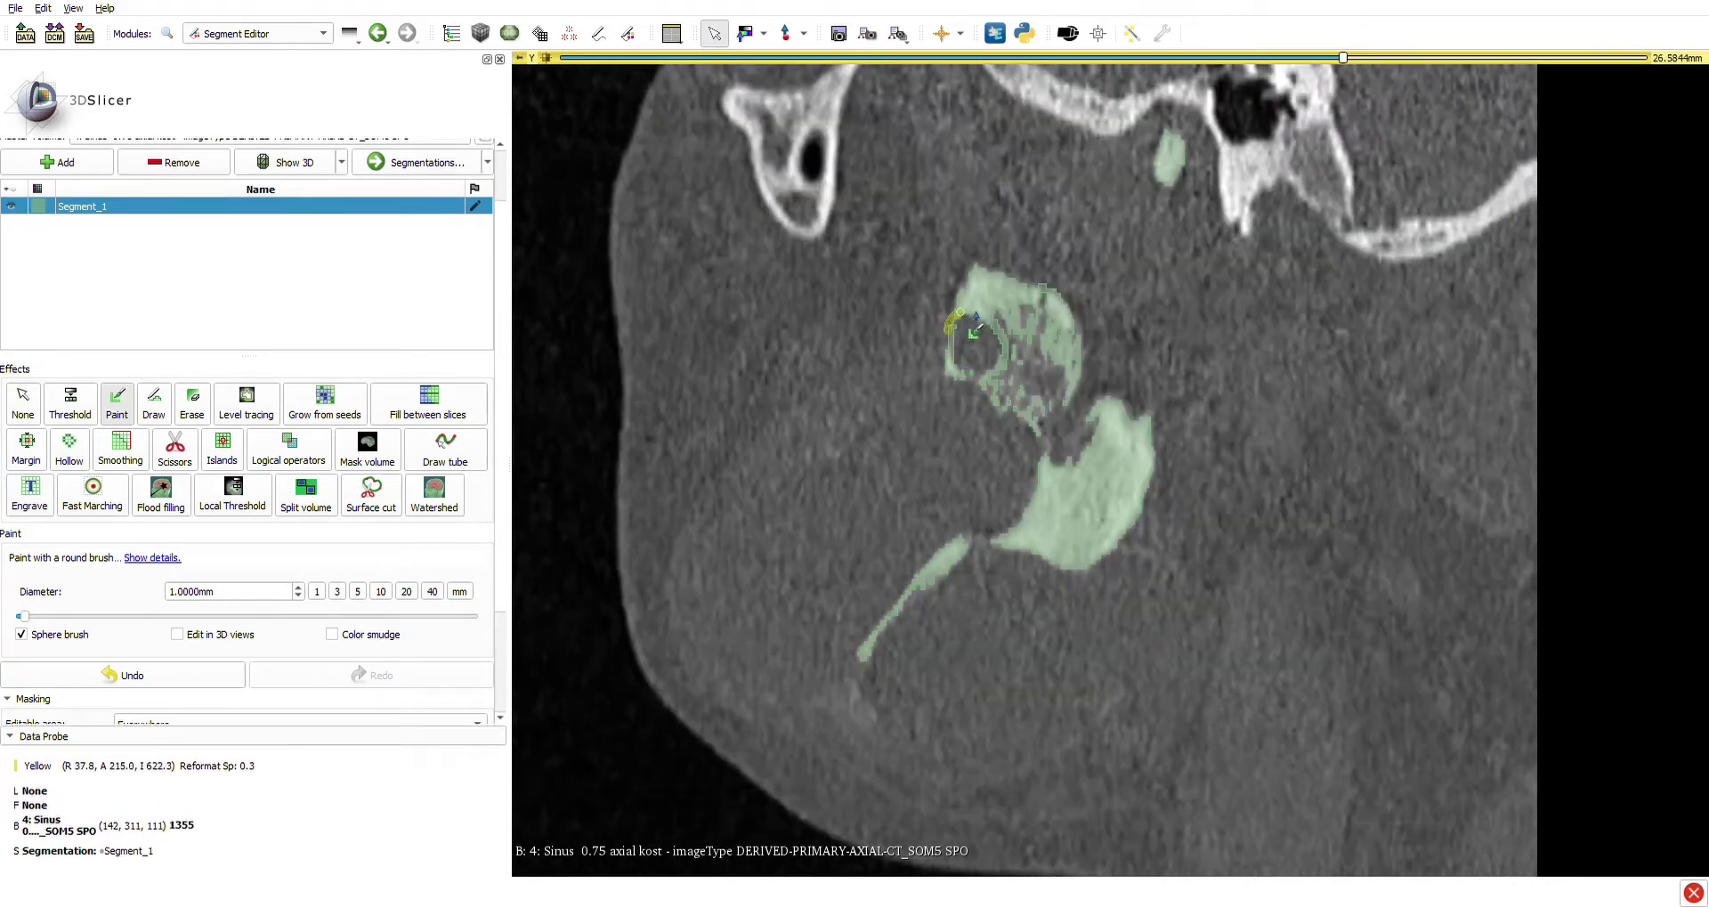
With the sphere brush off, outline the upper bone piece's lower edge at 1 mm on slices 25.7 and 25.3 mm, and fill it at 3 mm.
{"action": "scroll", "coordinate": [961, 356], "scroll_direction": "up", "scroll_amount": 4}
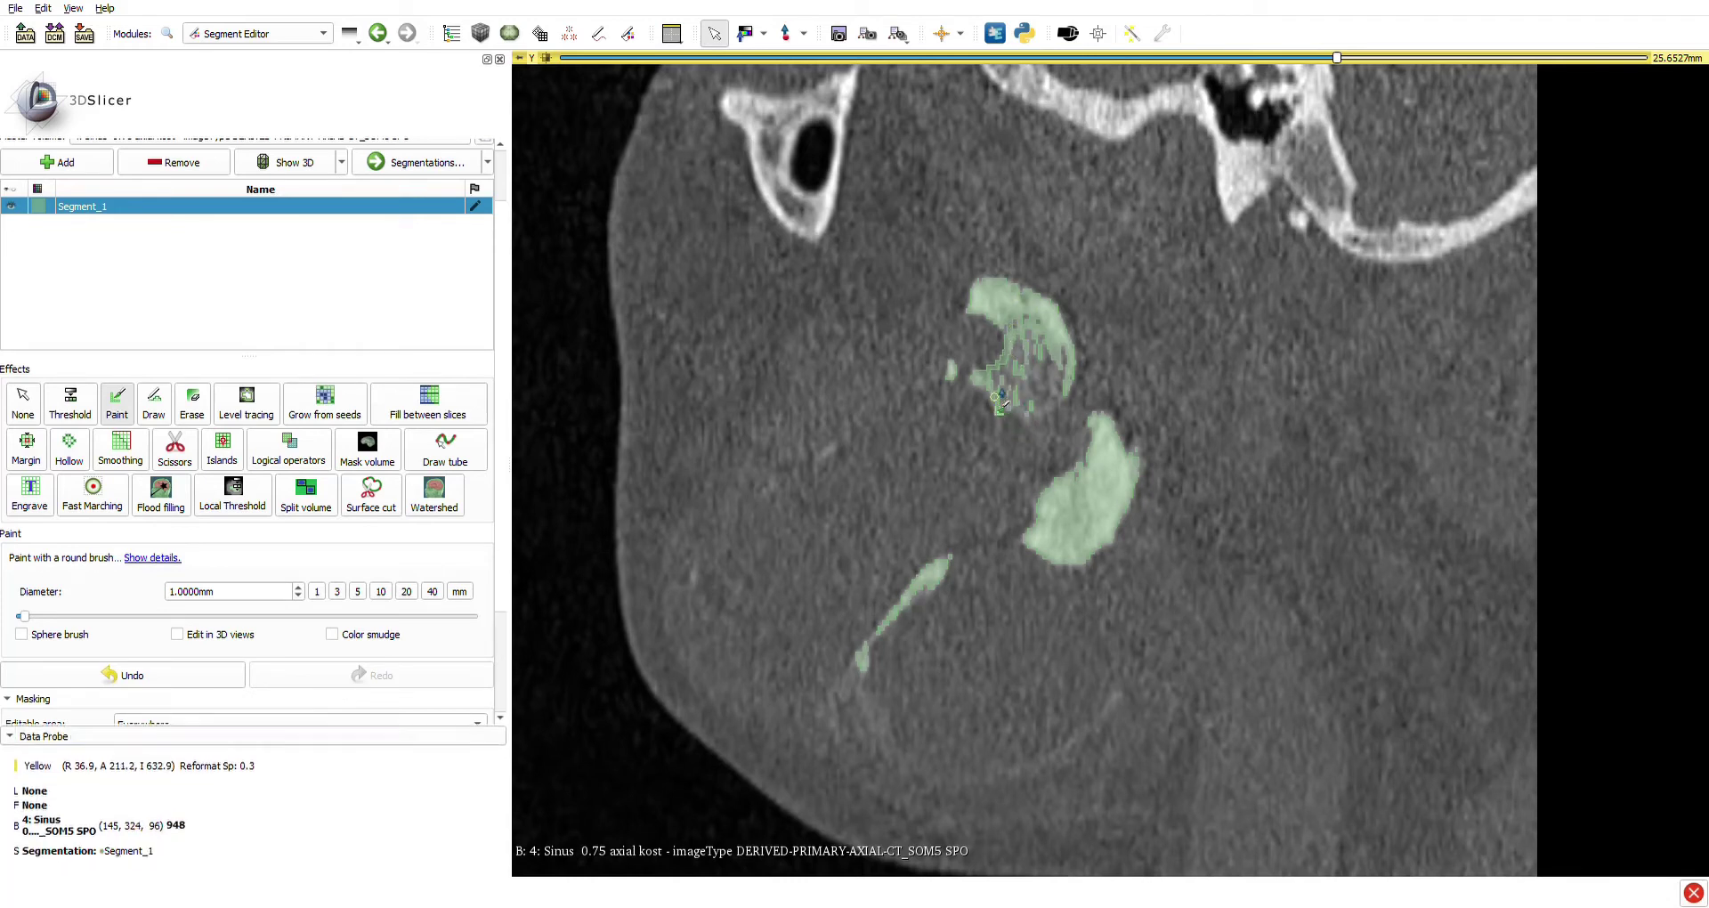
{"action": "left_click_drag", "start_coordinate": [1013, 408], "coordinate": [1062, 391]}
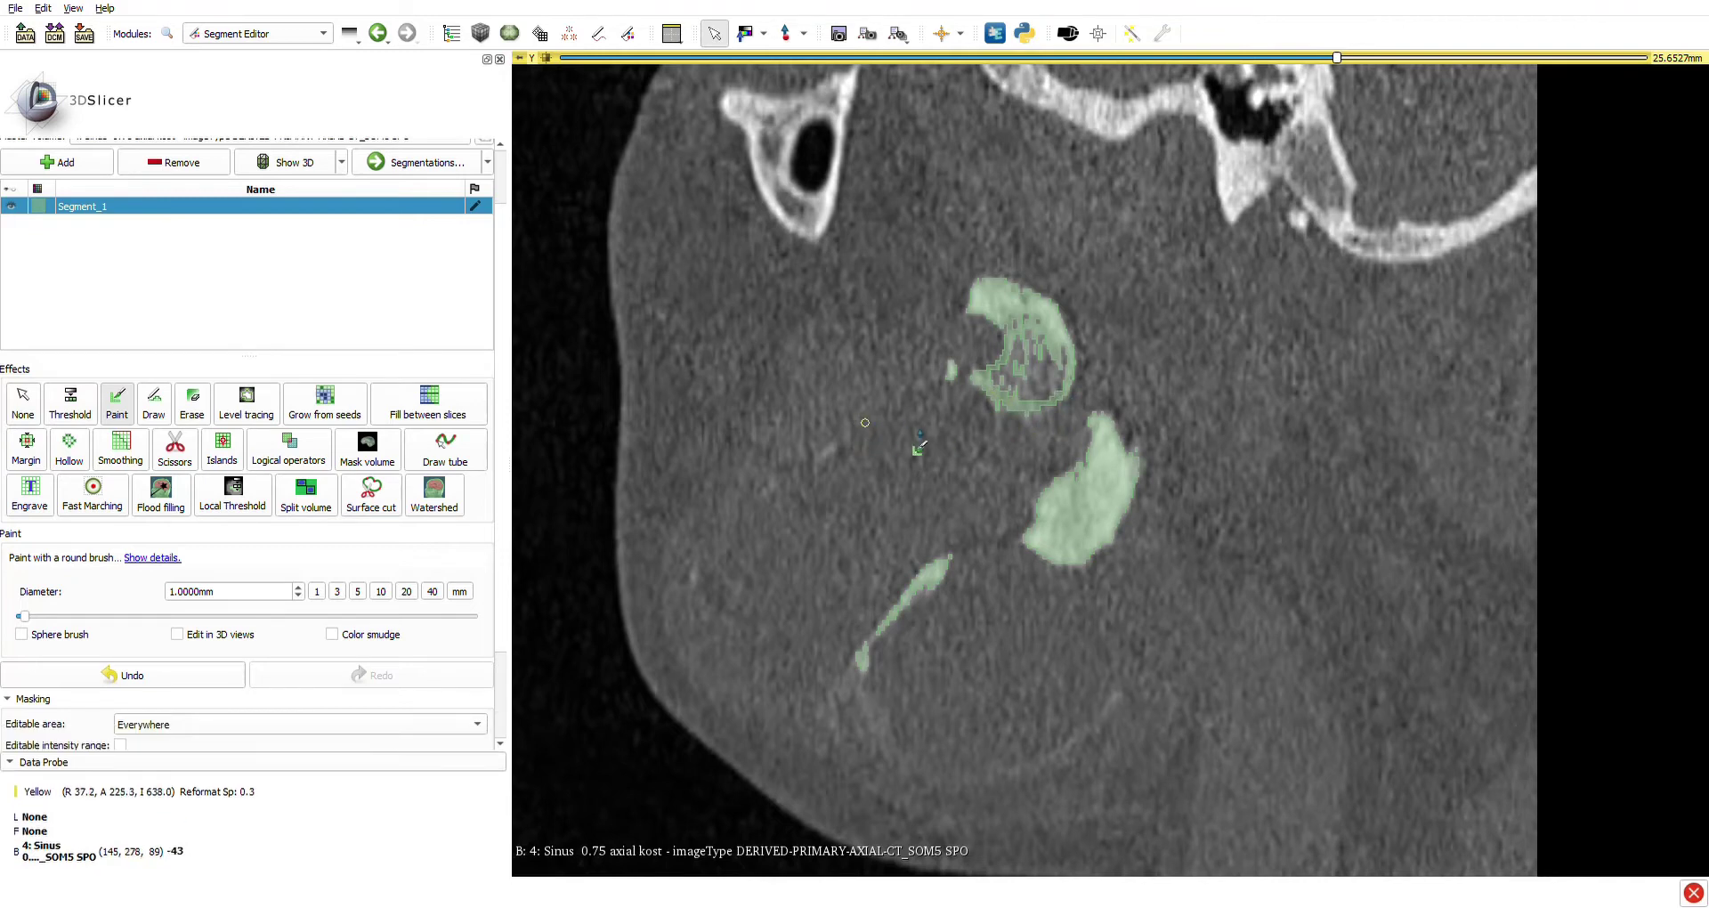
{"action": "scroll", "coordinate": [963, 422], "scroll_direction": "down", "scroll_amount": 1}
{"action": "left_click_drag", "start_coordinate": [988, 388], "coordinate": [1050, 415]}
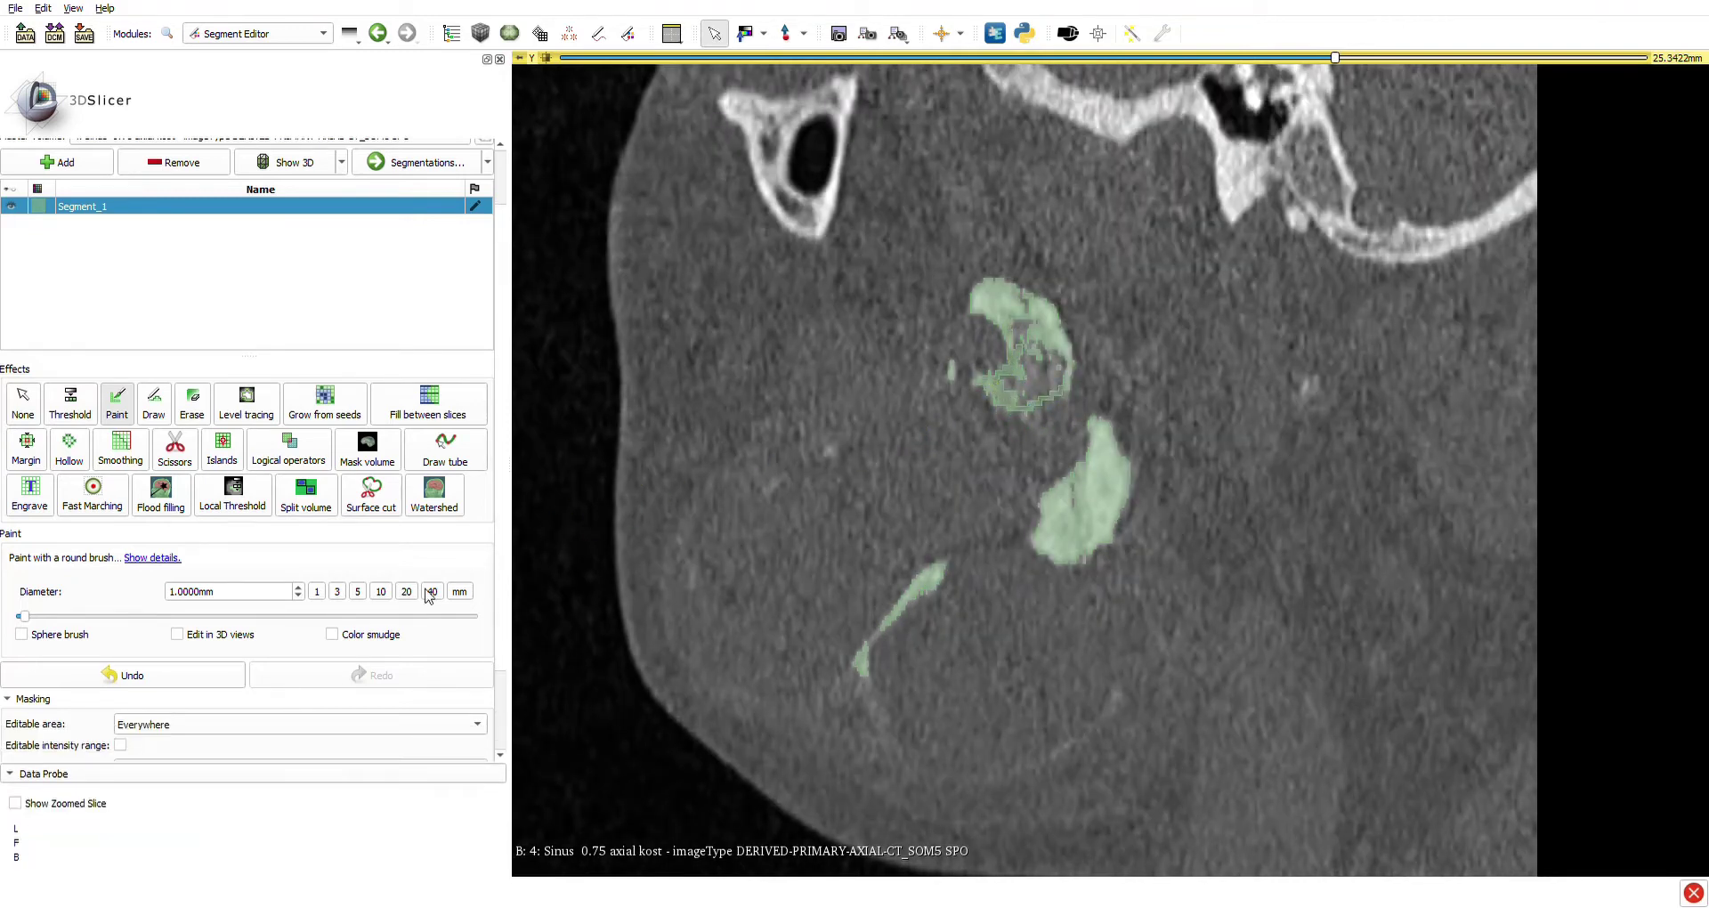
{"action": "left_click", "coordinate": [338, 592]}
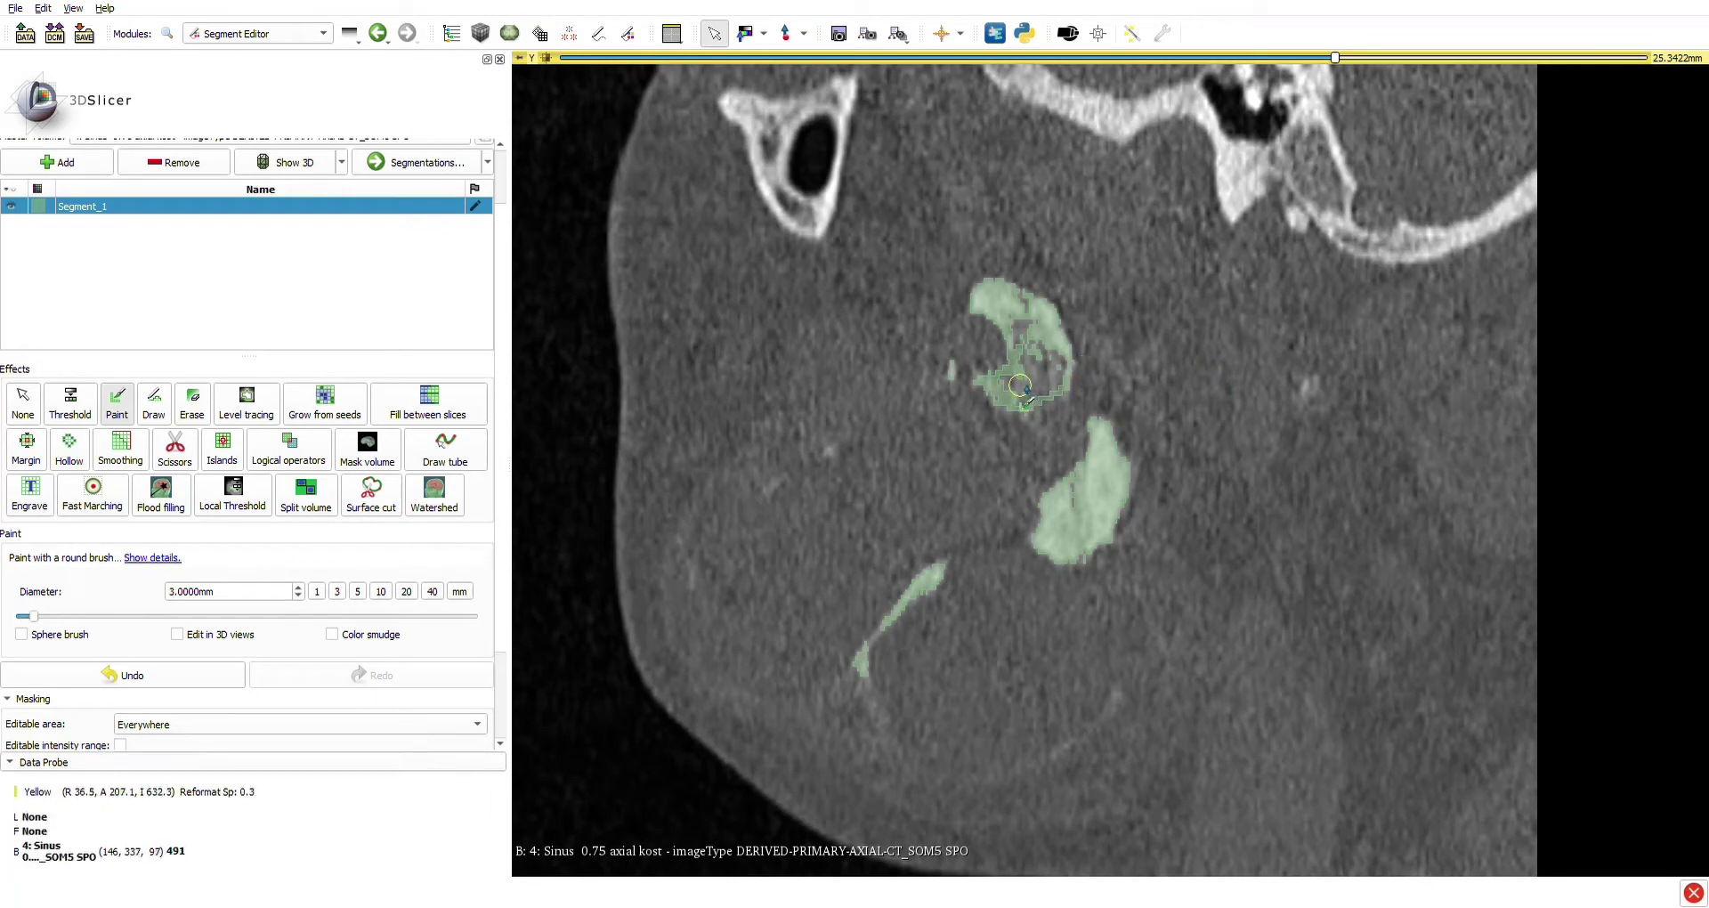
{"action": "mouse_move", "coordinate": [1020, 385]}
{"action": "left_mouse_down"}
{"action": "mouse_move", "coordinate": [999, 388]}
{"action": "mouse_move", "coordinate": [1015, 392]}
{"action": "mouse_move", "coordinate": [1023, 316]}
{"action": "mouse_move", "coordinate": [1015, 363]}
{"action": "mouse_move", "coordinate": [1036, 367]}
{"action": "mouse_move", "coordinate": [1008, 374]}
{"action": "mouse_move", "coordinate": [1026, 332]}
{"action": "mouse_move", "coordinate": [1060, 365]}
{"action": "mouse_move", "coordinate": [1038, 378]}
{"action": "left_mouse_up"}
{"action": "scroll", "coordinate": [1032, 377], "scroll_direction": "down", "scroll_amount": 1}
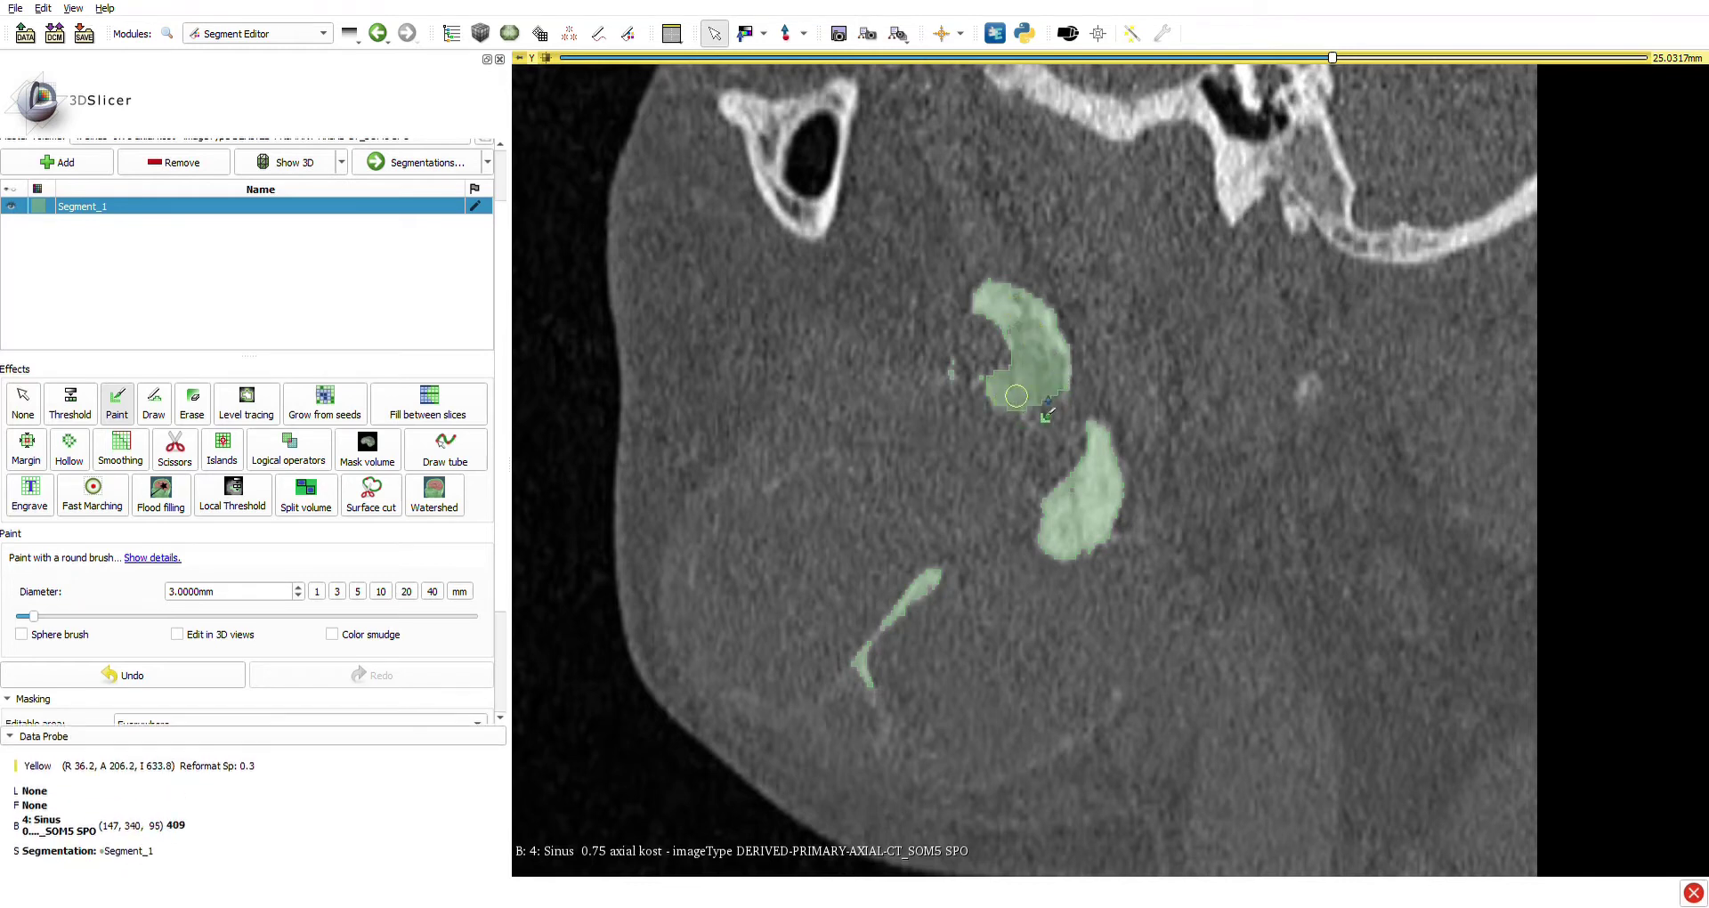
Fill the spongy interior of the upper bone piece with the 3 mm brush, slice by slice, from about 25 to 21.9 mm.
{"action": "scroll", "coordinate": [1022, 311], "scroll_direction": "down", "scroll_amount": 1}
{"action": "mouse_move", "coordinate": [1017, 306]}
{"action": "left_mouse_down"}
{"action": "mouse_move", "coordinate": [1032, 378]}
{"action": "mouse_move", "coordinate": [1048, 374]}
{"action": "mouse_move", "coordinate": [1032, 356]}
{"action": "mouse_move", "coordinate": [1023, 395]}
{"action": "mouse_move", "coordinate": [996, 390]}
{"action": "mouse_move", "coordinate": [1049, 381]}
{"action": "mouse_move", "coordinate": [1001, 388]}
{"action": "mouse_move", "coordinate": [1008, 318]}
{"action": "mouse_move", "coordinate": [1002, 389]}
{"action": "mouse_move", "coordinate": [1039, 383]}
{"action": "mouse_move", "coordinate": [1058, 411]}
{"action": "left_mouse_up"}
{"action": "scroll", "coordinate": [1019, 313], "scroll_direction": "down", "scroll_amount": 1}
{"action": "scroll", "coordinate": [1024, 320], "scroll_direction": "down", "scroll_amount": 1}
{"action": "scroll", "coordinate": [1024, 320], "scroll_direction": "down", "scroll_amount": 1}
{"action": "scroll", "coordinate": [999, 384], "scroll_direction": "down", "scroll_amount": 1}
{"action": "scroll", "coordinate": [990, 388], "scroll_direction": "down", "scroll_amount": 1}
{"action": "scroll", "coordinate": [983, 388], "scroll_direction": "down", "scroll_amount": 1}
{"action": "scroll", "coordinate": [996, 367], "scroll_direction": "down", "scroll_amount": 4}
{"action": "scroll", "coordinate": [988, 389], "scroll_direction": "up", "scroll_amount": 1}
{"action": "left_click_drag", "start_coordinate": [986, 389], "coordinate": [1014, 327]}
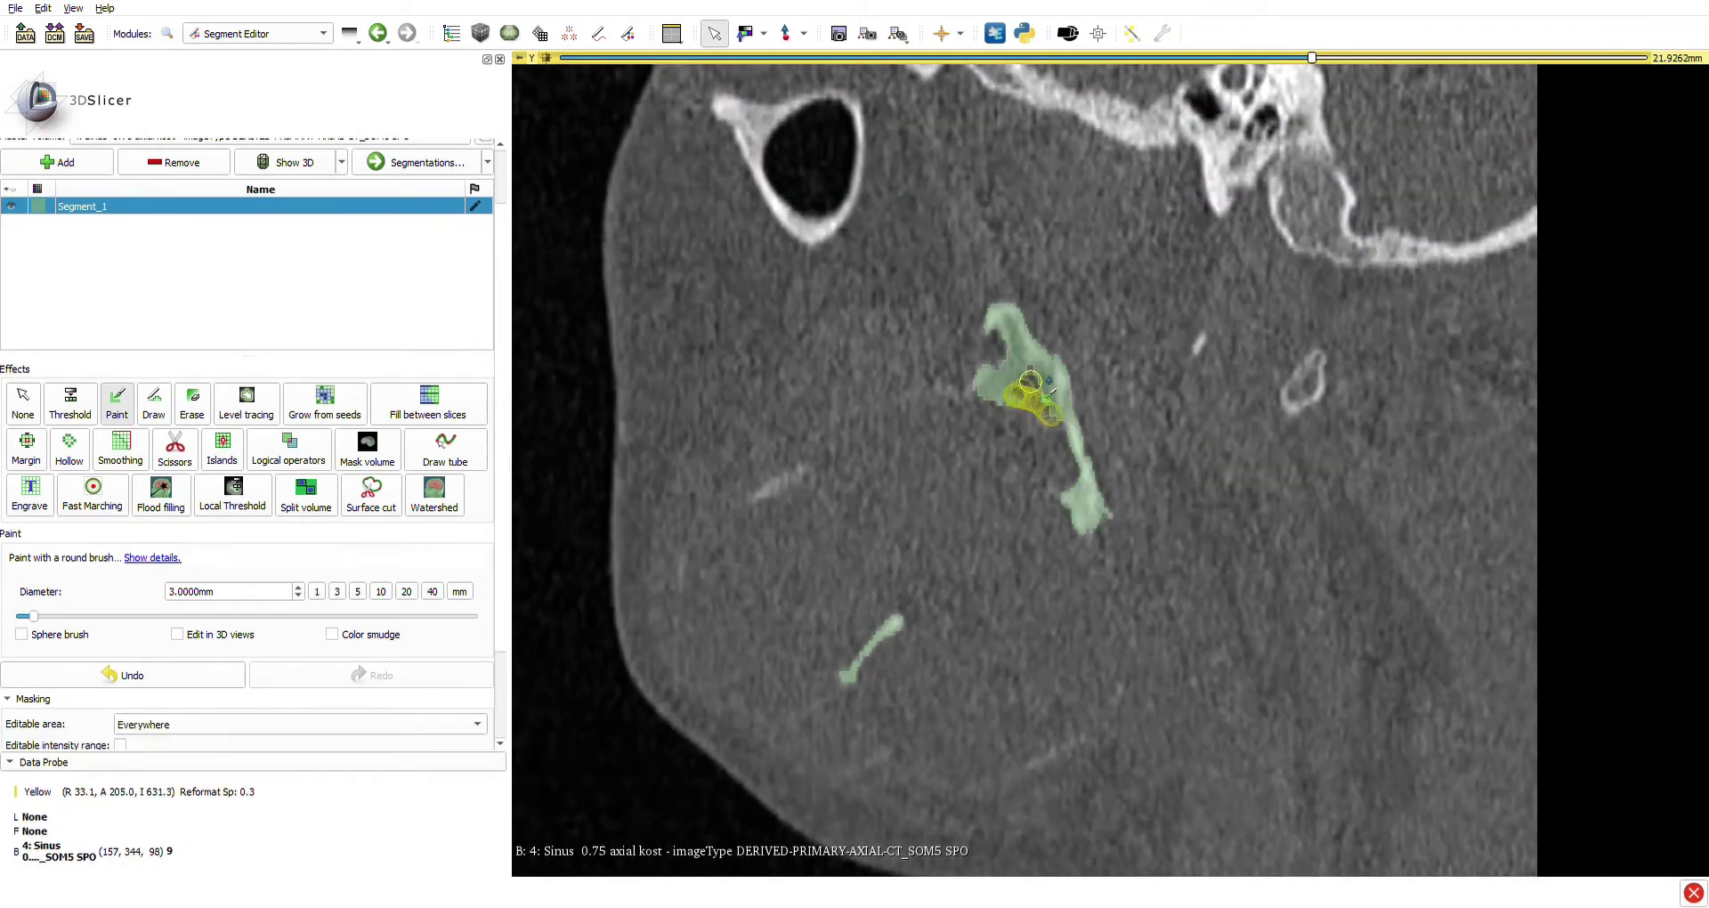
{"action": "left_click_drag", "start_coordinate": [1030, 381], "coordinate": [1033, 383]}
Close the upper bone piece's lower front gap near the 26 mm slice with a 1 mm brush and fill its spongy interior at 3 mm.
{"action": "scroll", "coordinate": [1033, 383], "scroll_direction": "up", "scroll_amount": 1}
{"action": "scroll", "coordinate": [1035, 384], "scroll_direction": "up", "scroll_amount": 1}
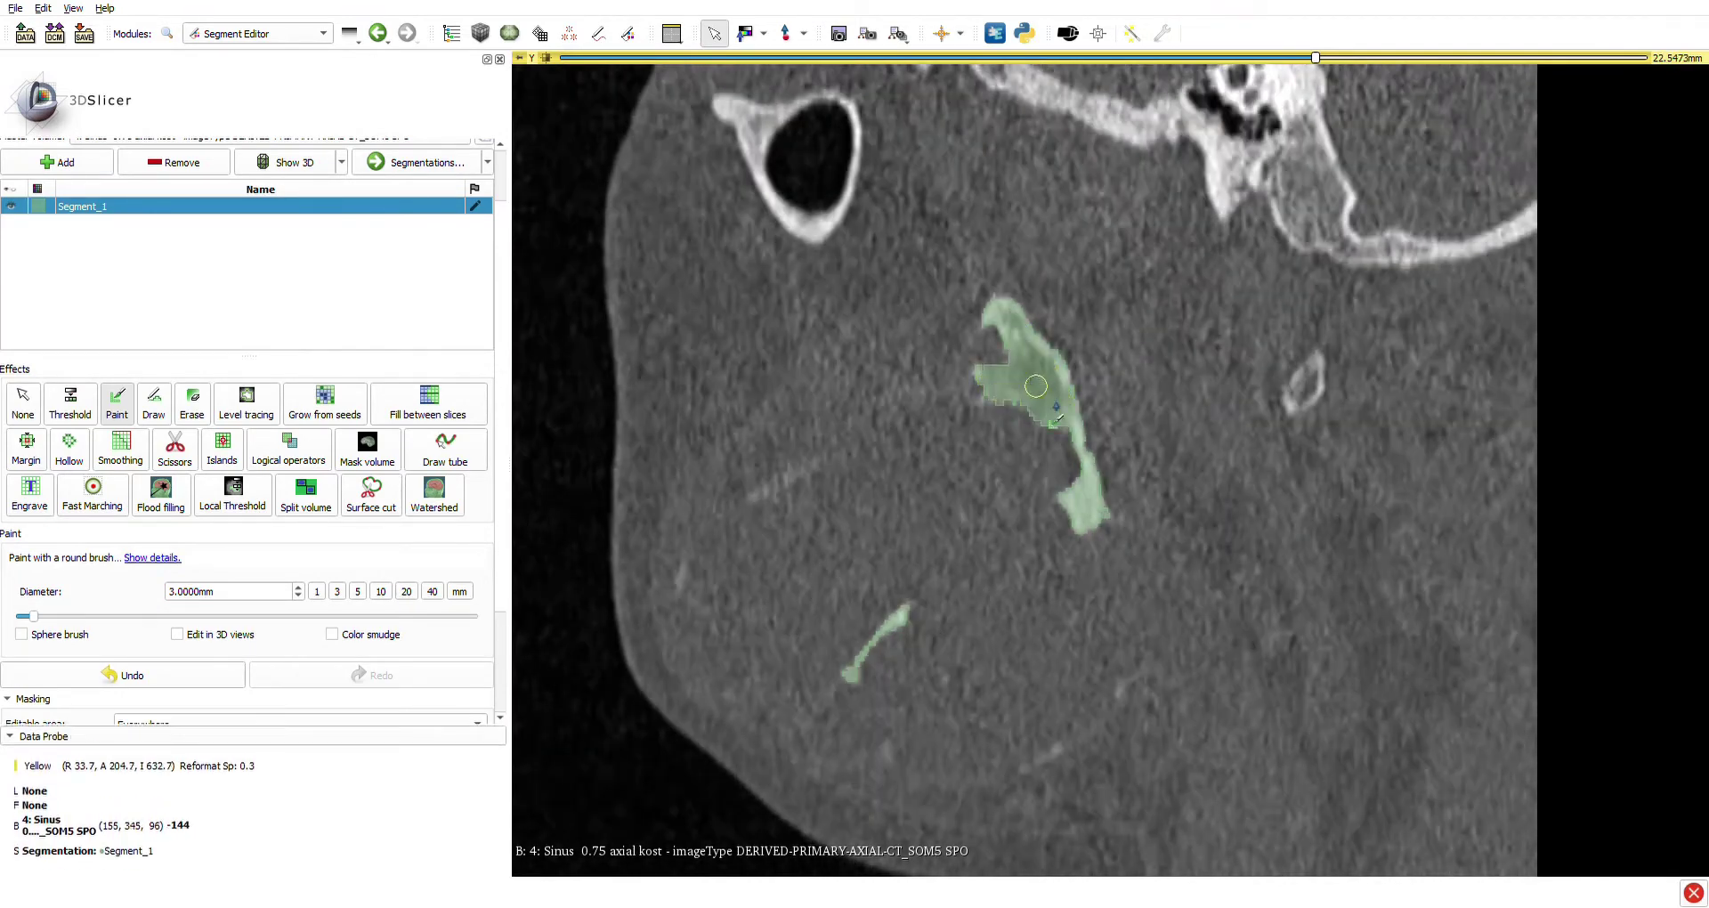
{"action": "scroll", "coordinate": [1035, 385], "scroll_direction": "up", "scroll_amount": 2}
{"action": "left_click", "coordinate": [317, 591]}
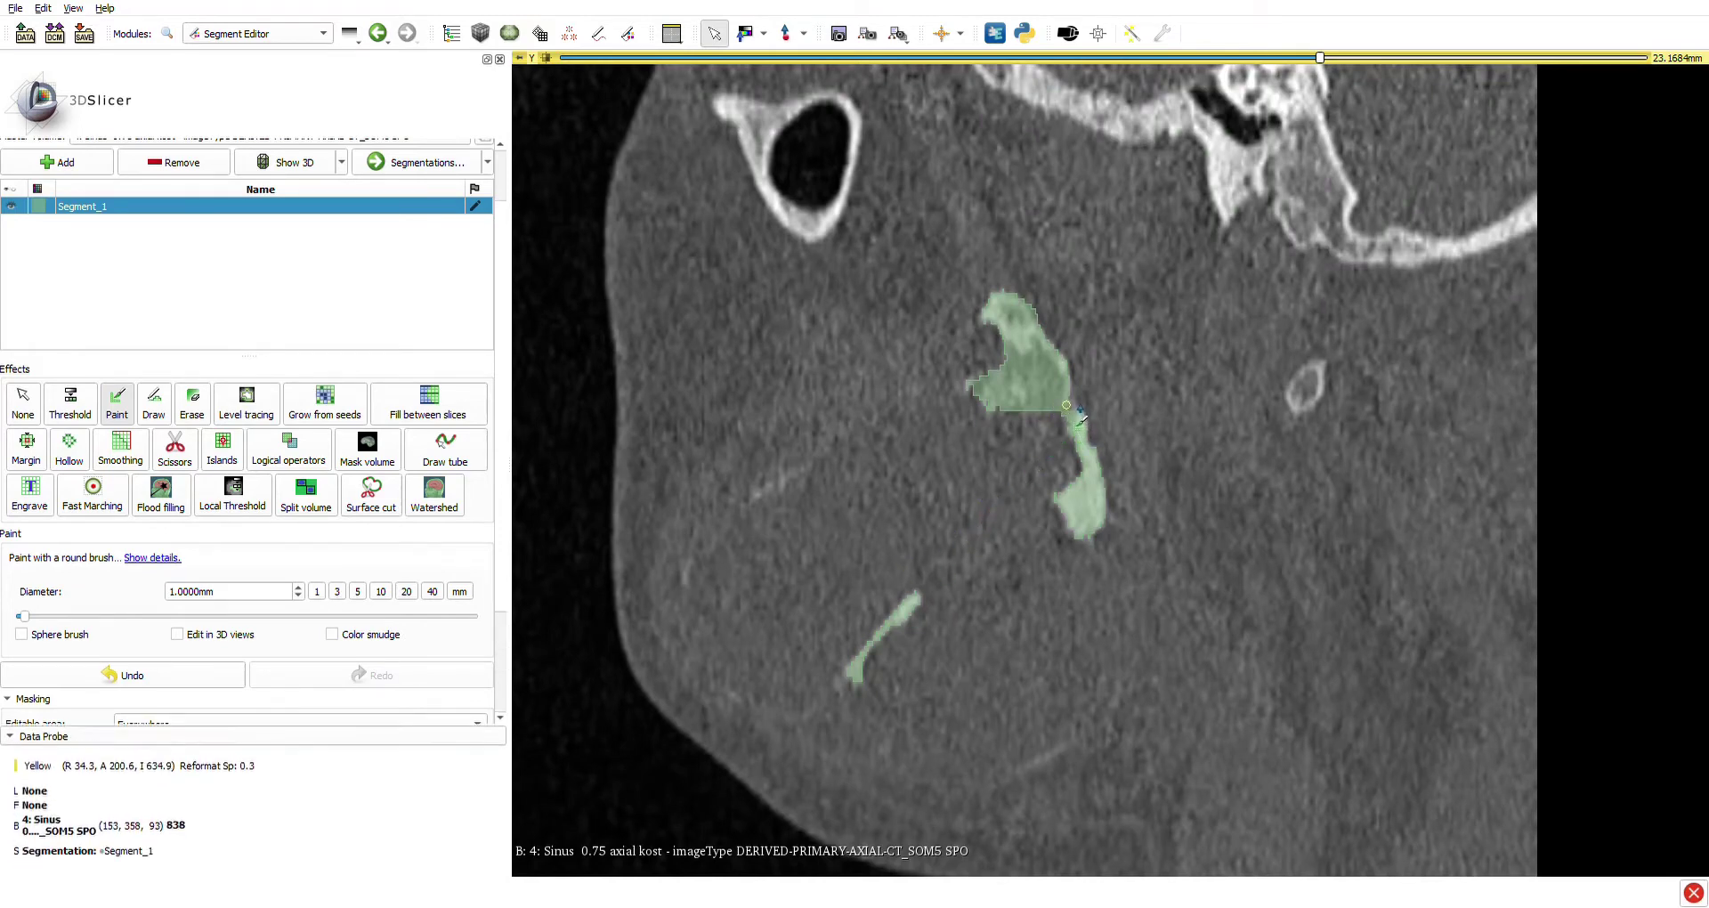
{"action": "scroll", "coordinate": [1083, 416], "scroll_direction": "up", "scroll_amount": 2}
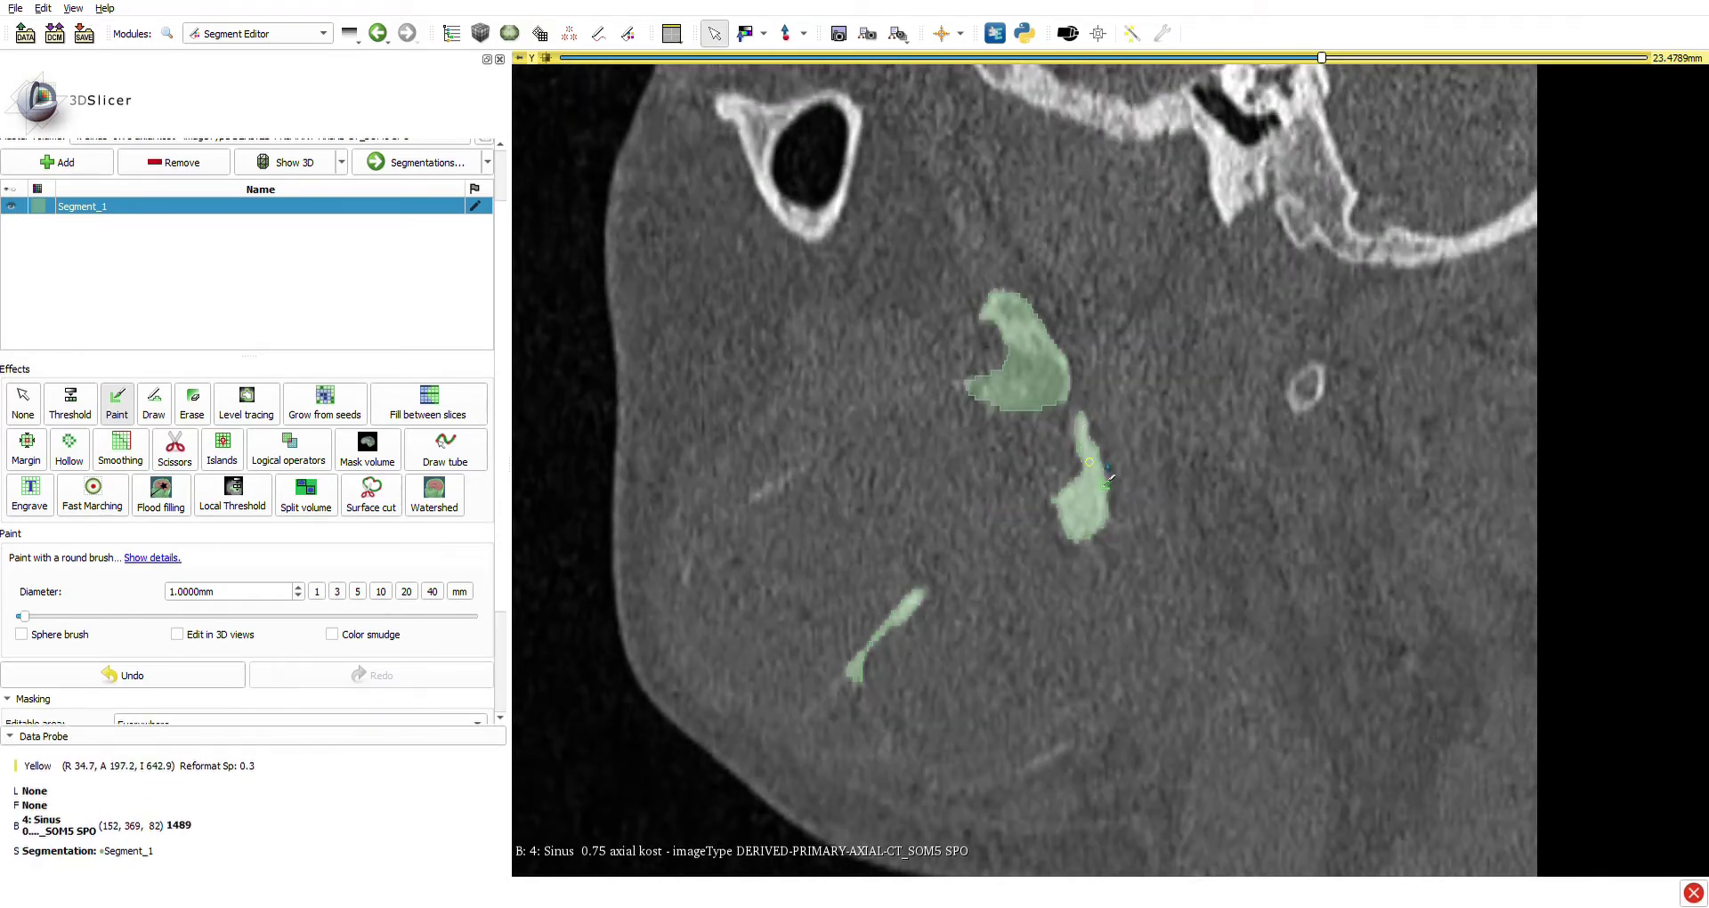
{"action": "scroll", "coordinate": [1117, 481], "scroll_direction": "up", "scroll_amount": 3}
{"action": "scroll", "coordinate": [1117, 485], "scroll_direction": "up", "scroll_amount": 1}
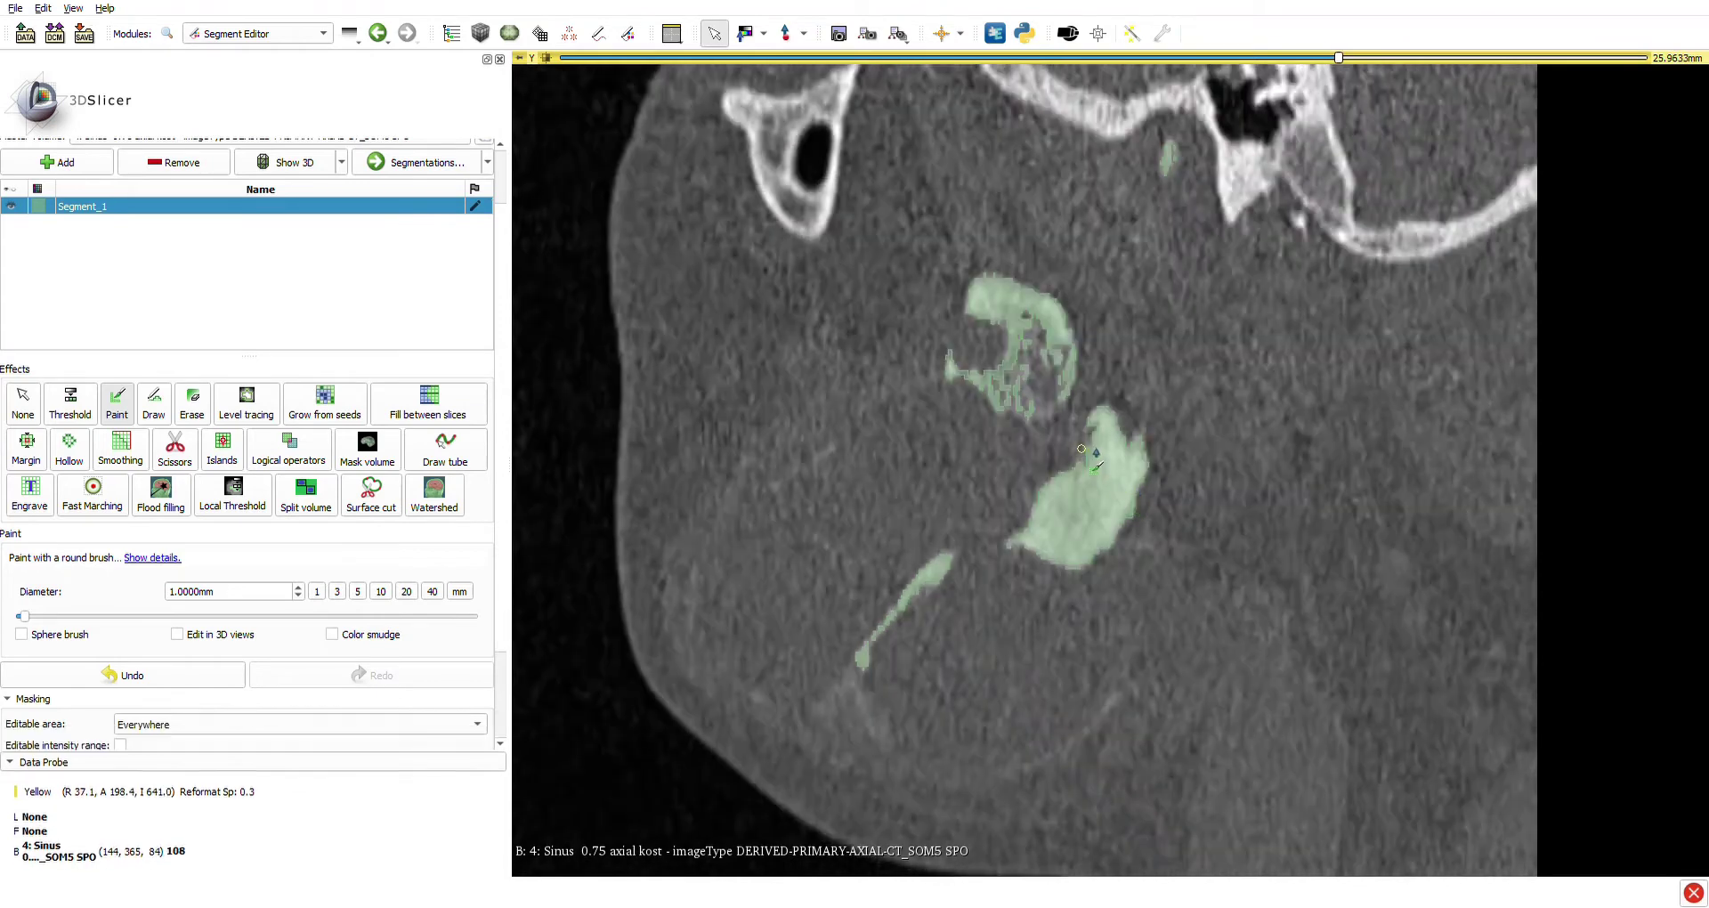
{"action": "scroll", "coordinate": [1100, 467], "scroll_direction": "up", "scroll_amount": 1}
{"action": "scroll", "coordinate": [1081, 451], "scroll_direction": "up", "scroll_amount": 2}
{"action": "mouse_move", "coordinate": [979, 378]}
{"action": "left_mouse_down"}
{"action": "mouse_move", "coordinate": [1004, 404]}
{"action": "mouse_move", "coordinate": [1059, 406]}
{"action": "mouse_move", "coordinate": [1071, 383]}
{"action": "mouse_move", "coordinate": [1026, 340]}
{"action": "left_mouse_up"}
{"action": "left_click", "coordinate": [337, 591]}
{"action": "mouse_move", "coordinate": [1026, 320]}
{"action": "left_mouse_down"}
{"action": "mouse_move", "coordinate": [1059, 347]}
{"action": "mouse_move", "coordinate": [1059, 375]}
{"action": "mouse_move", "coordinate": [1017, 333]}
{"action": "mouse_move", "coordinate": [1042, 333]}
{"action": "mouse_move", "coordinate": [1051, 382]}
{"action": "mouse_move", "coordinate": [1039, 334]}
{"action": "mouse_move", "coordinate": [1065, 398]}
{"action": "mouse_move", "coordinate": [1099, 414]}
{"action": "left_mouse_up"}
With the 3 mm brush, paint below the round cavity on the 27.5 mm slice and the bone's lower front corner on the 21 mm slice.
{"action": "scroll", "coordinate": [994, 377], "scroll_direction": "up", "scroll_amount": 1}
{"action": "scroll", "coordinate": [1014, 327], "scroll_direction": "up", "scroll_amount": 1}
{"action": "scroll", "coordinate": [1037, 356], "scroll_direction": "up", "scroll_amount": 2}
{"action": "scroll", "coordinate": [1108, 436], "scroll_direction": "up", "scroll_amount": 2}
{"action": "scroll", "coordinate": [1110, 448], "scroll_direction": "up", "scroll_amount": 3}
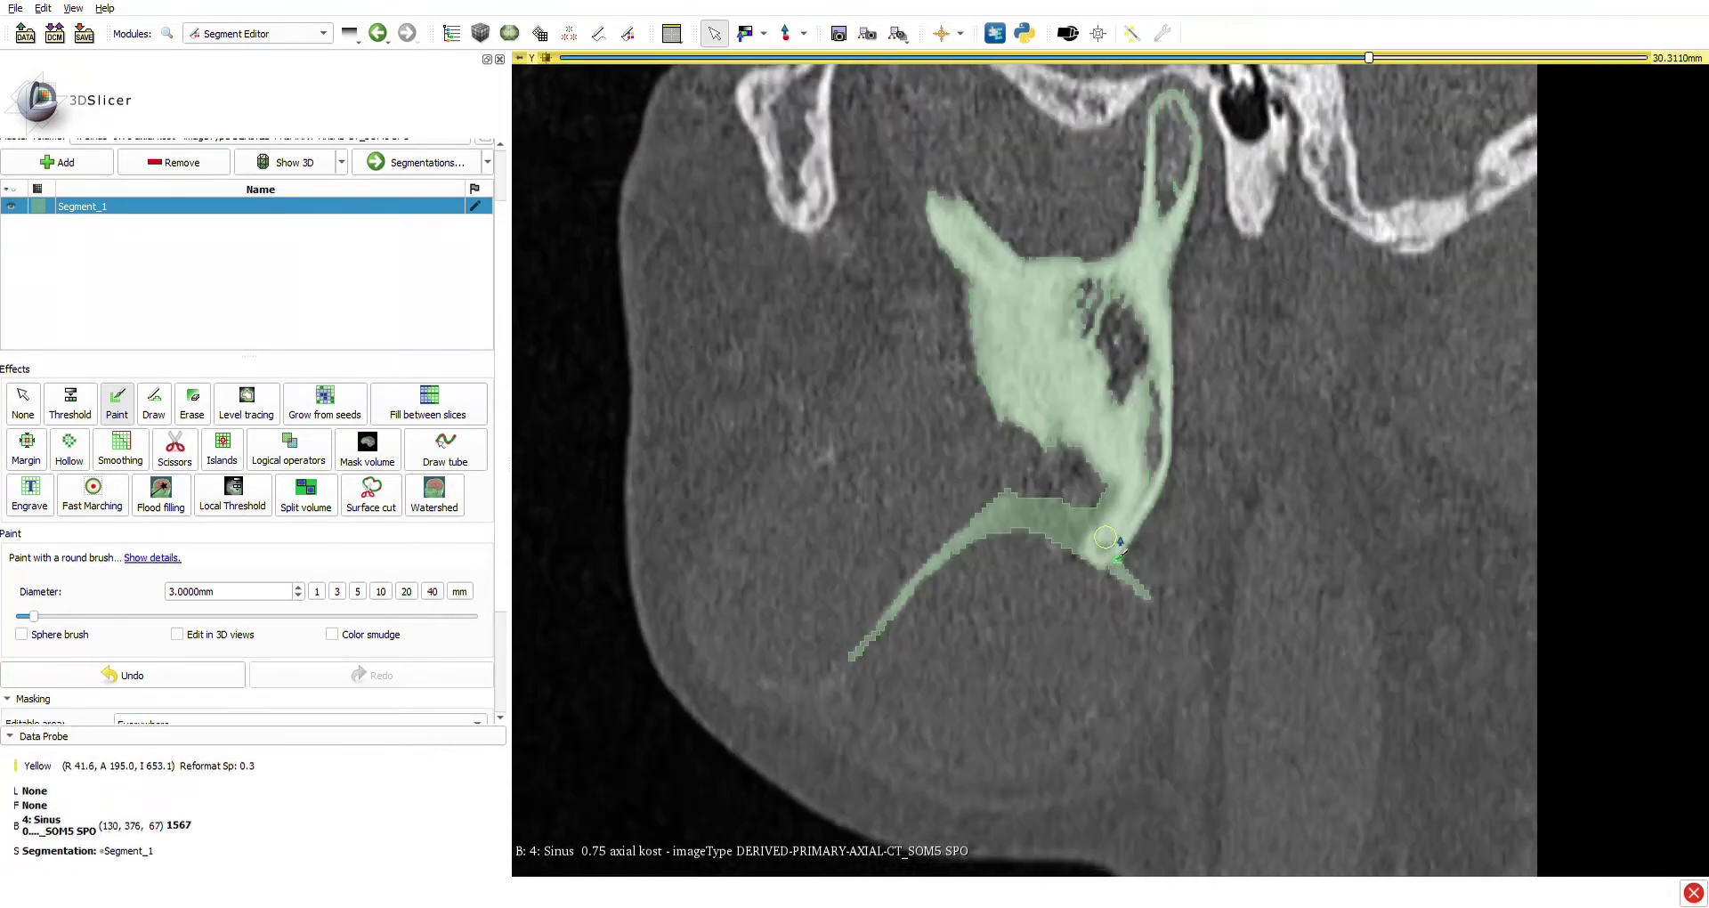
{"action": "scroll", "coordinate": [1085, 404], "scroll_direction": "down", "scroll_amount": 3}
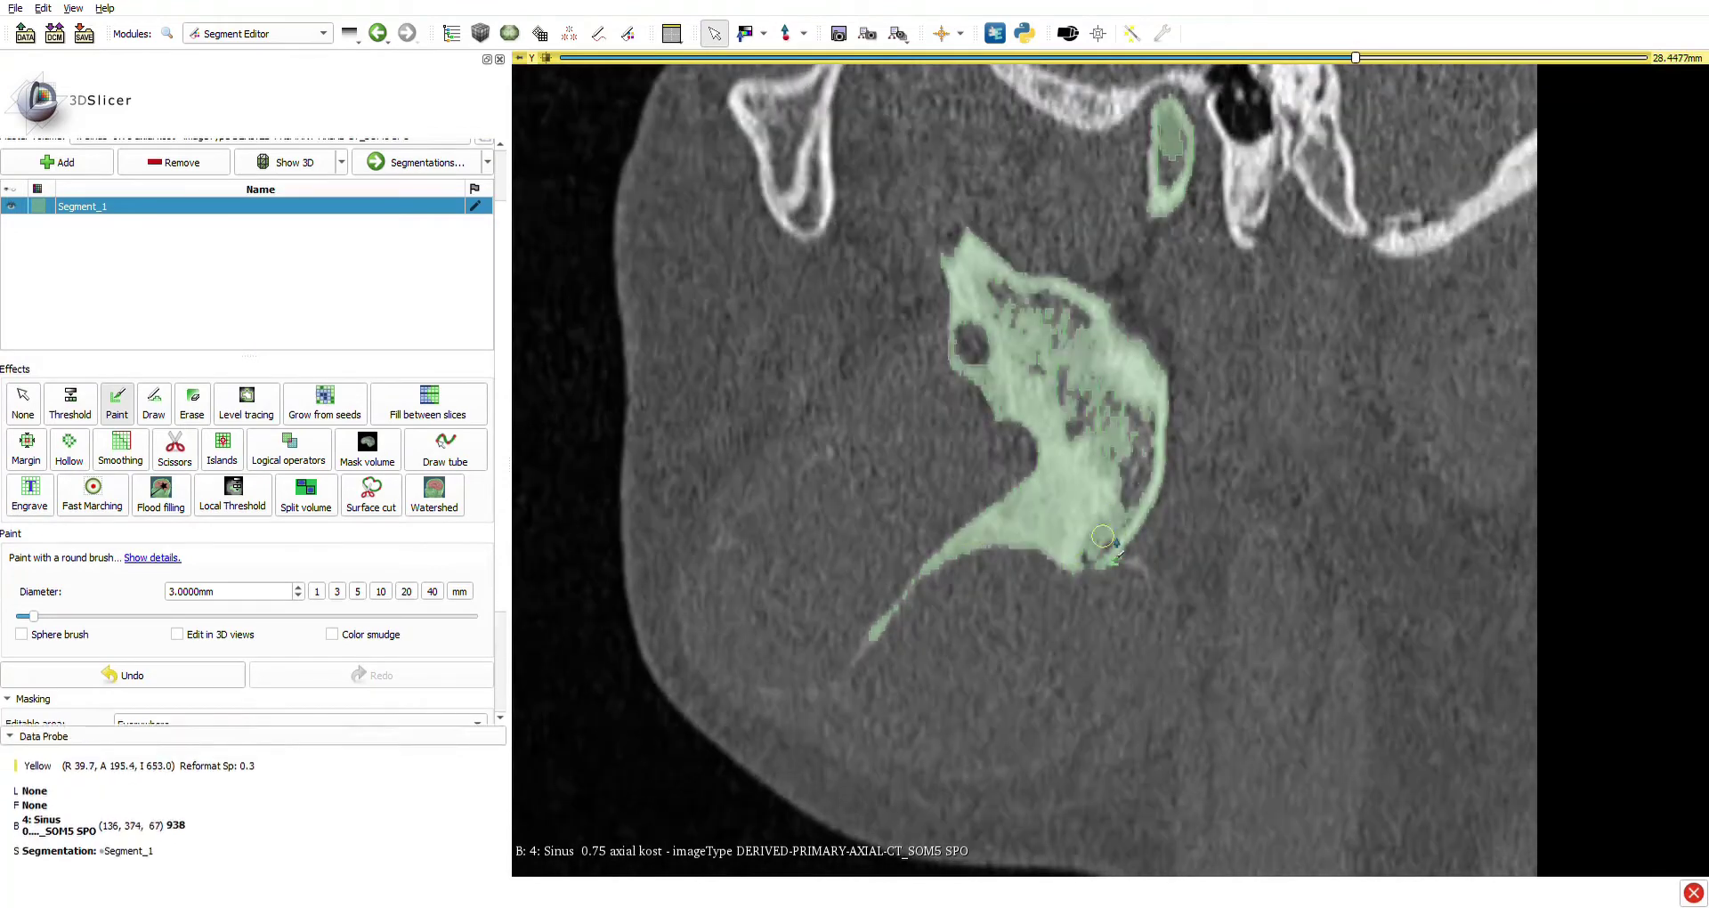
{"action": "scroll", "coordinate": [1014, 383], "scroll_direction": "down", "scroll_amount": 2}
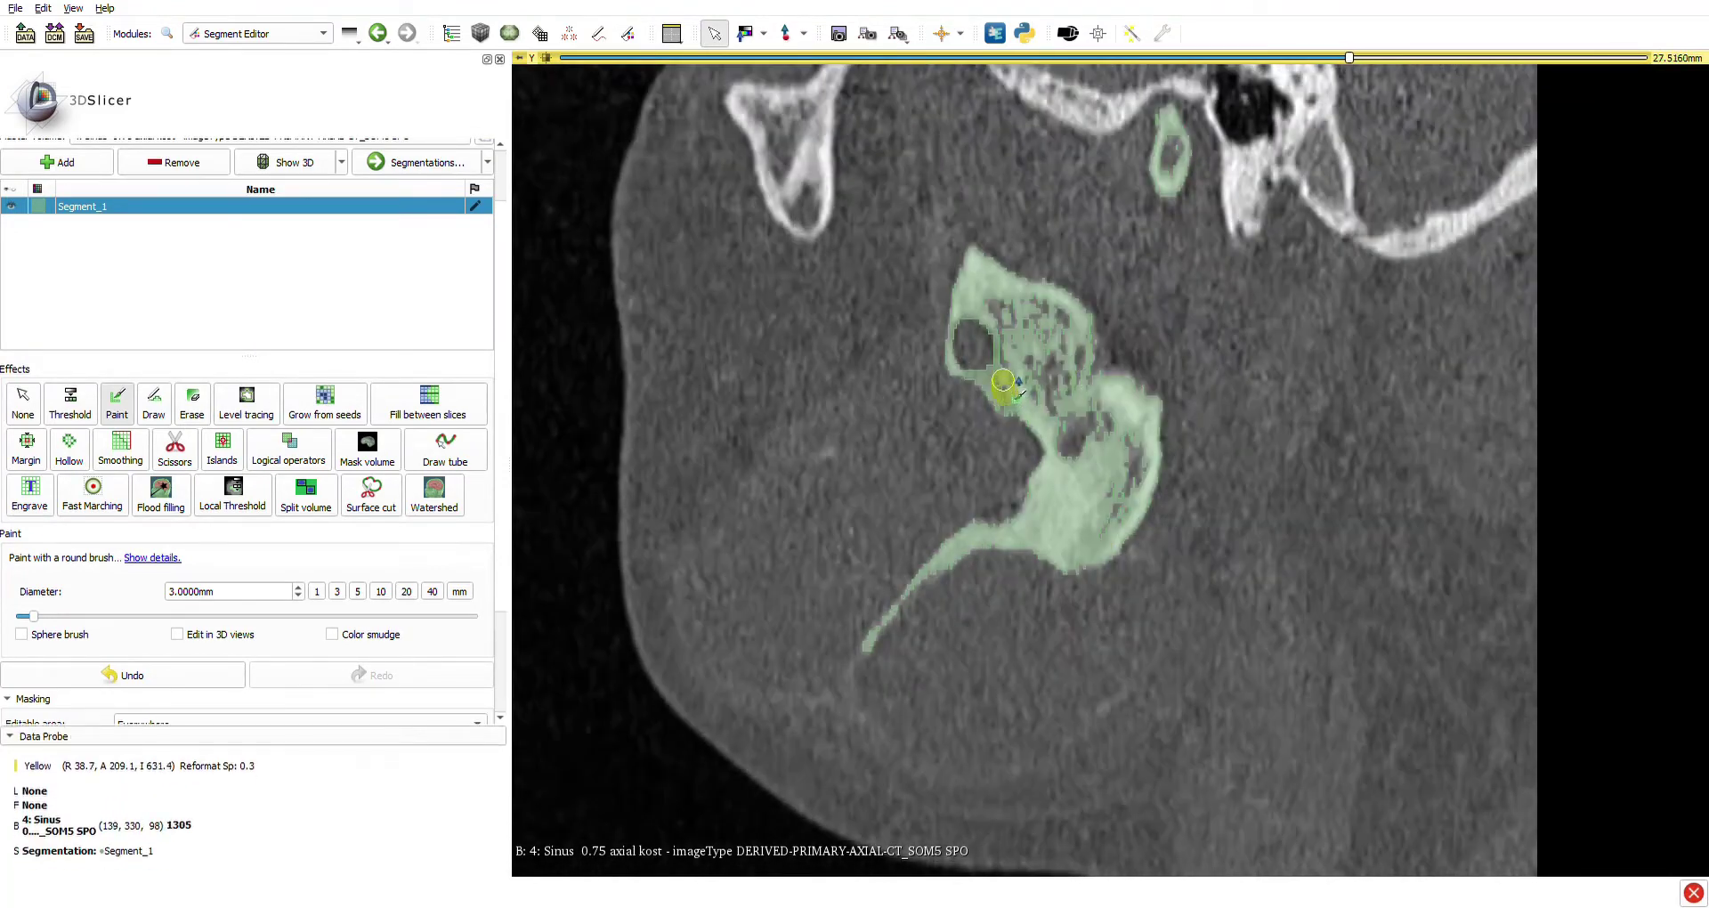
{"action": "scroll", "coordinate": [1052, 362], "scroll_direction": "down", "scroll_amount": 20}
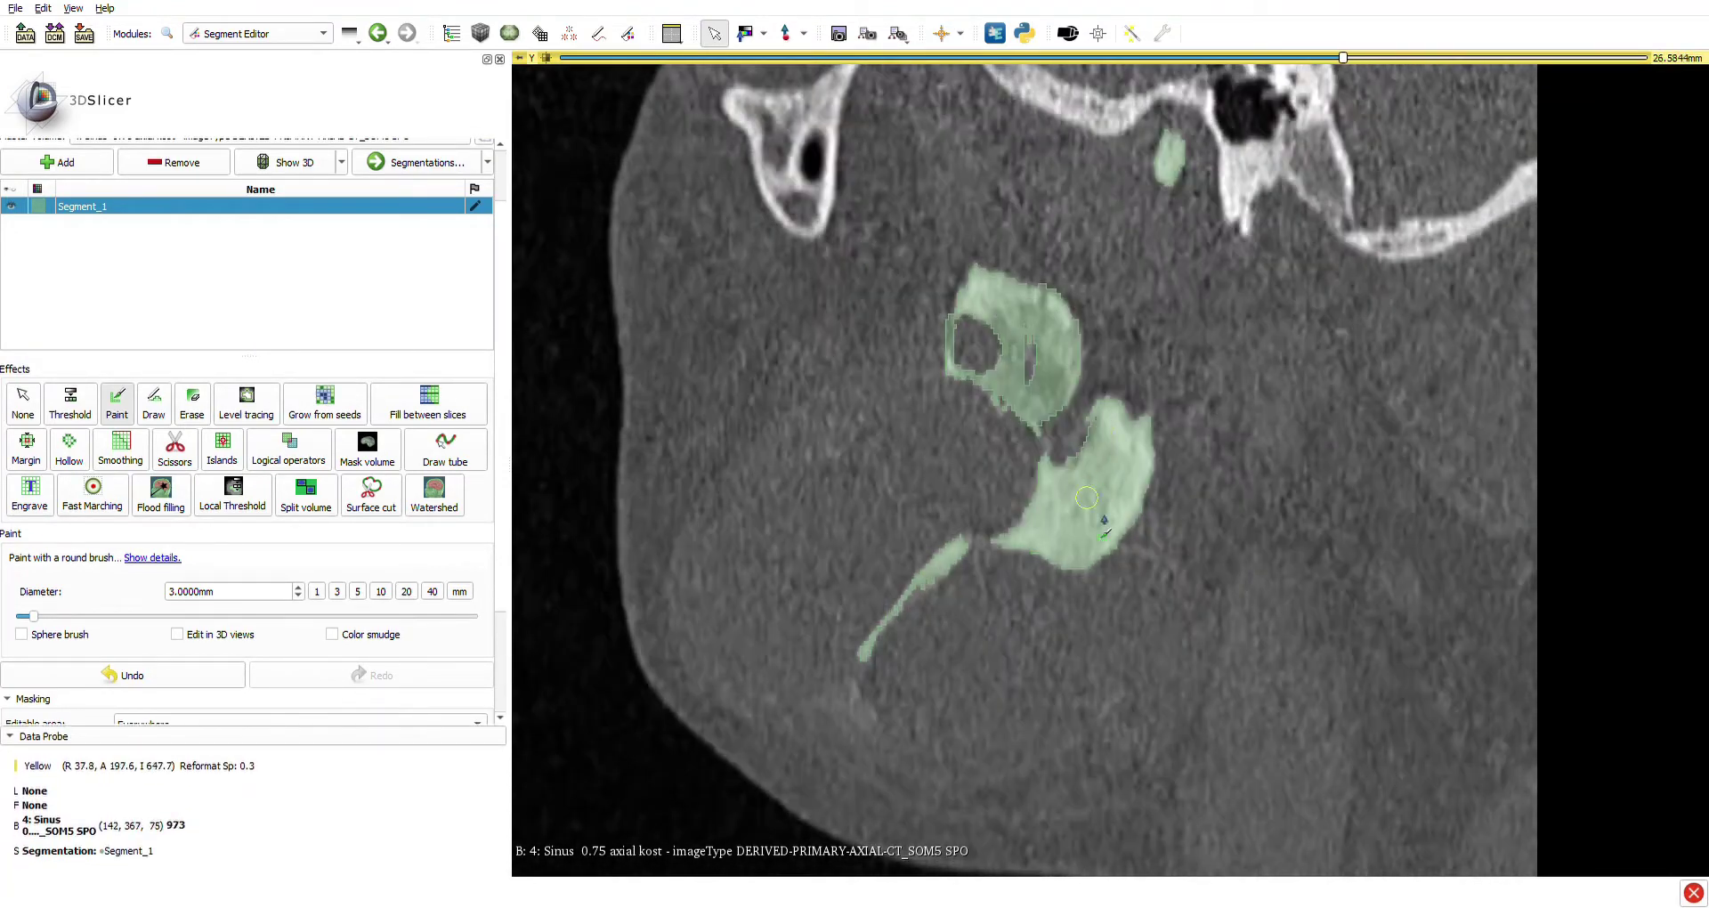
{"action": "scroll", "coordinate": [1127, 428], "scroll_direction": "up", "scroll_amount": 3}
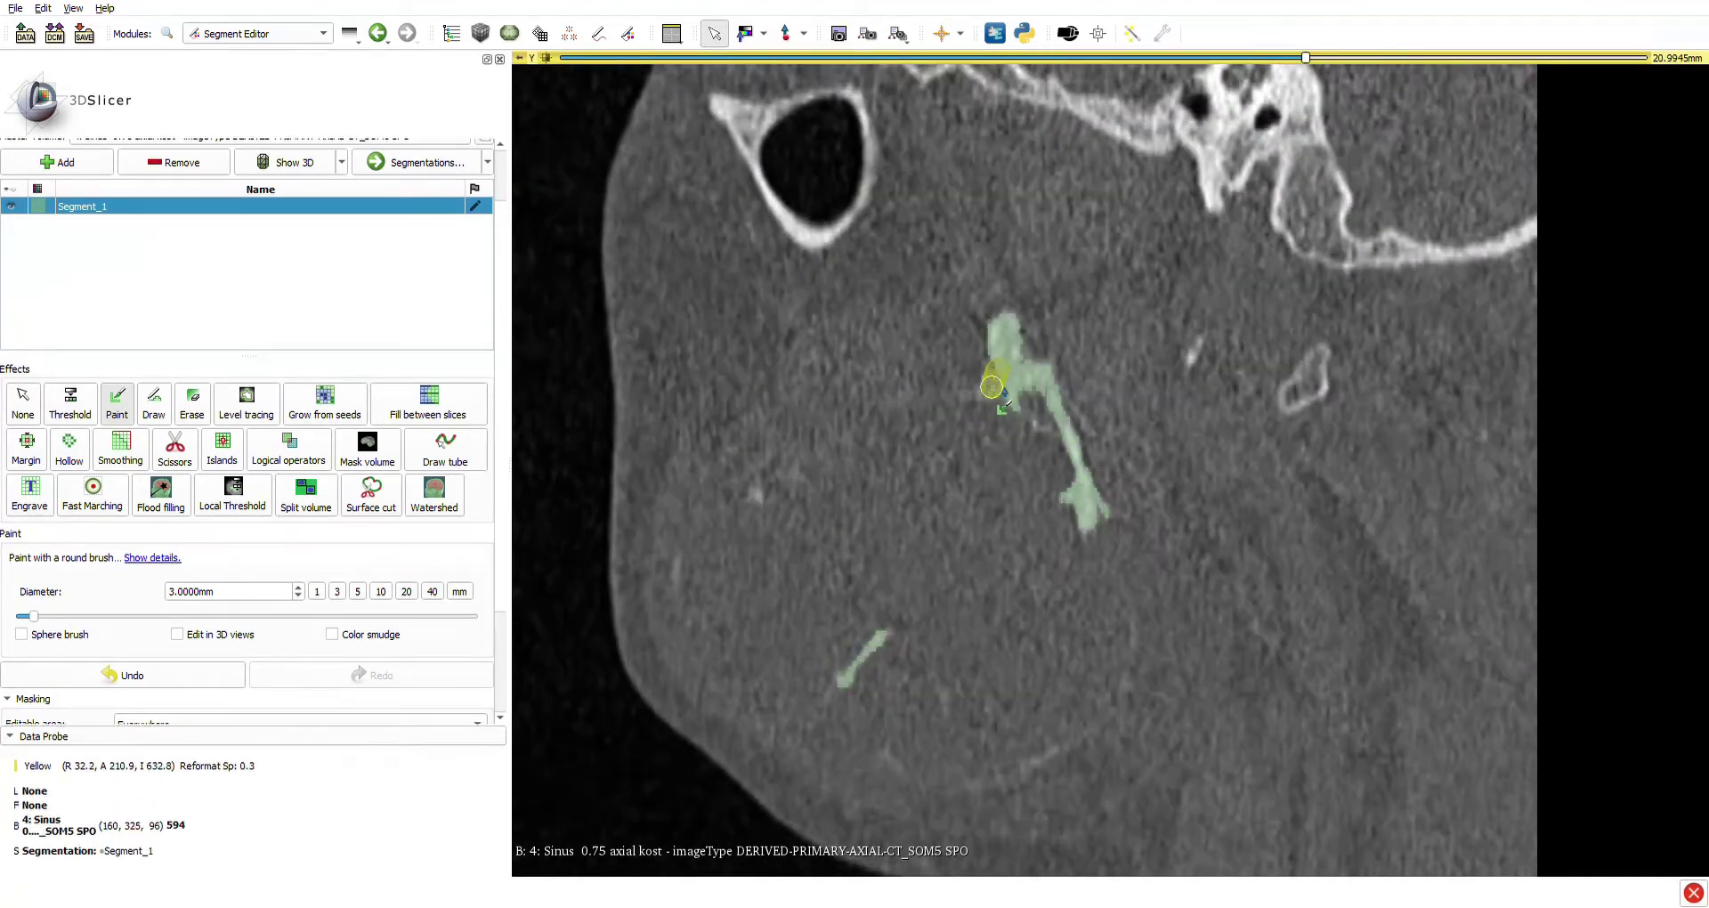
{"action": "scroll", "coordinate": [1008, 392], "scroll_direction": "down", "scroll_amount": 3}
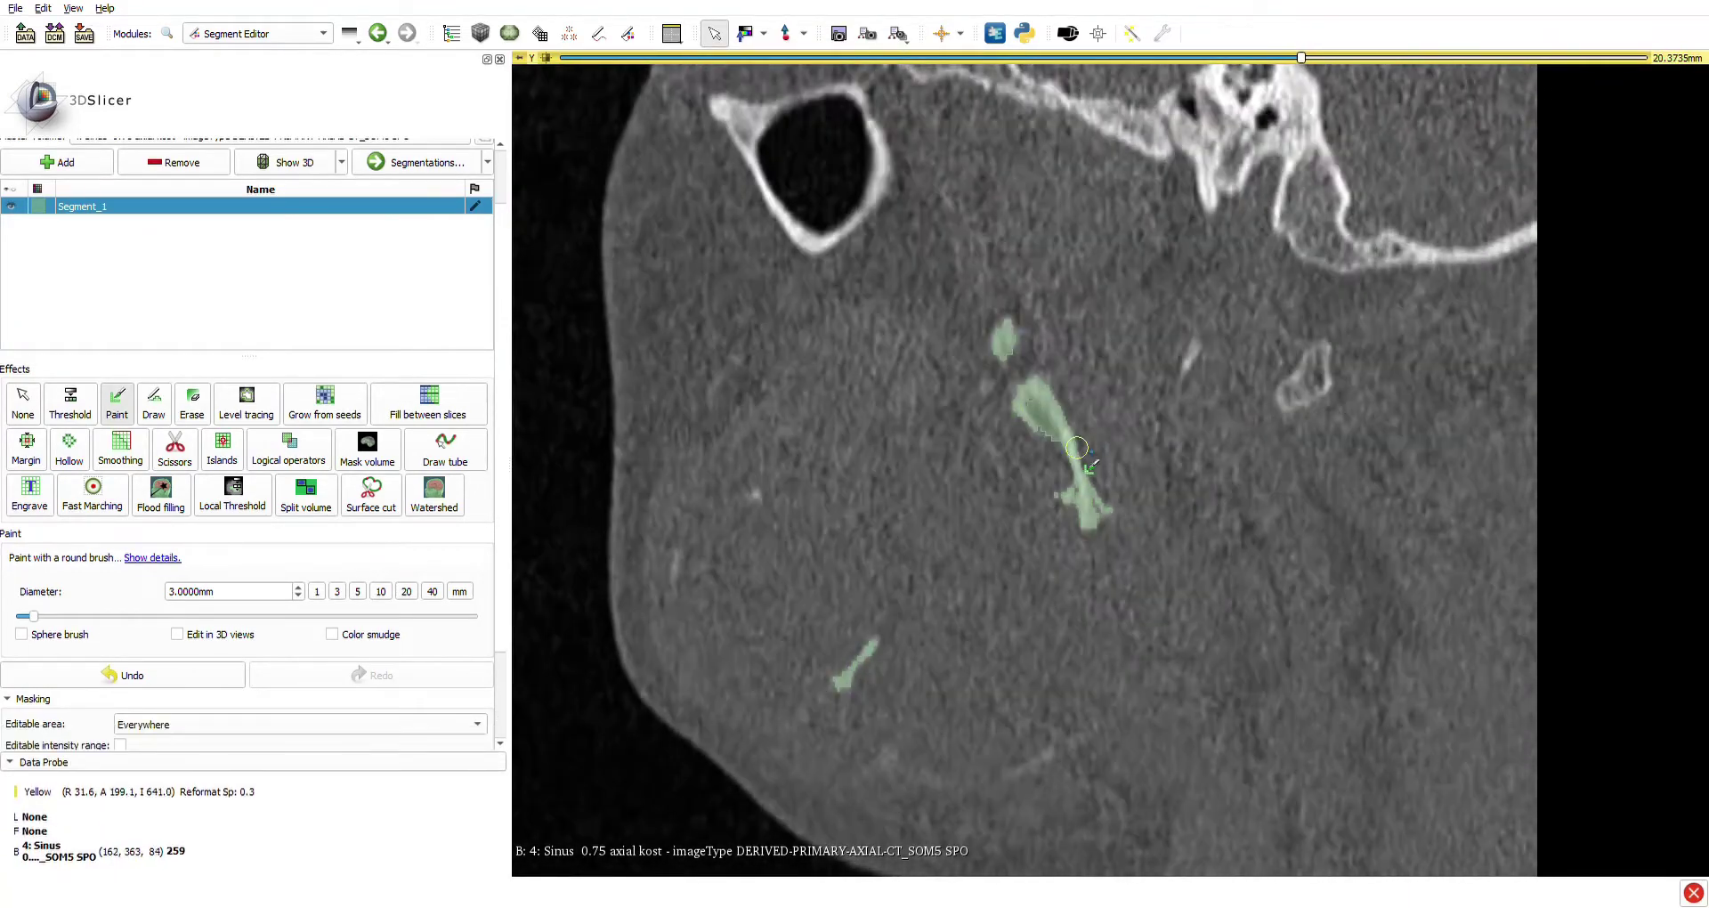
Bridge the lower jaw border to the ramus on the slices near 29 mm and touch up its short rear tip with a small brush.
{"action": "scroll", "coordinate": [1101, 467], "scroll_direction": "down", "scroll_amount": 4}
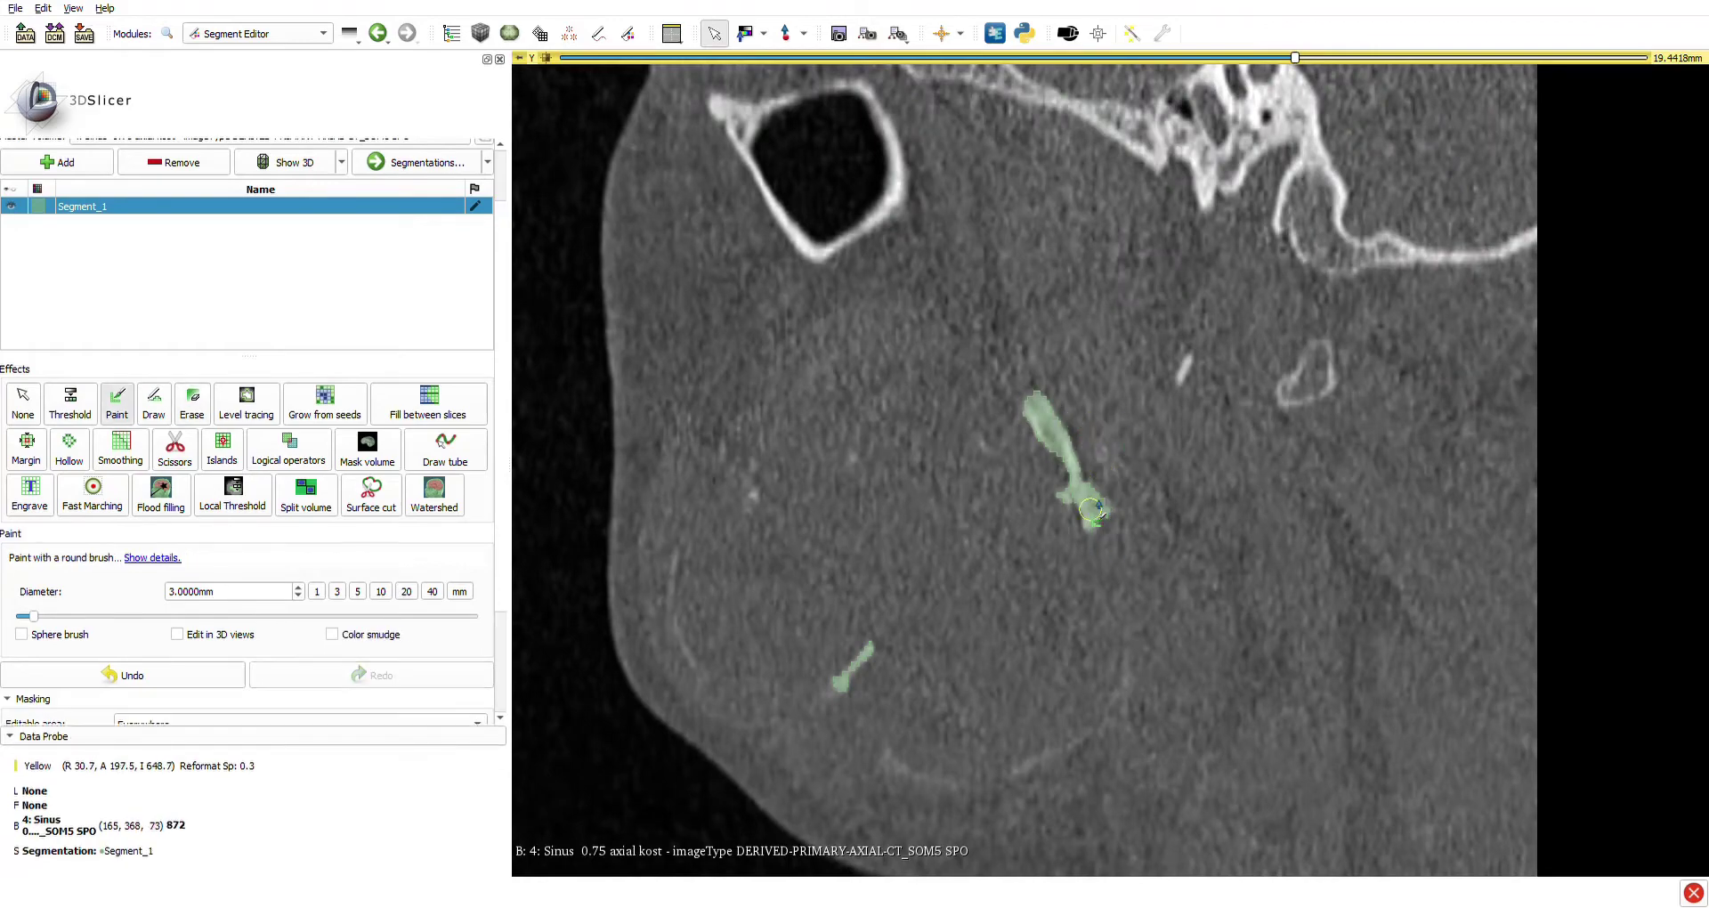
{"action": "scroll", "coordinate": [1097, 514], "scroll_direction": "down", "scroll_amount": 4, "text": "shift"}
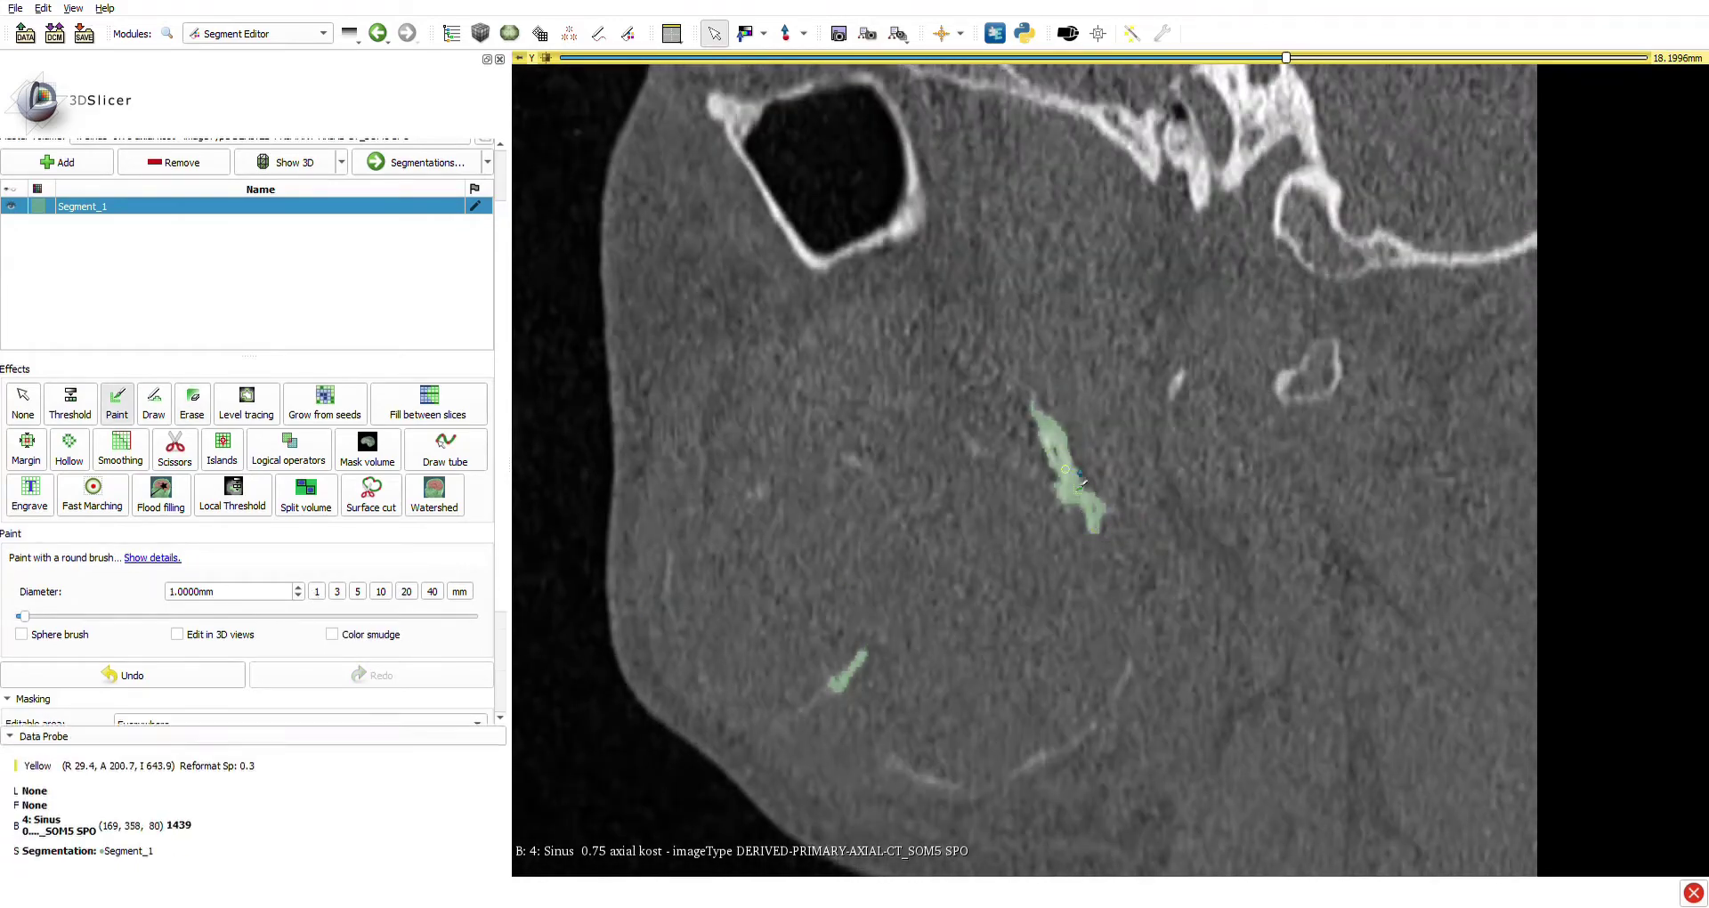
{"action": "scroll", "coordinate": [1130, 561], "scroll_direction": "down", "scroll_amount": 6}
{"action": "scroll", "coordinate": [1141, 581], "scroll_direction": "up", "scroll_amount": 14}
{"action": "scroll", "coordinate": [1141, 581], "scroll_direction": "up", "scroll_amount": 20}
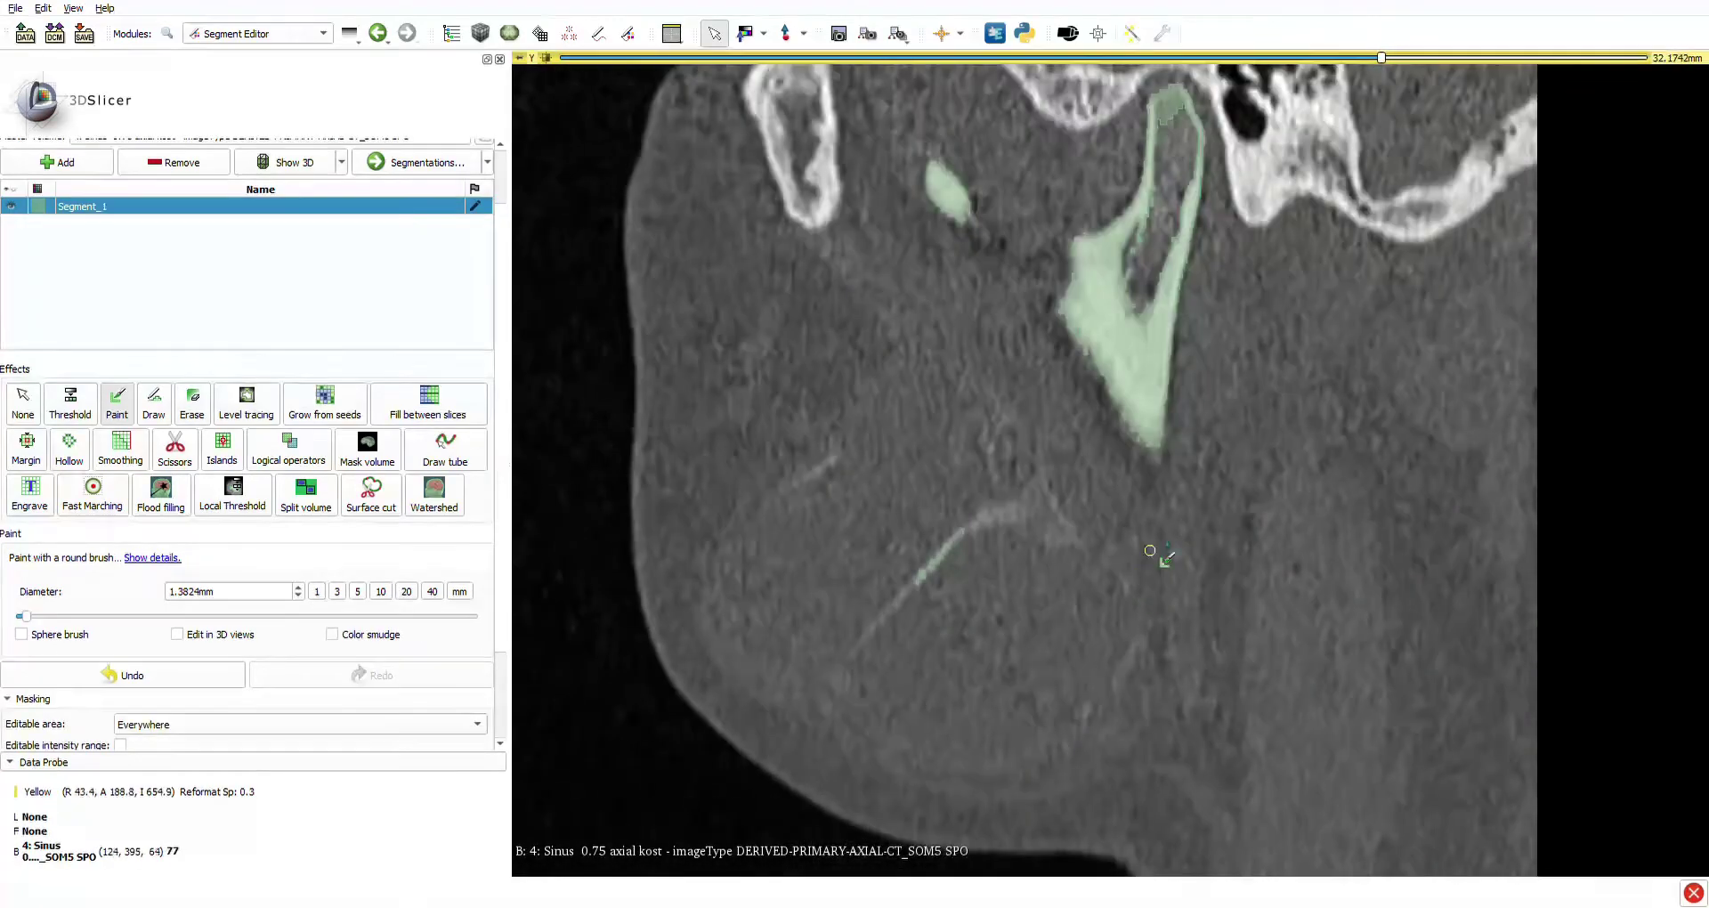
{"action": "scroll", "coordinate": [1162, 608], "scroll_direction": "down", "scroll_amount": 2}
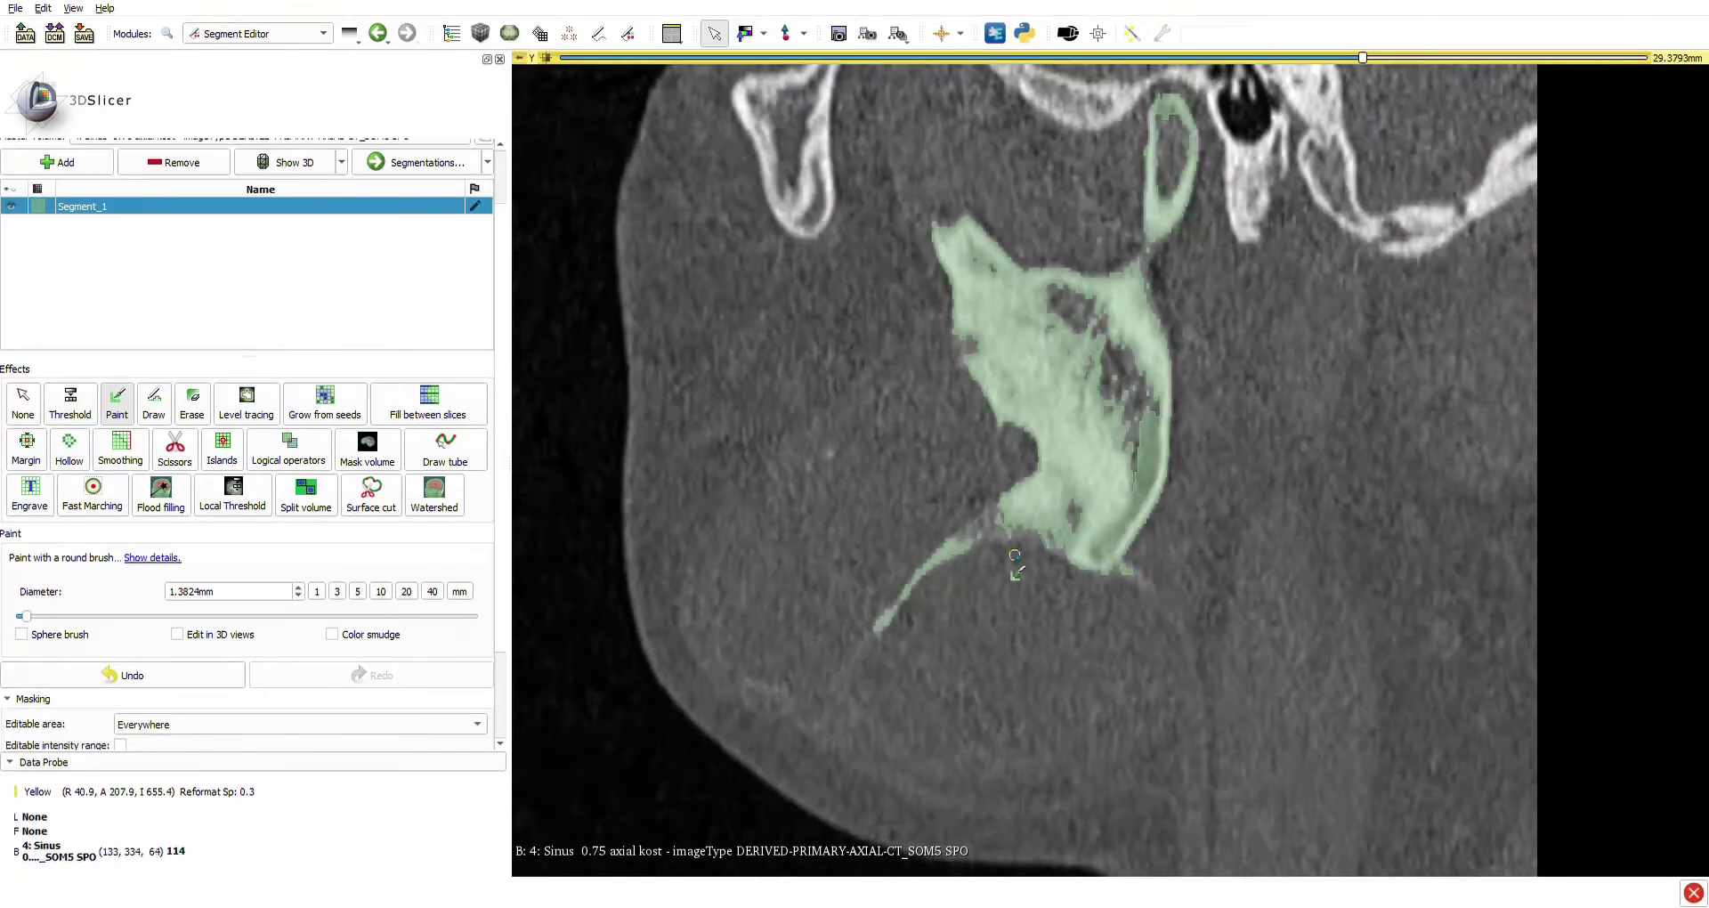
{"action": "scroll", "coordinate": [1148, 592], "scroll_direction": "up", "scroll_amount": 2, "text": "shift"}
{"action": "left_click_drag", "start_coordinate": [1112, 566], "coordinate": [1137, 579]}
{"action": "scroll", "coordinate": [1148, 595], "scroll_direction": "down", "scroll_amount": 3, "text": "shift"}
Join the thin lower border to the ramus tip on slices 31.6 and 31.2 mm, enlarging the brush to about 2.1 mm.
{"action": "scroll", "coordinate": [1144, 592], "scroll_direction": "up", "scroll_amount": 6}
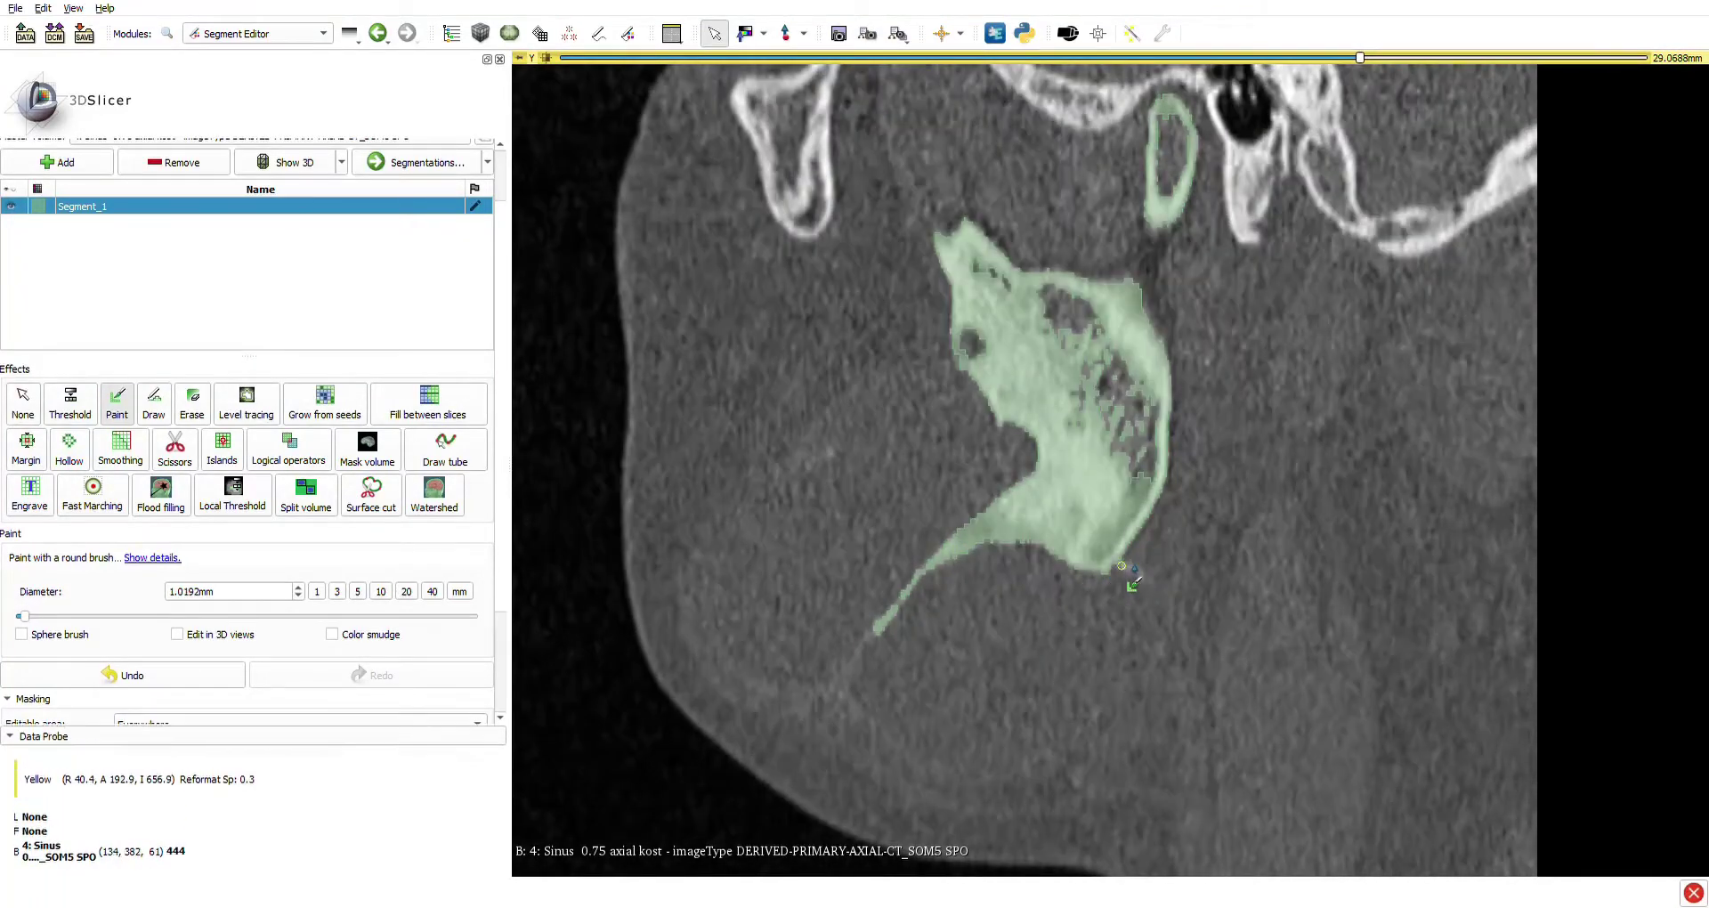
{"action": "scroll", "coordinate": [1132, 587], "scroll_direction": "up", "scroll_amount": 1}
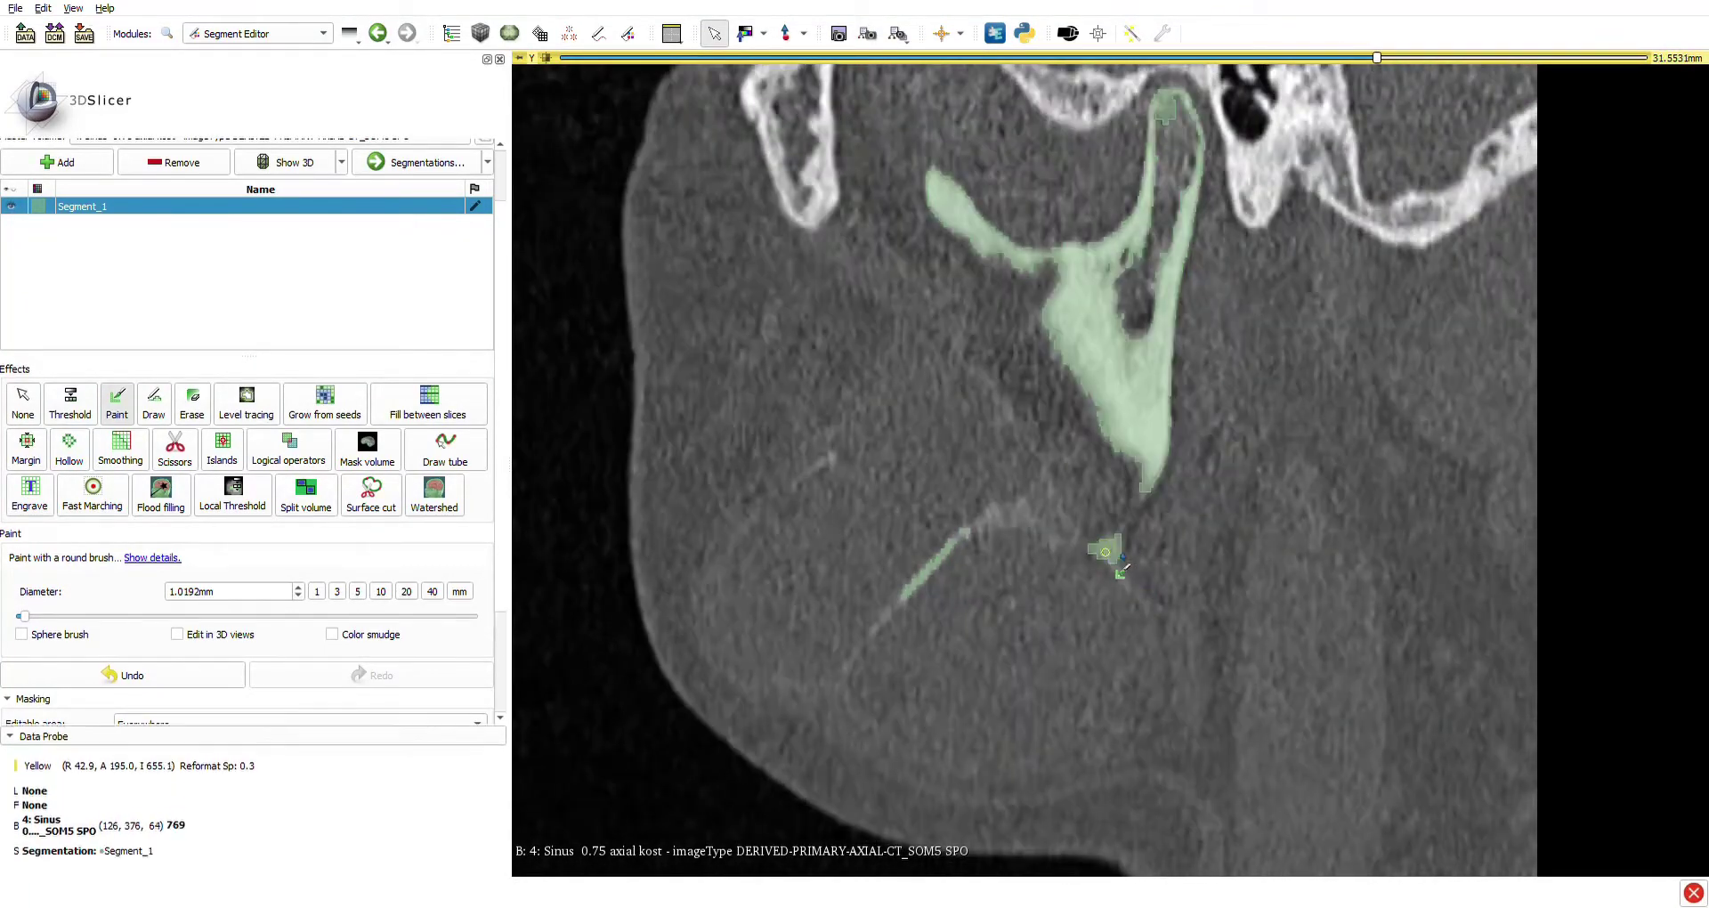
{"action": "left_click_drag", "start_coordinate": [979, 554], "coordinate": [999, 547]}
{"action": "scroll", "coordinate": [1023, 527], "scroll_direction": "down", "scroll_amount": 1}
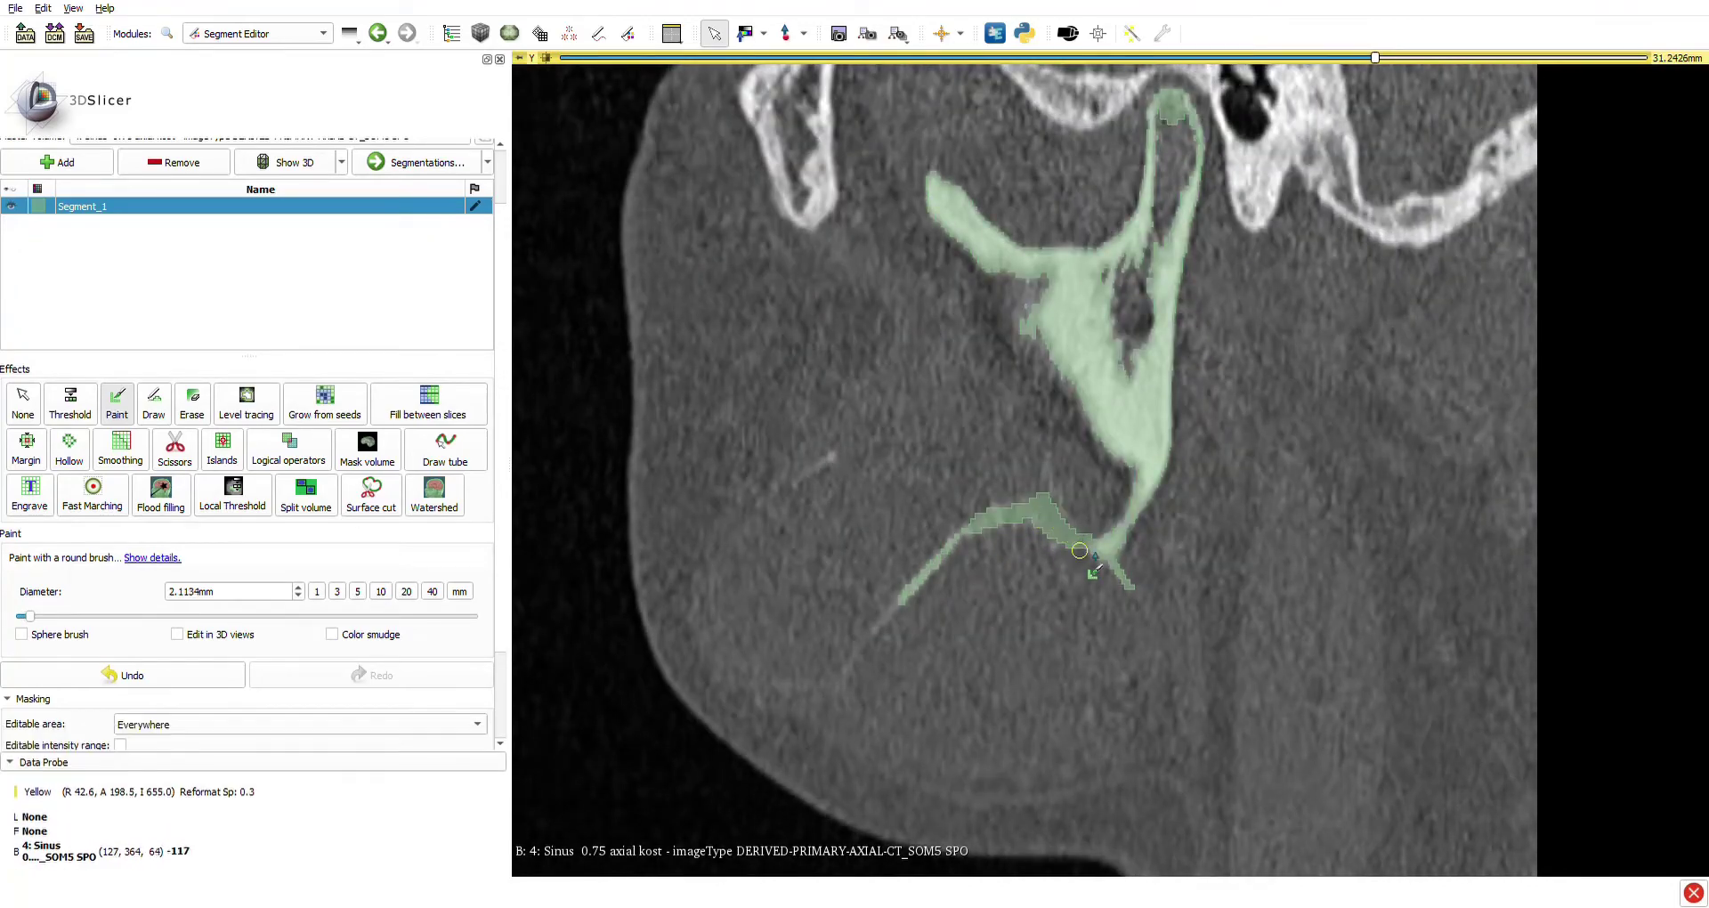
Extend the thin lower end of the bone strip with a brush of about 1.1 mm on slices 13.9 and 14.2 mm.
{"action": "scroll", "coordinate": [1092, 571], "scroll_direction": "down", "scroll_amount": 20}
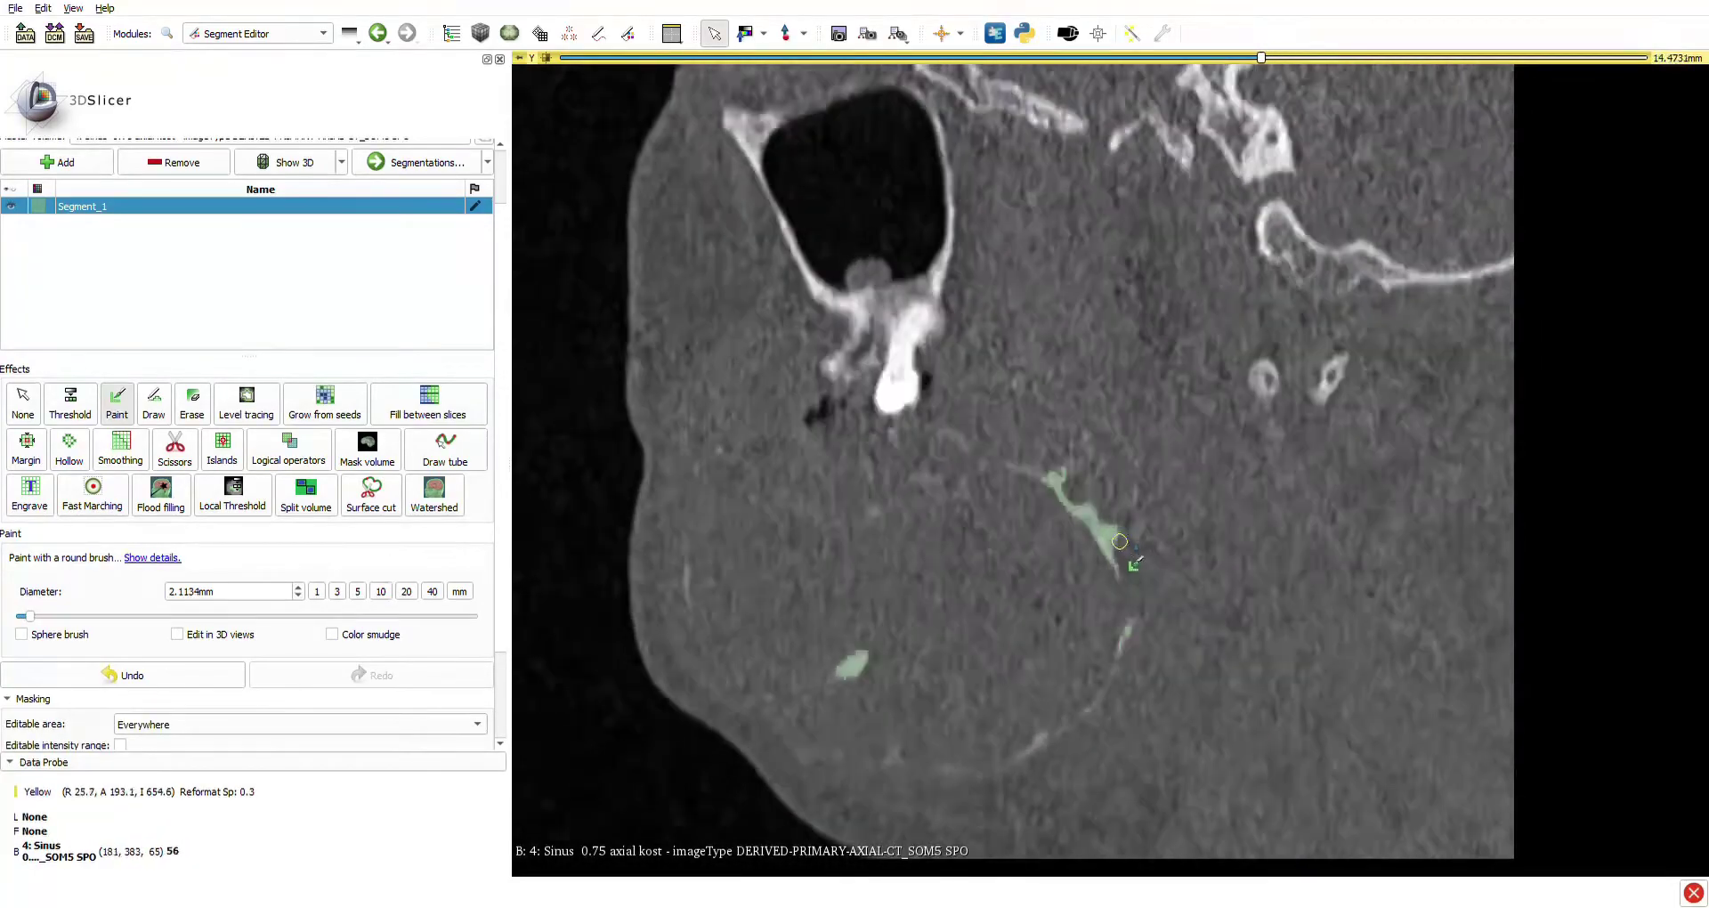
{"action": "scroll", "coordinate": [1120, 542], "scroll_direction": "down", "scroll_amount": 2}
{"action": "scroll", "coordinate": [1120, 541], "scroll_direction": "down", "scroll_amount": 2, "text": "shift"}
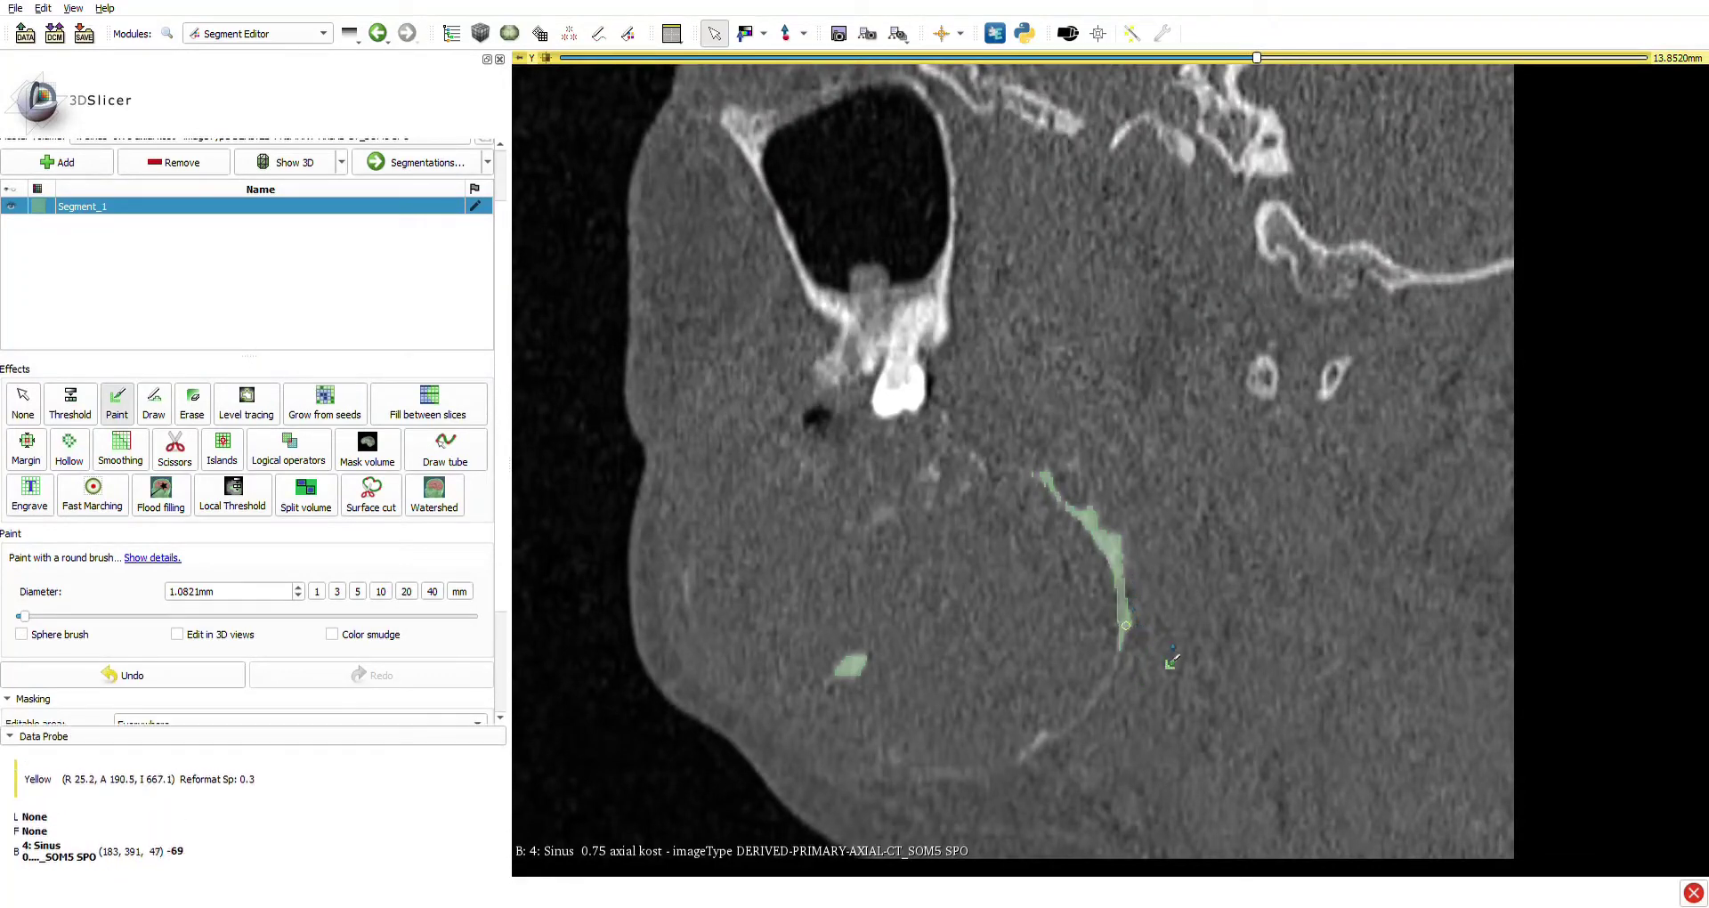
{"action": "scroll", "coordinate": [1148, 652], "scroll_direction": "up", "scroll_amount": 1}
{"action": "left_click_drag", "start_coordinate": [1126, 612], "coordinate": [1124, 645]}
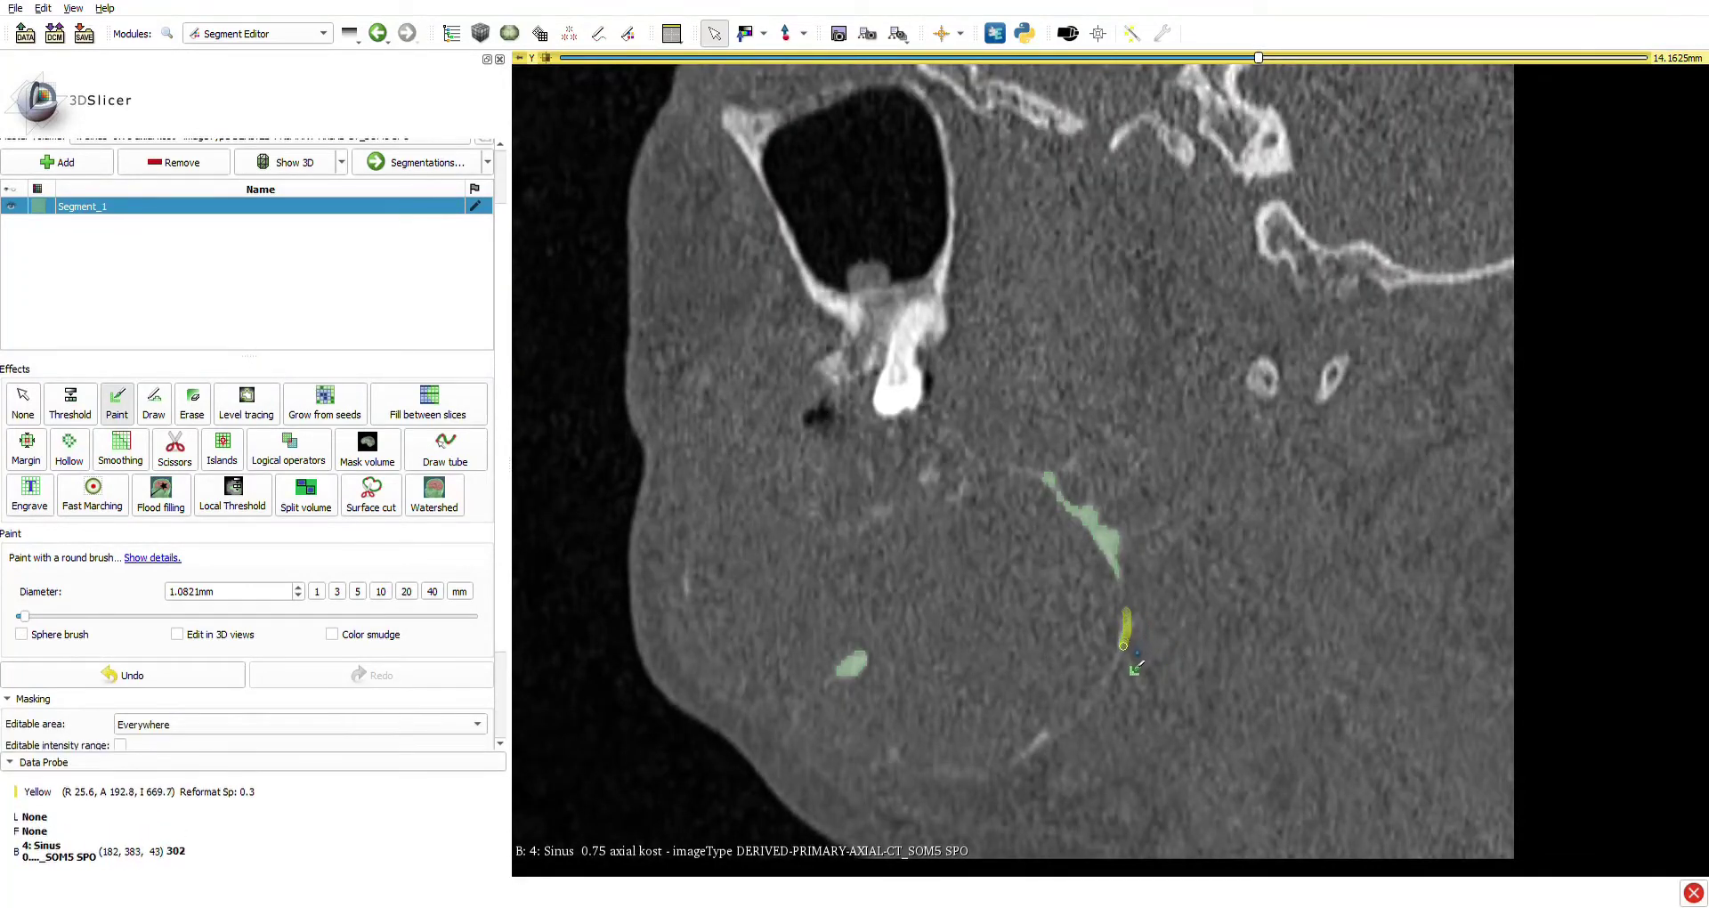
{"action": "scroll", "coordinate": [1170, 637], "scroll_direction": "down", "scroll_amount": 1}
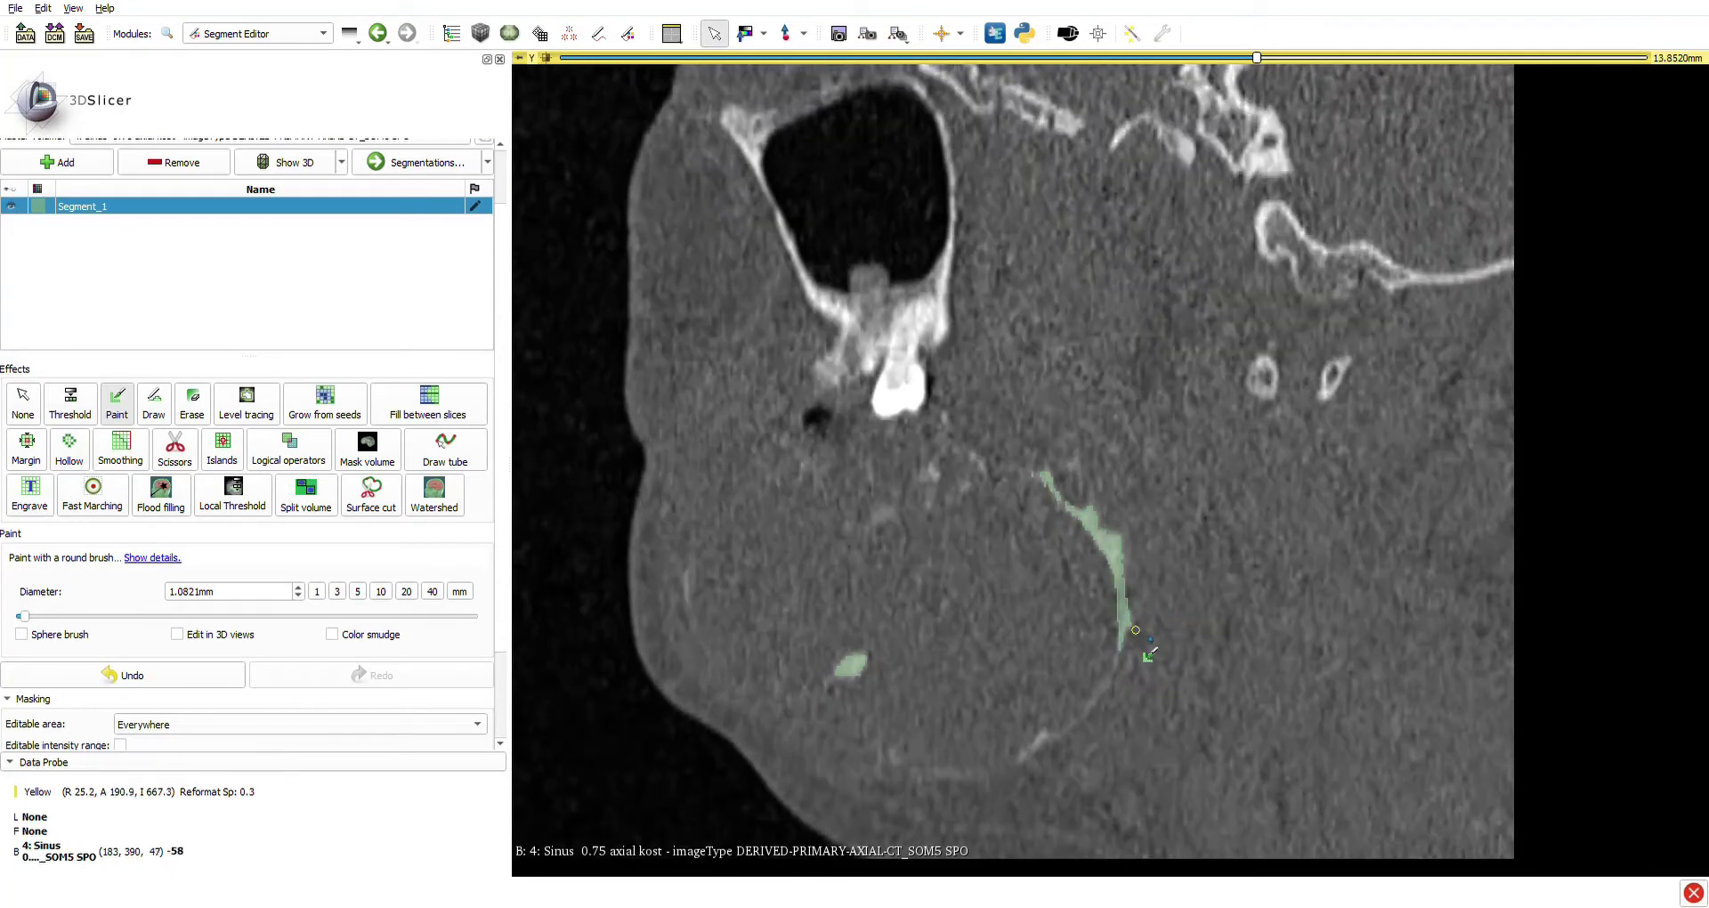
{"action": "scroll", "coordinate": [1153, 640], "scroll_direction": "up", "scroll_amount": 2}
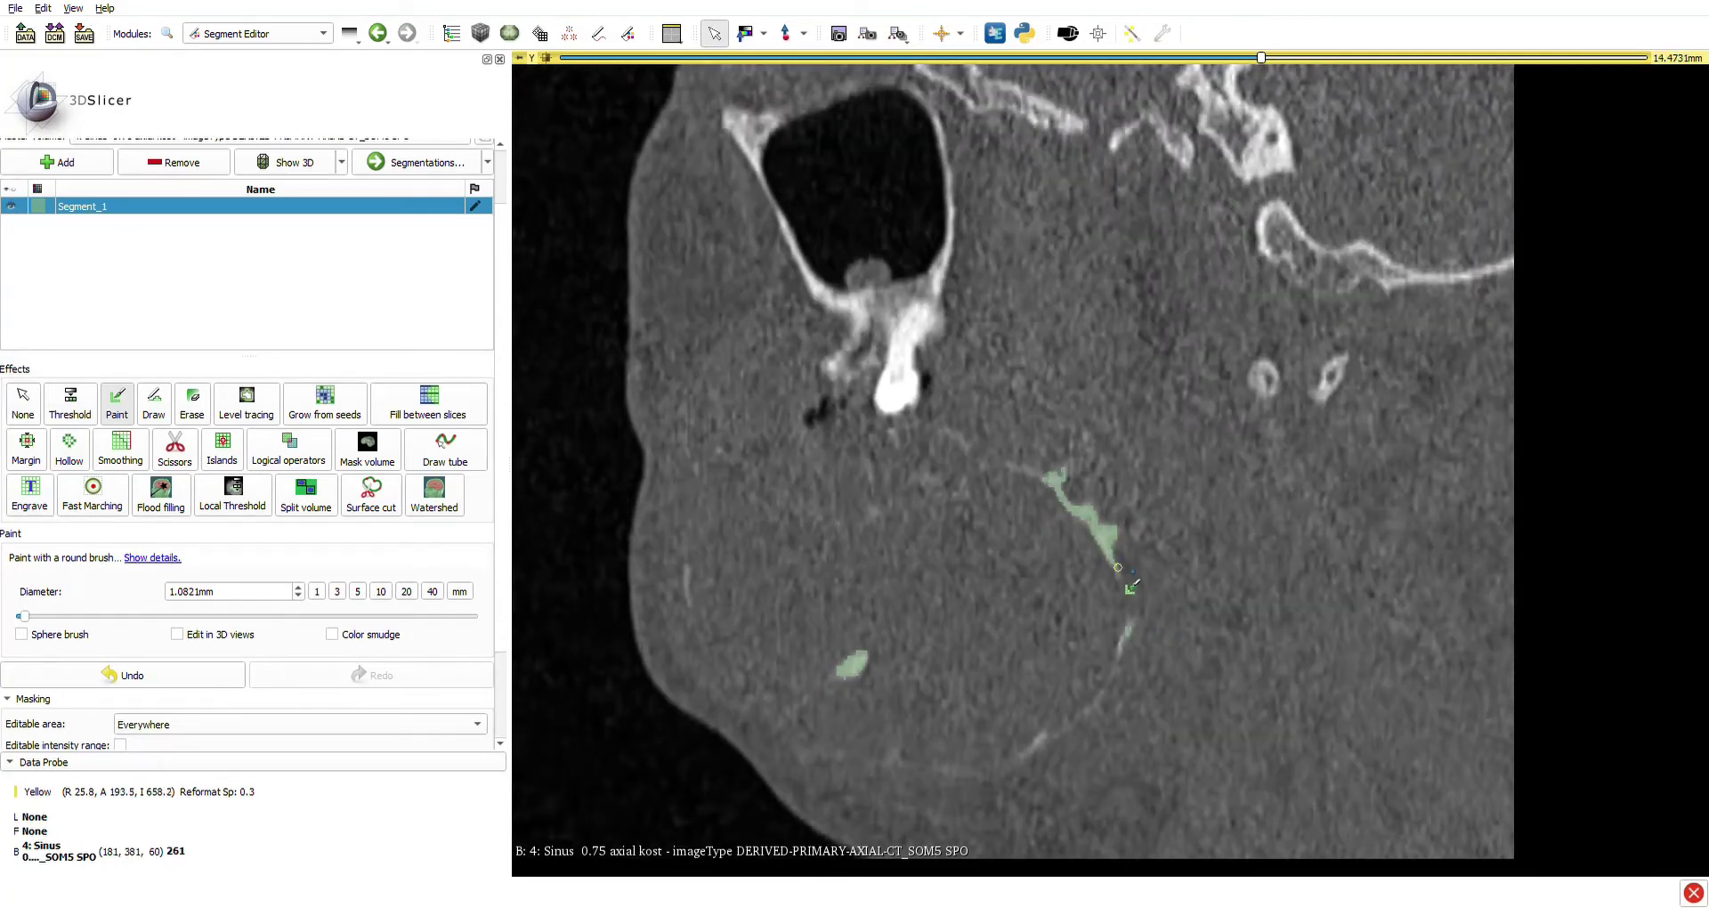
On the opposite side, paint the lower ramus near slice -63.8 mm at about 3.2 mm and its thin curved tail at about 1.6 mm.
{"action": "scroll", "coordinate": [1126, 583], "scroll_direction": "down", "scroll_amount": 20}
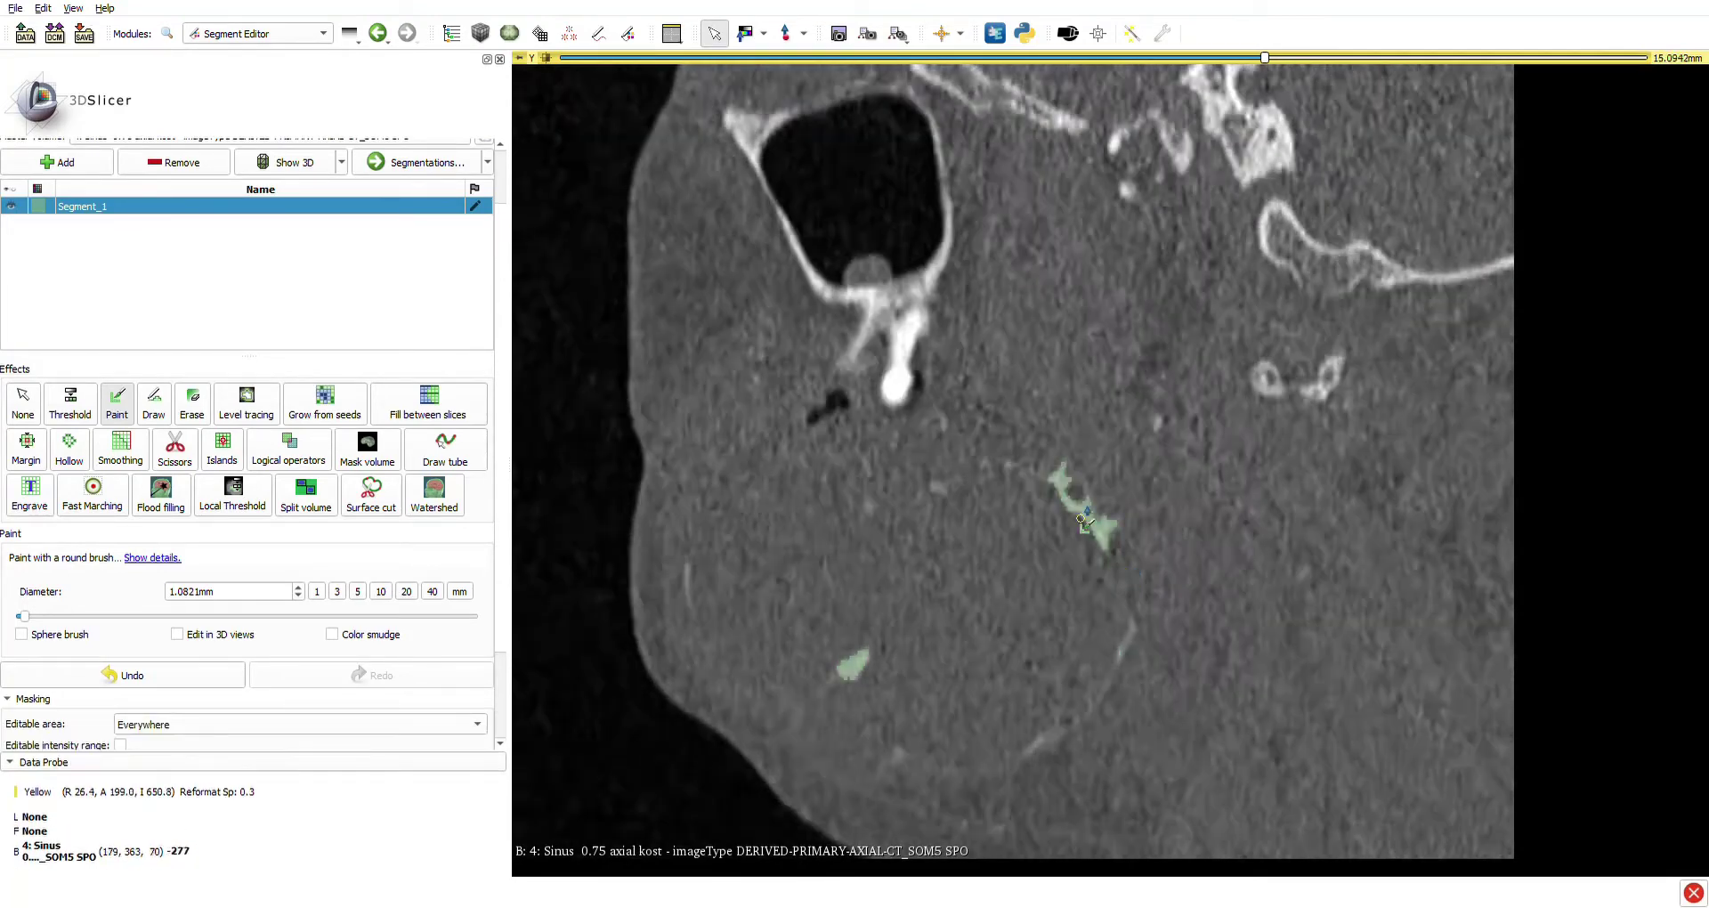
{"action": "scroll", "coordinate": [1174, 634], "scroll_direction": "down", "scroll_amount": 20}
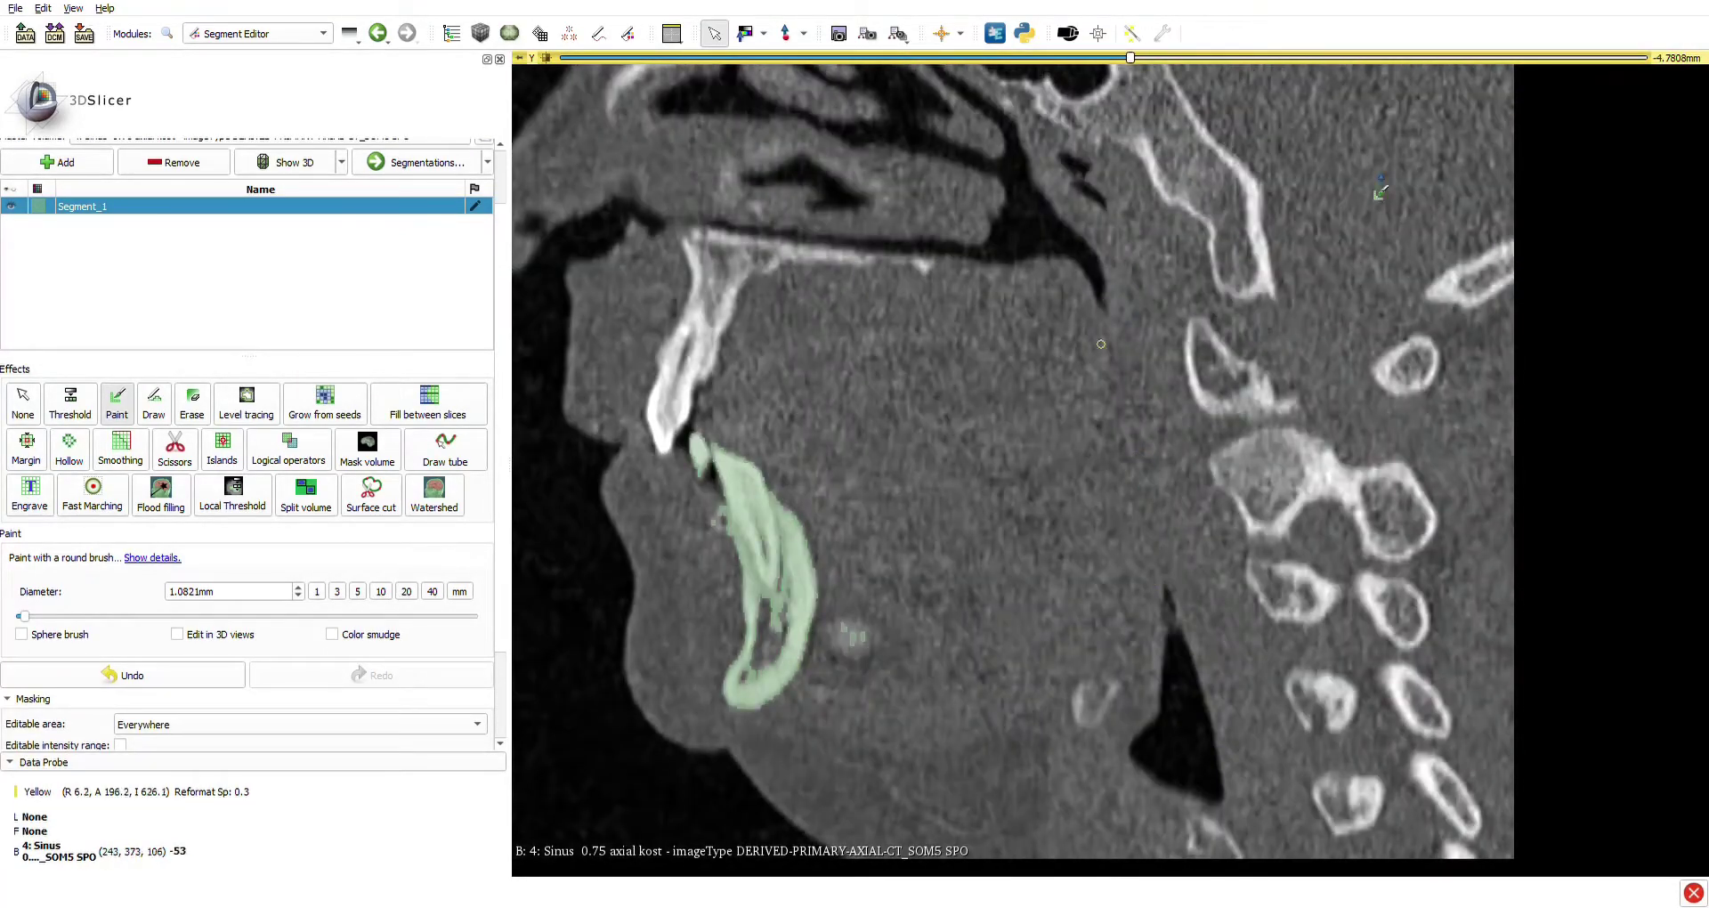
{"action": "left_click_drag", "start_coordinate": [1128, 57], "coordinate": [706, 59]}
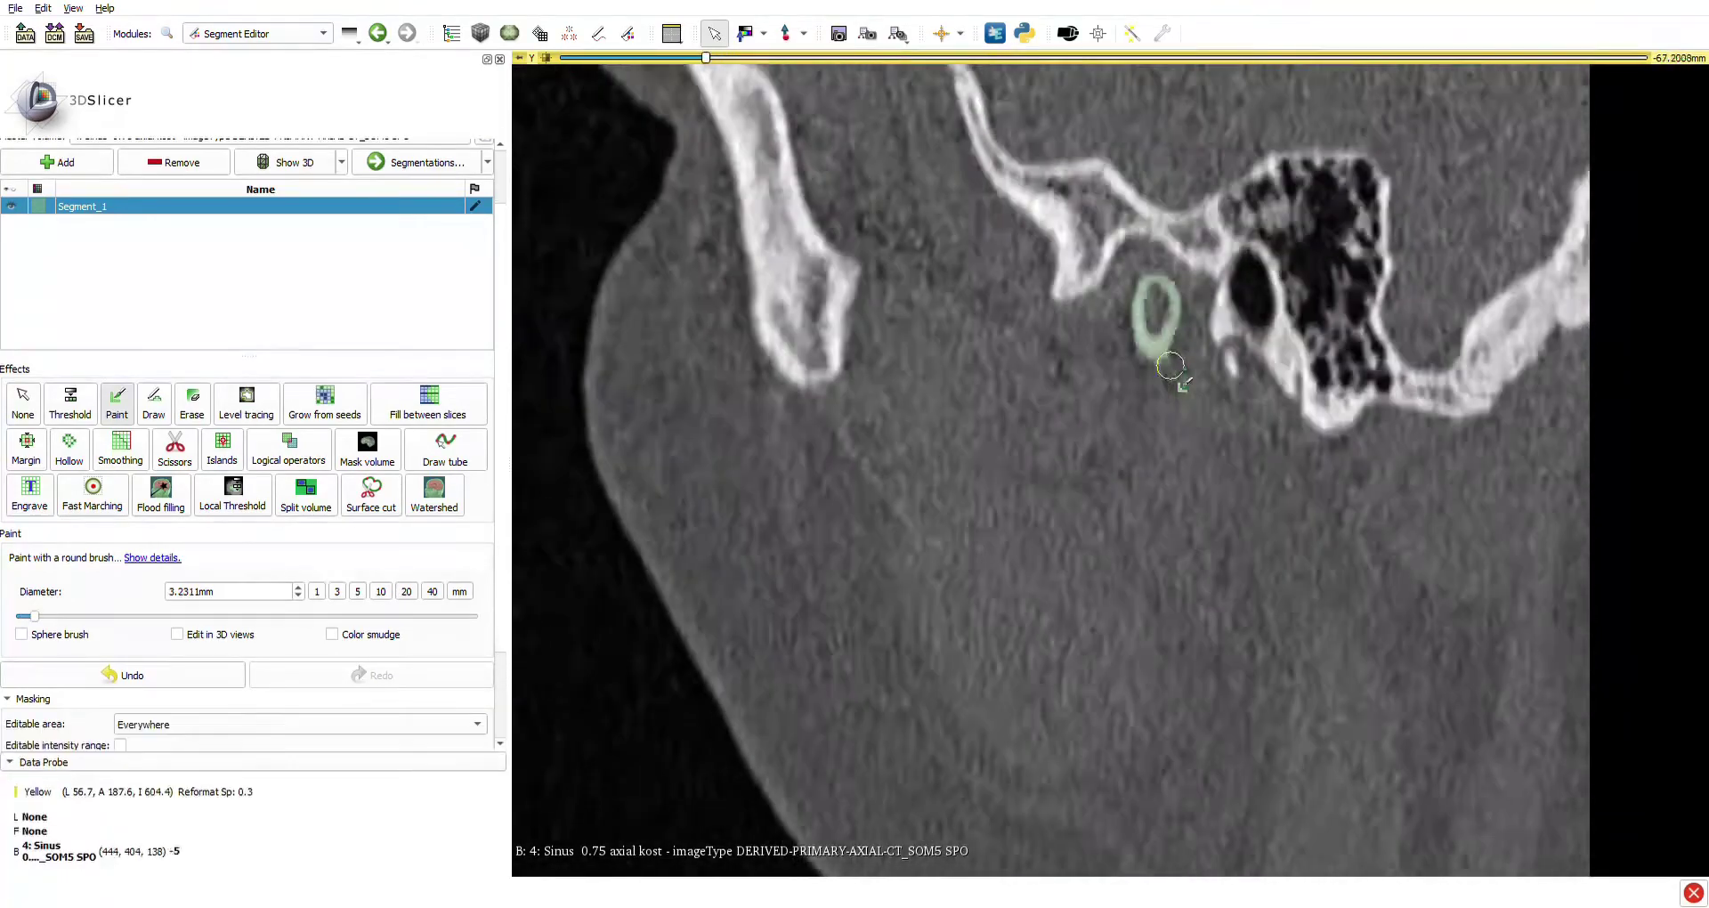
{"action": "scroll", "coordinate": [1170, 365], "scroll_direction": "up", "scroll_amount": 4}
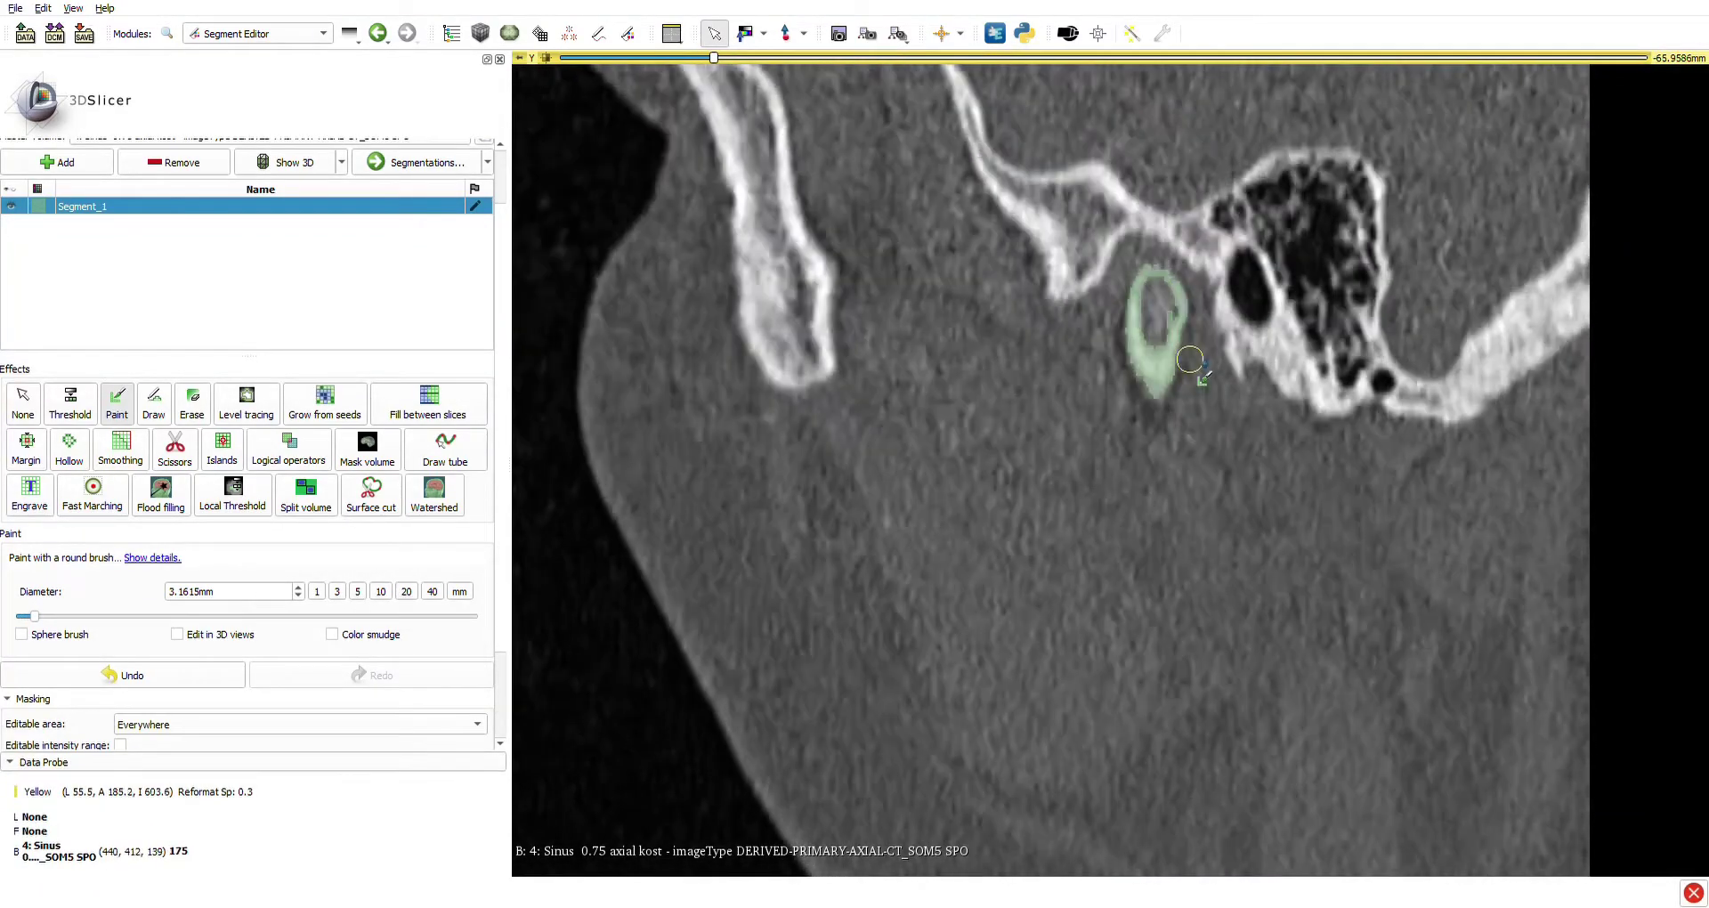
{"action": "scroll", "coordinate": [1192, 361], "scroll_direction": "up", "scroll_amount": 7}
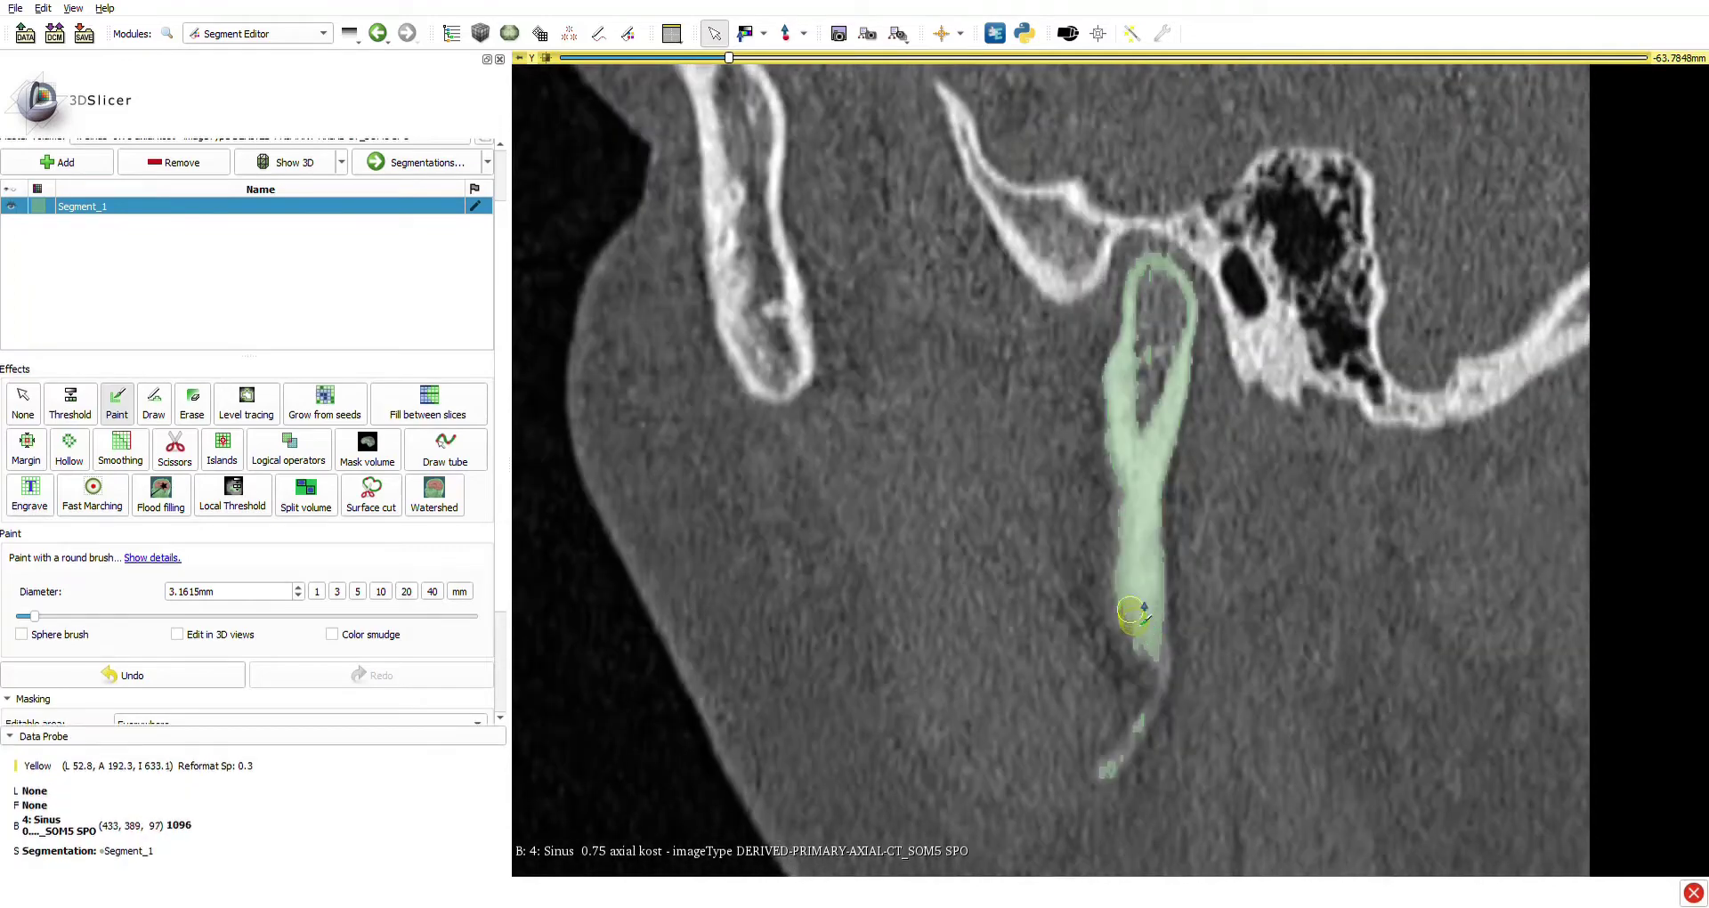
{"action": "left_click_drag", "start_coordinate": [1130, 610], "coordinate": [1132, 643]}
{"action": "scroll", "coordinate": [1143, 641], "scroll_direction": "up", "scroll_amount": 1}
{"action": "middle_click_drag", "start_coordinate": [1148, 659], "coordinate": [1148, 605]}
{"action": "right_click_drag", "start_coordinate": [1148, 639], "coordinate": [1152, 579]}
{"action": "scroll", "coordinate": [1154, 579], "scroll_direction": "down", "scroll_amount": 3, "text": "shift"}
{"action": "left_click_drag", "start_coordinate": [1157, 596], "coordinate": [1107, 699]}
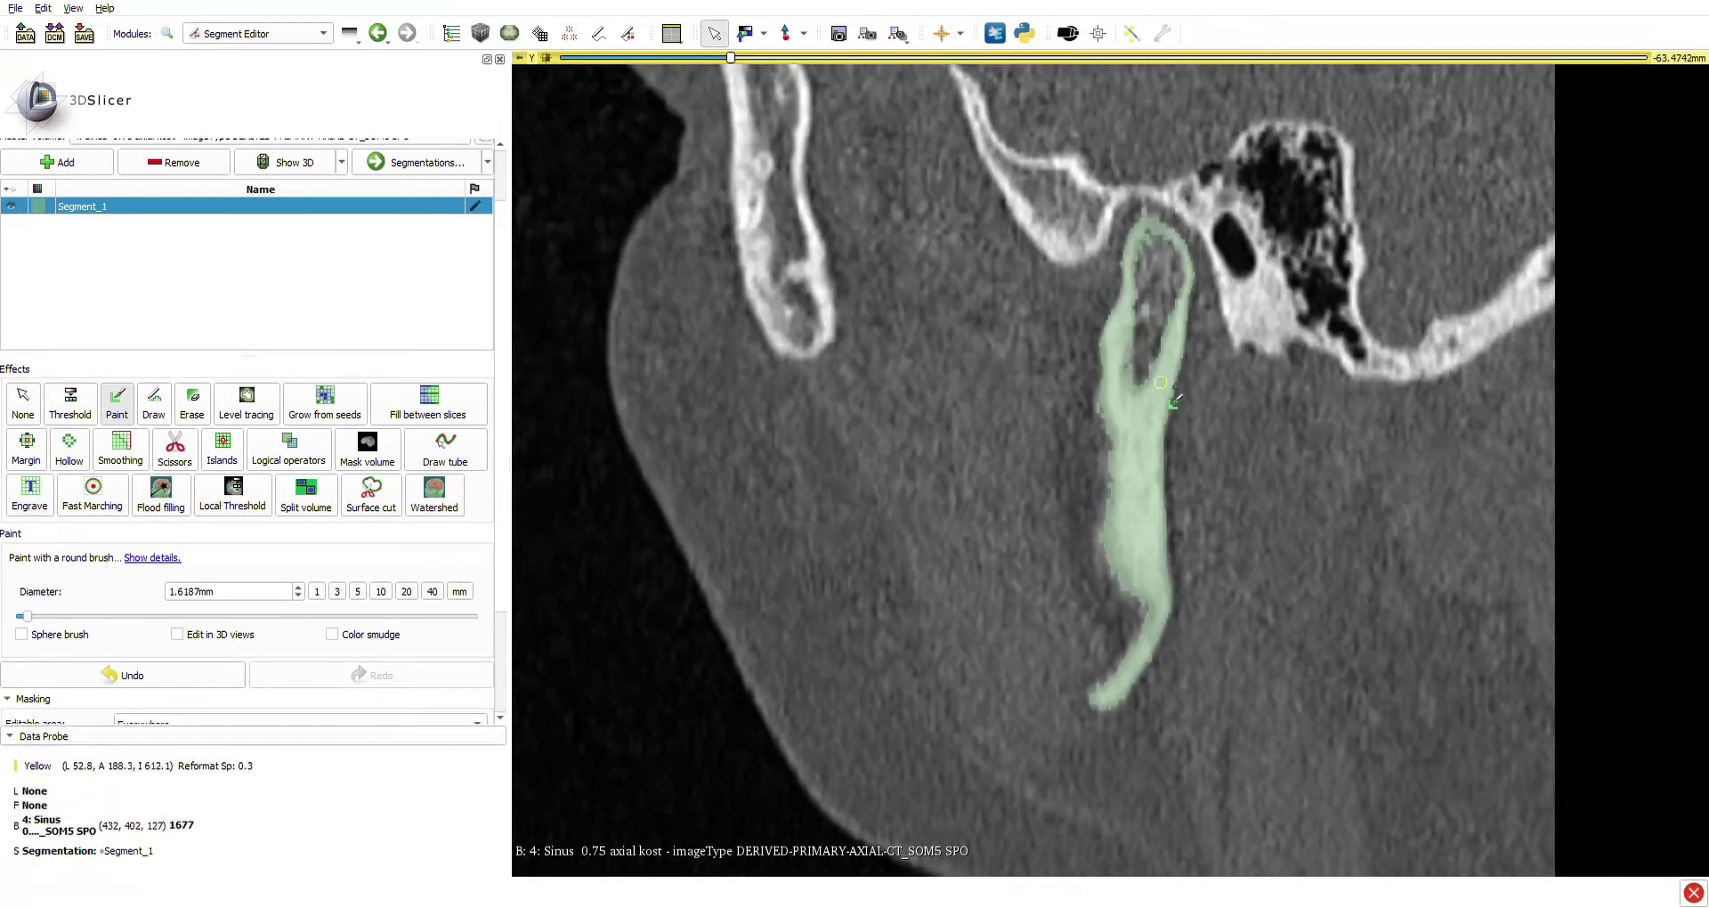
Enlarge the brush to about 2.8 mm and paint inside the condyle on slices between about -59.4 and -54.5 mm.
{"action": "scroll", "coordinate": [1160, 382], "scroll_direction": "up", "scroll_amount": 13}
{"action": "scroll", "coordinate": [1161, 251], "scroll_direction": "up", "scroll_amount": 2, "text": "shift"}
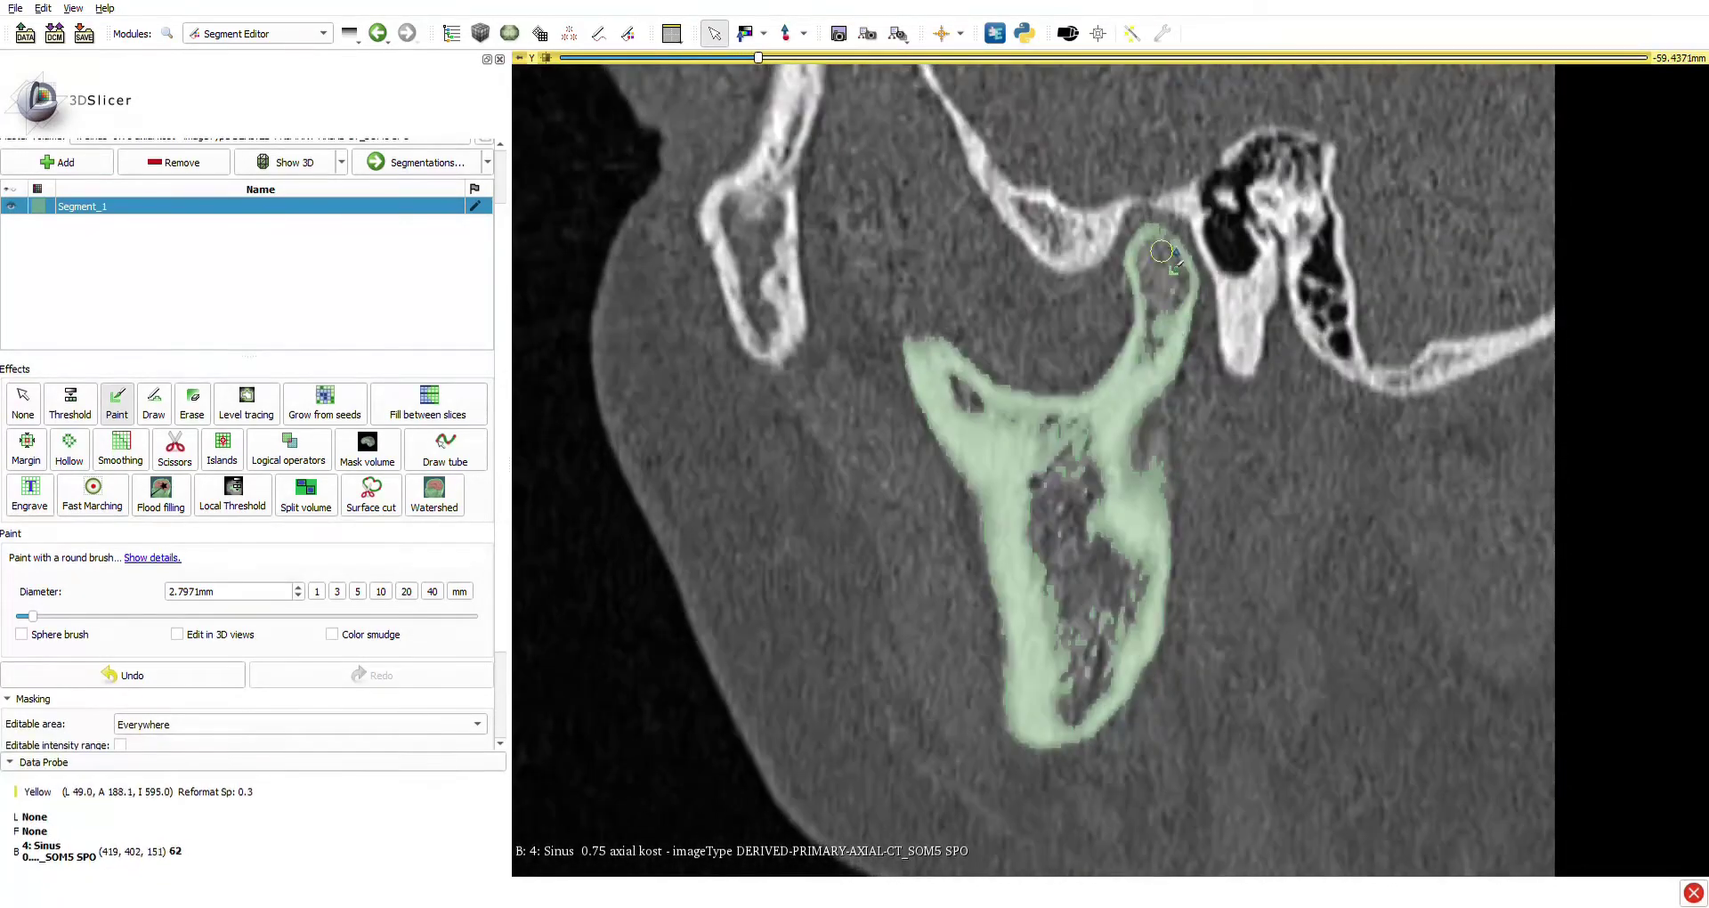
{"action": "scroll", "coordinate": [1161, 251], "scroll_direction": "up", "scroll_amount": 16}
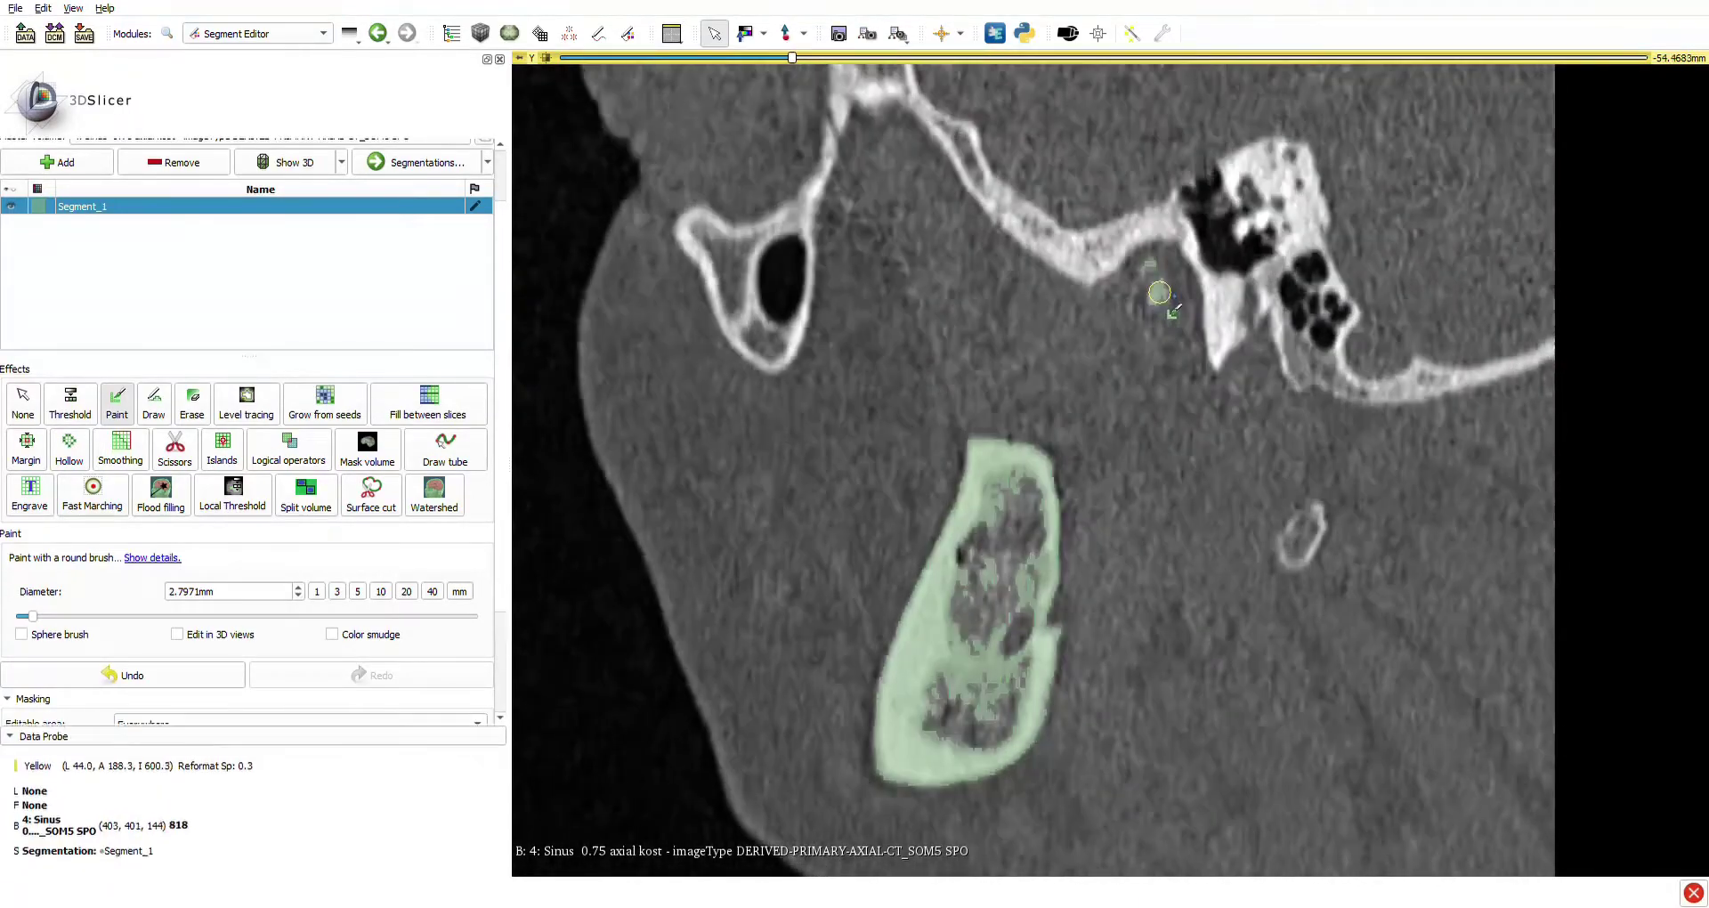
{"action": "scroll", "coordinate": [1173, 311], "scroll_direction": "down", "scroll_amount": 12}
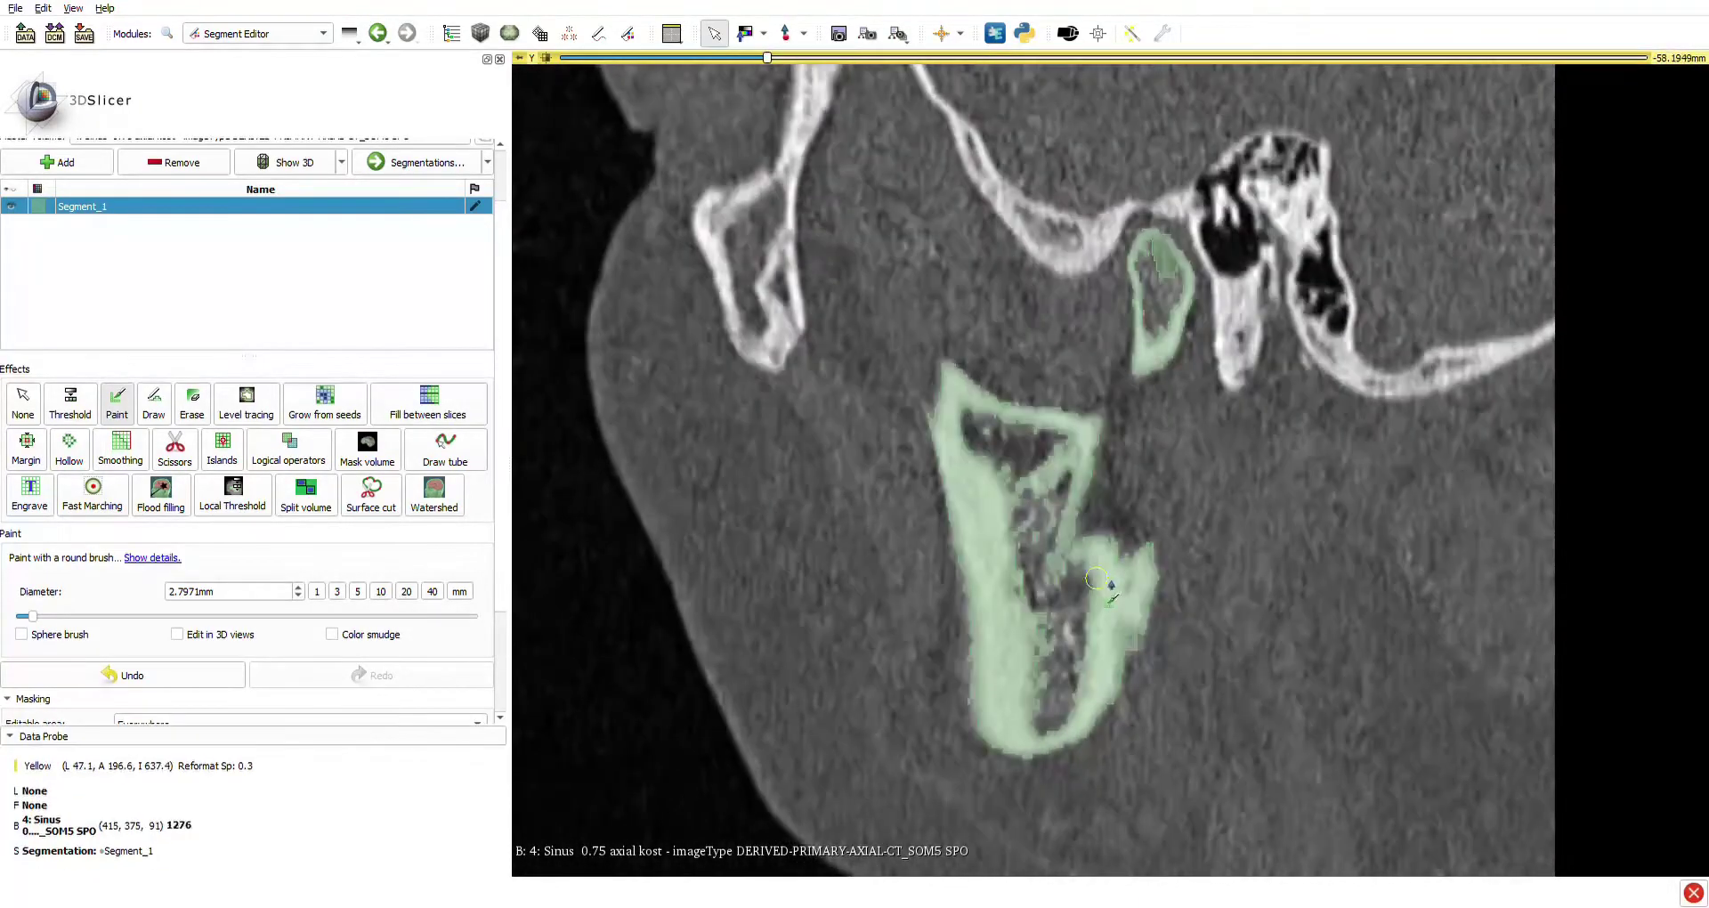
Reinforce the thin rear wall of the ramus with the 2.8 mm brush, slice by slice, from about -57.3 to -57.9 mm.
{"action": "scroll", "coordinate": [1108, 578], "scroll_direction": "up", "scroll_amount": 2}
{"action": "scroll", "coordinate": [1041, 607], "scroll_direction": "up", "scroll_amount": 2}
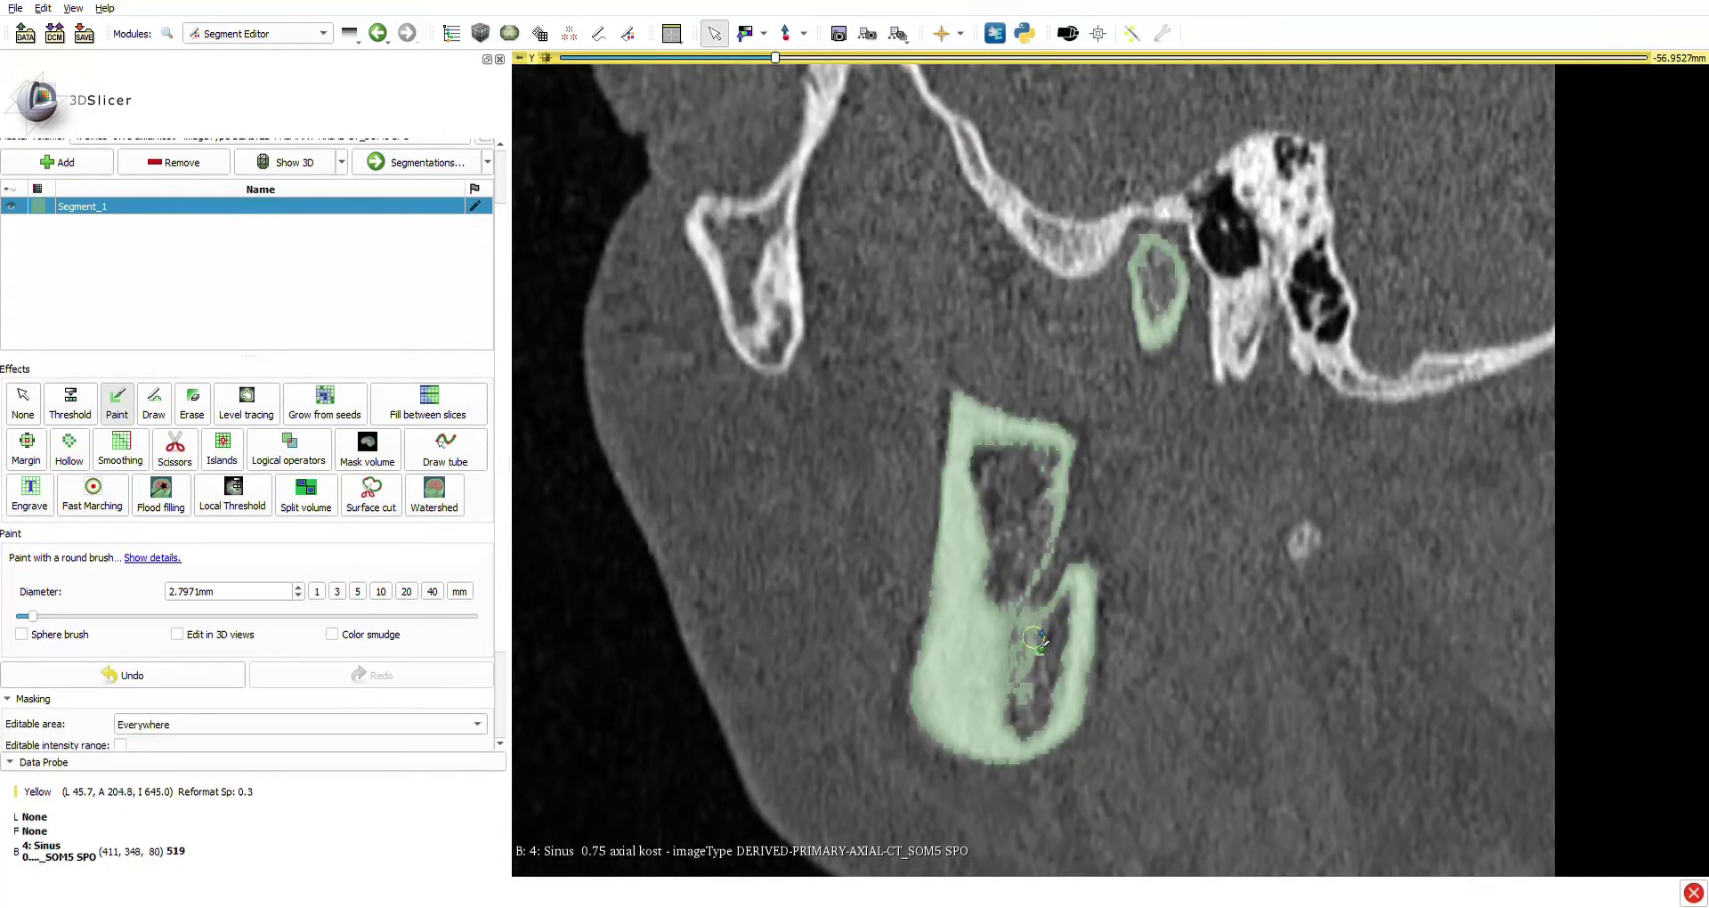
{"action": "mouse_move", "coordinate": [1023, 573]}
{"action": "left_mouse_down"}
{"action": "mouse_move", "coordinate": [1054, 509]}
{"action": "mouse_move", "coordinate": [1026, 584]}
{"action": "left_mouse_up"}
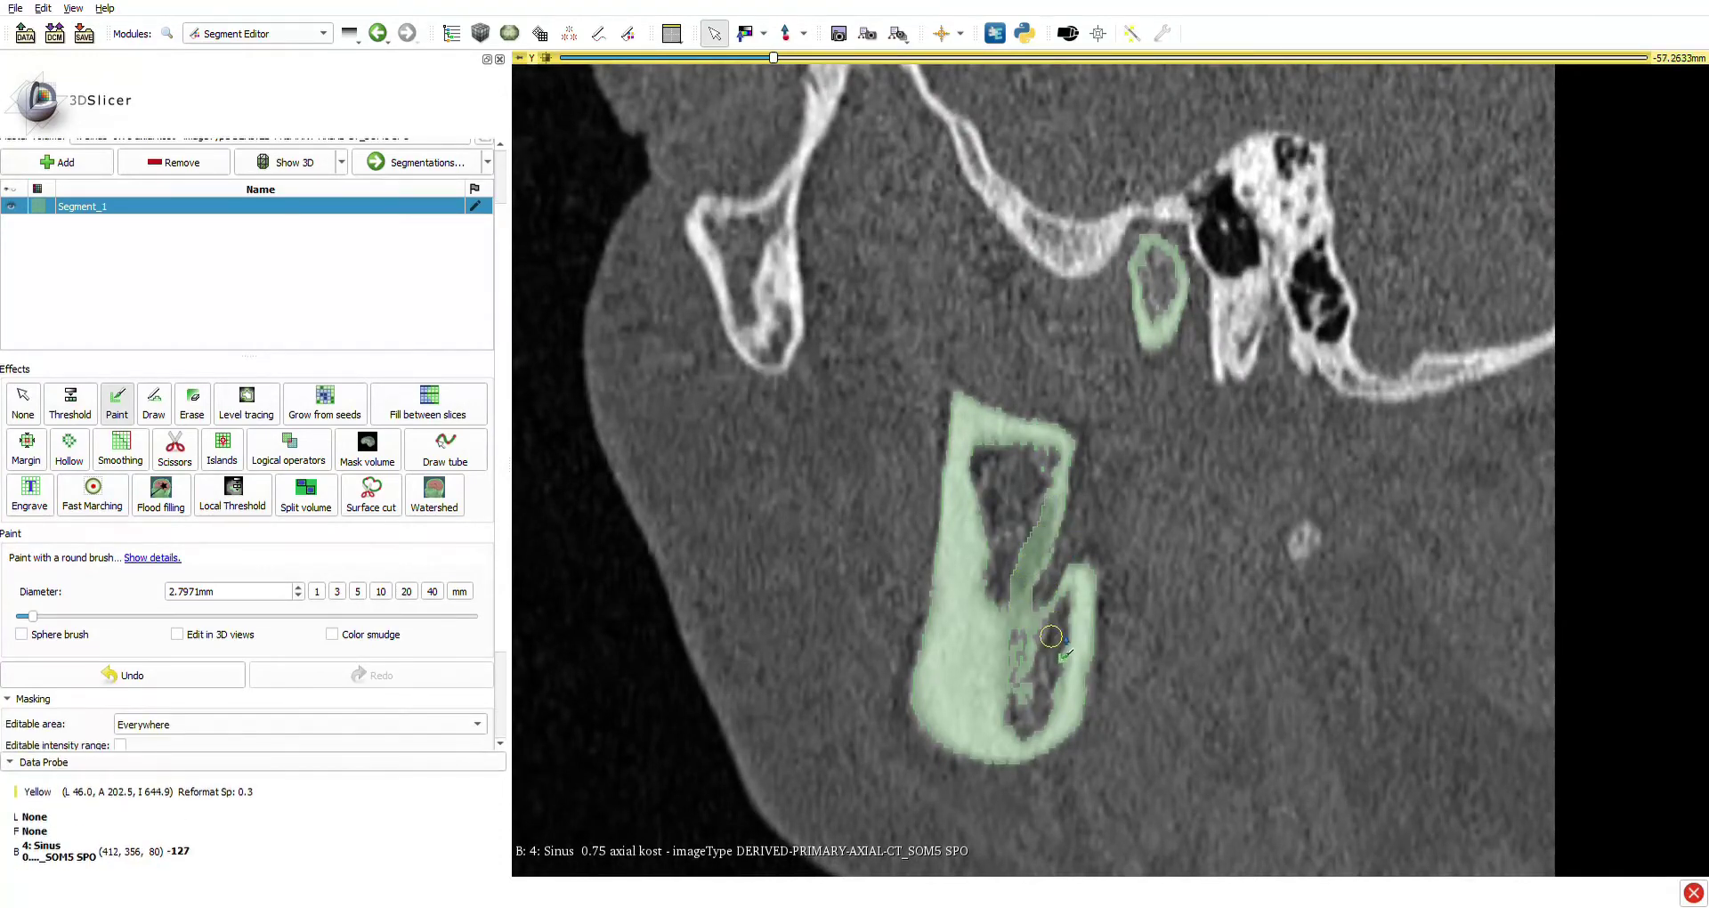
{"action": "left_click_drag", "start_coordinate": [1030, 605], "coordinate": [1038, 541]}
{"action": "scroll", "coordinate": [1029, 631], "scroll_direction": "up", "scroll_amount": 1}
{"action": "scroll", "coordinate": [1028, 654], "scroll_direction": "down", "scroll_amount": 2}
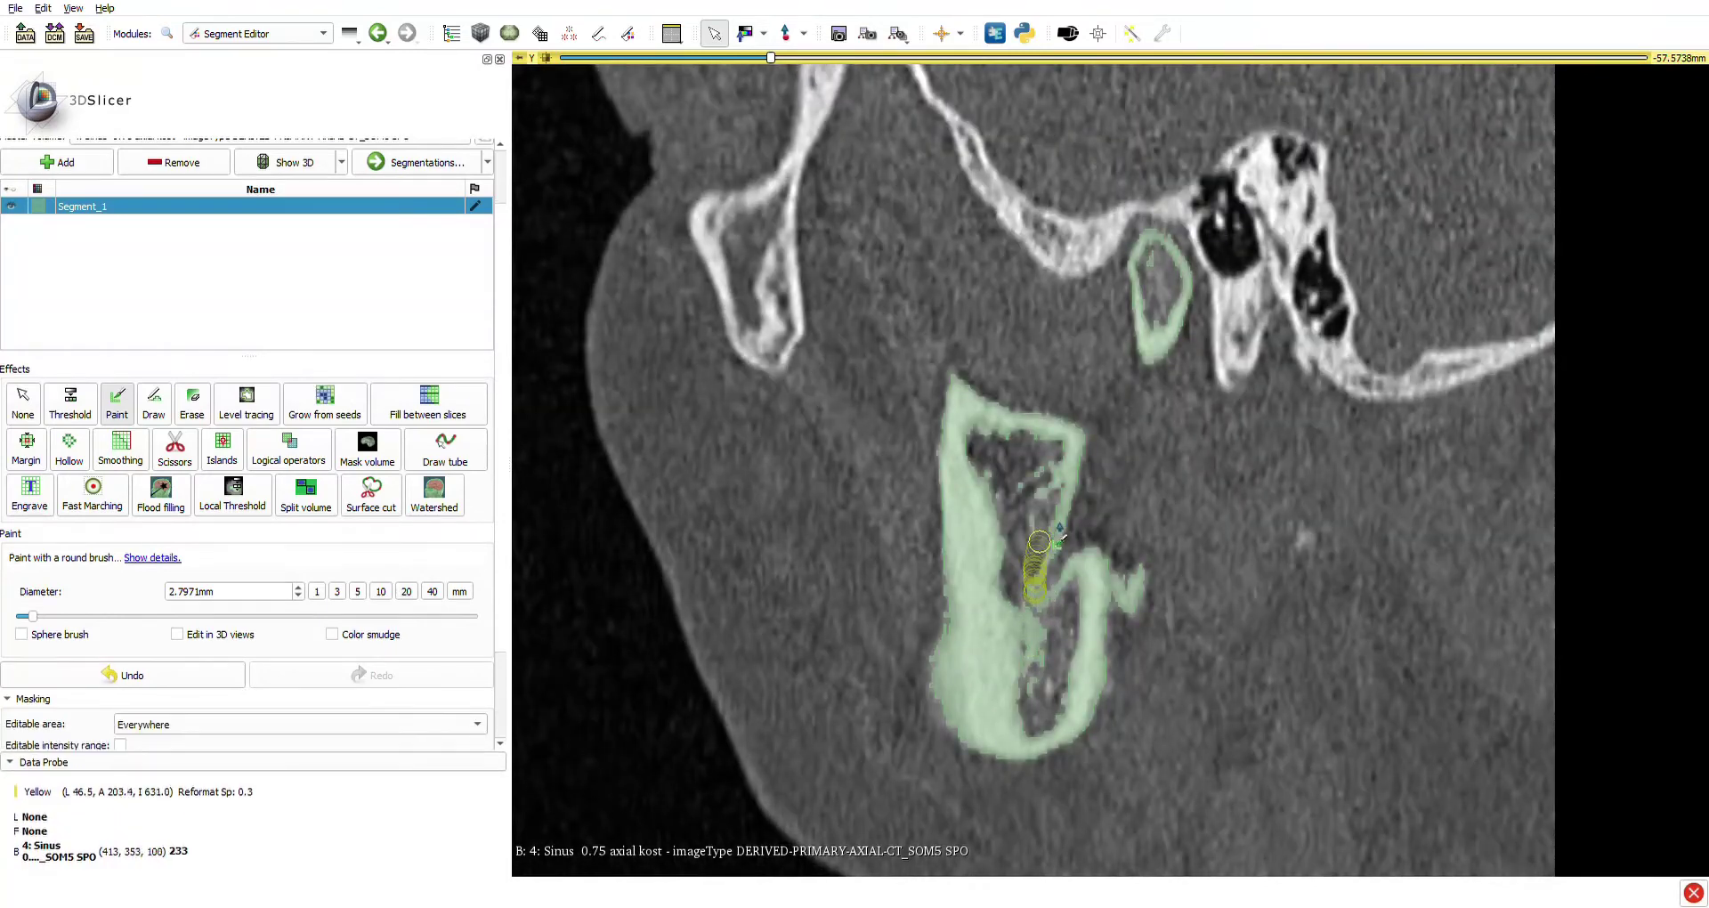
{"action": "scroll", "coordinate": [1064, 569], "scroll_direction": "down", "scroll_amount": 1}
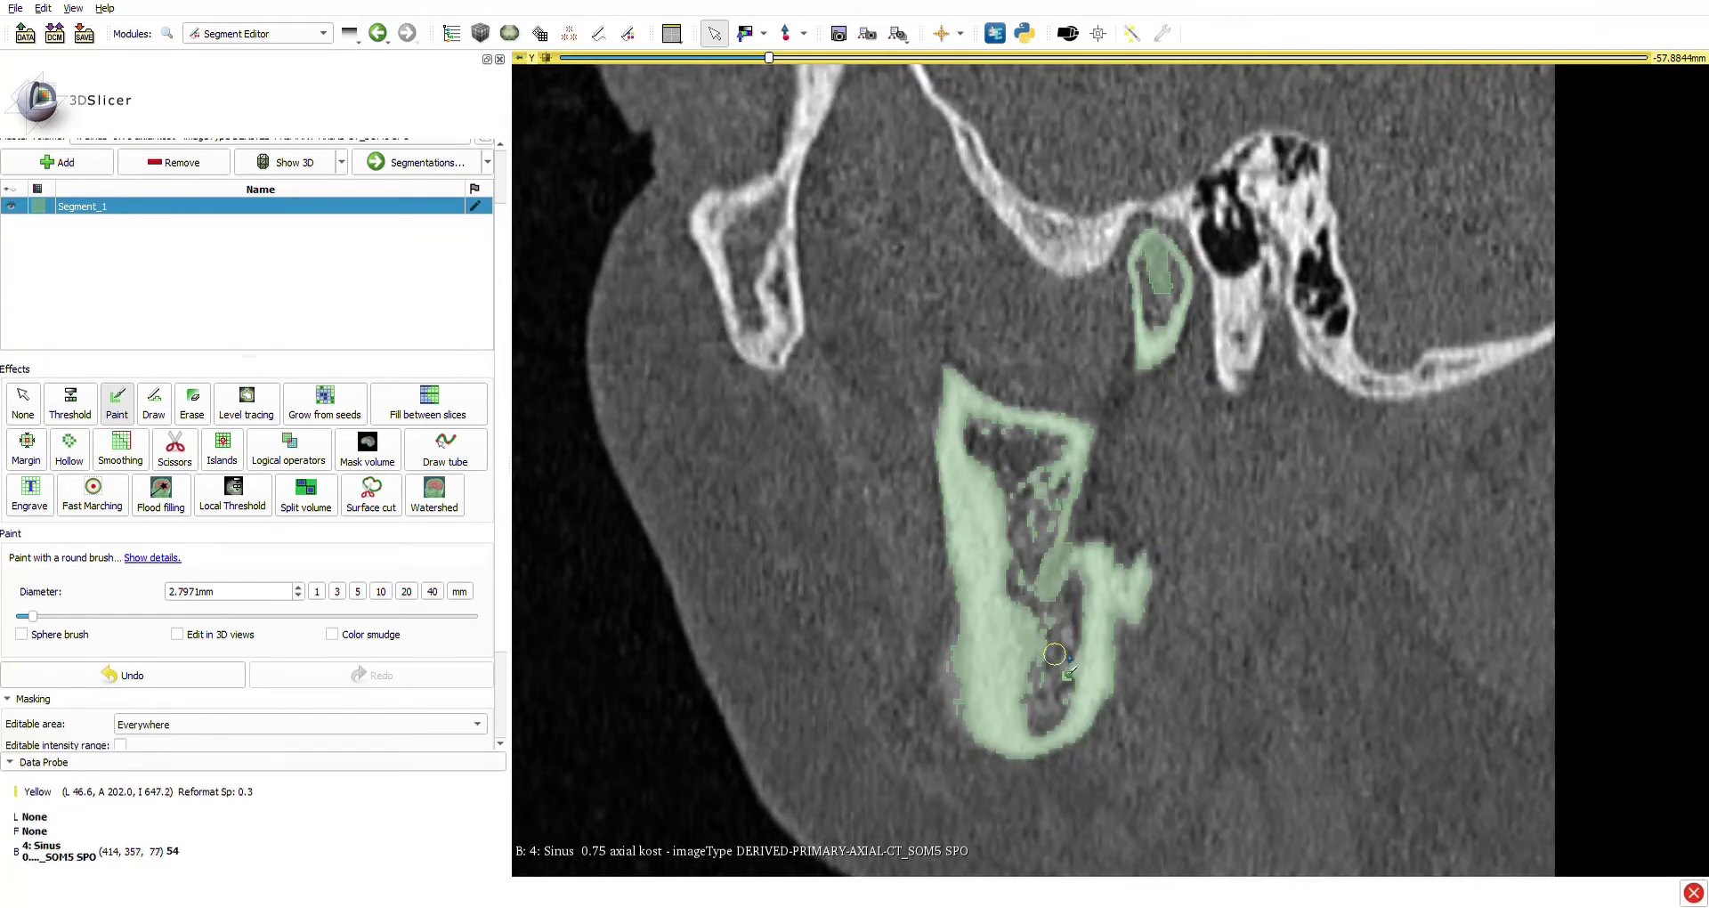
Paint across the gap in the rear wall of the ramus with the 2.8 mm brush on slices from about -55.1 to -54.5 mm.
{"action": "scroll", "coordinate": [1069, 674], "scroll_direction": "down", "scroll_amount": 1}
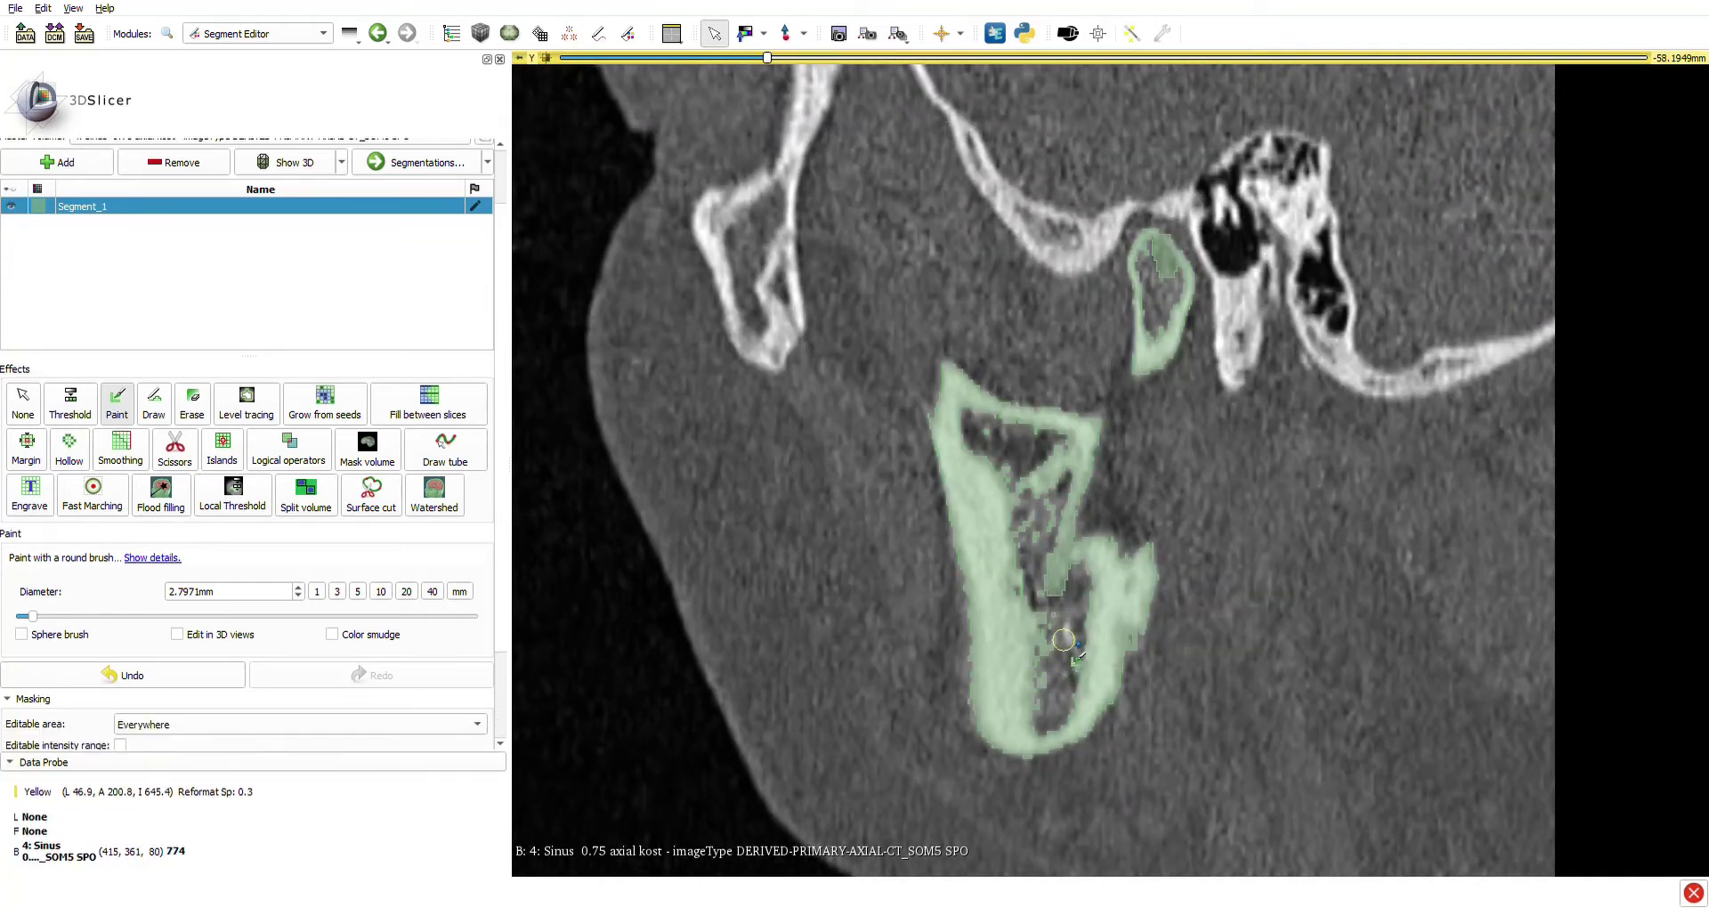
{"action": "scroll", "coordinate": [1063, 639], "scroll_direction": "down", "scroll_amount": 1}
{"action": "scroll", "coordinate": [1067, 638], "scroll_direction": "up", "scroll_amount": 4}
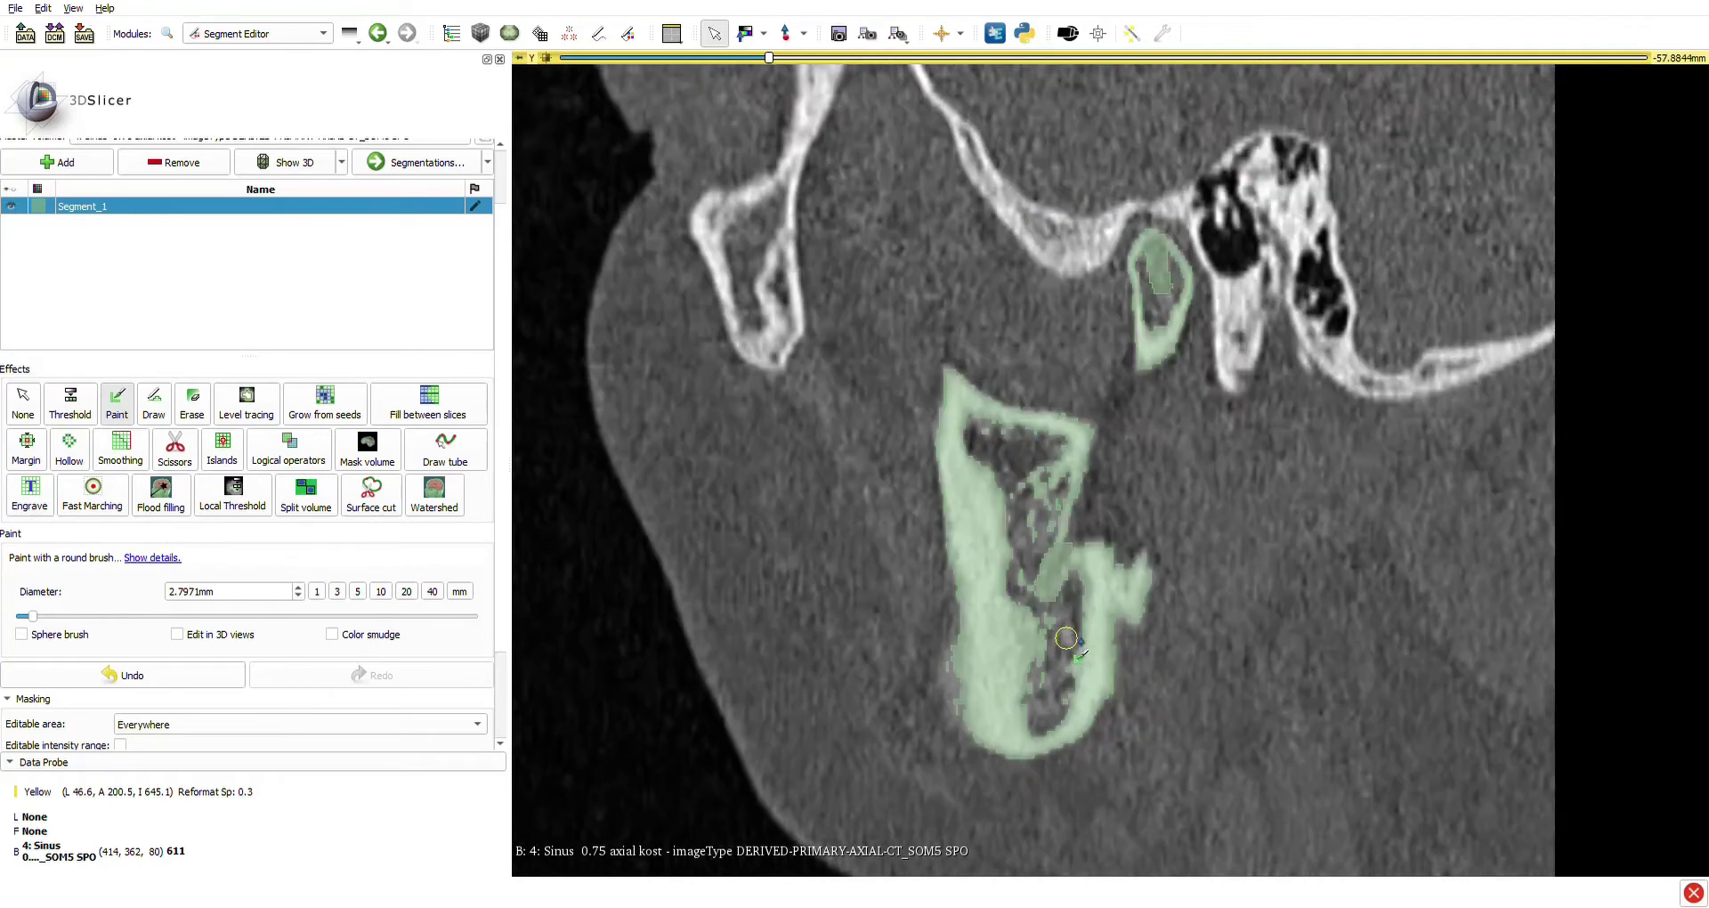
{"action": "scroll", "coordinate": [1073, 637], "scroll_direction": "up", "scroll_amount": 4}
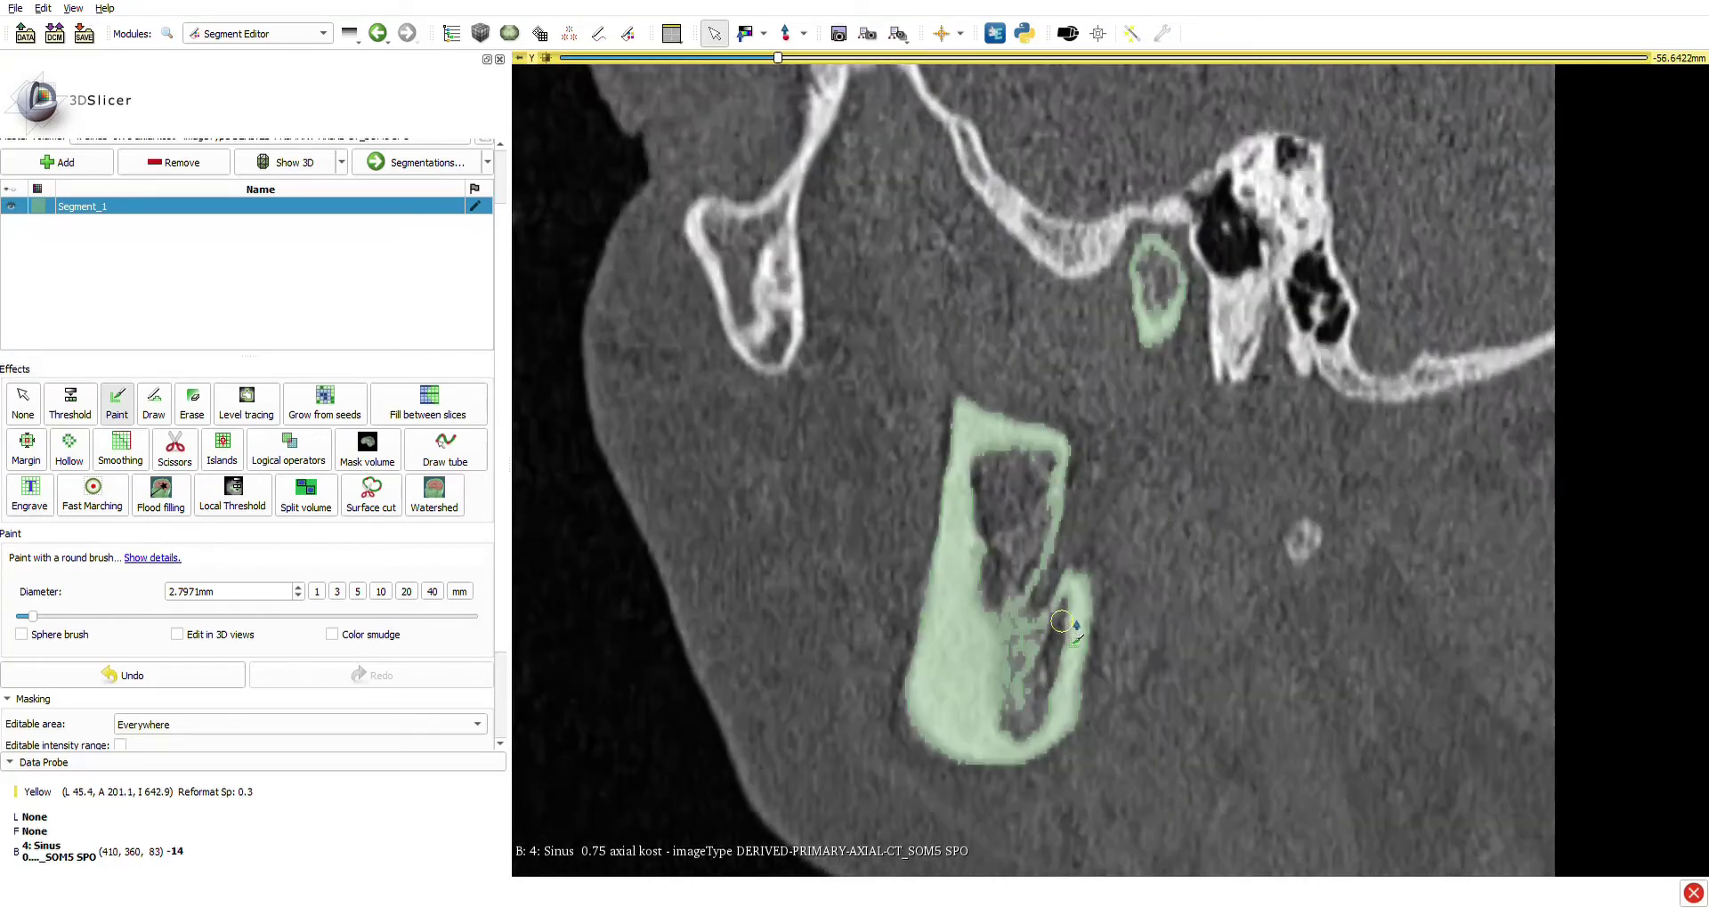
{"action": "scroll", "coordinate": [1070, 634], "scroll_direction": "up", "scroll_amount": 3}
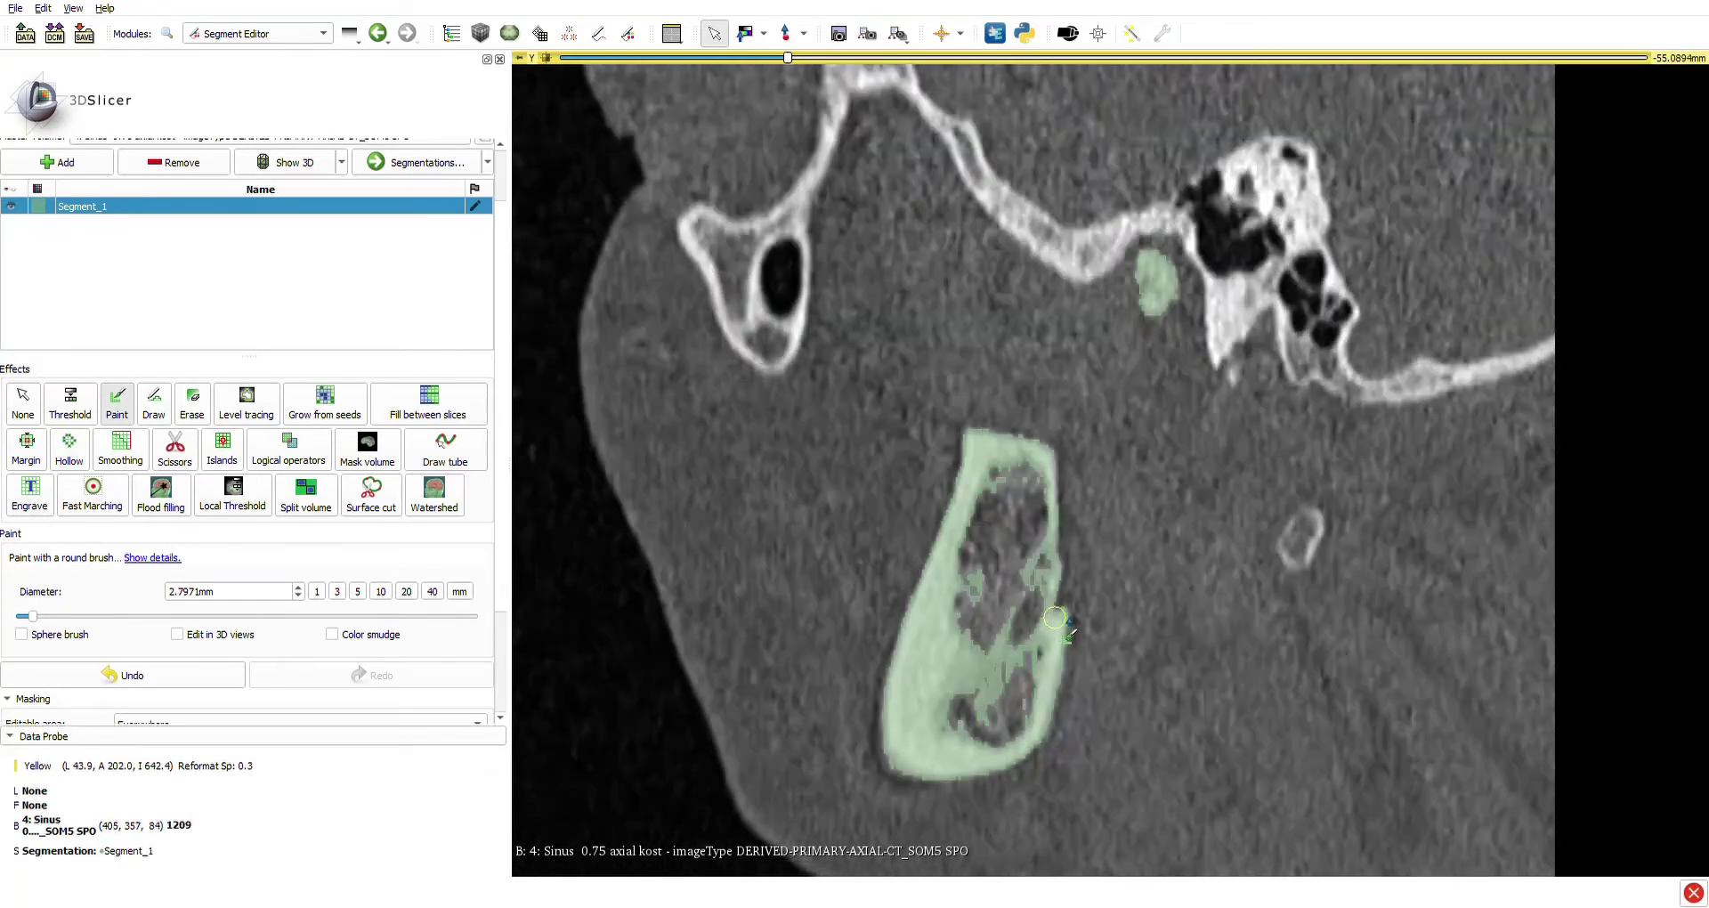
{"action": "left_click_drag", "start_coordinate": [1040, 588], "coordinate": [1026, 629]}
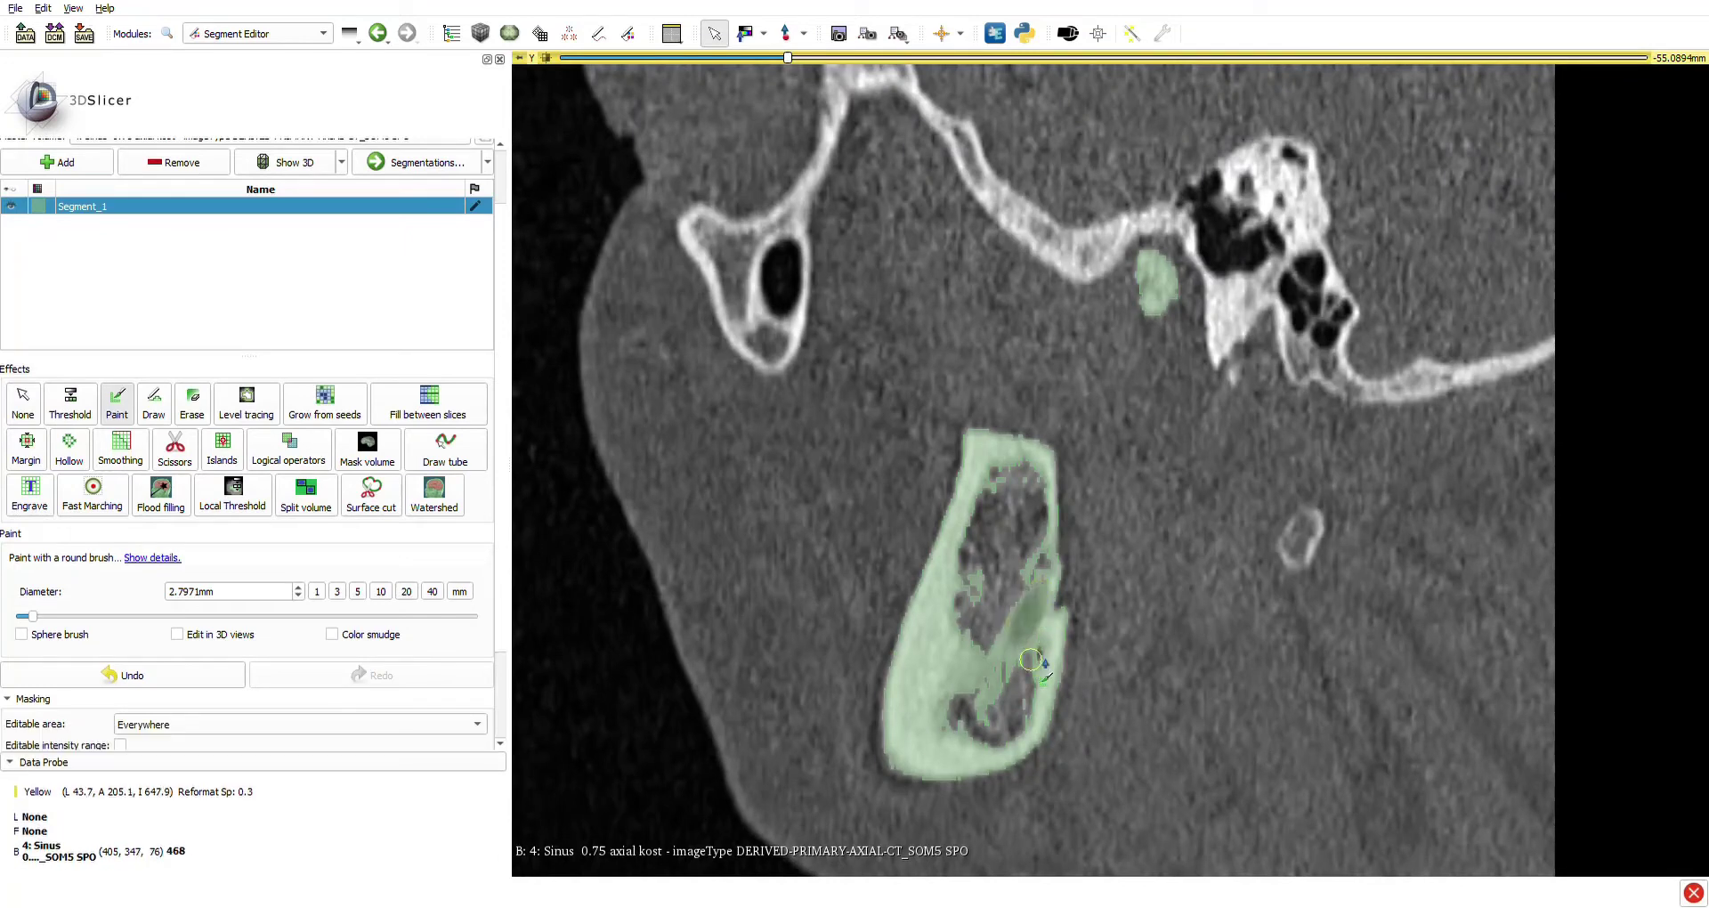
{"action": "scroll", "coordinate": [1023, 621], "scroll_direction": "up", "scroll_amount": 1}
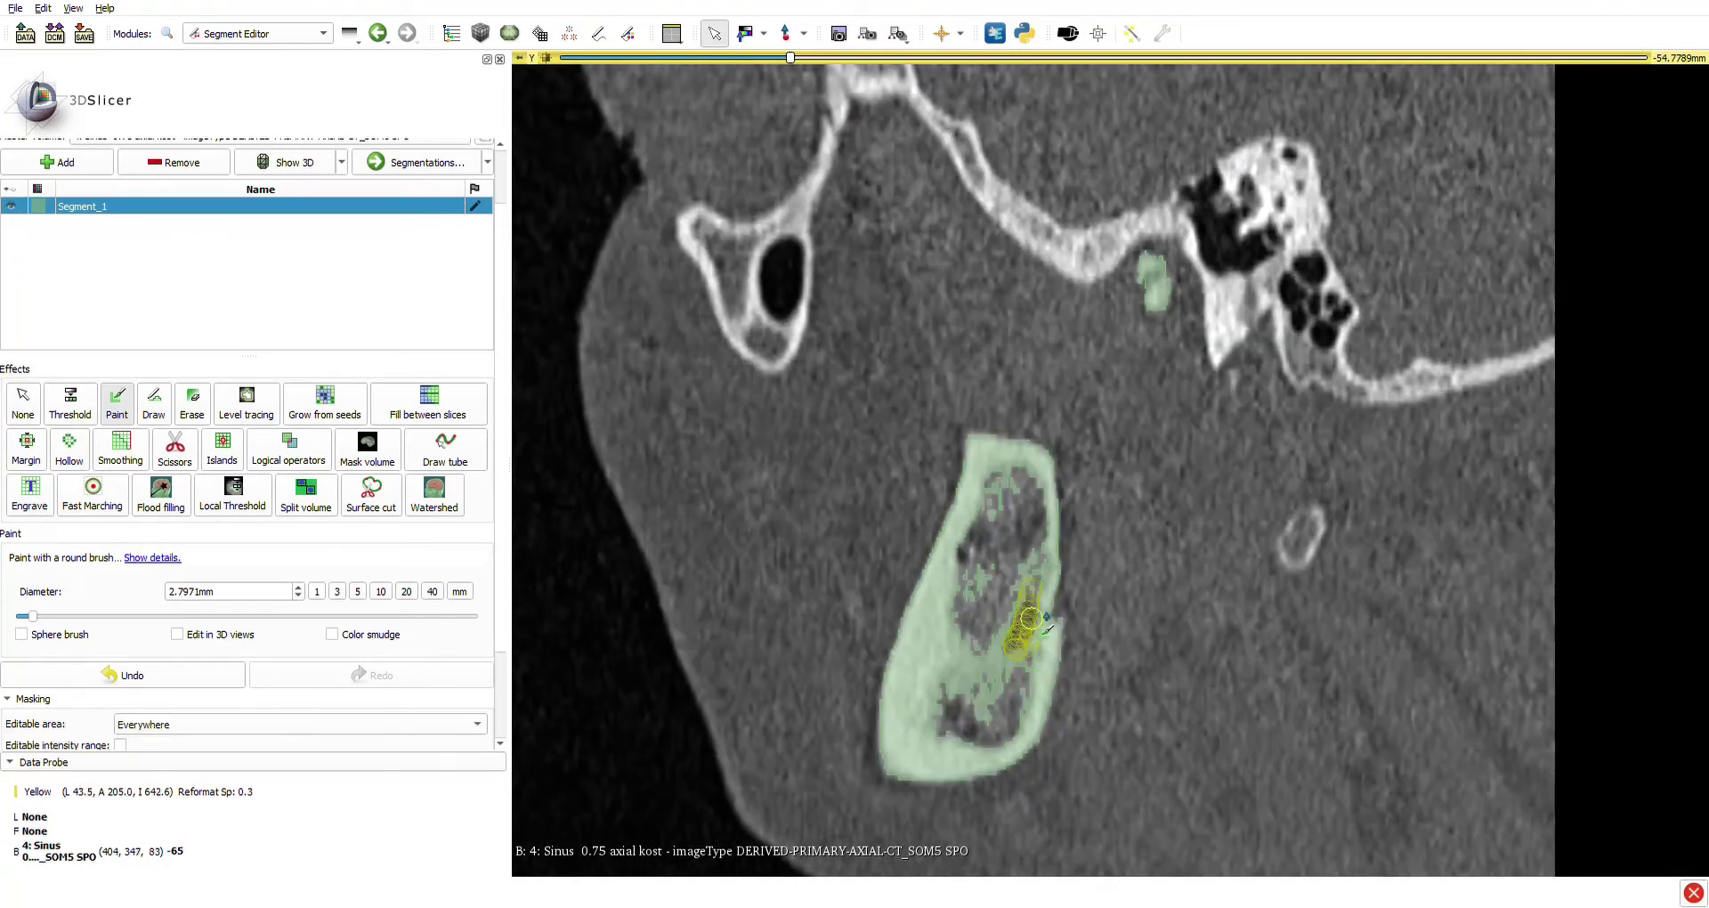
{"action": "scroll", "coordinate": [1023, 632], "scroll_direction": "up", "scroll_amount": 1}
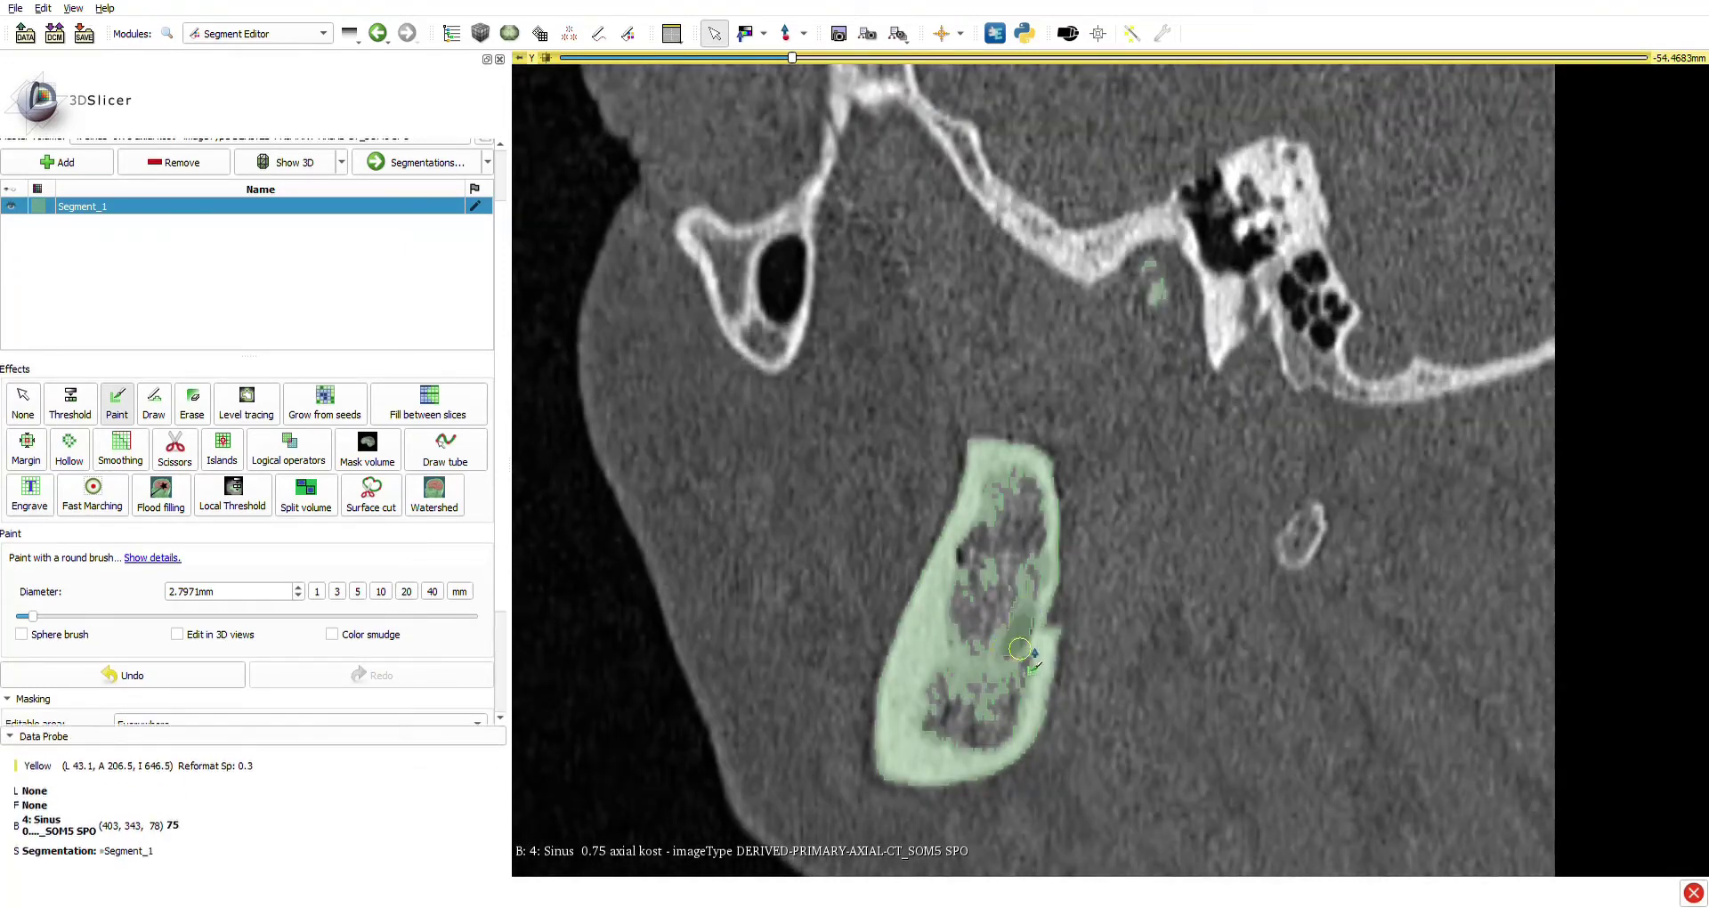
{"action": "mouse_move", "coordinate": [1019, 648]}
{"action": "left_mouse_down"}
{"action": "mouse_move", "coordinate": [1022, 629]}
{"action": "mouse_move", "coordinate": [1026, 661]}
{"action": "left_mouse_up"}
Paint the inner side of the thin rear wall on slices between about -55.4 and -56.0 mm.
{"action": "scroll", "coordinate": [1007, 679], "scroll_direction": "down", "scroll_amount": 2}
{"action": "left_click_drag", "start_coordinate": [1038, 552], "coordinate": [1035, 560]}
{"action": "scroll", "coordinate": [1026, 619], "scroll_direction": "down", "scroll_amount": 1}
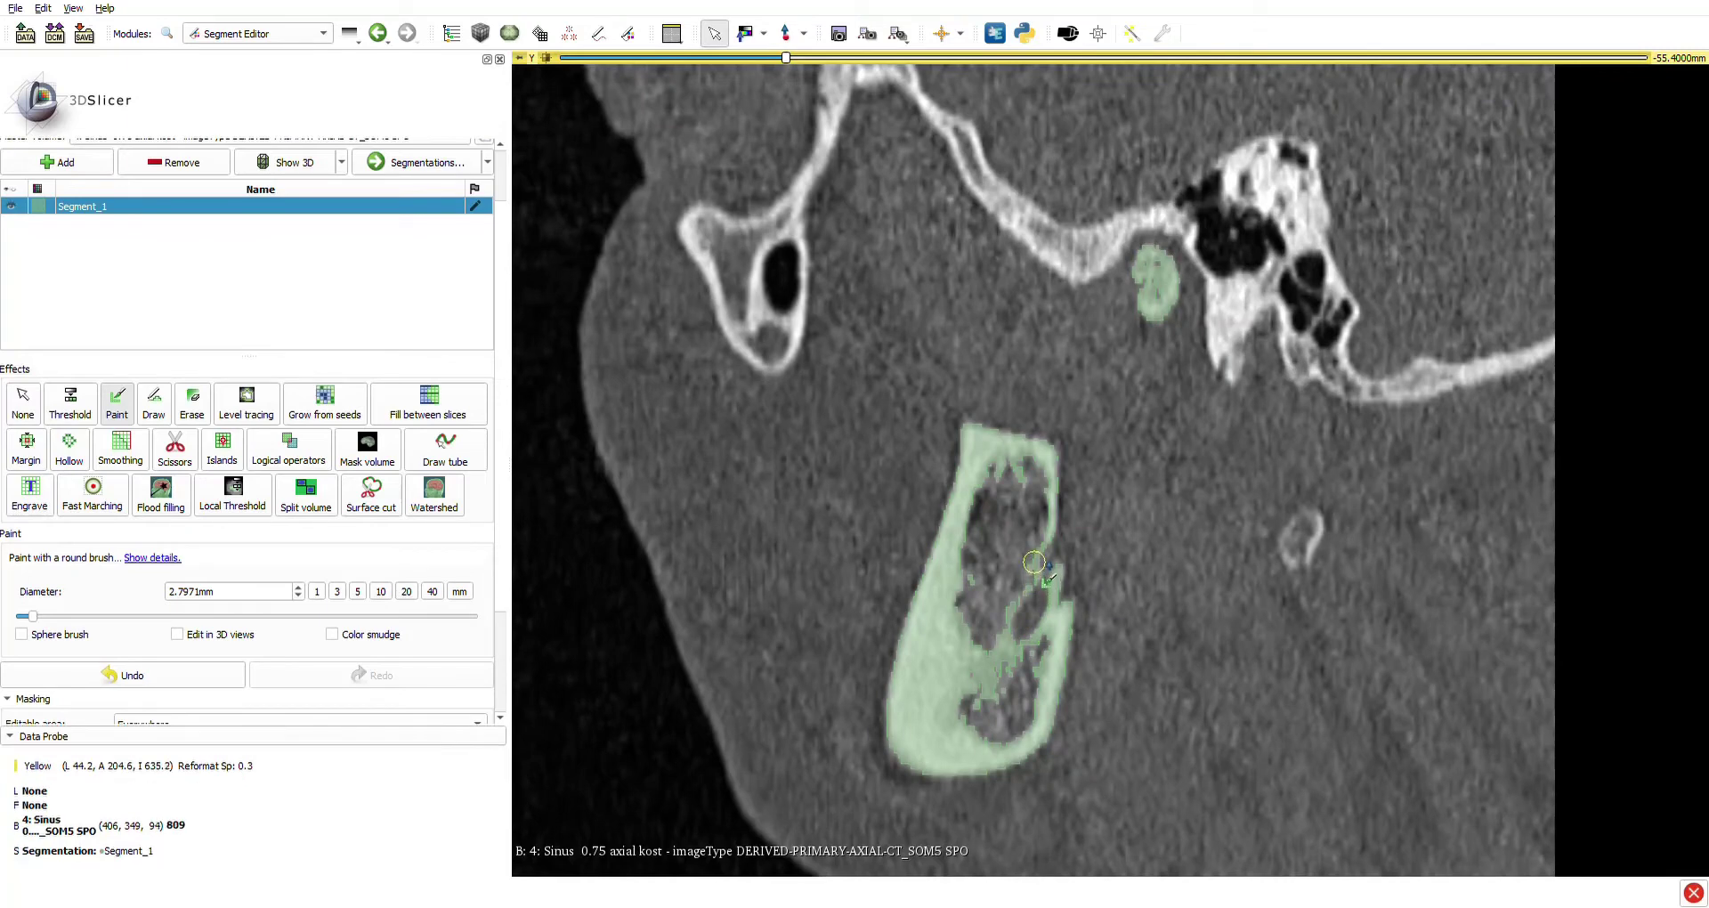
{"action": "scroll", "coordinate": [1037, 513], "scroll_direction": "down", "scroll_amount": 2}
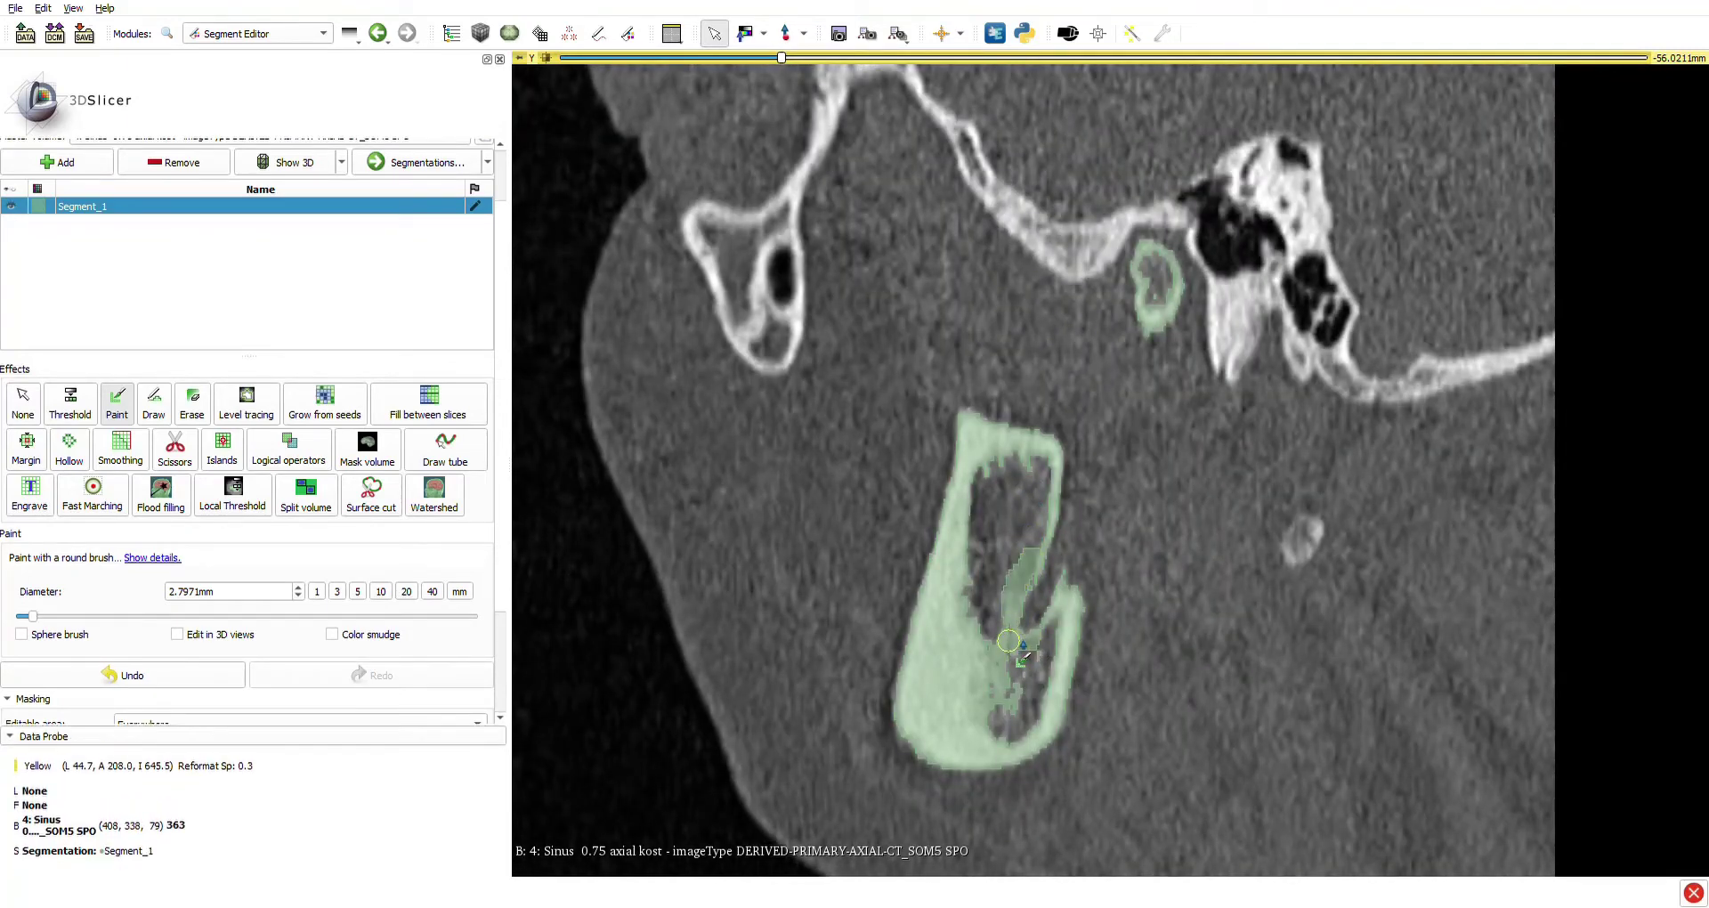
{"action": "scroll", "coordinate": [1025, 634], "scroll_direction": "up", "scroll_amount": 1}
{"action": "left_click_drag", "start_coordinate": [1023, 563], "coordinate": [1017, 599]}
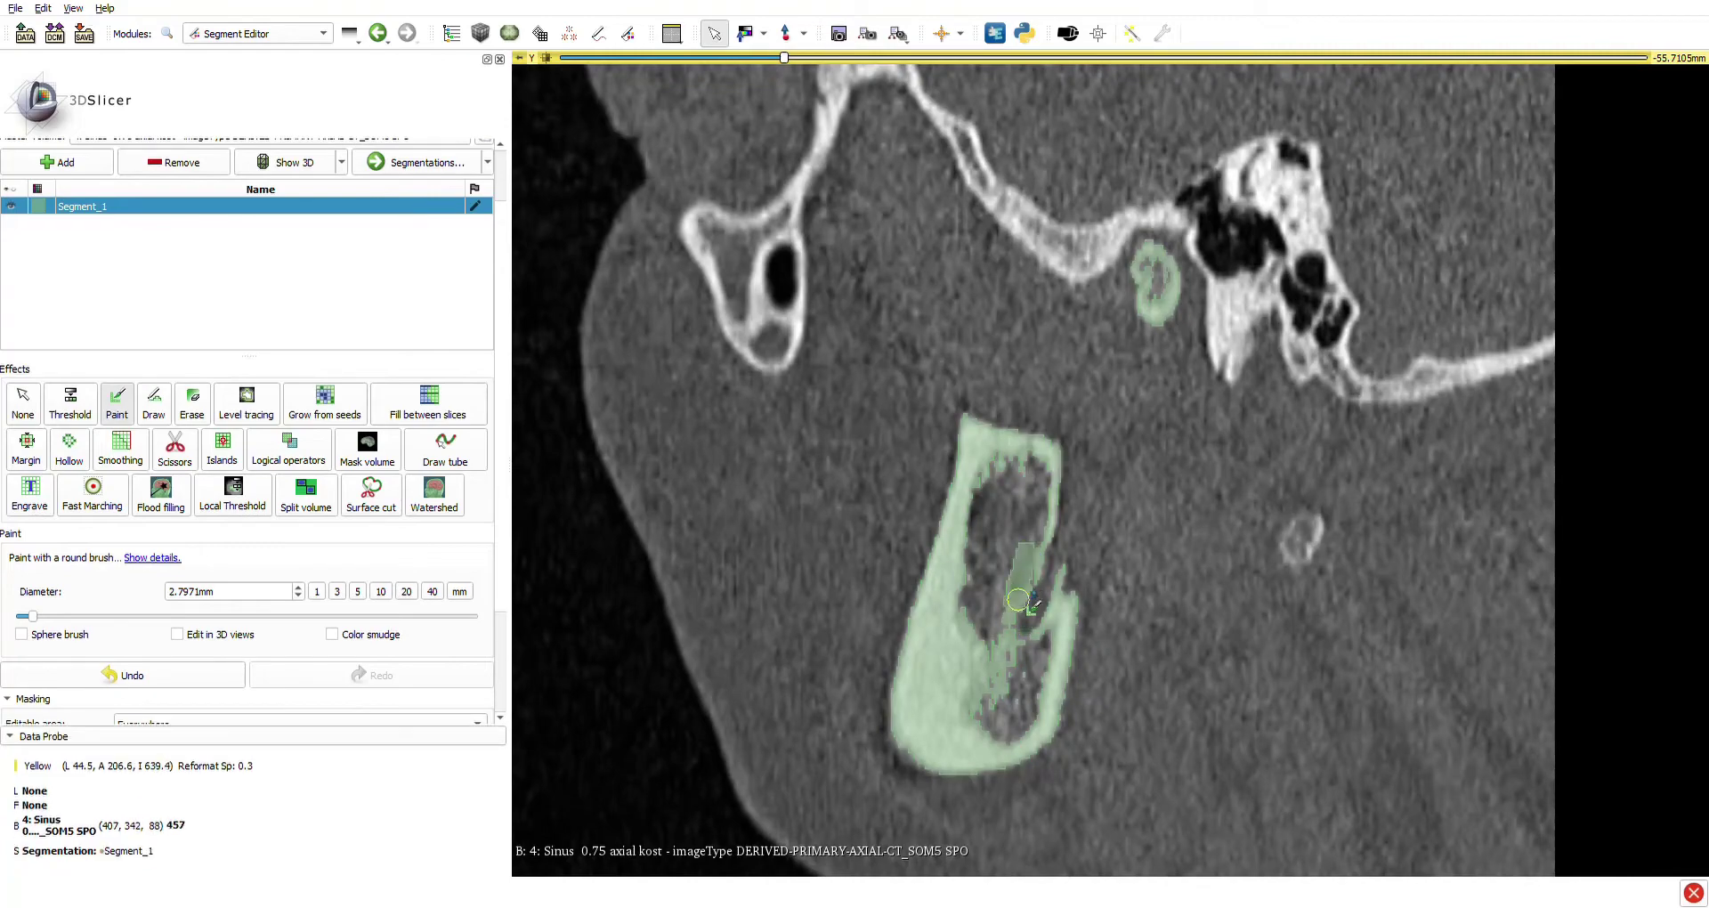
Reinforce the rear border of the ramus below the condyle neck with short strokes, starting at slice -61.0 mm.
{"action": "scroll", "coordinate": [1009, 620], "scroll_direction": "down", "scroll_amount": 15}
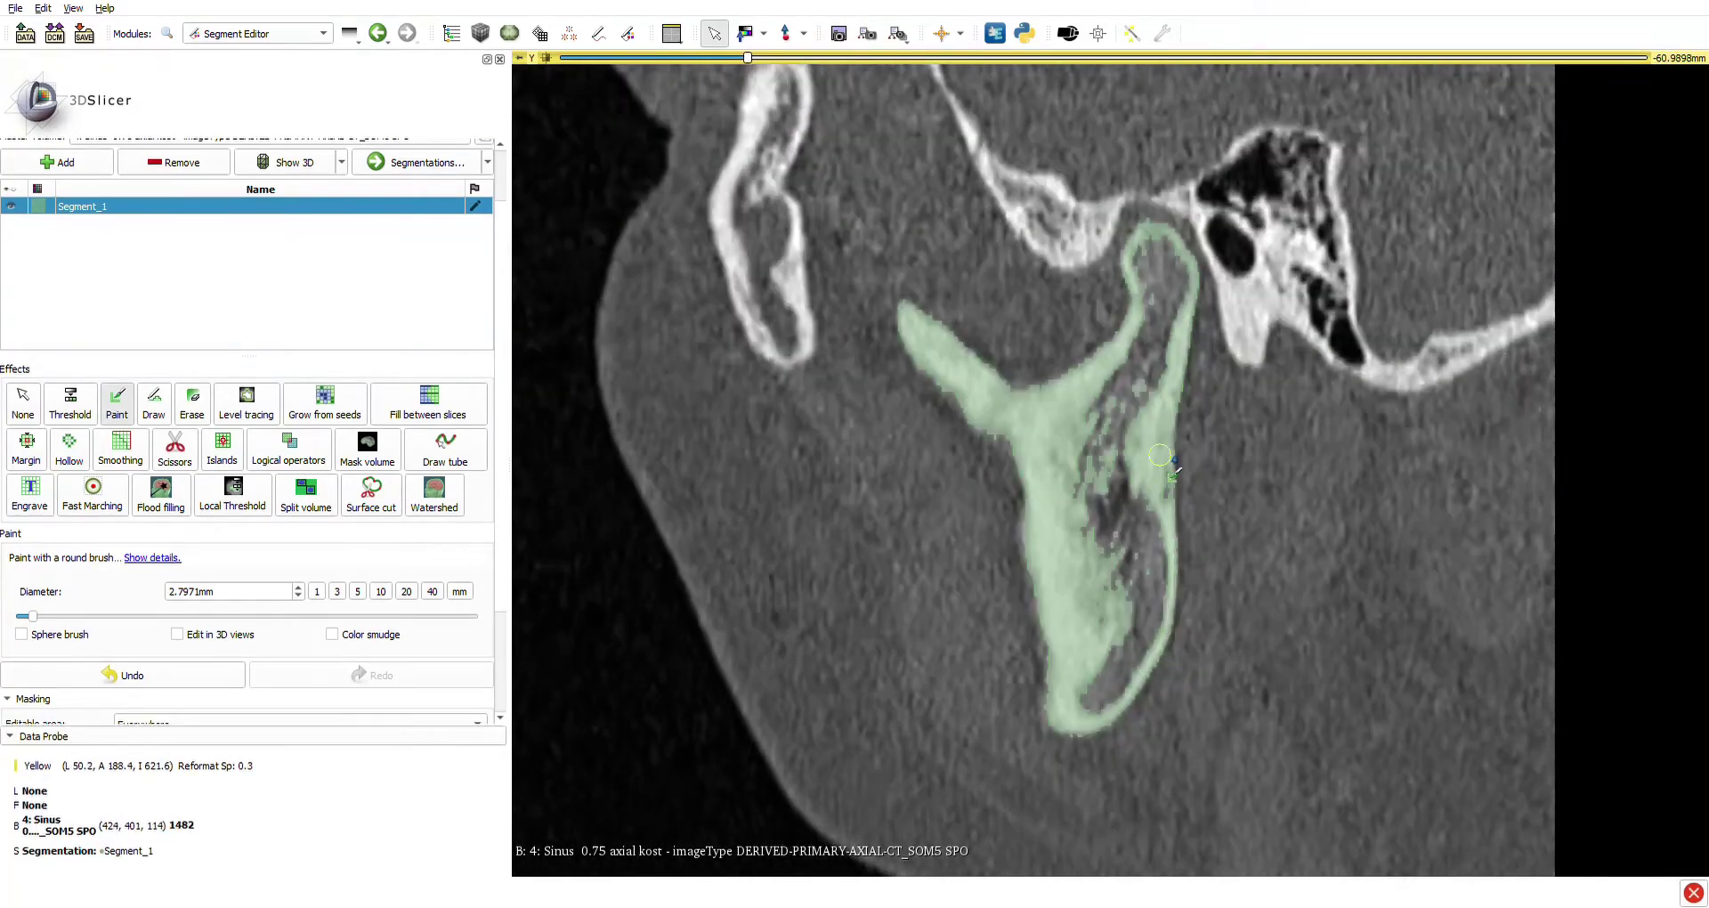
{"action": "mouse_move", "coordinate": [1160, 512]}
{"action": "left_mouse_down"}
{"action": "mouse_move", "coordinate": [1161, 425]}
{"action": "mouse_move", "coordinate": [1160, 484]}
{"action": "left_mouse_up"}
{"action": "scroll", "coordinate": [1162, 427], "scroll_direction": "up", "scroll_amount": 2}
{"action": "scroll", "coordinate": [1161, 481], "scroll_direction": "up", "scroll_amount": 1}
{"action": "left_click_drag", "start_coordinate": [1157, 476], "coordinate": [1156, 445]}
Paint the thin upper border of the jaw body with the 2.8 mm brush on slices between about -43.6 and -40.2 mm.
{"action": "scroll", "coordinate": [1155, 472], "scroll_direction": "up", "scroll_amount": 18}
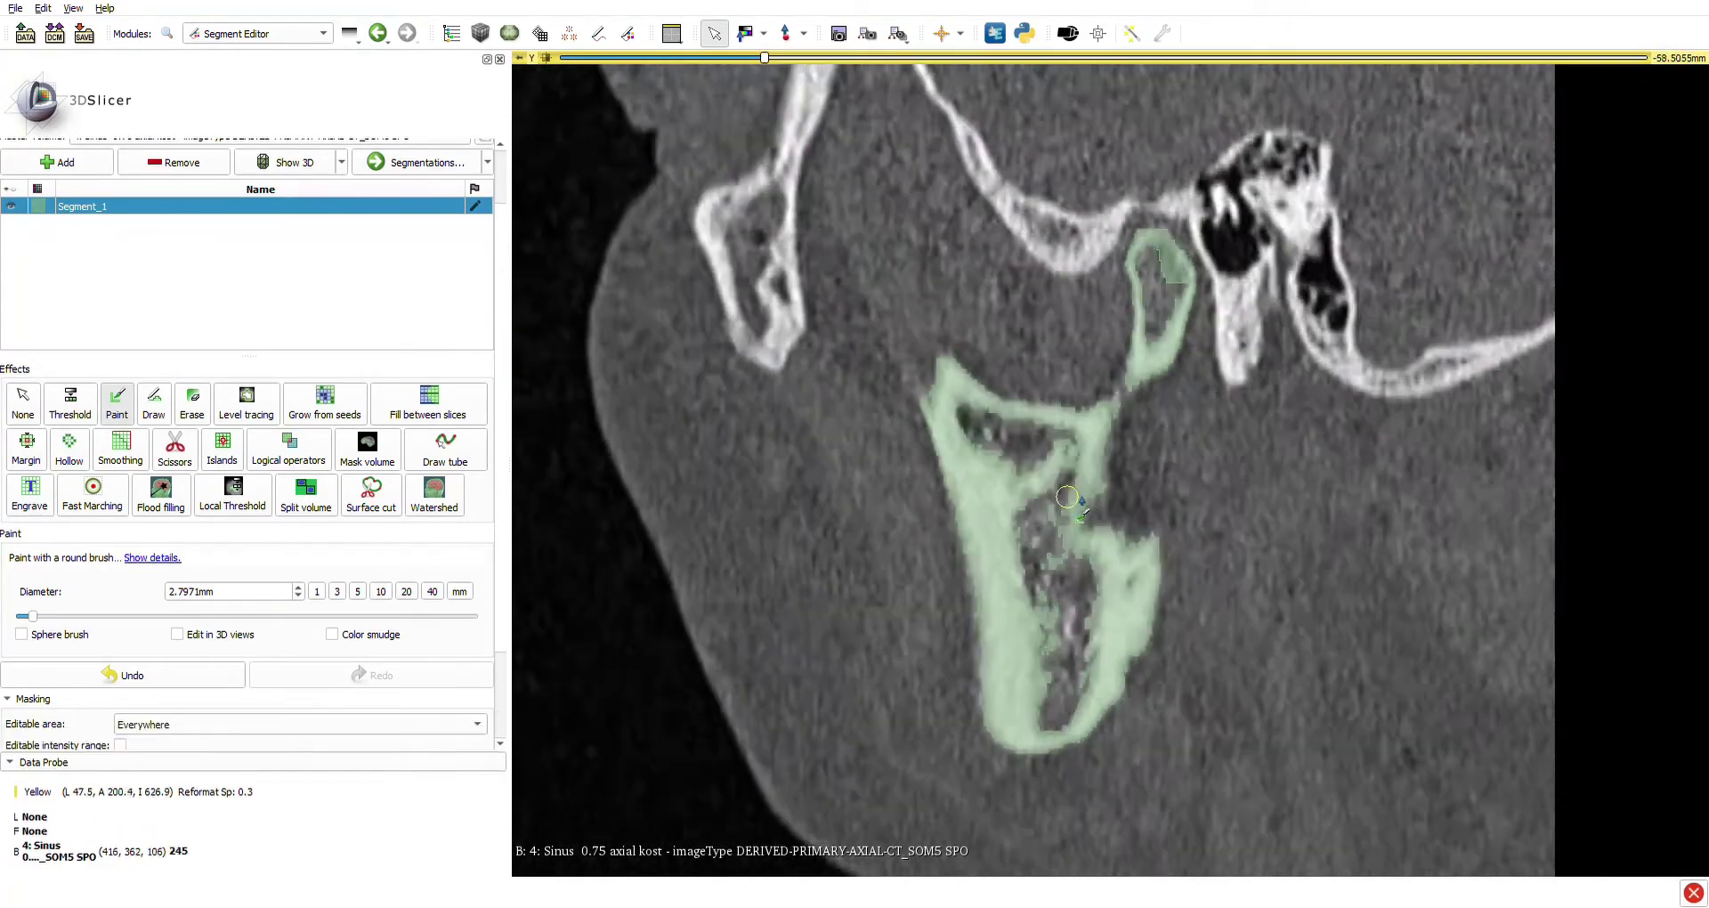
{"action": "scroll", "coordinate": [1073, 623], "scroll_direction": "up", "scroll_amount": 20}
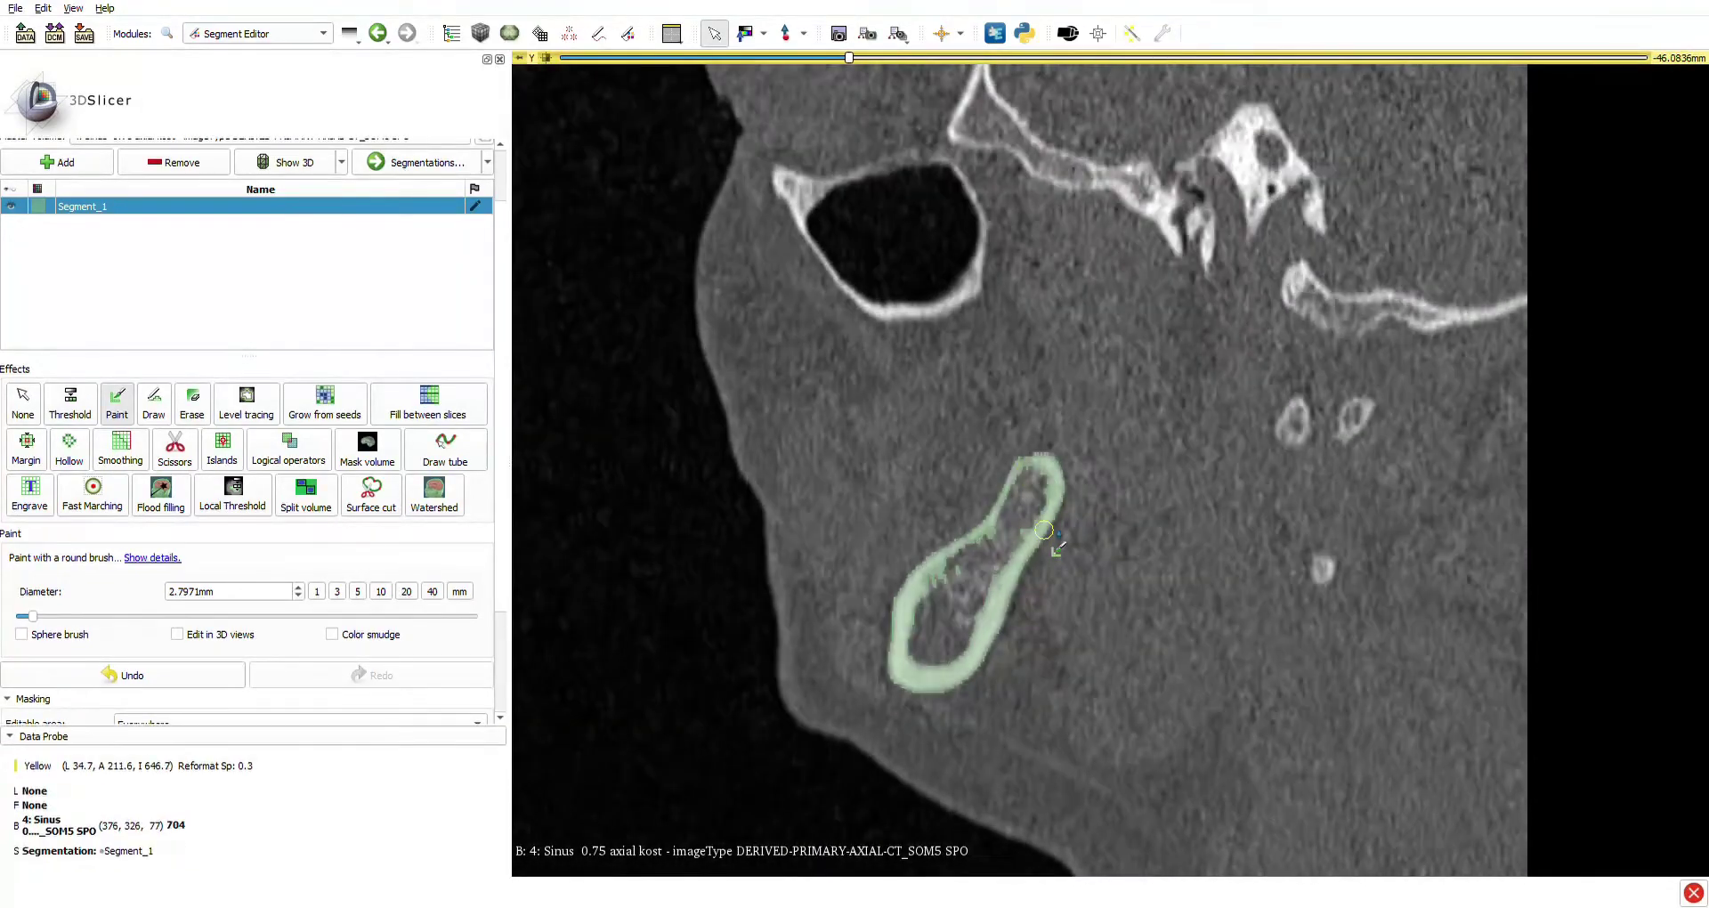
{"action": "scroll", "coordinate": [1048, 538], "scroll_direction": "up", "scroll_amount": 6}
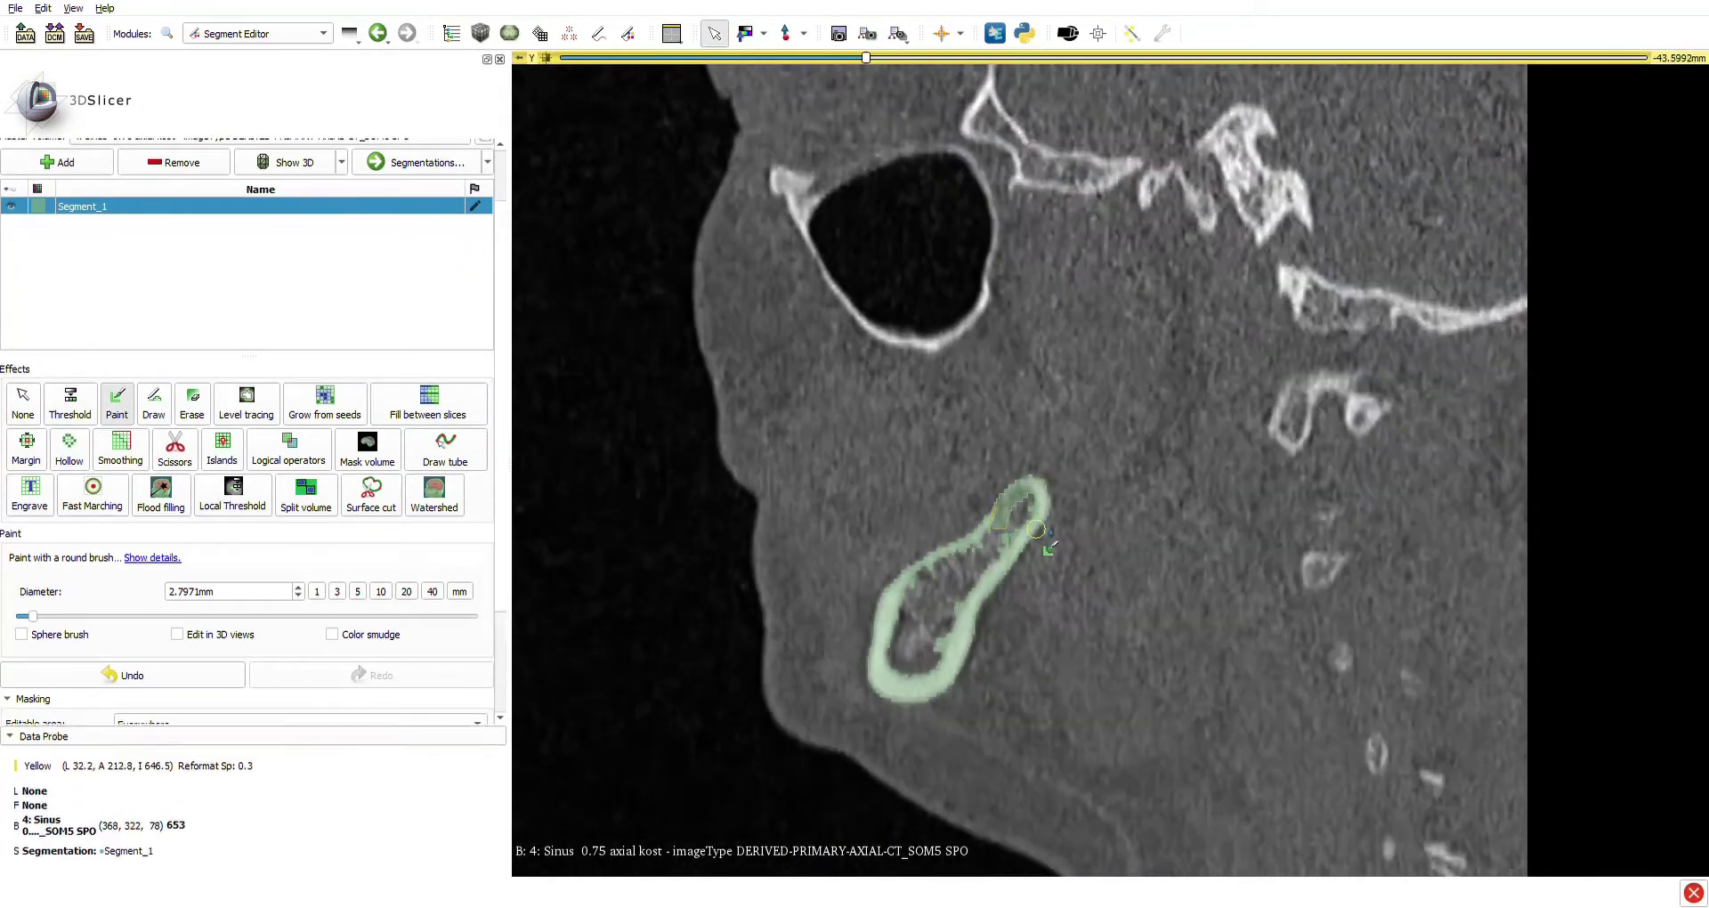
{"action": "scroll", "coordinate": [1033, 490], "scroll_direction": "up", "scroll_amount": 5}
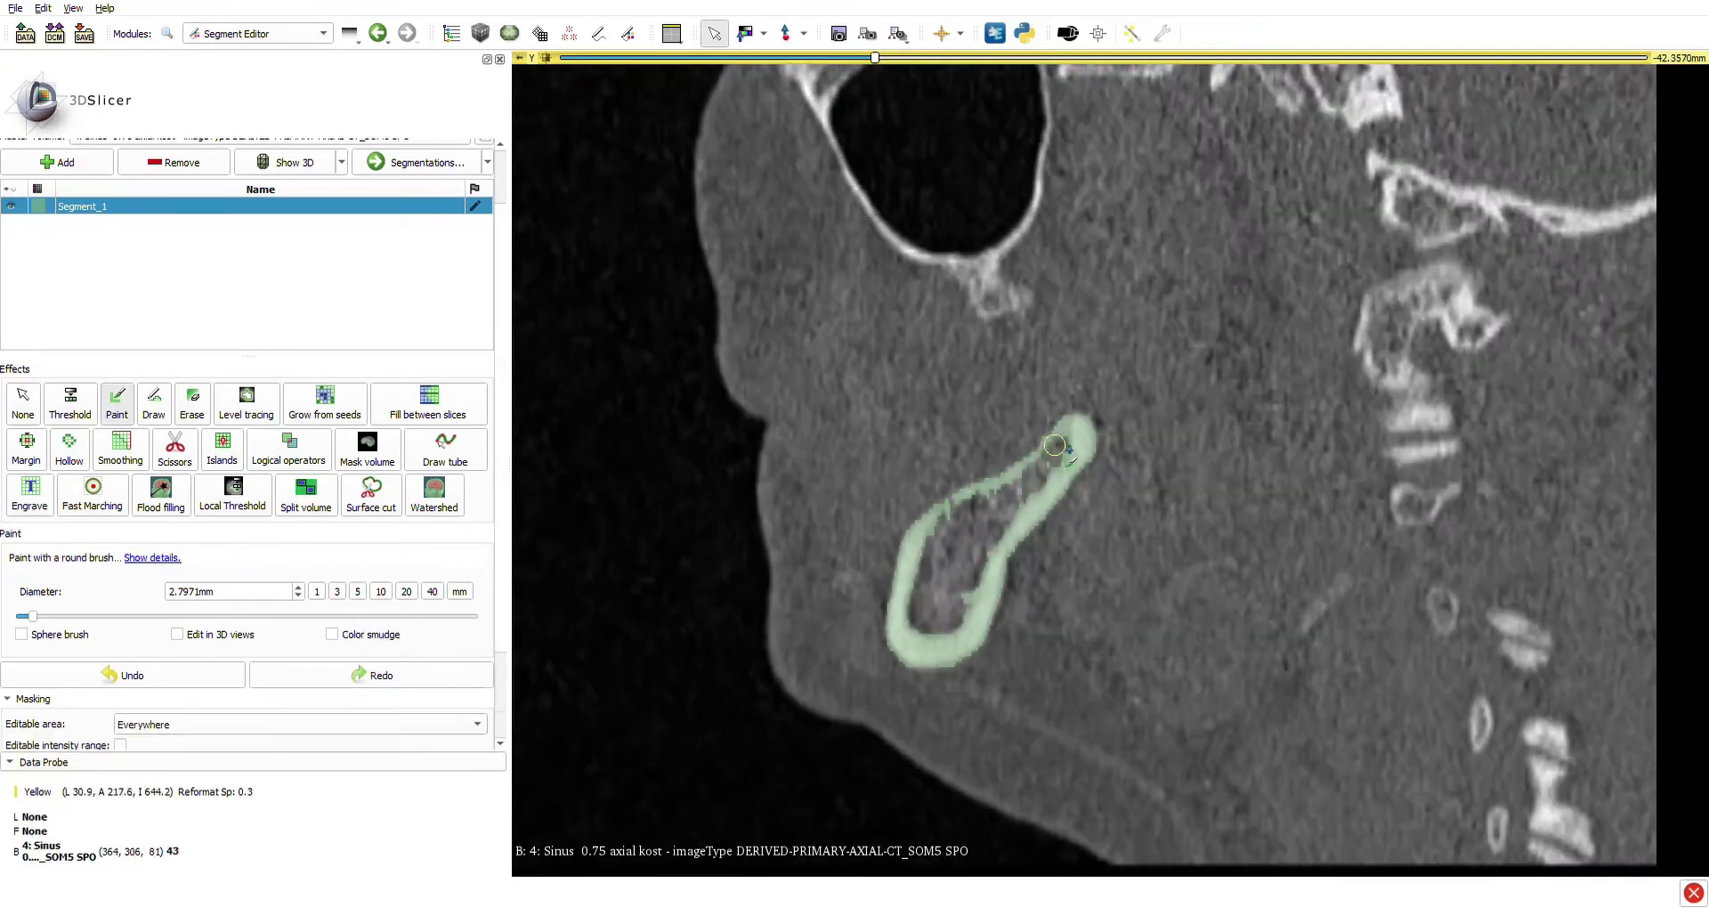
{"action": "scroll", "coordinate": [1051, 491], "scroll_direction": "up", "scroll_amount": 10}
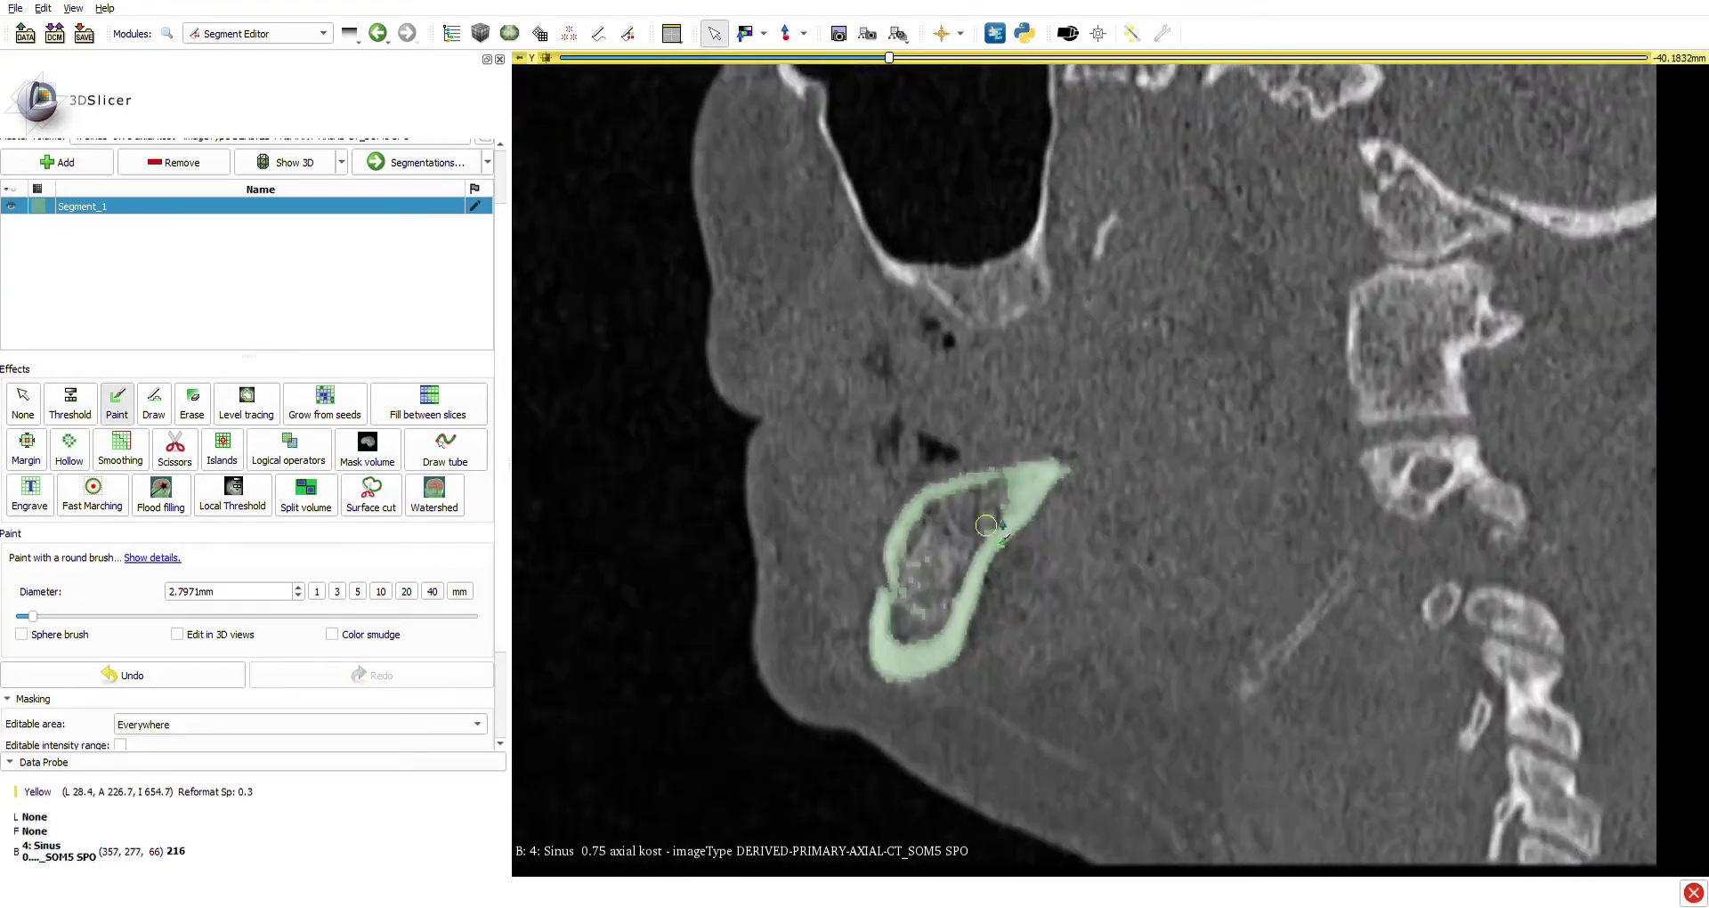
{"action": "scroll", "coordinate": [939, 616], "scroll_direction": "down", "scroll_amount": 5}
{"action": "scroll", "coordinate": [890, 628], "scroll_direction": "up", "scroll_amount": 6}
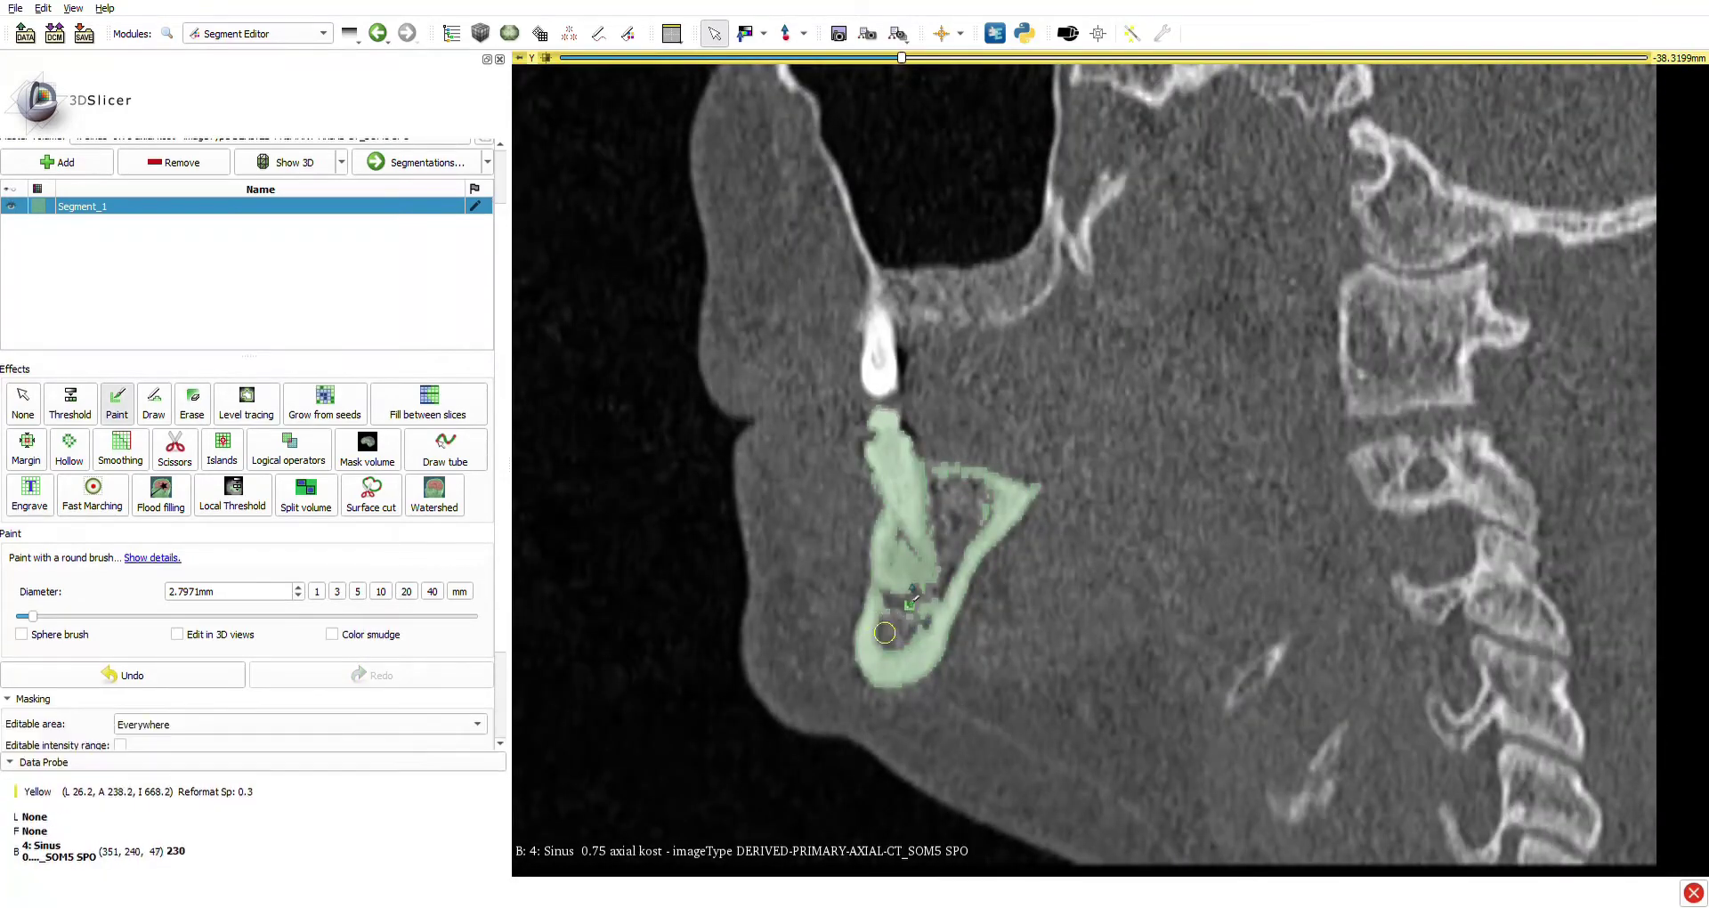
Close the opening in the front wall of the jaw body by painting slices from about -40.2 to -39.6 mm.
{"action": "scroll", "coordinate": [893, 619], "scroll_direction": "down", "scroll_amount": 5}
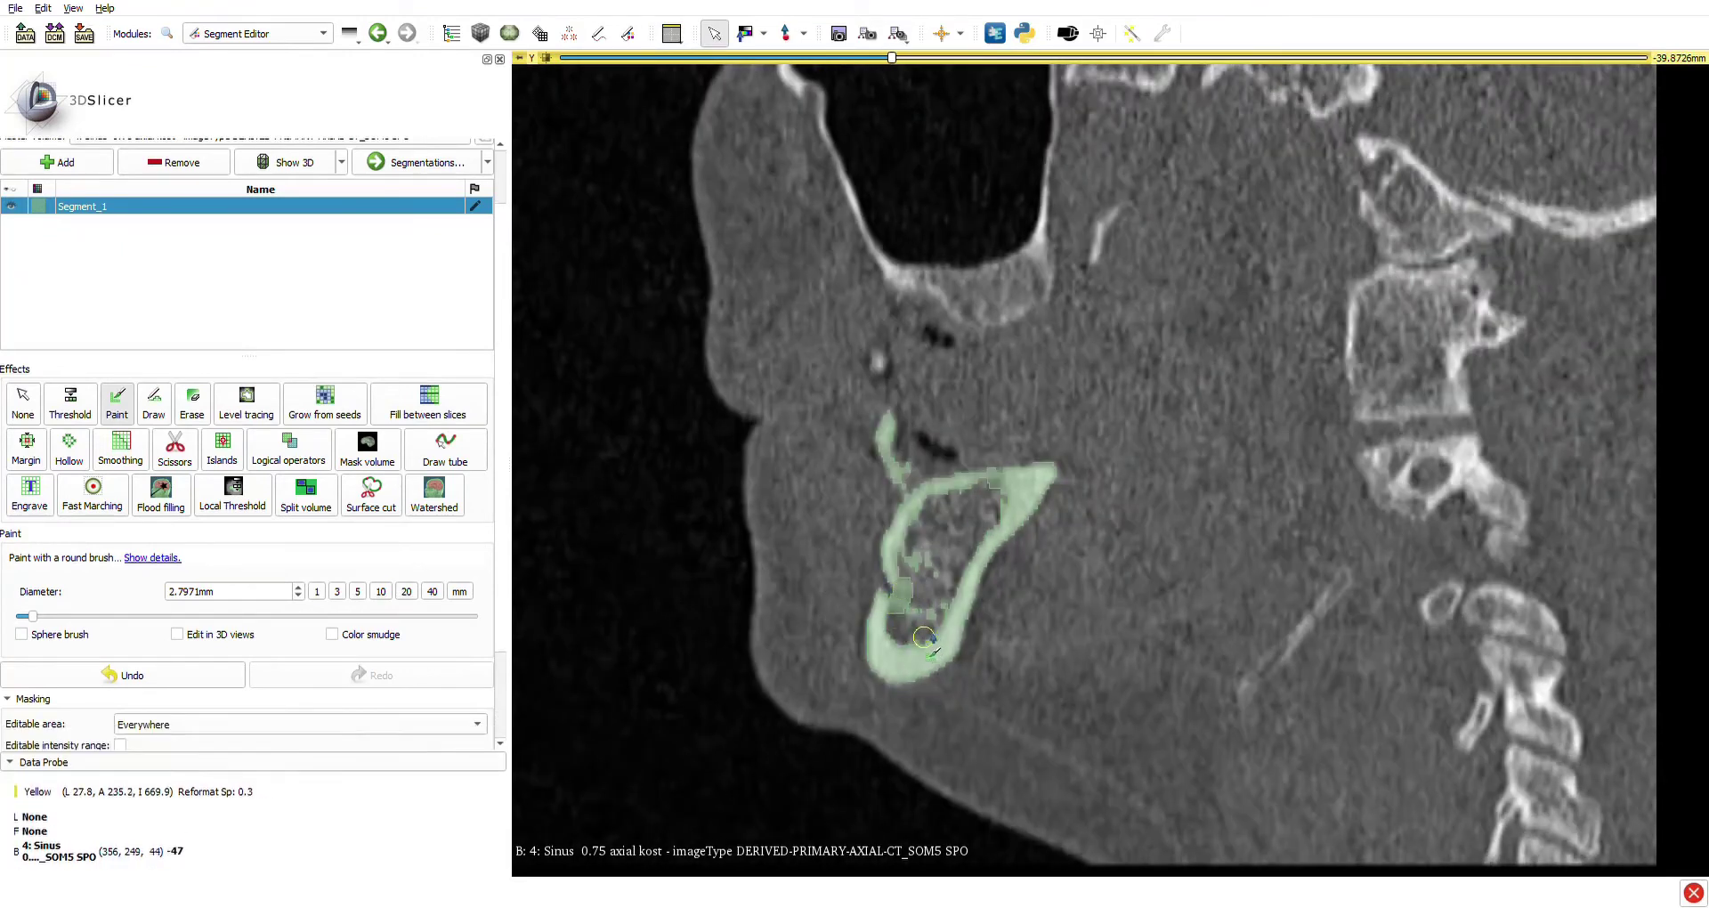
{"action": "scroll", "coordinate": [909, 628], "scroll_direction": "up", "scroll_amount": 1}
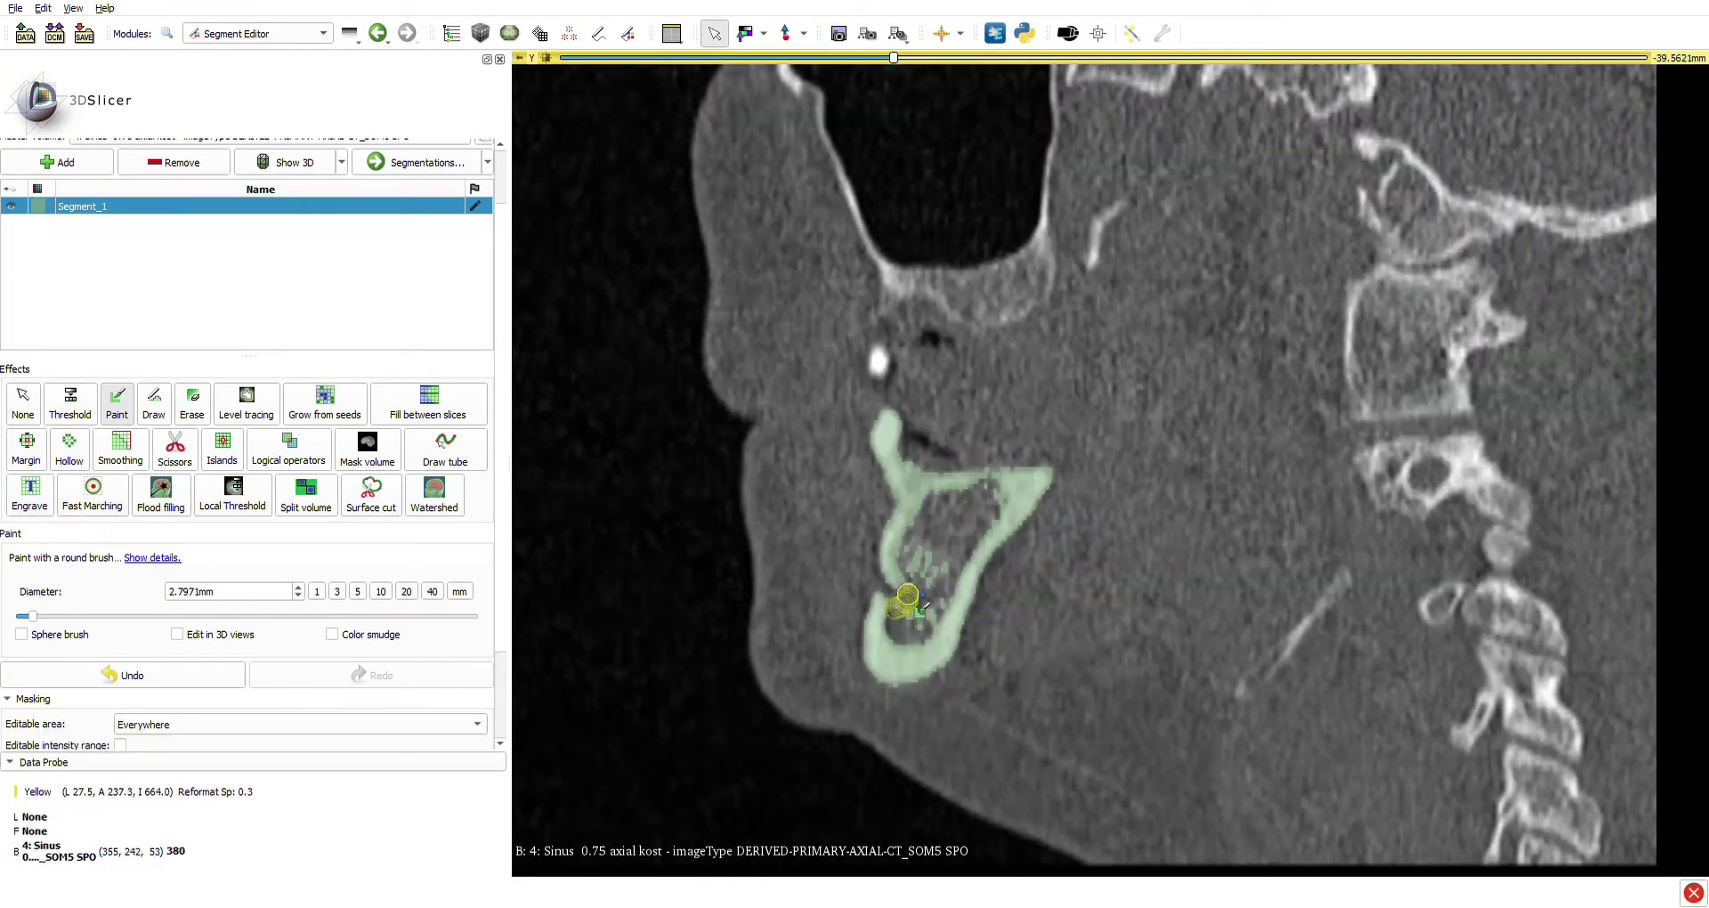
{"action": "scroll", "coordinate": [894, 614], "scroll_direction": "down", "scroll_amount": 2}
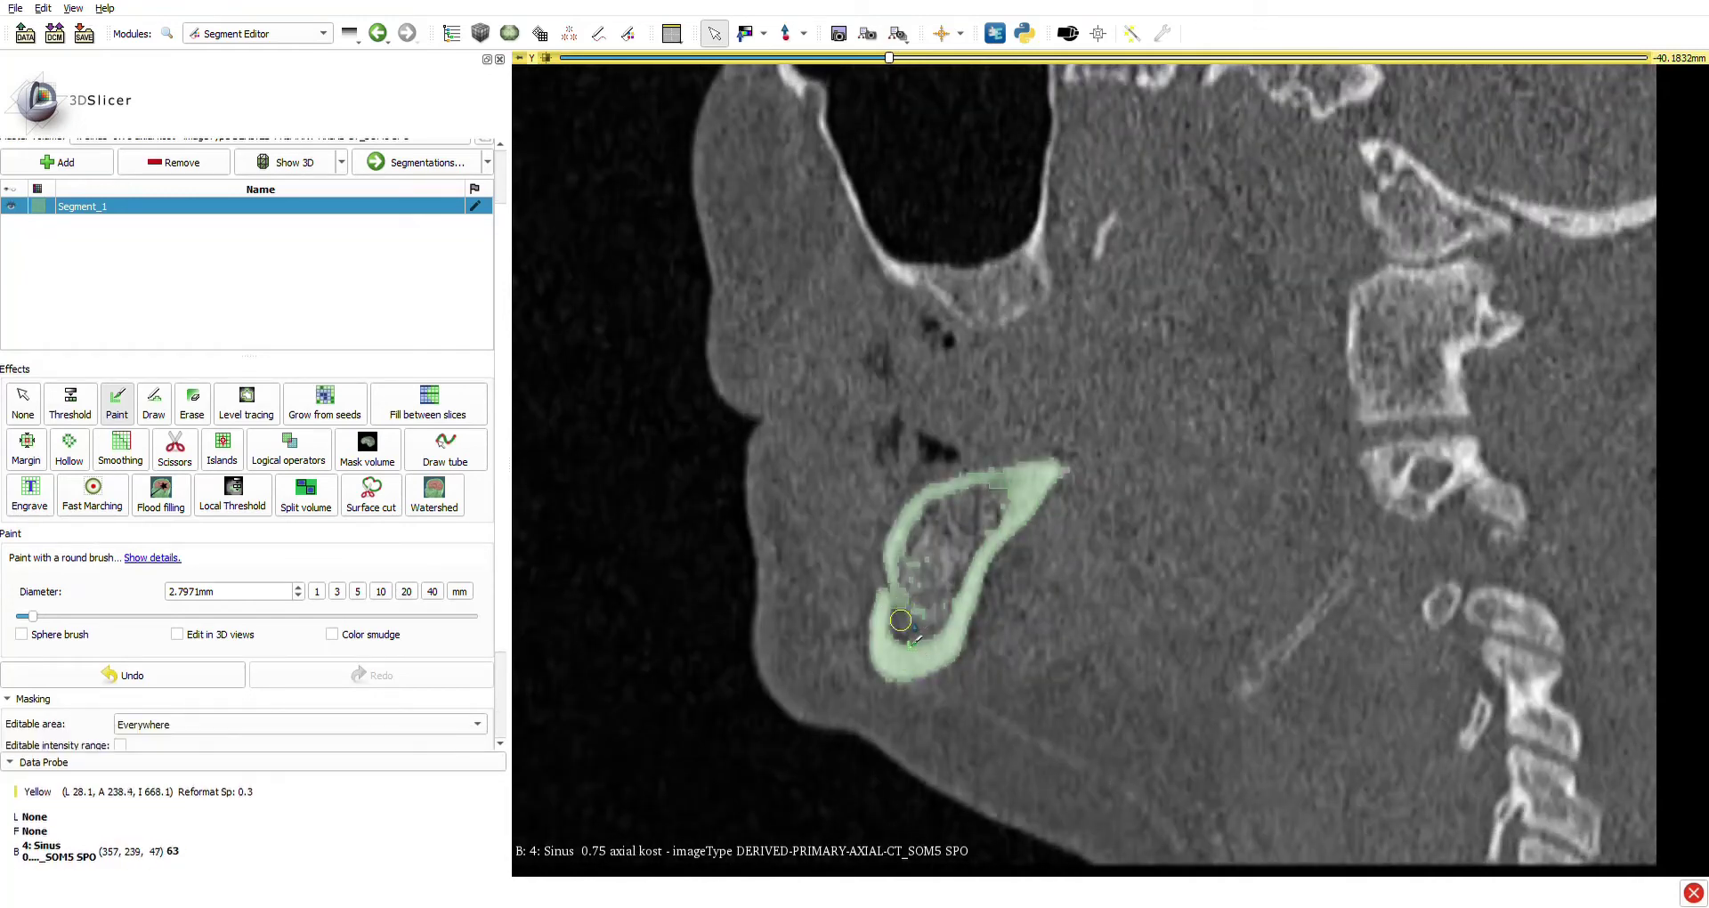
{"action": "scroll", "coordinate": [897, 623], "scroll_direction": "up", "scroll_amount": 1}
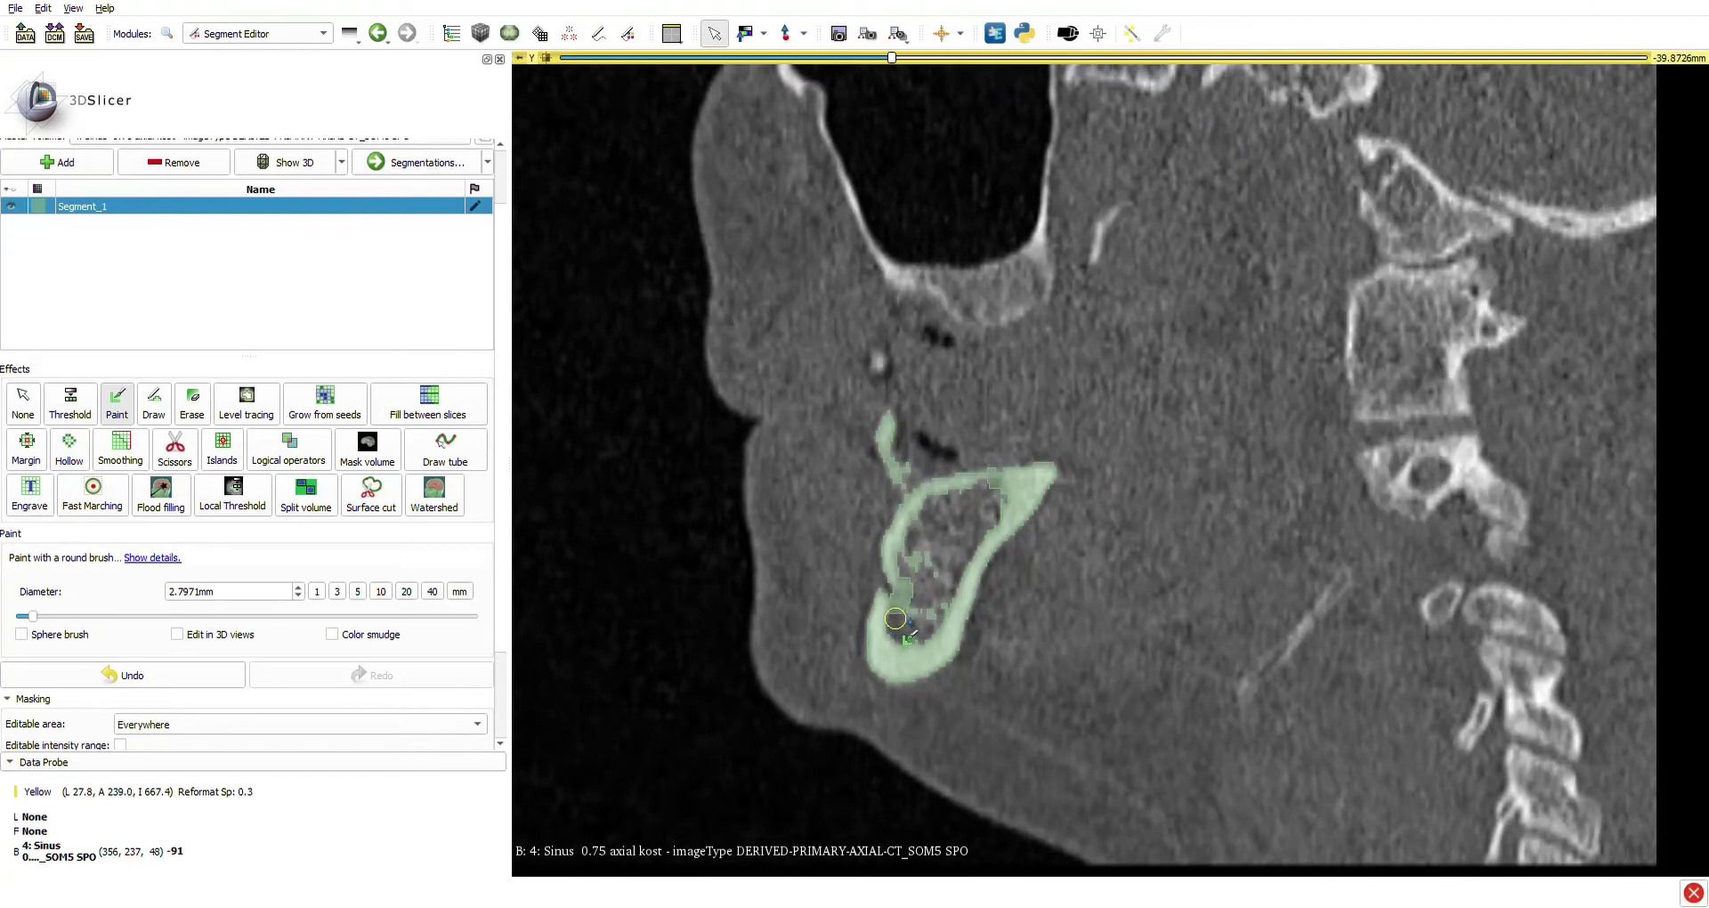
{"action": "scroll", "coordinate": [895, 618], "scroll_direction": "up", "scroll_amount": 1}
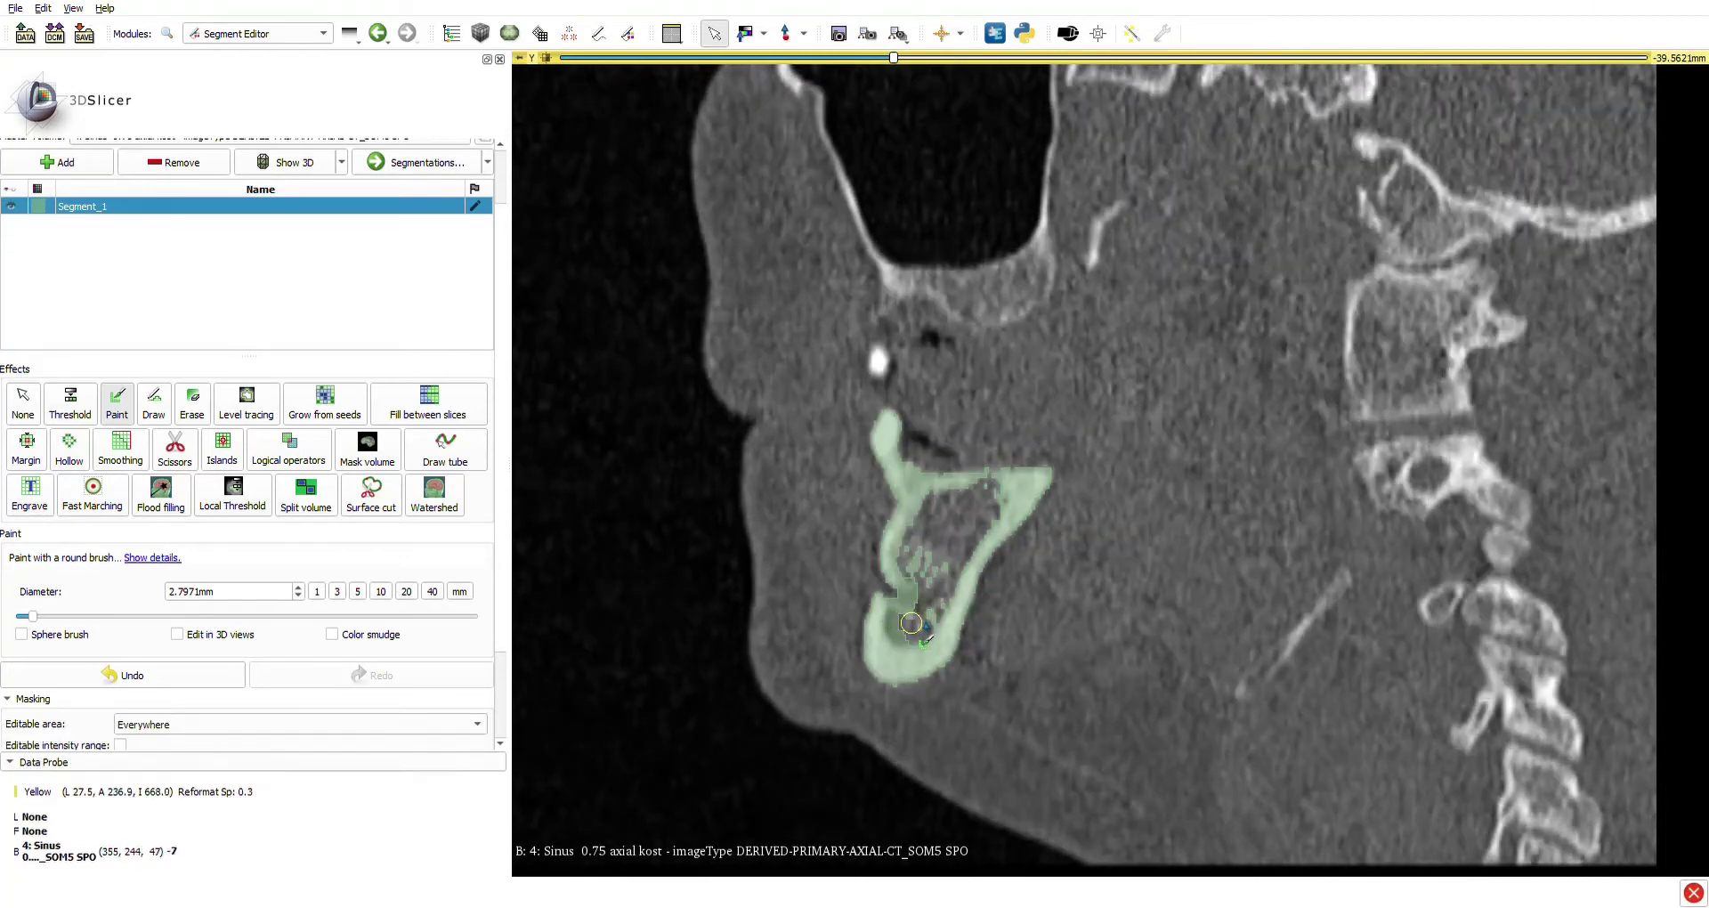
{"action": "scroll", "coordinate": [910, 622], "scroll_direction": "up", "scroll_amount": 1}
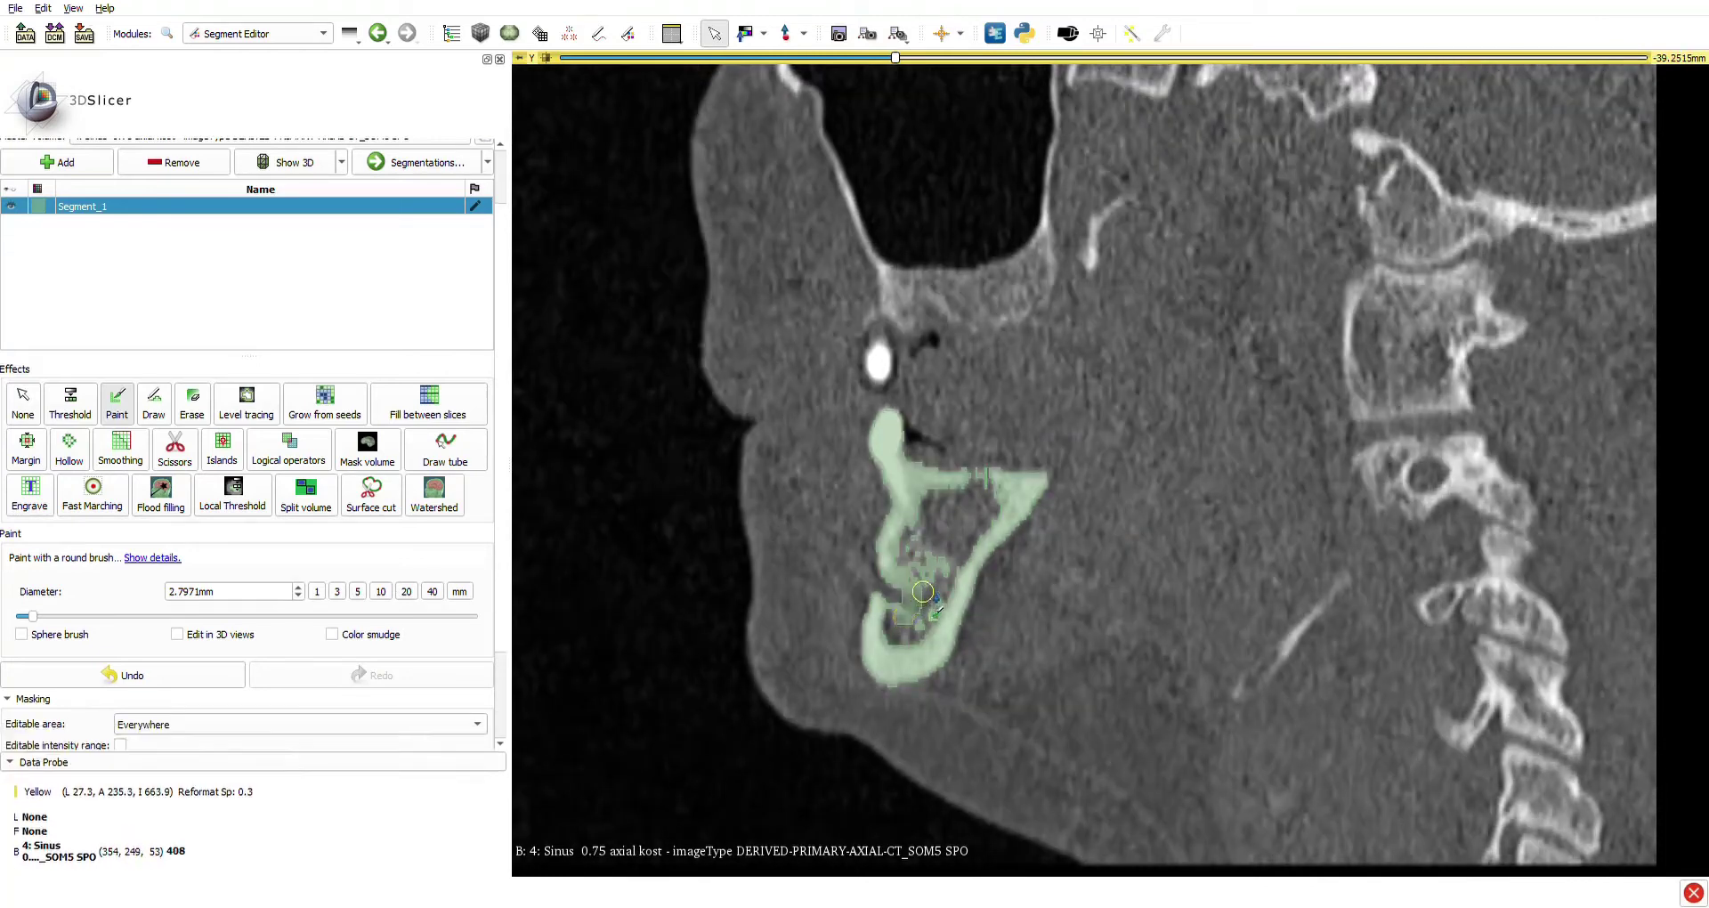
Continue filling the front wall and the spongy area below the tooth root on slices between about -39.3 and -38.3 mm.
{"action": "left_click_drag", "start_coordinate": [909, 591], "coordinate": [906, 536]}
{"action": "scroll", "coordinate": [948, 595], "scroll_direction": "up", "scroll_amount": 1}
{"action": "left_click_drag", "start_coordinate": [904, 604], "coordinate": [916, 637]}
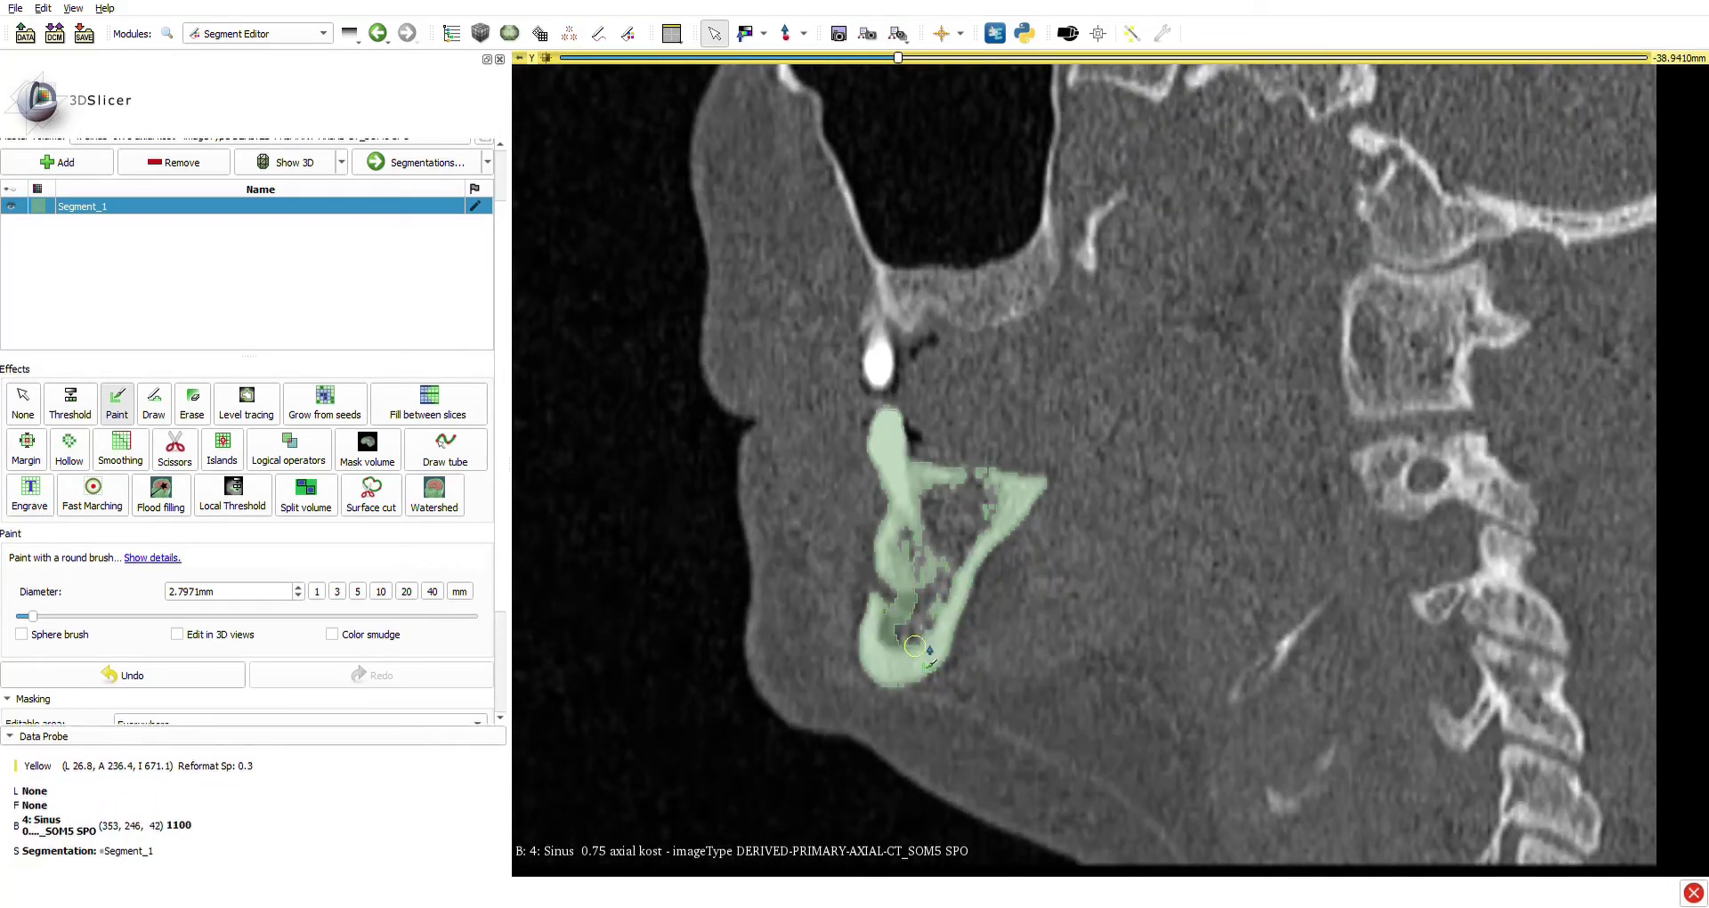
{"action": "scroll", "coordinate": [894, 625], "scroll_direction": "up", "scroll_amount": 1}
{"action": "left_click_drag", "start_coordinate": [898, 617], "coordinate": [914, 613]}
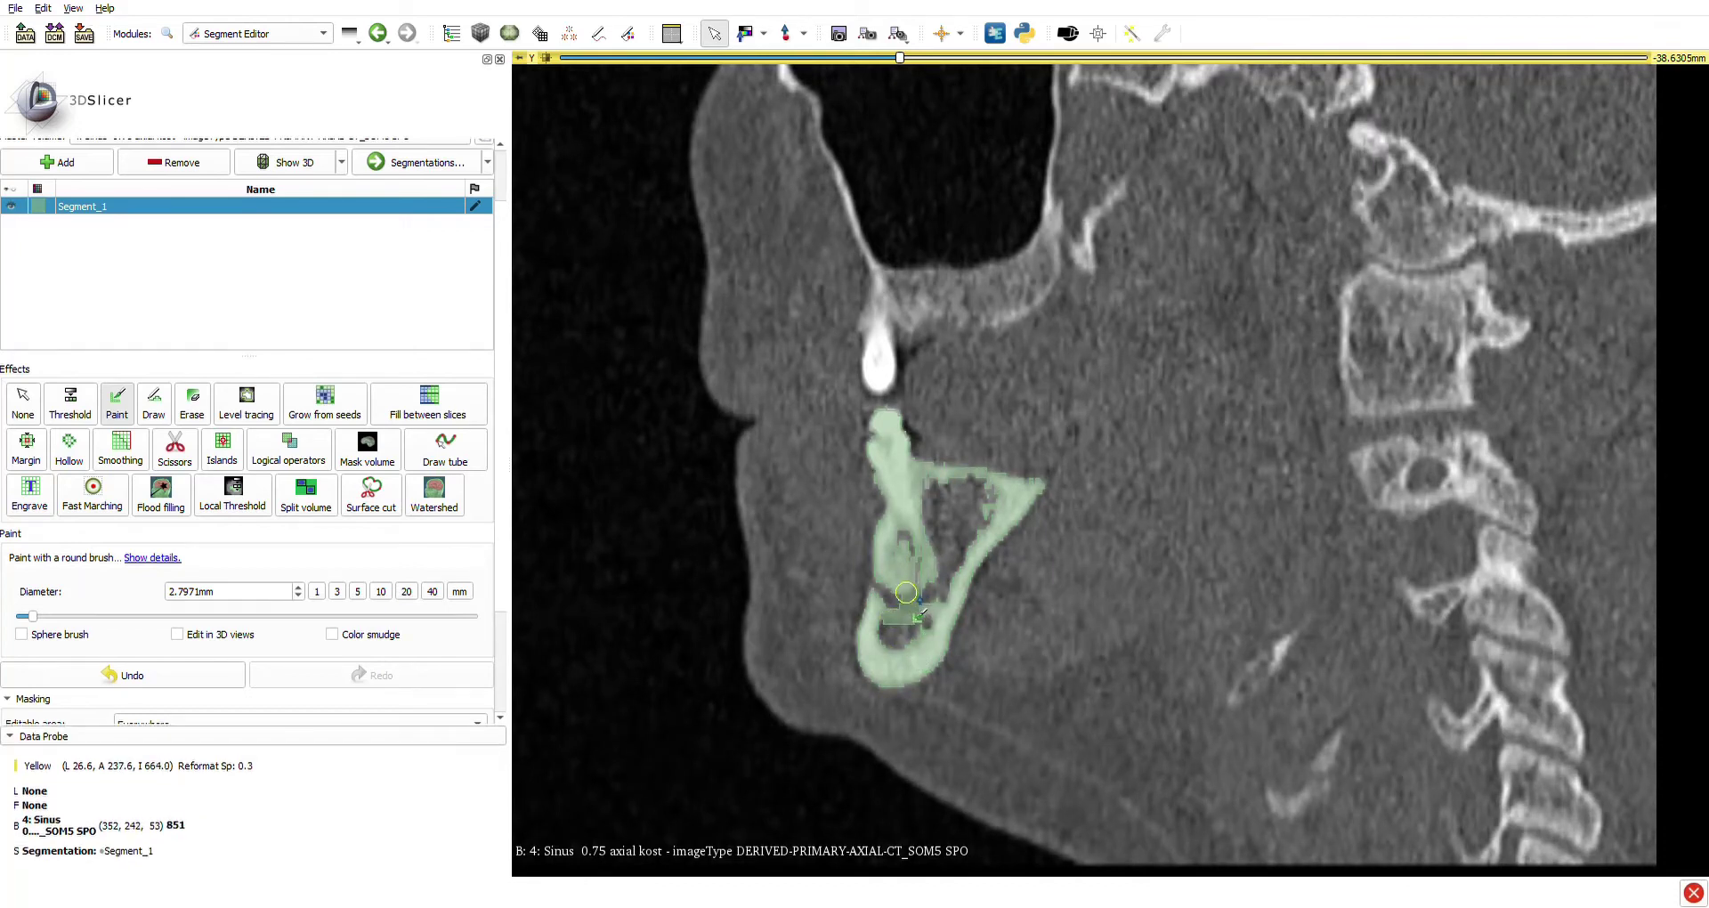
{"action": "scroll", "coordinate": [907, 626], "scroll_direction": "up", "scroll_amount": 1}
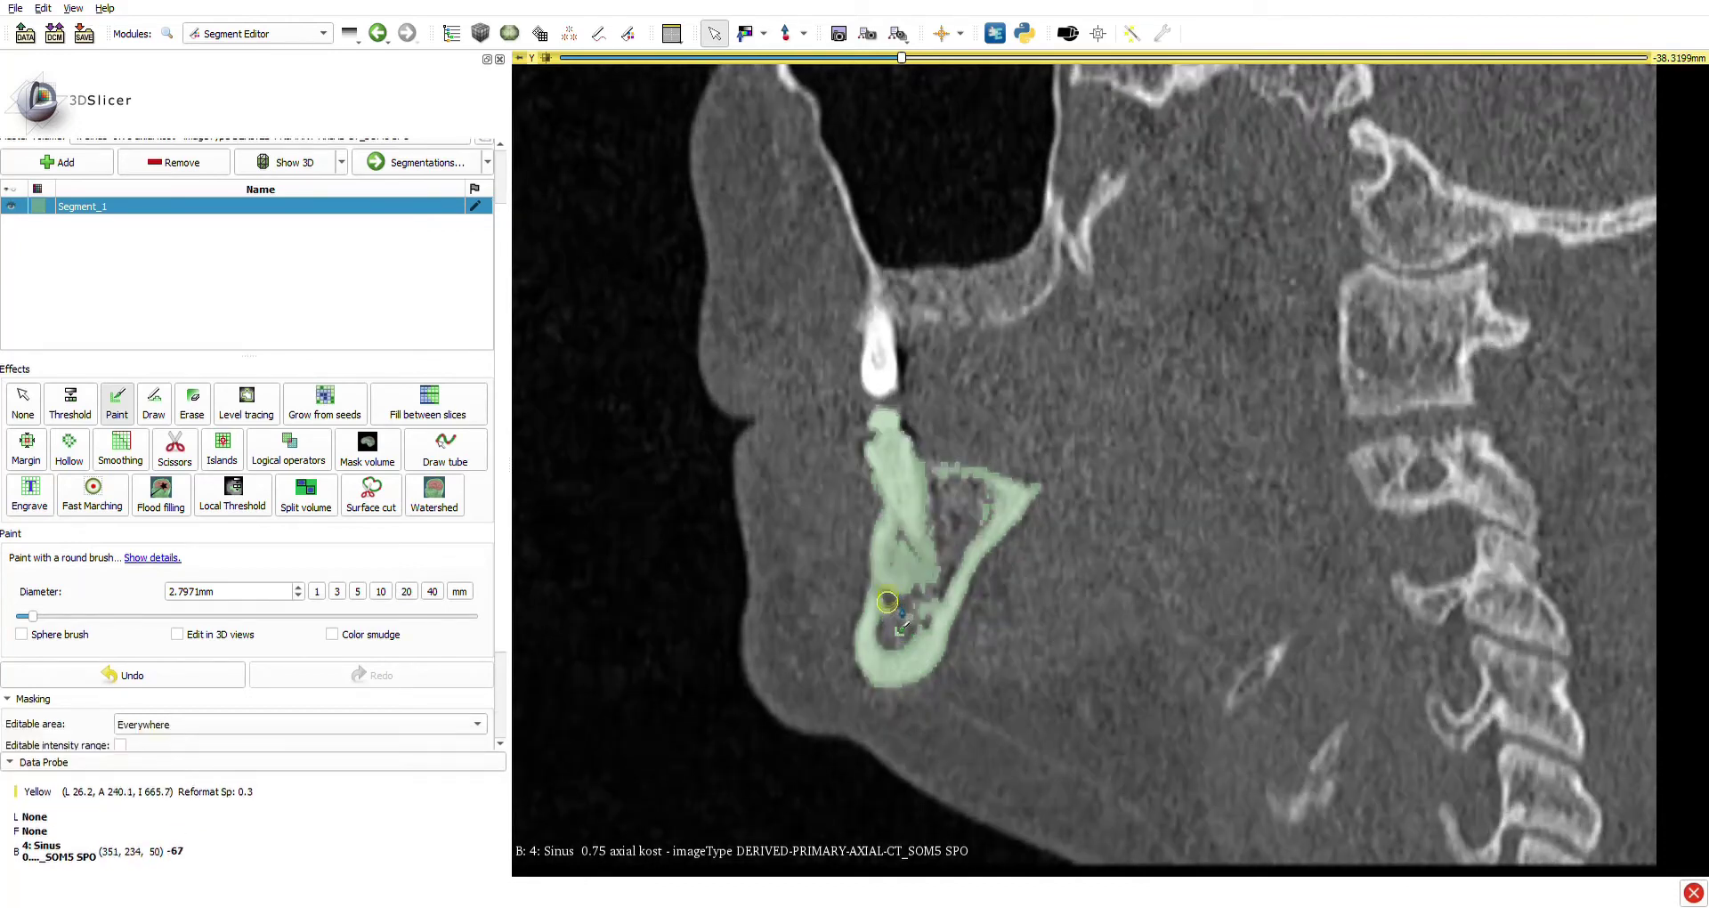
{"action": "scroll", "coordinate": [901, 596], "scroll_direction": "down", "scroll_amount": 1}
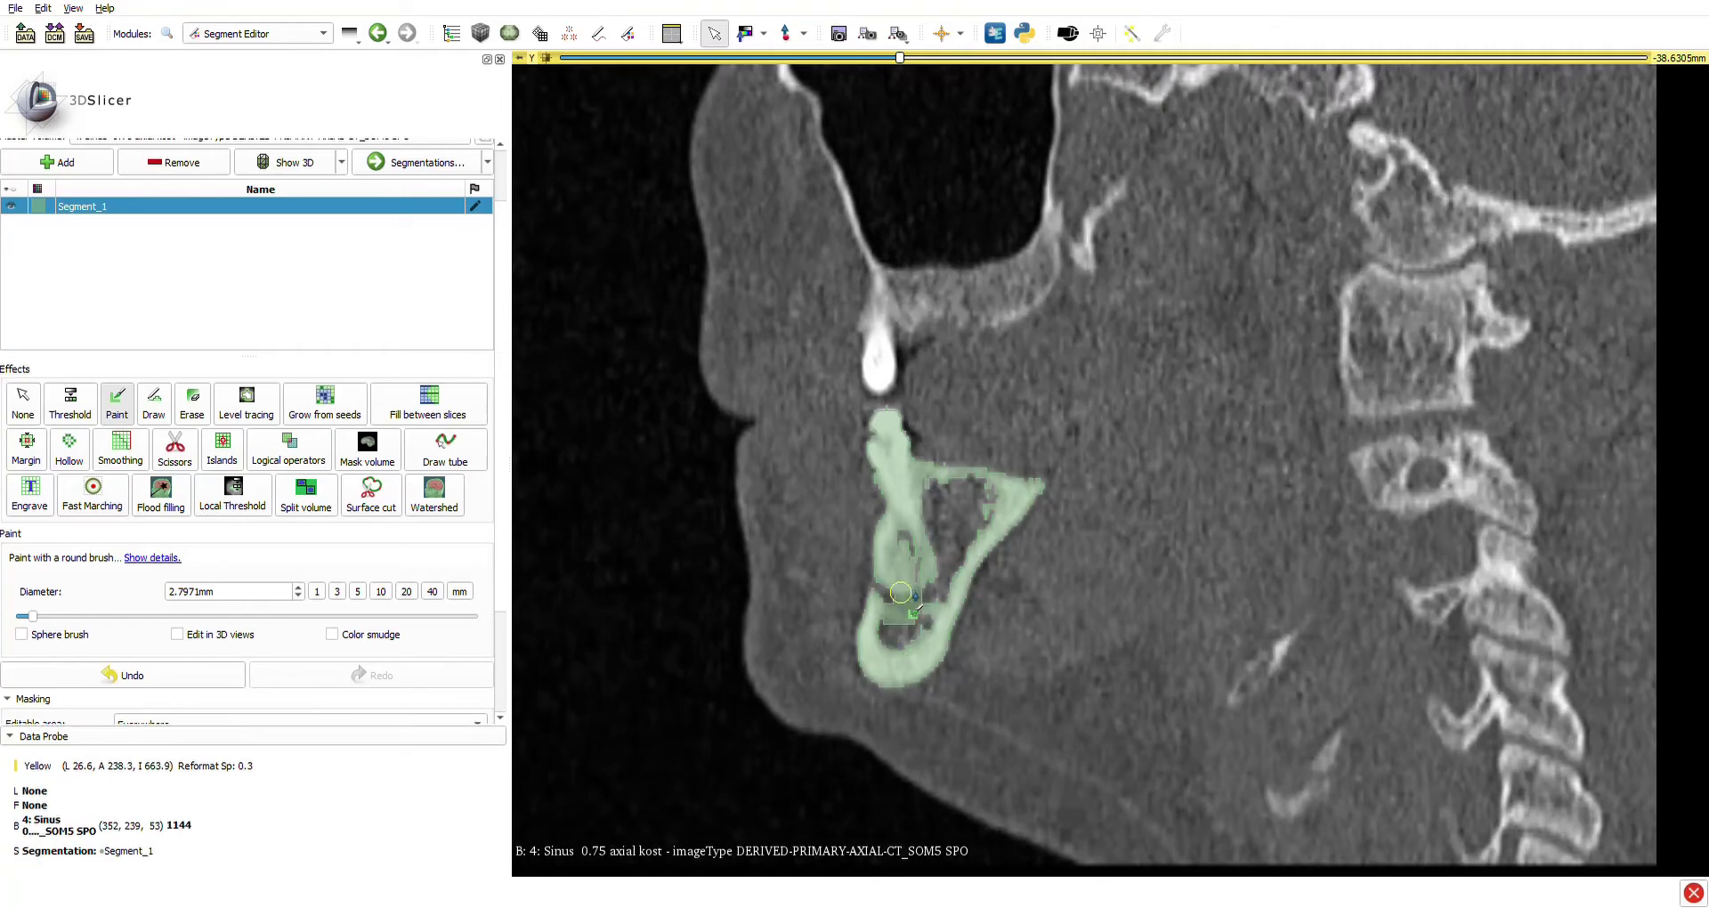
{"action": "scroll", "coordinate": [917, 605], "scroll_direction": "down", "scroll_amount": 1}
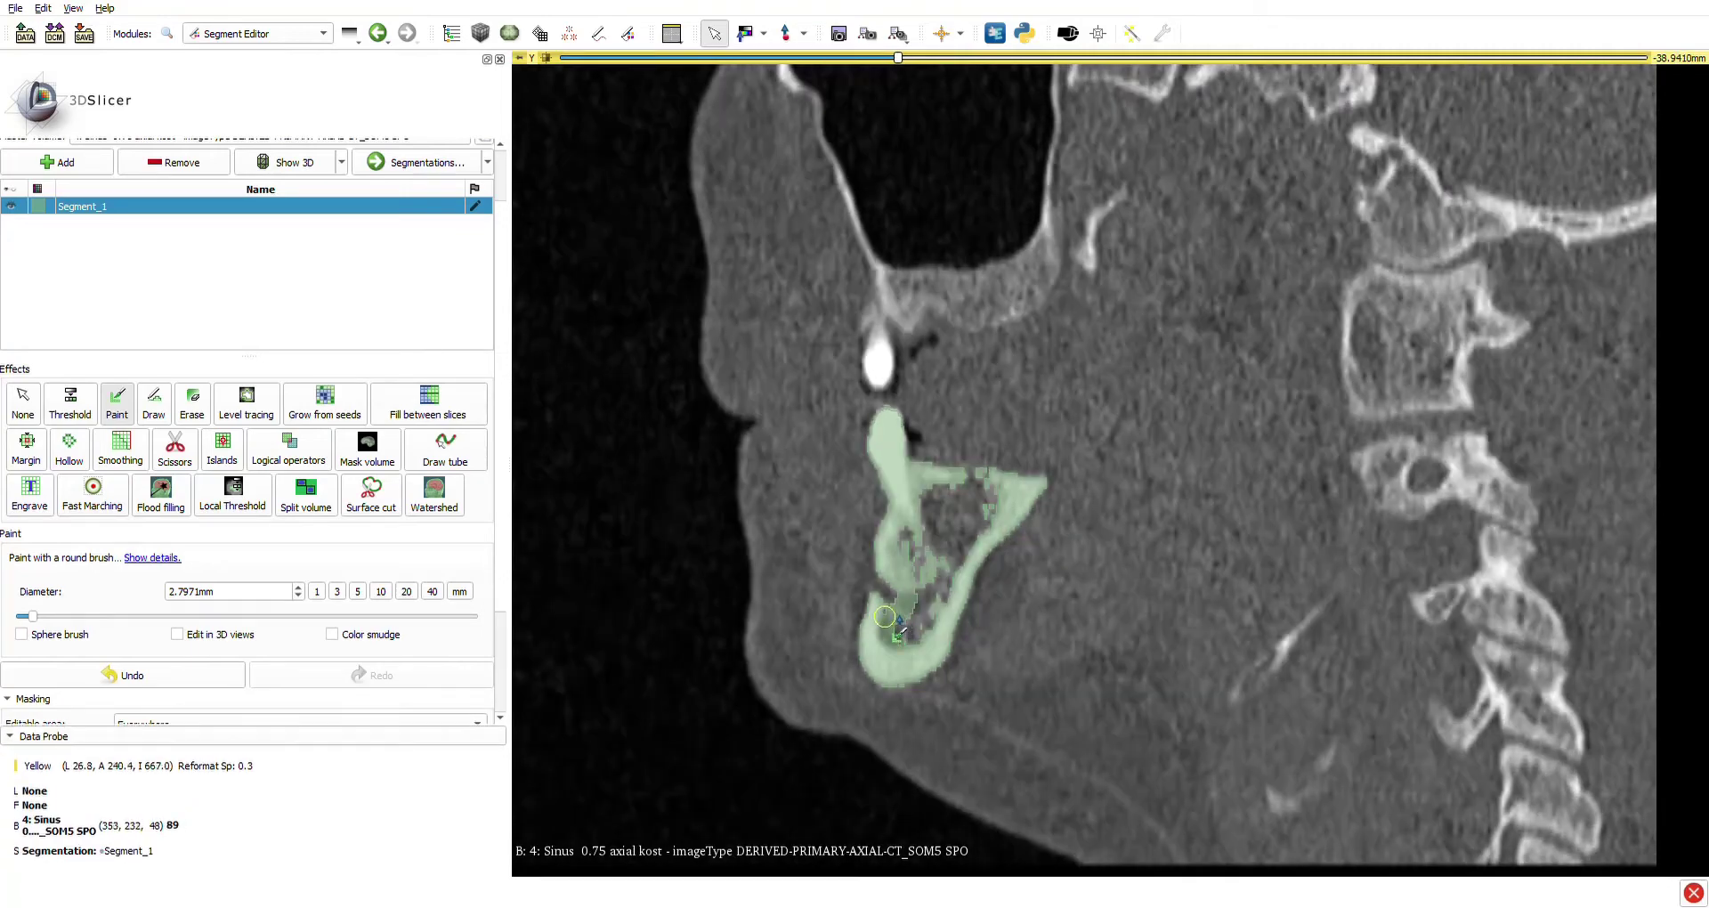
{"action": "scroll", "coordinate": [917, 634], "scroll_direction": "down", "scroll_amount": 2}
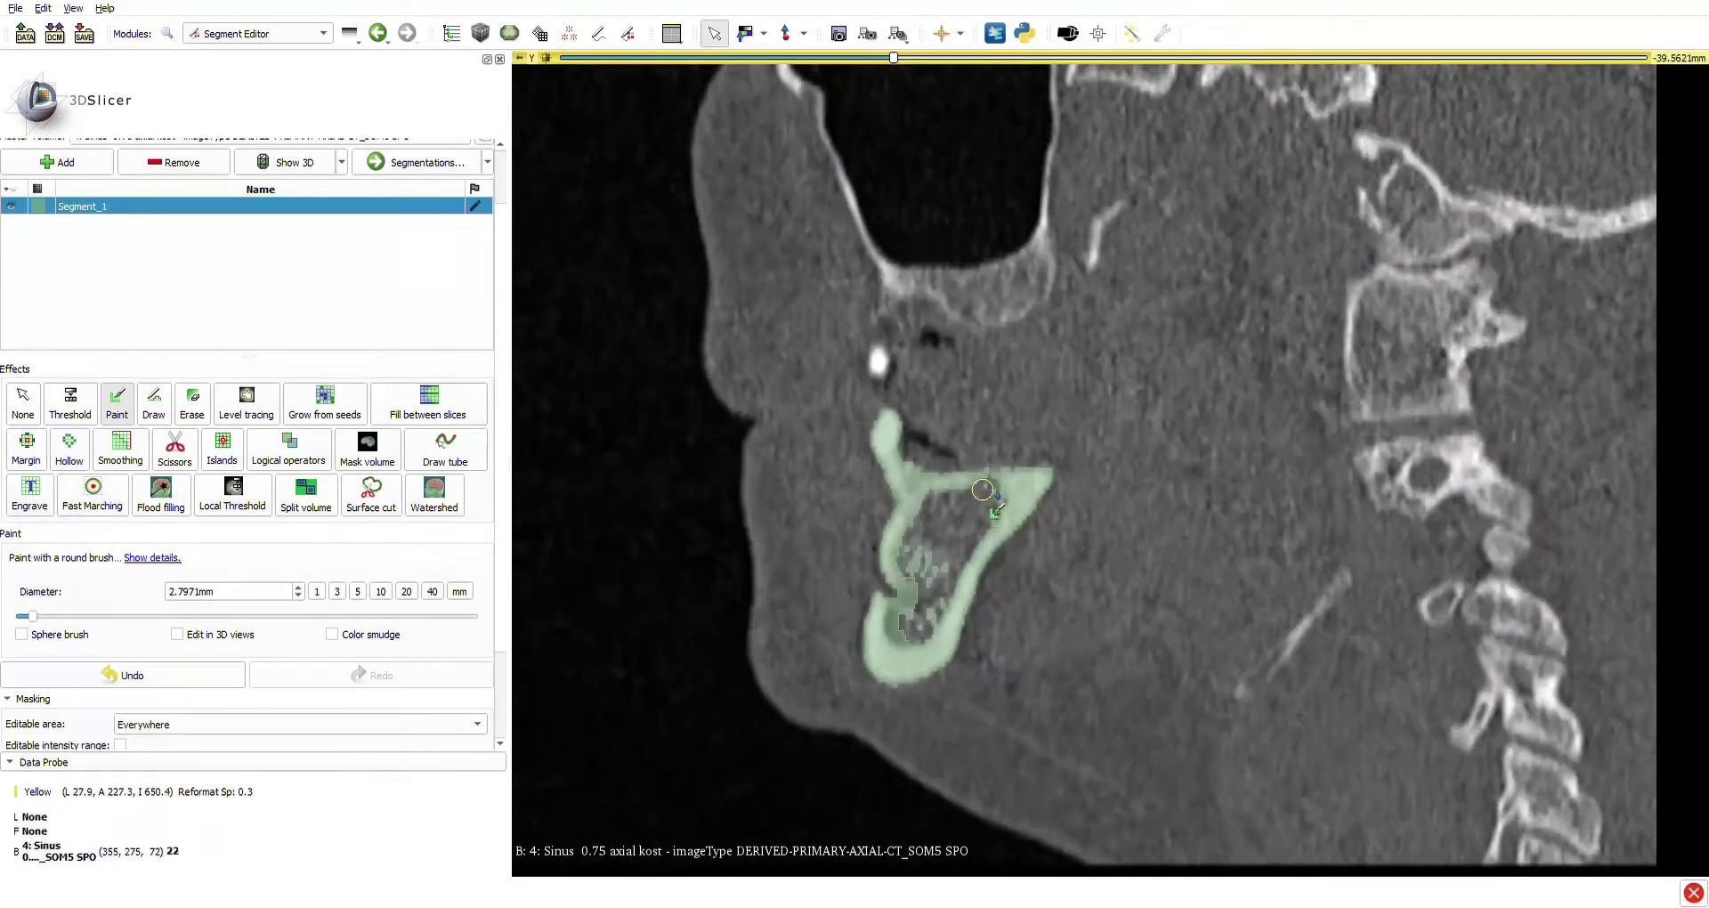
Paint the hollow inside the lower tooth near slice -35.8 mm and check the slices towards the chin up to about -27.5 mm.
{"action": "scroll", "coordinate": [975, 487], "scroll_direction": "up", "scroll_amount": 2}
{"action": "scroll", "coordinate": [943, 498], "scroll_direction": "up", "scroll_amount": 3}
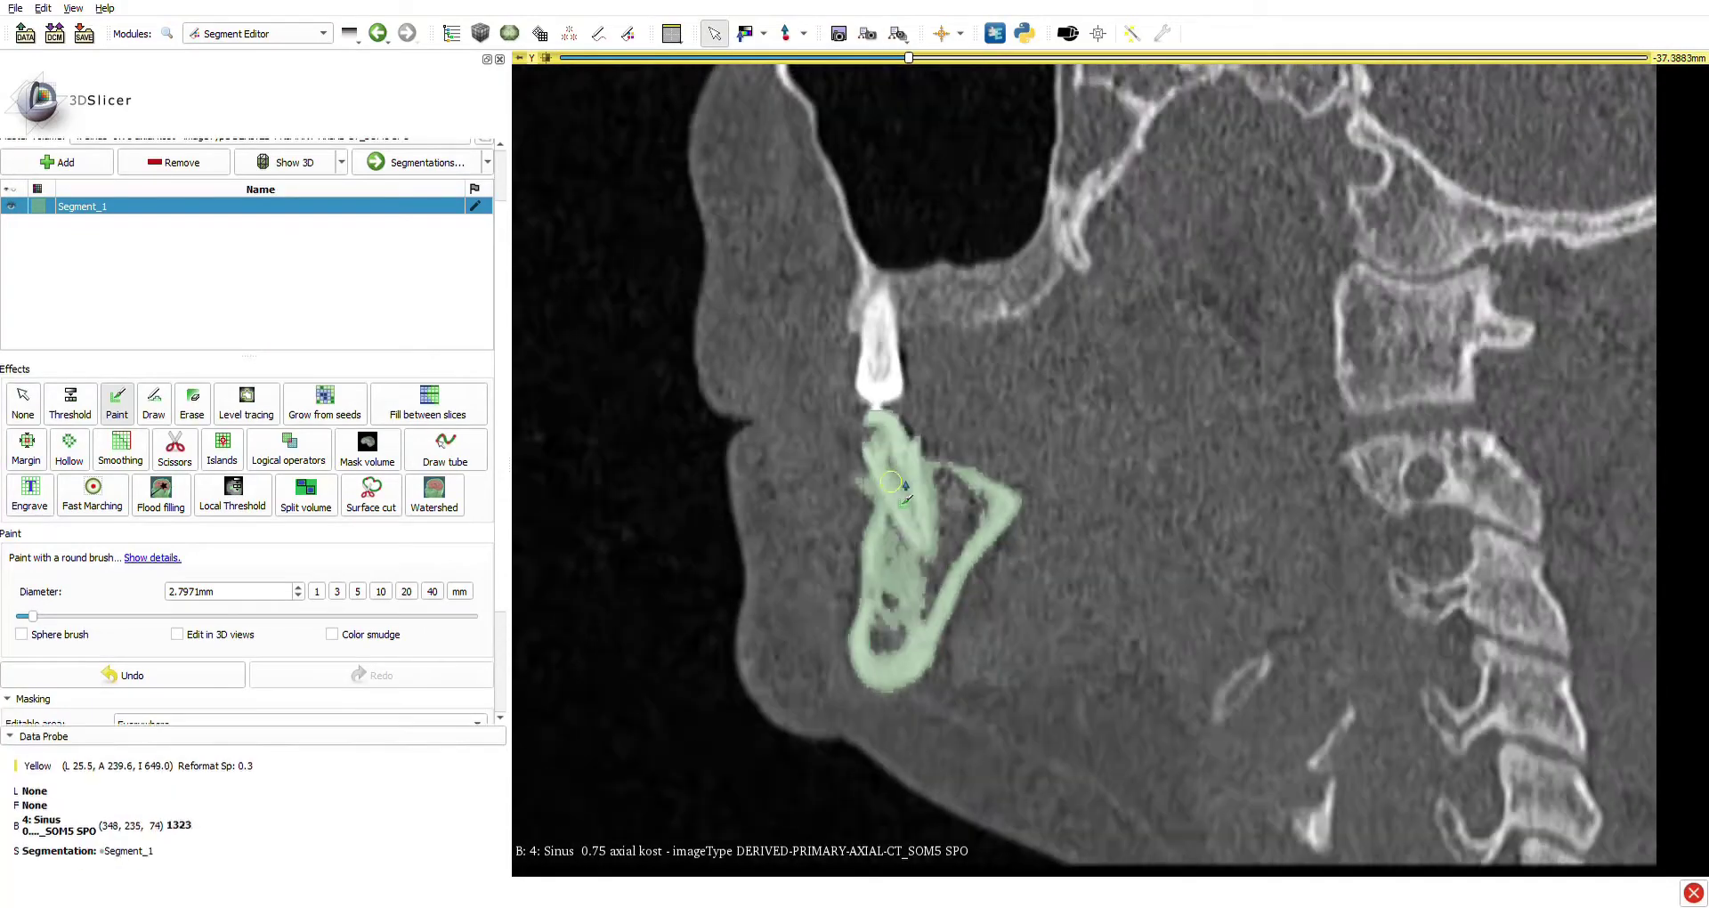
{"action": "scroll", "coordinate": [972, 488], "scroll_direction": "up", "scroll_amount": 2}
{"action": "scroll", "coordinate": [974, 457], "scroll_direction": "up", "scroll_amount": 8}
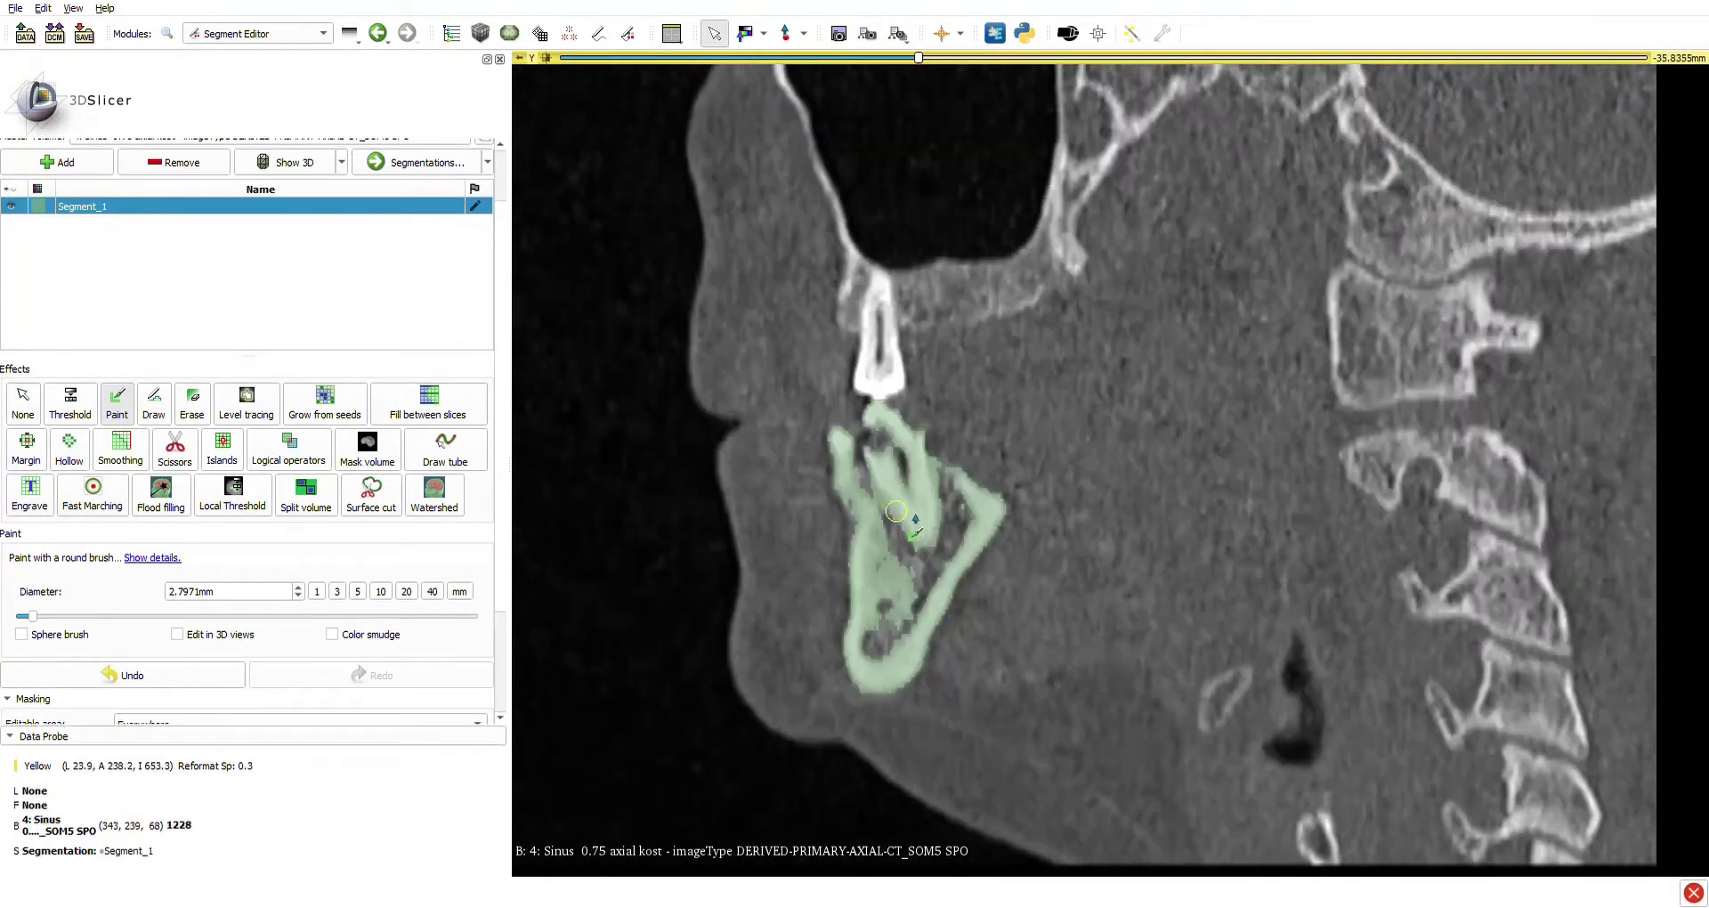
{"action": "scroll", "coordinate": [964, 485], "scroll_direction": "down", "scroll_amount": 1}
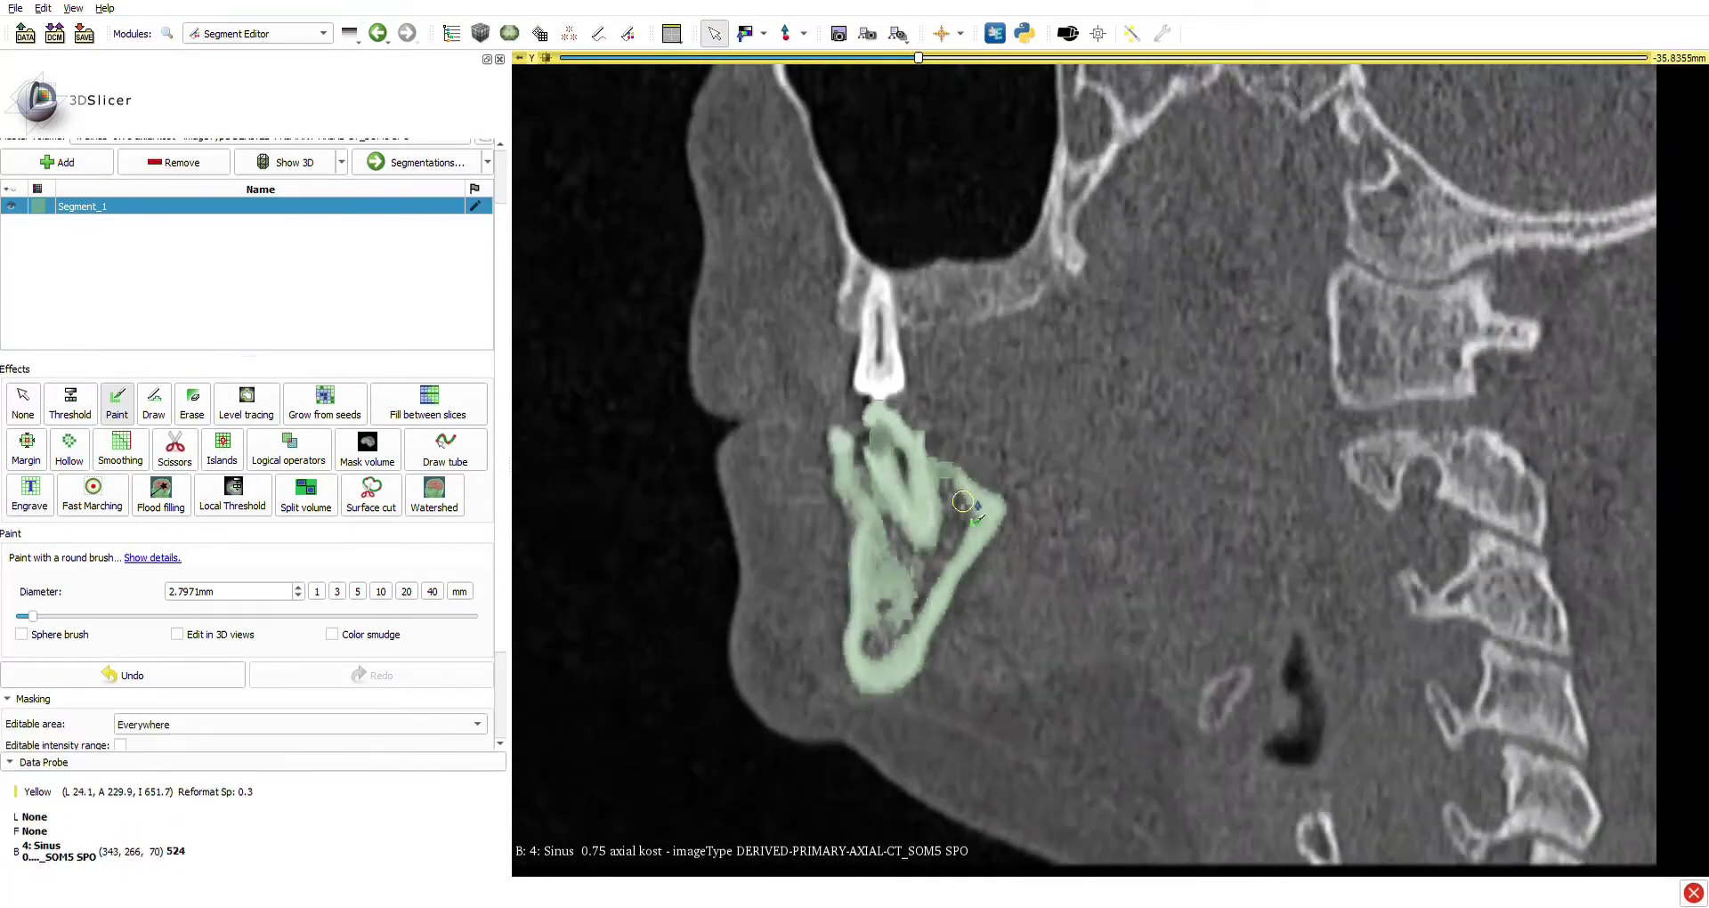
{"action": "scroll", "coordinate": [953, 497], "scroll_direction": "down", "scroll_amount": 3}
{"action": "scroll", "coordinate": [890, 488], "scroll_direction": "down", "scroll_amount": 2}
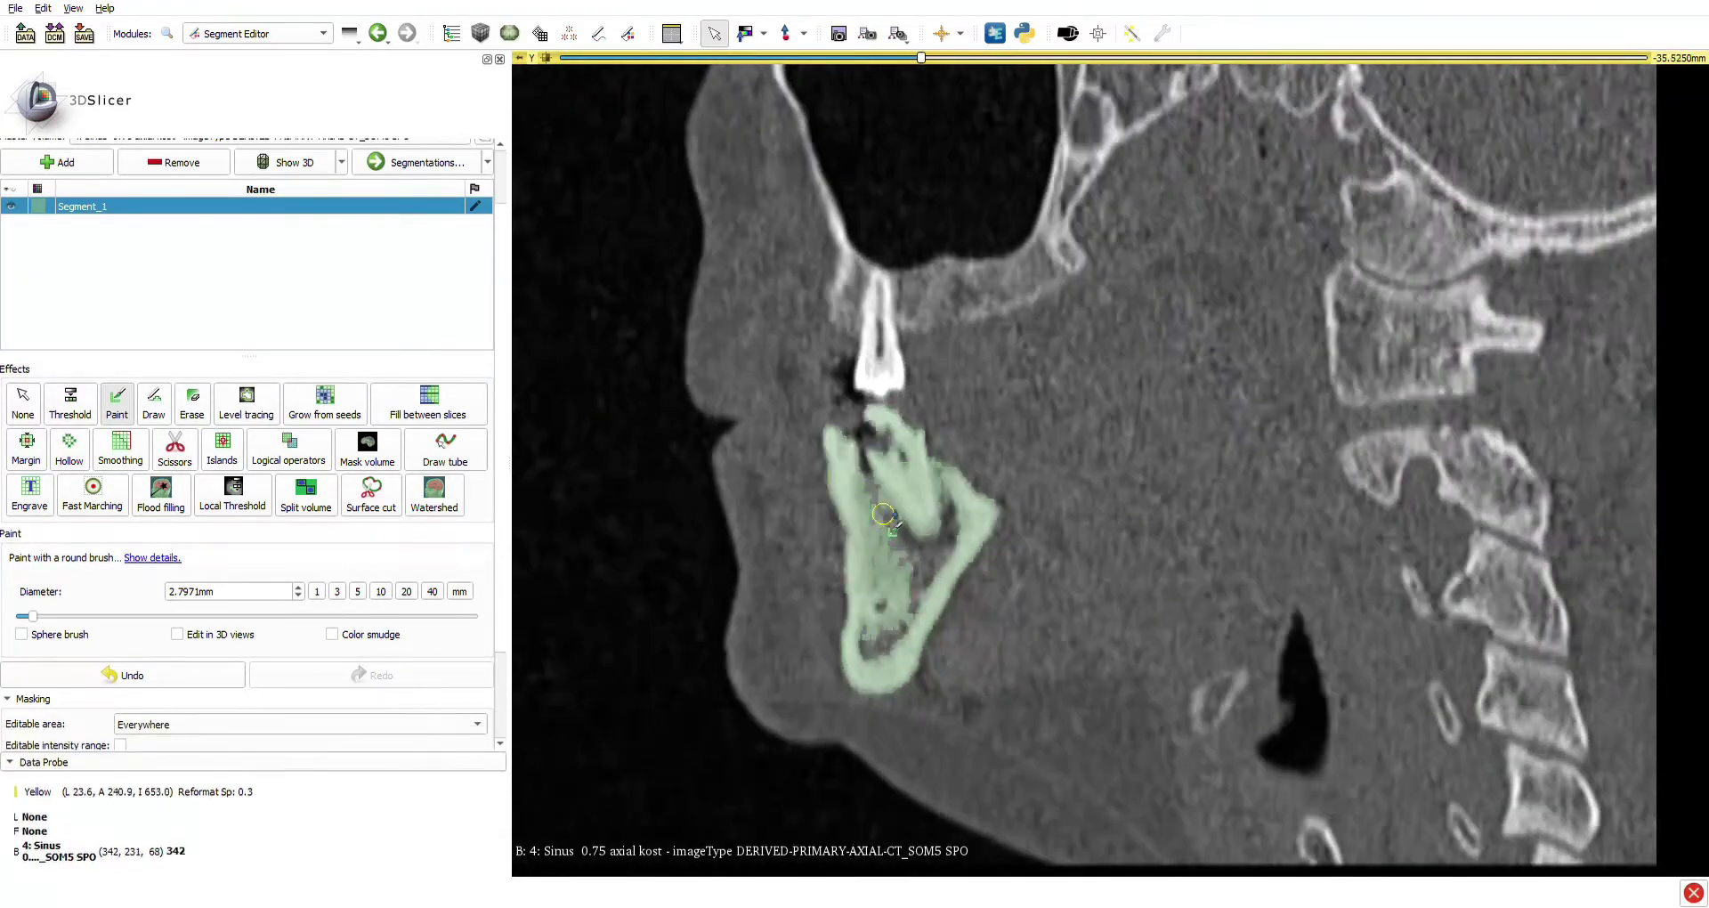
{"action": "scroll", "coordinate": [882, 513], "scroll_direction": "up", "scroll_amount": 2}
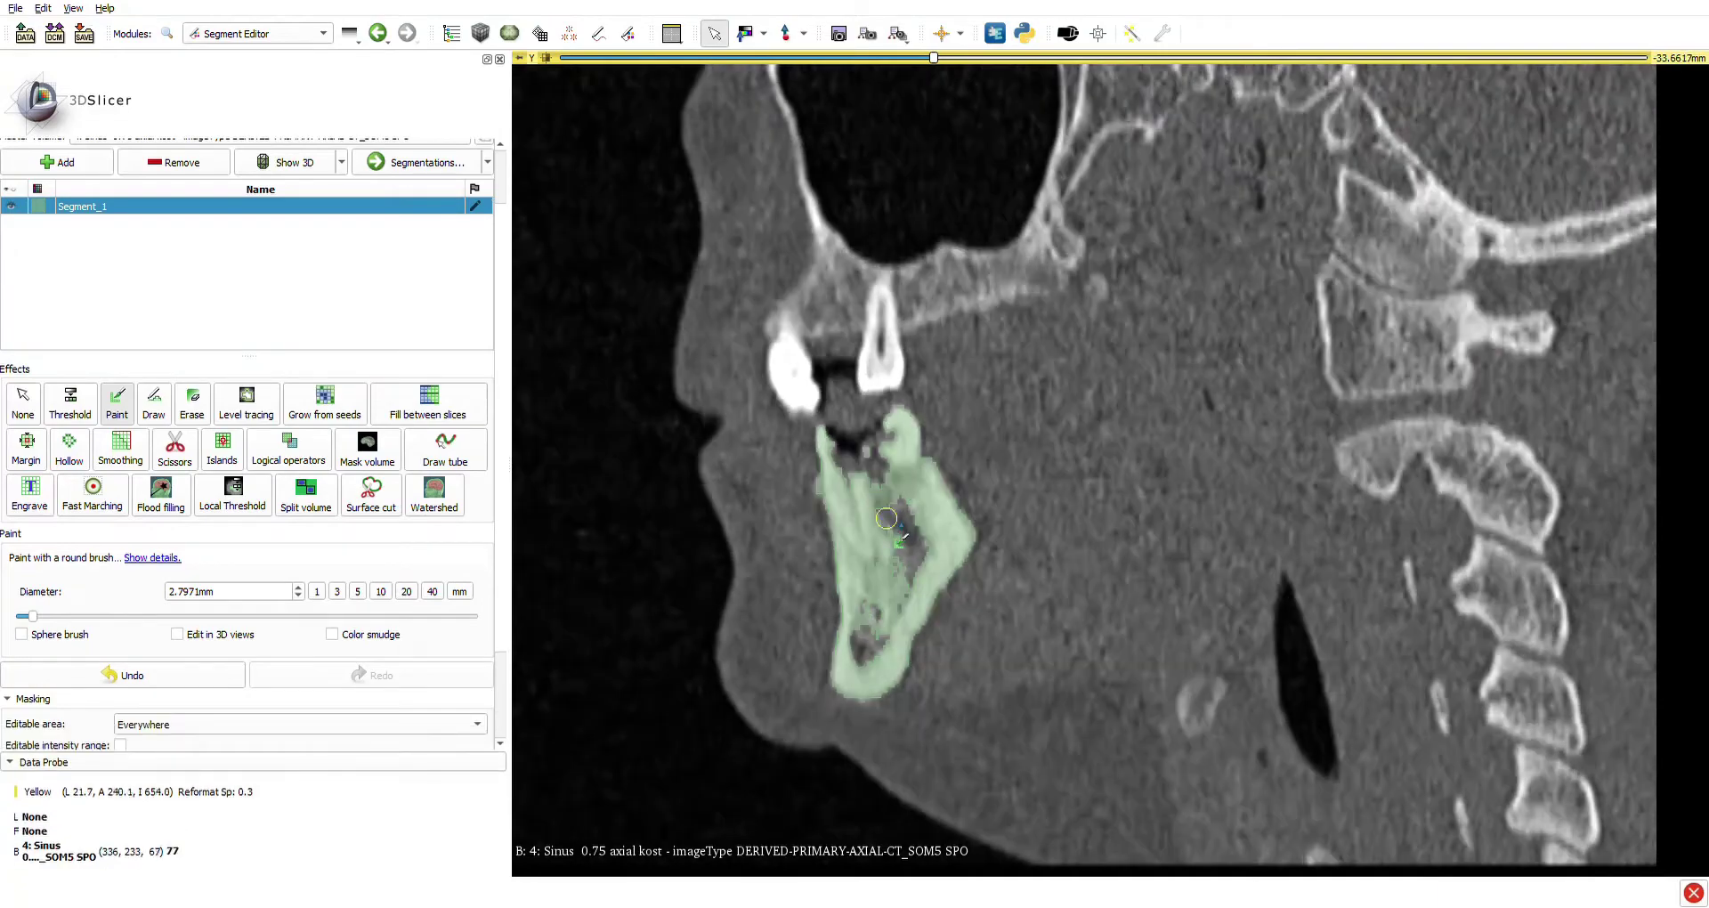
{"action": "scroll", "coordinate": [885, 518], "scroll_direction": "up", "scroll_amount": 11}
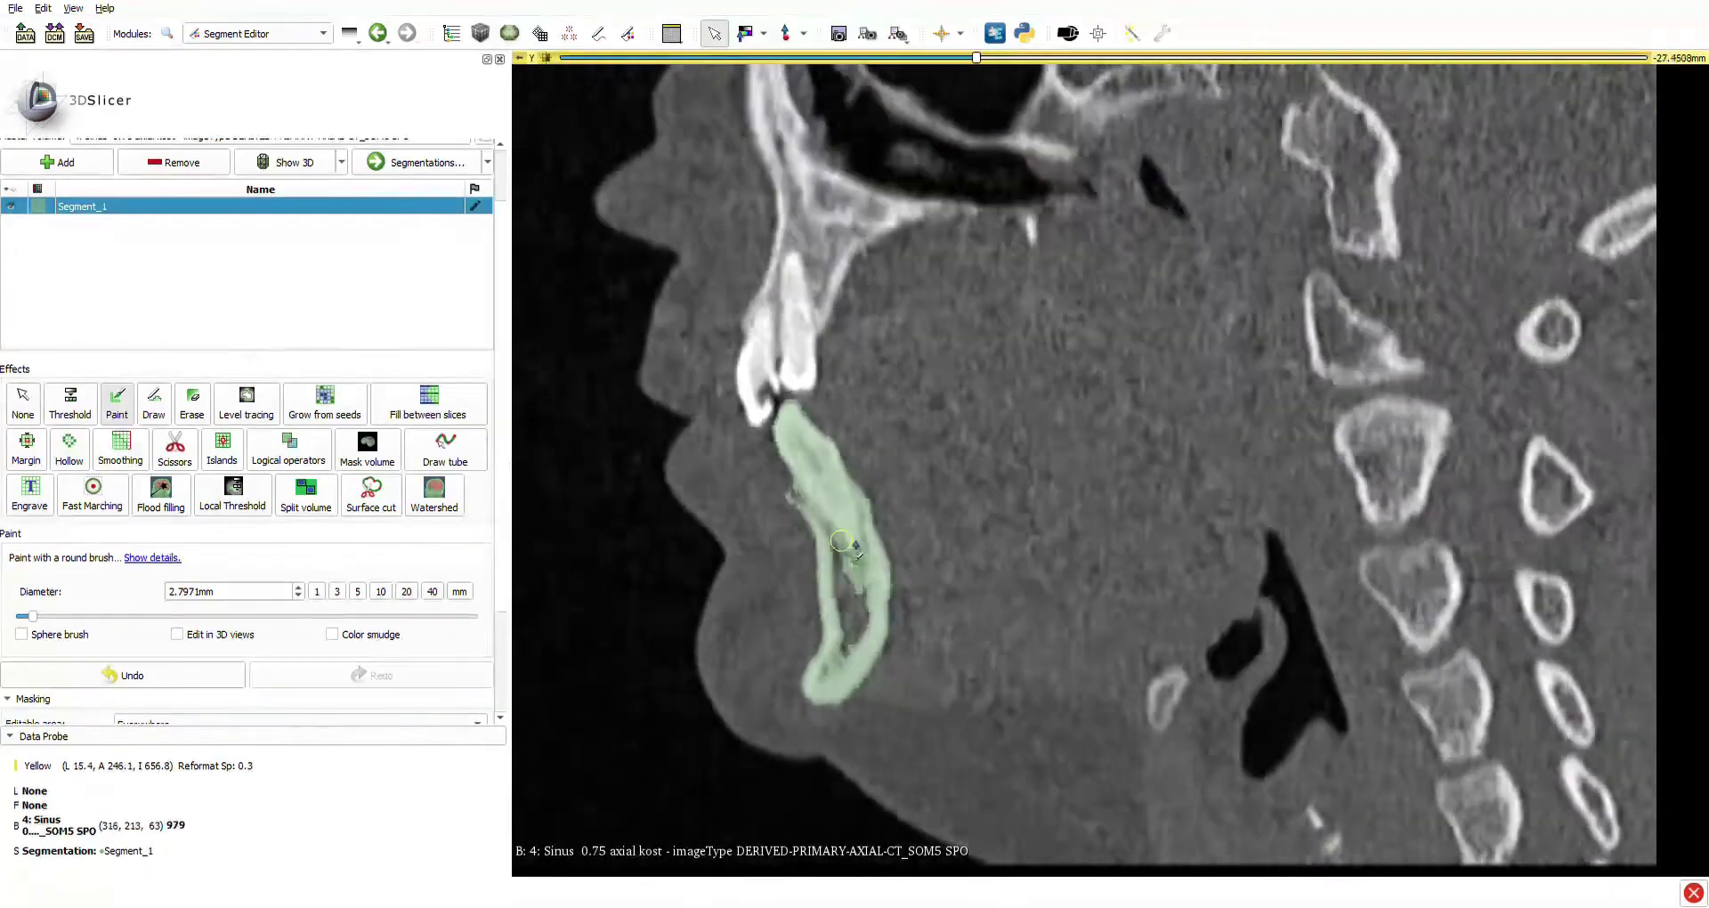
Touch up the front wall of the chin by painting slices from about -26.5 to -4.5 mm.
{"action": "scroll", "coordinate": [841, 534], "scroll_direction": "down", "scroll_amount": 3}
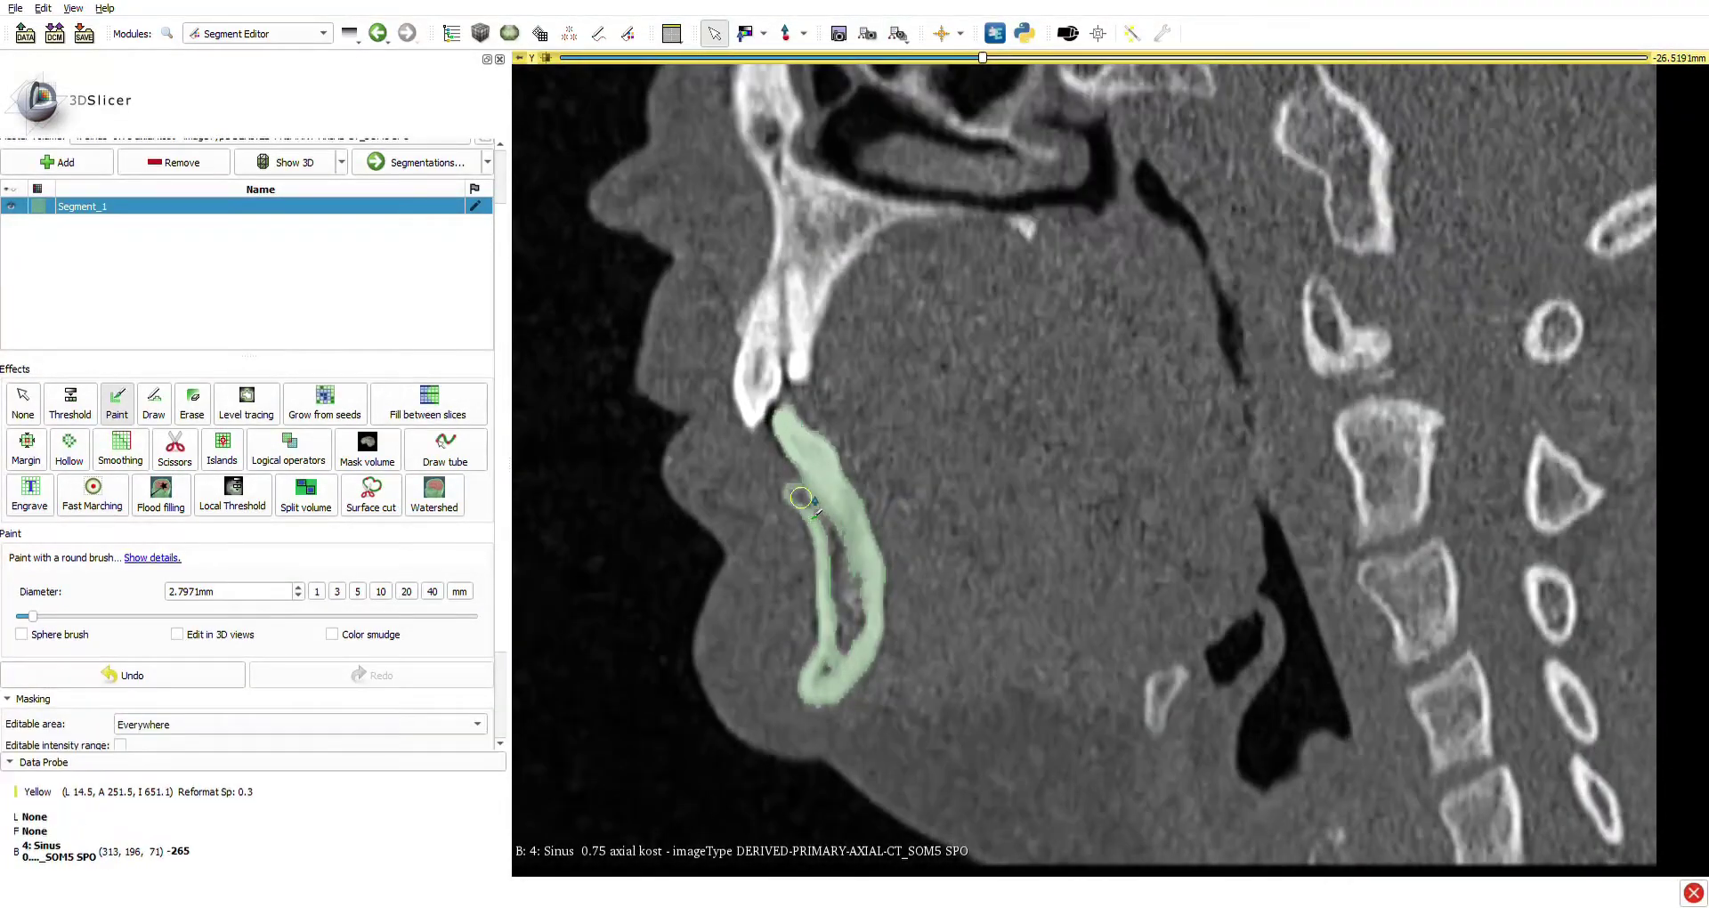
{"action": "scroll", "coordinate": [823, 509], "scroll_direction": "up", "scroll_amount": 16}
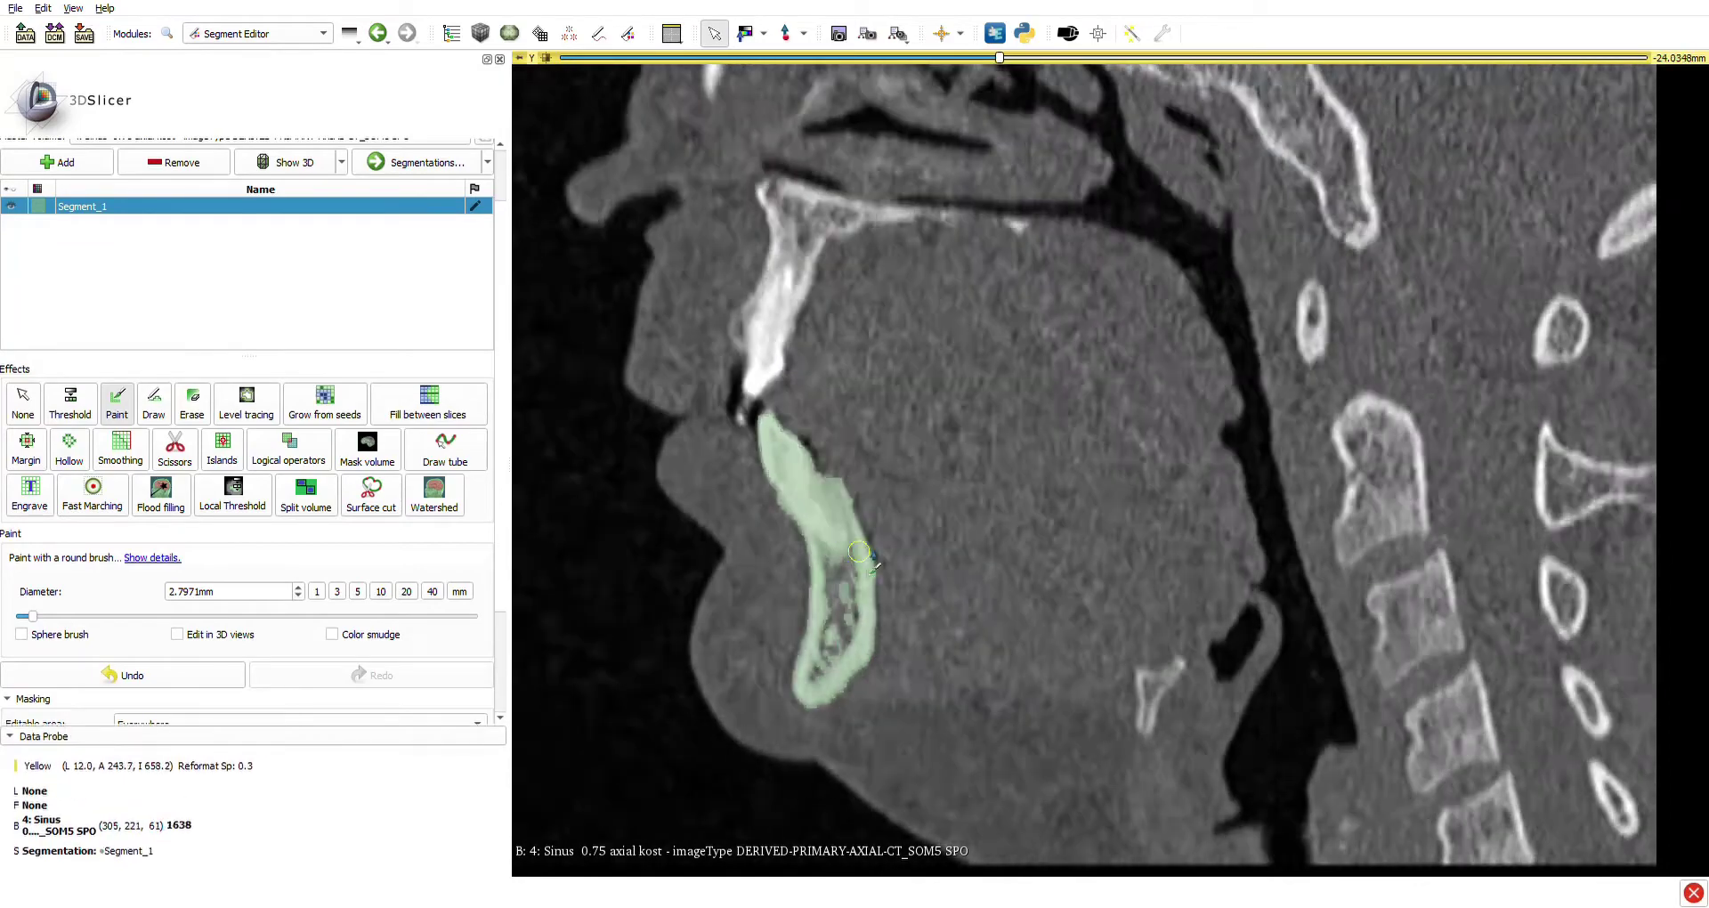
{"action": "scroll", "coordinate": [829, 533], "scroll_direction": "up", "scroll_amount": 7}
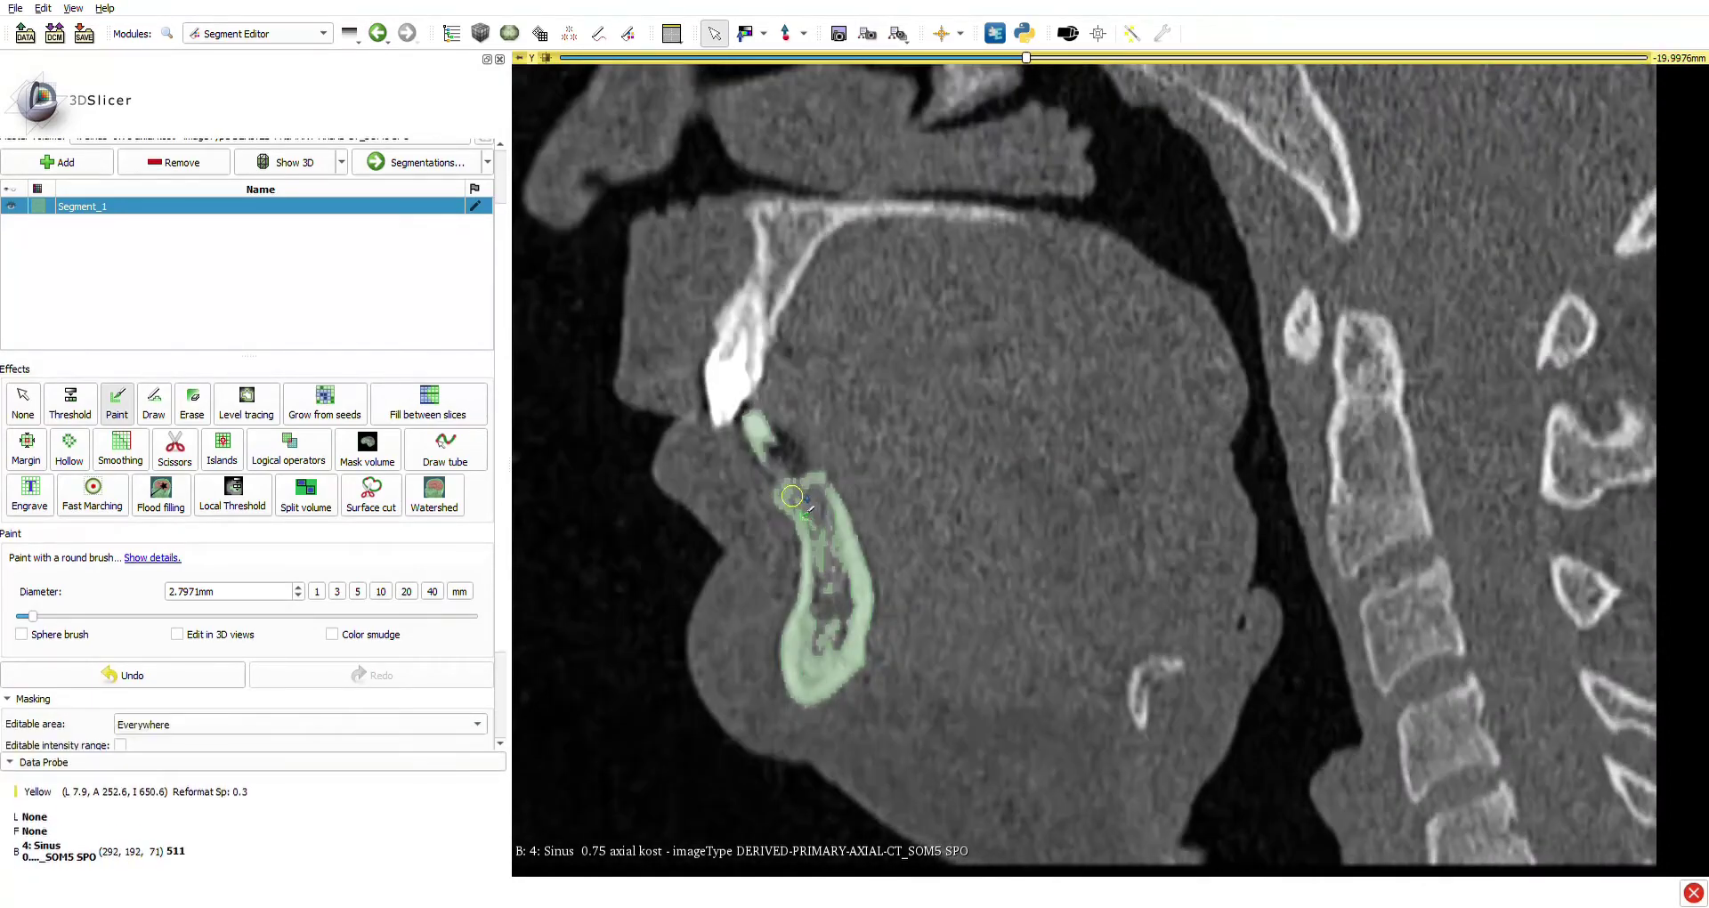
{"action": "scroll", "coordinate": [841, 535], "scroll_direction": "up", "scroll_amount": 7}
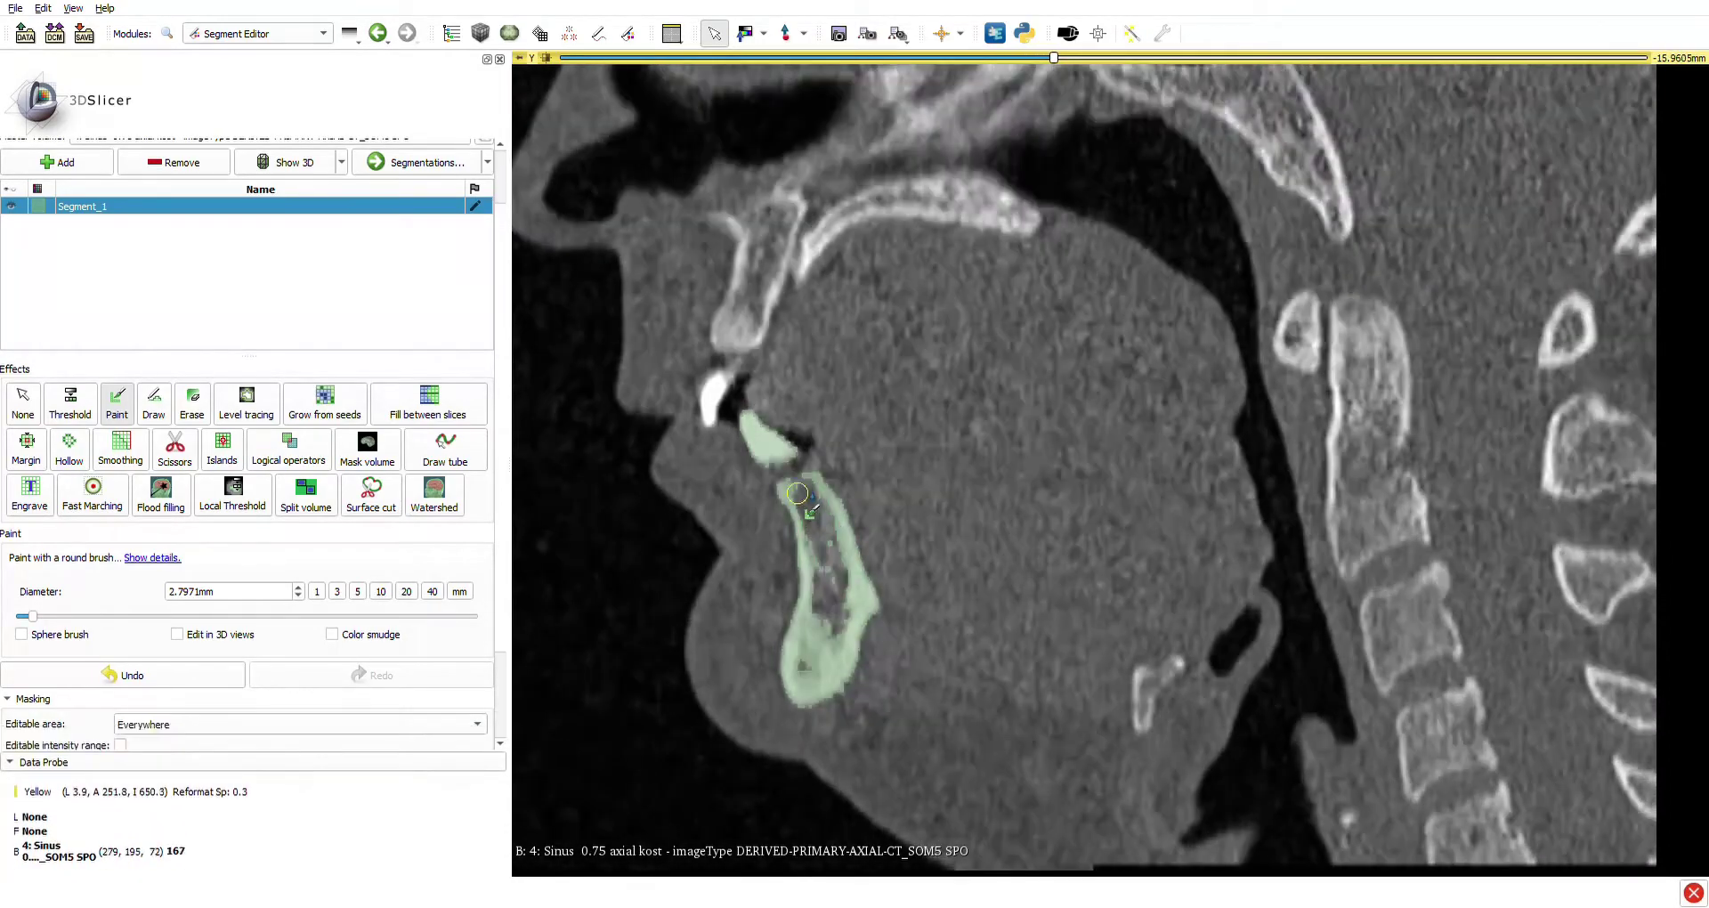
{"action": "scroll", "coordinate": [795, 487], "scroll_direction": "up", "scroll_amount": 1}
{"action": "scroll", "coordinate": [833, 557], "scroll_direction": "up", "scroll_amount": 3}
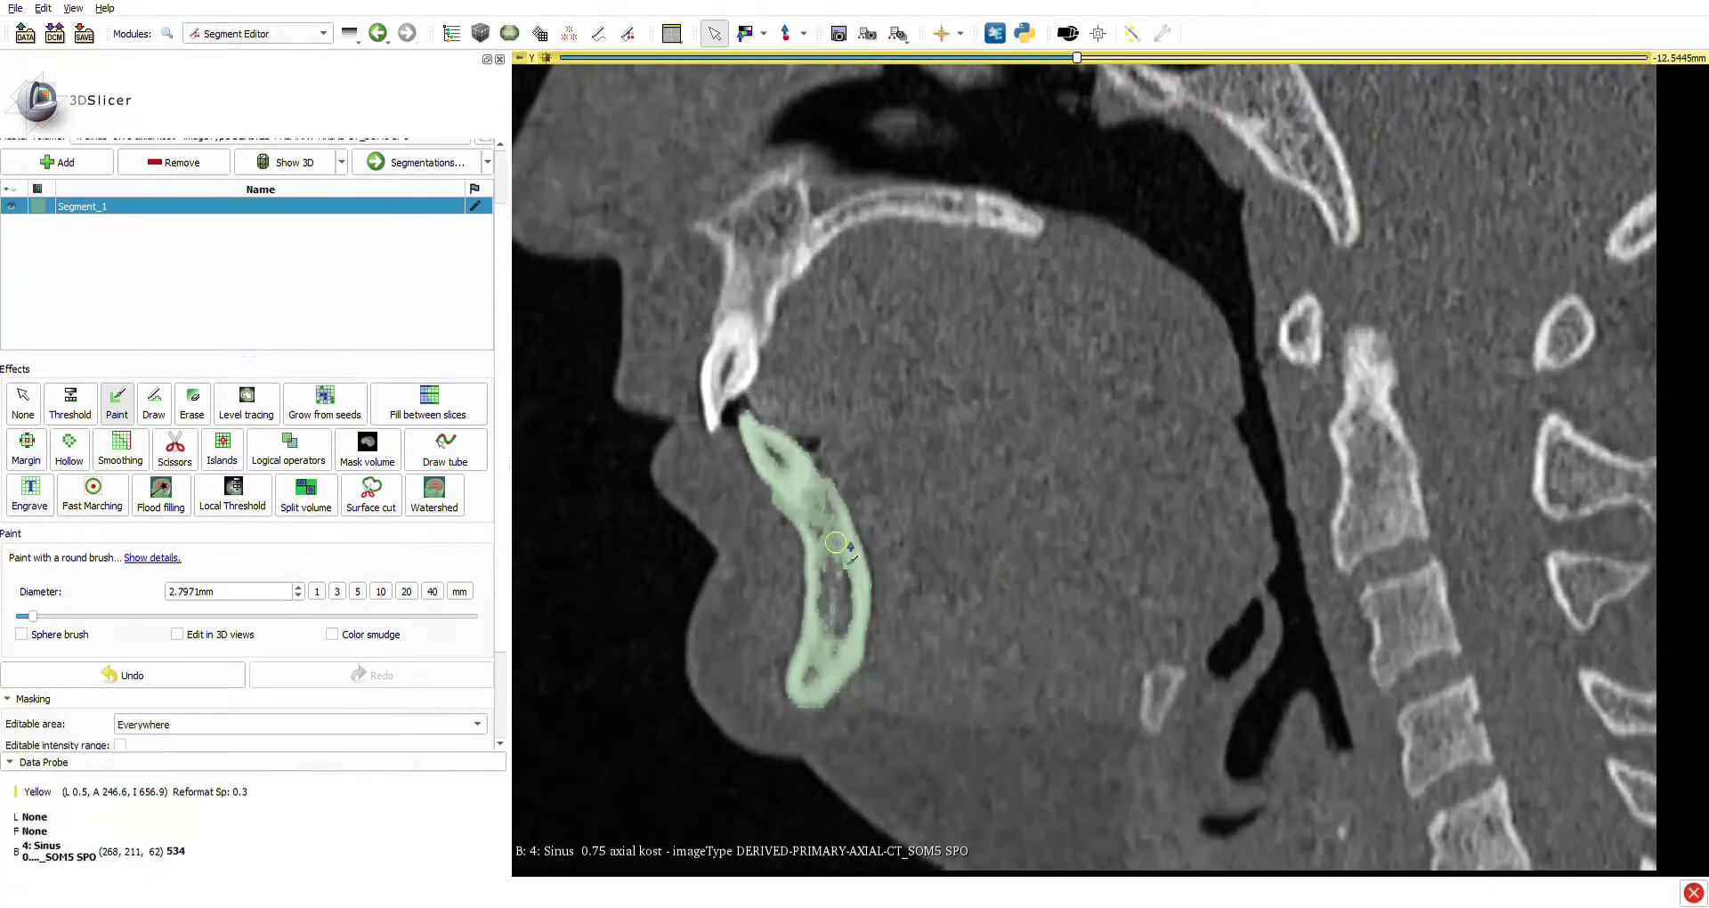
{"action": "scroll", "coordinate": [820, 525], "scroll_direction": "up", "scroll_amount": 2}
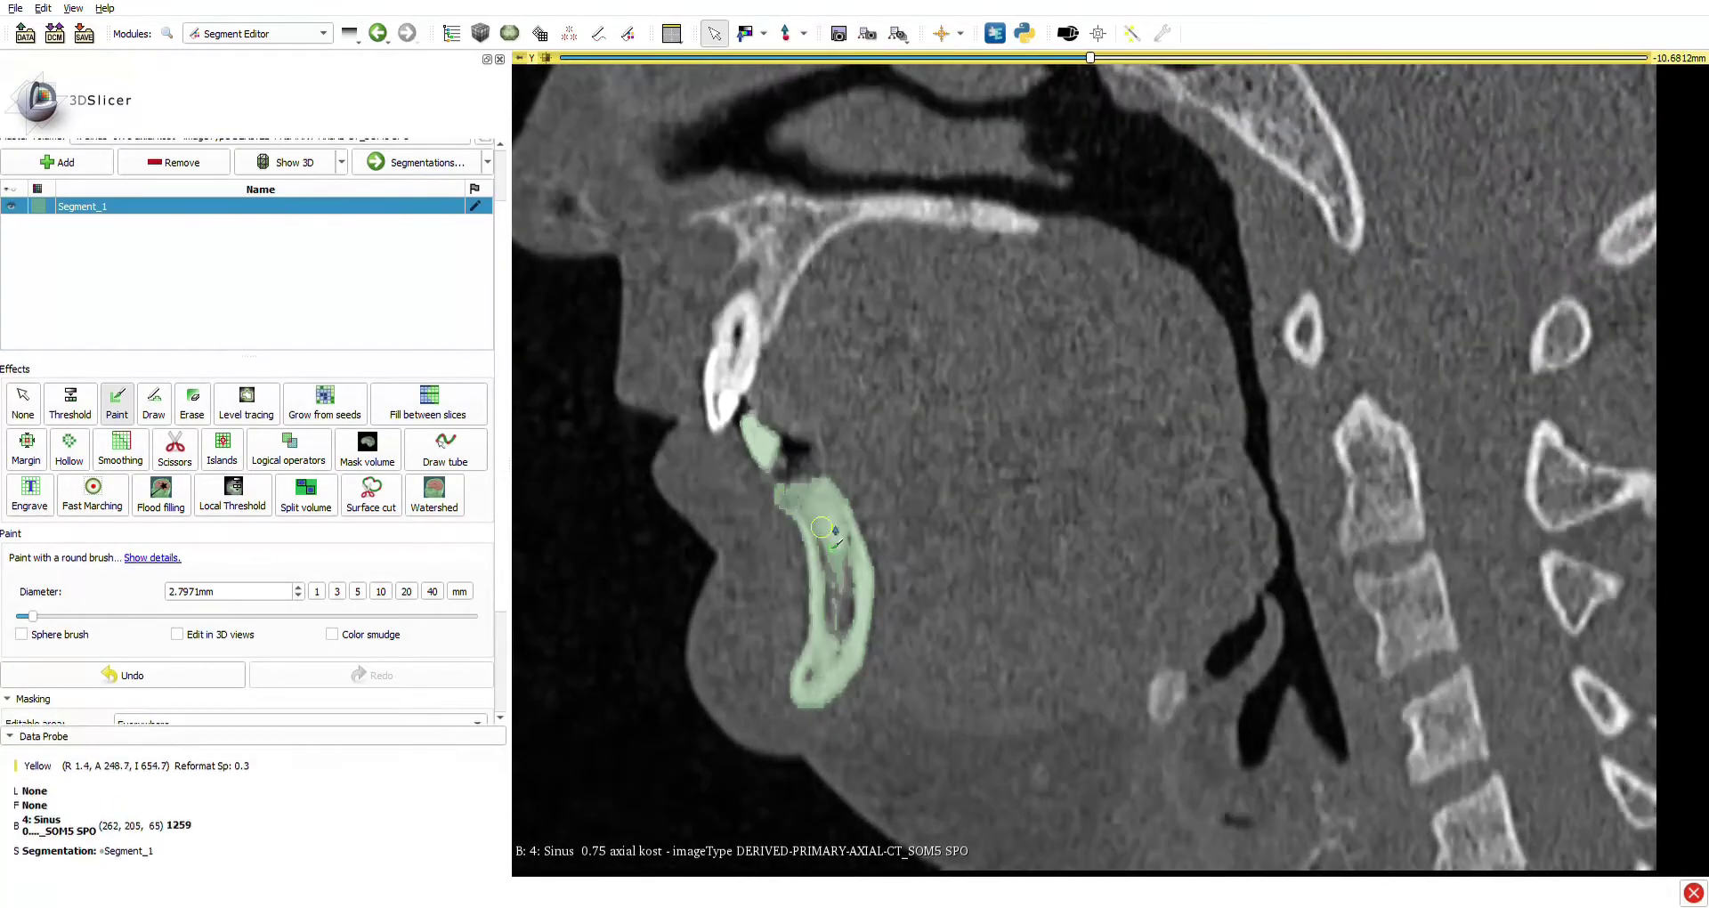
{"action": "scroll", "coordinate": [842, 520], "scroll_direction": "up", "scroll_amount": 12}
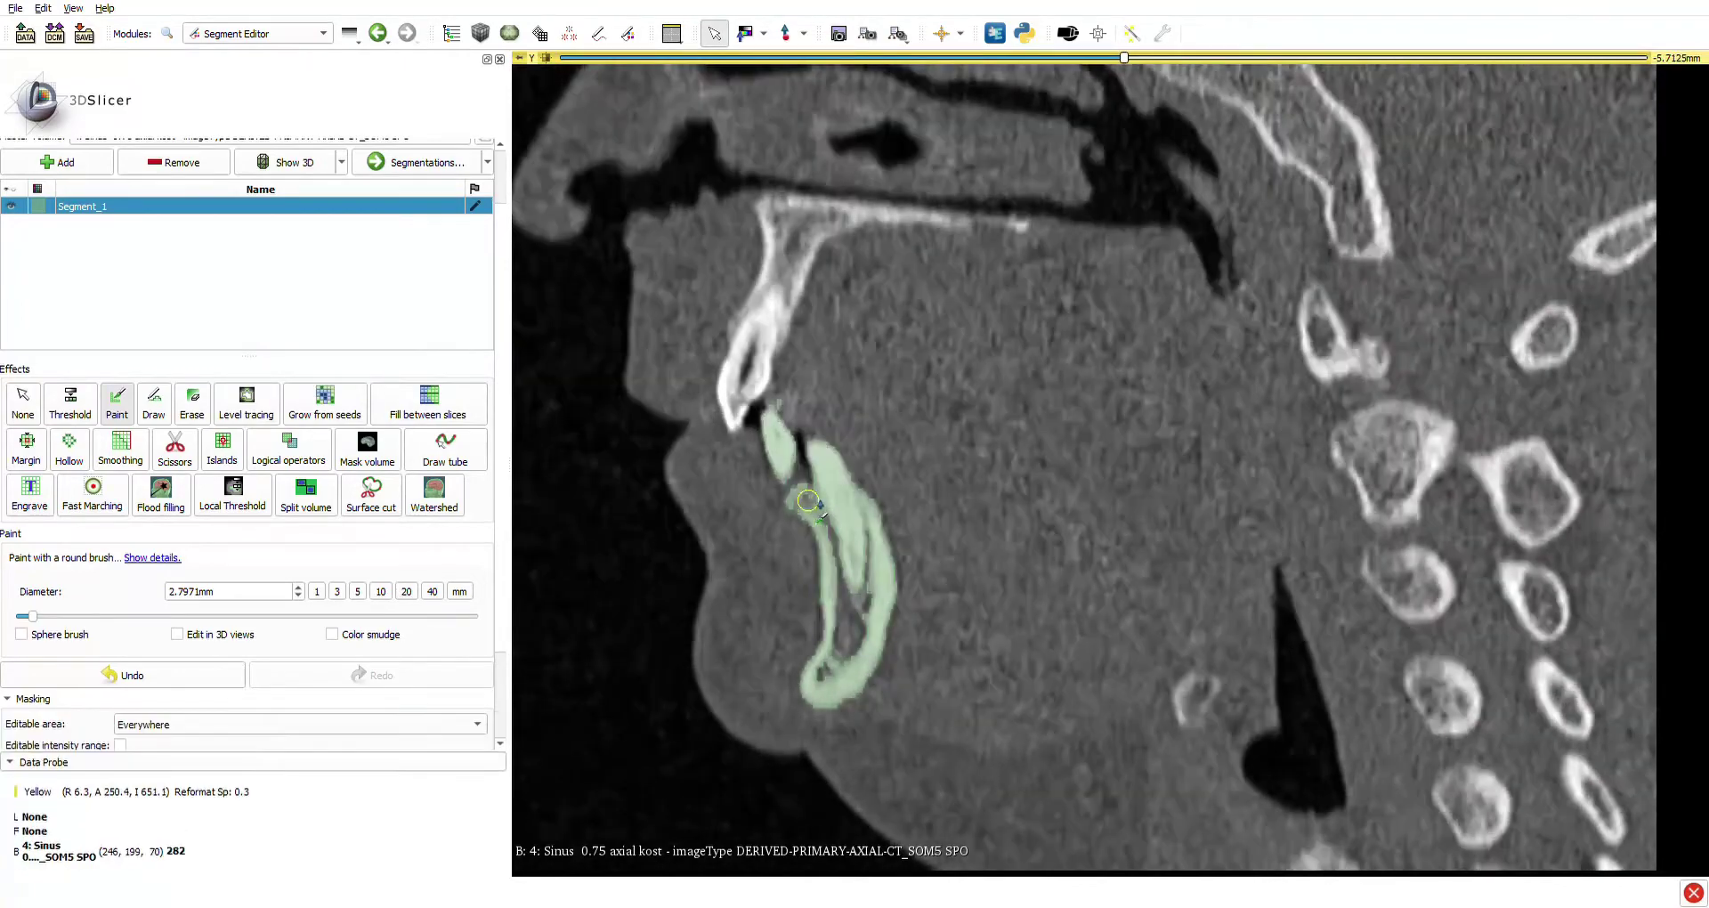
{"action": "scroll", "coordinate": [820, 509], "scroll_direction": "up", "scroll_amount": 1}
{"action": "scroll", "coordinate": [949, 635], "scroll_direction": "up", "scroll_amount": 2}
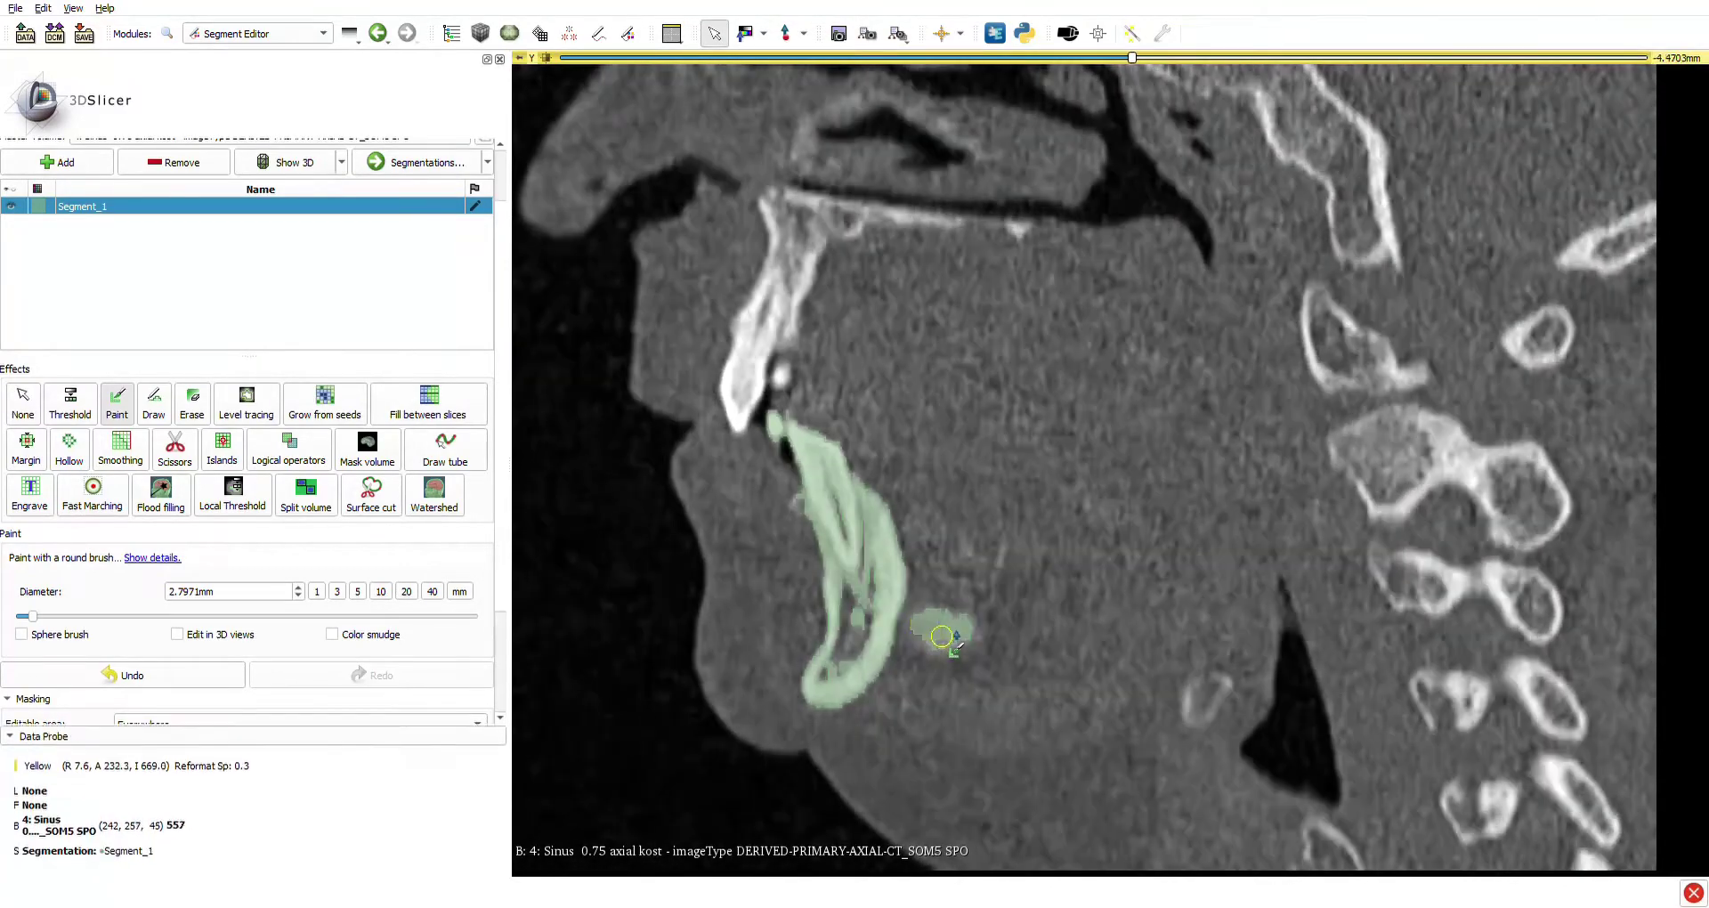
Paint the thin inner wall behind the chin with the 1.8 mm brush on slices between about -4.5 and -3.2 mm.
{"action": "left_click_drag", "start_coordinate": [952, 628], "coordinate": [913, 640]}
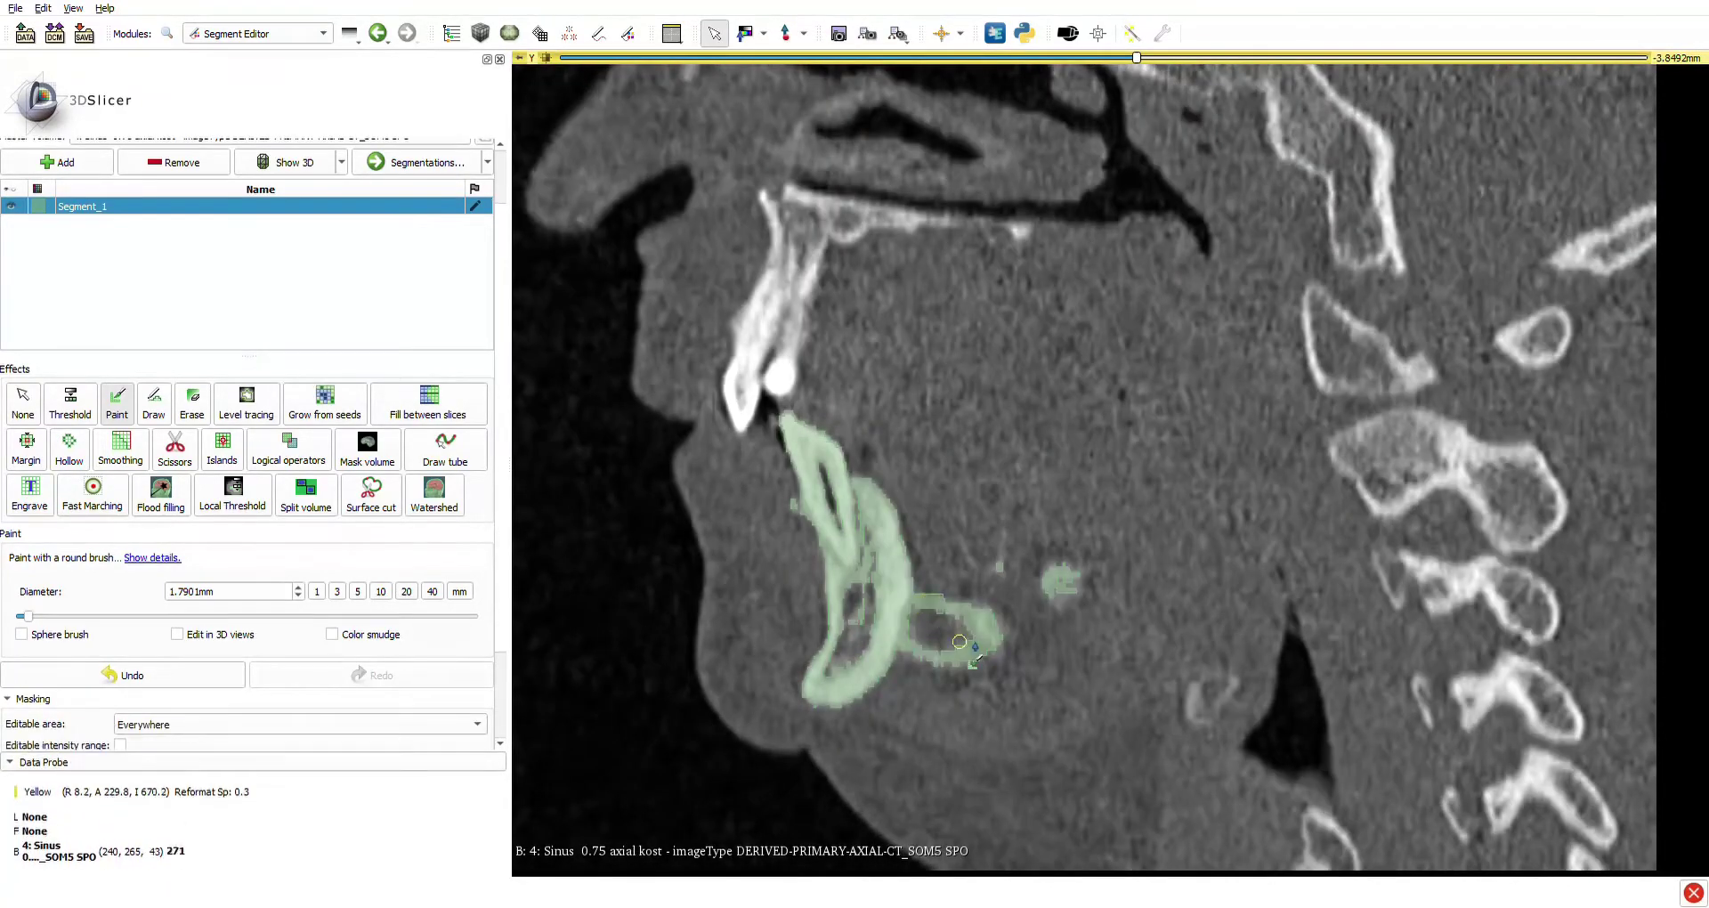
{"action": "scroll", "coordinate": [859, 515], "scroll_direction": "up", "scroll_amount": 1}
{"action": "scroll", "coordinate": [1047, 597], "scroll_direction": "up", "scroll_amount": 1}
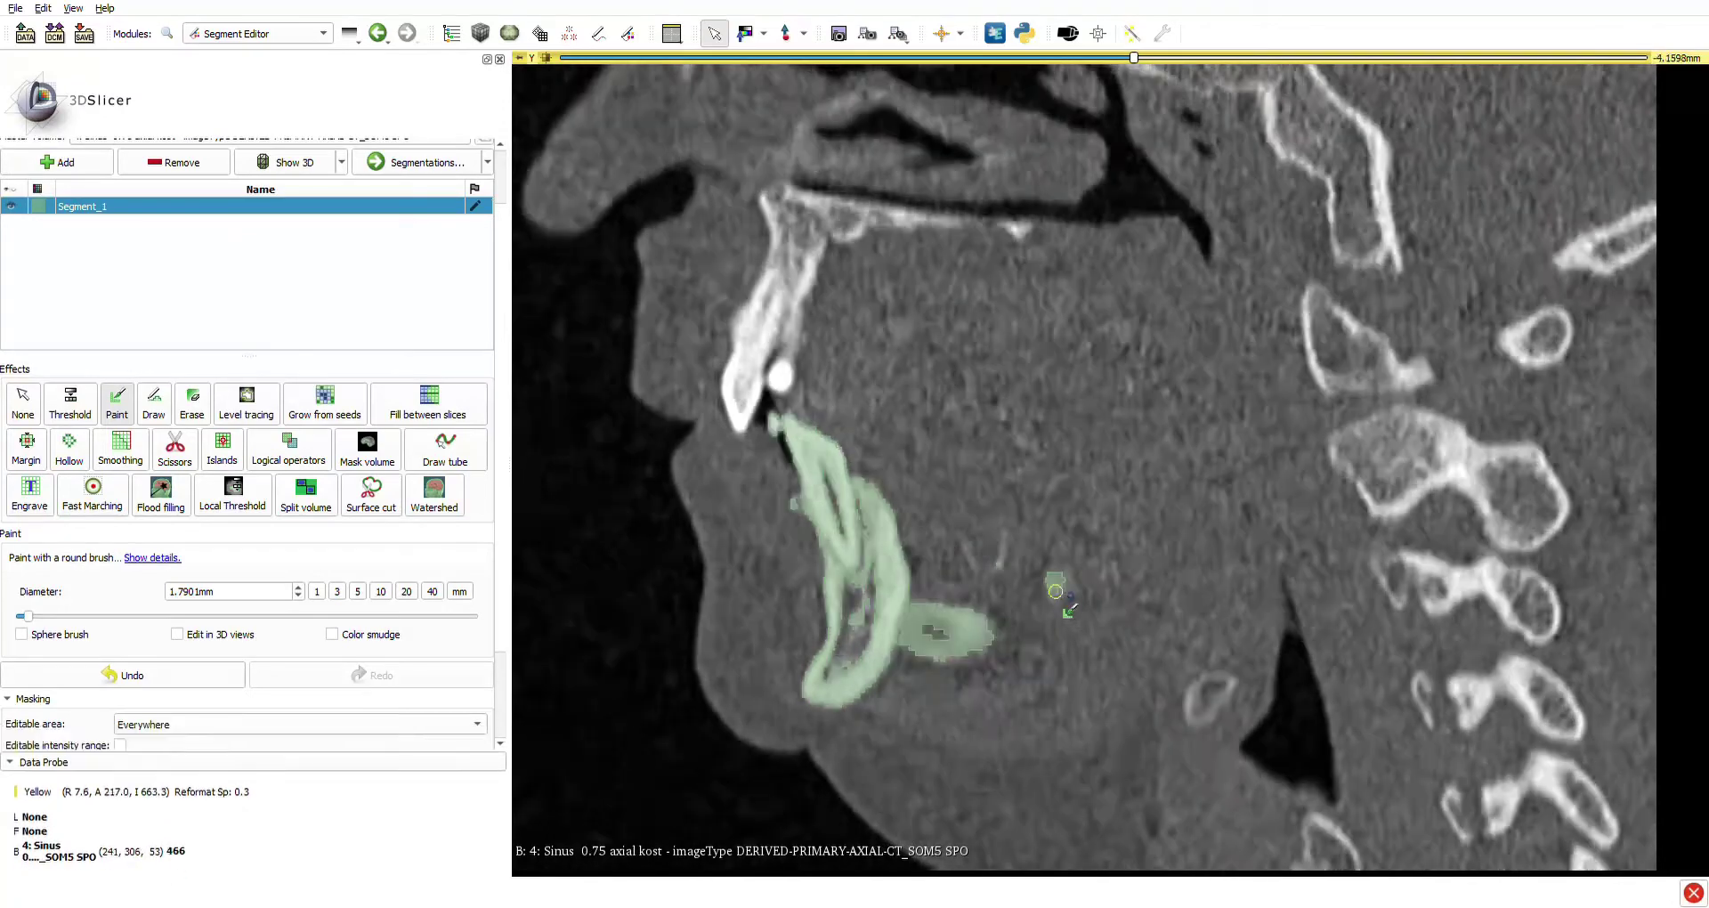
{"action": "mouse_move", "coordinate": [910, 589]}
{"action": "left_mouse_down"}
{"action": "mouse_move", "coordinate": [978, 596]}
{"action": "mouse_move", "coordinate": [962, 559]}
{"action": "left_mouse_up"}
{"action": "scroll", "coordinate": [962, 559], "scroll_direction": "down", "scroll_amount": 1}
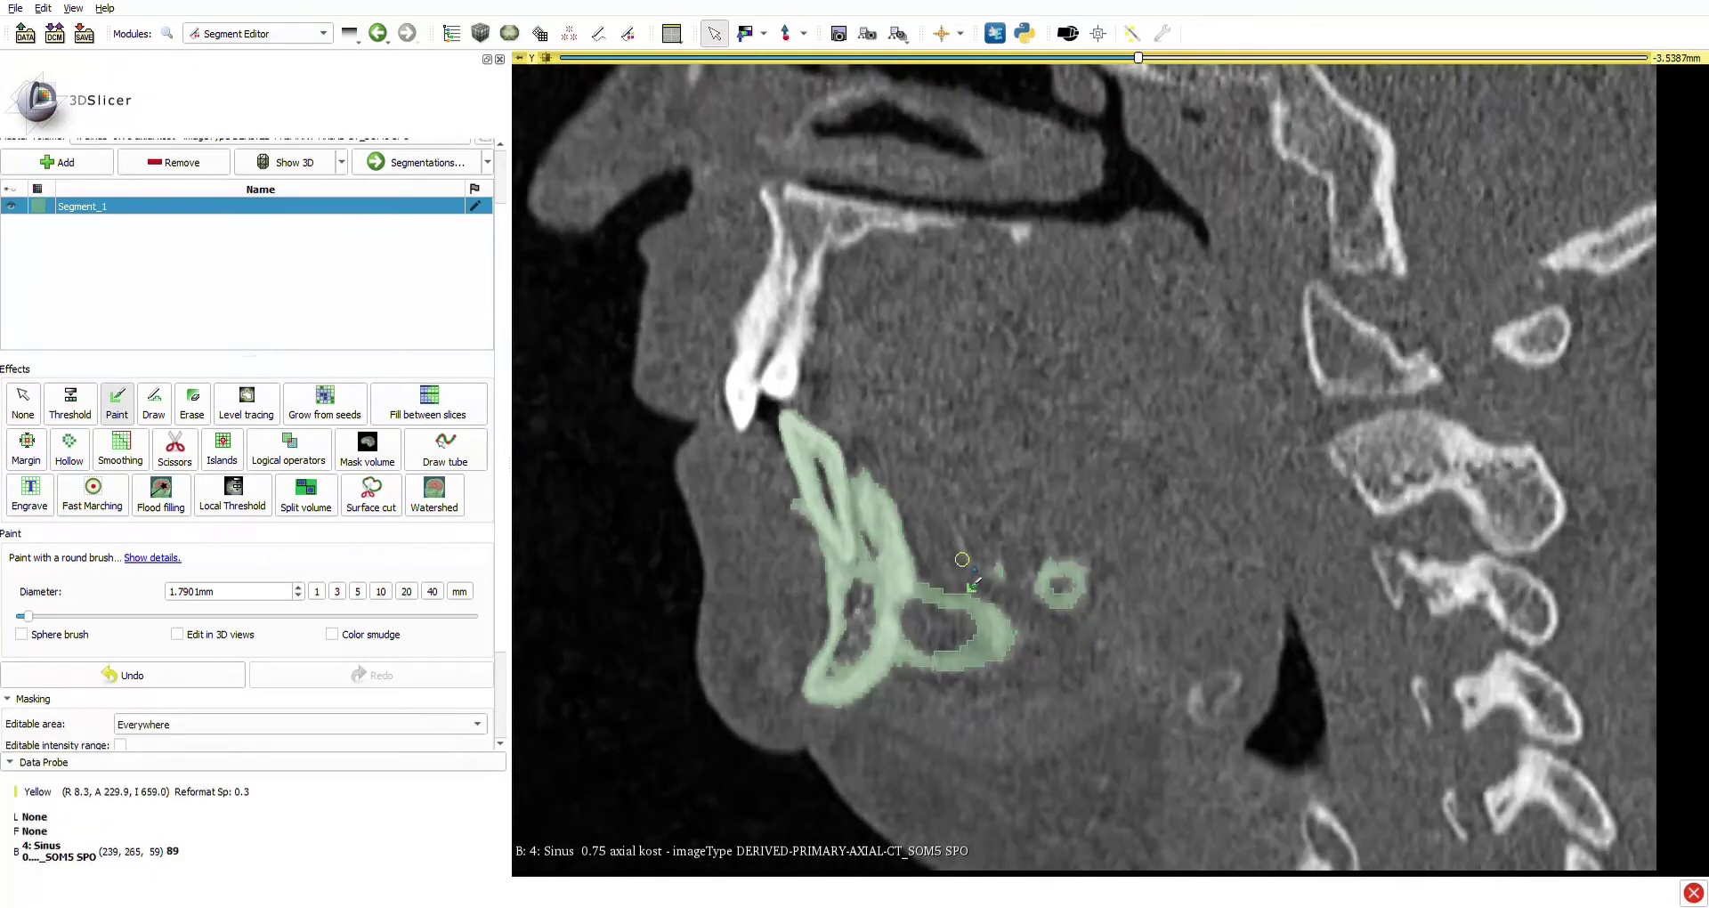
{"action": "scroll", "coordinate": [984, 571], "scroll_direction": "up", "scroll_amount": 1}
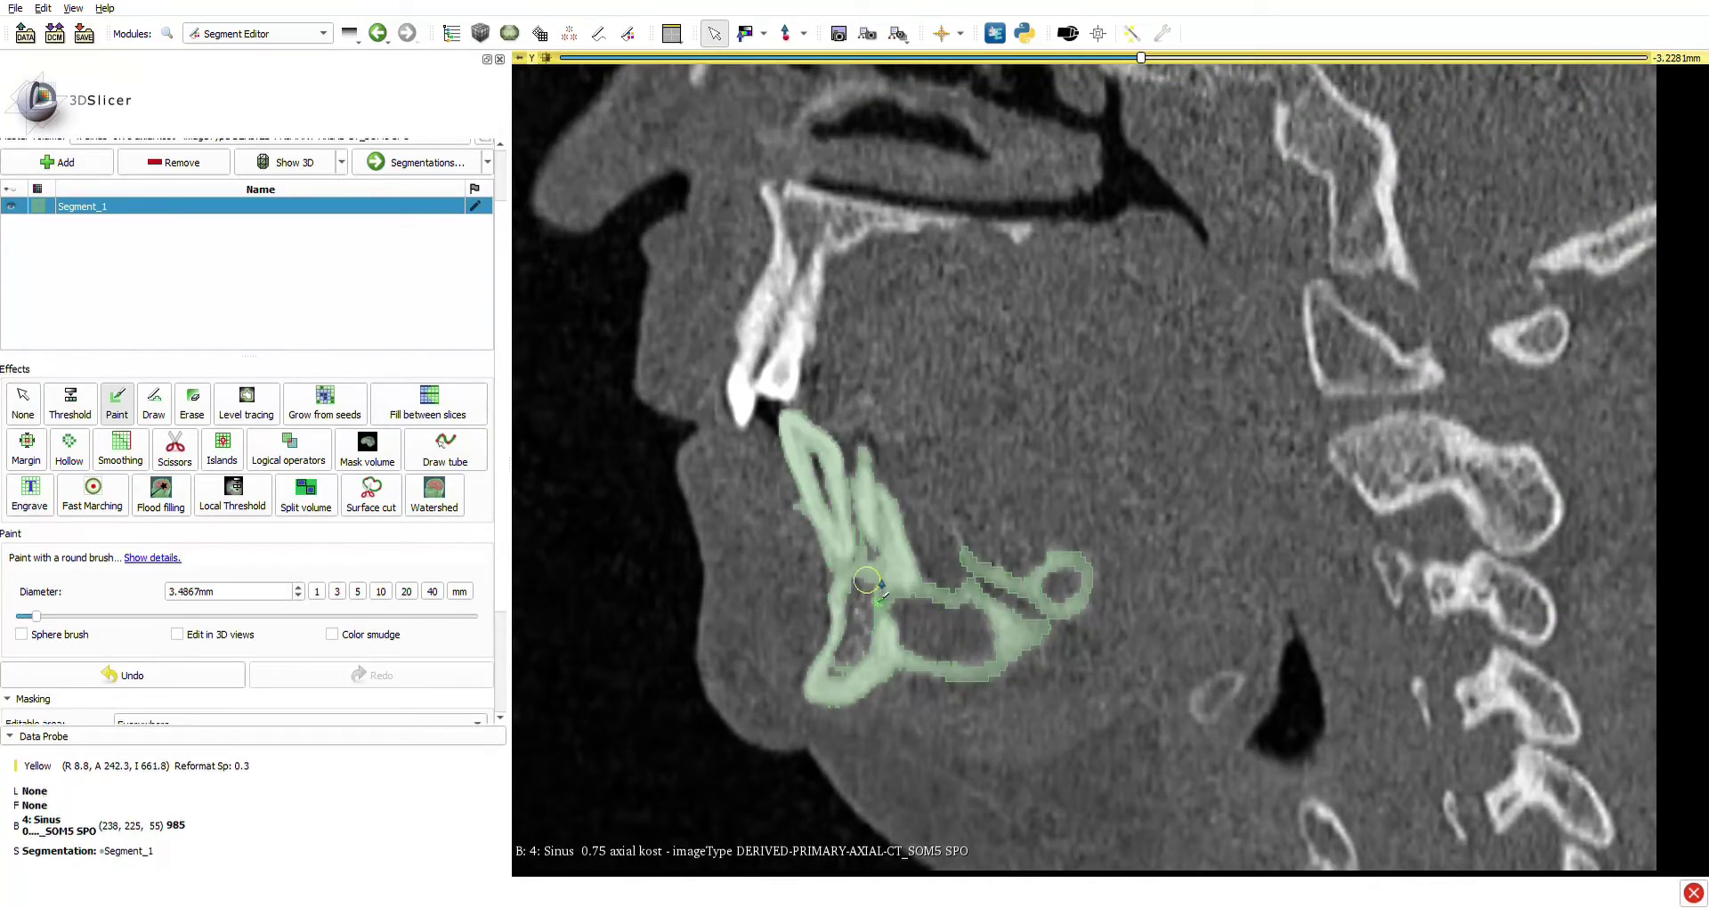
Fill the spongy bone below the front tooth roots with the 3.5 mm brush on slices between about -4.2 and -2.6 mm.
{"action": "scroll", "coordinate": [867, 580], "scroll_direction": "down", "scroll_amount": 3}
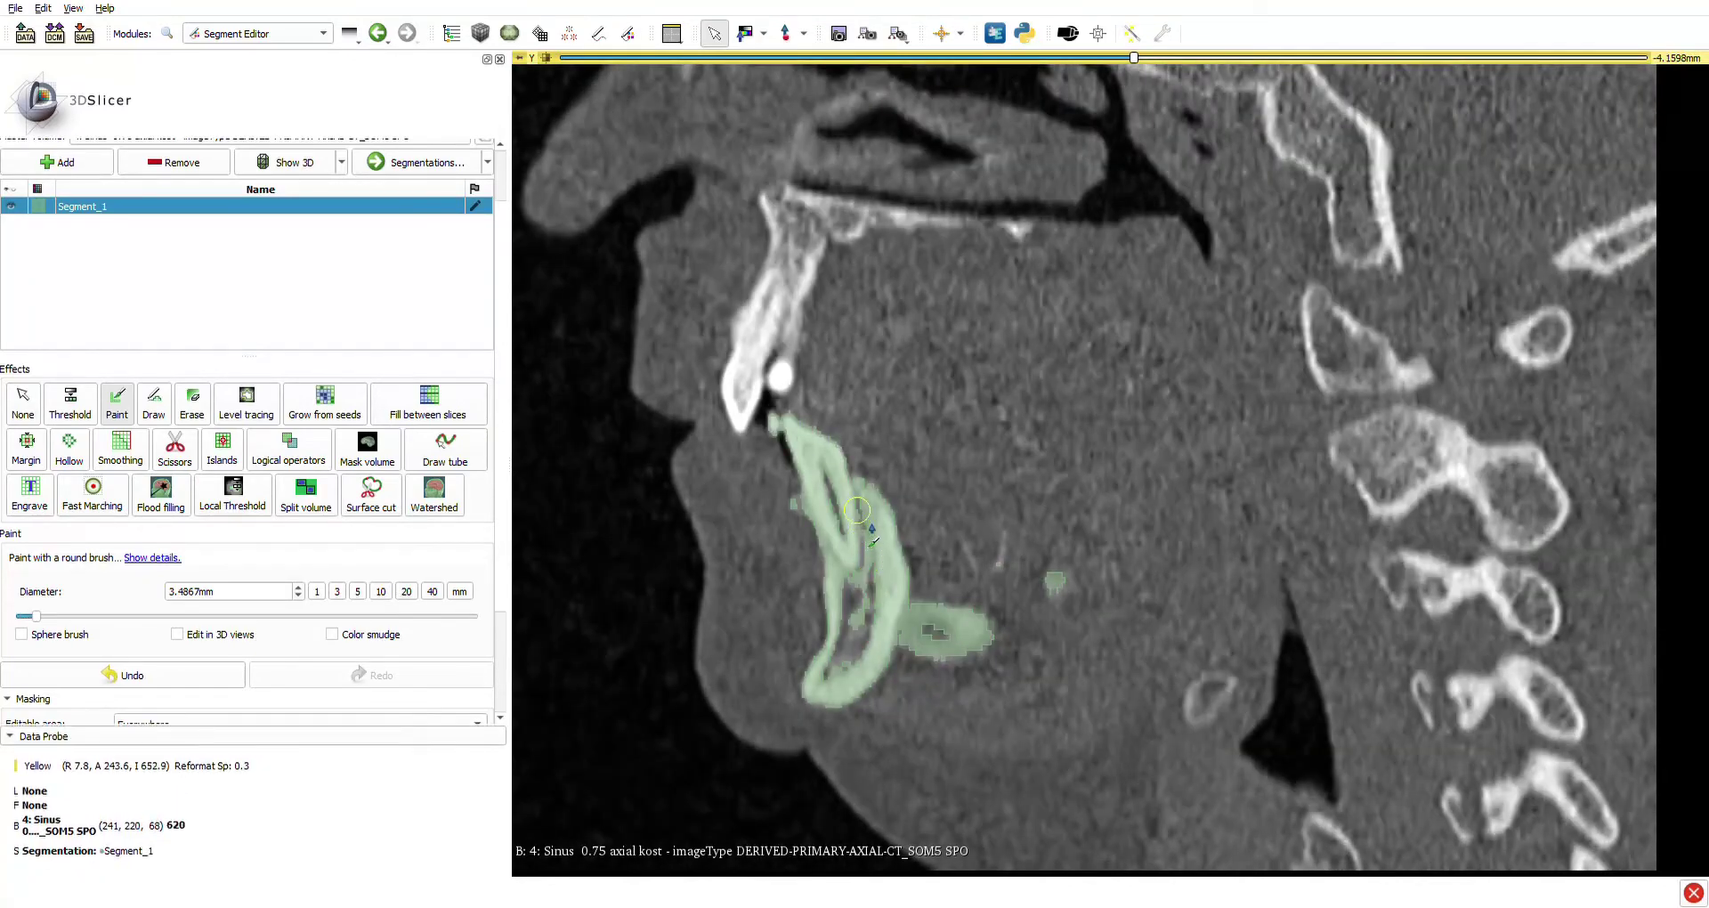
{"action": "scroll", "coordinate": [872, 569], "scroll_direction": "up", "scroll_amount": 3}
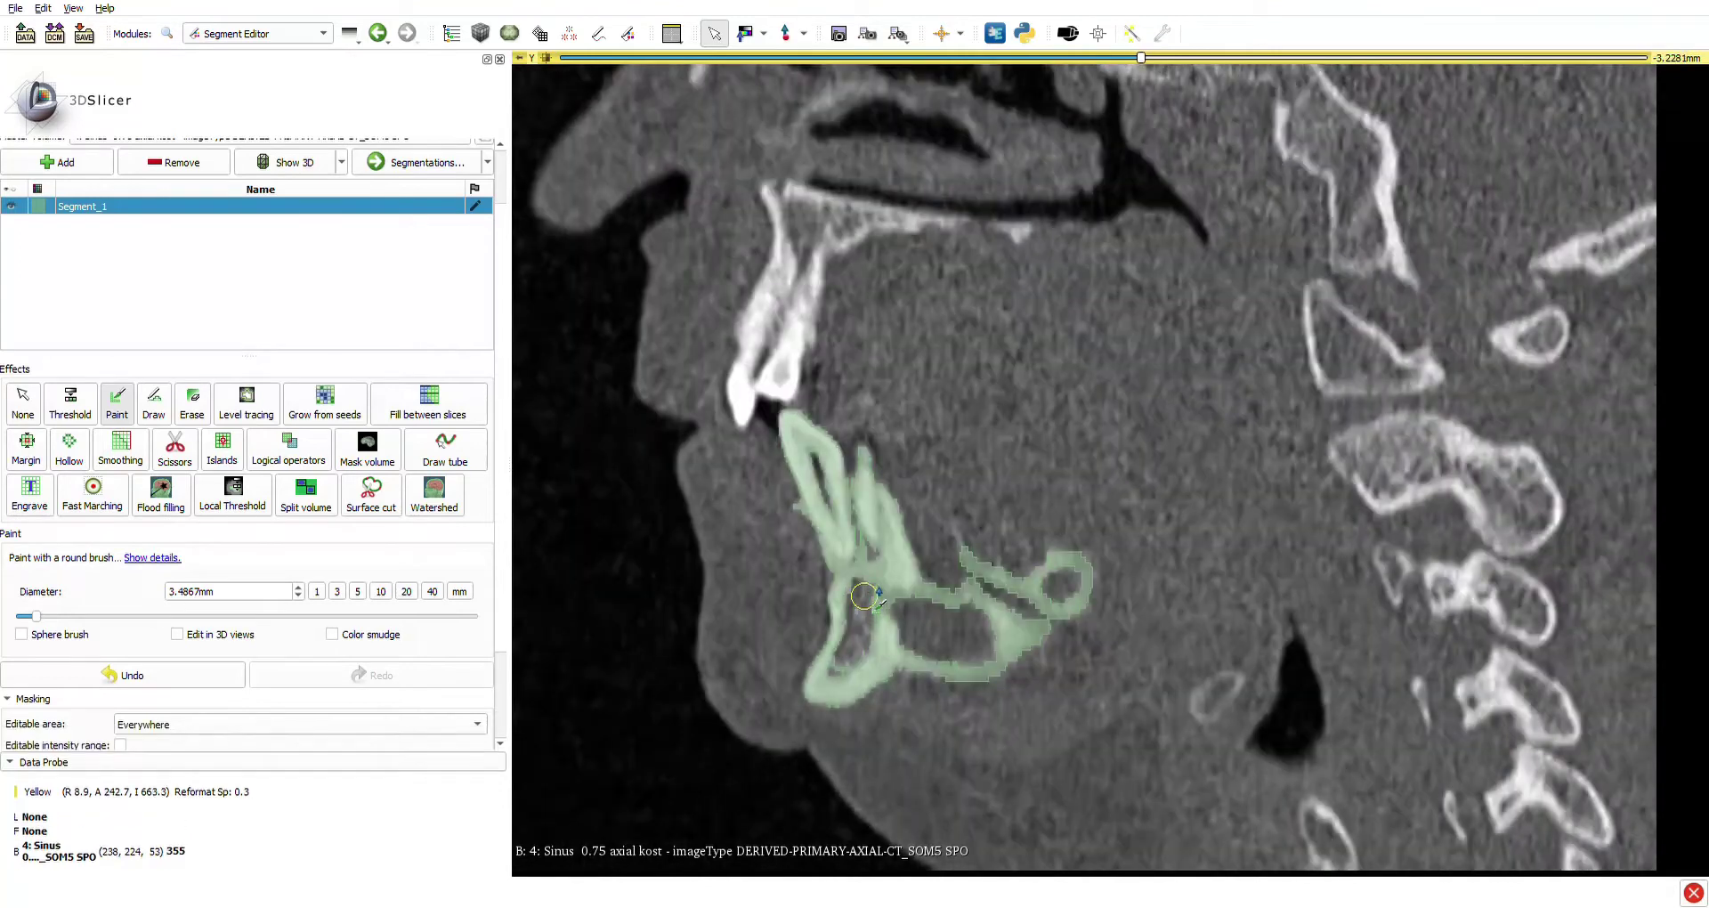
{"action": "scroll", "coordinate": [867, 564], "scroll_direction": "up", "scroll_amount": 1}
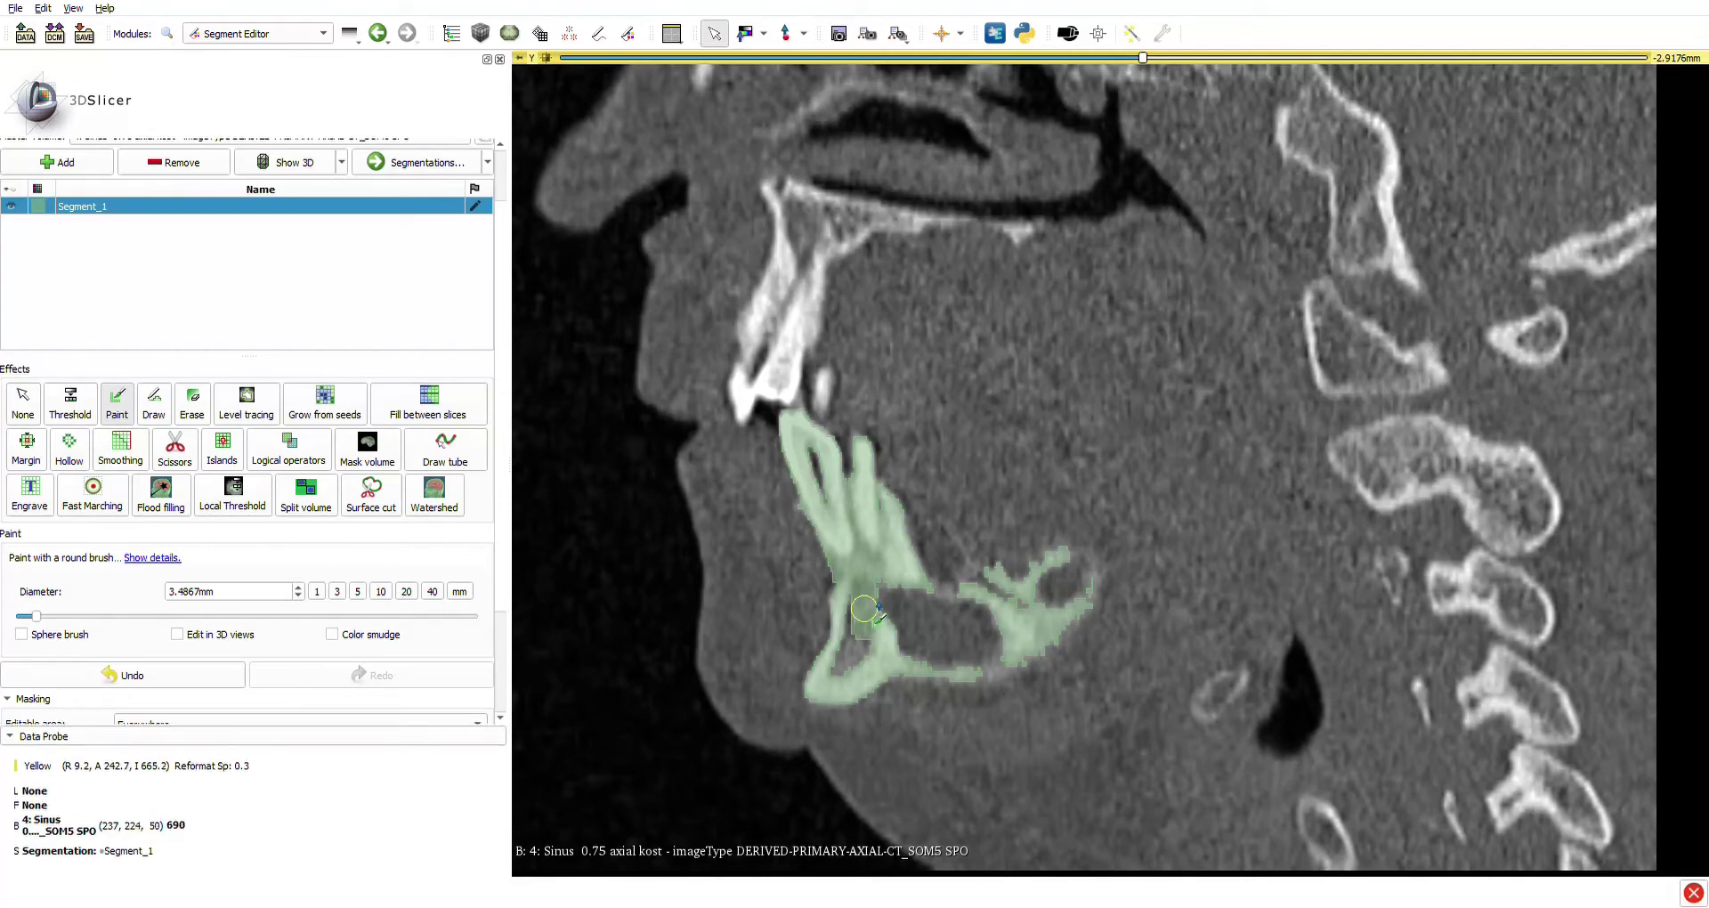
{"action": "scroll", "coordinate": [878, 567], "scroll_direction": "down", "scroll_amount": 1}
{"action": "left_click_drag", "start_coordinate": [870, 578], "coordinate": [850, 634]}
{"action": "scroll", "coordinate": [850, 637], "scroll_direction": "down", "scroll_amount": 2}
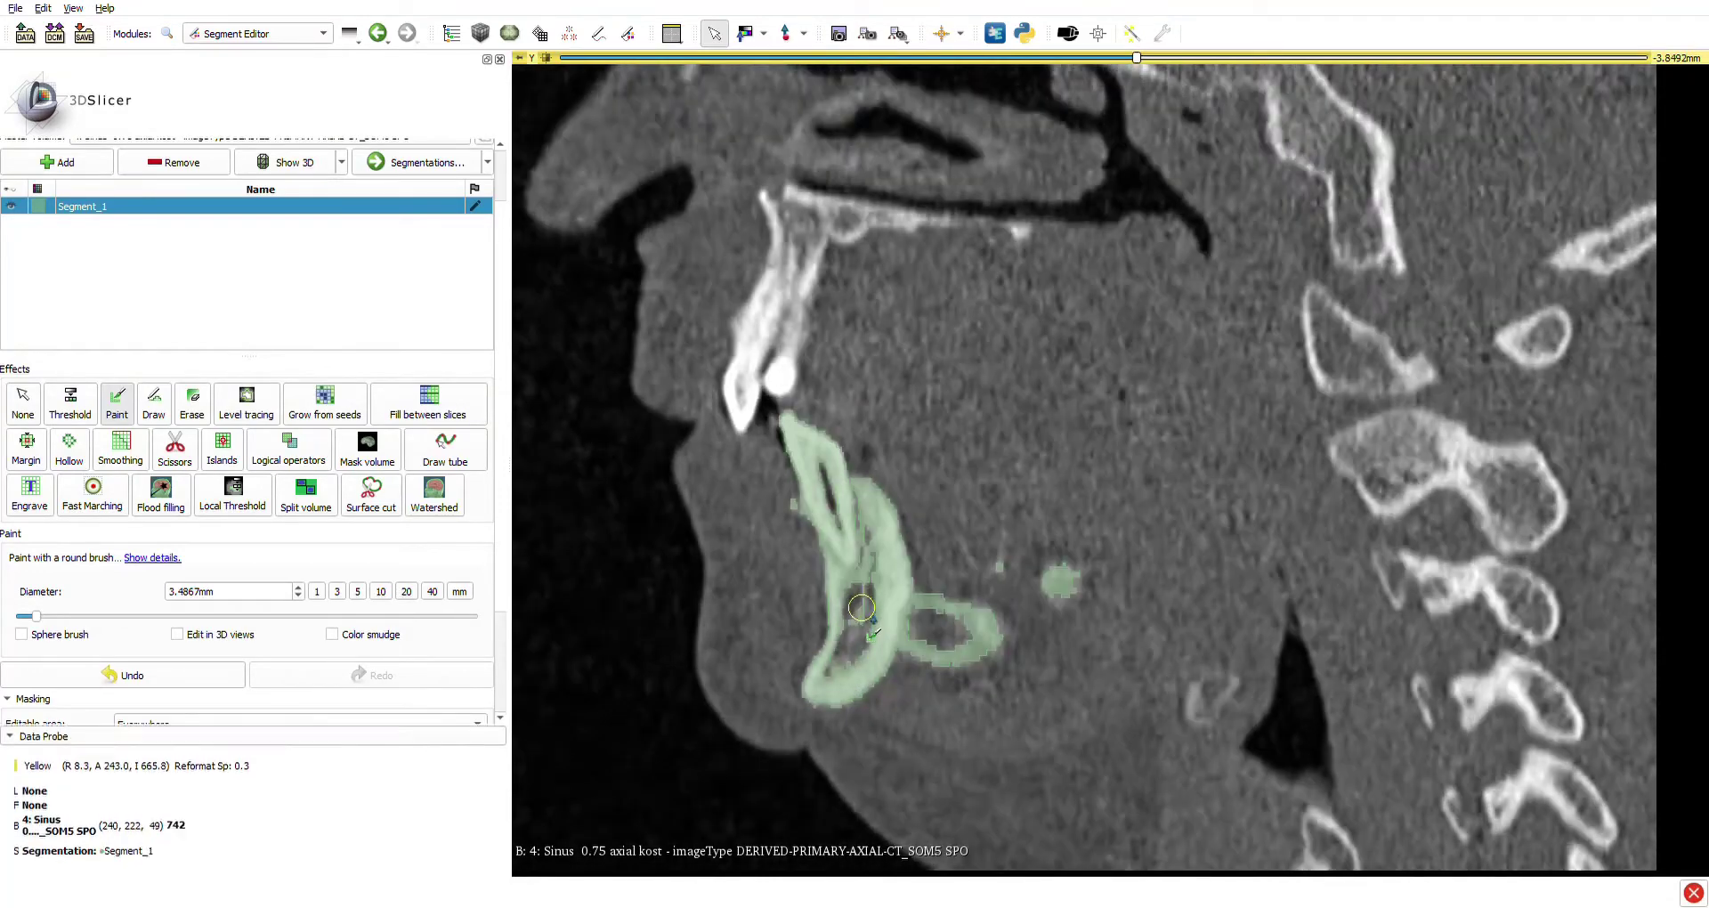
{"action": "left_click_drag", "start_coordinate": [862, 558], "coordinate": [858, 508]}
{"action": "scroll", "coordinate": [865, 595], "scroll_direction": "up", "scroll_amount": 5}
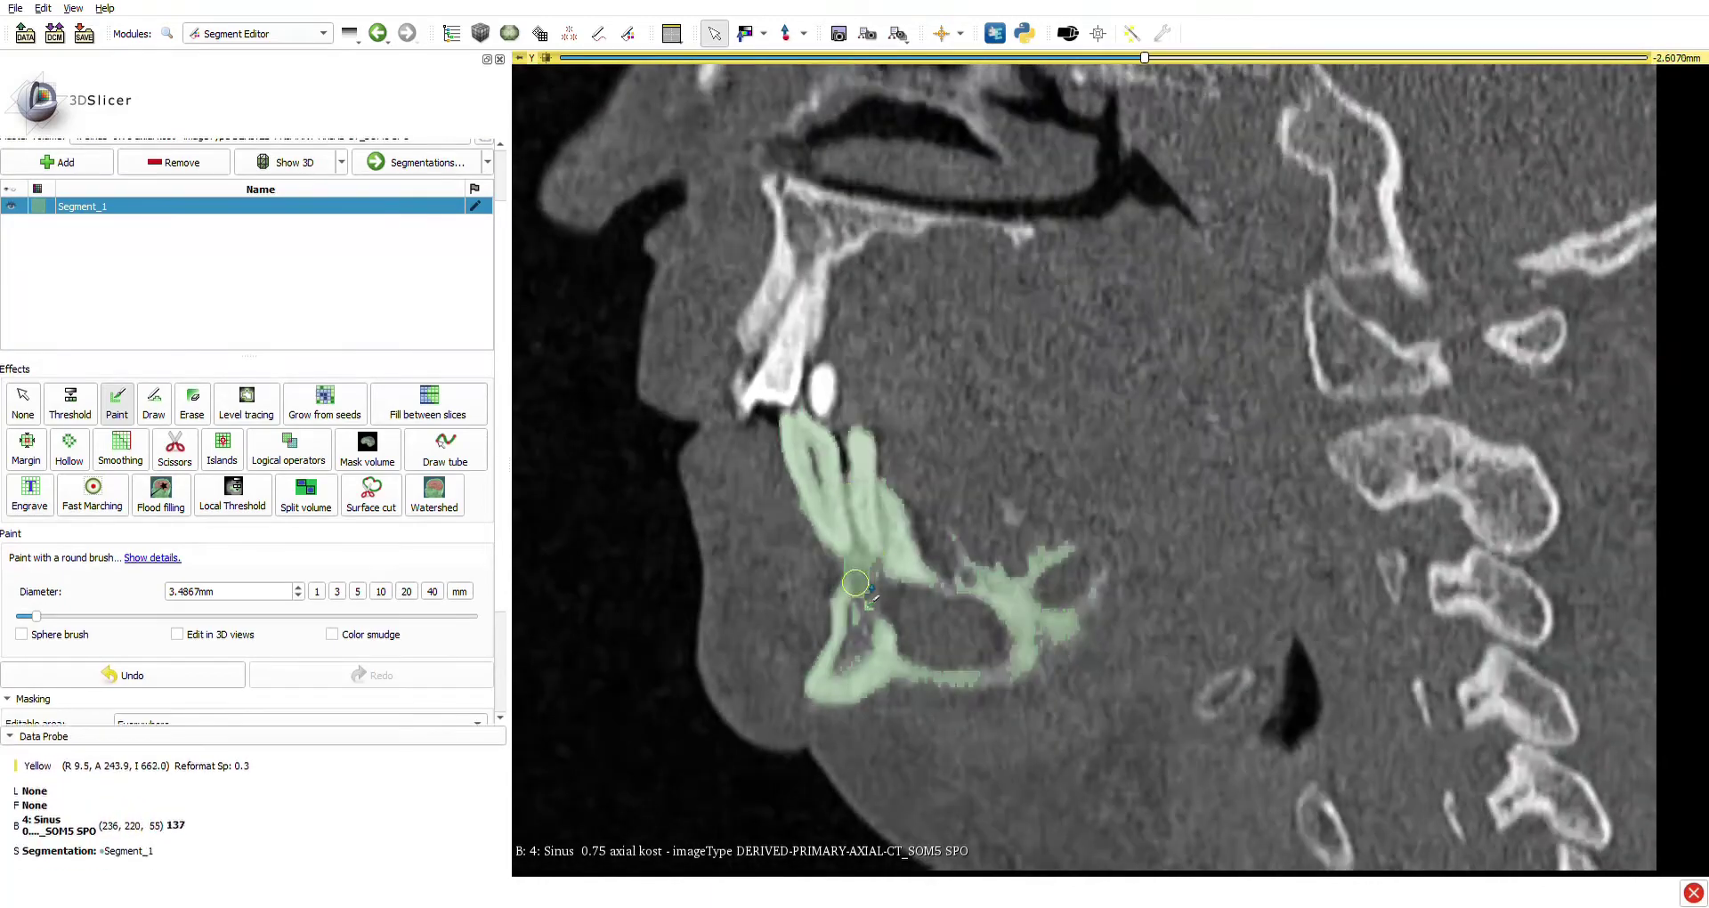
Paint the thin front wall of the jaw body with the 2.2 mm brush from about -2.3 mm and check the slices up to 1.1 mm.
{"action": "scroll", "coordinate": [865, 614], "scroll_direction": "up", "scroll_amount": 6}
{"action": "scroll", "coordinate": [863, 615], "scroll_direction": "down", "scroll_amount": 6}
{"action": "scroll", "coordinate": [856, 605], "scroll_direction": "down", "scroll_amount": 2, "text": "shift"}
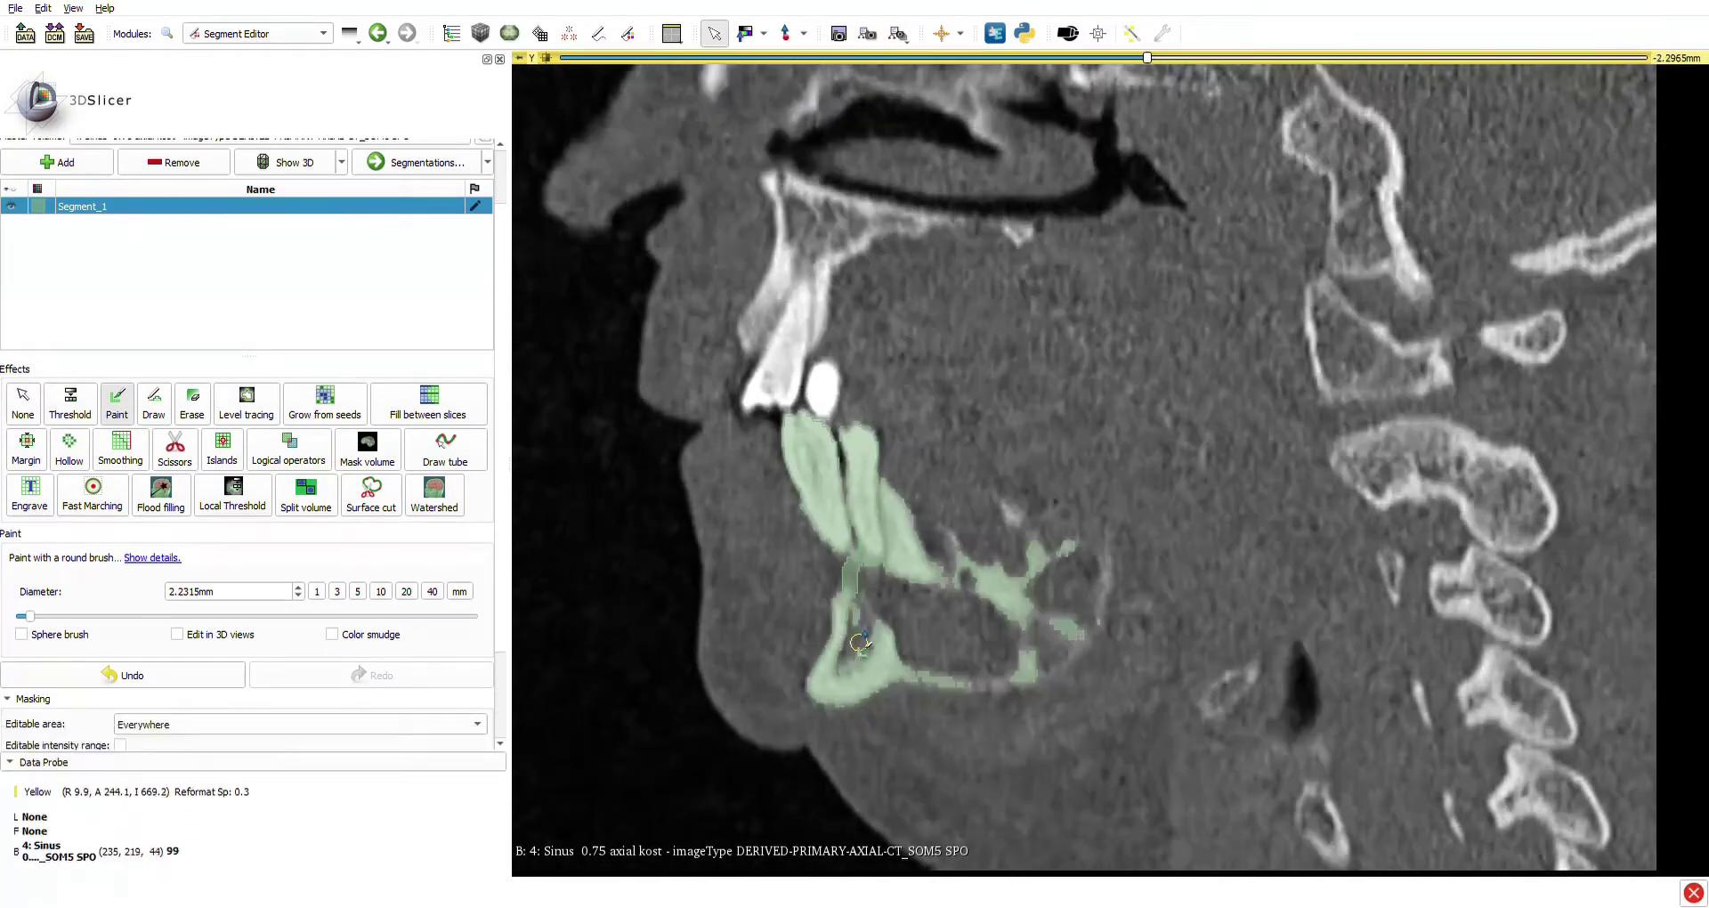
{"action": "left_click_drag", "start_coordinate": [852, 566], "coordinate": [869, 633]}
{"action": "scroll", "coordinate": [854, 653], "scroll_direction": "up", "scroll_amount": 7}
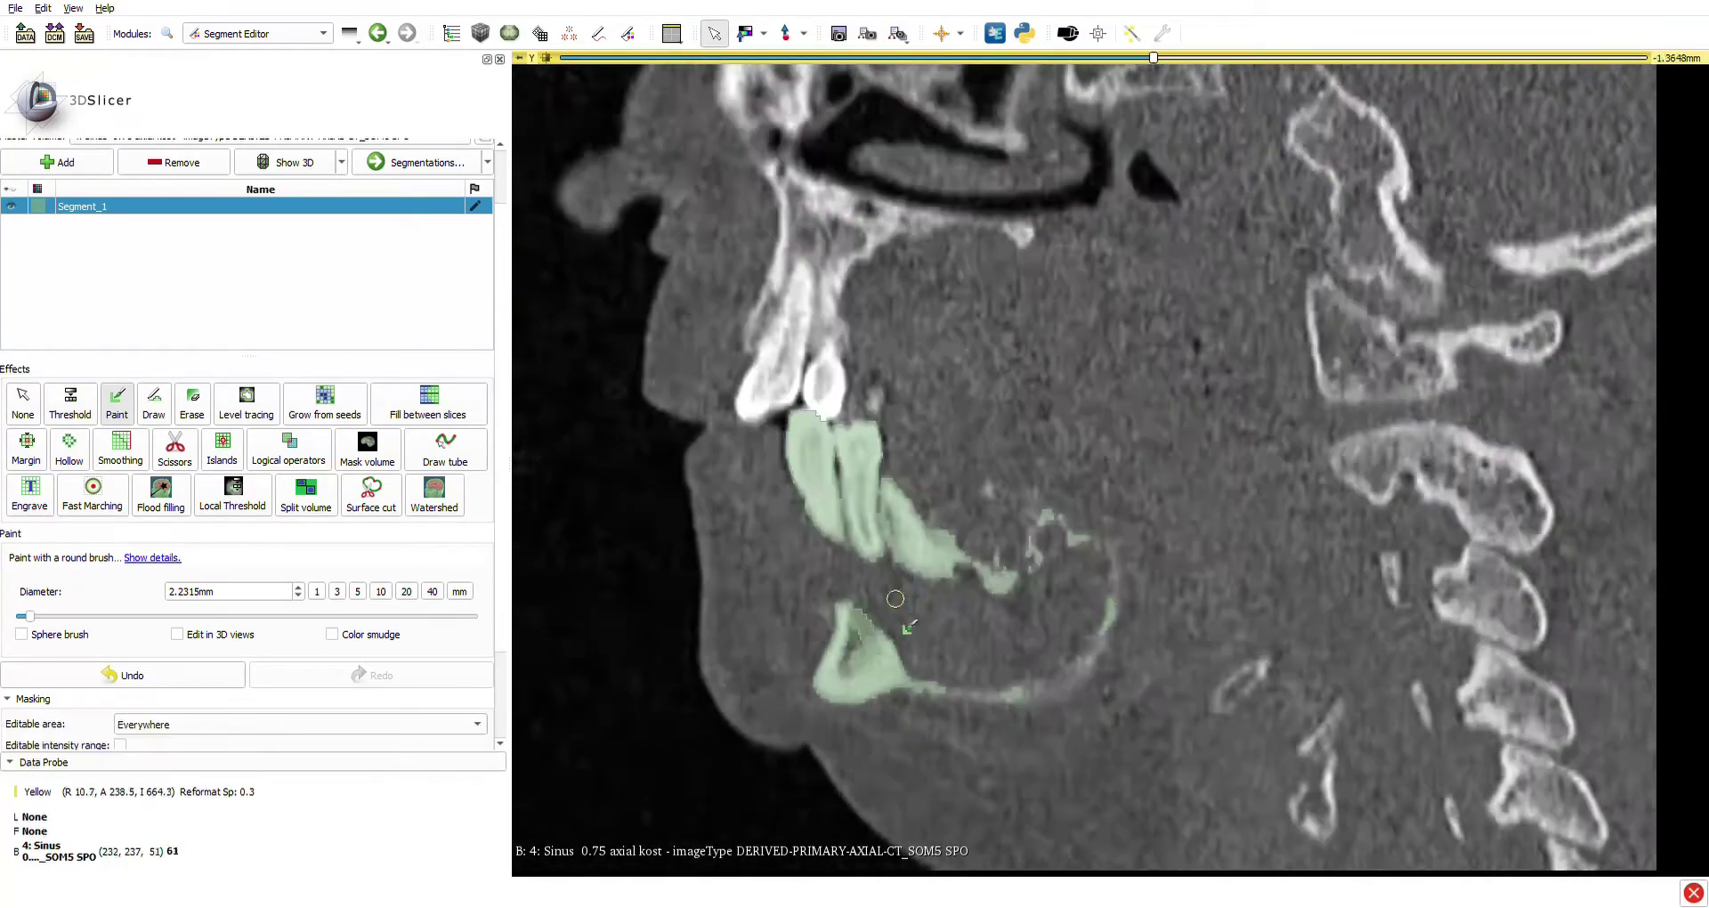
{"action": "scroll", "coordinate": [868, 657], "scroll_direction": "up", "scroll_amount": 9}
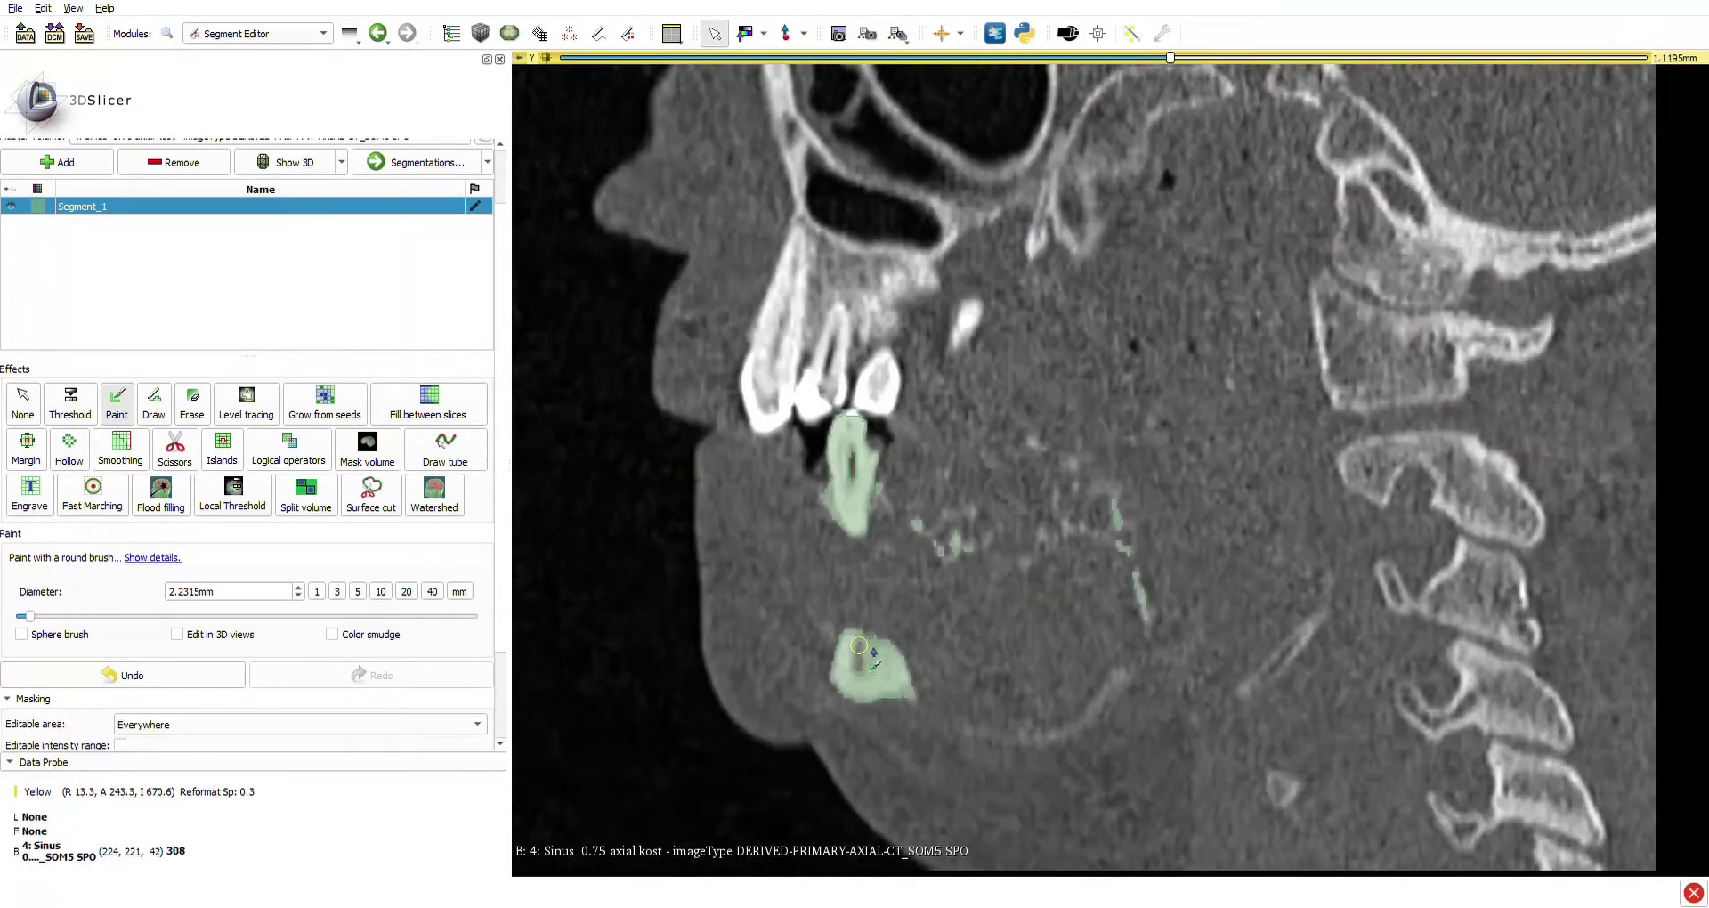
Paint the thin bony strip below the ramus with the 1.05 mm brush on slices between about 32.8 and 29.1 mm.
{"action": "scroll", "coordinate": [1018, 712], "scroll_direction": "up", "scroll_amount": 11}
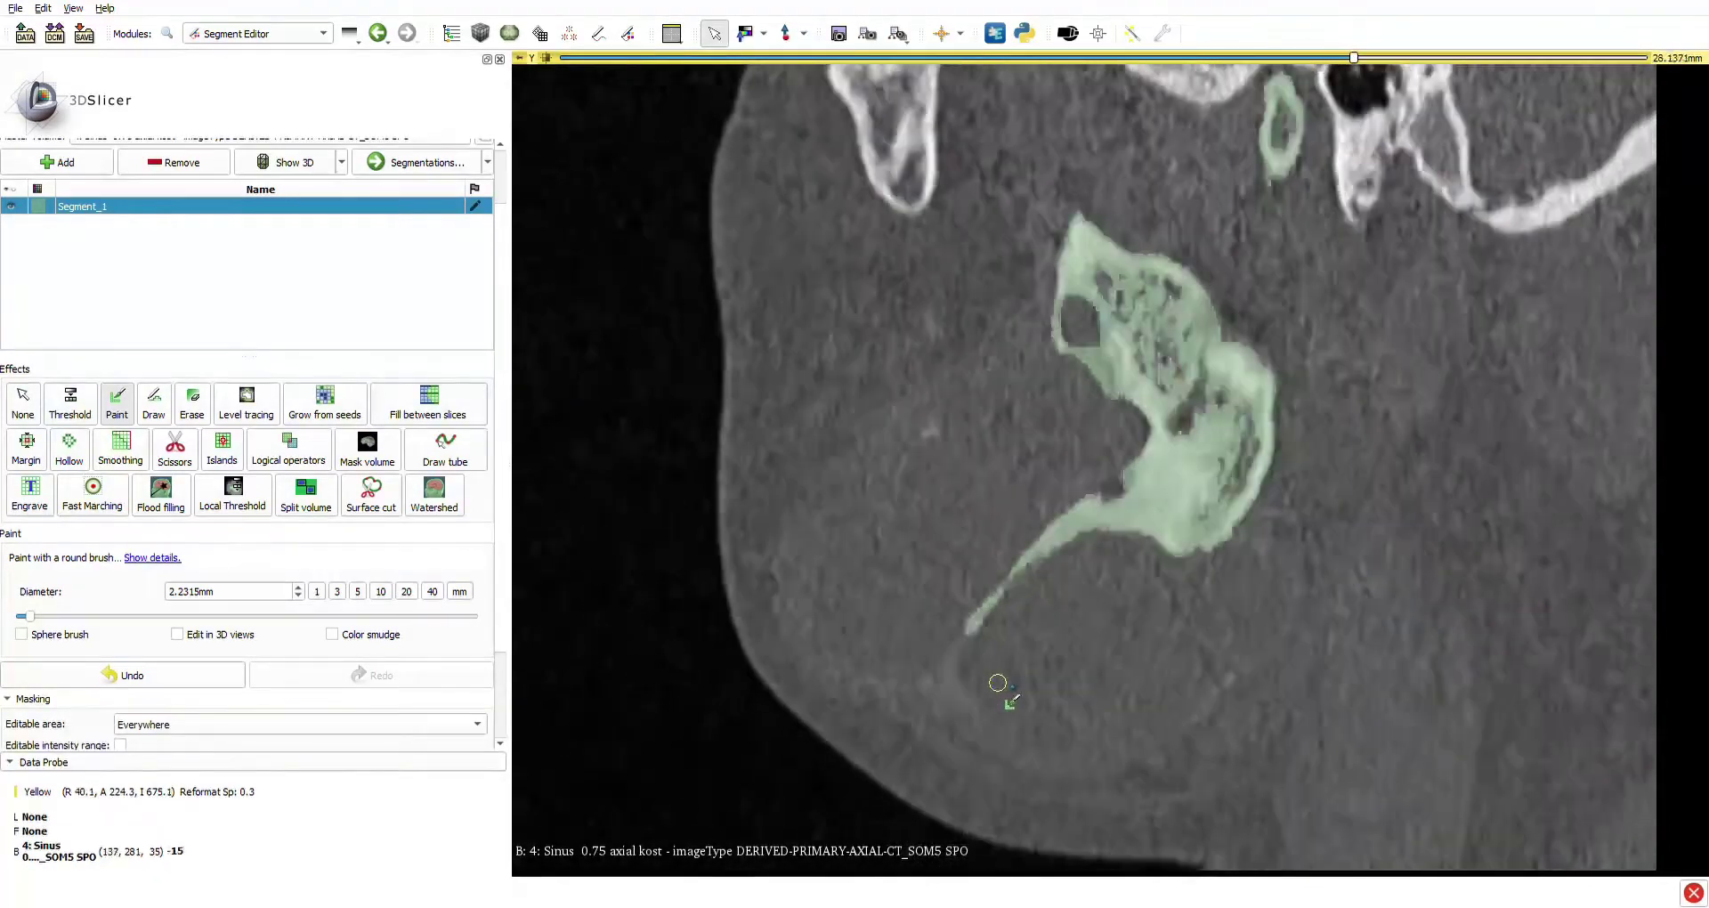
{"action": "scroll", "coordinate": [1050, 588], "scroll_direction": "up", "scroll_amount": 3}
{"action": "scroll", "coordinate": [1019, 601], "scroll_direction": "up", "scroll_amount": 8}
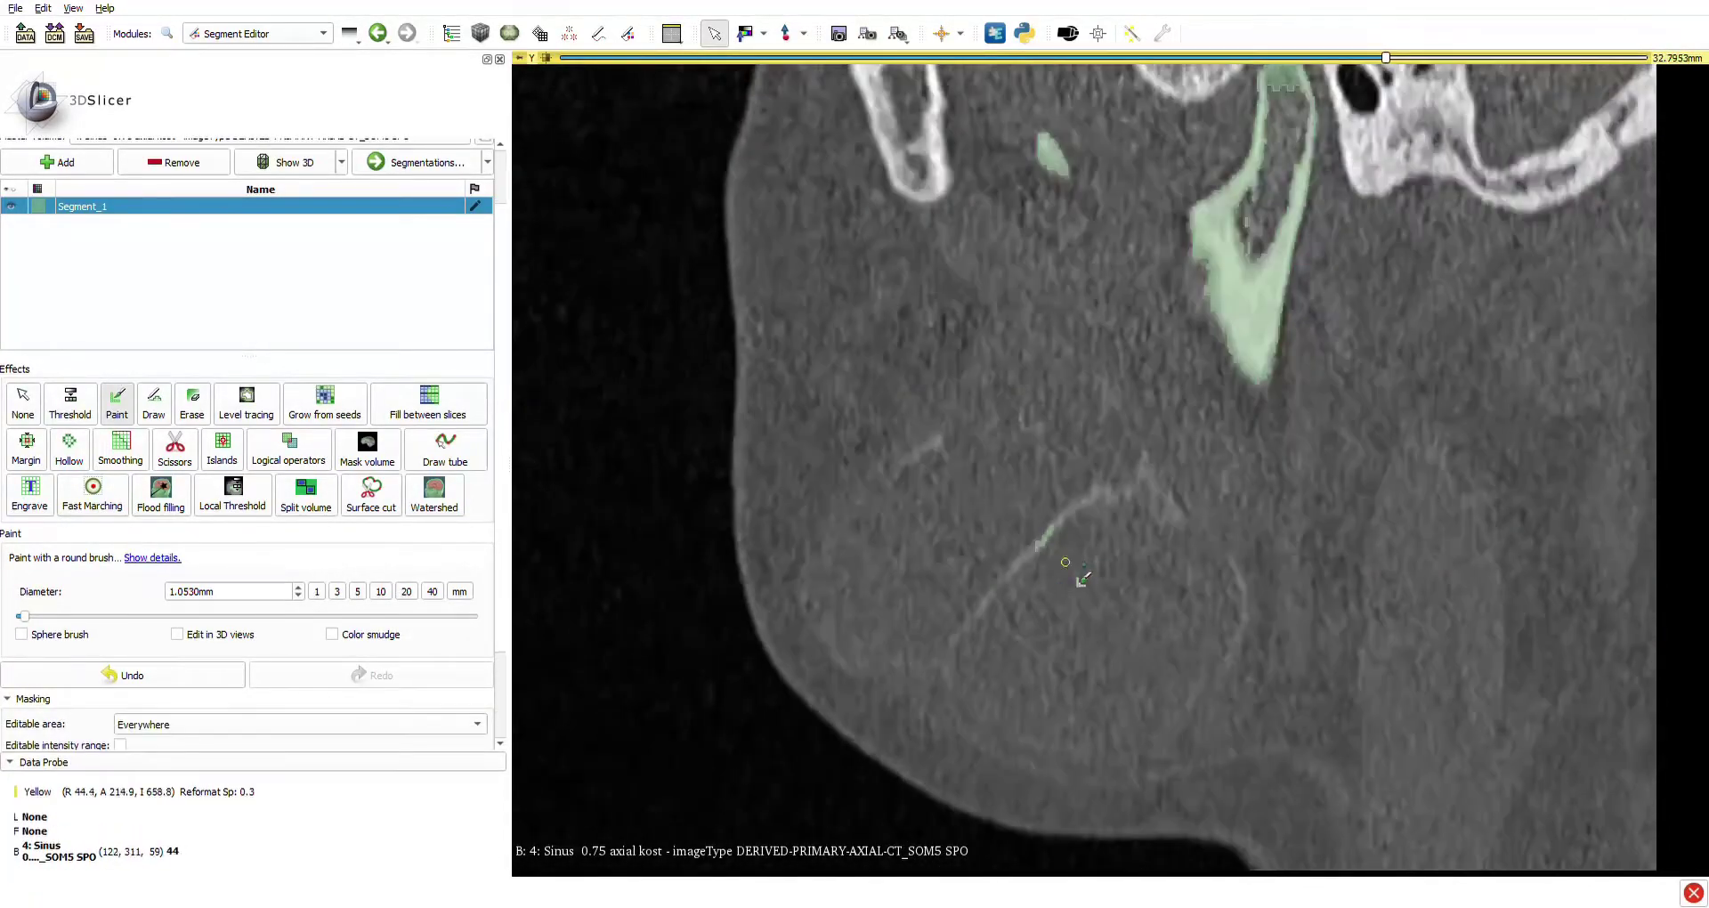
{"action": "left_click_drag", "start_coordinate": [1087, 539], "coordinate": [1082, 534]}
{"action": "scroll", "coordinate": [1076, 530], "scroll_direction": "down", "scroll_amount": 1}
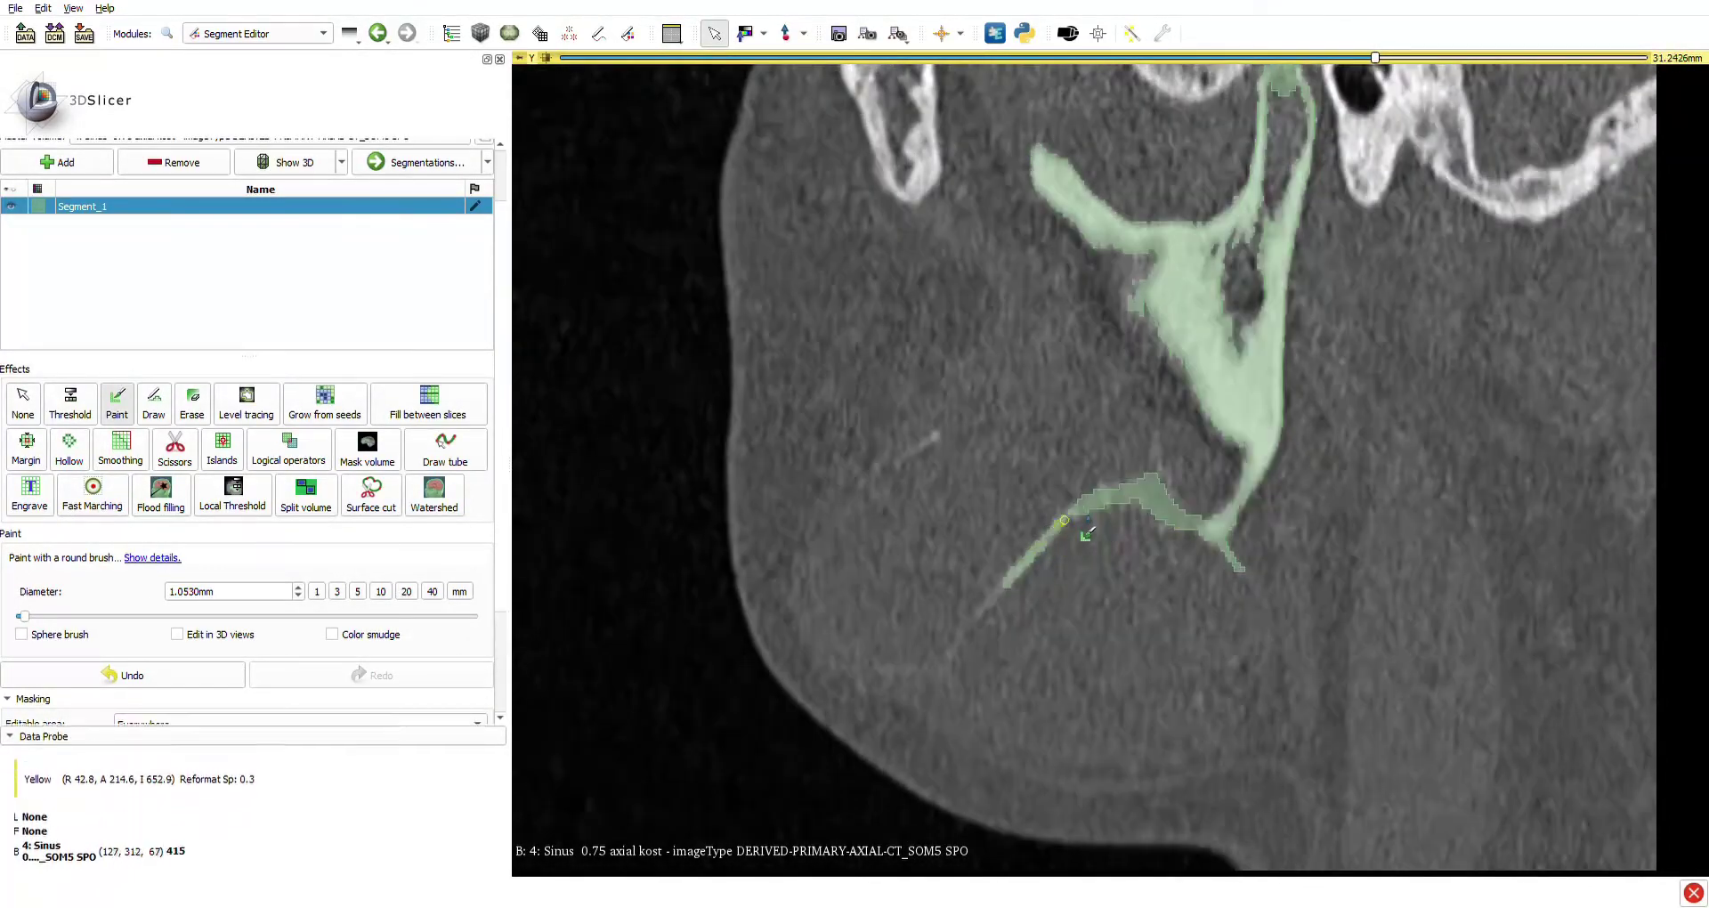
{"action": "left_click_drag", "start_coordinate": [995, 625], "coordinate": [990, 630]}
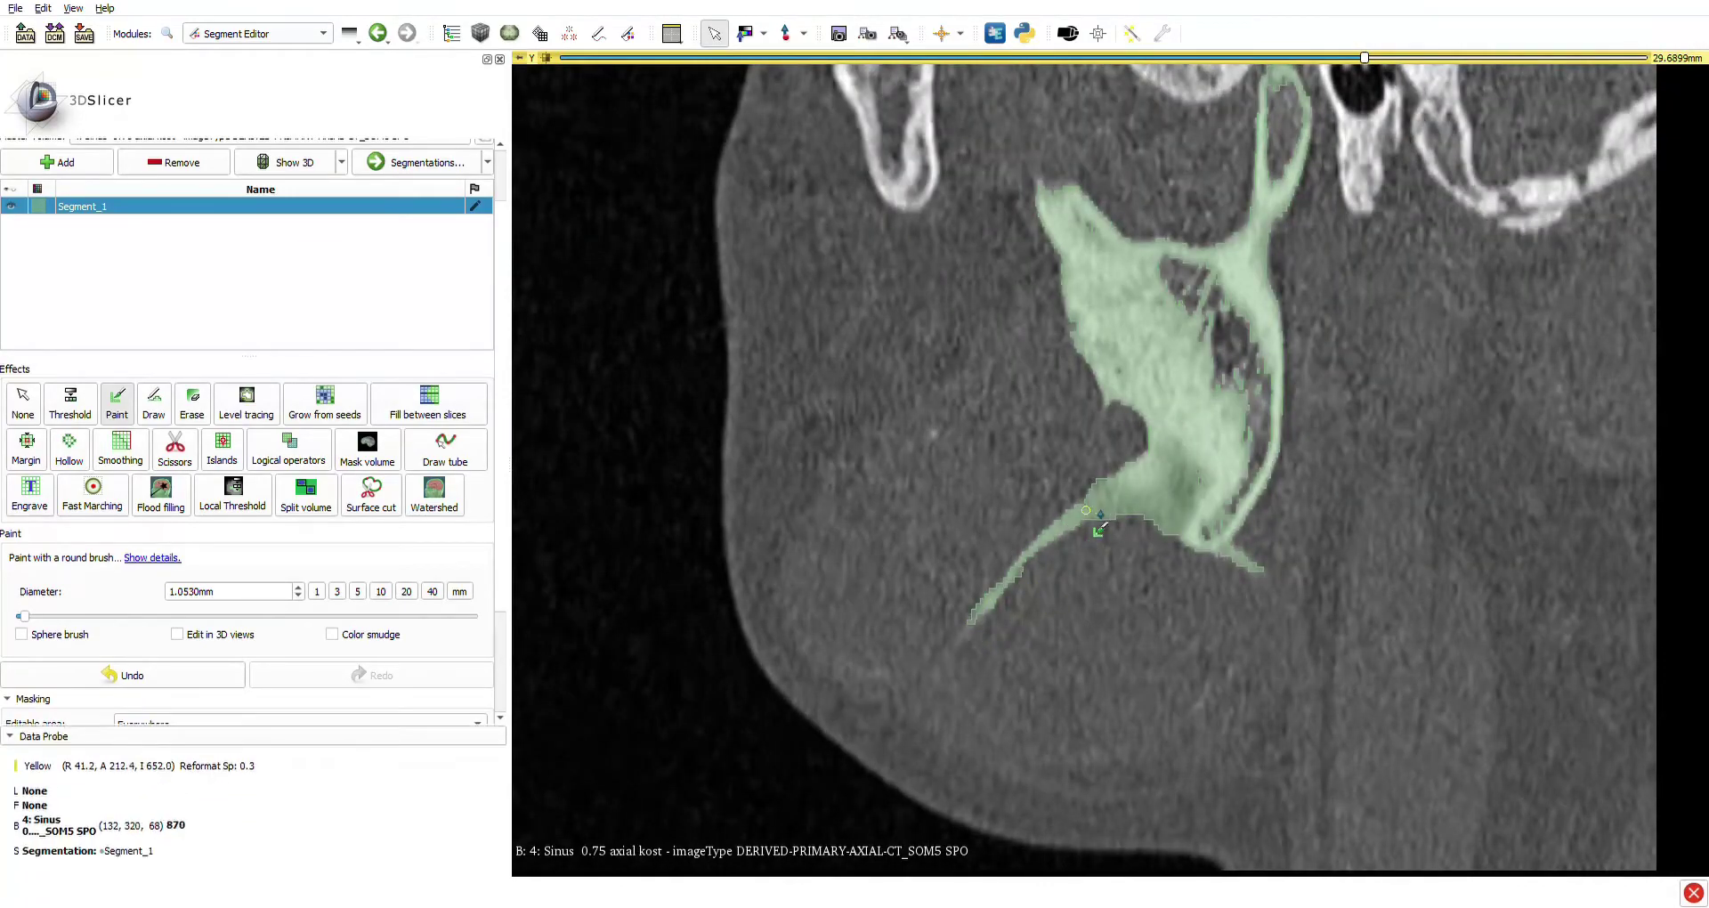
{"action": "left_click_drag", "start_coordinate": [1041, 579], "coordinate": [1044, 580]}
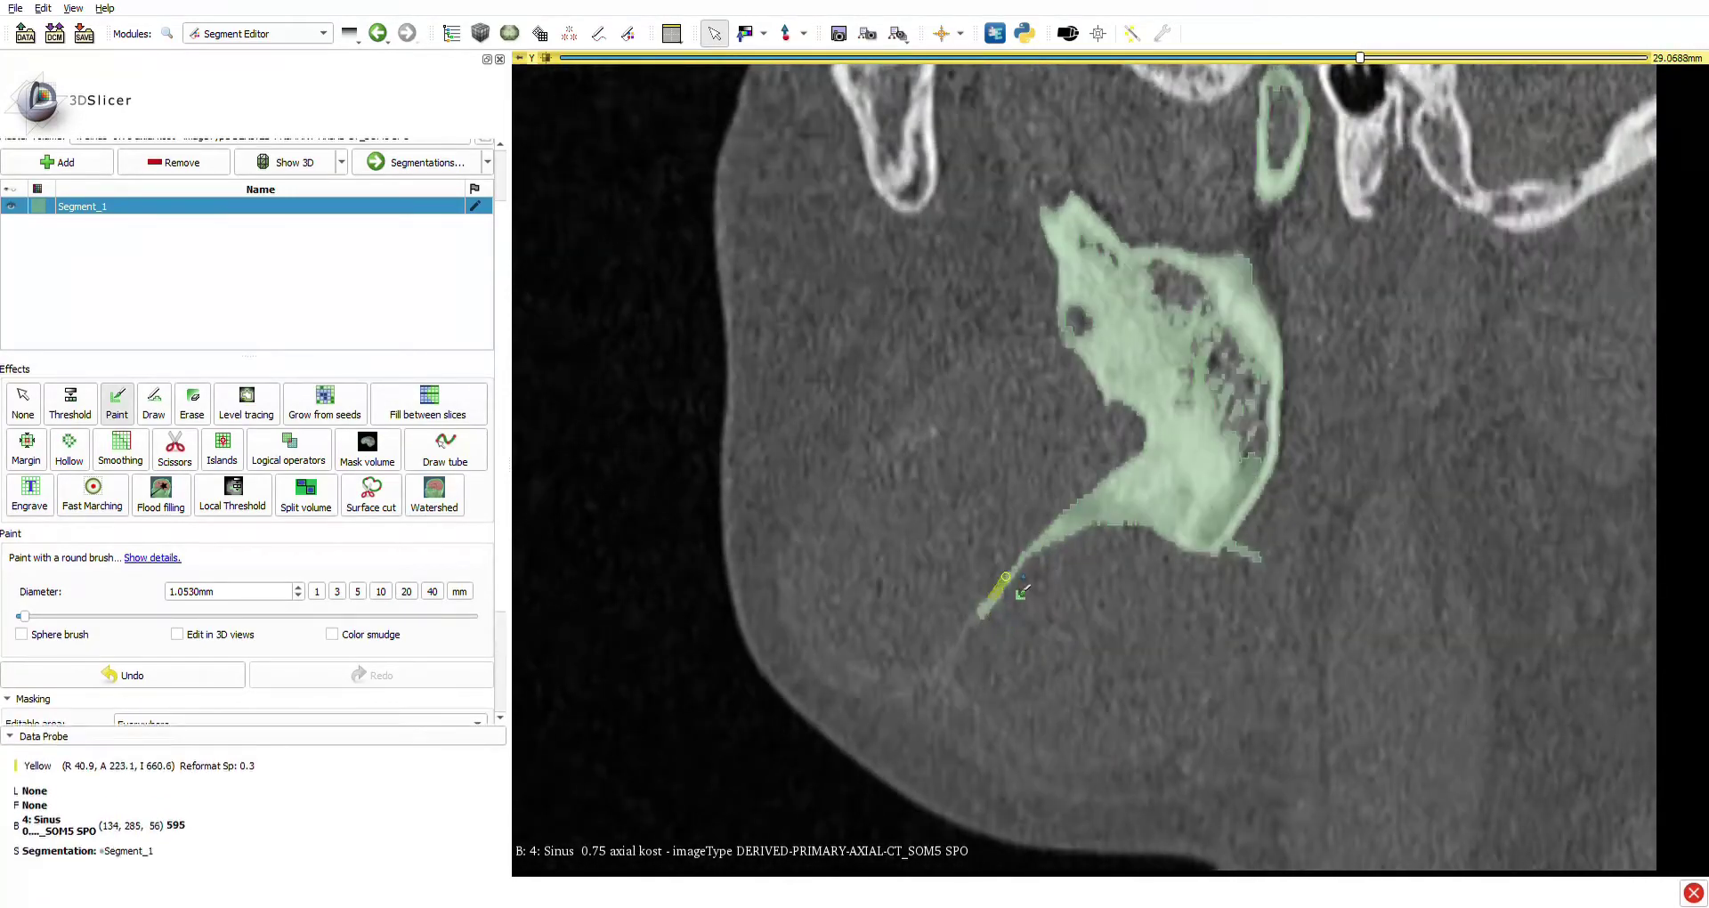
Continue painting the thin lower strip of the jaw body on slices from about 26.3 to 7.6 mm.
{"action": "scroll", "coordinate": [1006, 588], "scroll_direction": "down", "scroll_amount": 5}
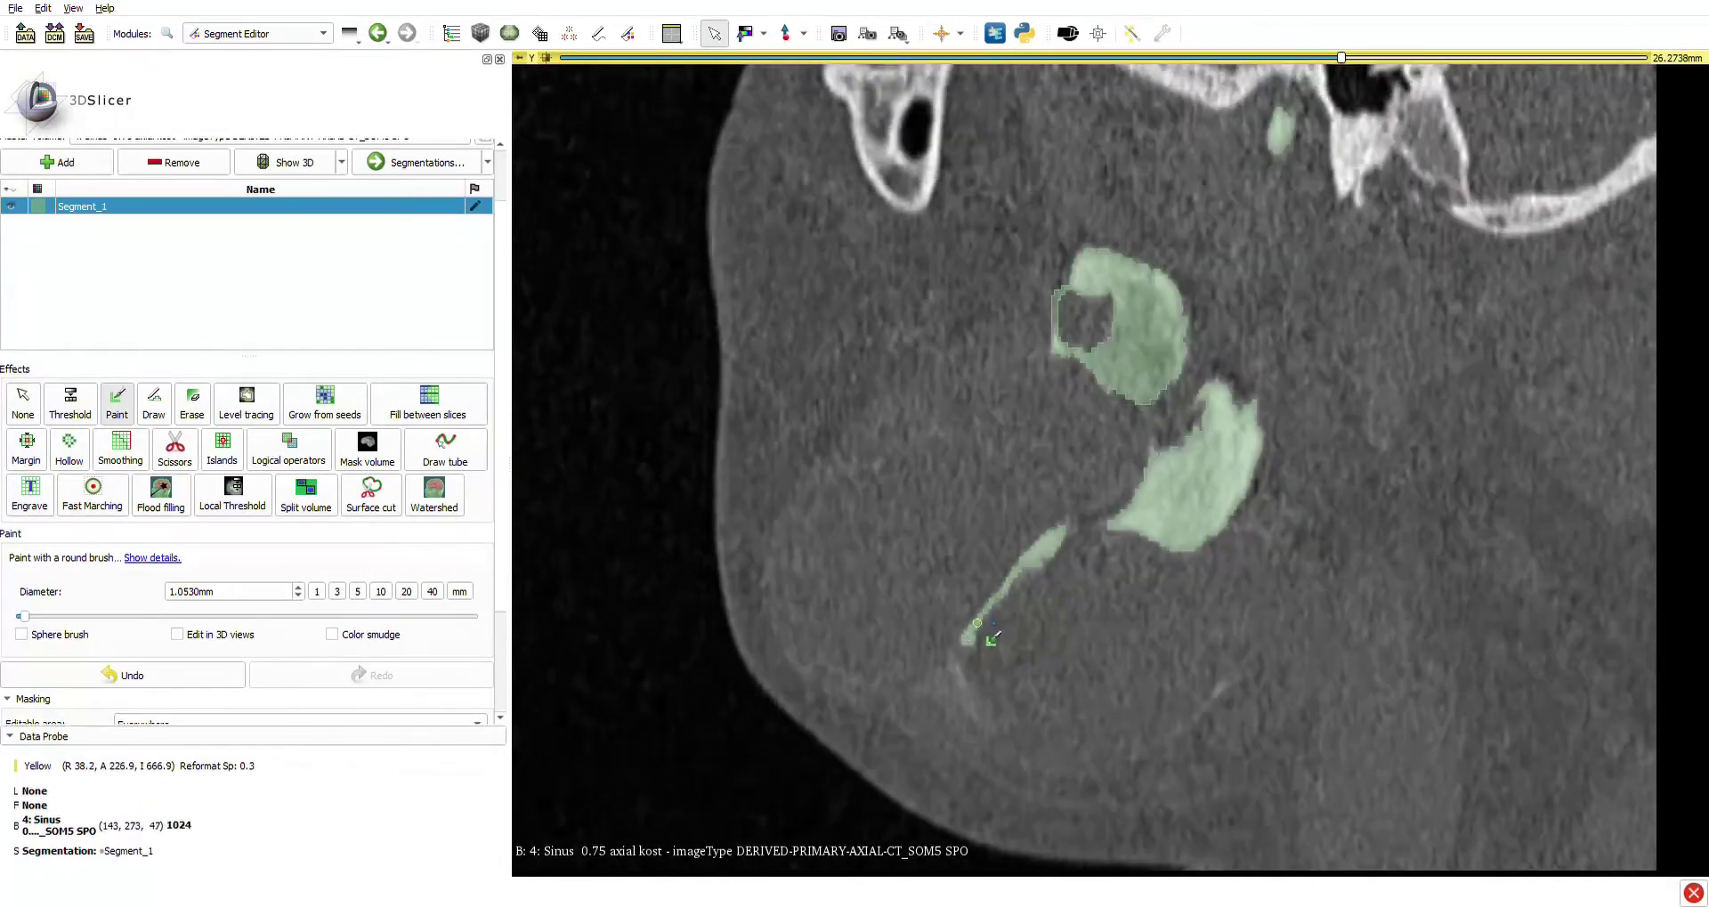
{"action": "mouse_move", "coordinate": [968, 654]}
{"action": "left_mouse_down"}
{"action": "mouse_move", "coordinate": [1042, 557]}
{"action": "mouse_move", "coordinate": [1022, 581]}
{"action": "left_mouse_up"}
{"action": "scroll", "coordinate": [1033, 601], "scroll_direction": "down", "scroll_amount": 2}
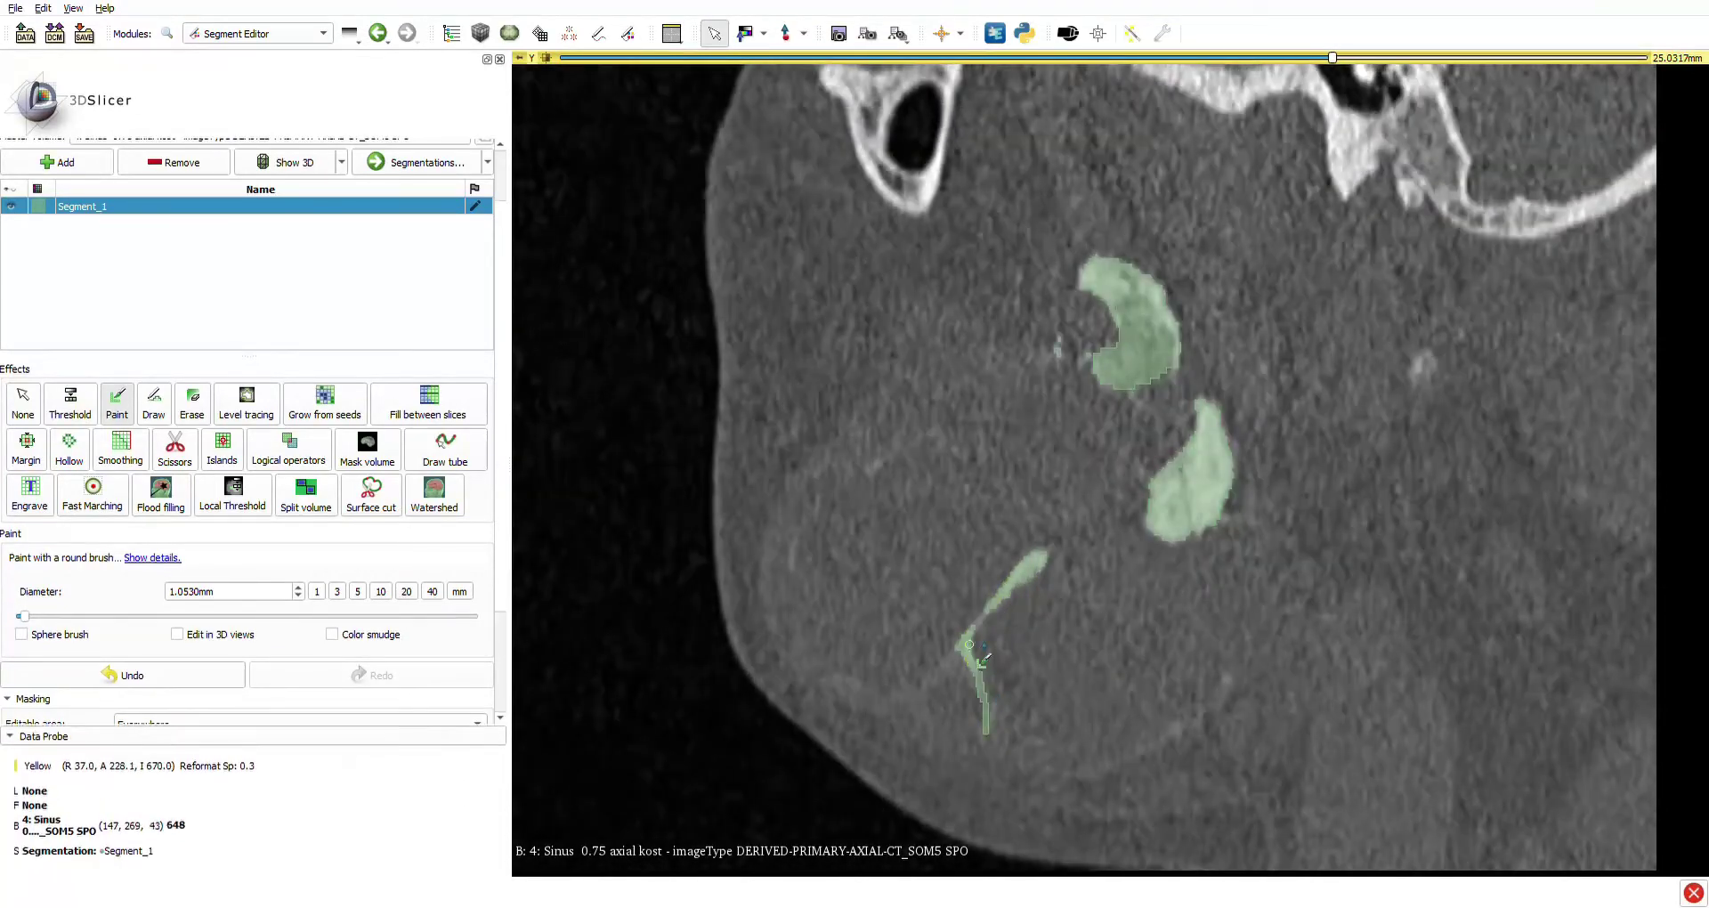
{"action": "left_click_drag", "start_coordinate": [987, 648], "coordinate": [983, 654]}
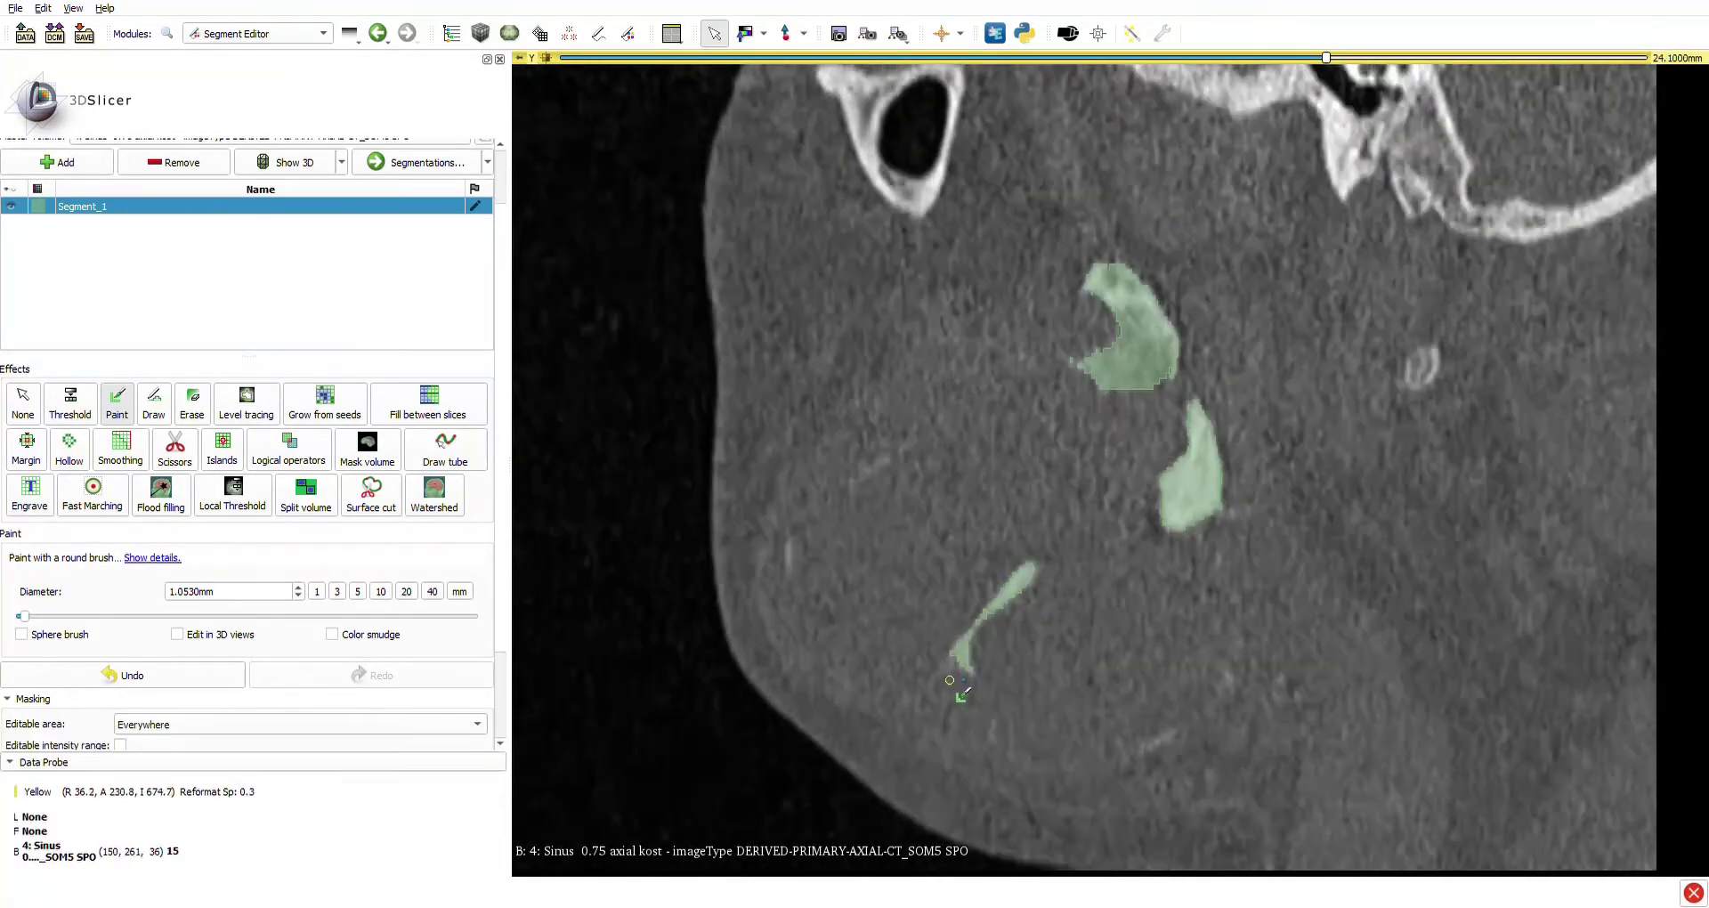
{"action": "scroll", "coordinate": [979, 667], "scroll_direction": "down", "scroll_amount": 2}
{"action": "scroll", "coordinate": [996, 626], "scroll_direction": "down", "scroll_amount": 10}
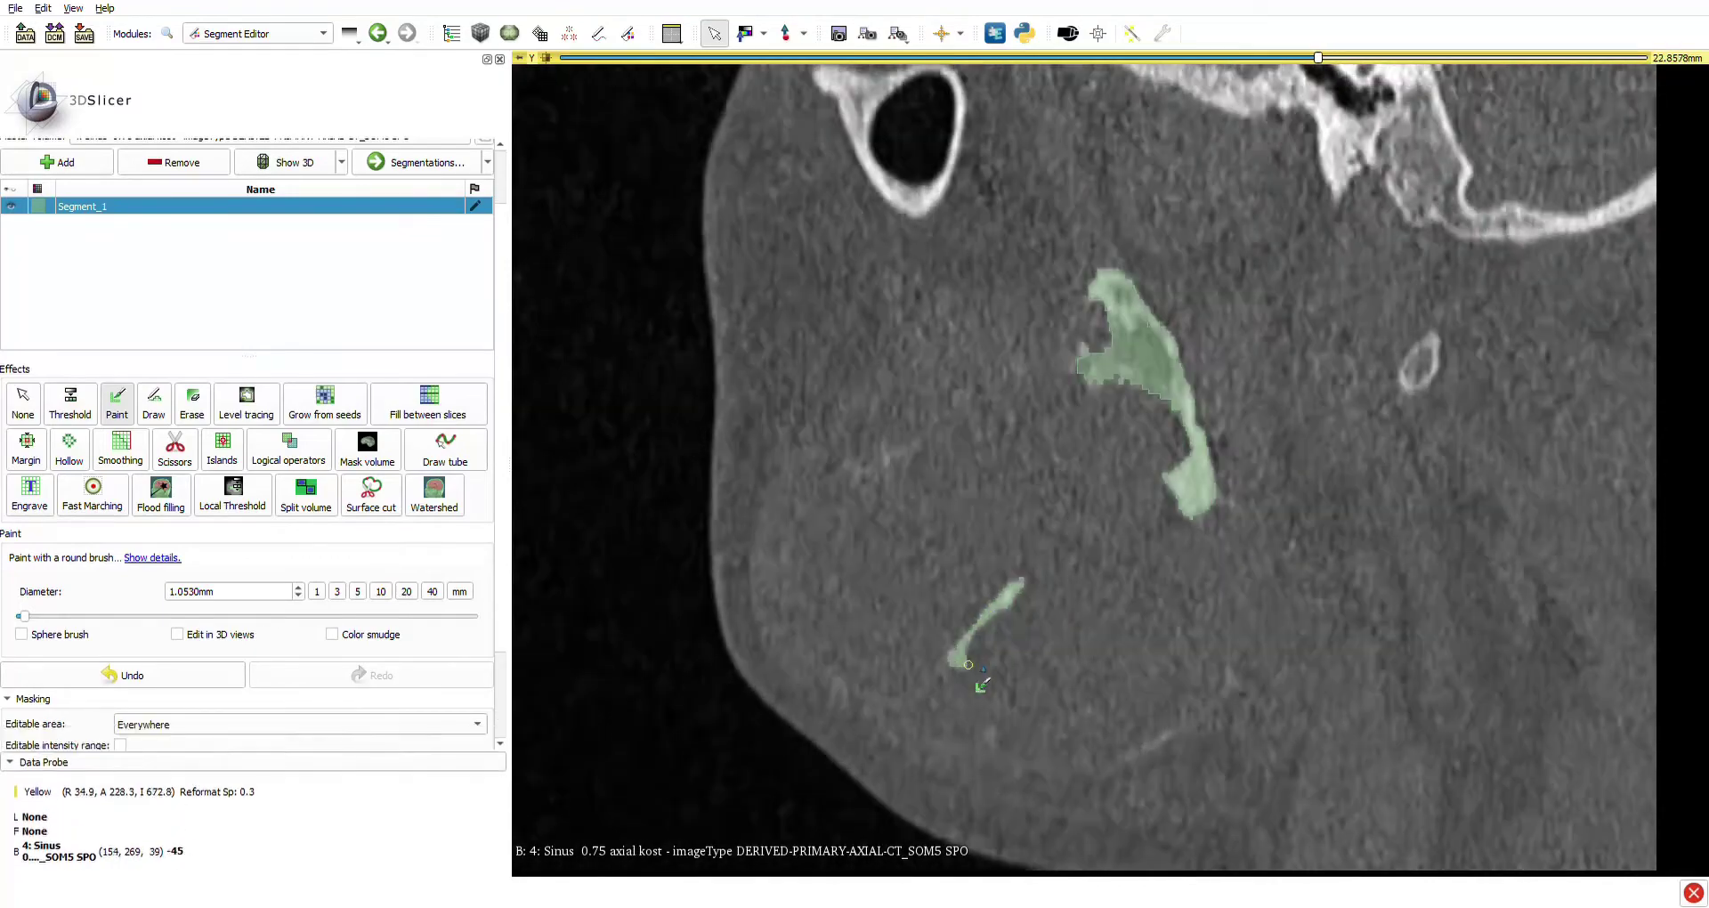
{"action": "scroll", "coordinate": [979, 665], "scroll_direction": "down", "scroll_amount": 3}
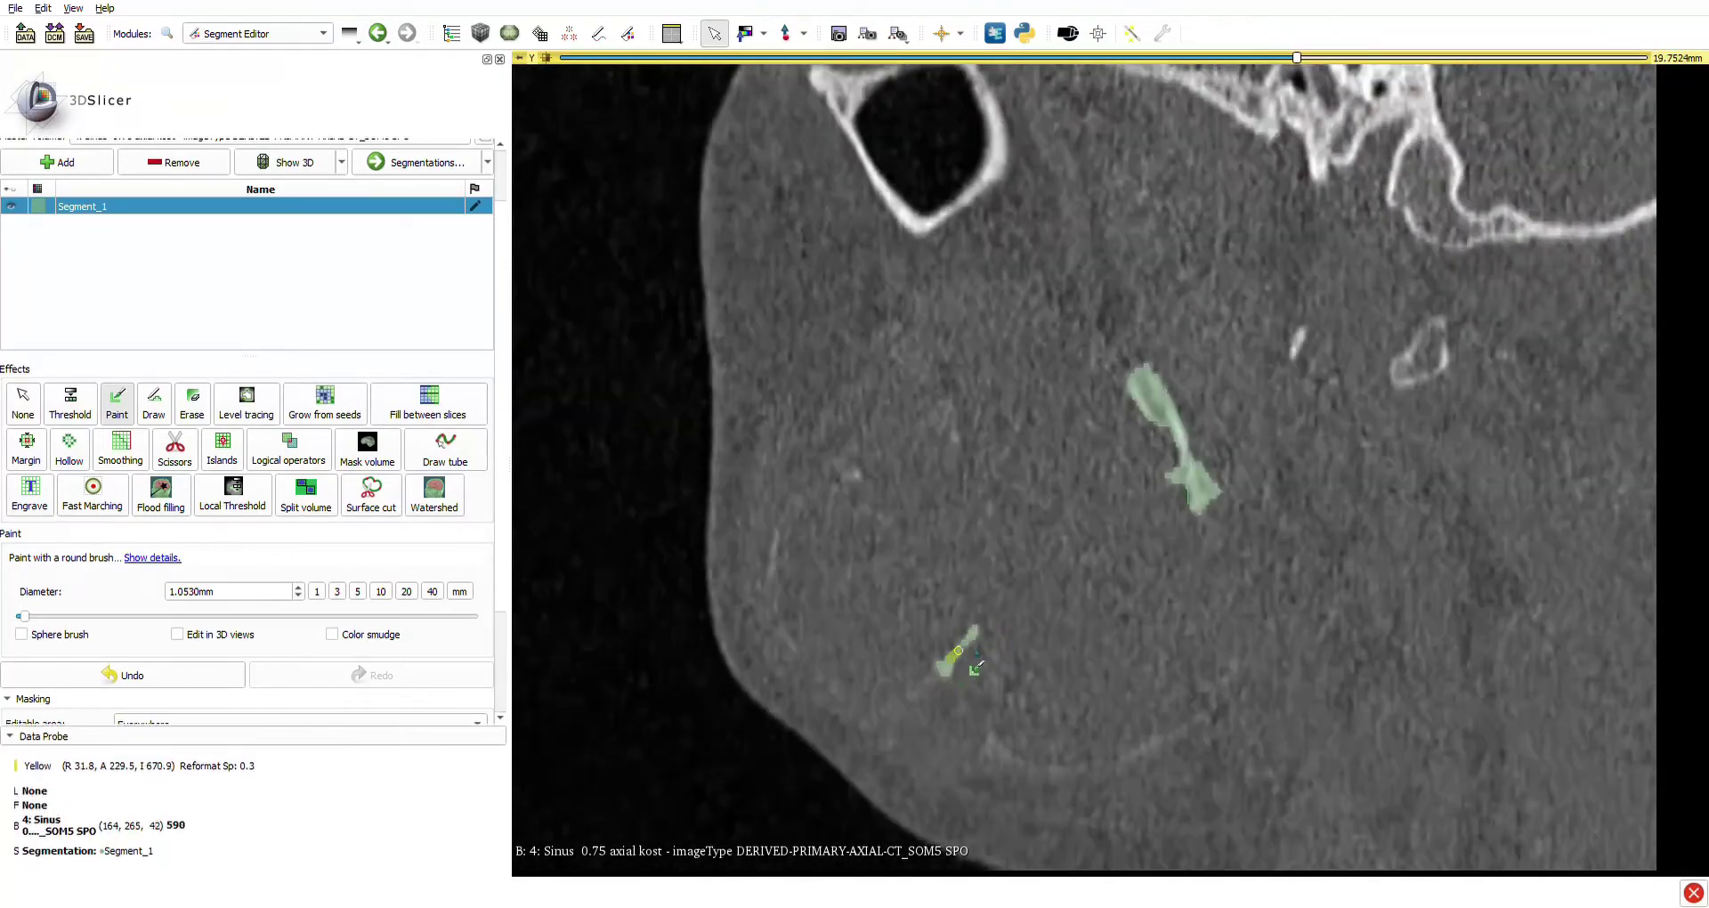
{"action": "scroll", "coordinate": [962, 677], "scroll_direction": "down", "scroll_amount": 5}
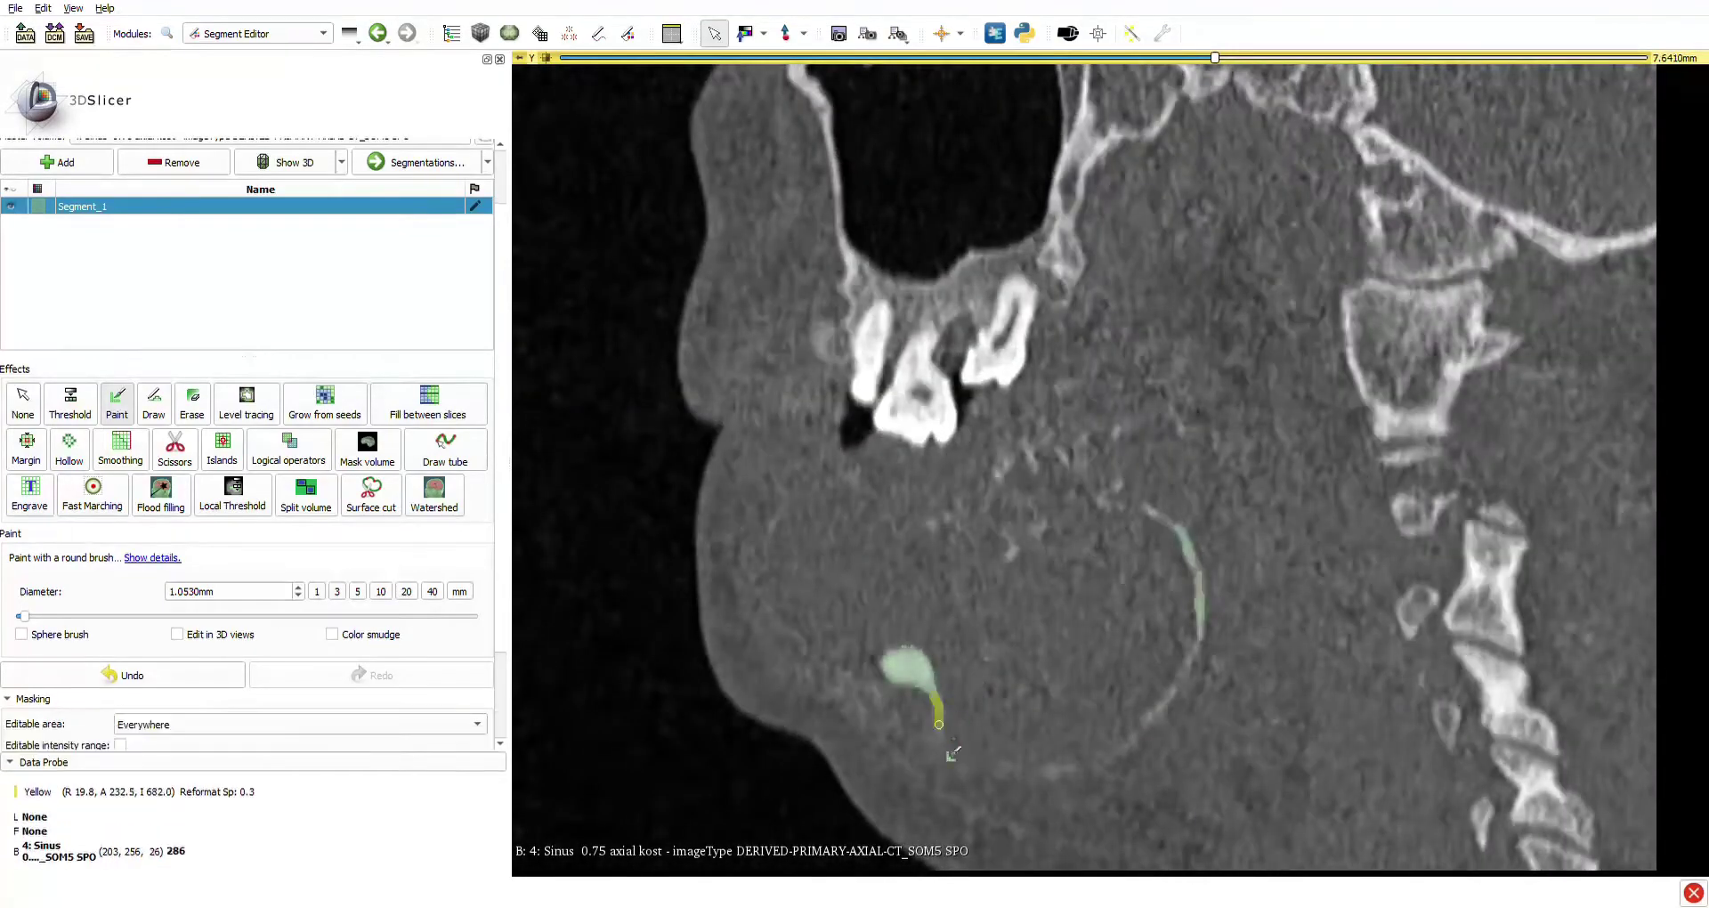
Examine the front tooth roots and surrounding bone on slices between about -1.7 and 2.4 mm.
{"action": "scroll", "coordinate": [859, 570], "scroll_direction": "down", "scroll_amount": 6}
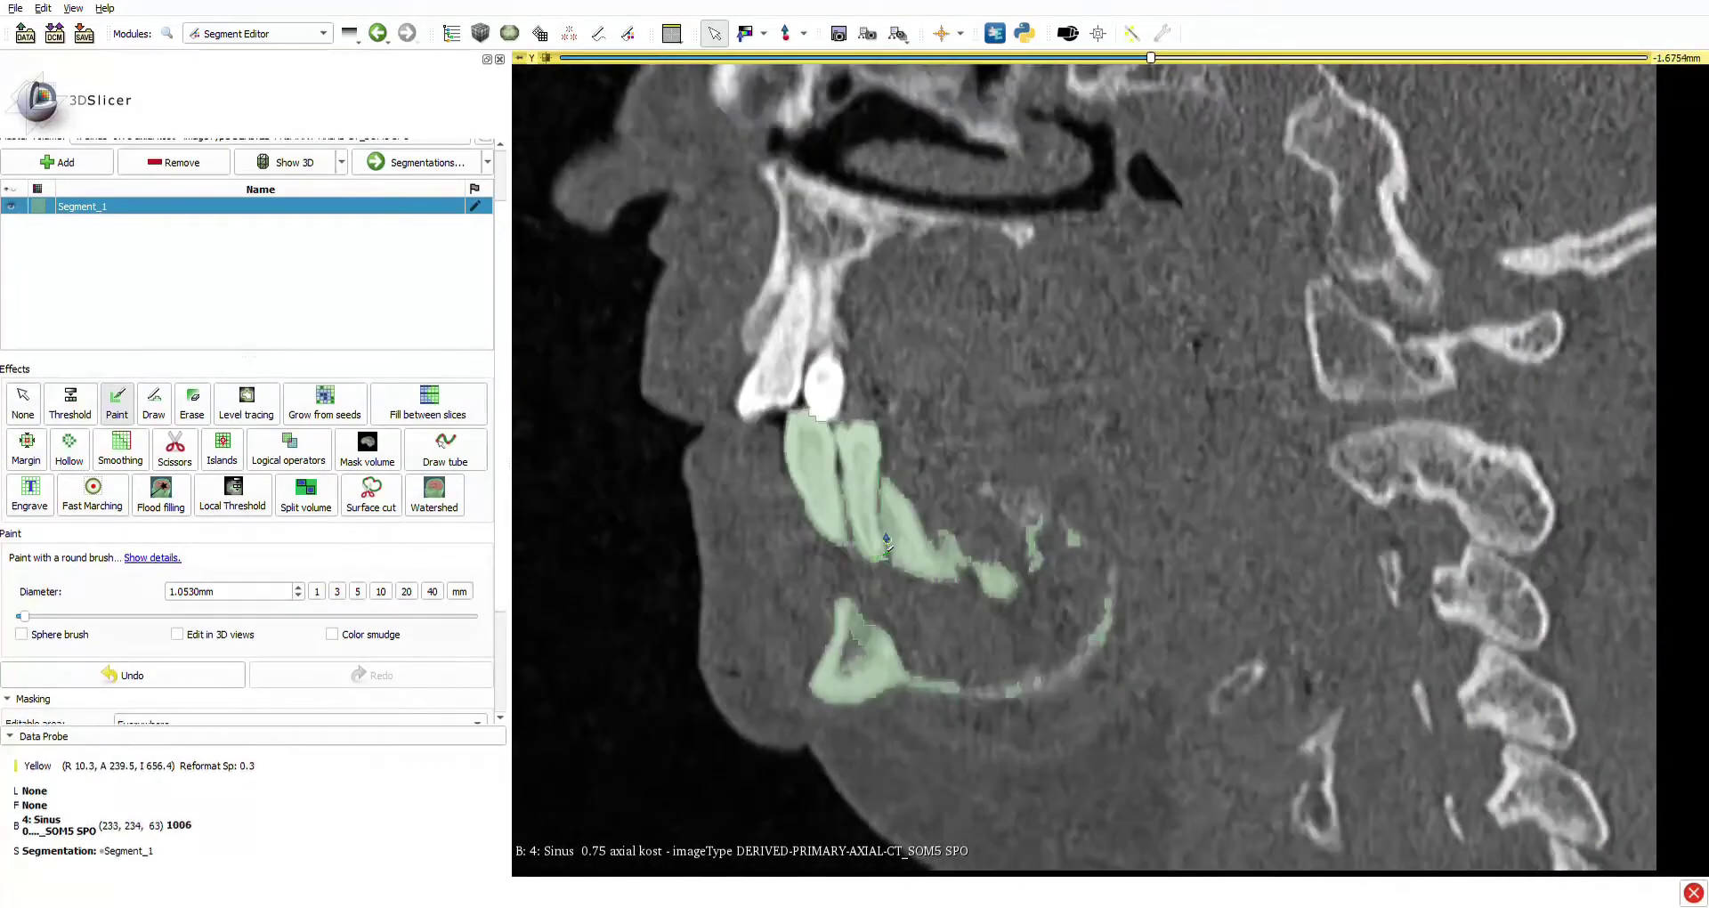
{"action": "scroll", "coordinate": [862, 534], "scroll_direction": "up", "scroll_amount": 3}
{"action": "scroll", "coordinate": [881, 525], "scroll_direction": "up", "scroll_amount": 8, "text": "shift"}
{"action": "scroll", "coordinate": [881, 523], "scroll_direction": "up", "scroll_amount": 2}
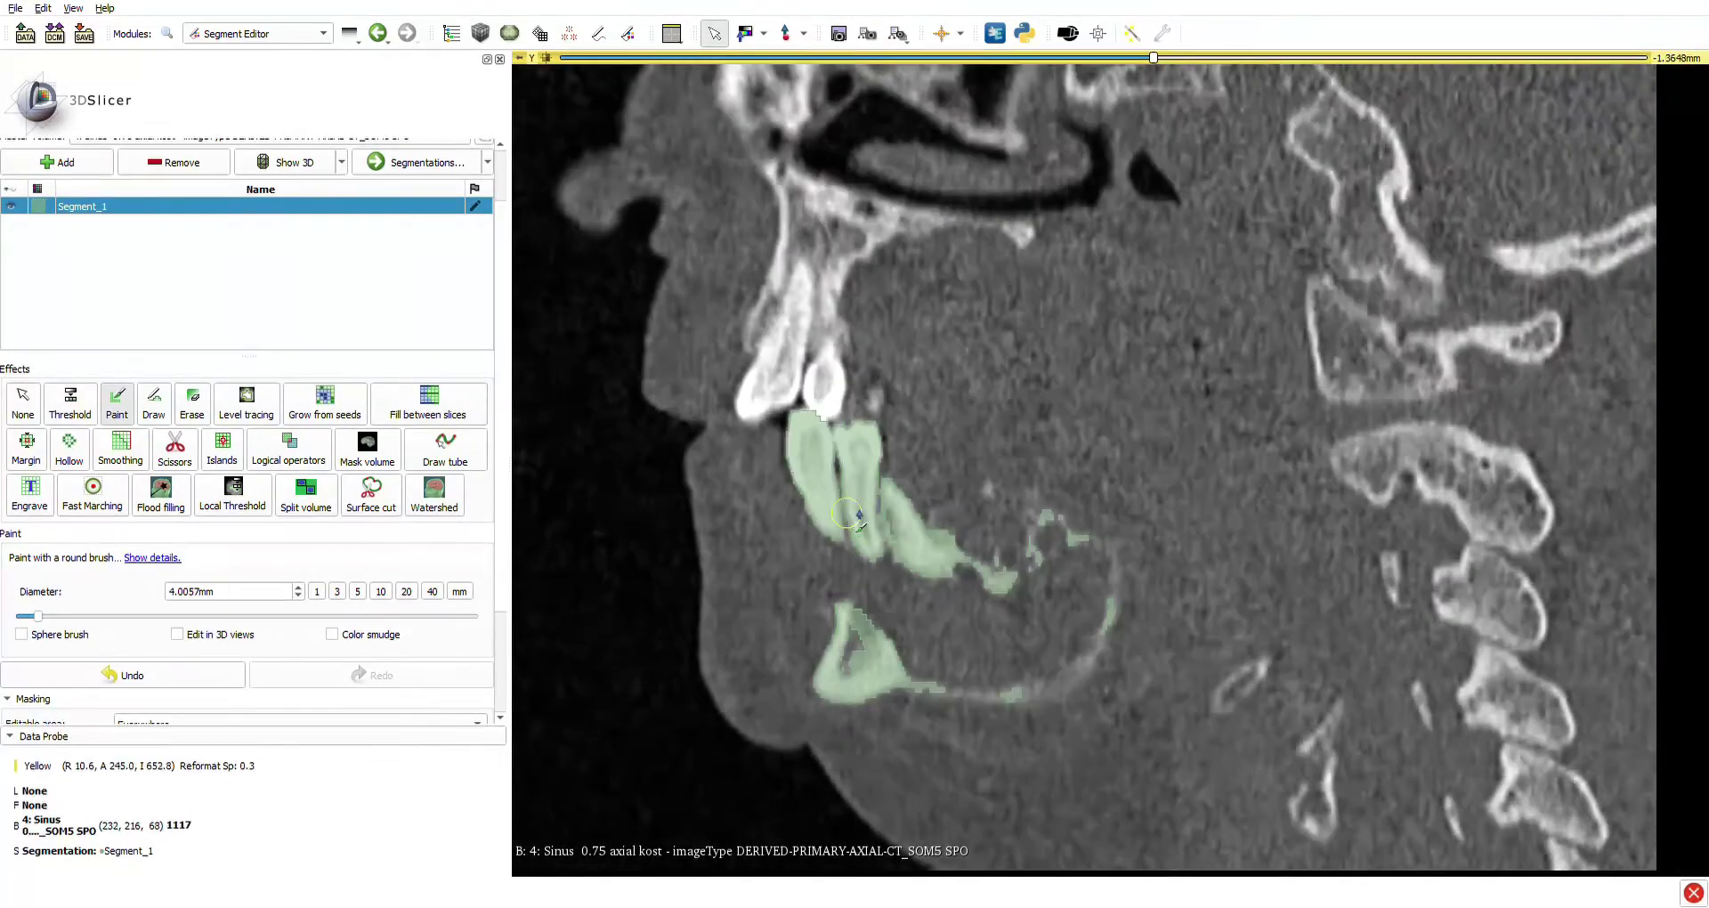
{"action": "scroll", "coordinate": [881, 524], "scroll_direction": "down", "scroll_amount": 2}
{"action": "scroll", "coordinate": [894, 532], "scroll_direction": "up", "scroll_amount": 6}
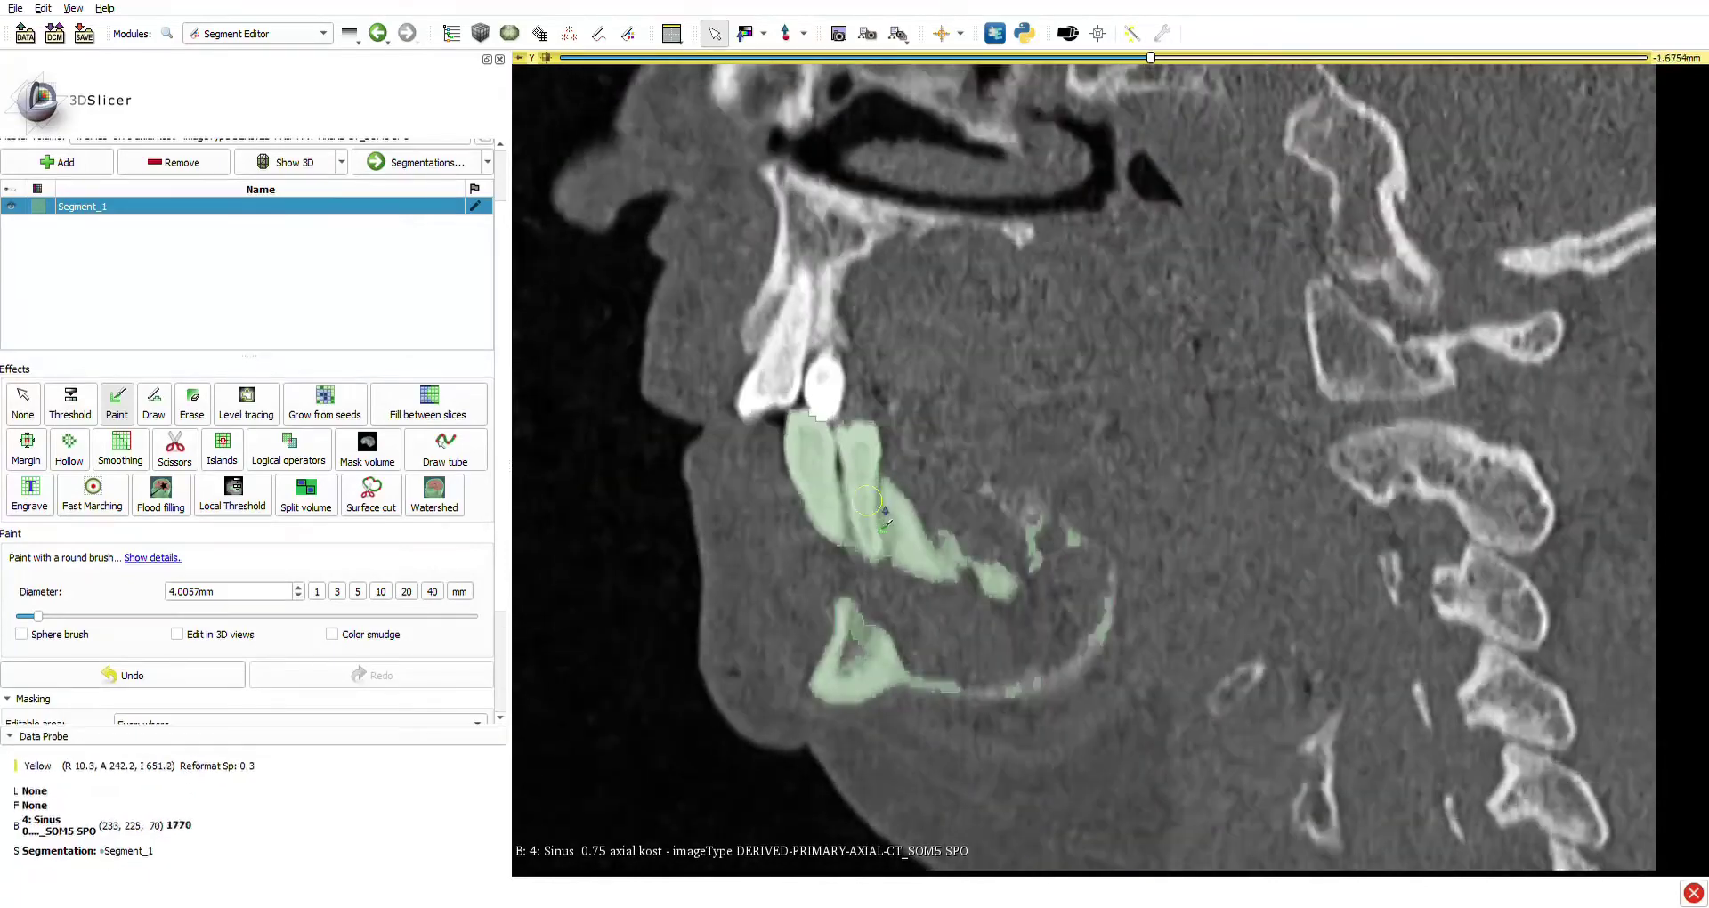
{"action": "scroll", "coordinate": [890, 533], "scroll_direction": "up", "scroll_amount": 13}
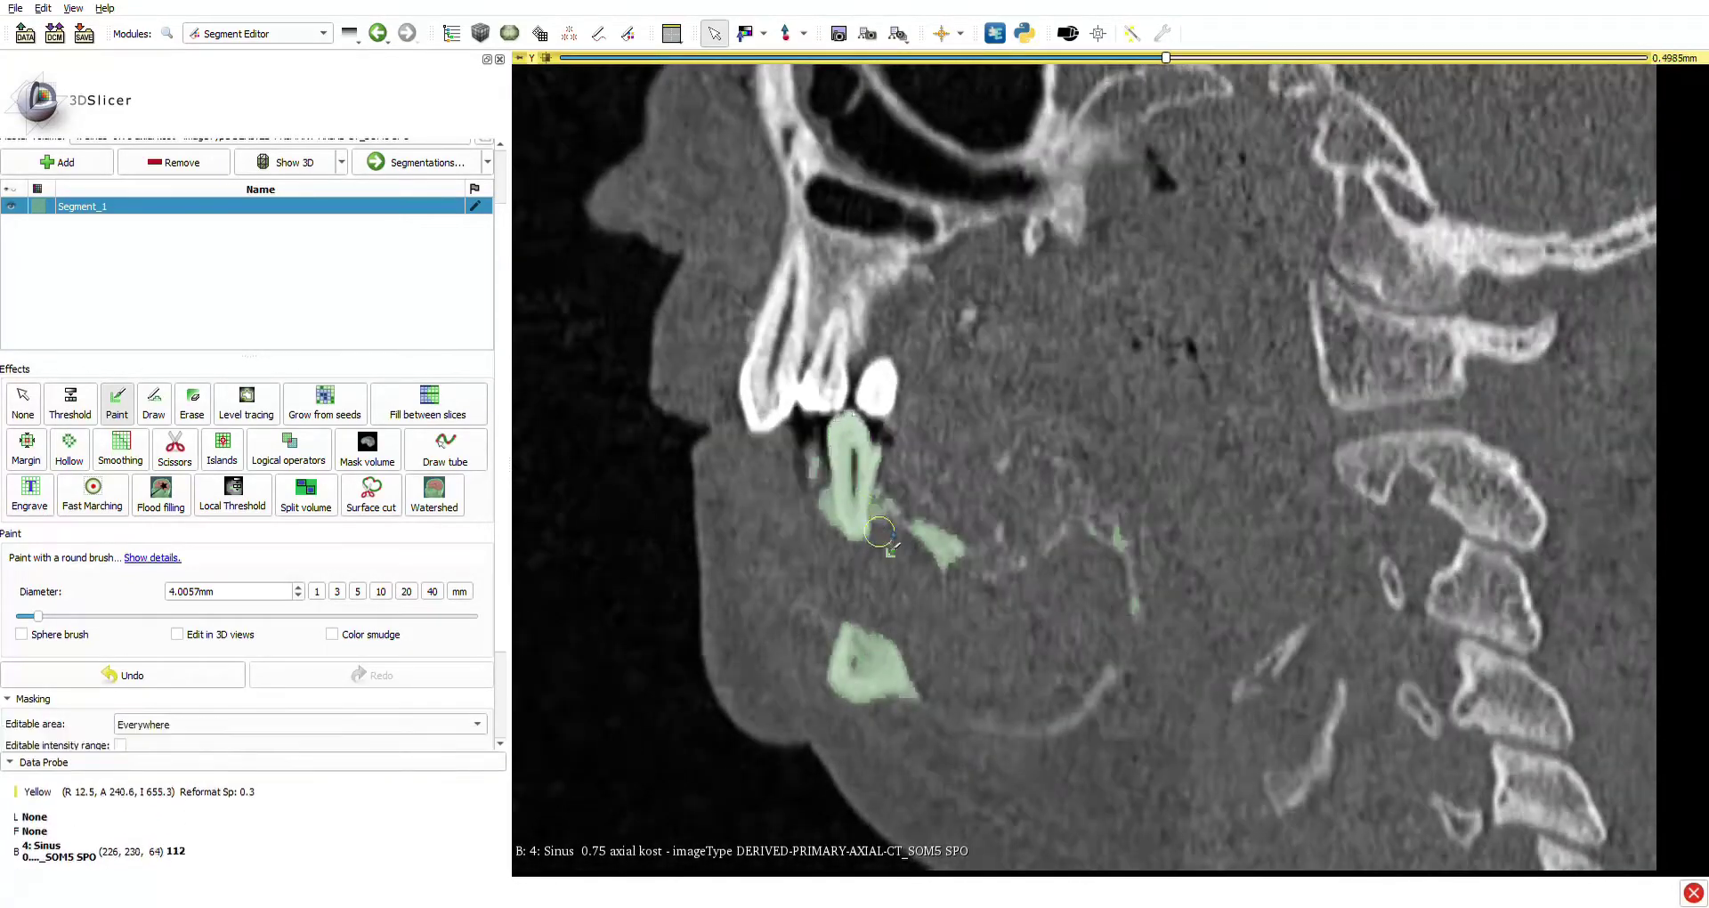
{"action": "scroll", "coordinate": [883, 532], "scroll_direction": "down", "scroll_amount": 4, "text": "shift"}
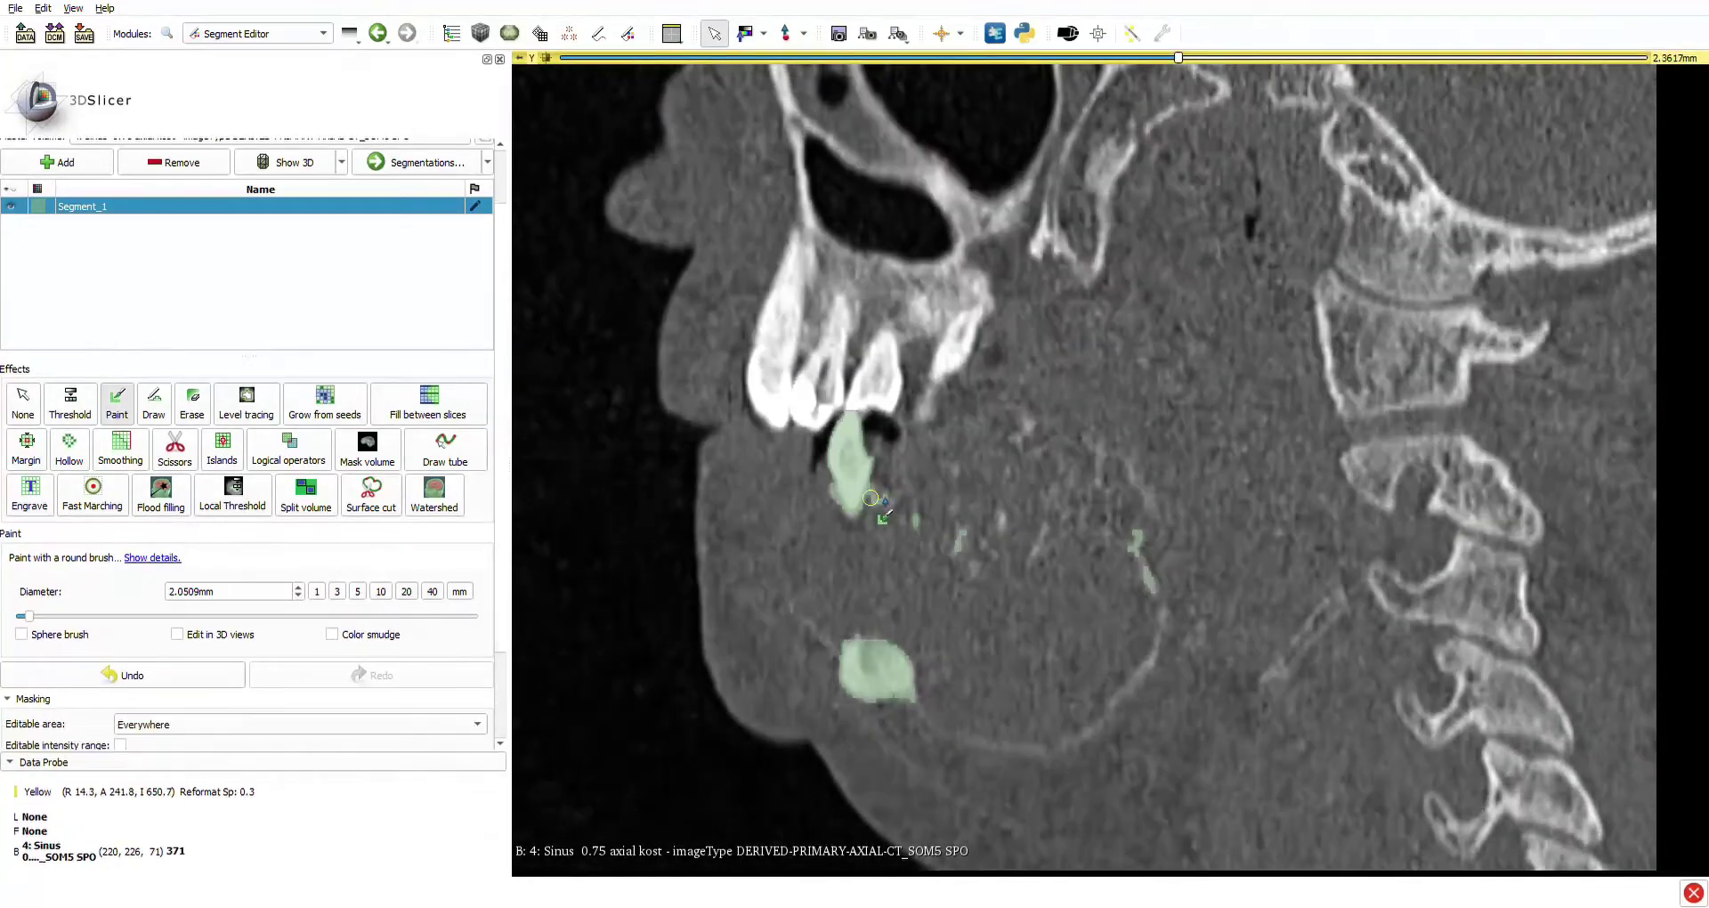
Paint the bone gaps behind the tooth roots with 1.31 and 1.05 mm brushes on slices at about -2.9 and -2.6 mm.
{"action": "scroll", "coordinate": [894, 524], "scroll_direction": "down", "scroll_amount": 3, "text": "shift"}
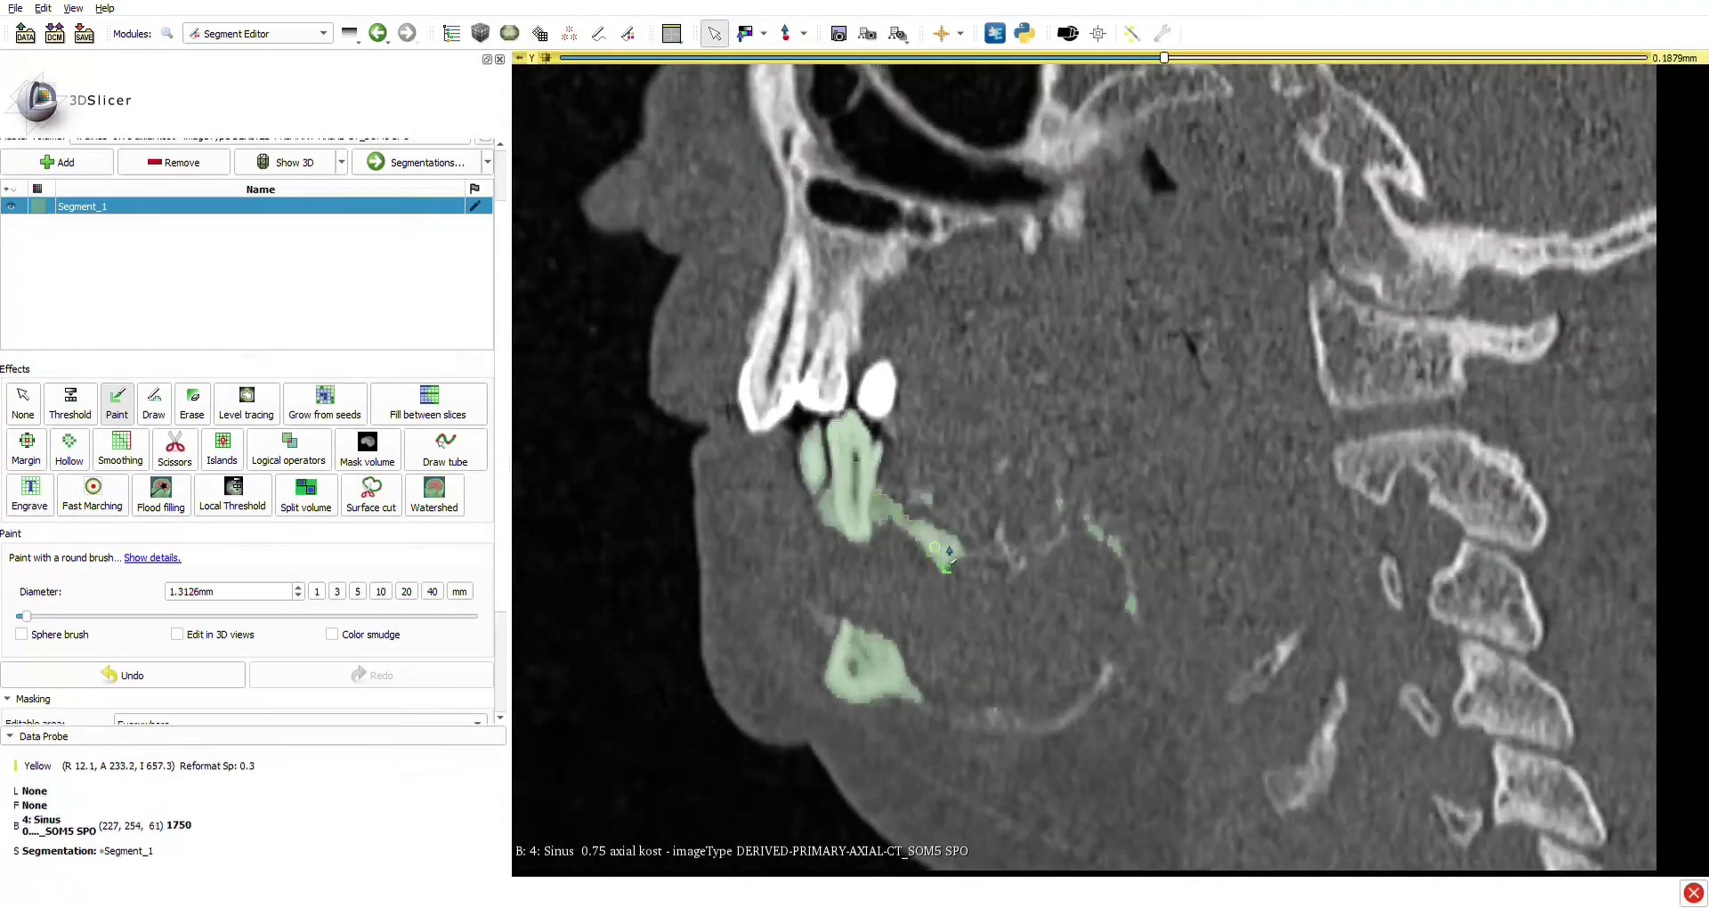
{"action": "scroll", "coordinate": [894, 525], "scroll_direction": "down", "scroll_amount": 10}
{"action": "scroll", "coordinate": [982, 581], "scroll_direction": "down", "scroll_amount": 1}
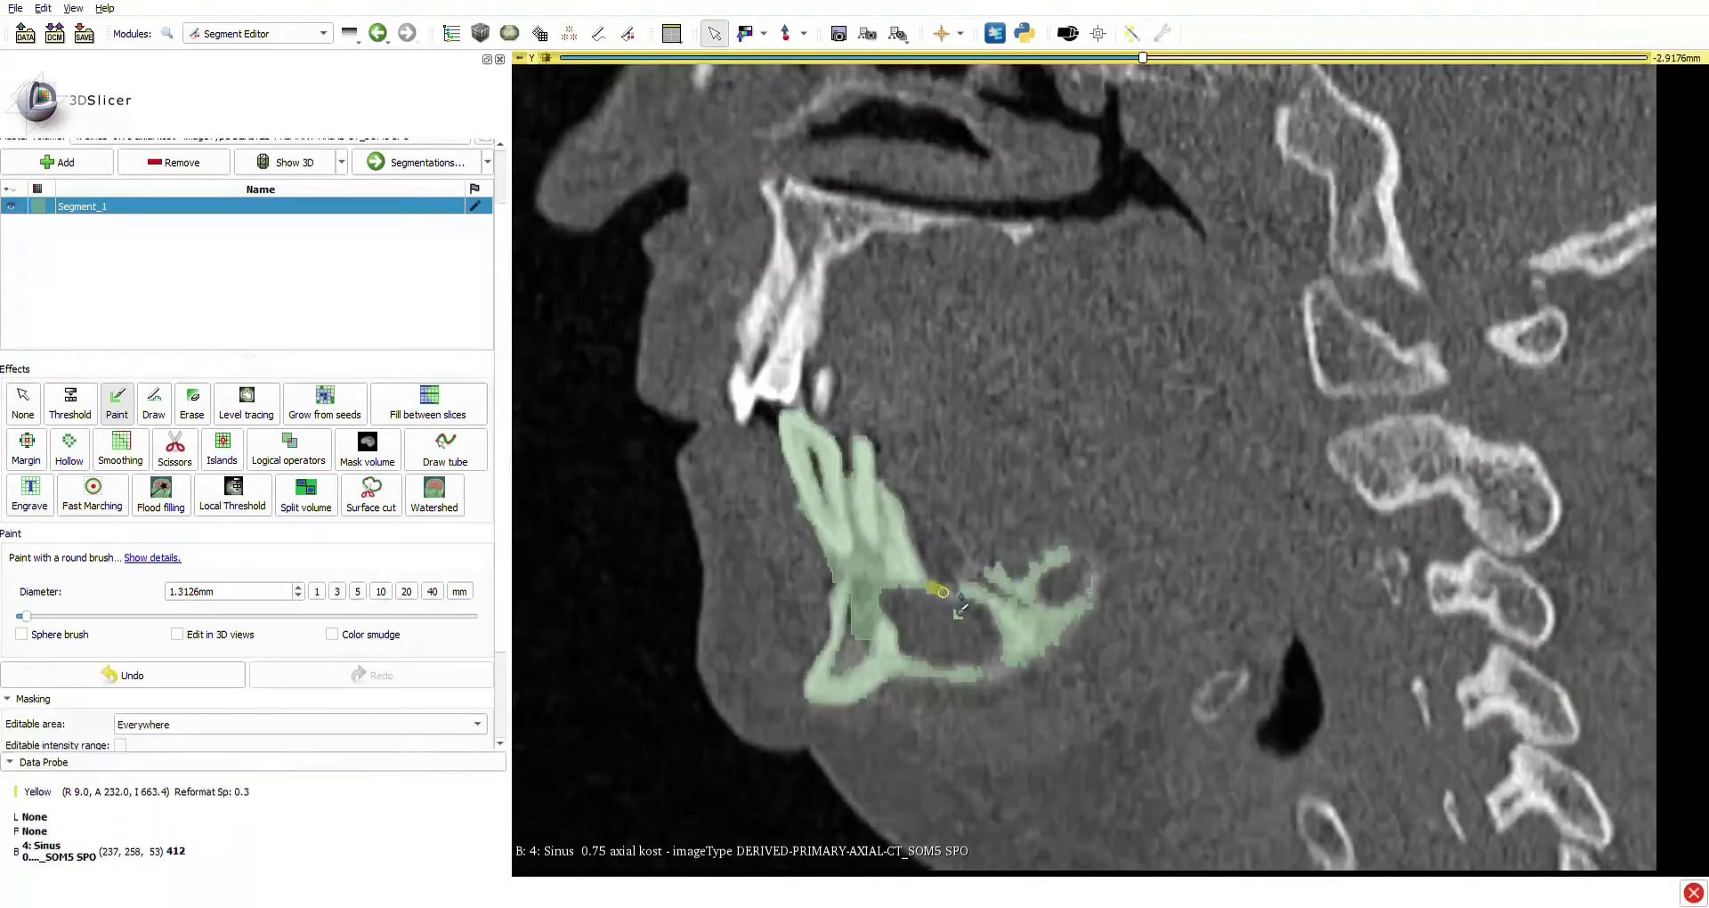
{"action": "scroll", "coordinate": [961, 641], "scroll_direction": "up", "scroll_amount": 1}
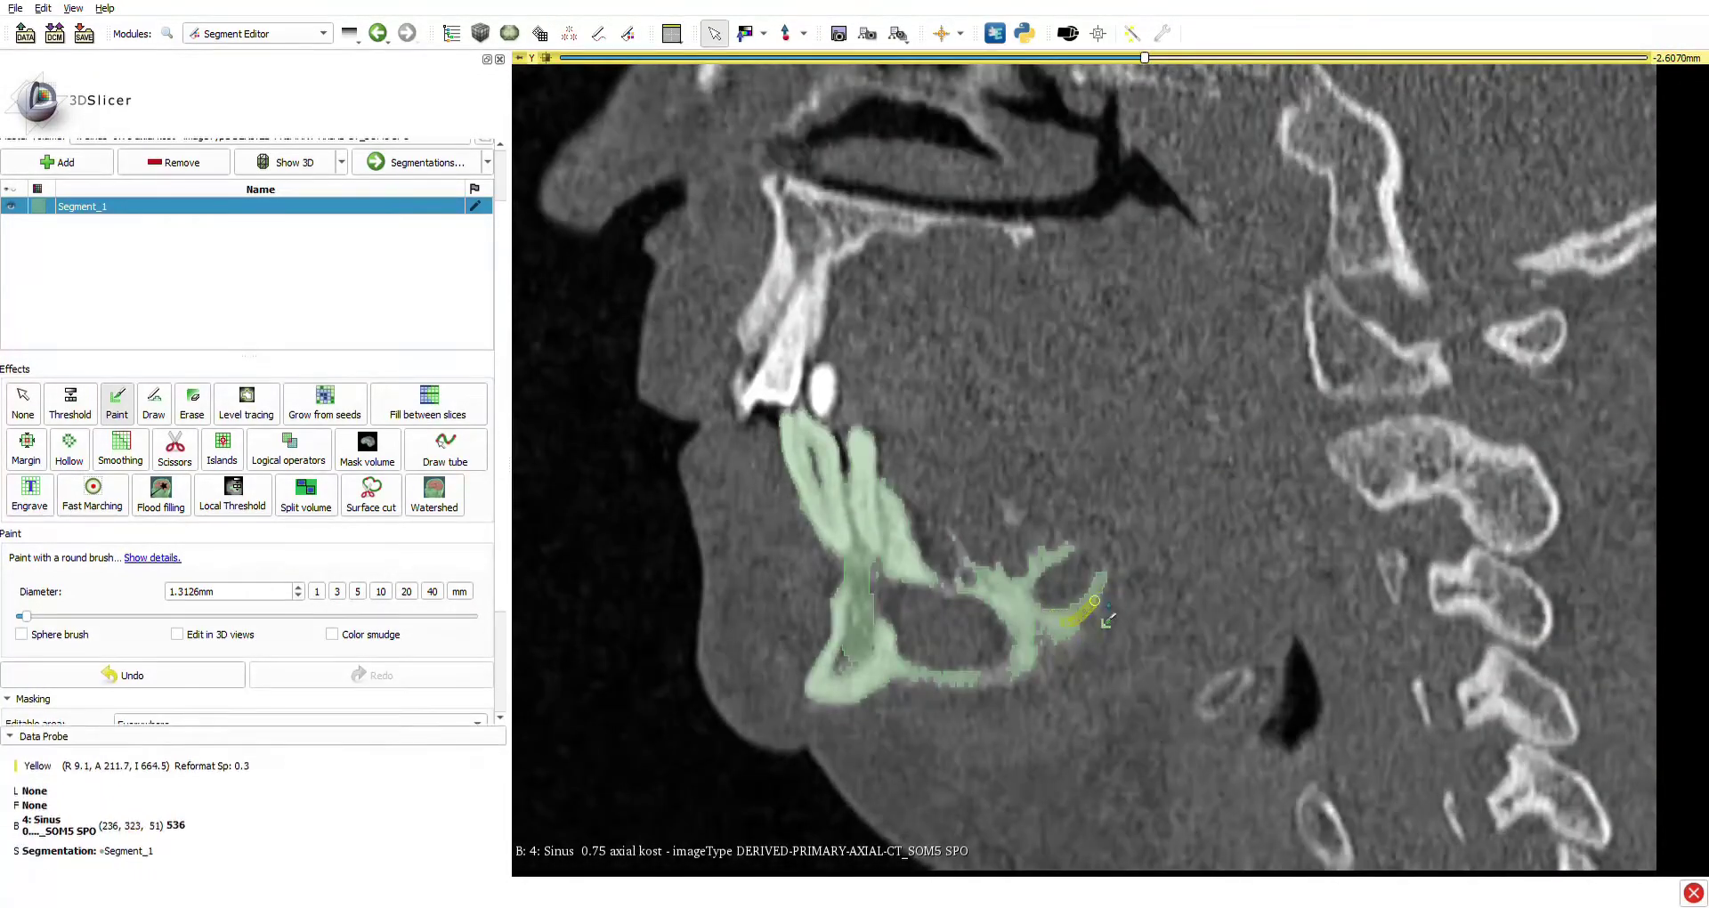
{"action": "scroll", "coordinate": [933, 584], "scroll_direction": "down", "scroll_amount": 1, "text": "shift"}
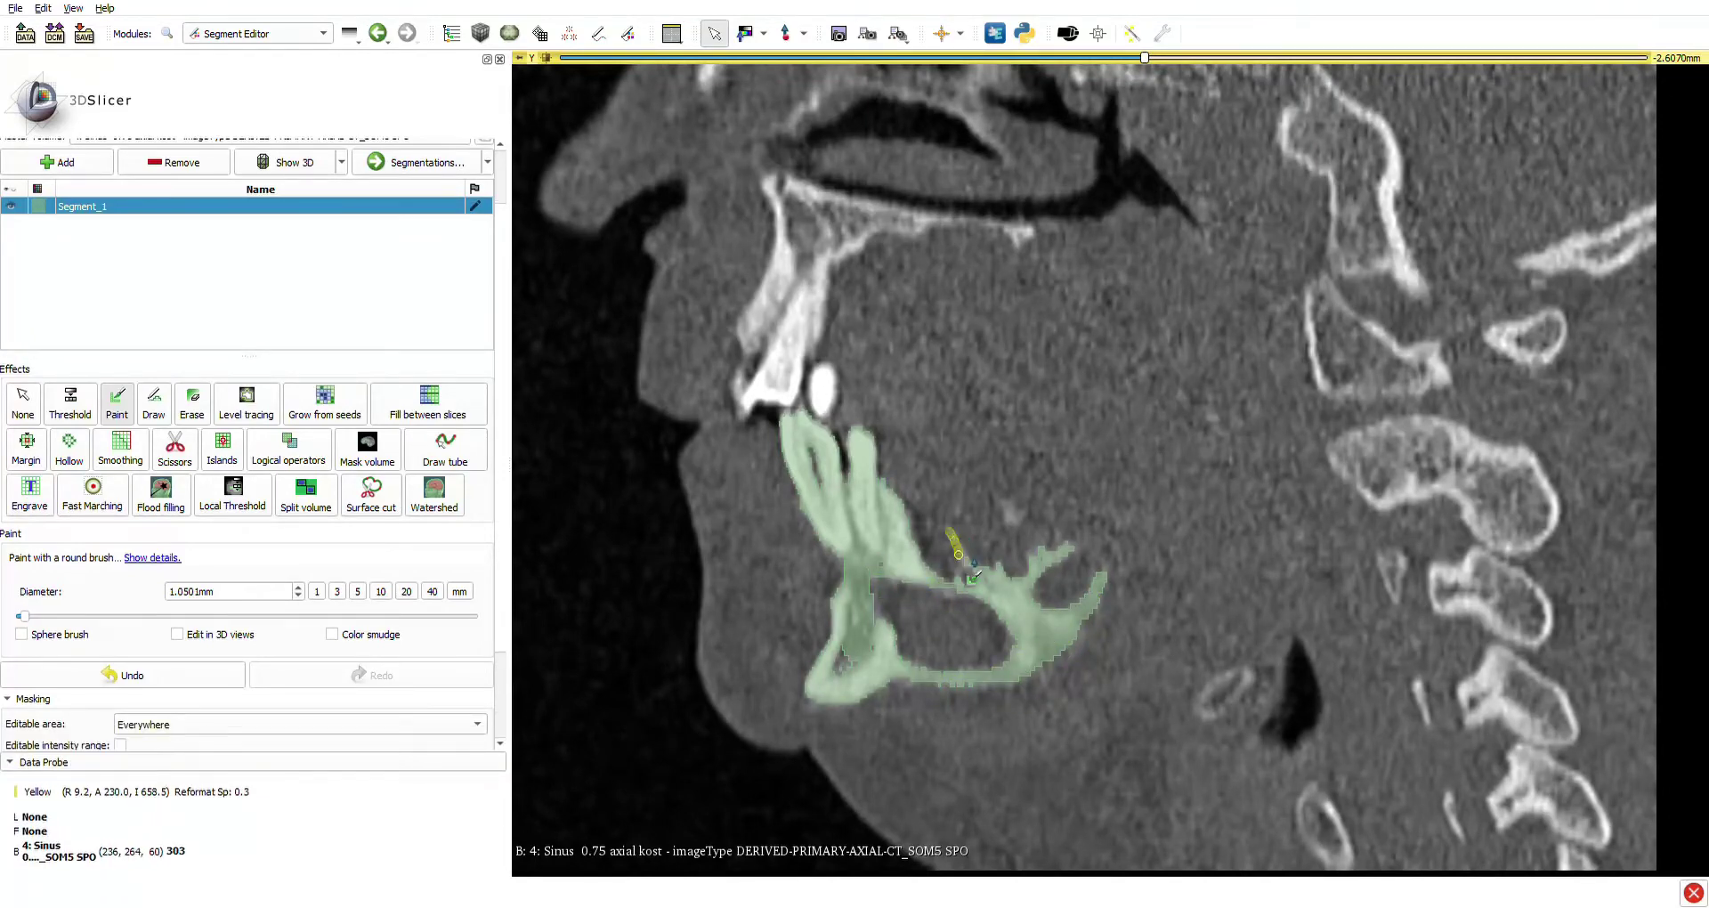
{"action": "left_click_drag", "start_coordinate": [958, 584], "coordinate": [951, 532]}
Paint the lower strip and rear bony loop with the 1.05 mm brush on slices at about -2.3 and -2.0 mm.
{"action": "scroll", "coordinate": [1008, 510], "scroll_direction": "up", "scroll_amount": 1}
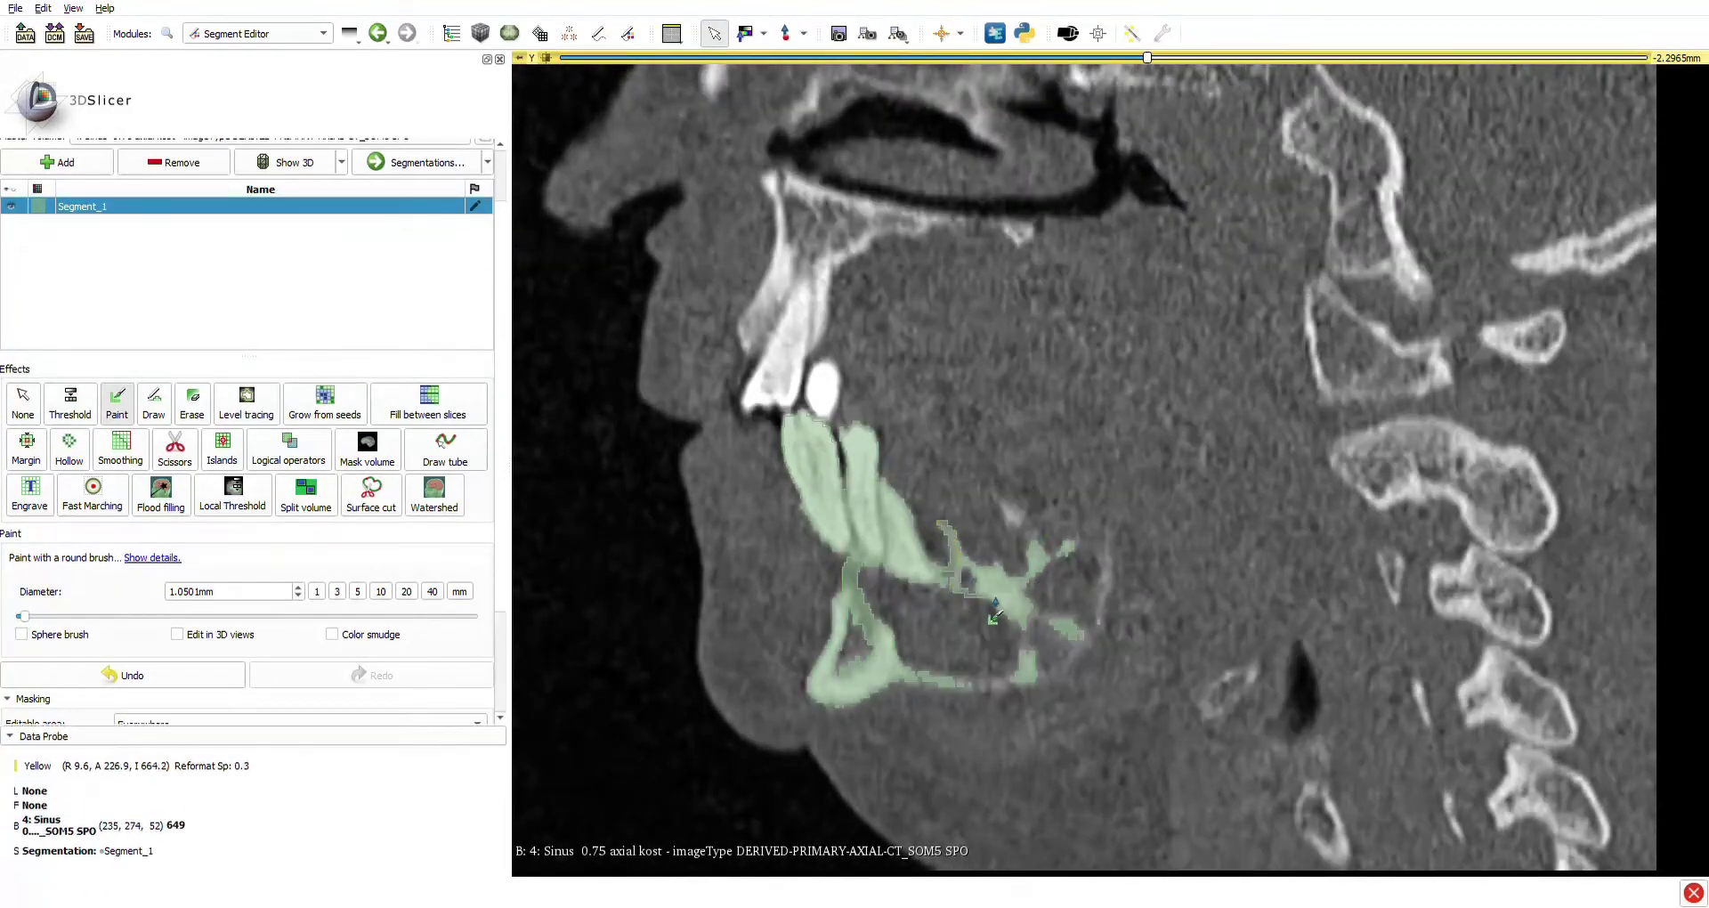
{"action": "mouse_move", "coordinate": [951, 685]}
{"action": "left_mouse_down"}
{"action": "mouse_move", "coordinate": [1033, 673]}
{"action": "mouse_move", "coordinate": [1106, 554]}
{"action": "mouse_move", "coordinate": [1052, 558]}
{"action": "left_mouse_up"}
{"action": "scroll", "coordinate": [1052, 587], "scroll_direction": "down", "scroll_amount": 1}
{"action": "scroll", "coordinate": [1052, 587], "scroll_direction": "up", "scroll_amount": 2}
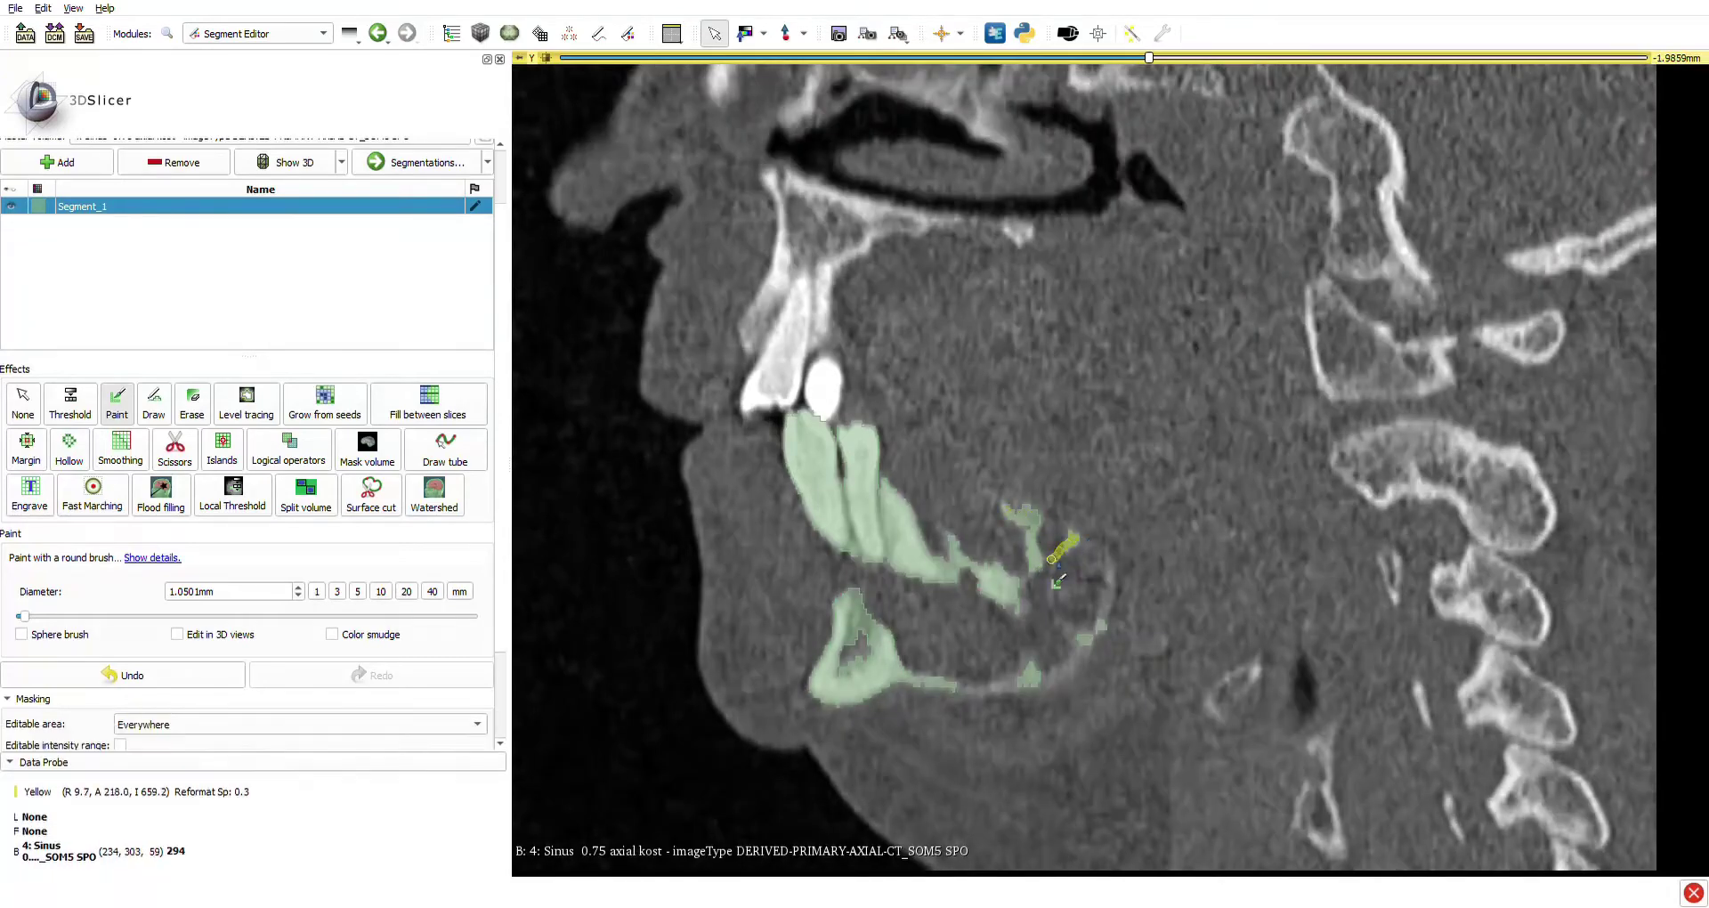
{"action": "left_click_drag", "start_coordinate": [1012, 680], "coordinate": [1065, 674]}
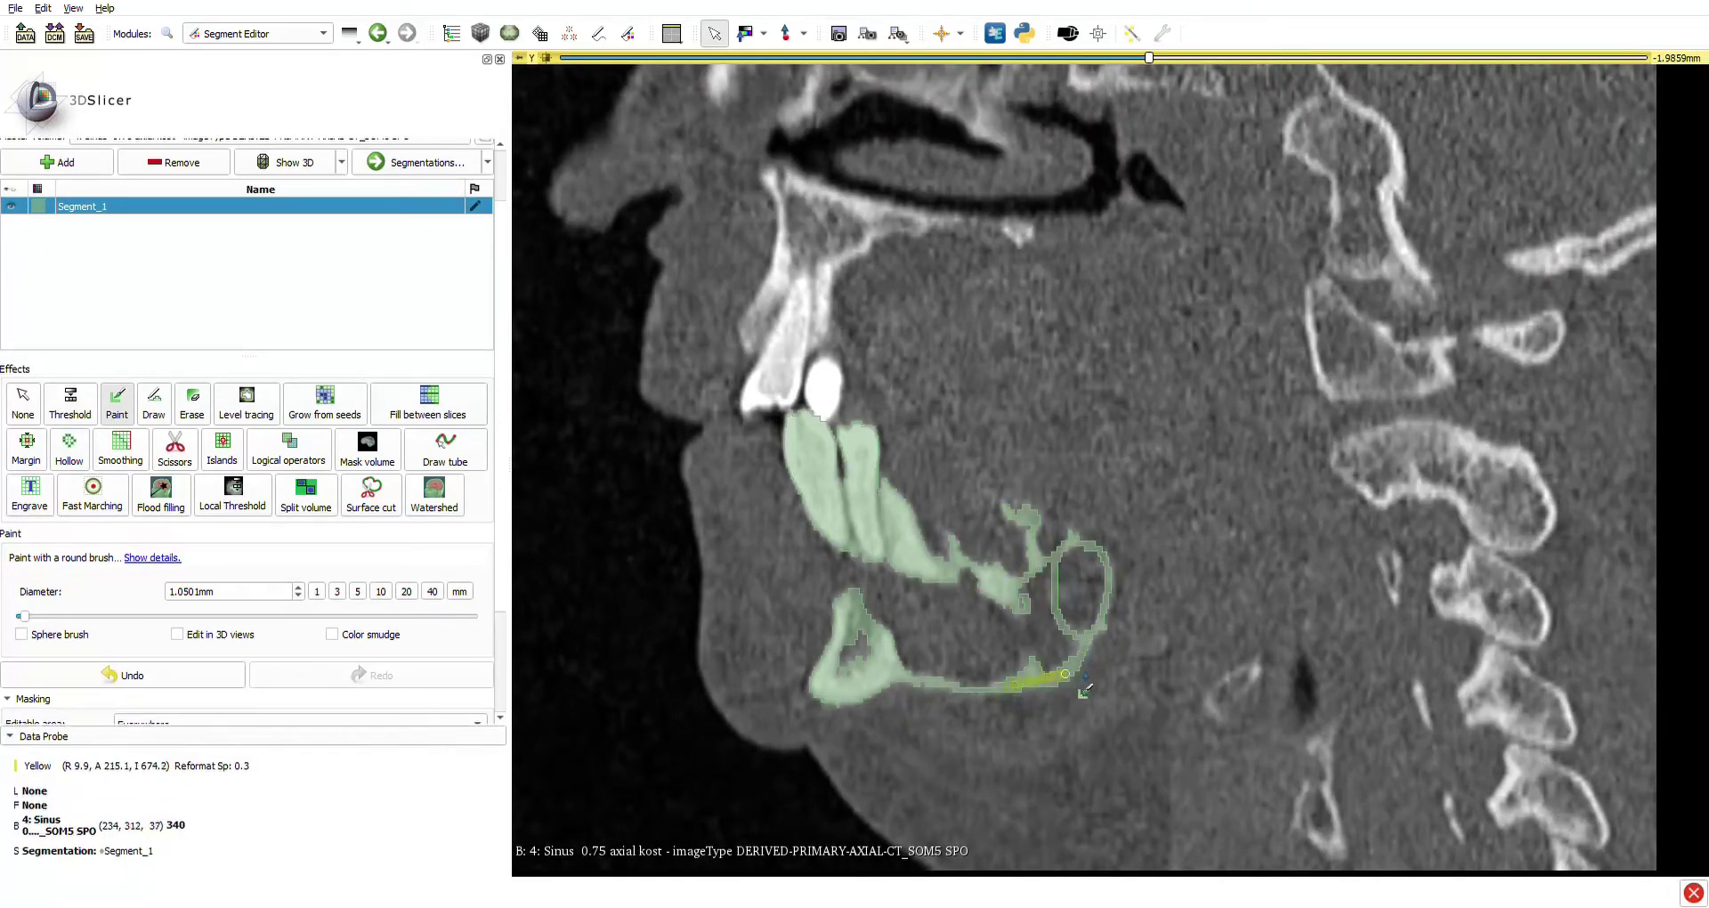
Close the thin rear wall and its upper branch by painting slices from about -1.7 to -1.4 mm.
{"action": "scroll", "coordinate": [988, 606], "scroll_direction": "up", "scroll_amount": 1}
{"action": "mouse_move", "coordinate": [1050, 514]}
{"action": "left_mouse_down"}
{"action": "mouse_move", "coordinate": [1103, 627]}
{"action": "mouse_move", "coordinate": [901, 680]}
{"action": "mouse_move", "coordinate": [1101, 637]}
{"action": "mouse_move", "coordinate": [1021, 508]}
{"action": "mouse_move", "coordinate": [1052, 560]}
{"action": "left_mouse_up"}
{"action": "scroll", "coordinate": [1104, 647], "scroll_direction": "up", "scroll_amount": 1}
{"action": "scroll", "coordinate": [943, 678], "scroll_direction": "down", "scroll_amount": 1, "text": "shift"}
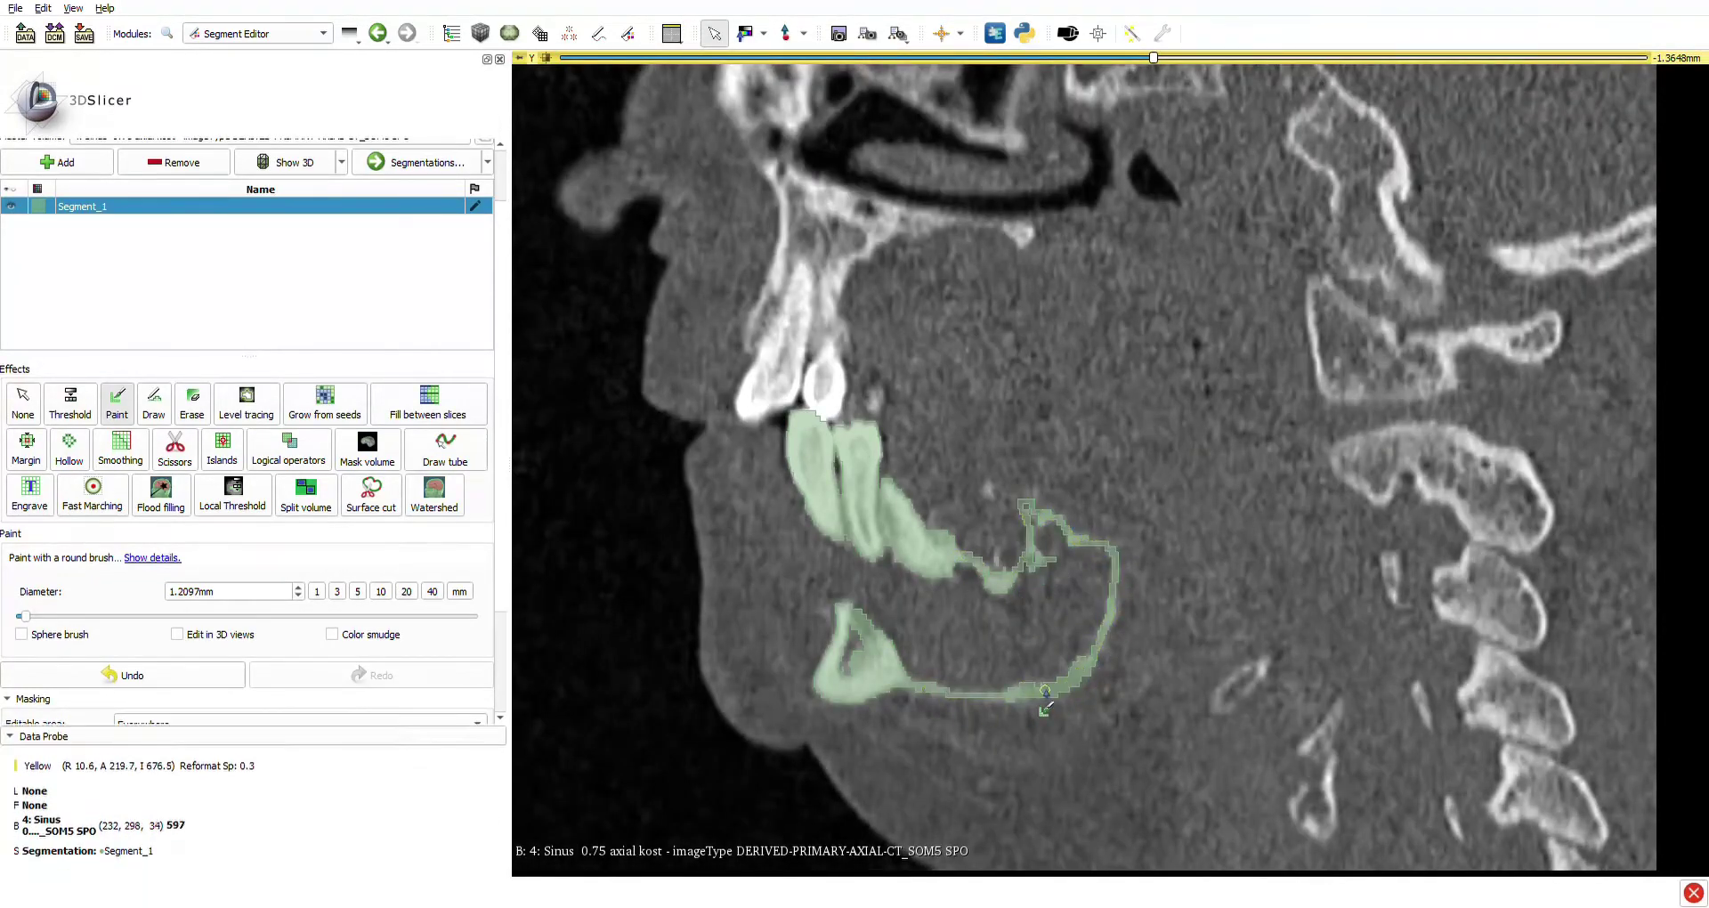
Touch up the bone below the front tooth roots with a 1.21 mm brush near -2.3 mm and check the adjacent slices.
{"action": "scroll", "coordinate": [890, 654], "scroll_direction": "up", "scroll_amount": 2}
{"action": "scroll", "coordinate": [893, 654], "scroll_direction": "down", "scroll_amount": 6}
{"action": "key", "text": "space"}
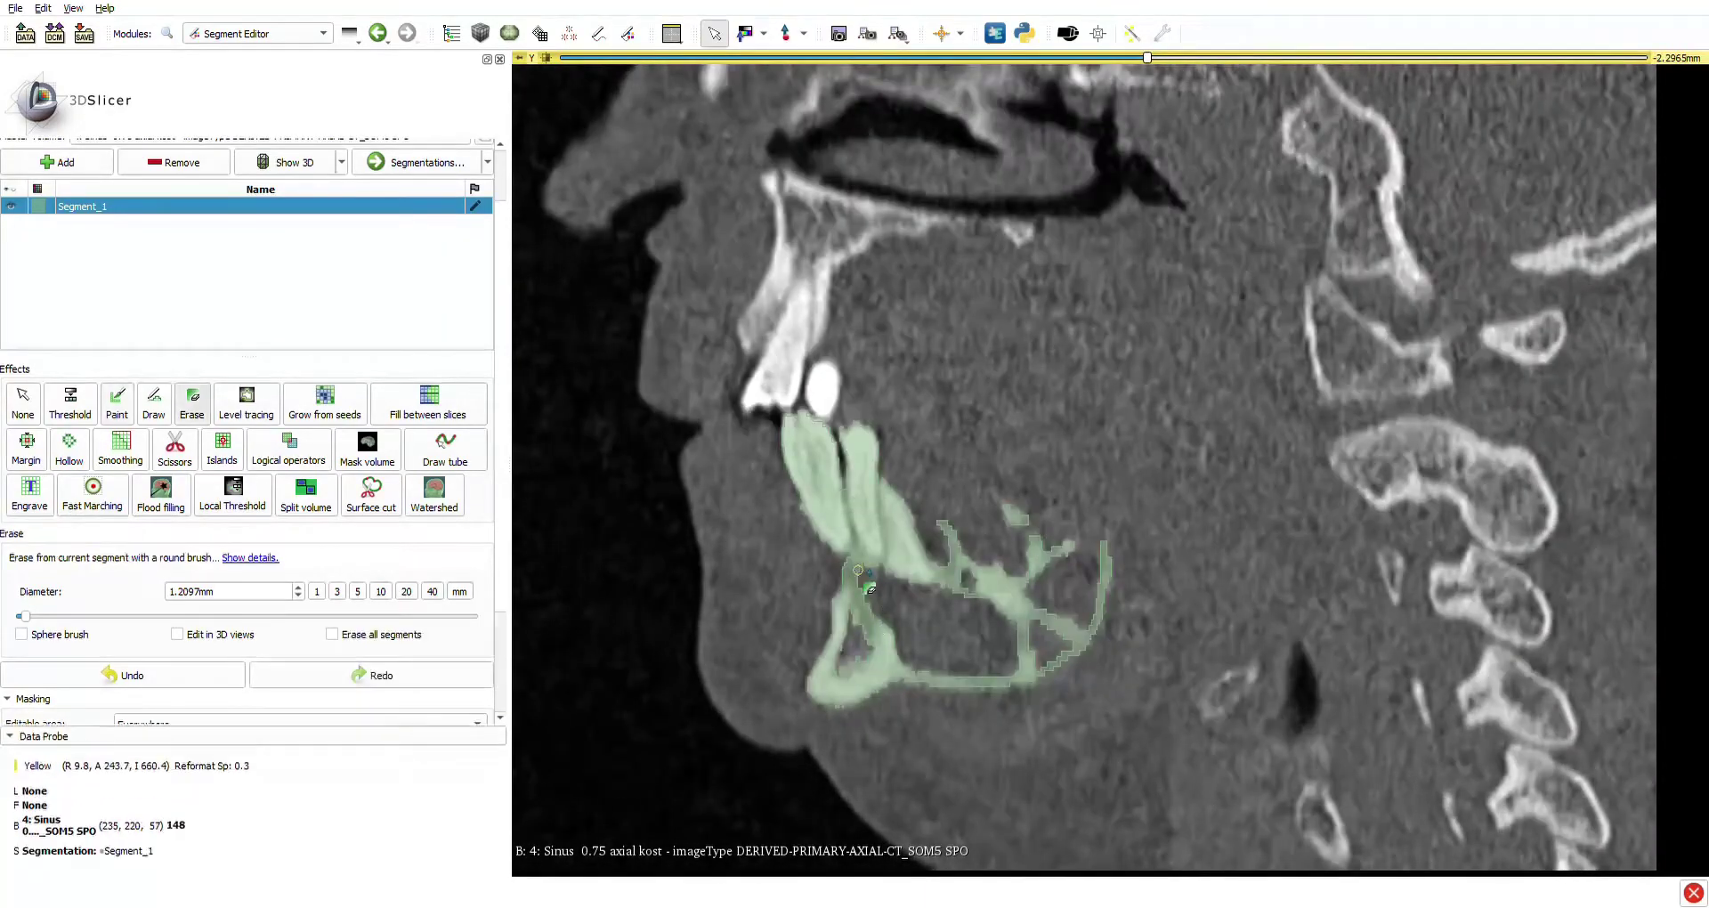
{"action": "key", "text": "space"}
{"action": "scroll", "coordinate": [853, 643], "scroll_direction": "up", "scroll_amount": 6}
{"action": "scroll", "coordinate": [844, 633], "scroll_direction": "down", "scroll_amount": 2}
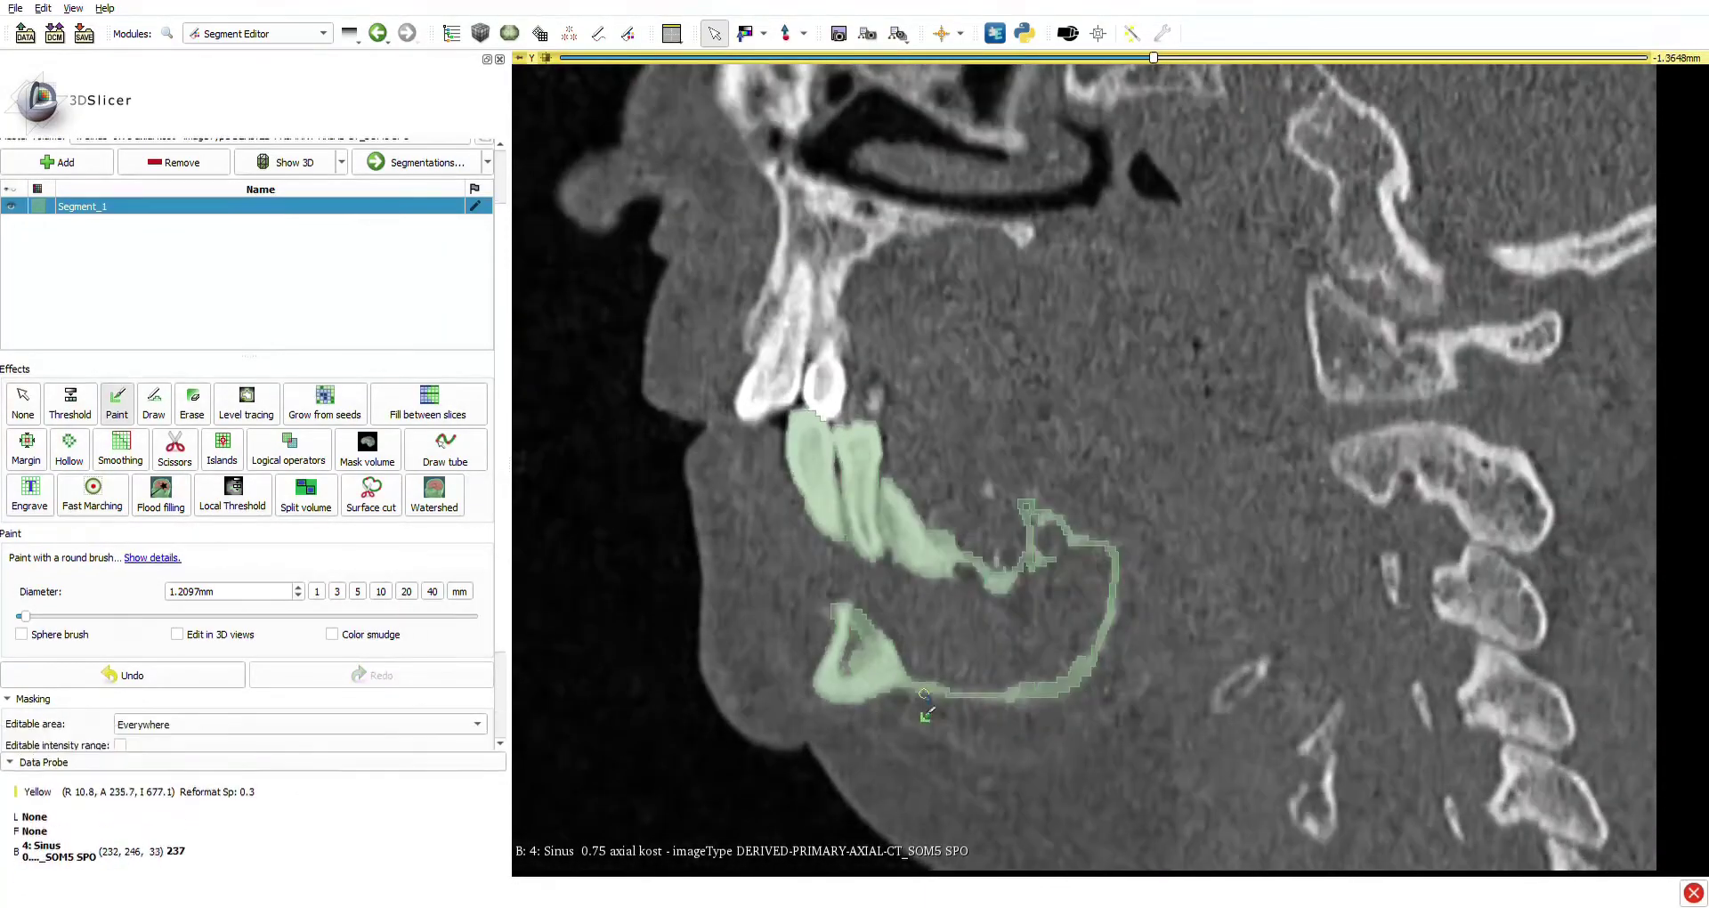
Paint the curved rear wall and its upper edge on the slice between about -1.4 and -0.7 mm.
{"action": "scroll", "coordinate": [925, 695], "scroll_direction": "up", "scroll_amount": 1}
{"action": "scroll", "coordinate": [1004, 696], "scroll_direction": "up", "scroll_amount": 2, "text": "shift"}
{"action": "scroll", "coordinate": [1004, 696], "scroll_direction": "down", "scroll_amount": 2, "text": "shift"}
{"action": "left_click_drag", "start_coordinate": [1009, 701], "coordinate": [1118, 607]}
{"action": "left_click_drag", "start_coordinate": [1093, 538], "coordinate": [1119, 607]}
{"action": "mouse_move", "coordinate": [958, 558]}
{"action": "left_mouse_down"}
{"action": "mouse_move", "coordinate": [1075, 536]}
{"action": "mouse_move", "coordinate": [1028, 558]}
{"action": "mouse_move", "coordinate": [1119, 633]}
{"action": "left_mouse_up"}
Trace the thin curved wall and lower strip with 1.03 to 1.14 mm brushes on slices at about -0.7 and -0.4 mm.
{"action": "scroll", "coordinate": [1002, 556], "scroll_direction": "up", "scroll_amount": 1}
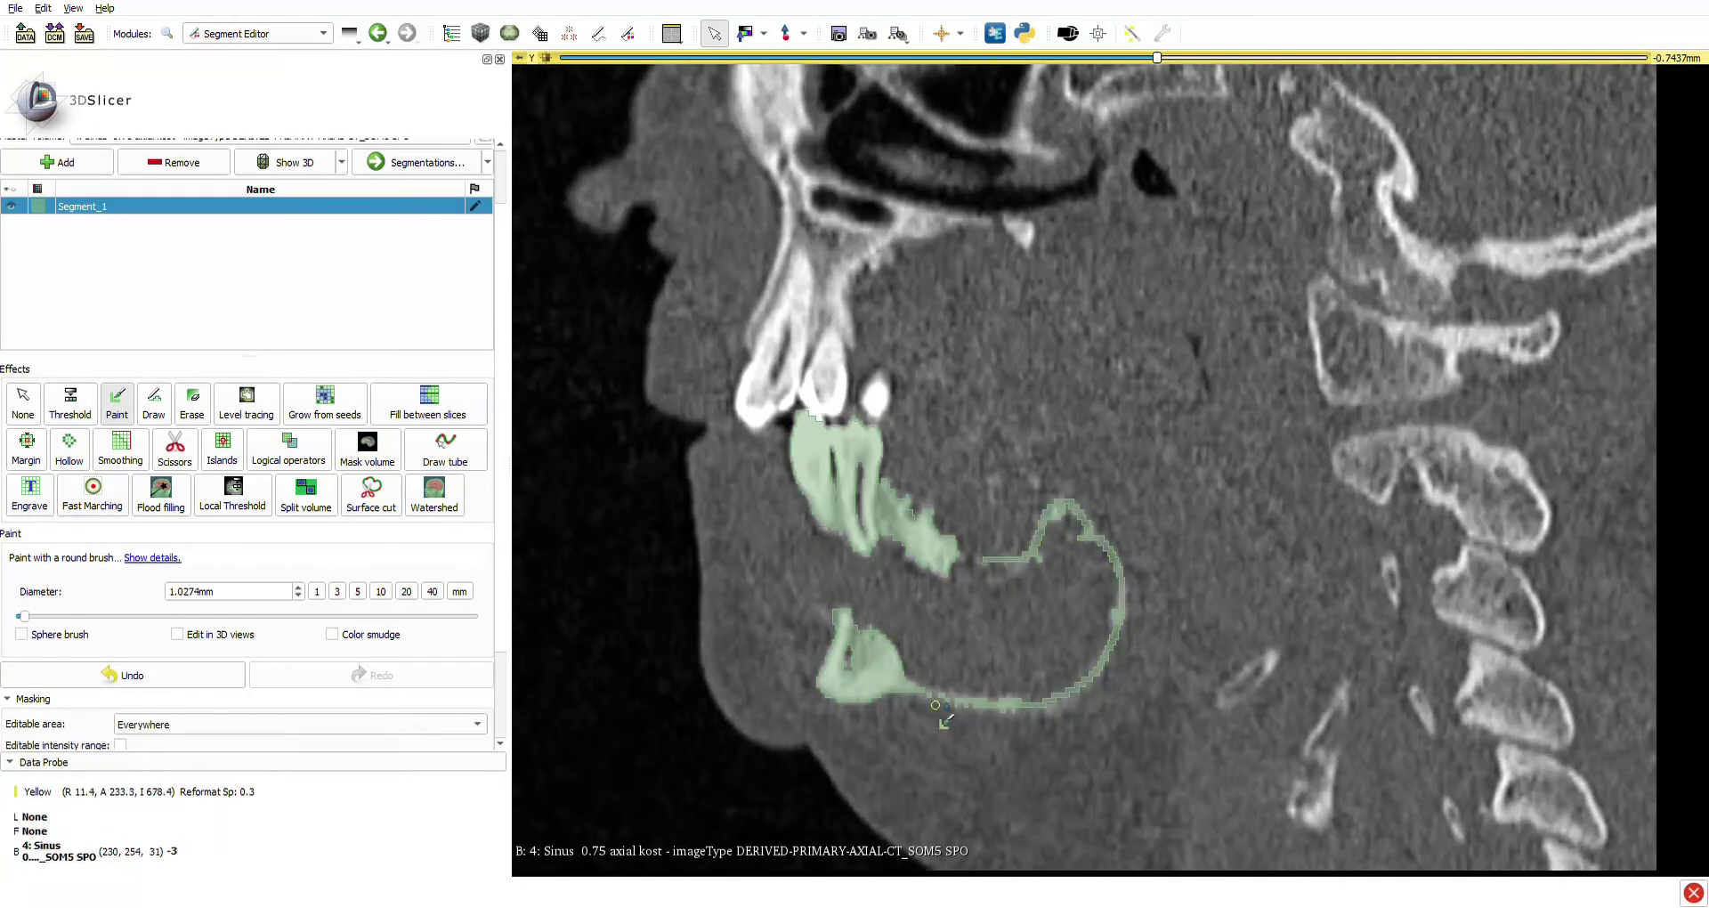
{"action": "left_click_drag", "start_coordinate": [952, 712], "coordinate": [1032, 704]}
{"action": "scroll", "coordinate": [1005, 561], "scroll_direction": "up", "scroll_amount": 1}
{"action": "mouse_move", "coordinate": [1006, 561]}
{"action": "left_mouse_down"}
{"action": "mouse_move", "coordinate": [1068, 506]}
{"action": "mouse_move", "coordinate": [1123, 605]}
{"action": "left_mouse_up"}
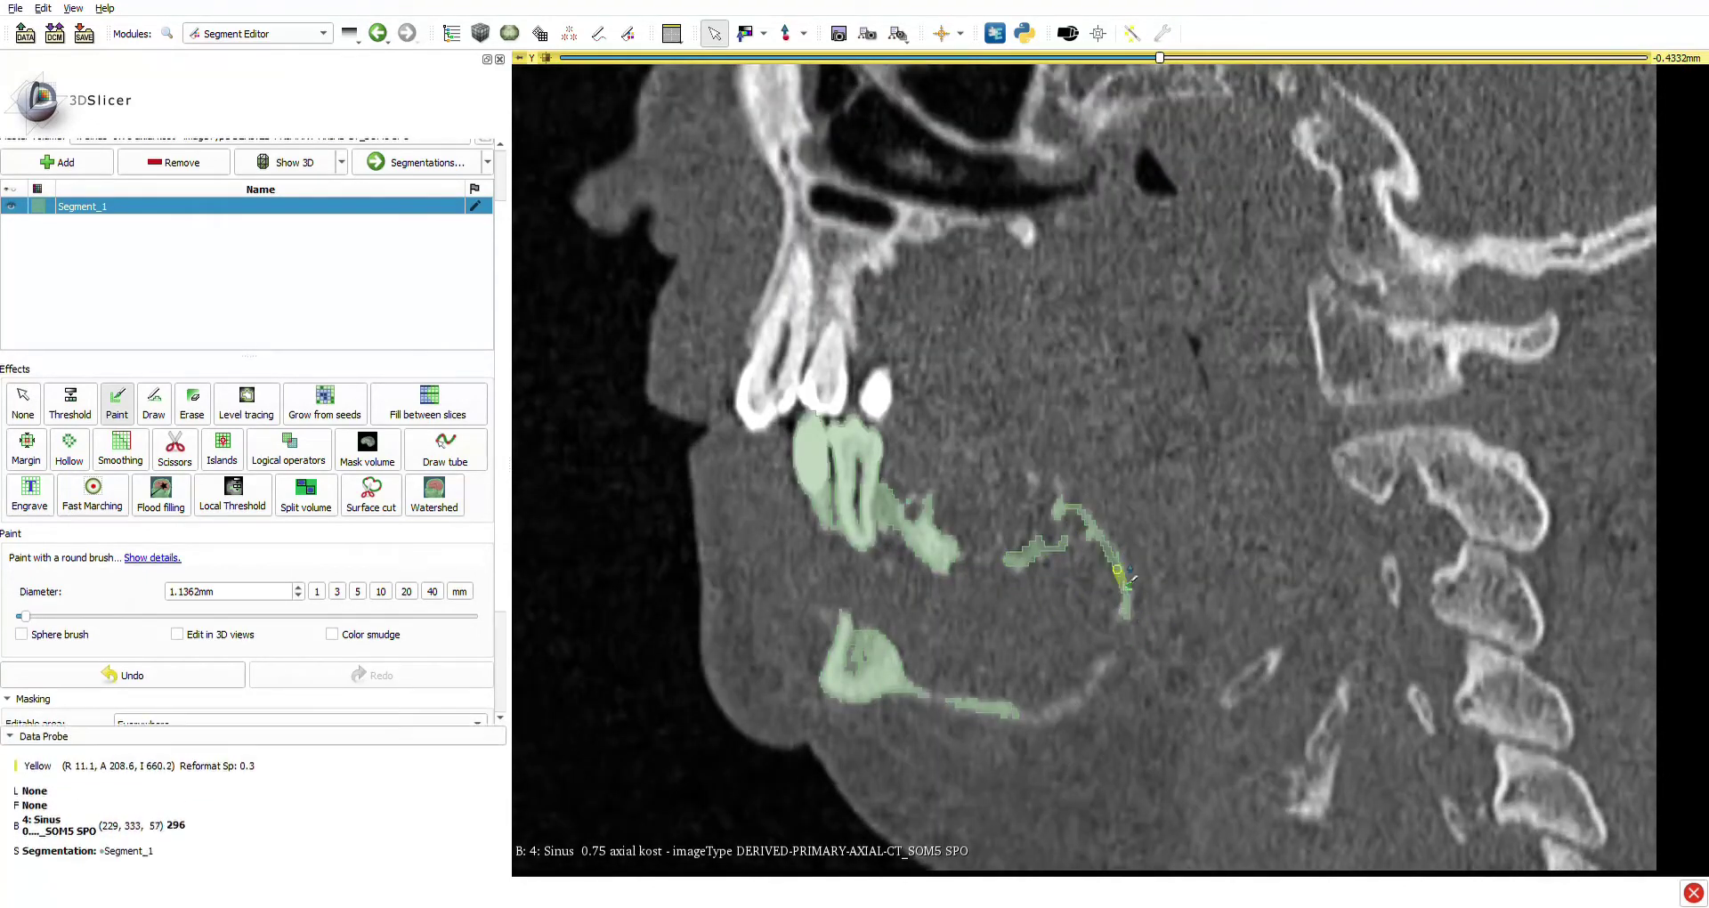
{"action": "mouse_move", "coordinate": [1109, 661]}
{"action": "left_mouse_down"}
{"action": "mouse_move", "coordinate": [1038, 719]}
{"action": "mouse_move", "coordinate": [1017, 716]}
{"action": "left_mouse_up"}
{"action": "scroll", "coordinate": [961, 704], "scroll_direction": "up", "scroll_amount": 2, "text": "shift"}
{"action": "mouse_move", "coordinate": [922, 694]}
{"action": "left_mouse_down"}
{"action": "mouse_move", "coordinate": [1029, 719]}
{"action": "mouse_move", "coordinate": [1111, 665]}
{"action": "left_mouse_up"}
{"action": "scroll", "coordinate": [1002, 691], "scroll_direction": "up", "scroll_amount": 1}
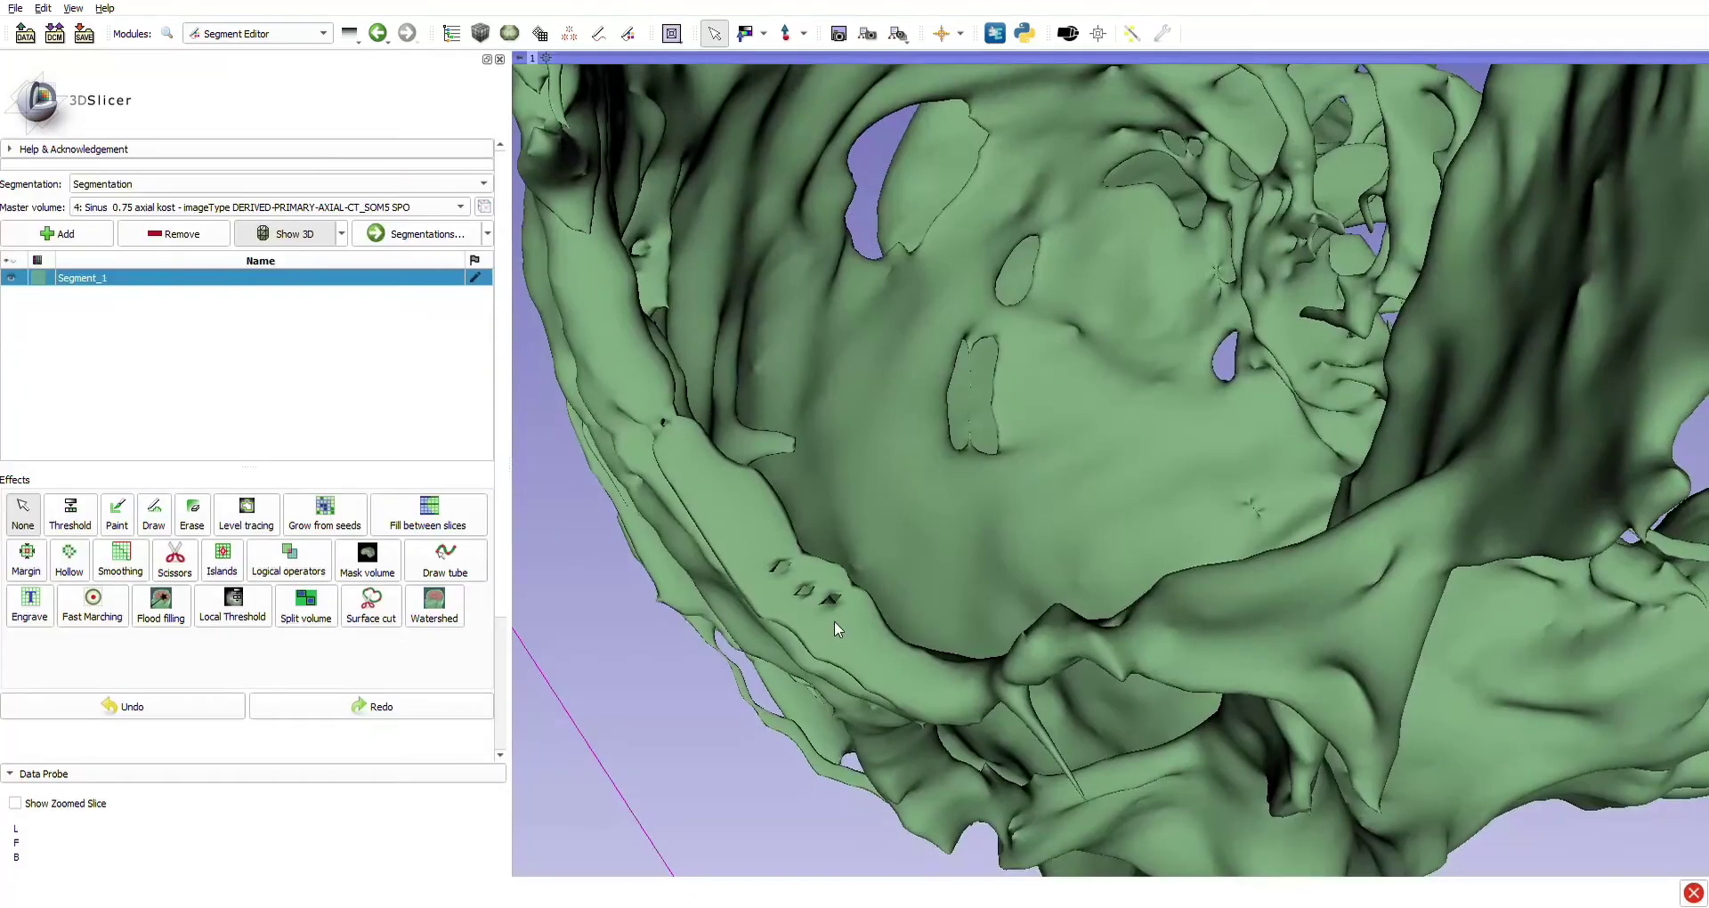
Fill the small holes along the bony ridge and erase the nearby spur with a 1 mm brush in 3D.
{"action": "scroll", "coordinate": [836, 623], "scroll_direction": "up", "scroll_amount": 3}
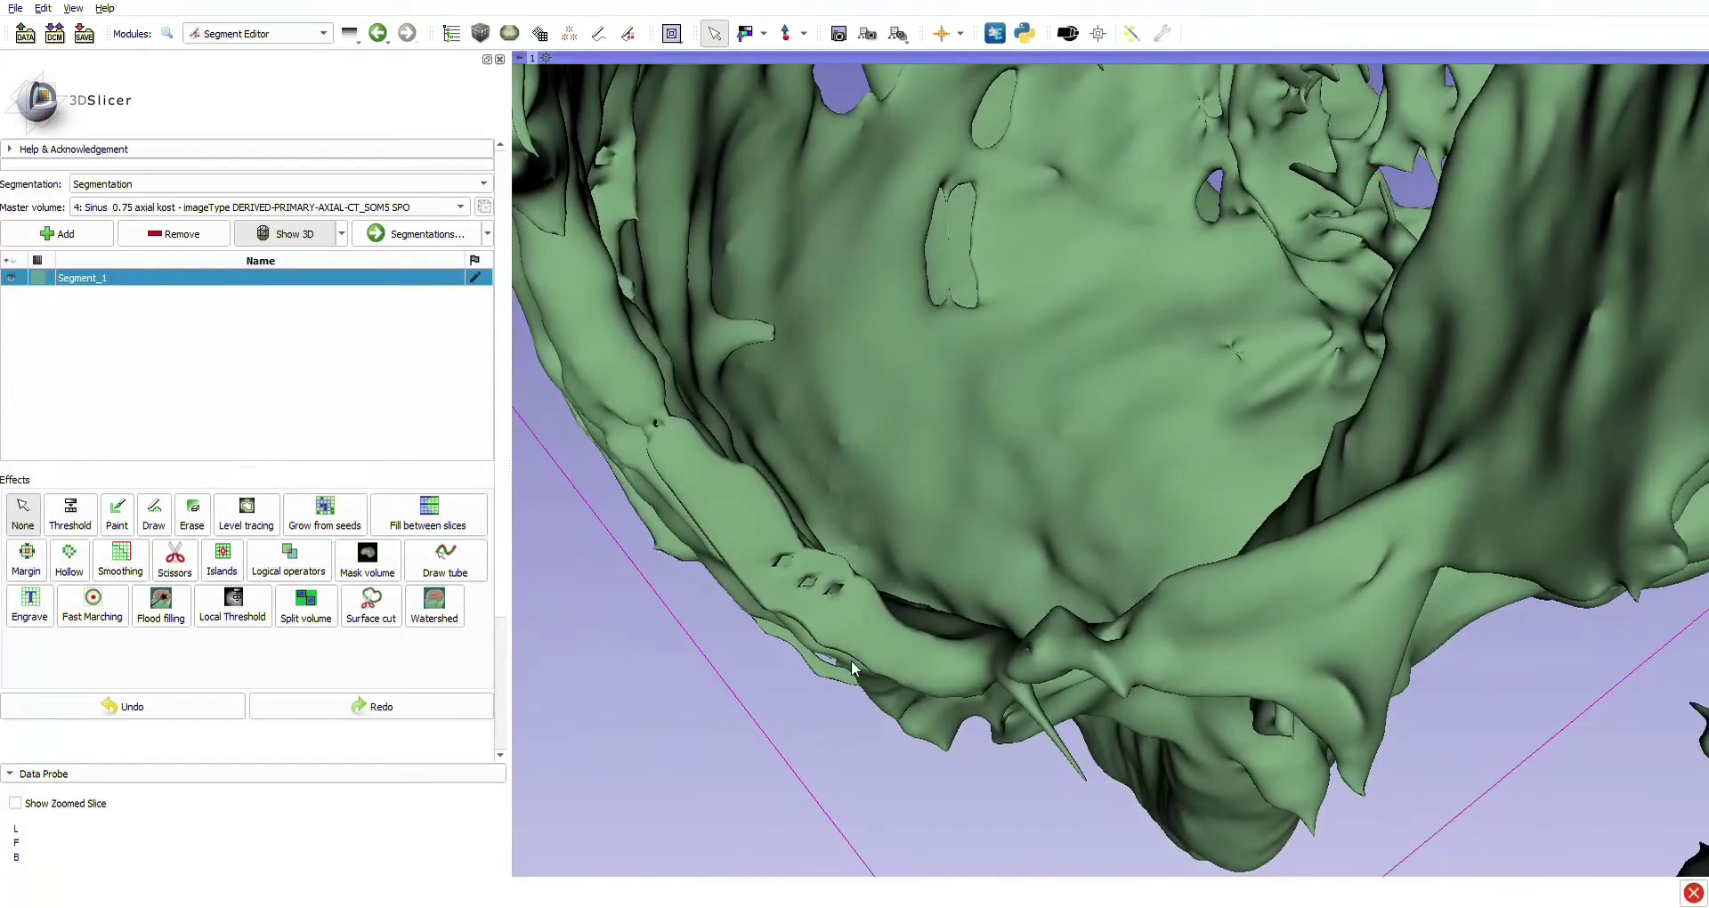
{"action": "left_click_drag", "start_coordinate": [801, 558], "coordinate": [877, 635]}
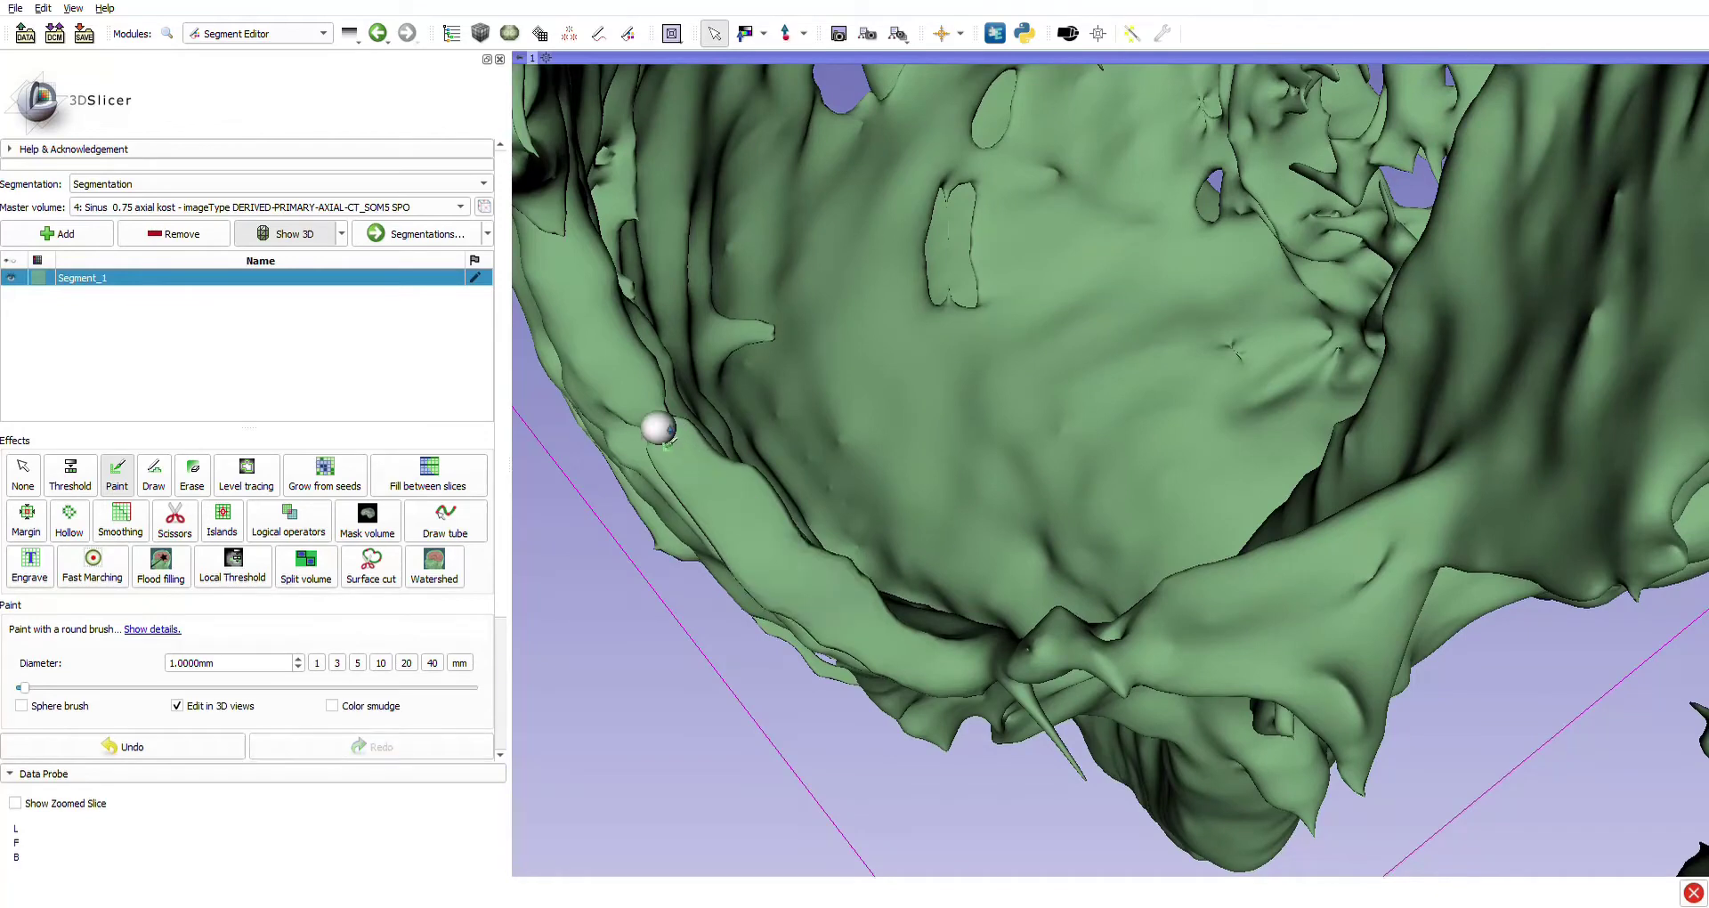
{"action": "left_click", "coordinate": [728, 463]}
{"action": "key", "text": "4"}
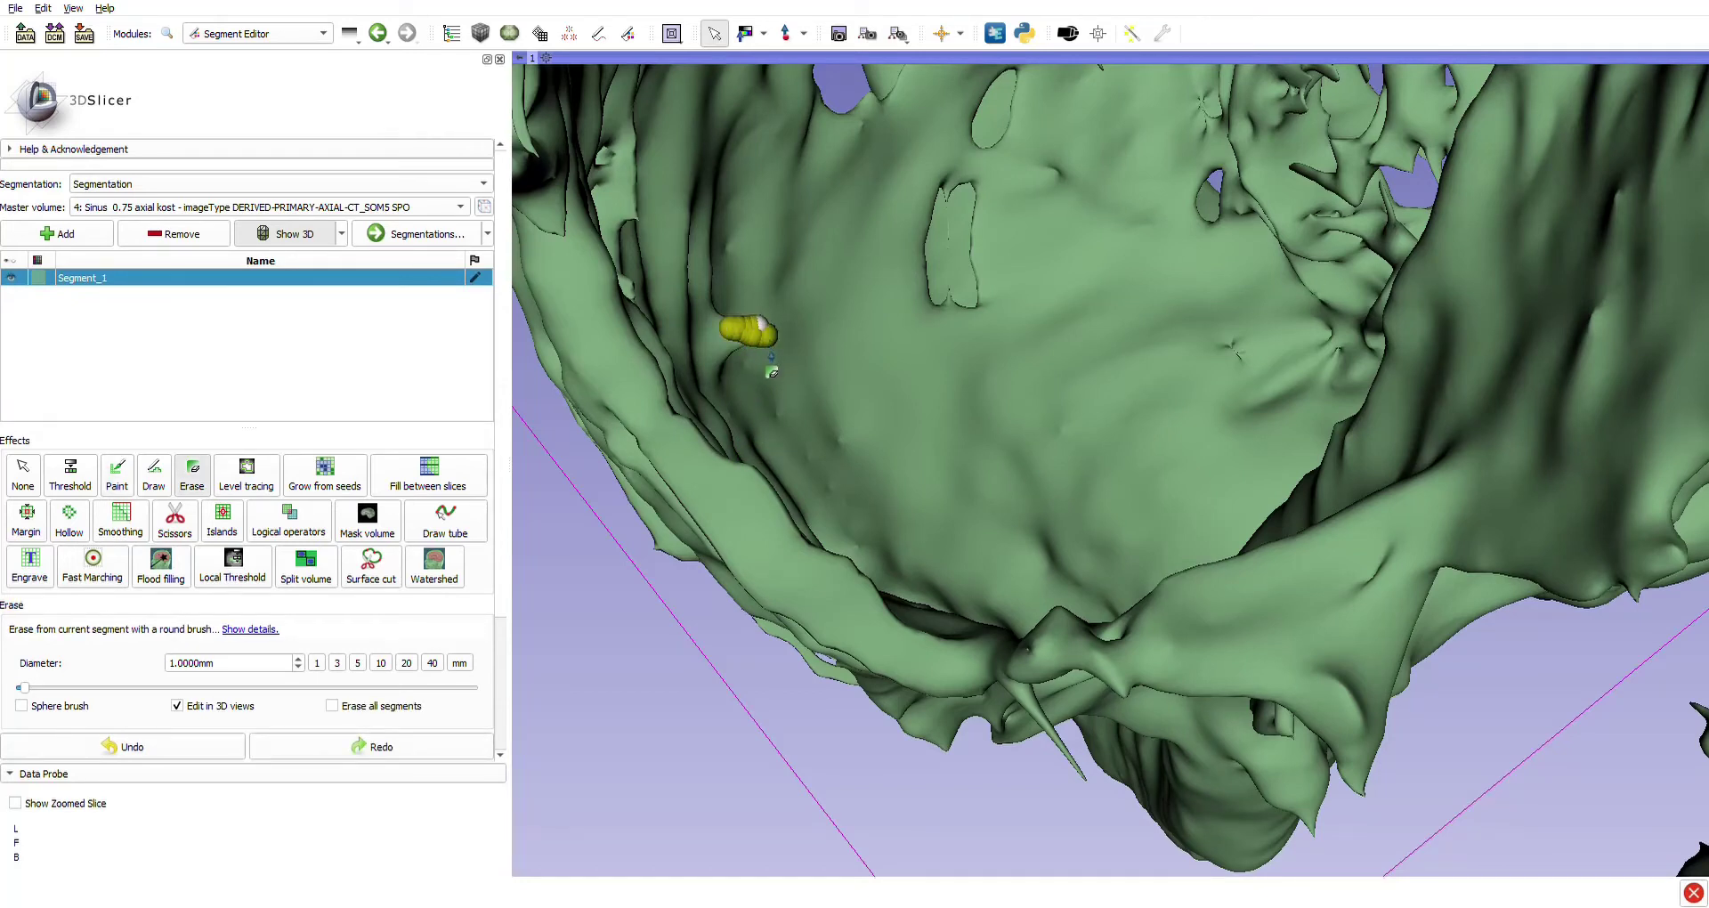
{"action": "key", "text": "Escape"}
Paint over the two small adjacent holes in the inner wall with the 1 mm brush in 3D.
{"action": "mouse_move", "coordinate": [756, 350]}
{"action": "left_mouse_down"}
{"action": "mouse_move", "coordinate": [652, 350]}
{"action": "mouse_move", "coordinate": [886, 417]}
{"action": "left_mouse_up"}
{"action": "scroll", "coordinate": [886, 417], "scroll_direction": "up", "scroll_amount": 8}
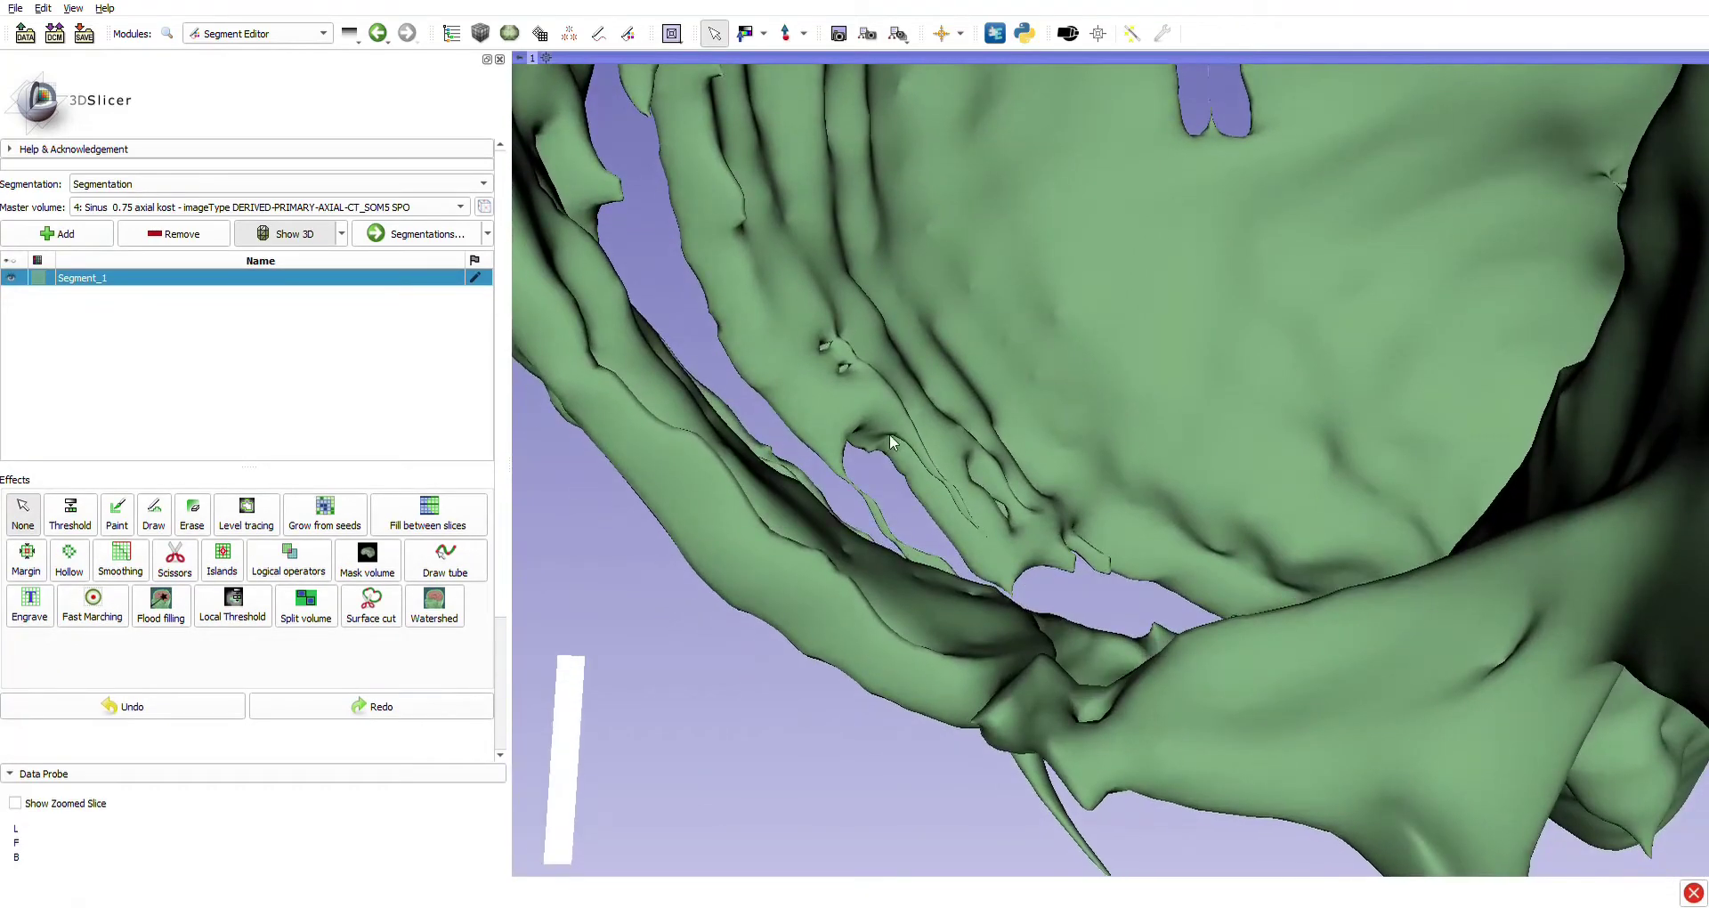
{"action": "key", "text": "2"}
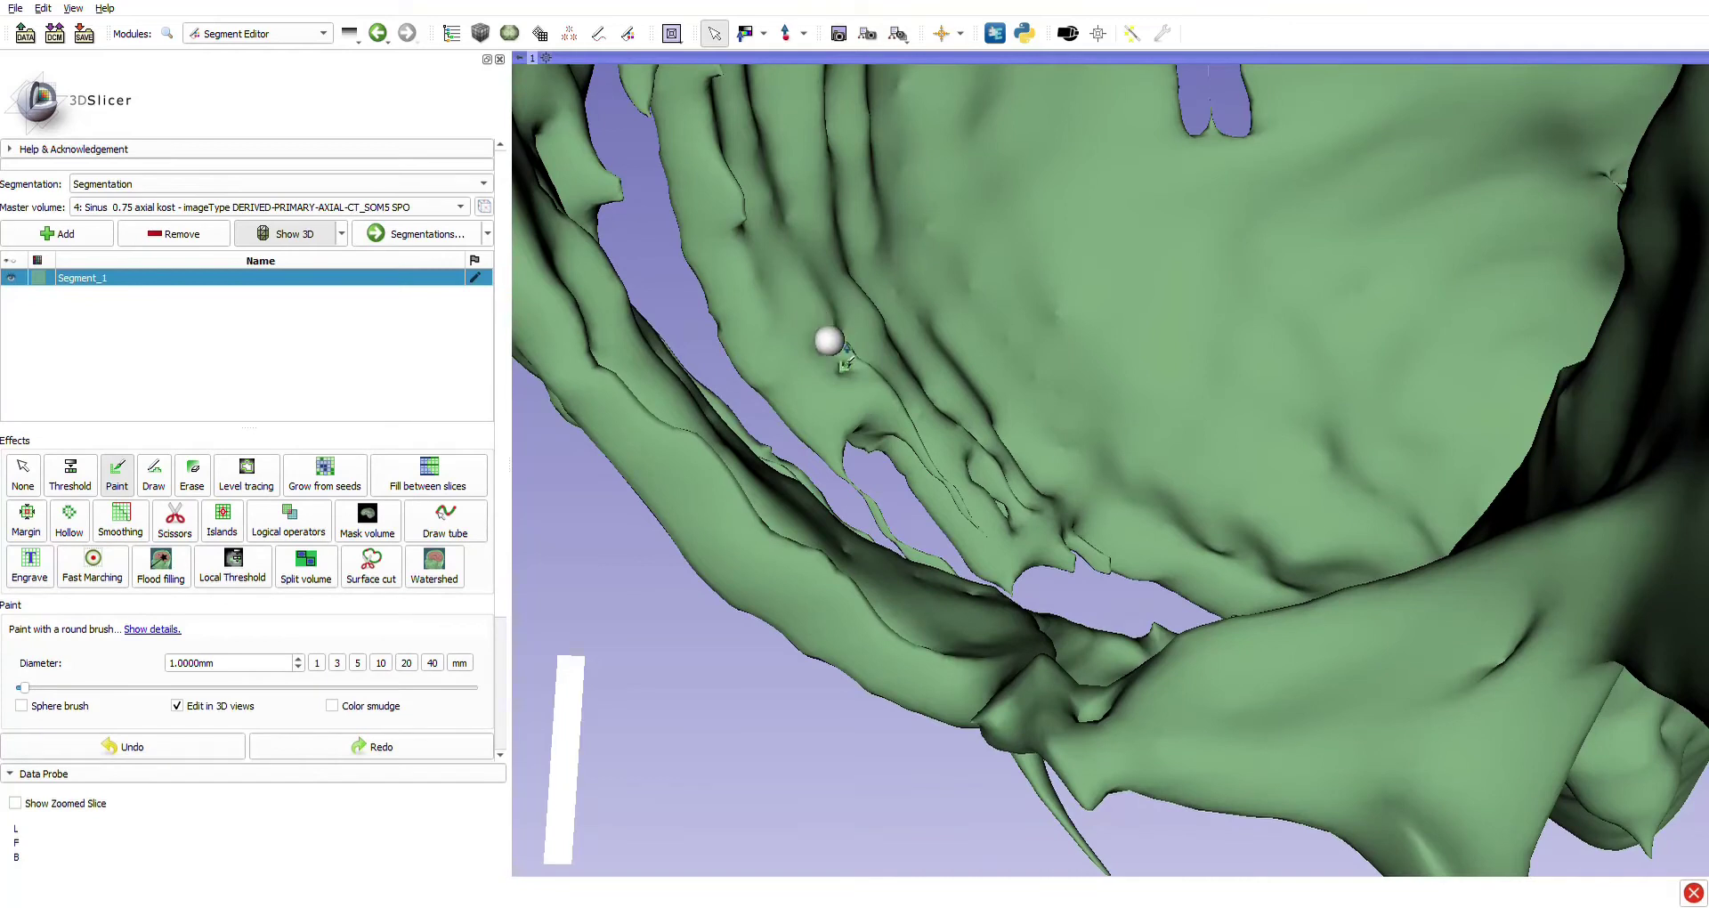
{"action": "left_click_drag", "start_coordinate": [832, 342], "coordinate": [837, 357]}
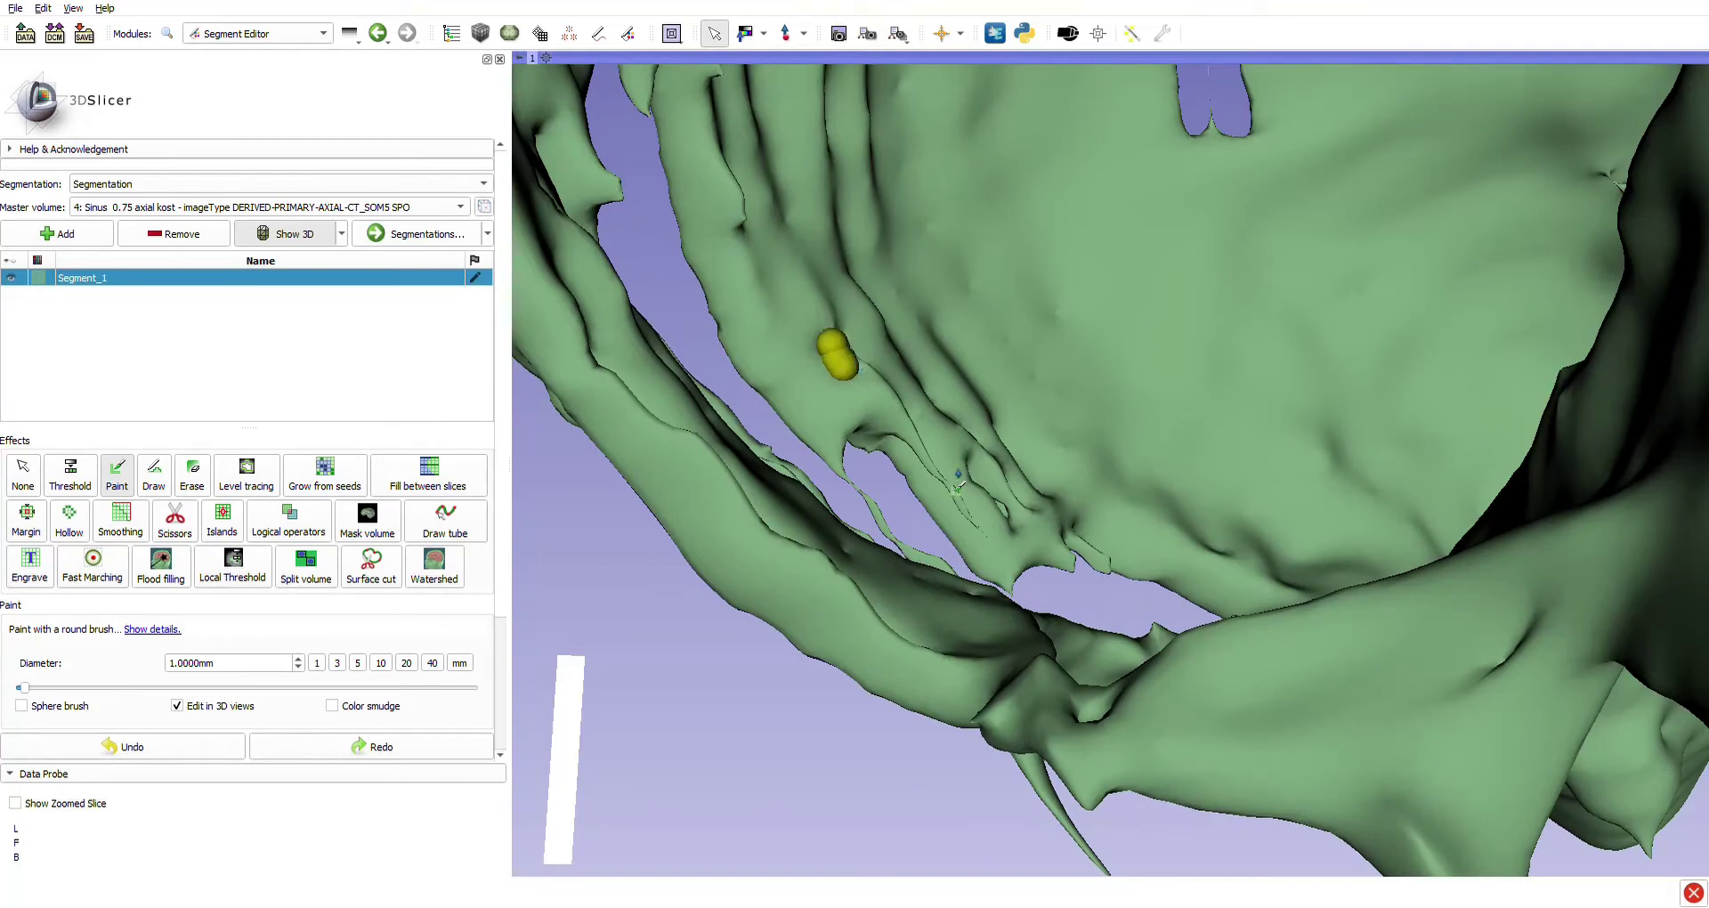
{"action": "key", "text": "4"}
{"action": "scroll", "coordinate": [979, 508], "scroll_direction": "down", "scroll_amount": 5}
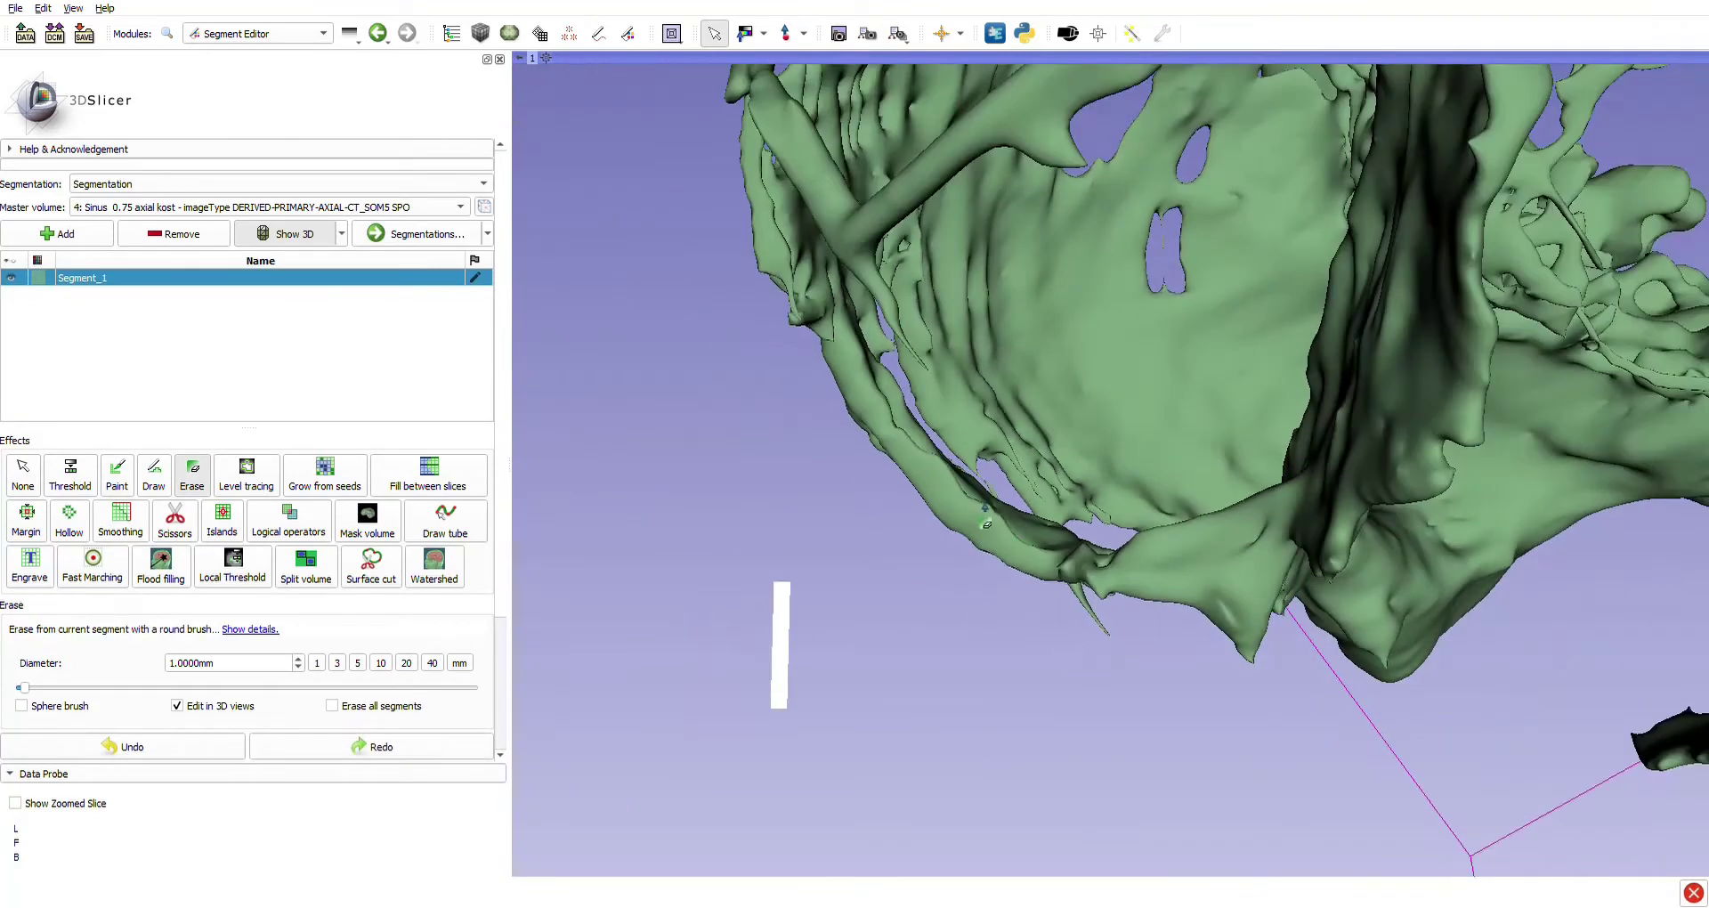
{"action": "key", "text": "Escape"}
Fill the elongated holes in the outer wall of the bony shell with vertical 1 mm strokes in 3D.
{"action": "mouse_move", "coordinate": [1038, 679]}
{"action": "left_mouse_down"}
{"action": "mouse_move", "coordinate": [963, 594]}
{"action": "mouse_move", "coordinate": [954, 553]}
{"action": "left_mouse_up"}
{"action": "scroll", "coordinate": [954, 554], "scroll_direction": "up", "scroll_amount": 2}
{"action": "key", "text": "2"}
{"action": "left_click_drag", "start_coordinate": [929, 422], "coordinate": [937, 570]}
{"action": "left_click_drag", "start_coordinate": [871, 510], "coordinate": [874, 544]}
{"action": "left_click_drag", "start_coordinate": [961, 454], "coordinate": [968, 575]}
{"action": "left_click_drag", "start_coordinate": [998, 458], "coordinate": [1003, 580]}
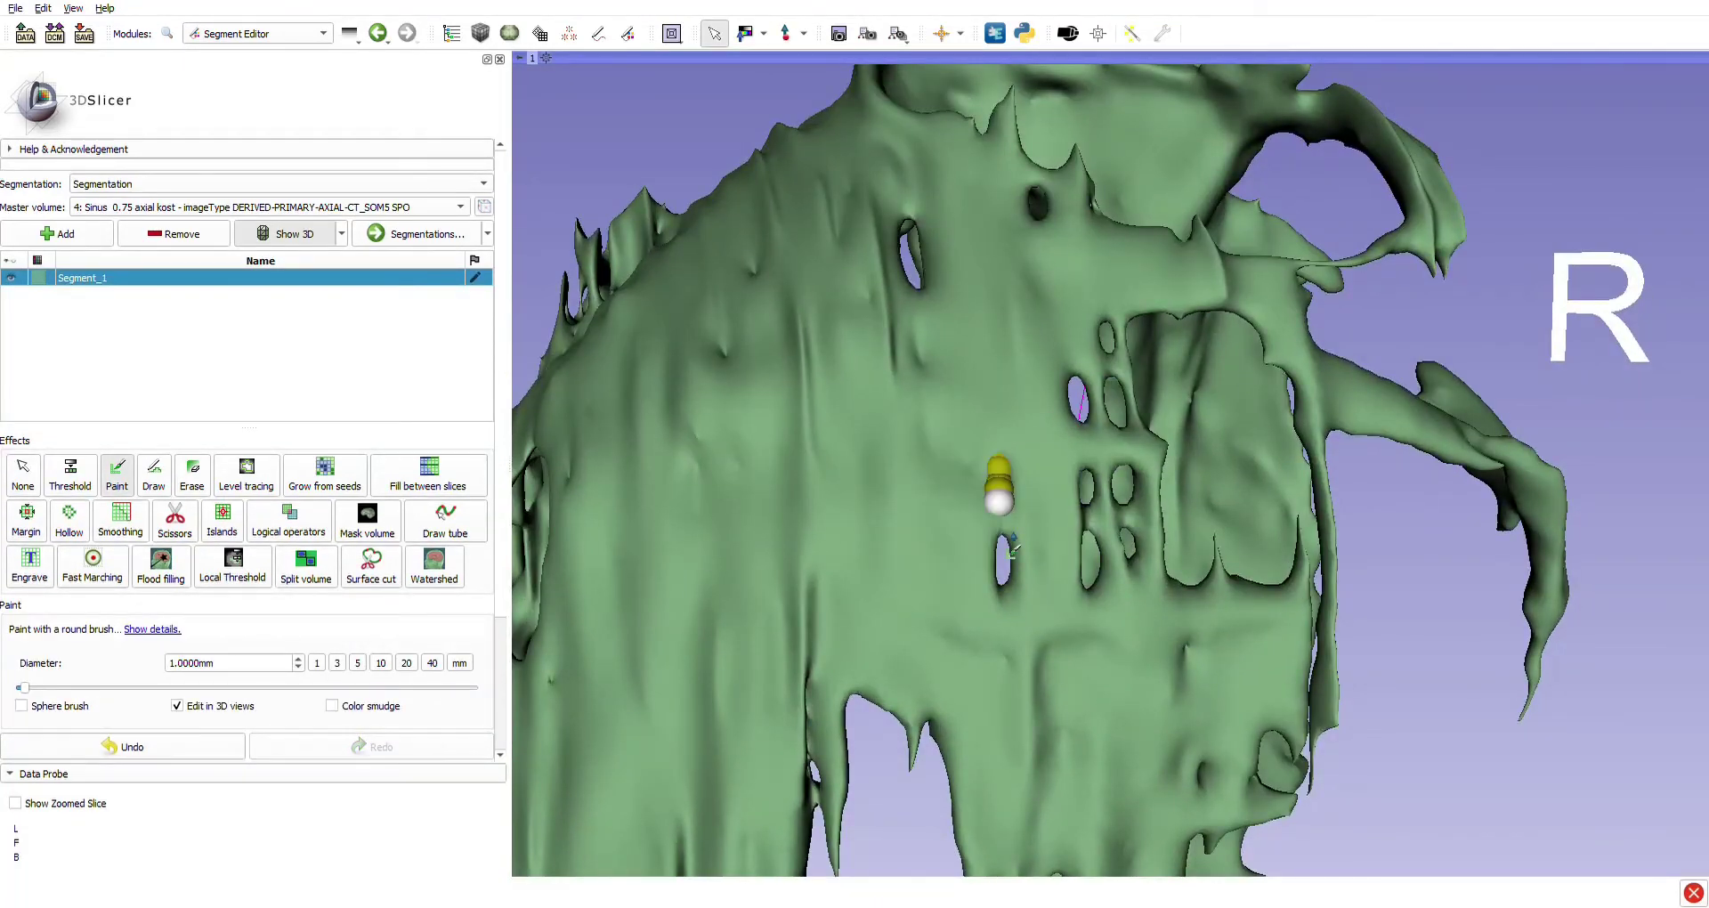
{"action": "key", "text": "Escape"}
Fill further holes in the neighbouring areas of the bony shell with the brush in 3D.
{"action": "left_click_drag", "start_coordinate": [963, 347], "coordinate": [946, 389]}
{"action": "key", "text": "2"}
{"action": "left_click_drag", "start_coordinate": [900, 305], "coordinate": [911, 392]}
{"action": "left_click_drag", "start_coordinate": [1033, 286], "coordinate": [1038, 322]}
{"action": "key", "text": "Escape"}
{"action": "left_click_drag", "start_coordinate": [1041, 378], "coordinate": [975, 367]}
{"action": "key", "text": "2"}
{"action": "left_click_drag", "start_coordinate": [985, 421], "coordinate": [998, 657]}
{"action": "mouse_move", "coordinate": [947, 485]}
{"action": "left_mouse_down"}
{"action": "mouse_move", "coordinate": [961, 678]}
{"action": "mouse_move", "coordinate": [1039, 699]}
{"action": "mouse_move", "coordinate": [1104, 646]}
{"action": "left_mouse_up"}
{"action": "key", "text": "Escape"}
Patch the remaining small gaps in the bony shell with short 3D brush strokes at closer range.
{"action": "scroll", "coordinate": [1029, 703], "scroll_direction": "down", "scroll_amount": 5}
{"action": "key", "text": "2"}
{"action": "key", "text": "Escape"}
{"action": "scroll", "coordinate": [1050, 632], "scroll_direction": "up", "scroll_amount": 5}
{"action": "key", "text": "2"}
{"action": "mouse_move", "coordinate": [931, 571]}
{"action": "left_mouse_down"}
{"action": "mouse_move", "coordinate": [1028, 626]}
{"action": "mouse_move", "coordinate": [1000, 626]}
{"action": "mouse_move", "coordinate": [944, 347]}
{"action": "left_mouse_up"}
{"action": "key", "text": "Escape"}
{"action": "key", "text": "2"}
{"action": "left_click_drag", "start_coordinate": [924, 316], "coordinate": [929, 346]}
{"action": "left_click_drag", "start_coordinate": [850, 458], "coordinate": [805, 535]}
{"action": "key", "text": "Escape"}
Examine the bony shell and its cavity from several angles in 3D for remaining holes.
{"action": "left_click_drag", "start_coordinate": [889, 498], "coordinate": [939, 445]}
{"action": "key", "text": "2"}
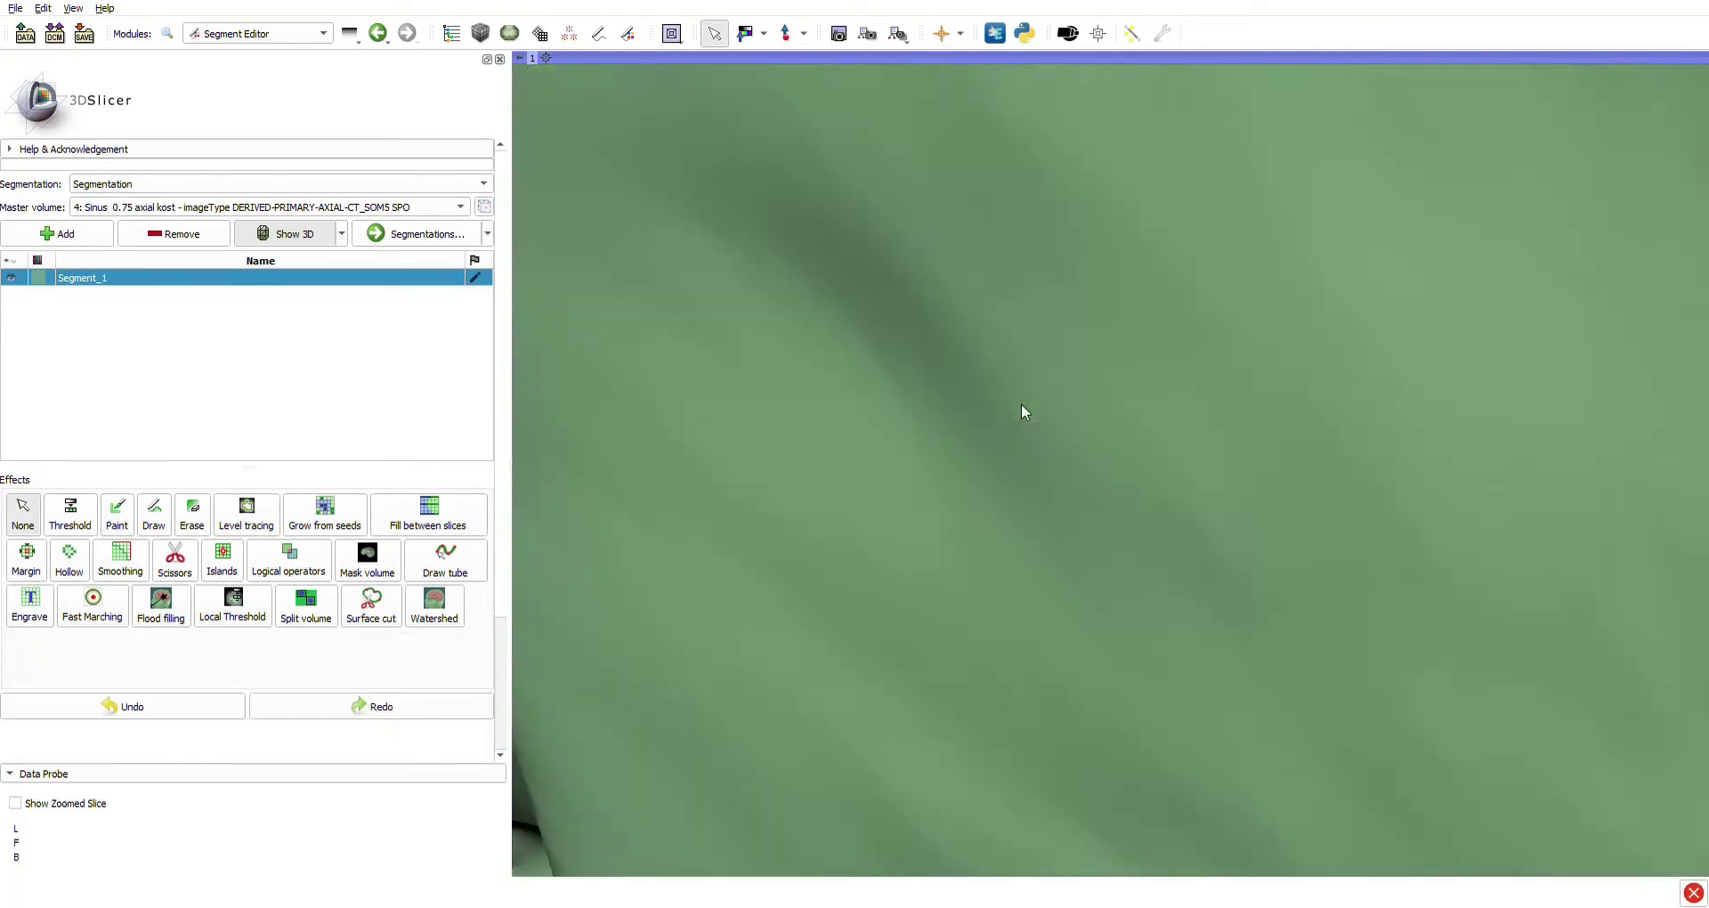
{"action": "scroll", "coordinate": [1022, 403], "scroll_direction": "down", "scroll_amount": 10}
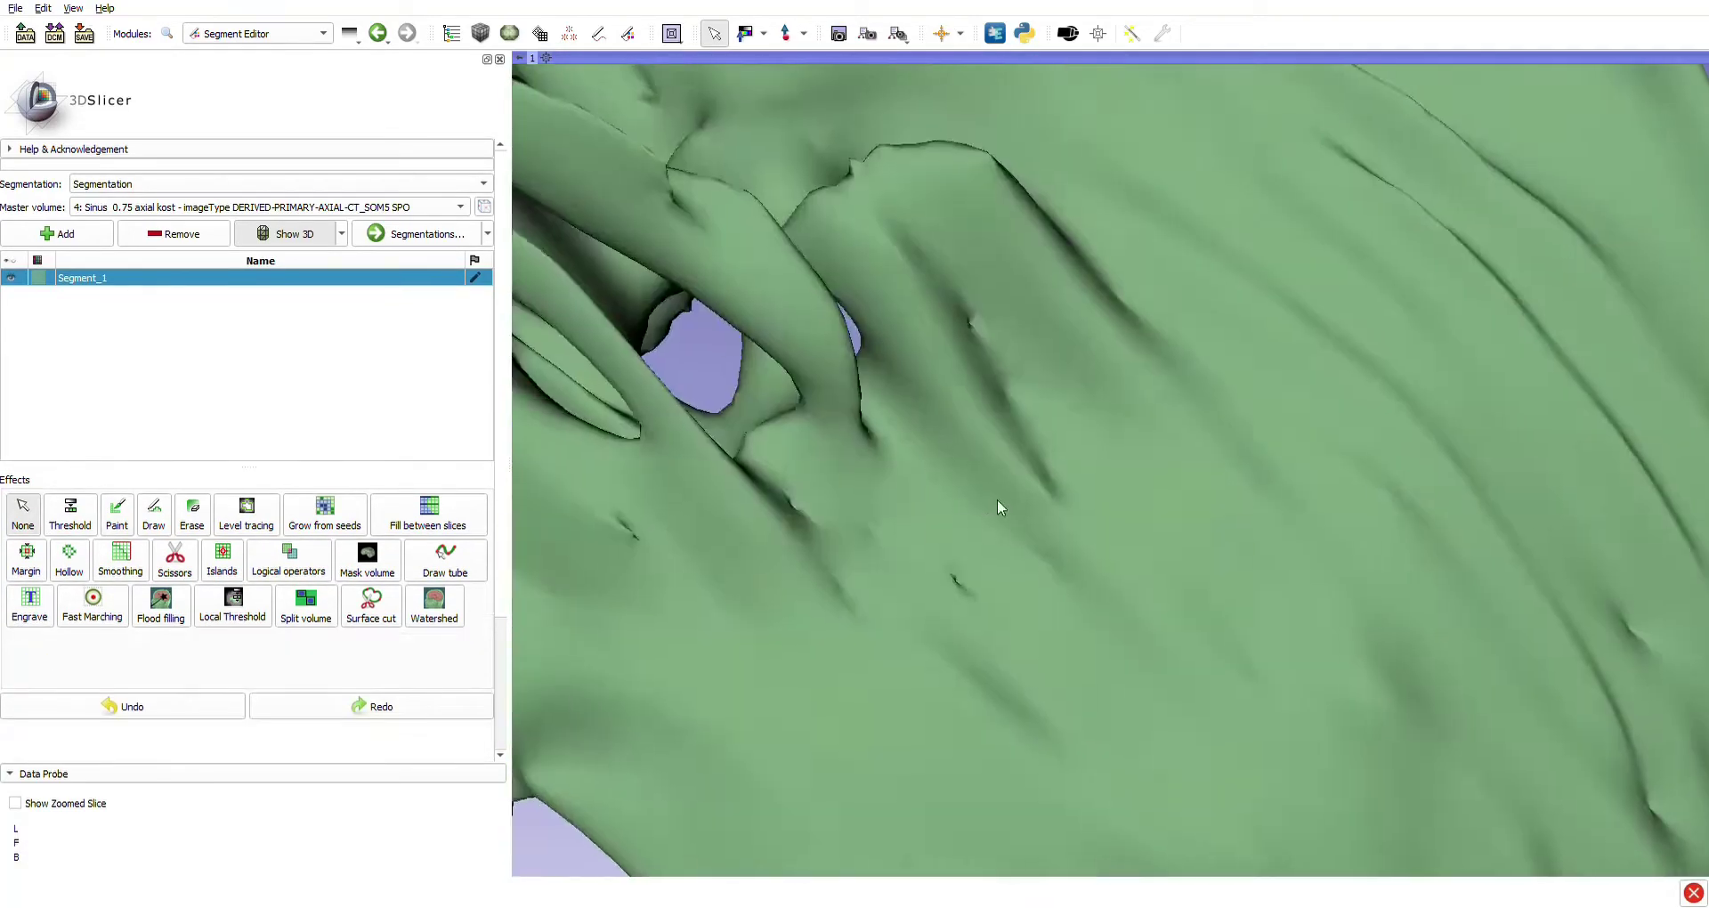
{"action": "mouse_move", "coordinate": [996, 499]}
{"action": "left_mouse_down"}
{"action": "mouse_move", "coordinate": [1038, 544]}
{"action": "mouse_move", "coordinate": [1072, 158]}
{"action": "mouse_move", "coordinate": [1179, 435]}
{"action": "left_mouse_up"}
{"action": "scroll", "coordinate": [1179, 435], "scroll_direction": "up", "scroll_amount": 10}
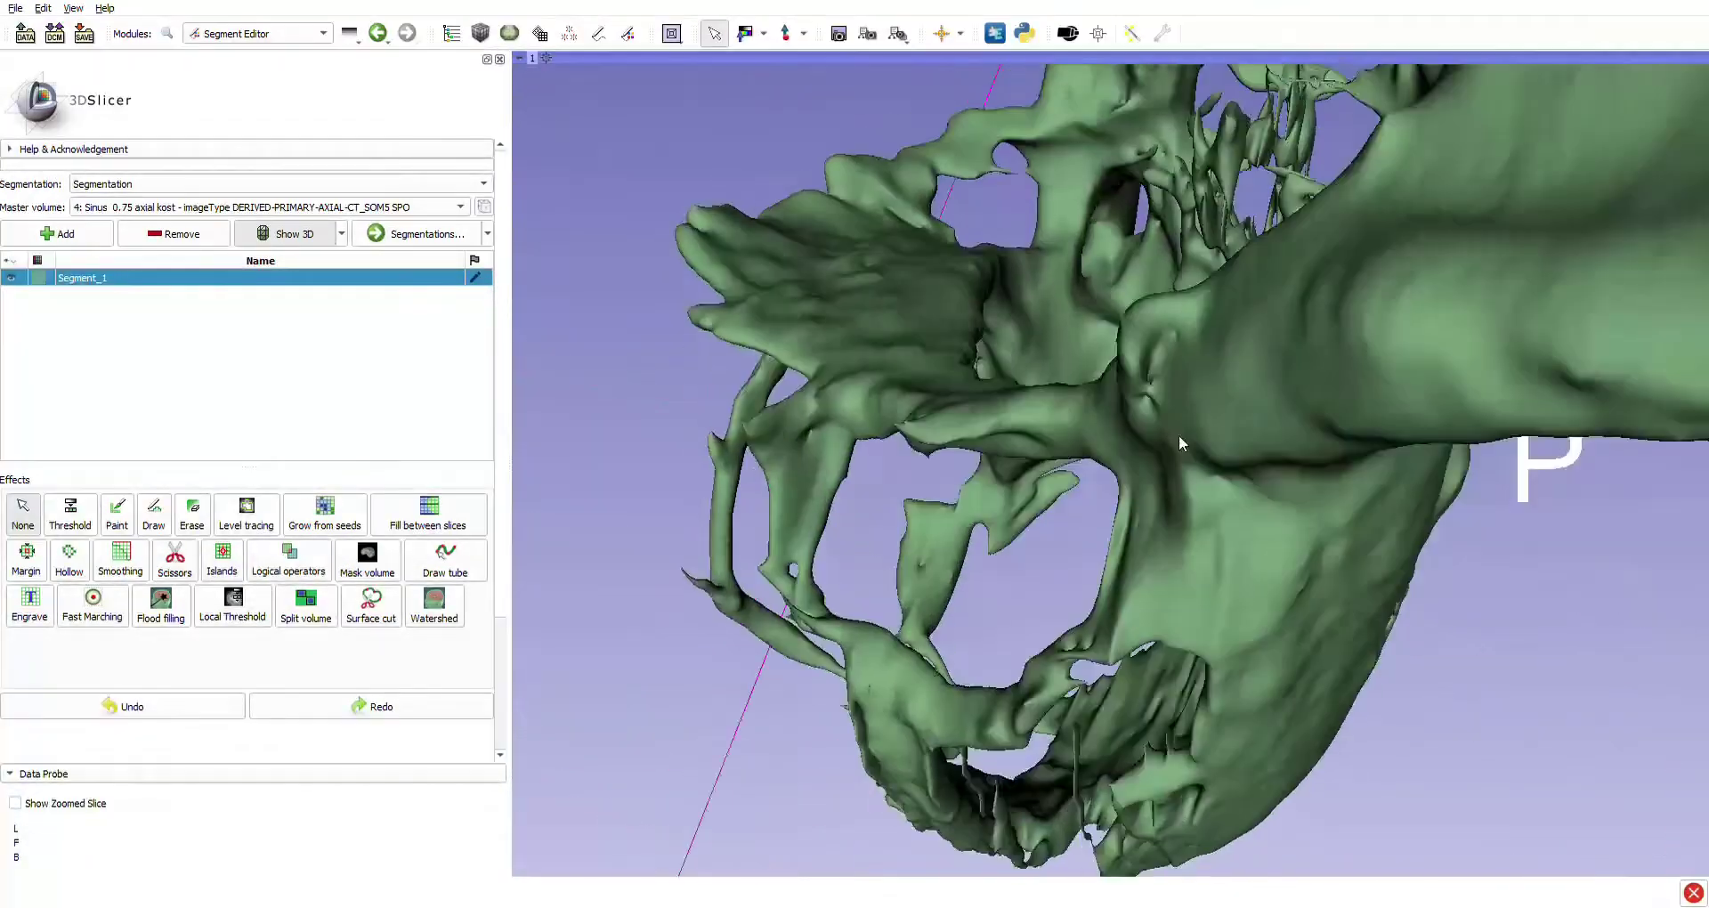
{"action": "key", "text": "2"}
{"action": "mouse_move", "coordinate": [1159, 329]}
{"action": "left_mouse_down"}
{"action": "mouse_move", "coordinate": [1148, 383]}
{"action": "mouse_move", "coordinate": [1253, 261]}
{"action": "mouse_move", "coordinate": [1429, 328]}
{"action": "left_mouse_up"}
{"action": "key", "text": "Escape"}
{"action": "key", "text": "2"}
{"action": "key", "text": "Escape"}
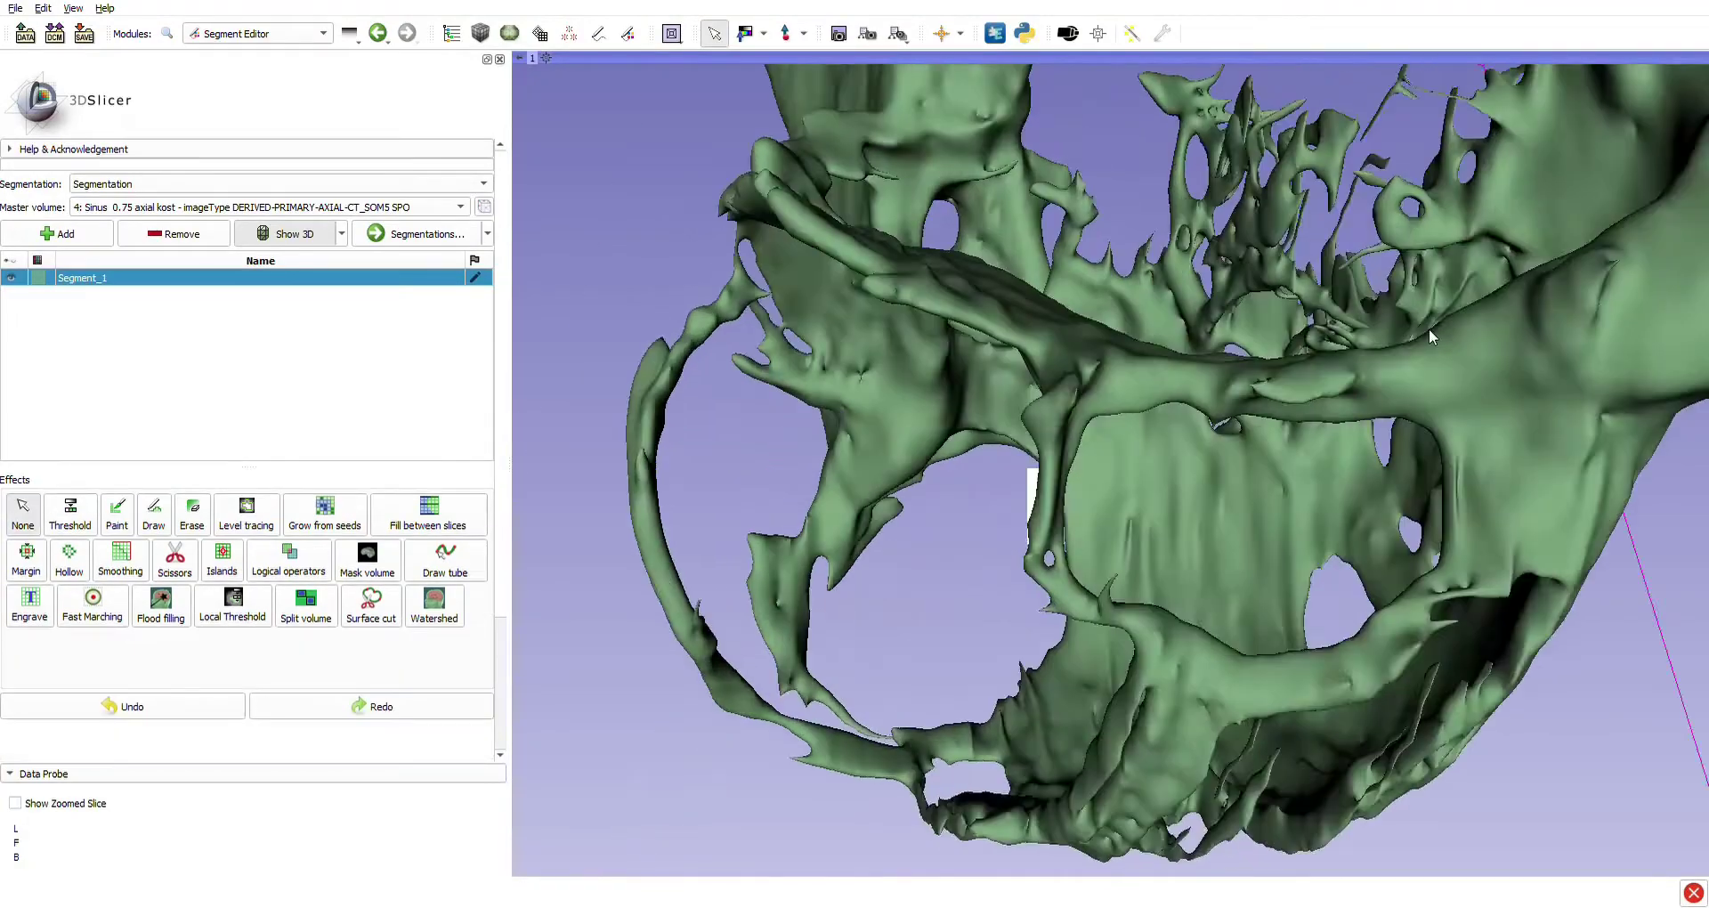
Review the whole segmented lower jaw in 3D from several sides, including beside the slice views.
{"action": "scroll", "coordinate": [1428, 328], "scroll_direction": "down", "scroll_amount": 10}
{"action": "left_click_drag", "start_coordinate": [1437, 552], "coordinate": [1360, 429]}
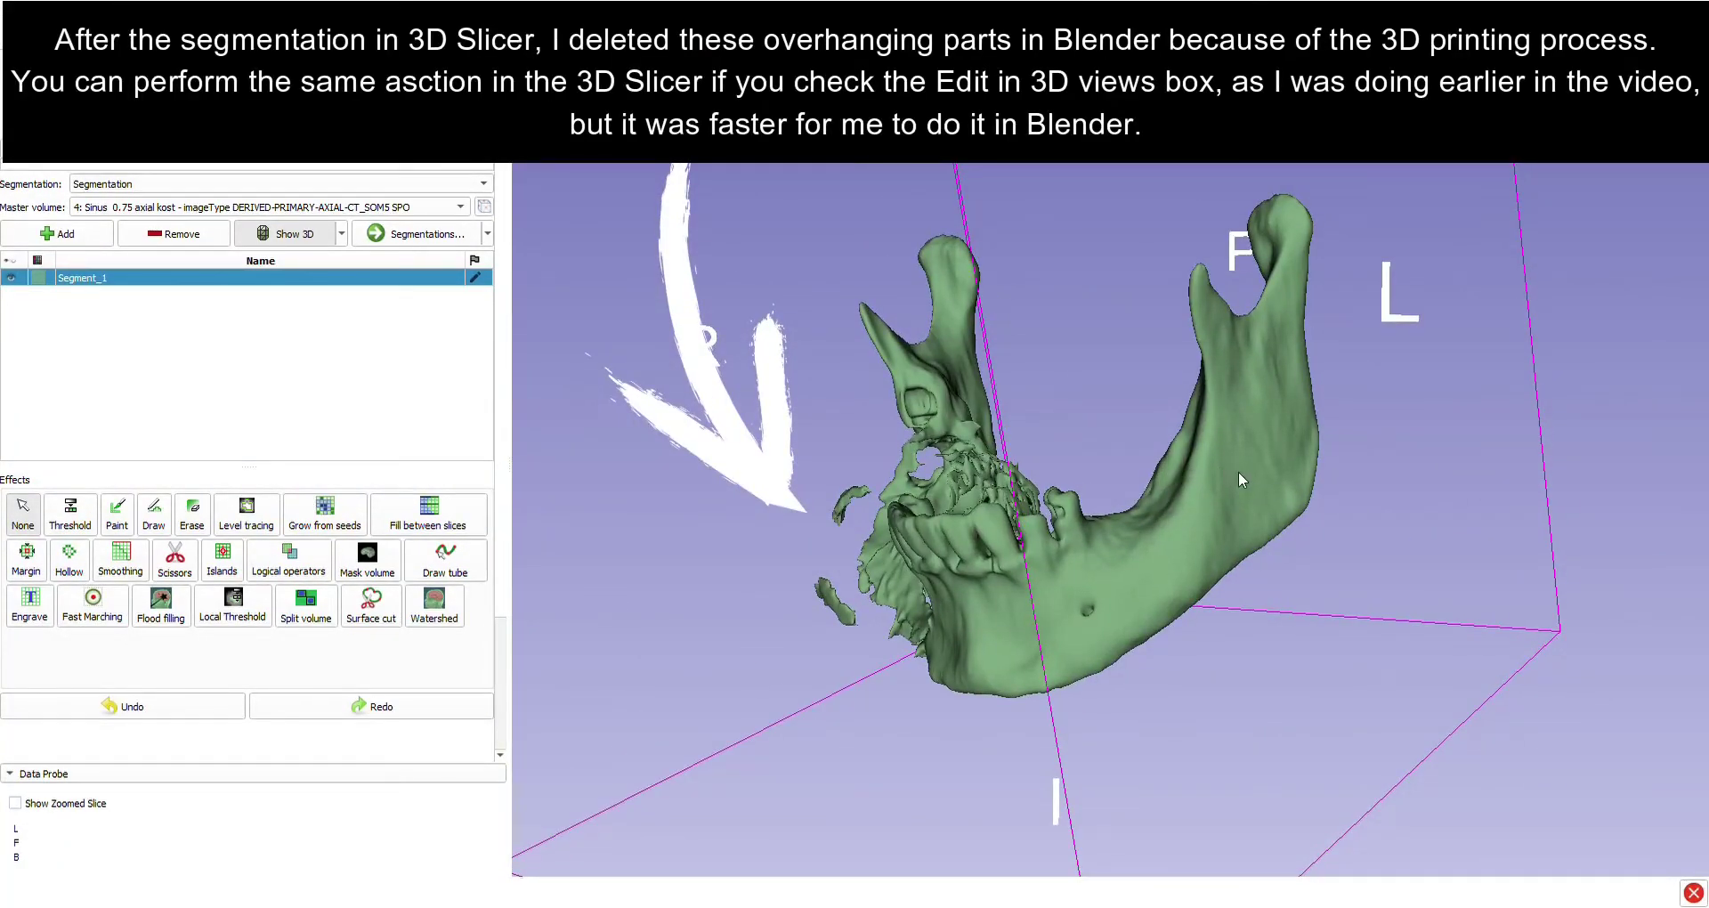
{"action": "left_click_drag", "start_coordinate": [1237, 472], "coordinate": [1264, 569]}
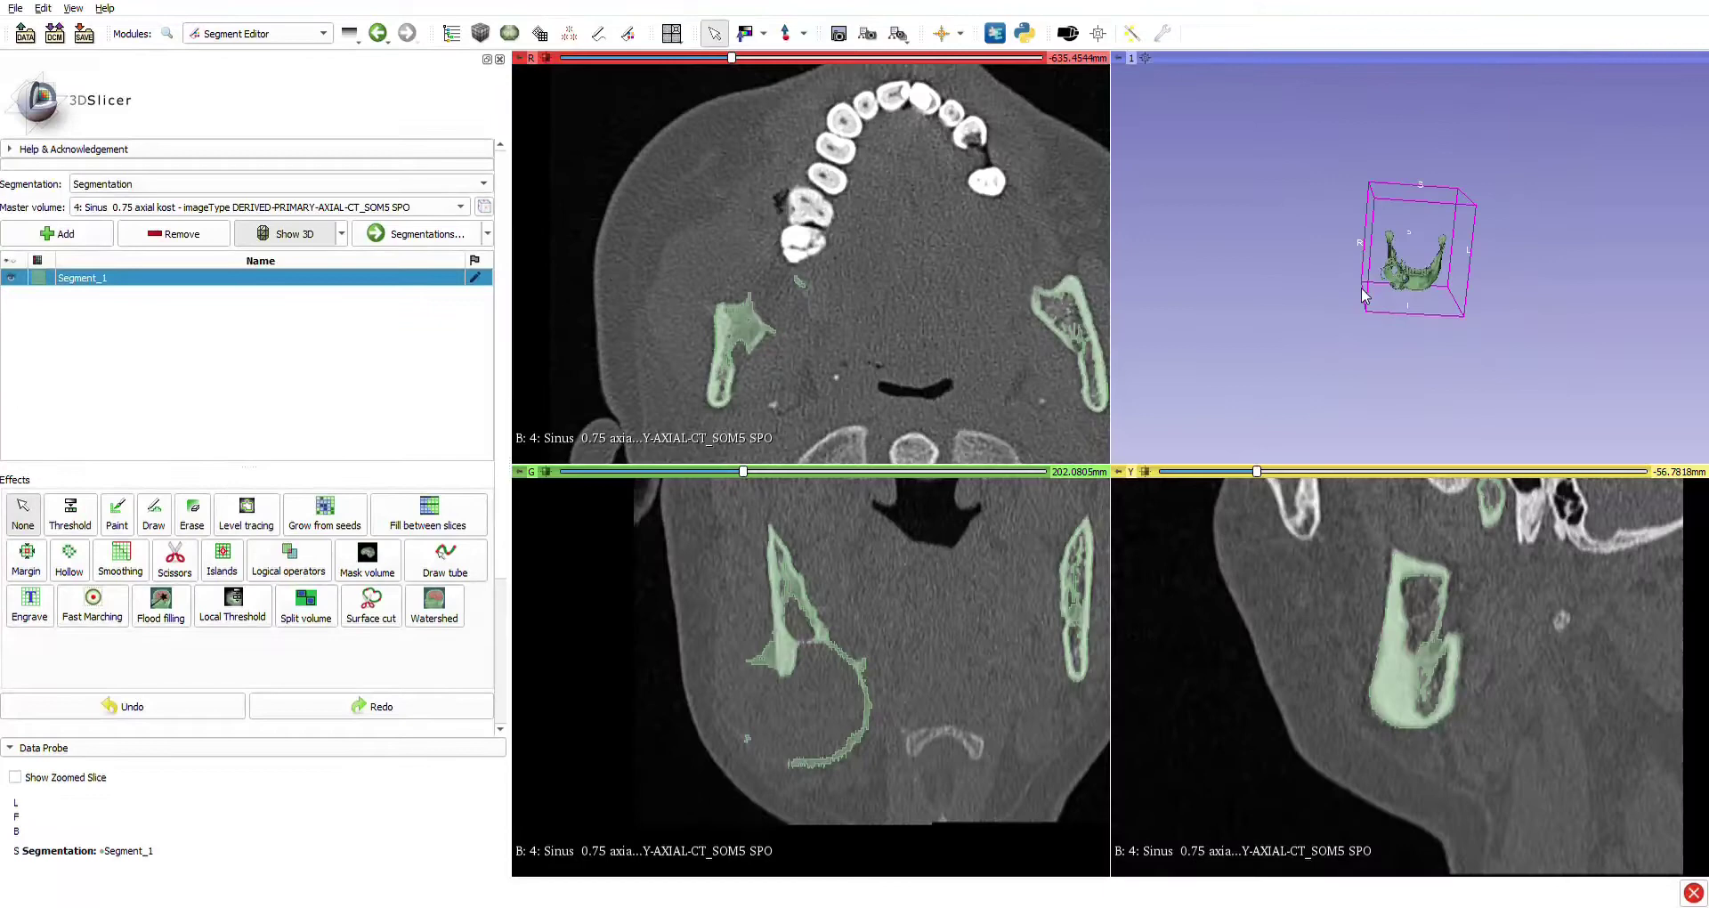
{"action": "left_click_drag", "start_coordinate": [1468, 339], "coordinate": [1432, 311]}
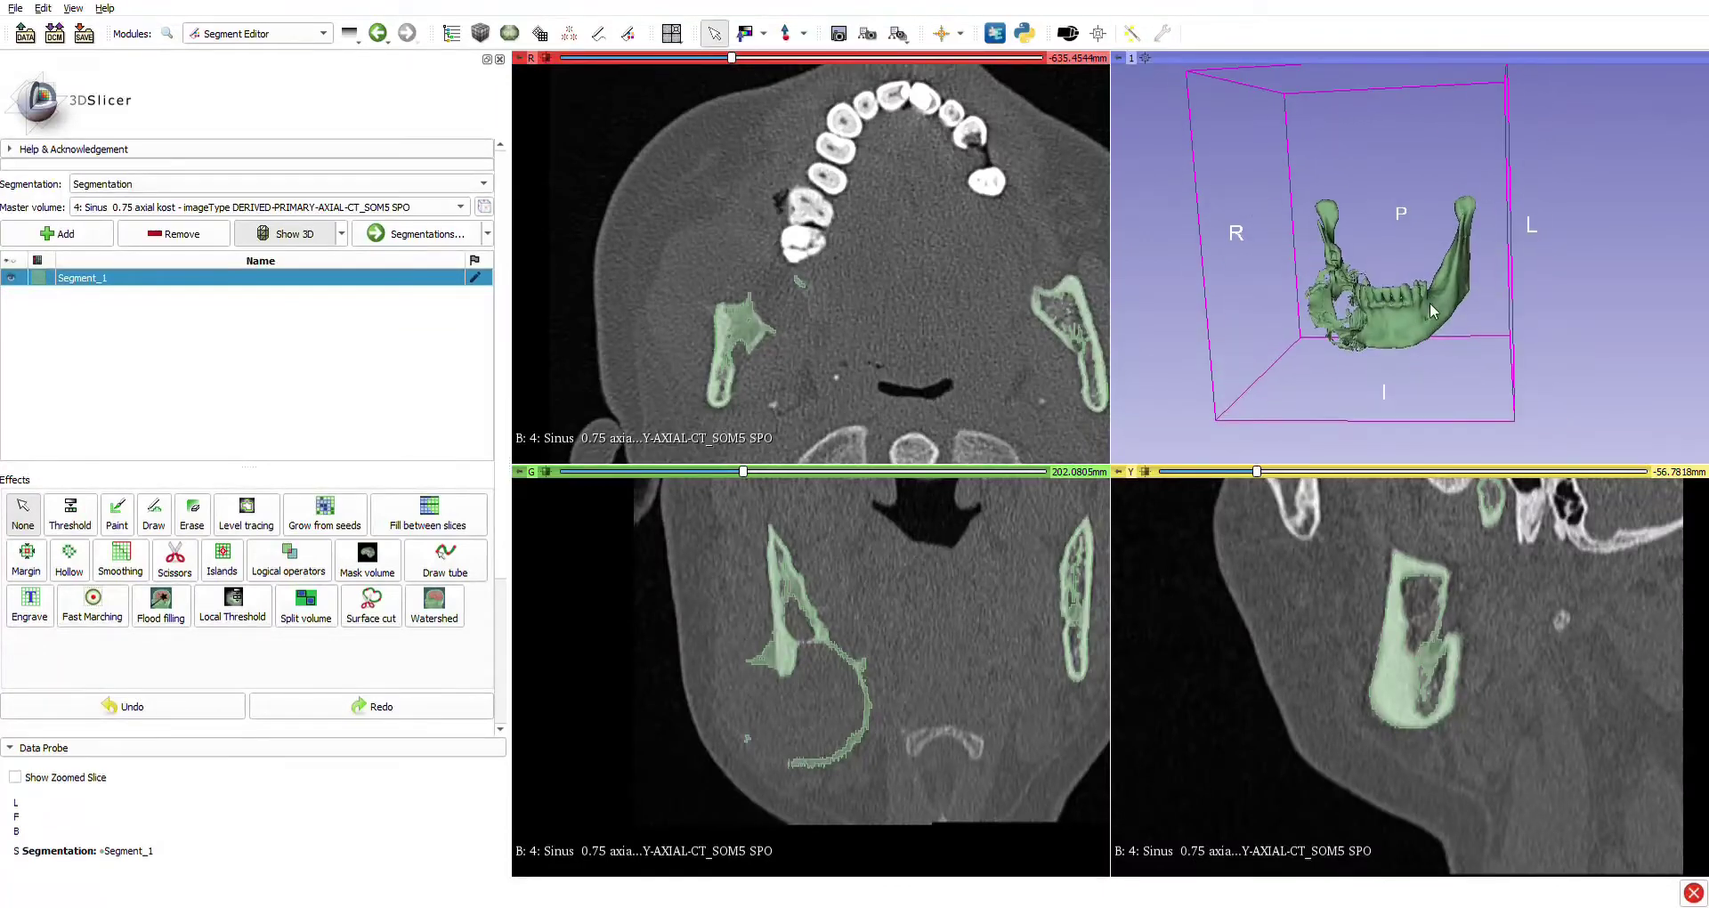
{"action": "scroll", "coordinate": [1432, 310], "scroll_direction": "up", "scroll_amount": 5}
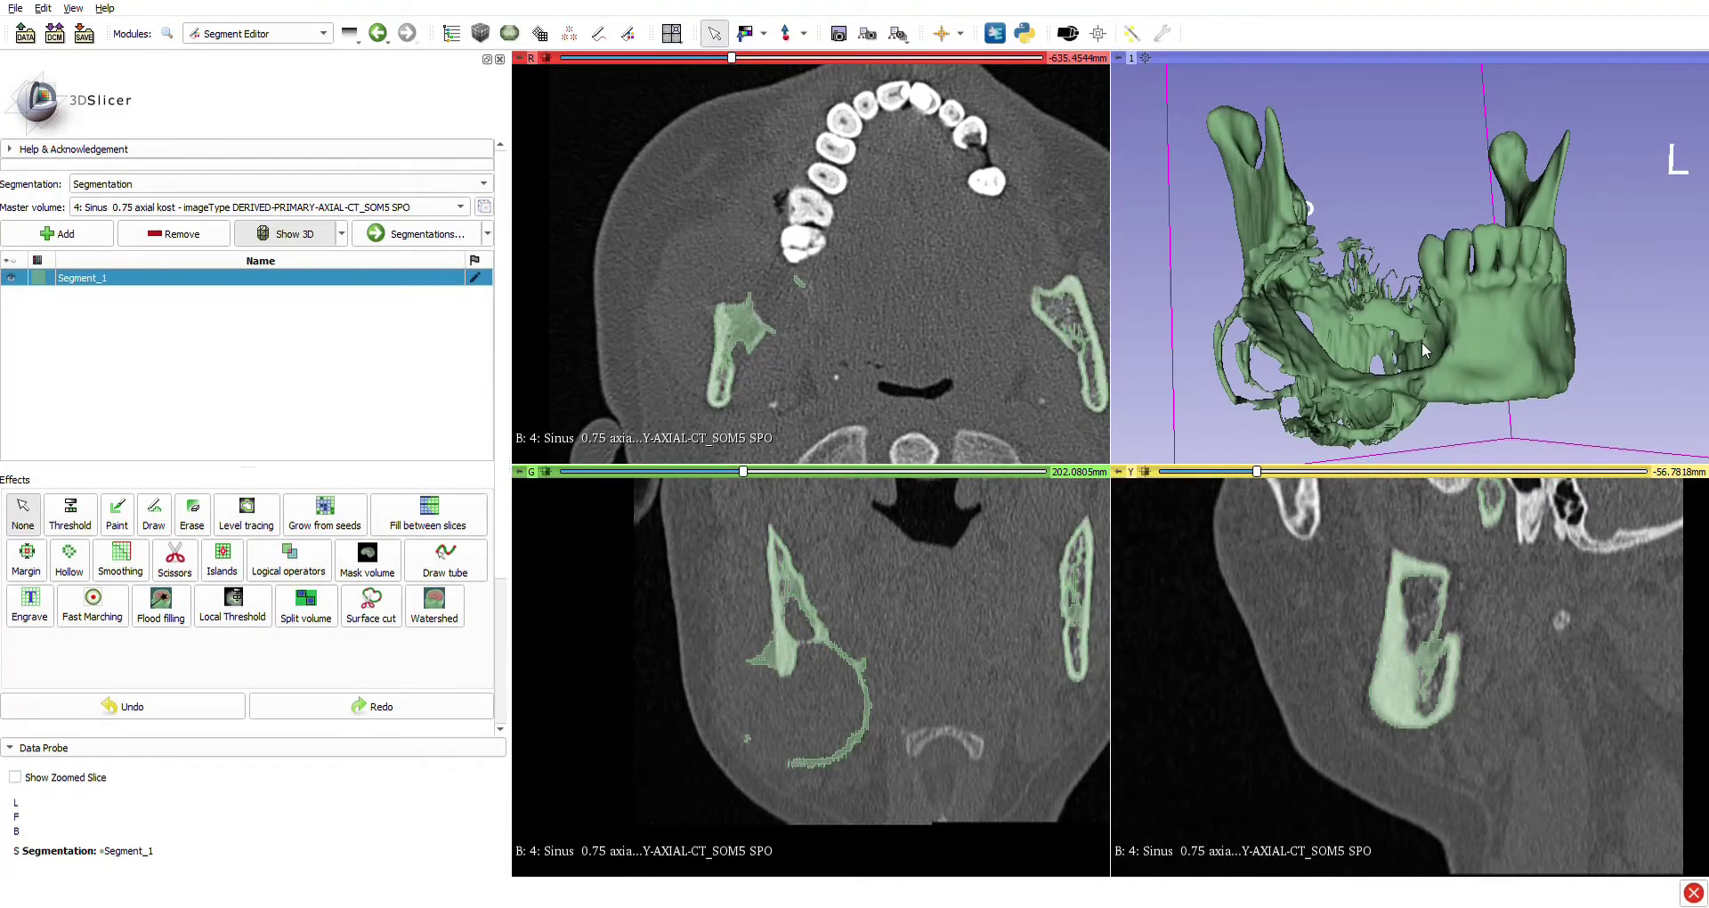
{"action": "scroll", "coordinate": [1422, 343], "scroll_direction": "down", "scroll_amount": 3}
{"action": "left_click_drag", "start_coordinate": [1424, 338], "coordinate": [1335, 306]}
{"action": "scroll", "coordinate": [1426, 293], "scroll_direction": "up", "scroll_amount": 2}
{"action": "mouse_move", "coordinate": [1451, 298]}
{"action": "left_mouse_down"}
{"action": "mouse_move", "coordinate": [1418, 309]}
{"action": "mouse_move", "coordinate": [1432, 314]}
{"action": "left_mouse_up"}
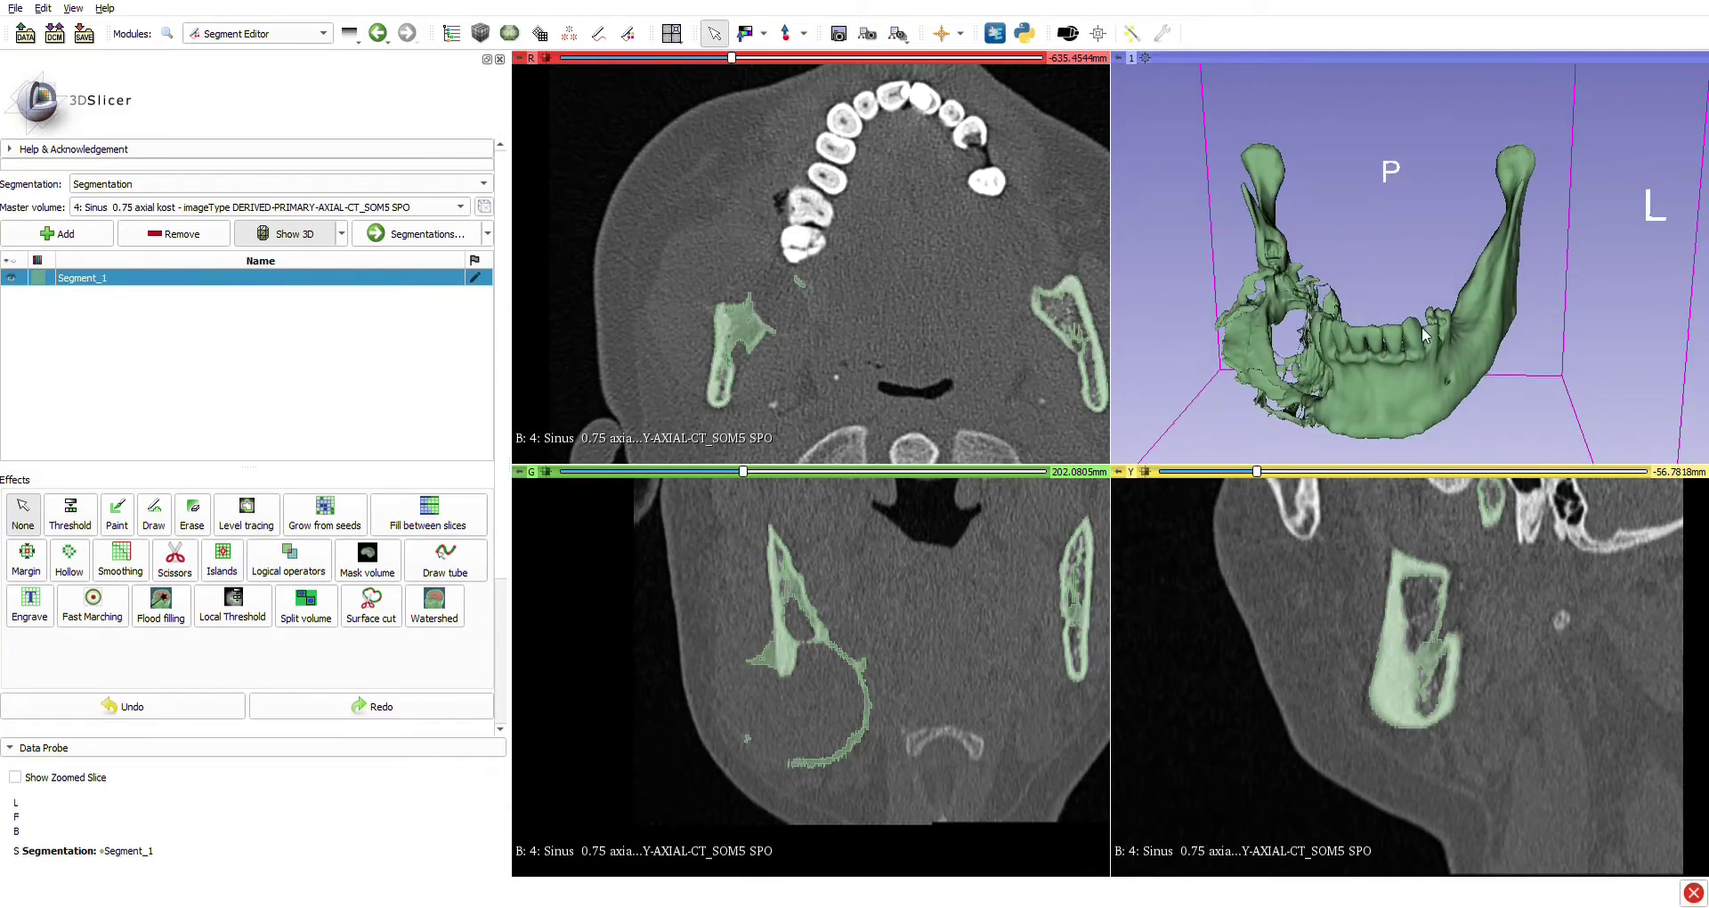
Inspect the front teeth, damaged bony shell and intact ramus of the segmented jaw from the front and both sides in 3D.
{"action": "scroll", "coordinate": [1423, 328], "scroll_direction": "up", "scroll_amount": 1}
{"action": "scroll", "coordinate": [1422, 328], "scroll_direction": "down", "scroll_amount": 1}
{"action": "middle_click_drag", "start_coordinate": [1389, 330], "coordinate": [1389, 286]}
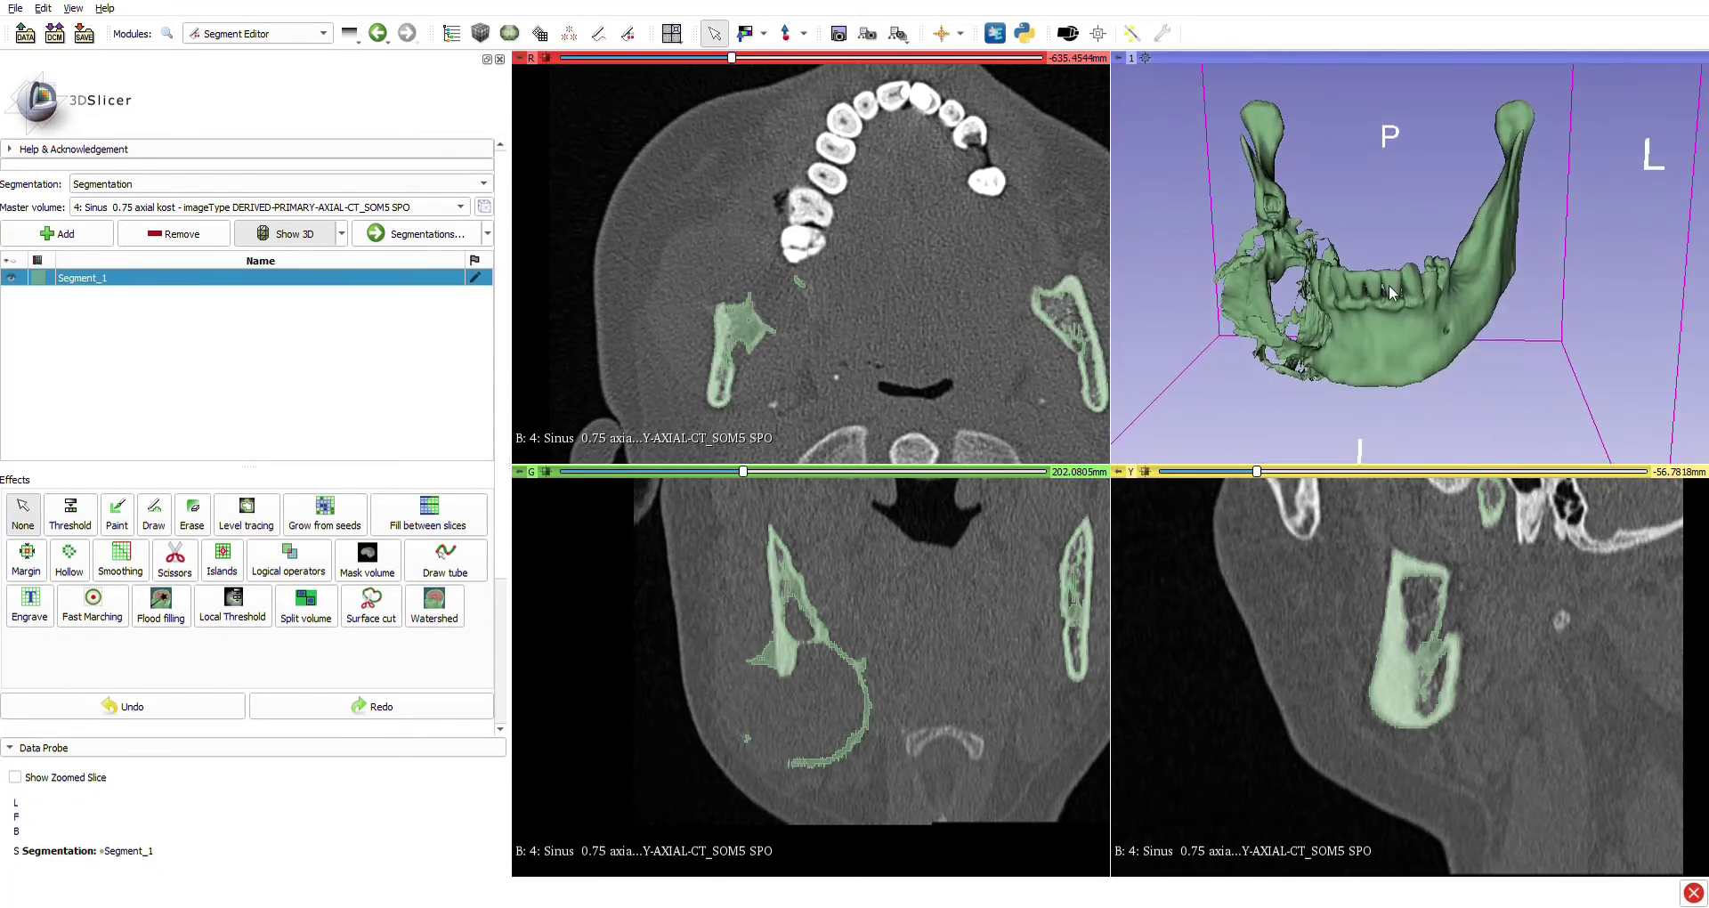
{"action": "left_click_drag", "start_coordinate": [1391, 292], "coordinate": [1451, 310]}
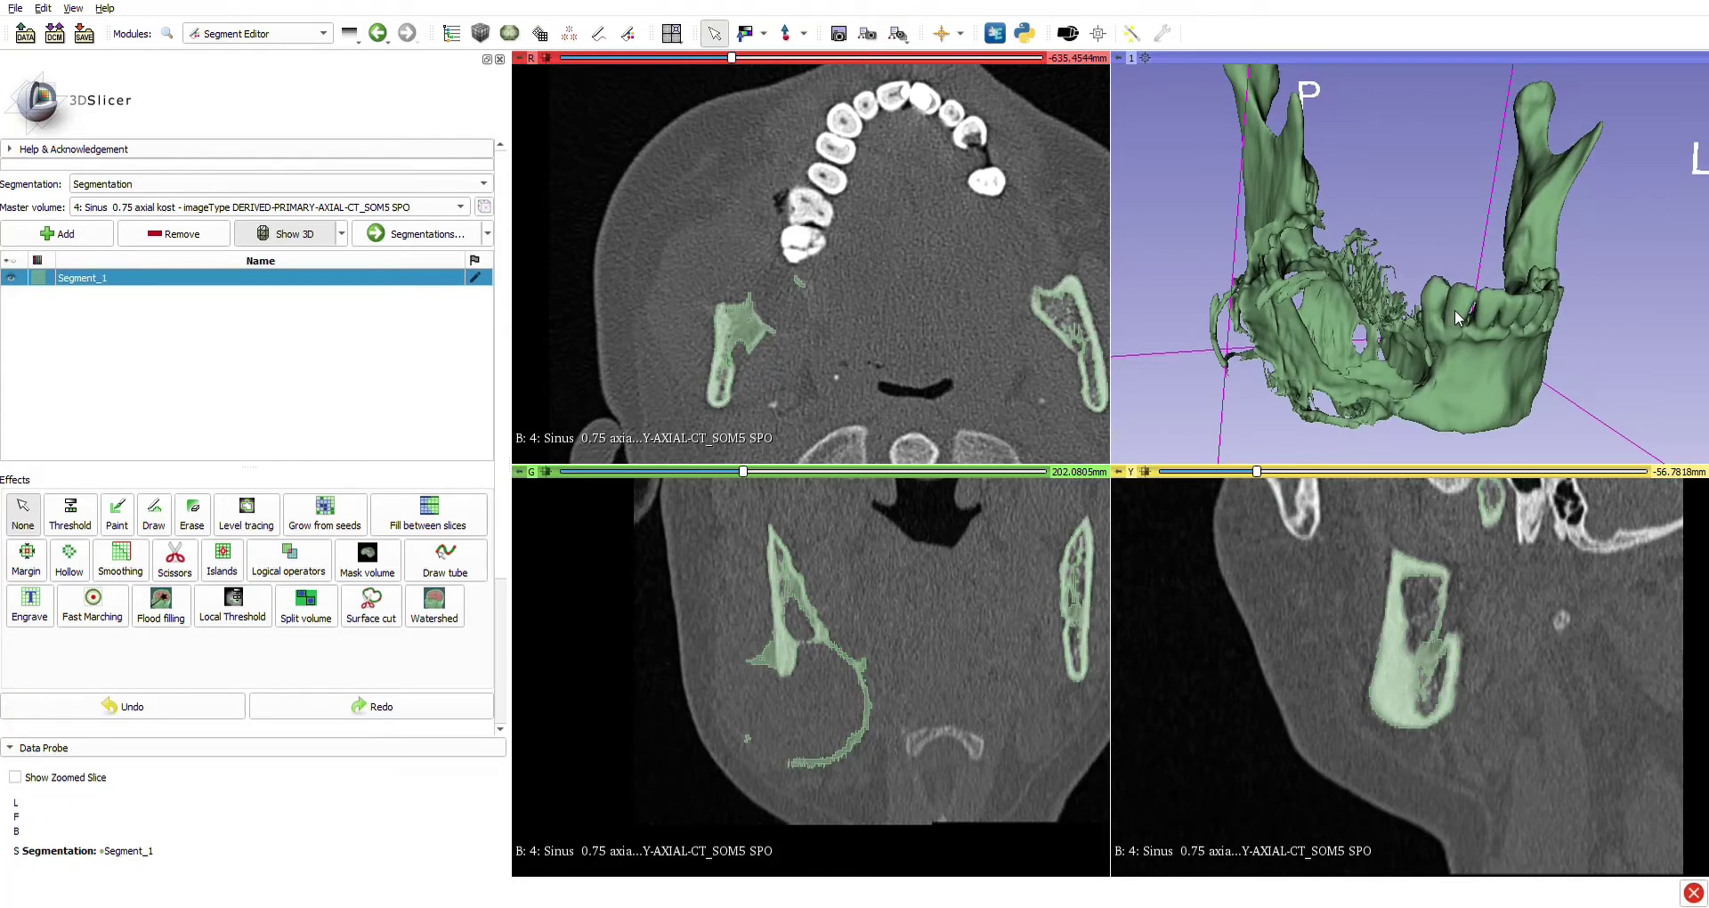
{"action": "left_click_drag", "start_coordinate": [1435, 281], "coordinate": [1382, 284]}
{"action": "scroll", "coordinate": [1431, 304], "scroll_direction": "down", "scroll_amount": 3}
{"action": "scroll", "coordinate": [1373, 310], "scroll_direction": "up", "scroll_amount": 2}
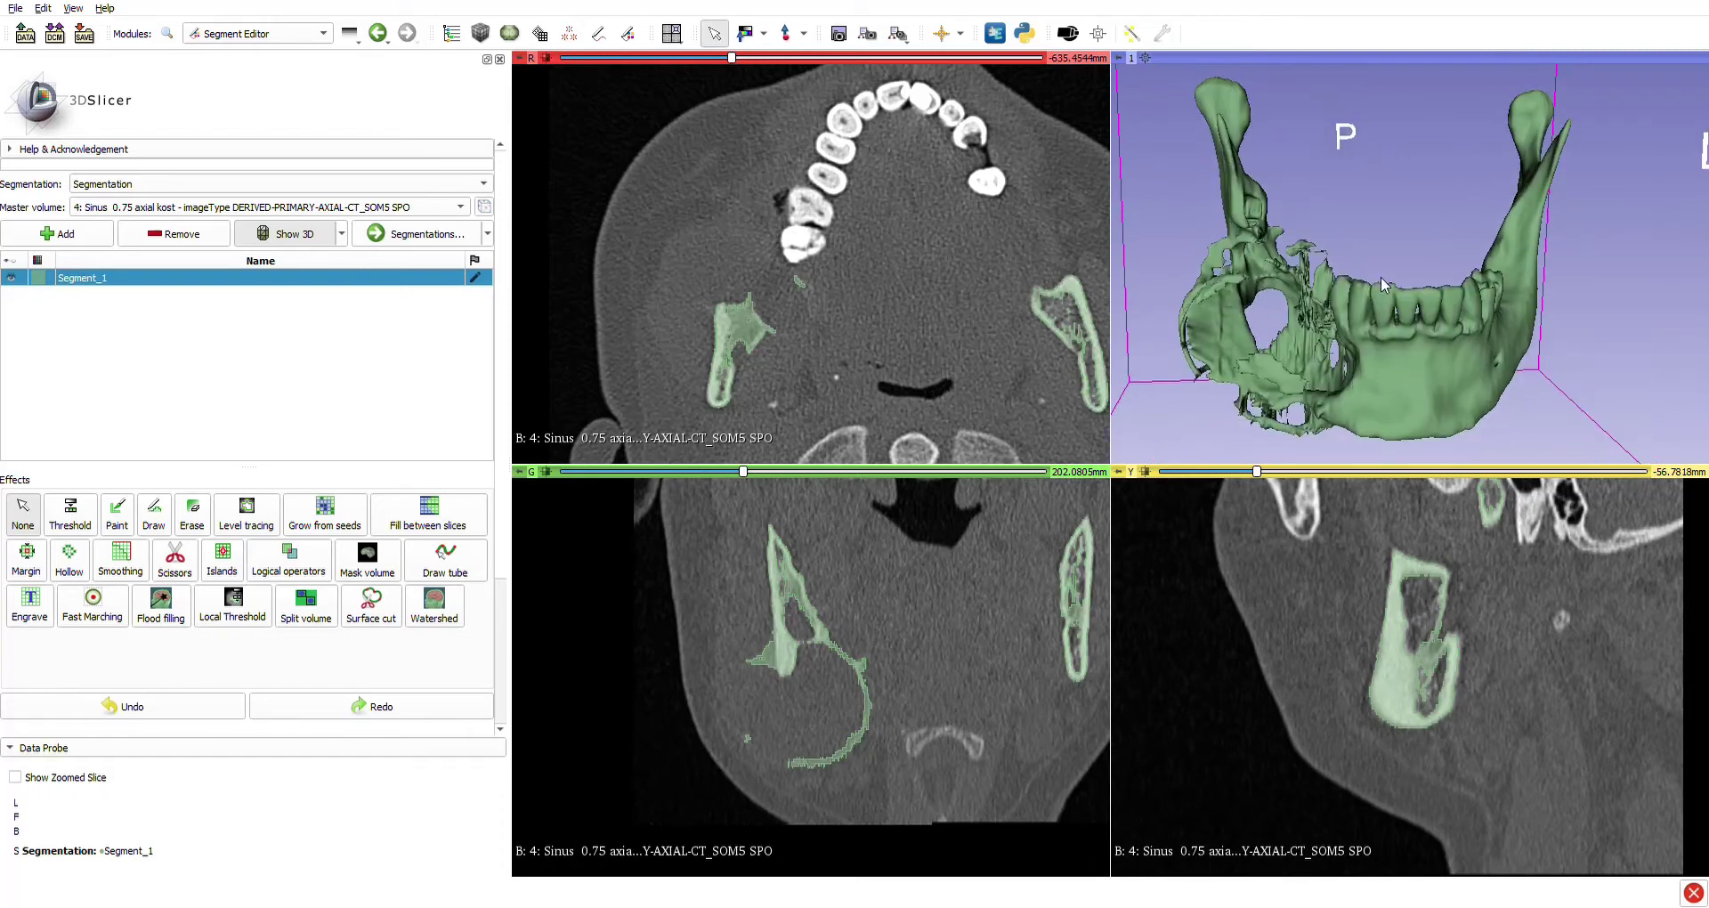
{"action": "left_click_drag", "start_coordinate": [1464, 318], "coordinate": [1374, 290]}
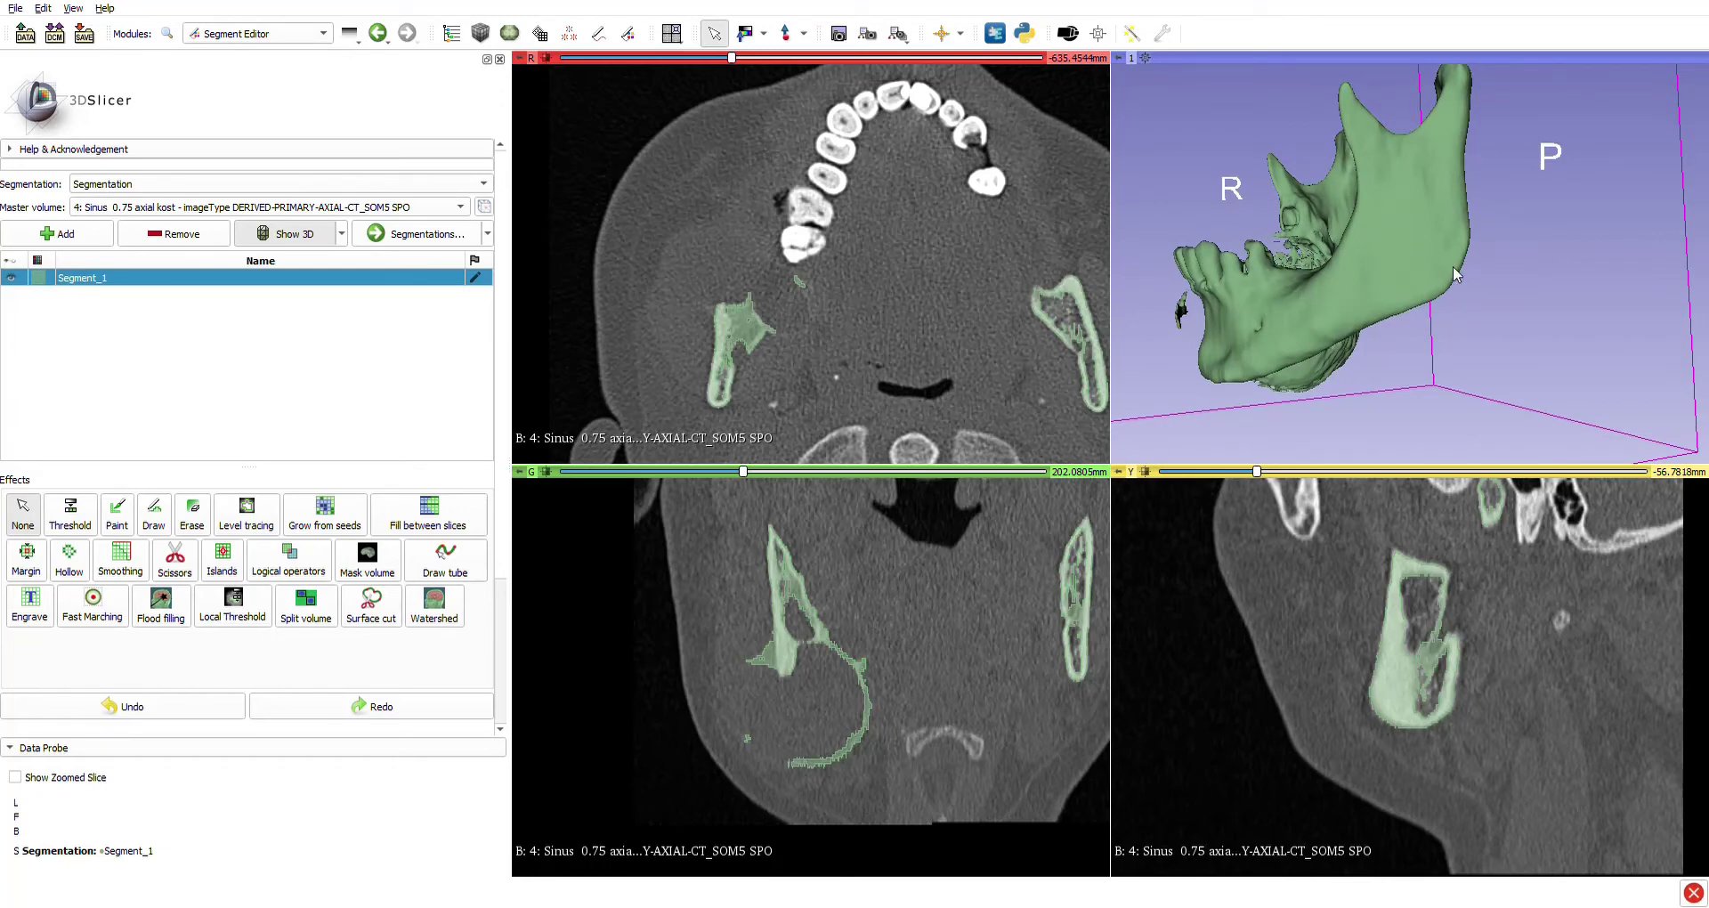
{"action": "left_click_drag", "start_coordinate": [1365, 264], "coordinate": [1417, 314]}
{"action": "scroll", "coordinate": [1410, 306], "scroll_direction": "down", "scroll_amount": 3}
{"action": "scroll", "coordinate": [1458, 324], "scroll_direction": "up", "scroll_amount": 2}
Look inside the jaw bone in 3D to examine the inner surfaces of the segmentation at very close range.
{"action": "middle_click_drag", "start_coordinate": [1495, 326], "coordinate": [1348, 292]}
{"action": "scroll", "coordinate": [1348, 292], "scroll_direction": "up", "scroll_amount": 3}
{"action": "left_click_drag", "start_coordinate": [1349, 292], "coordinate": [1484, 297]}
{"action": "scroll", "coordinate": [1485, 296], "scroll_direction": "up", "scroll_amount": 4}
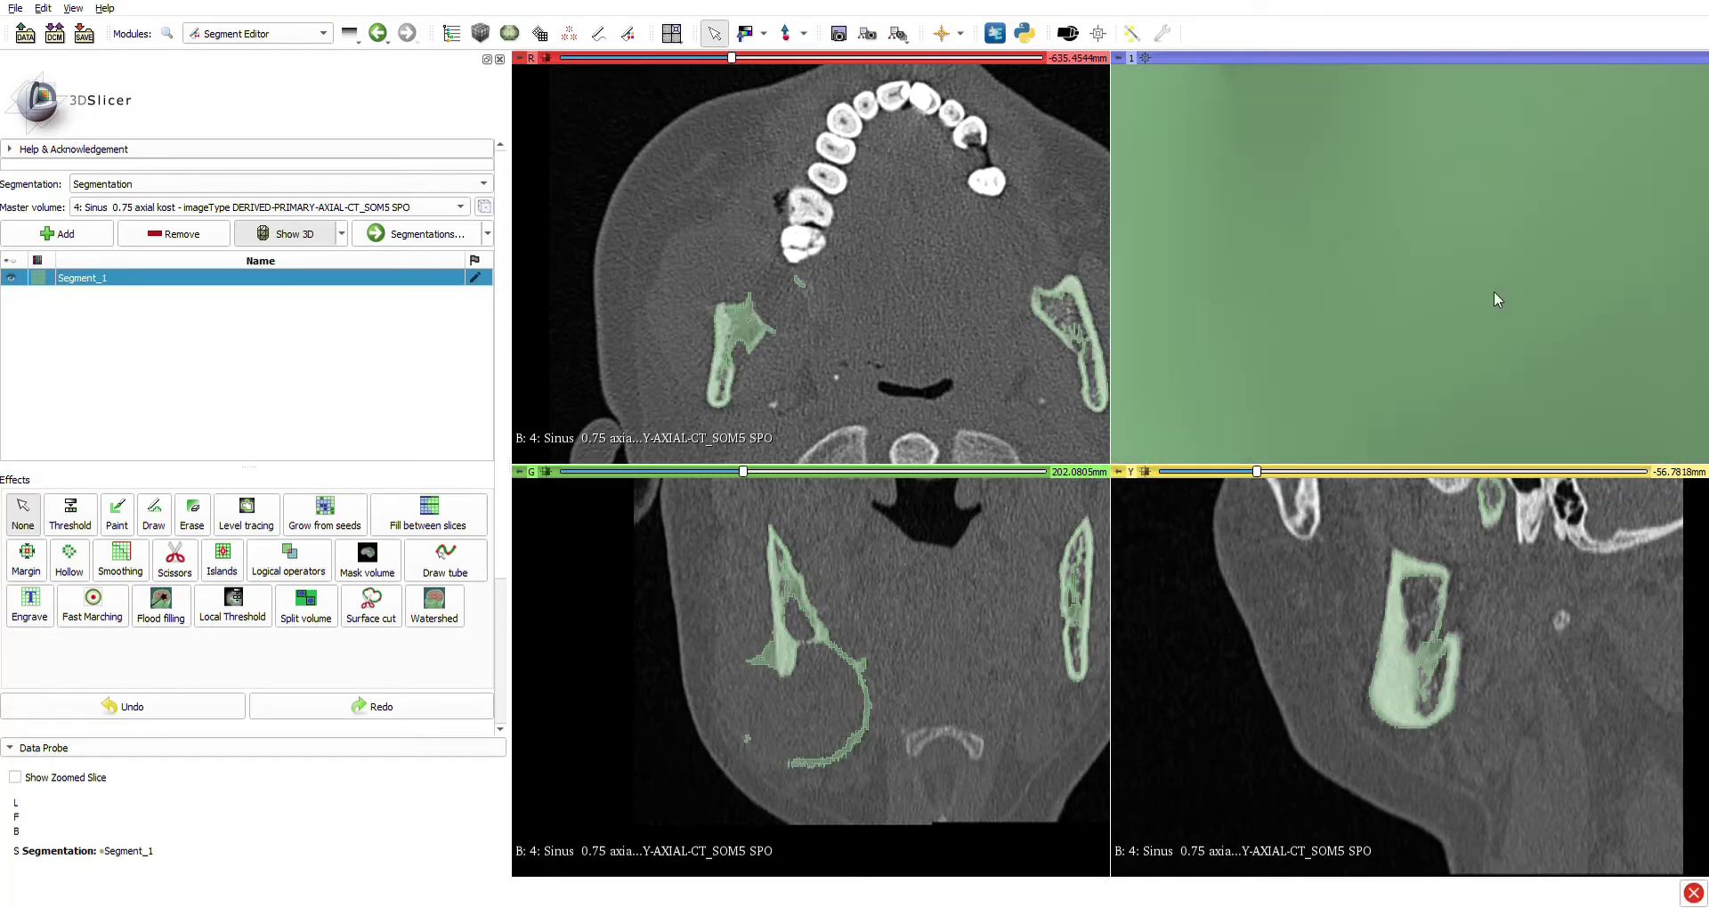
{"action": "scroll", "coordinate": [1479, 295], "scroll_direction": "down", "scroll_amount": 2}
{"action": "scroll", "coordinate": [1499, 297], "scroll_direction": "up", "scroll_amount": 5}
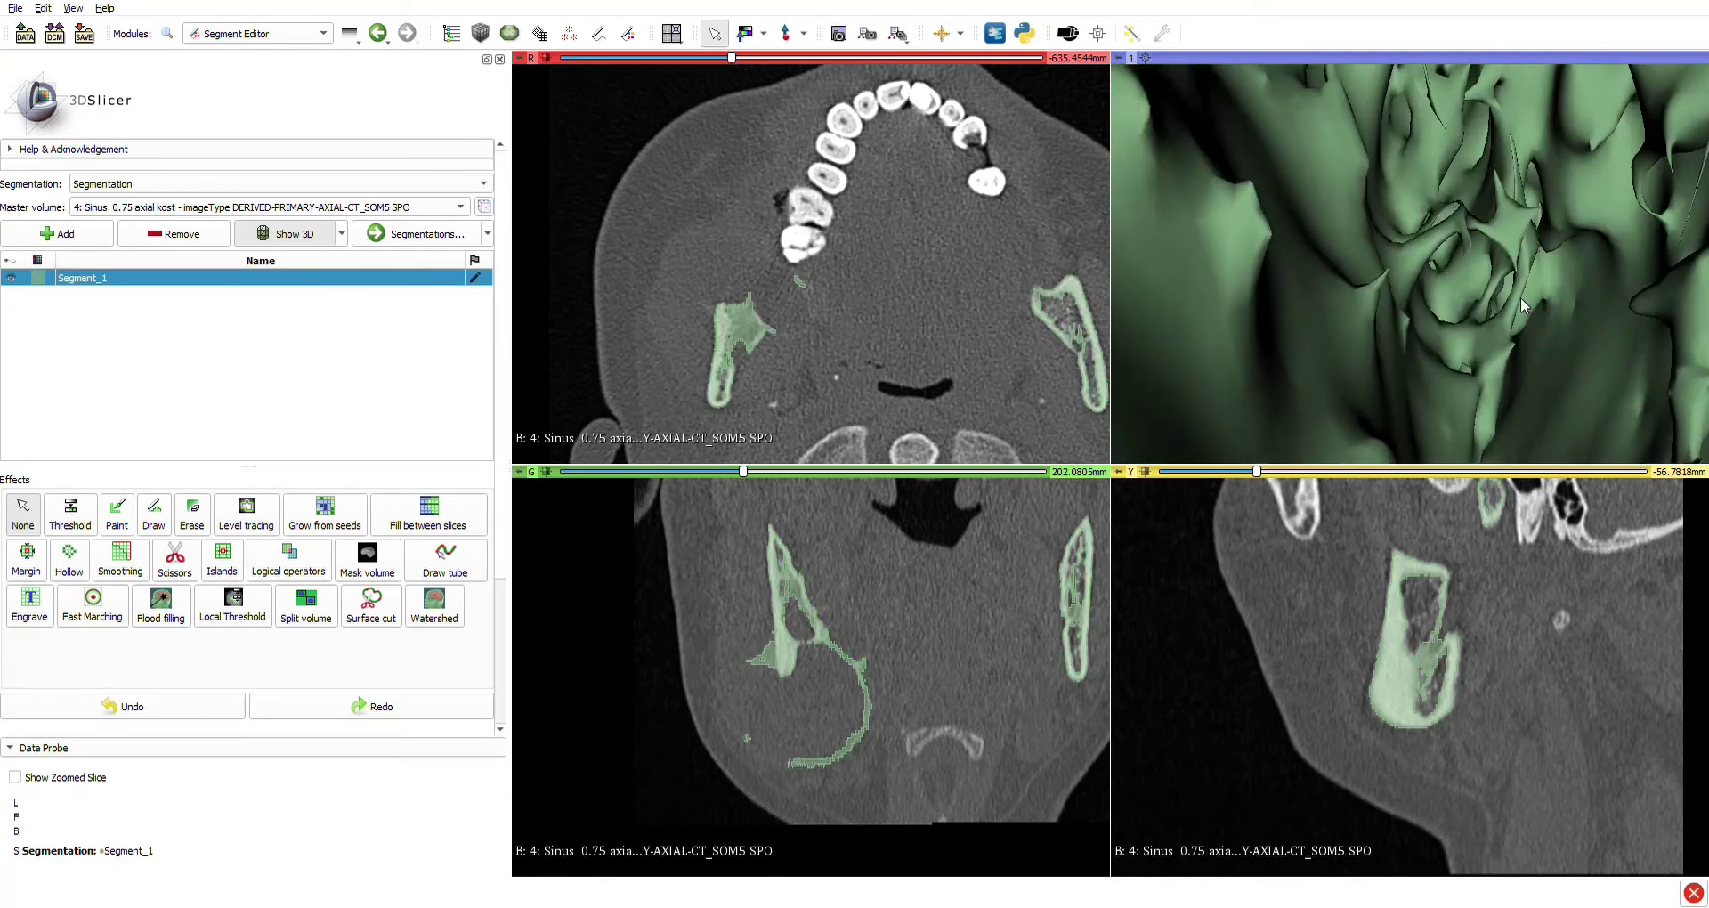
{"action": "left_click_drag", "start_coordinate": [1514, 258], "coordinate": [1402, 246]}
{"action": "scroll", "coordinate": [1401, 238], "scroll_direction": "up", "scroll_amount": 3}
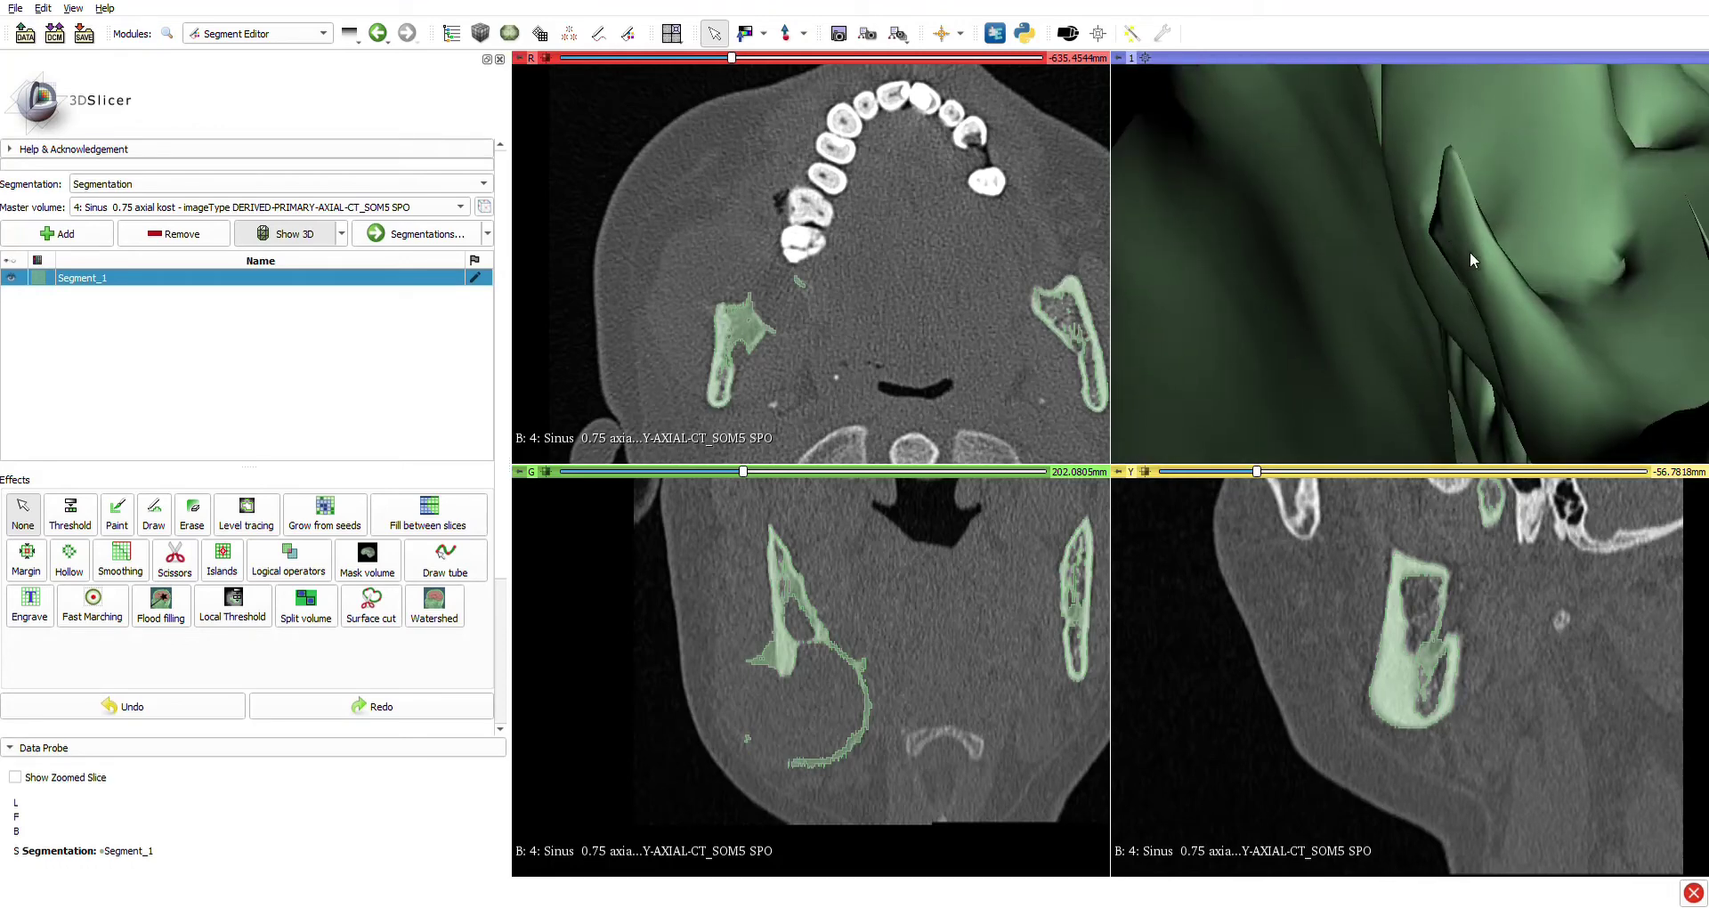
{"action": "scroll", "coordinate": [1472, 251], "scroll_direction": "down", "scroll_amount": 3}
{"action": "scroll", "coordinate": [1477, 264], "scroll_direction": "down", "scroll_amount": 3}
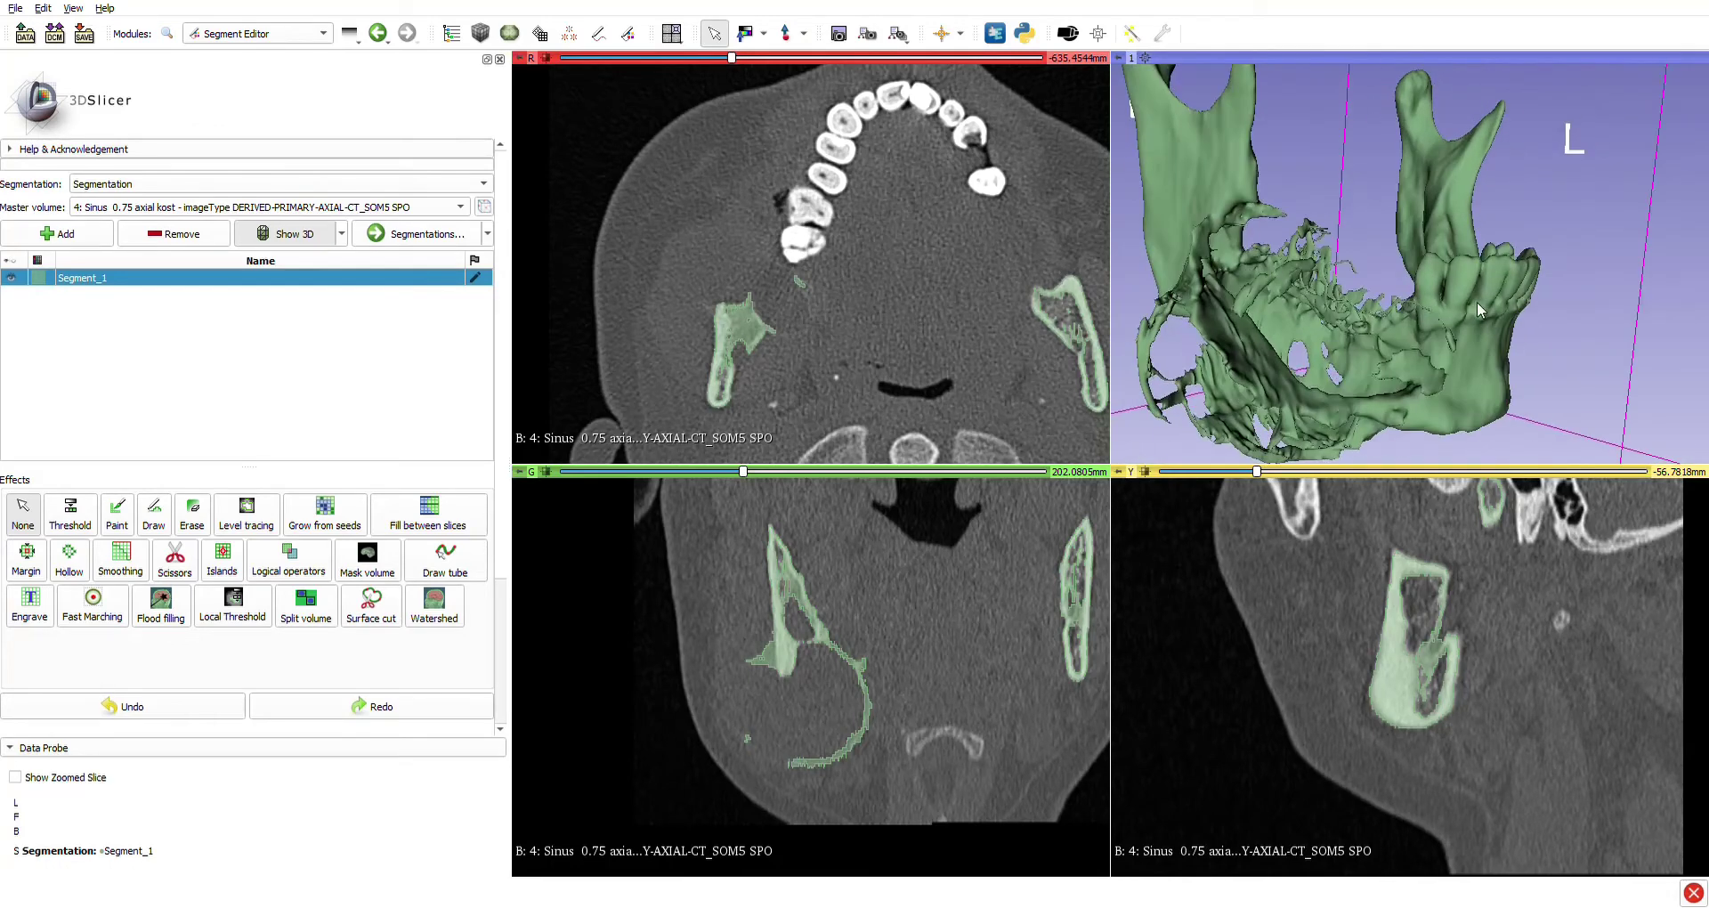
Examine the thin bone strands beside the teeth and the open cavity of the bony shell up close in 3D.
{"action": "scroll", "coordinate": [1477, 302], "scroll_direction": "up", "scroll_amount": 5}
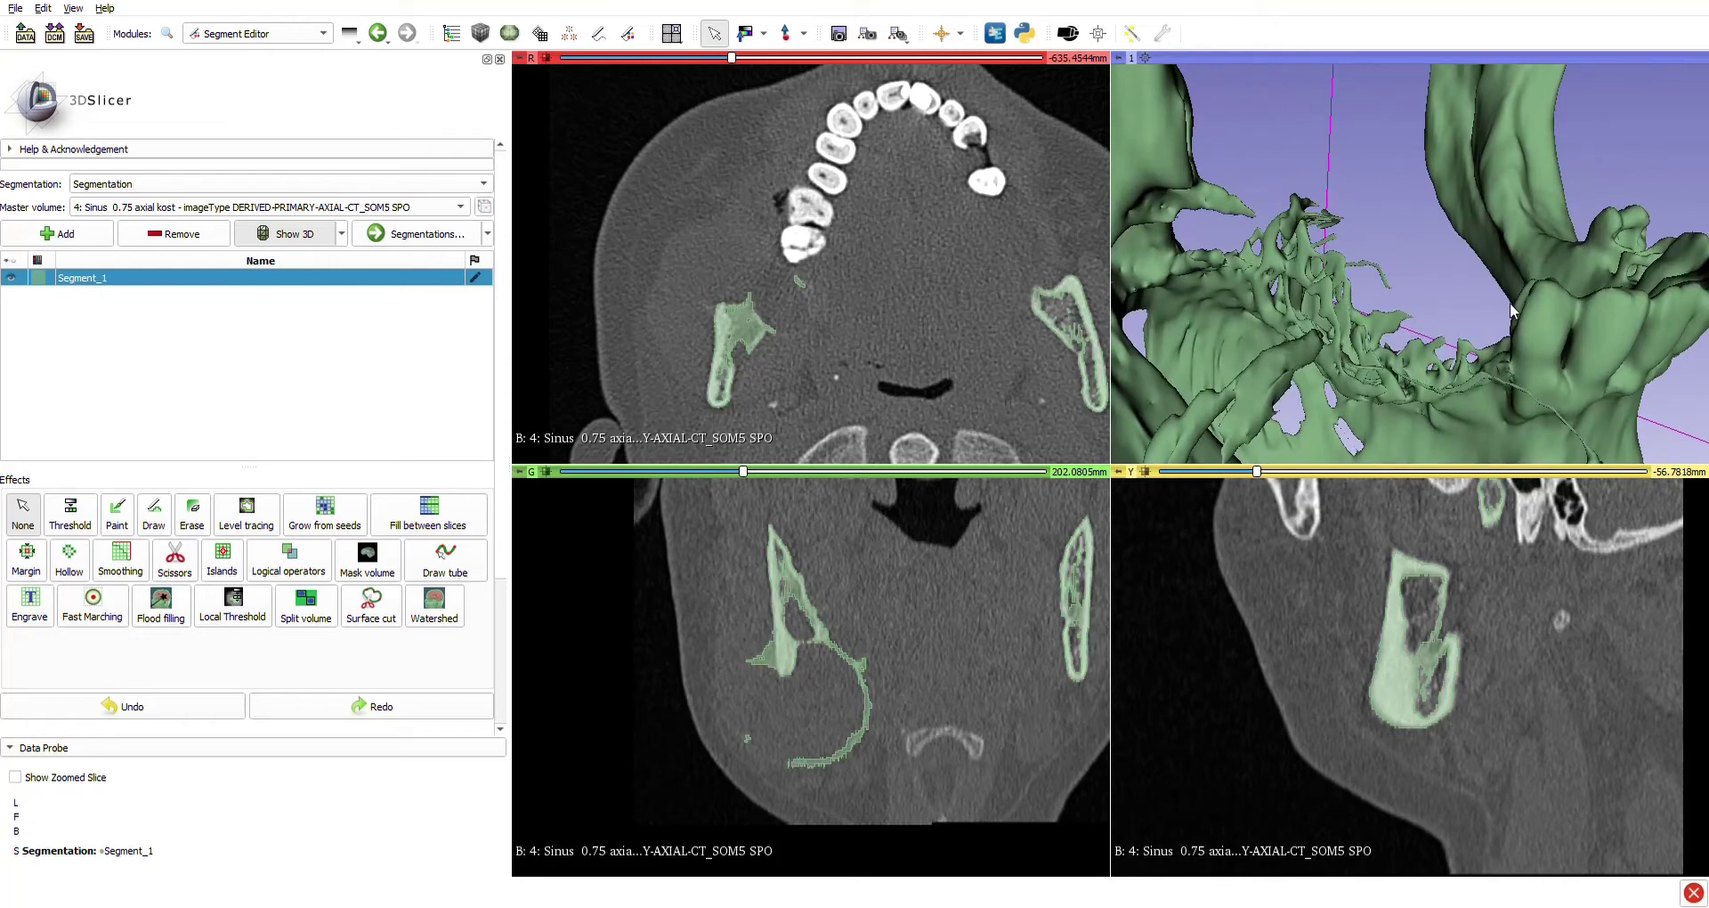
{"action": "left_click_drag", "start_coordinate": [1511, 310], "coordinate": [1500, 216]}
{"action": "left_click_drag", "start_coordinate": [1600, 284], "coordinate": [1461, 297]}
{"action": "left_click_drag", "start_coordinate": [1585, 421], "coordinate": [1449, 321]}
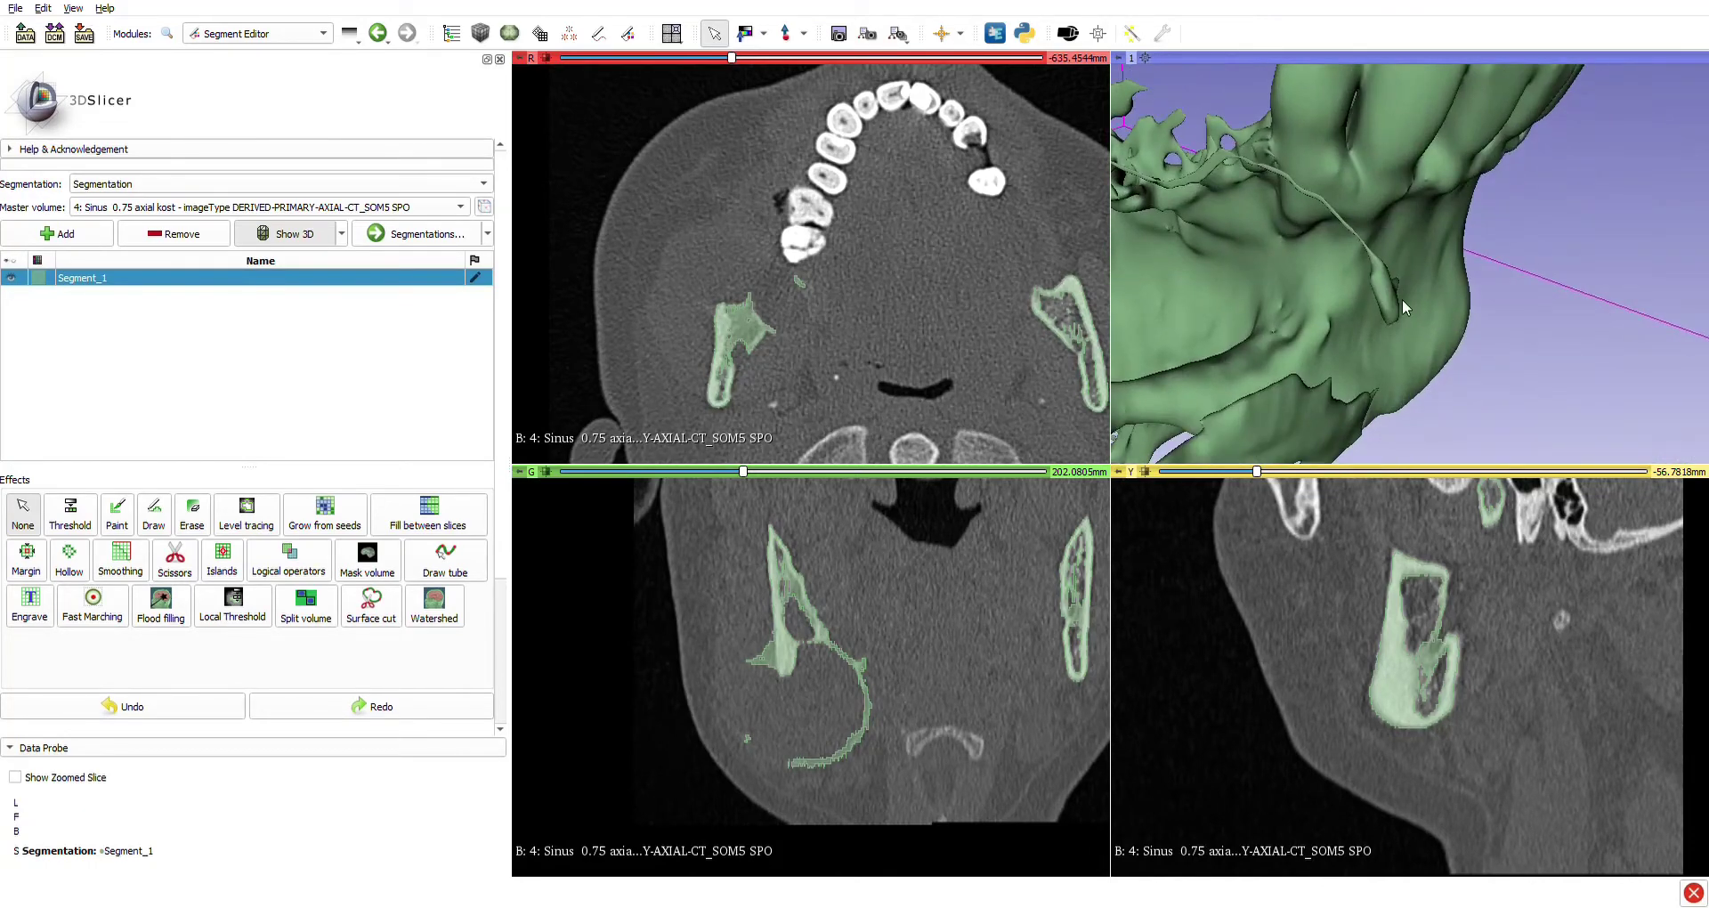
{"action": "middle_click_drag", "start_coordinate": [1203, 174], "coordinate": [1355, 240]}
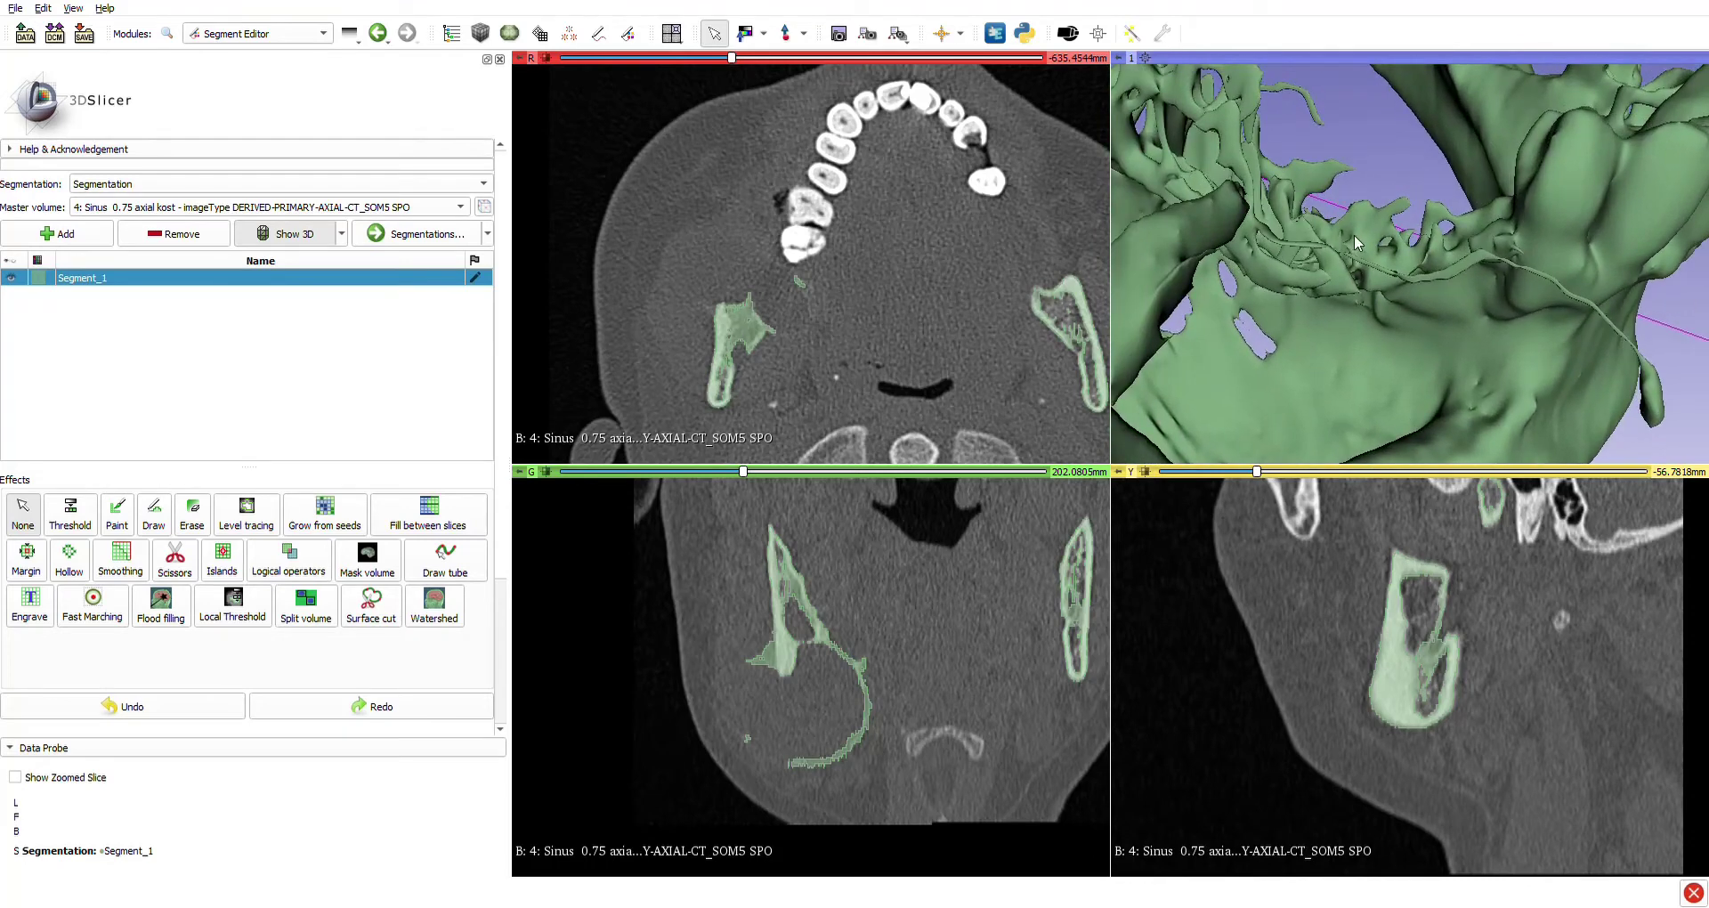
{"action": "scroll", "coordinate": [1519, 267], "scroll_direction": "up", "scroll_amount": 5}
{"action": "scroll", "coordinate": [1520, 267], "scroll_direction": "down", "scroll_amount": 6}
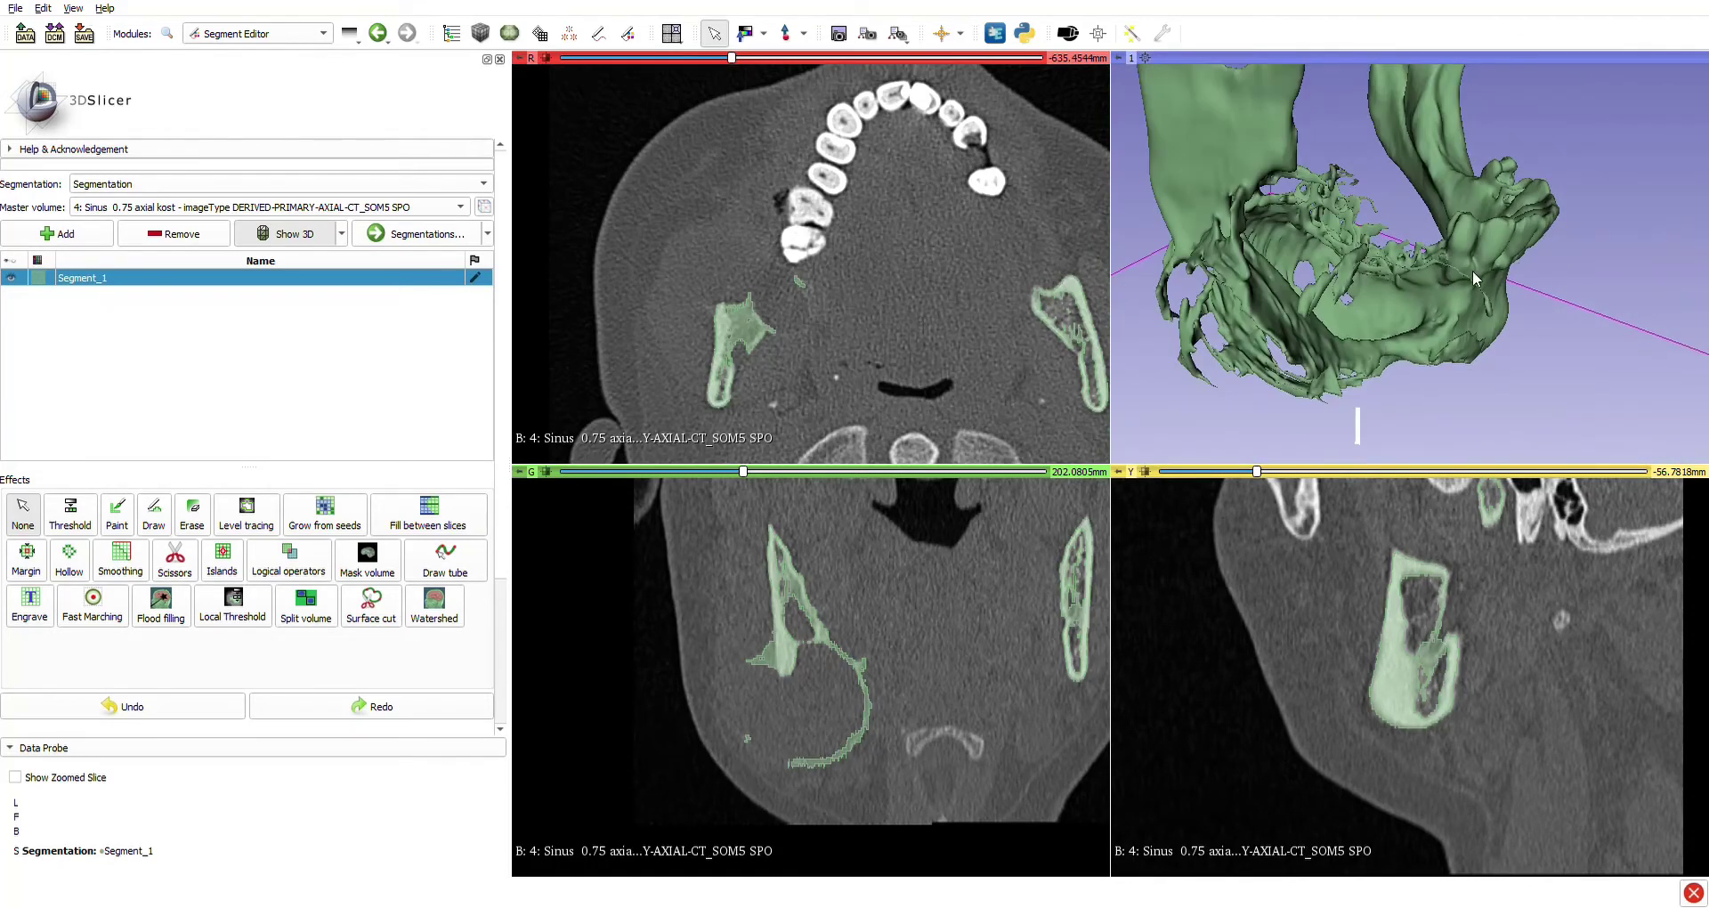
{"action": "left_click_drag", "start_coordinate": [1519, 267], "coordinate": [1414, 245]}
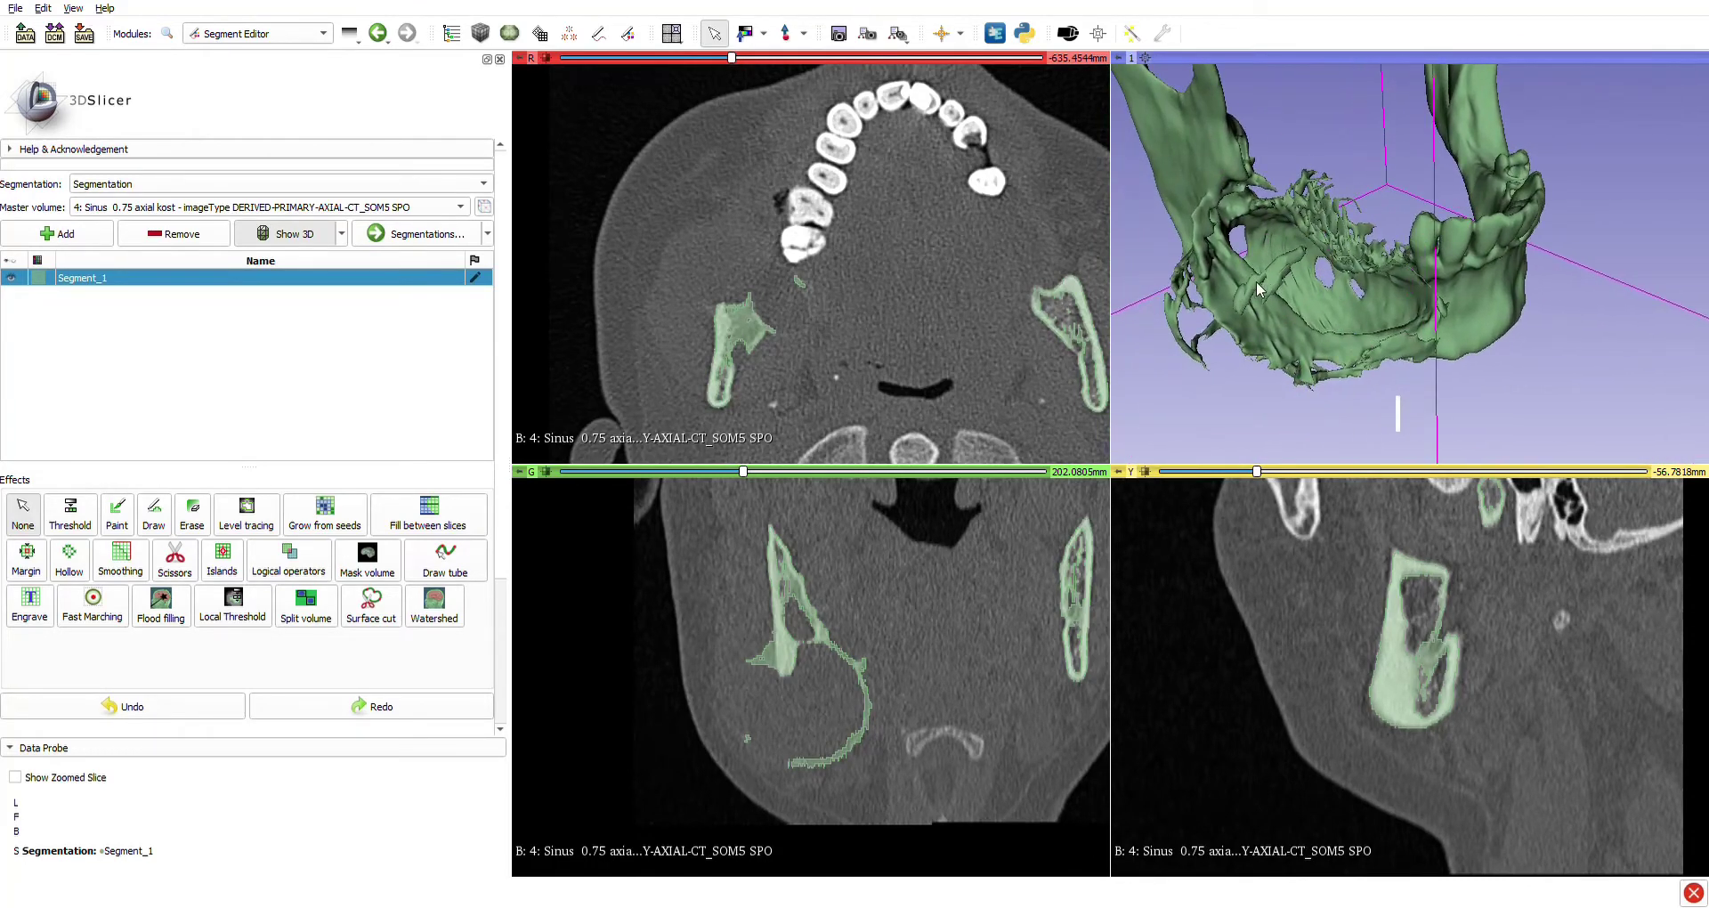
{"action": "scroll", "coordinate": [1326, 314], "scroll_direction": "up", "scroll_amount": 8}
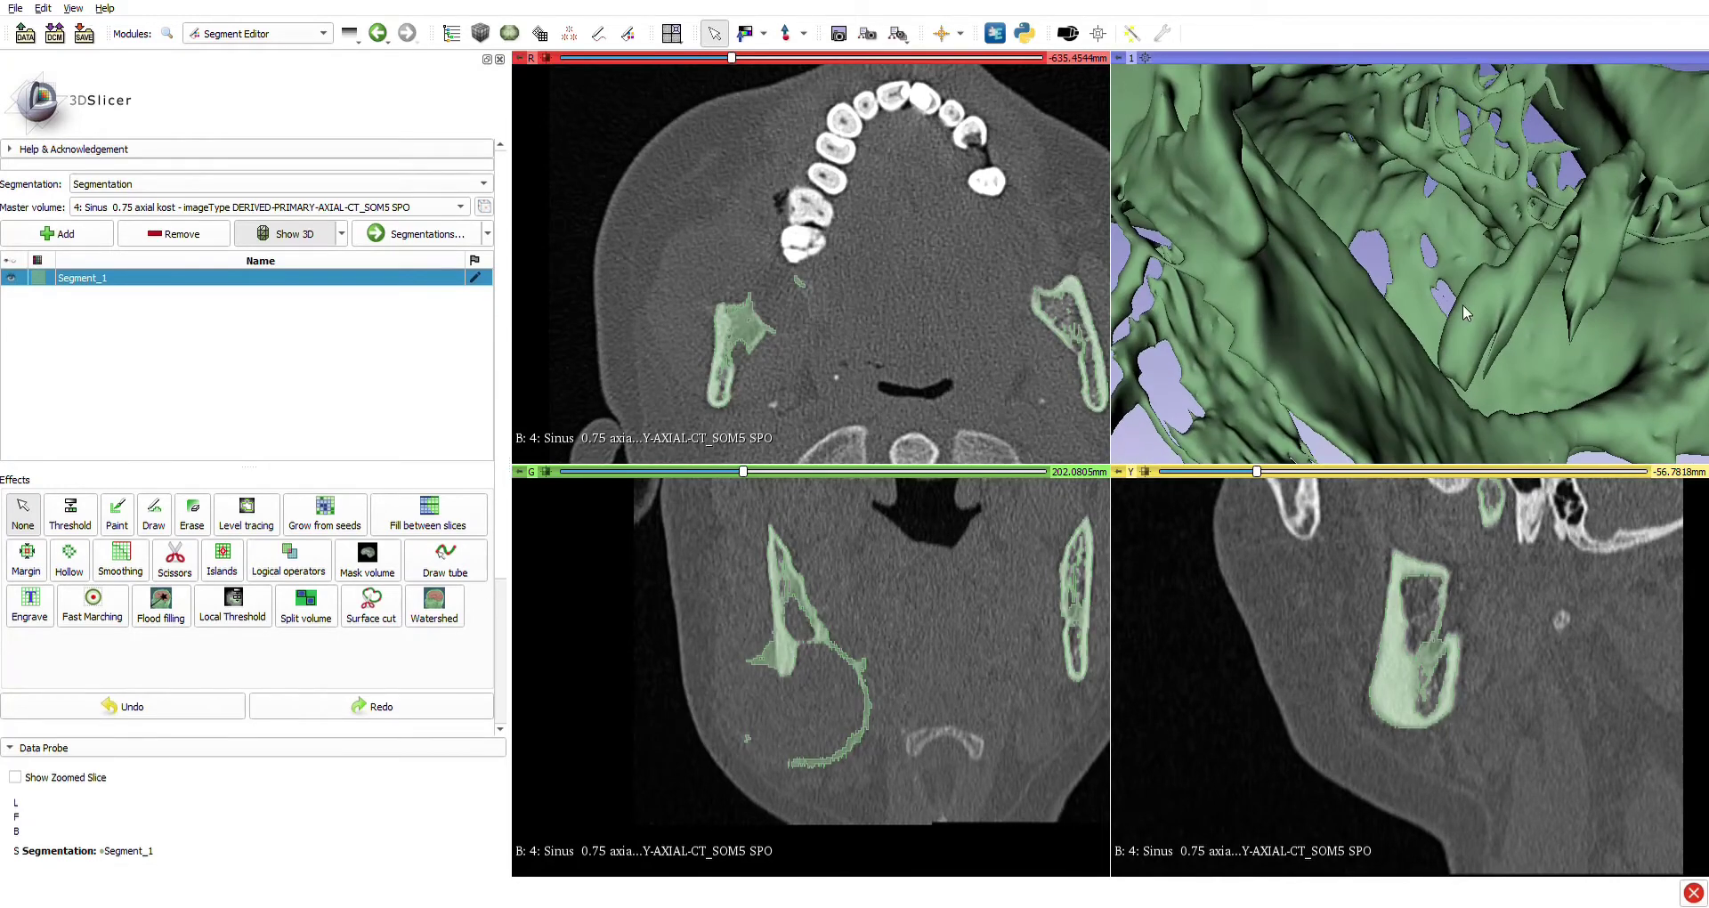
{"action": "scroll", "coordinate": [1467, 310], "scroll_direction": "down", "scroll_amount": 6}
{"action": "left_click_drag", "start_coordinate": [1467, 308], "coordinate": [1575, 311]}
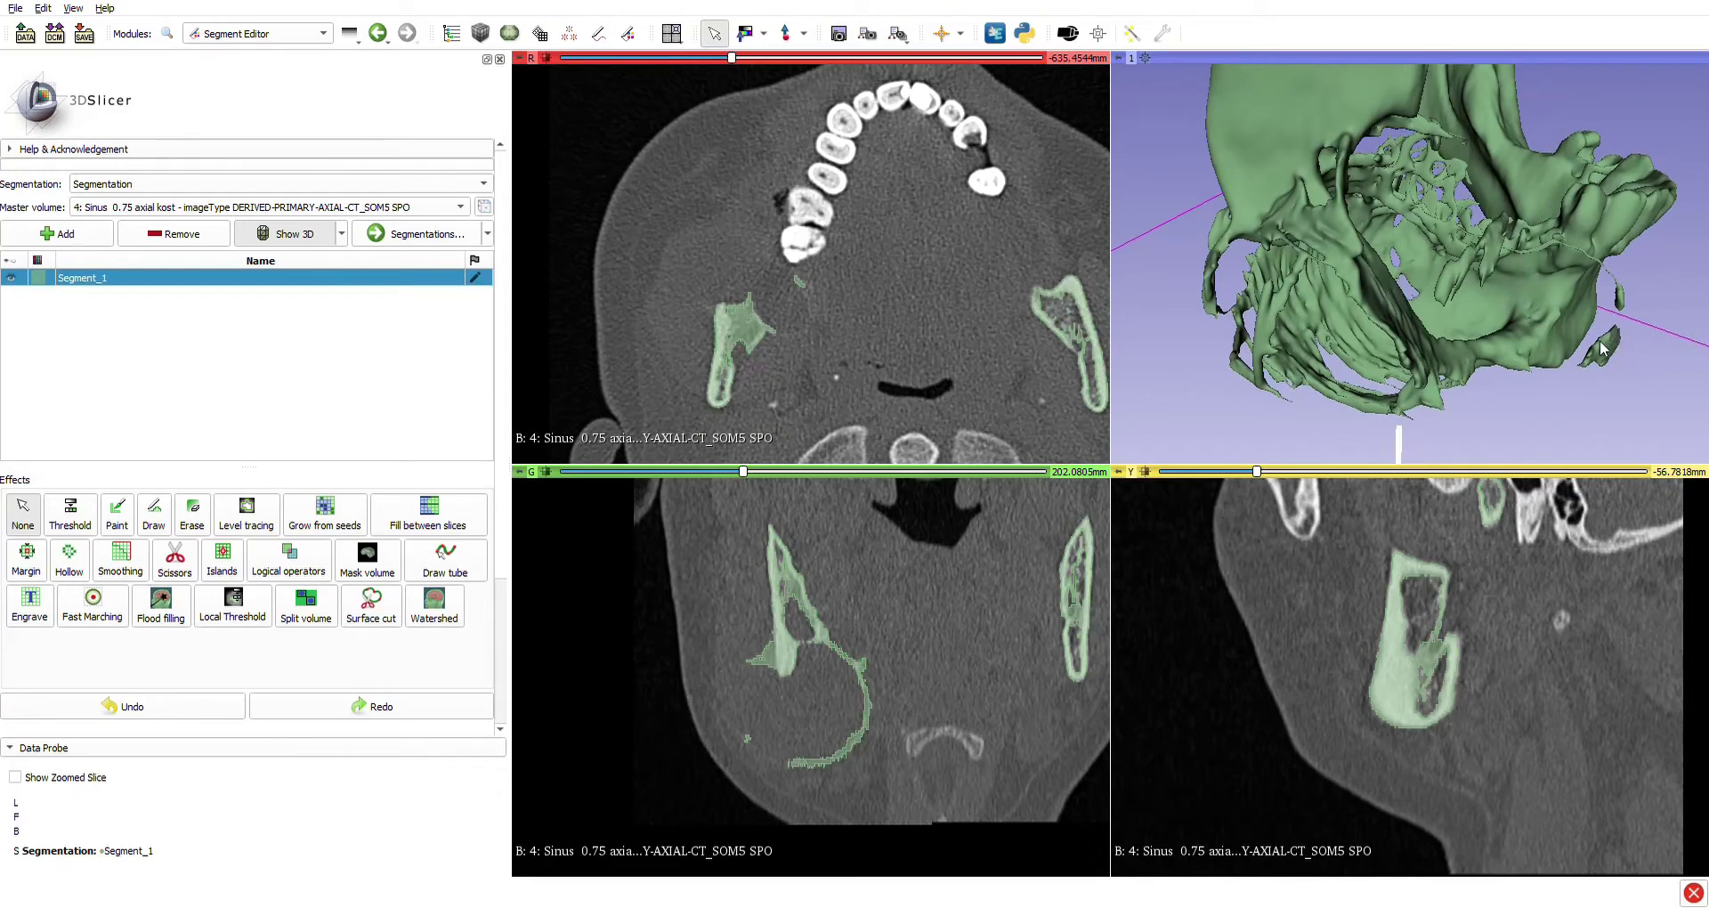
View the complete lower jaw model in 3D from a greater distance, from the damaged side and the front.
{"action": "scroll", "coordinate": [1417, 296], "scroll_direction": "down", "scroll_amount": 5}
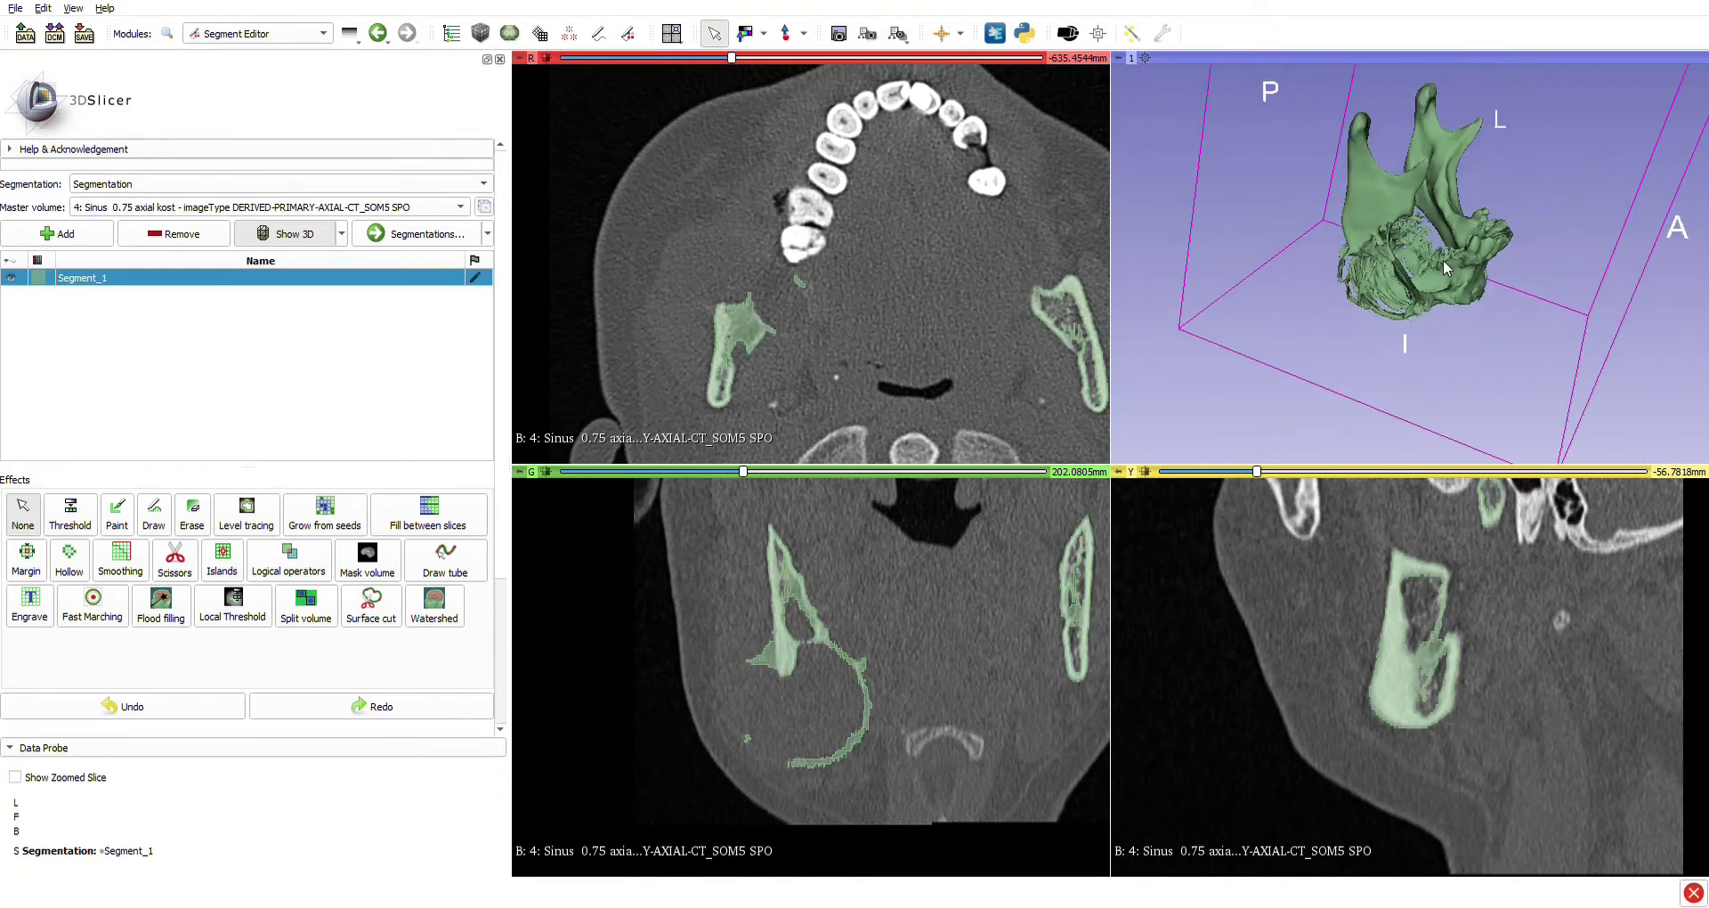
{"action": "left_click_drag", "start_coordinate": [1513, 244], "coordinate": [1429, 200]}
{"action": "middle_click_drag", "start_coordinate": [1451, 190], "coordinate": [1452, 292]}
{"action": "scroll", "coordinate": [1453, 292], "scroll_direction": "up", "scroll_amount": 2}
{"action": "left_click_drag", "start_coordinate": [1457, 292], "coordinate": [1385, 298]}
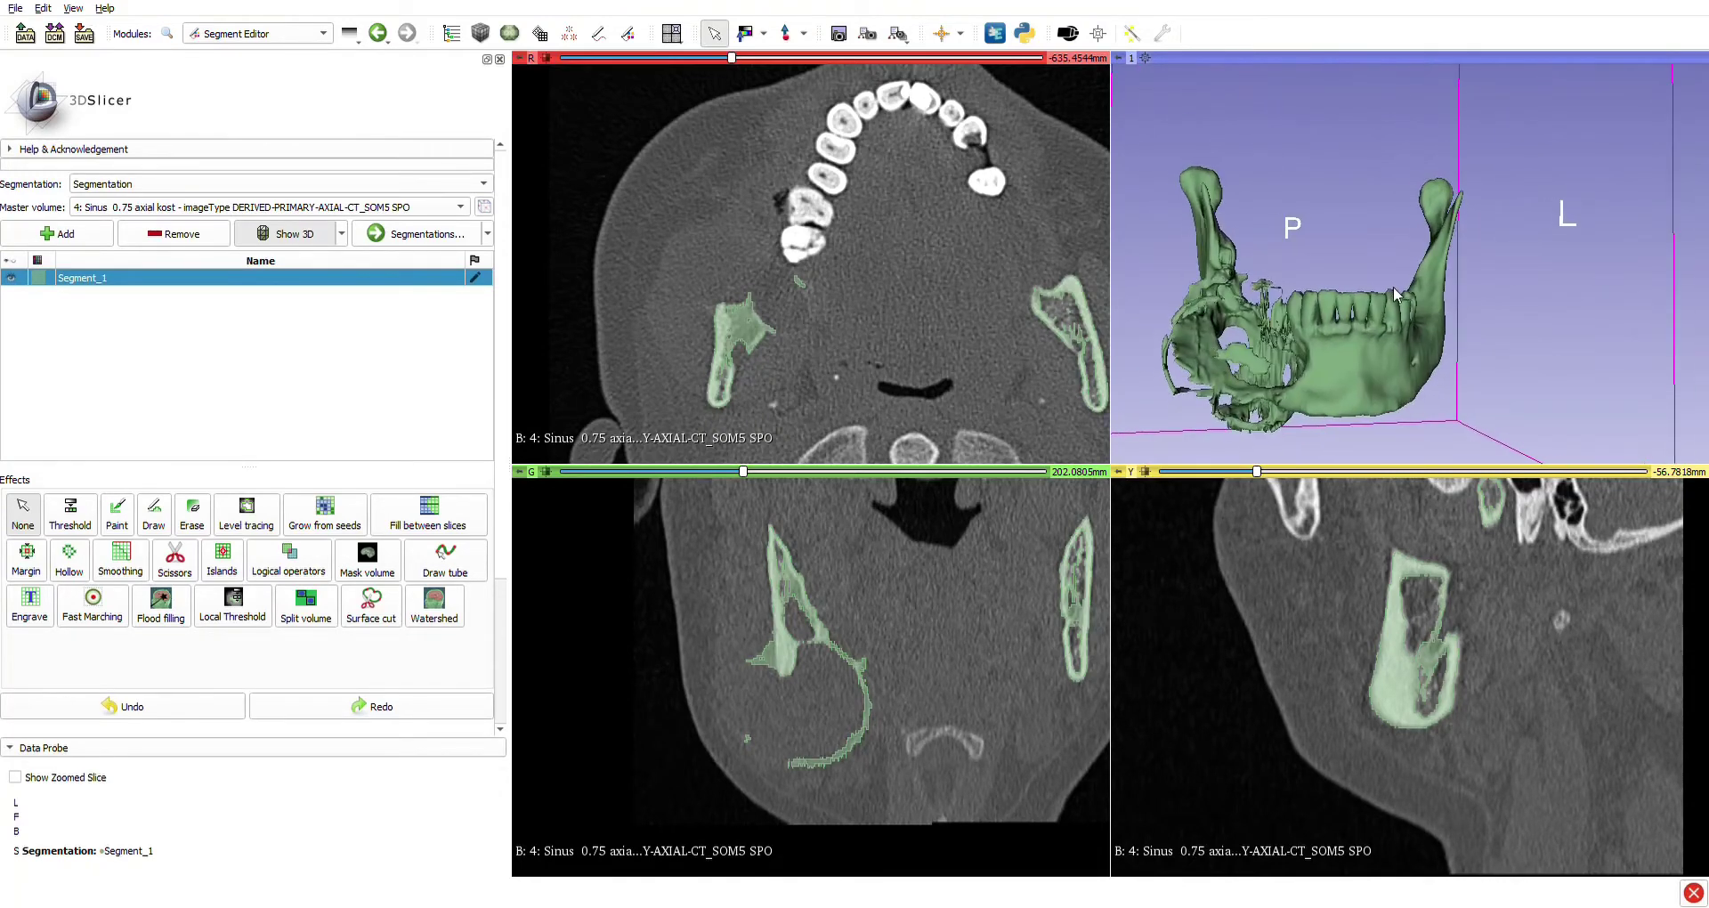
{"action": "middle_click_drag", "start_coordinate": [1497, 312], "coordinate": [1555, 269]}
{"action": "scroll", "coordinate": [1557, 268], "scroll_direction": "up", "scroll_amount": 1}
{"action": "left_click_drag", "start_coordinate": [1556, 271], "coordinate": [1481, 291]}
{"action": "scroll", "coordinate": [1449, 304], "scroll_direction": "up", "scroll_amount": 2}
{"action": "scroll", "coordinate": [1452, 307], "scroll_direction": "down", "scroll_amount": 2}
{"action": "left_click_drag", "start_coordinate": [1364, 419], "coordinate": [1433, 377]}
{"action": "scroll", "coordinate": [1433, 377], "scroll_direction": "up", "scroll_amount": 1}
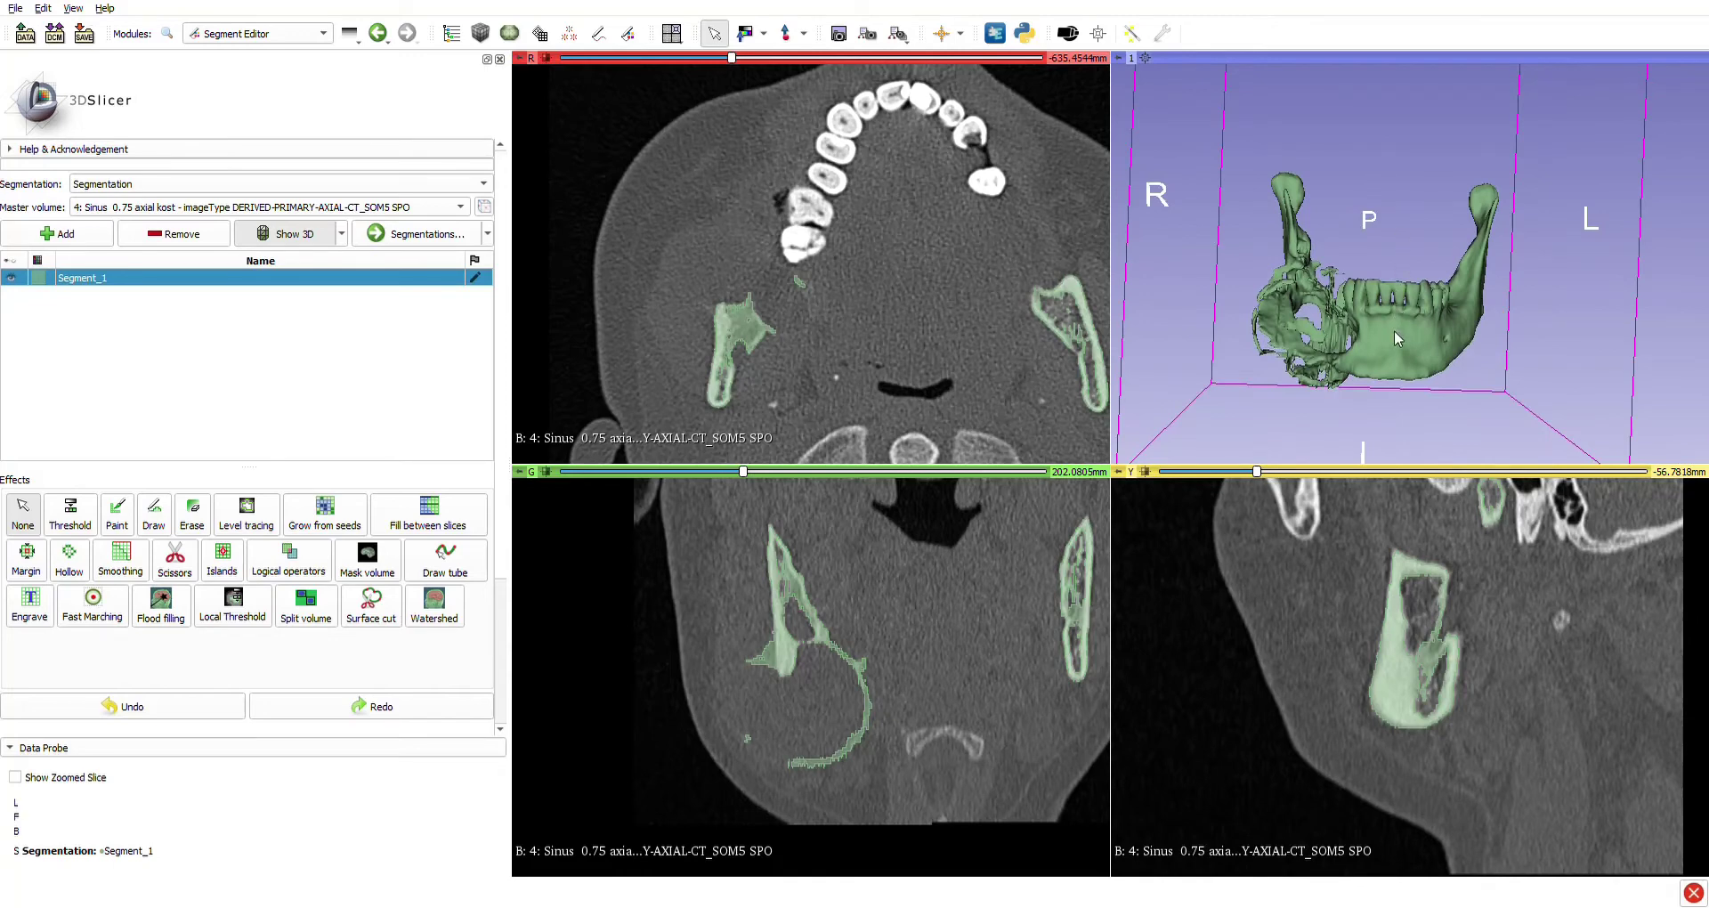
Check the overall shape of the segmented jaw once more in 3D, comparing the damaged side with the intact side.
{"action": "left_click_drag", "start_coordinate": [1399, 319], "coordinate": [1421, 347]}
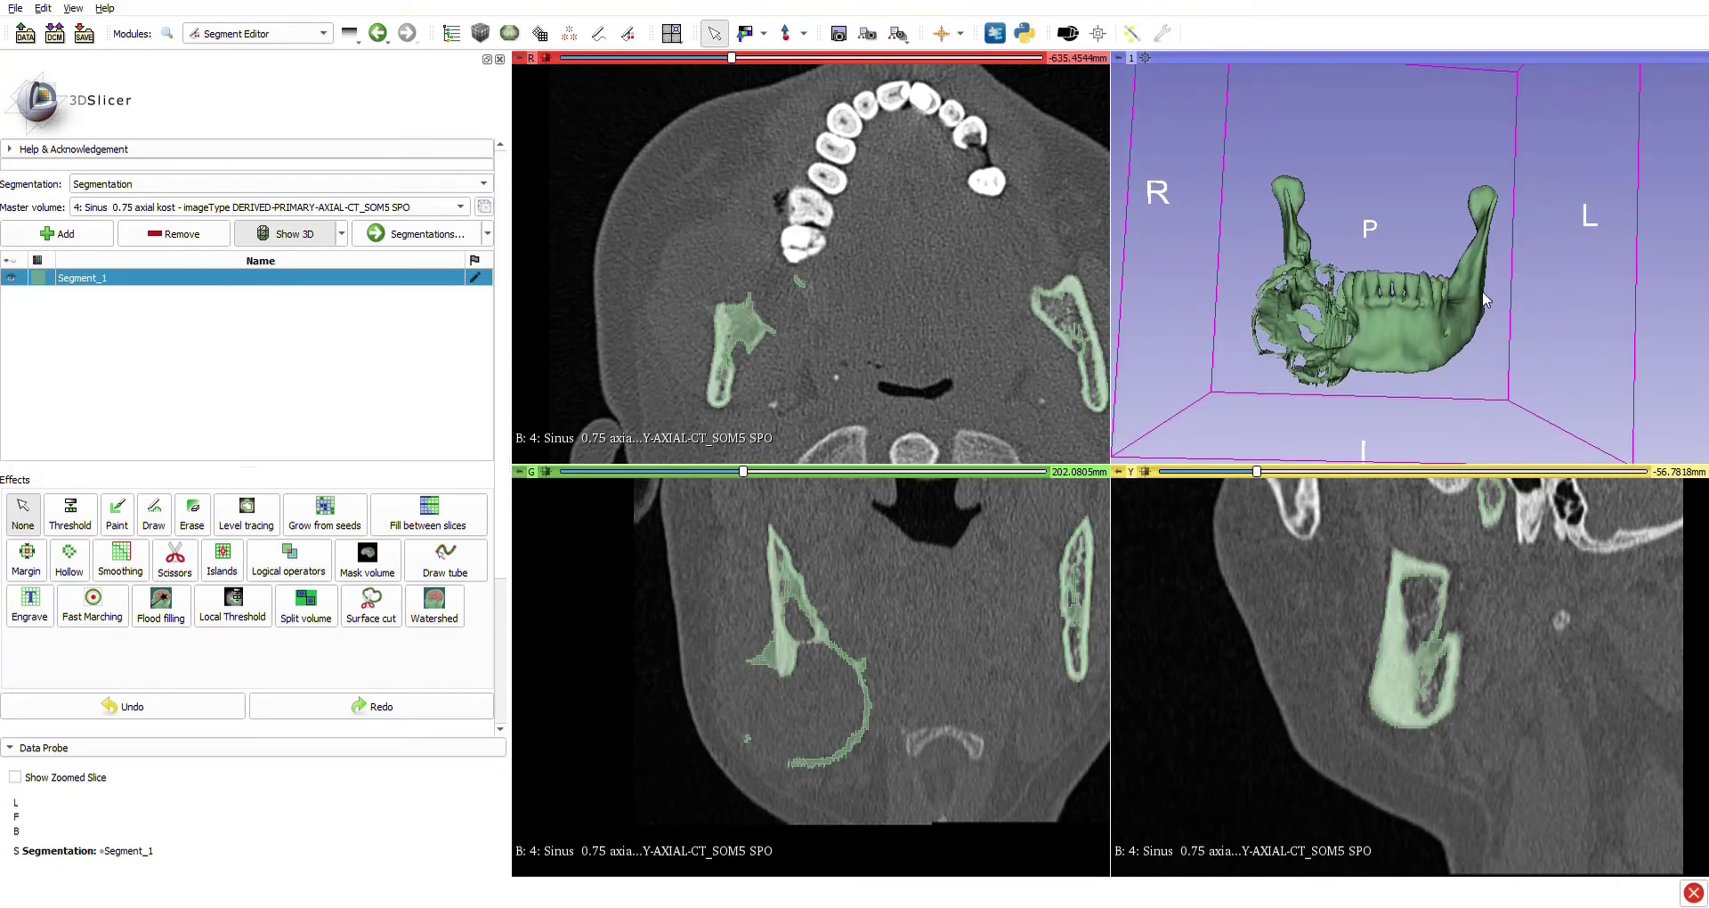
{"action": "left_click_drag", "start_coordinate": [1494, 272], "coordinate": [1344, 324]}
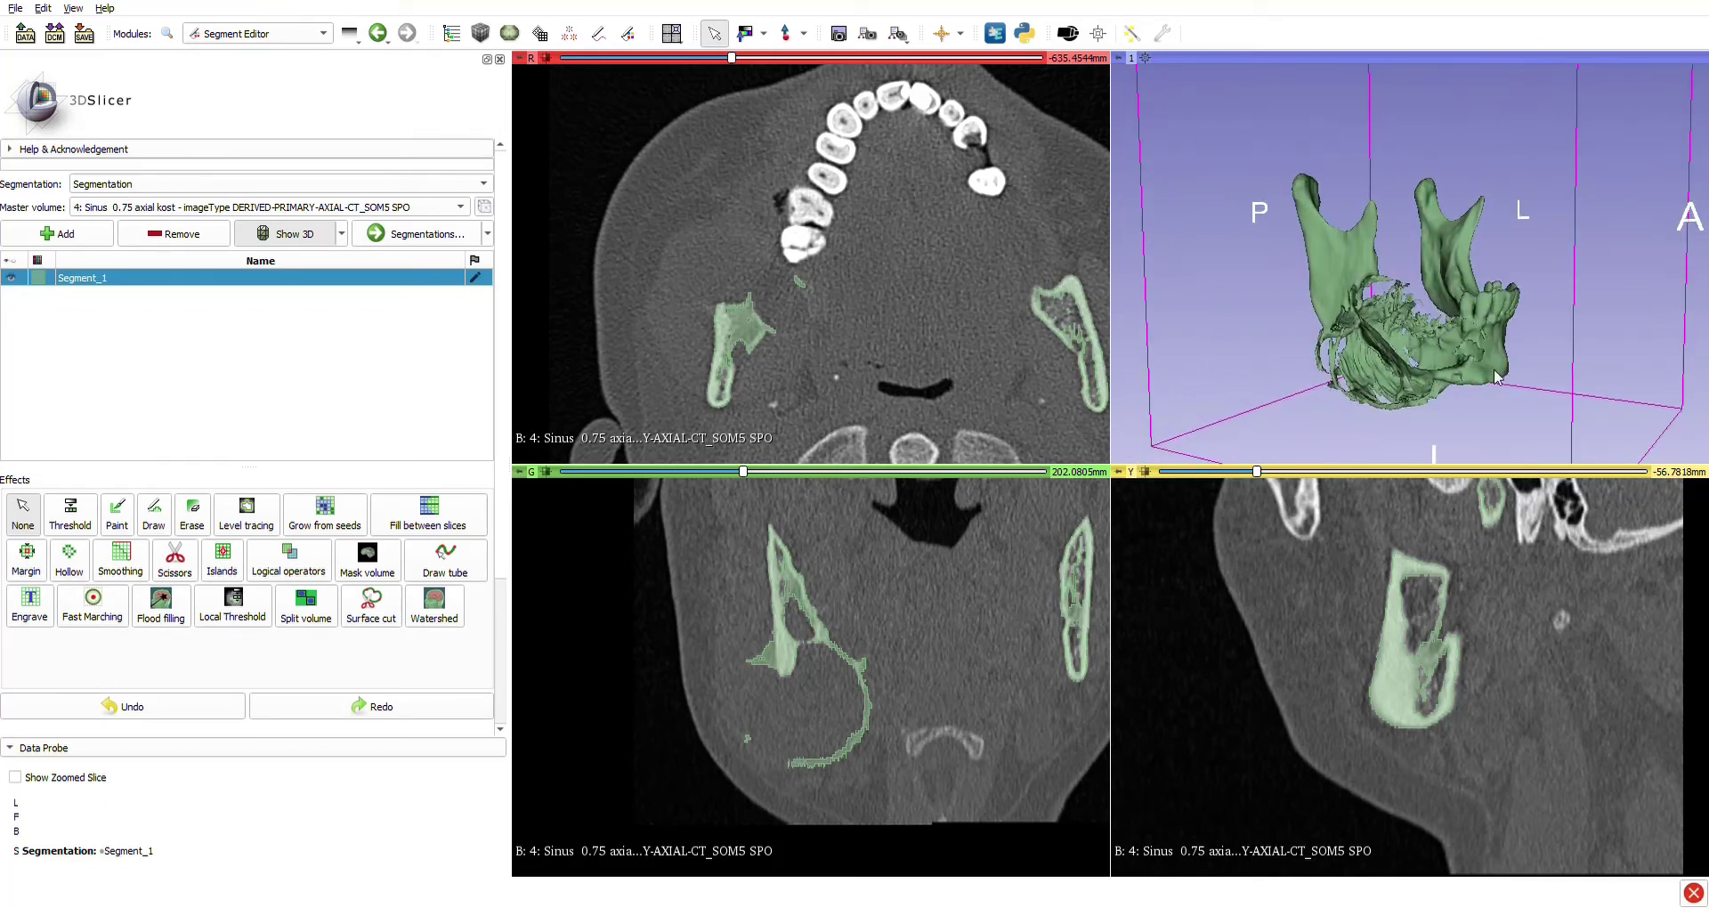
{"action": "left_click_drag", "start_coordinate": [1485, 378], "coordinate": [1395, 345]}
{"action": "scroll", "coordinate": [1396, 343], "scroll_direction": "up", "scroll_amount": 8}
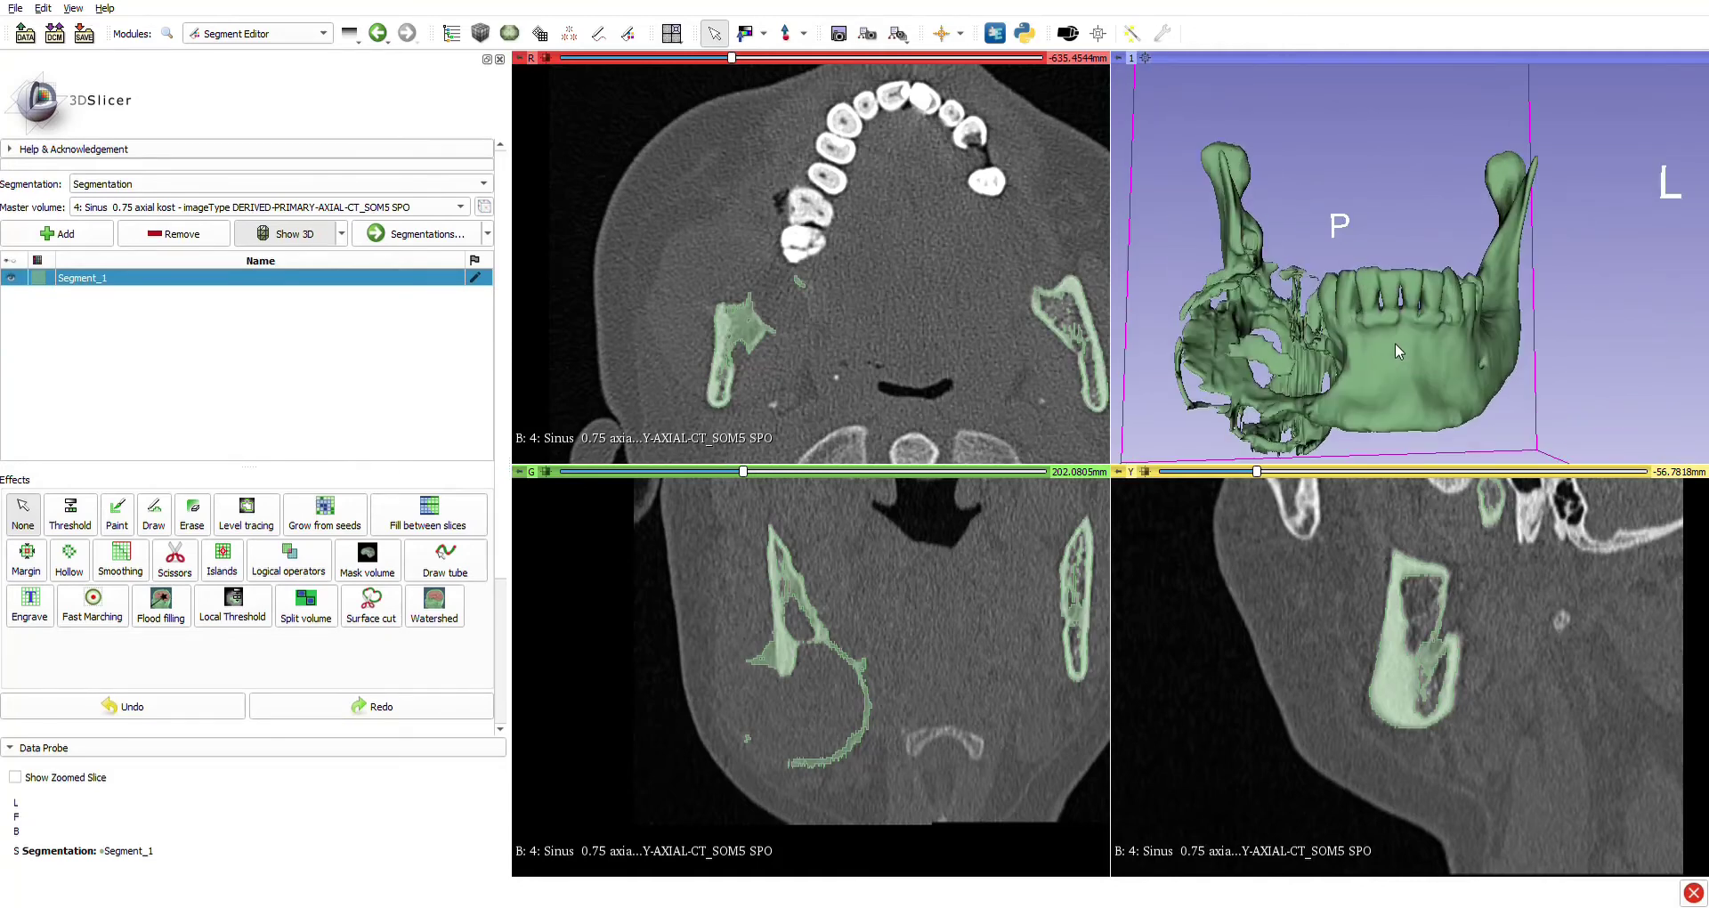
{"action": "scroll", "coordinate": [1392, 270], "scroll_direction": "down", "scroll_amount": 6}
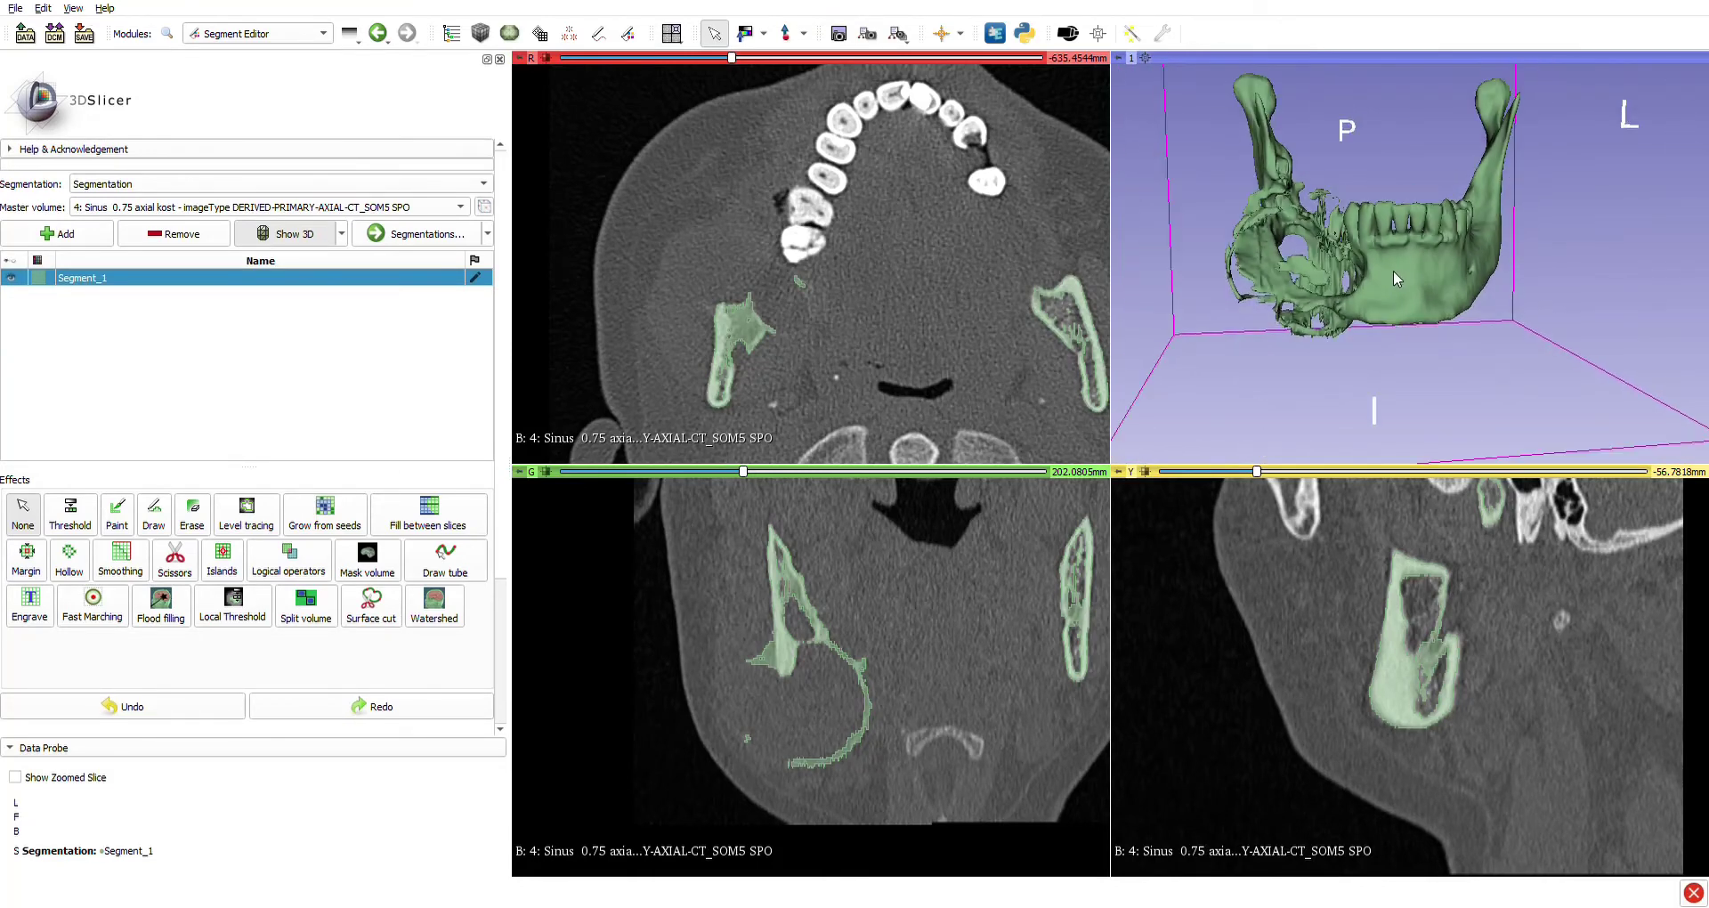
{"action": "left_click_drag", "start_coordinate": [1392, 271], "coordinate": [1382, 231]}
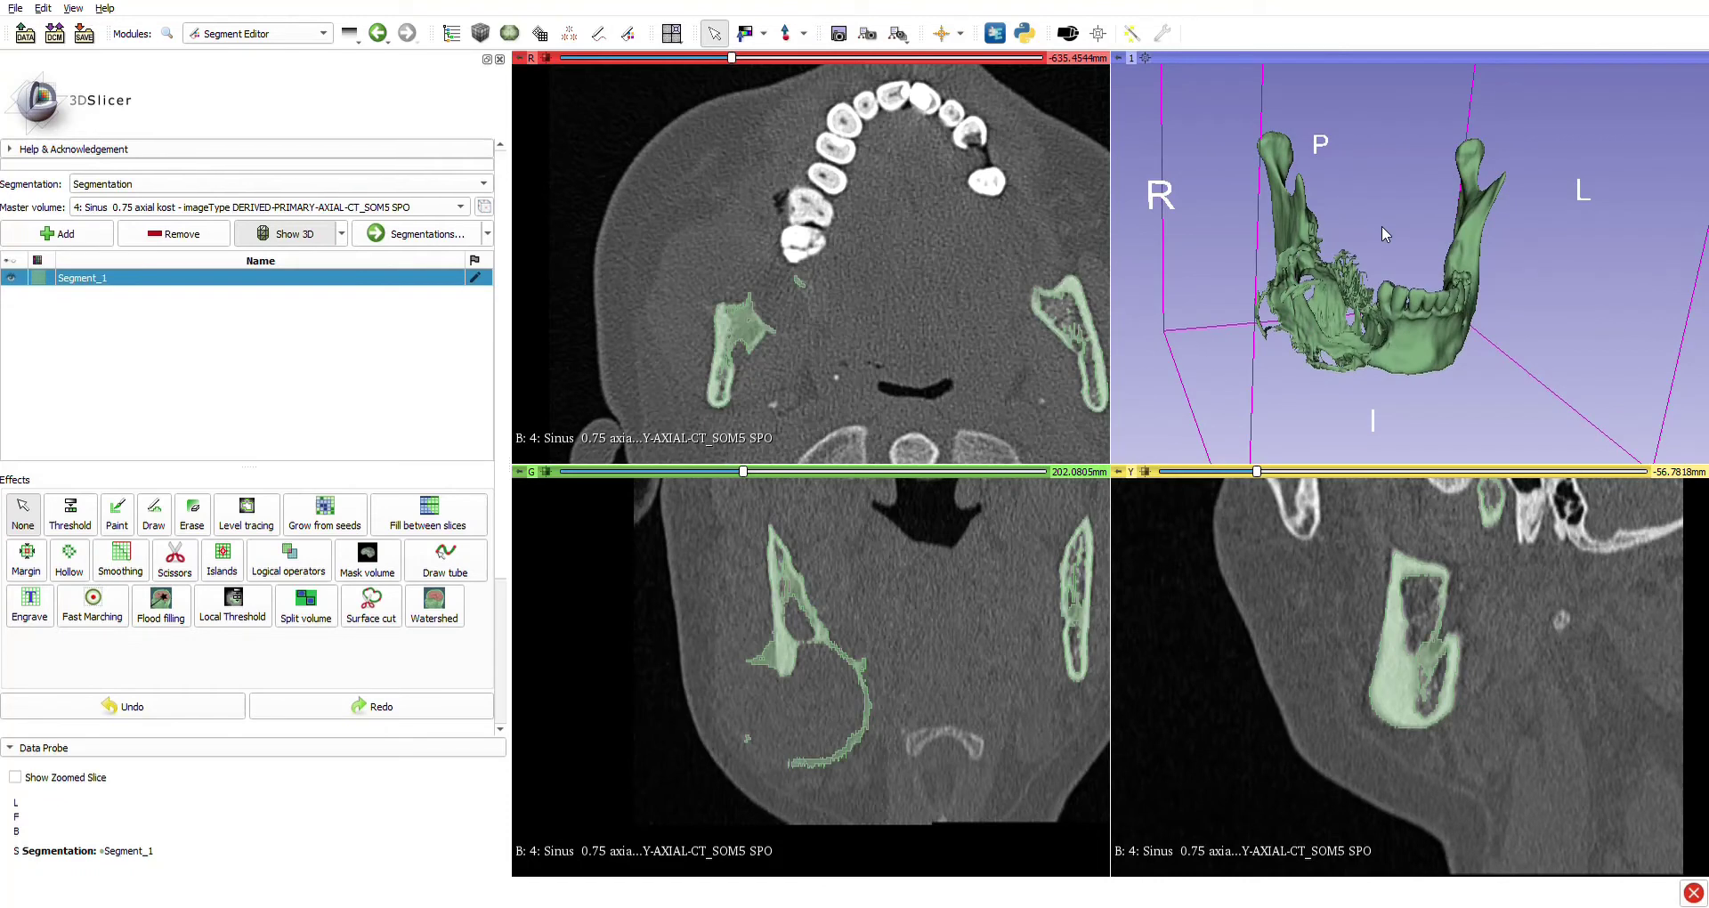
{"action": "left_click_drag", "start_coordinate": [1392, 212], "coordinate": [1466, 230]}
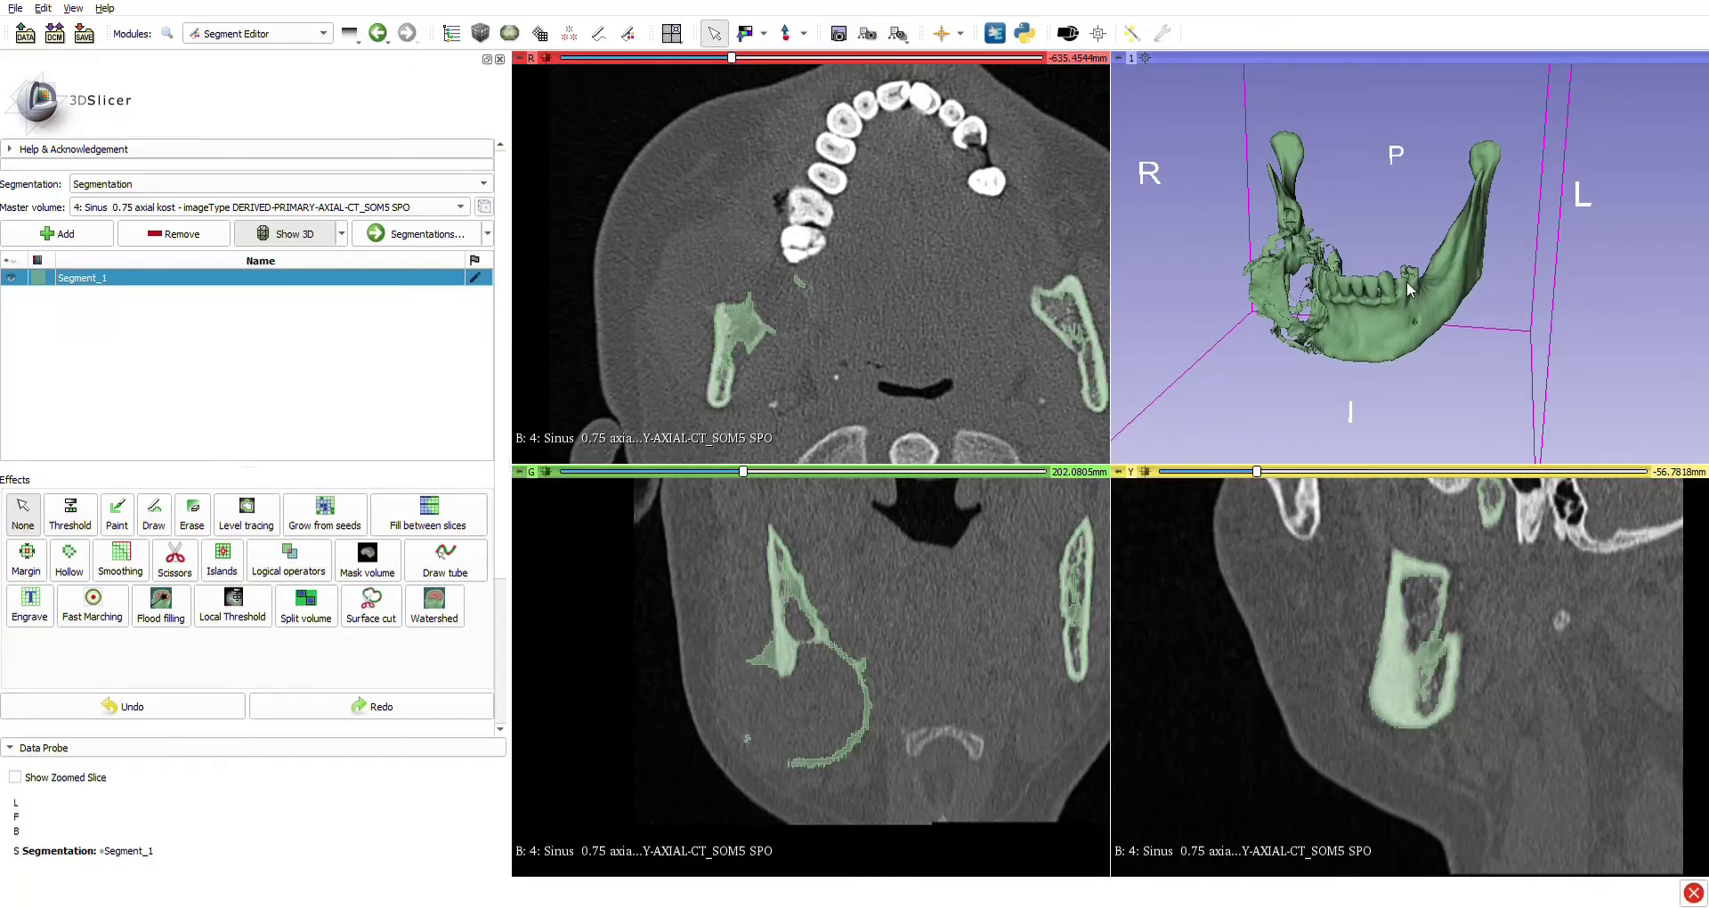
{"action": "mouse_move", "coordinate": [1406, 281]}
{"action": "left_mouse_down"}
{"action": "mouse_move", "coordinate": [1454, 307]}
{"action": "mouse_move", "coordinate": [1347, 207]}
{"action": "mouse_move", "coordinate": [1406, 314]}
{"action": "mouse_move", "coordinate": [1392, 280]}
{"action": "left_mouse_up"}
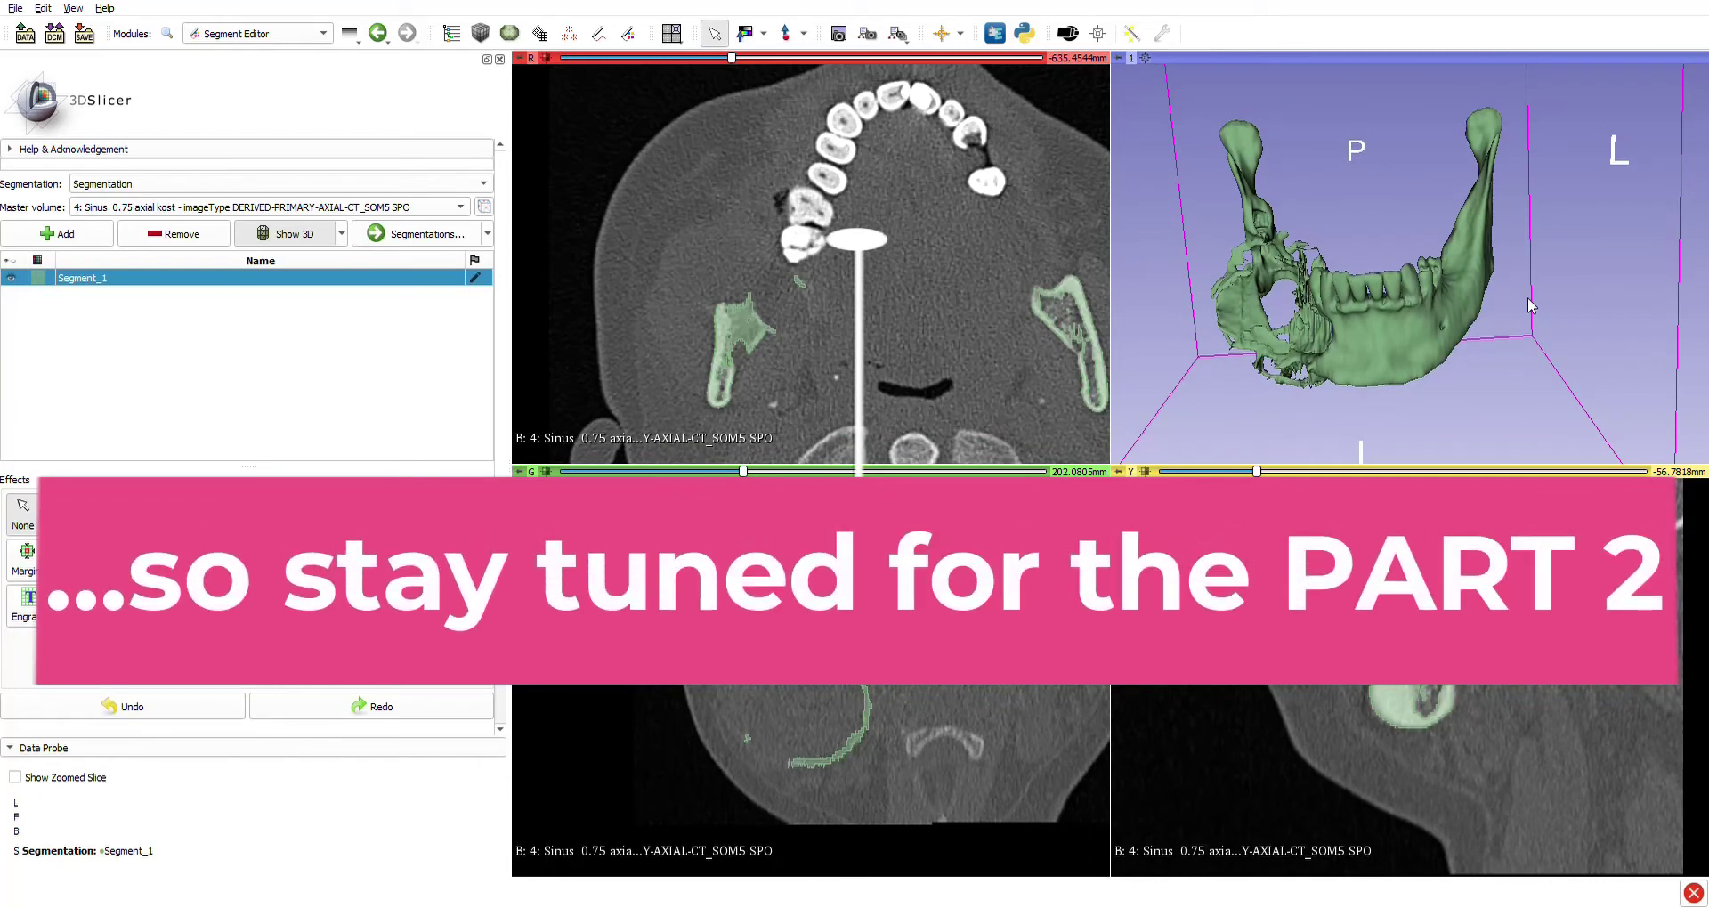
{"action": "left_click_drag", "start_coordinate": [1460, 304], "coordinate": [1440, 322]}
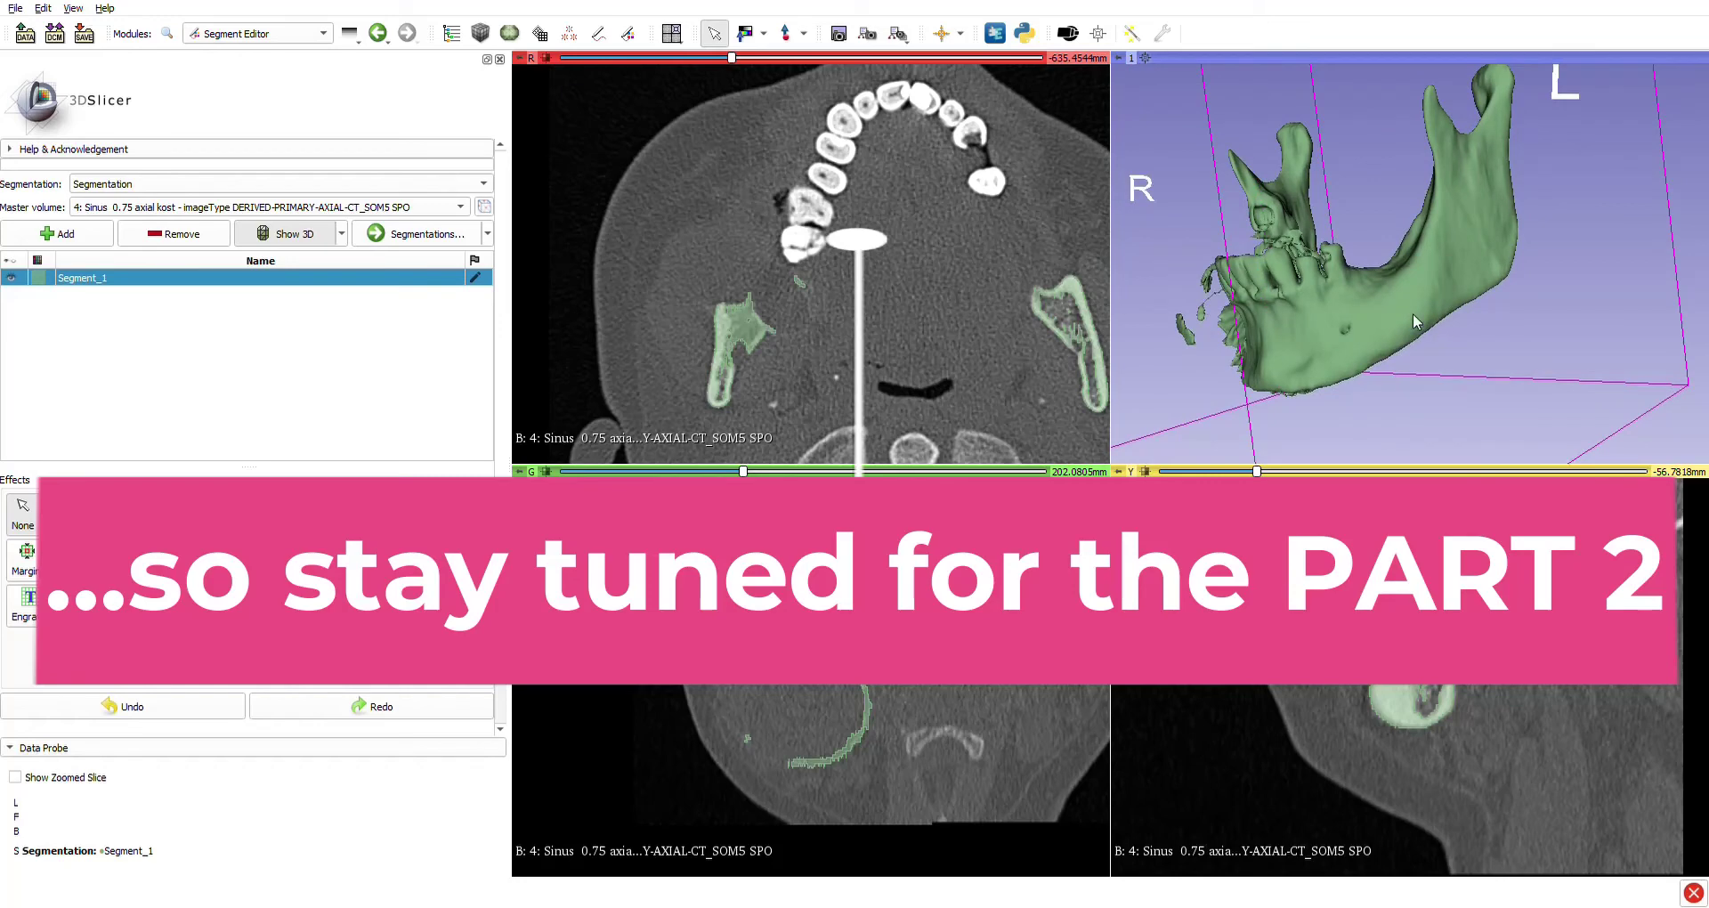
{"action": "left_click_drag", "start_coordinate": [1391, 311], "coordinate": [1408, 341]}
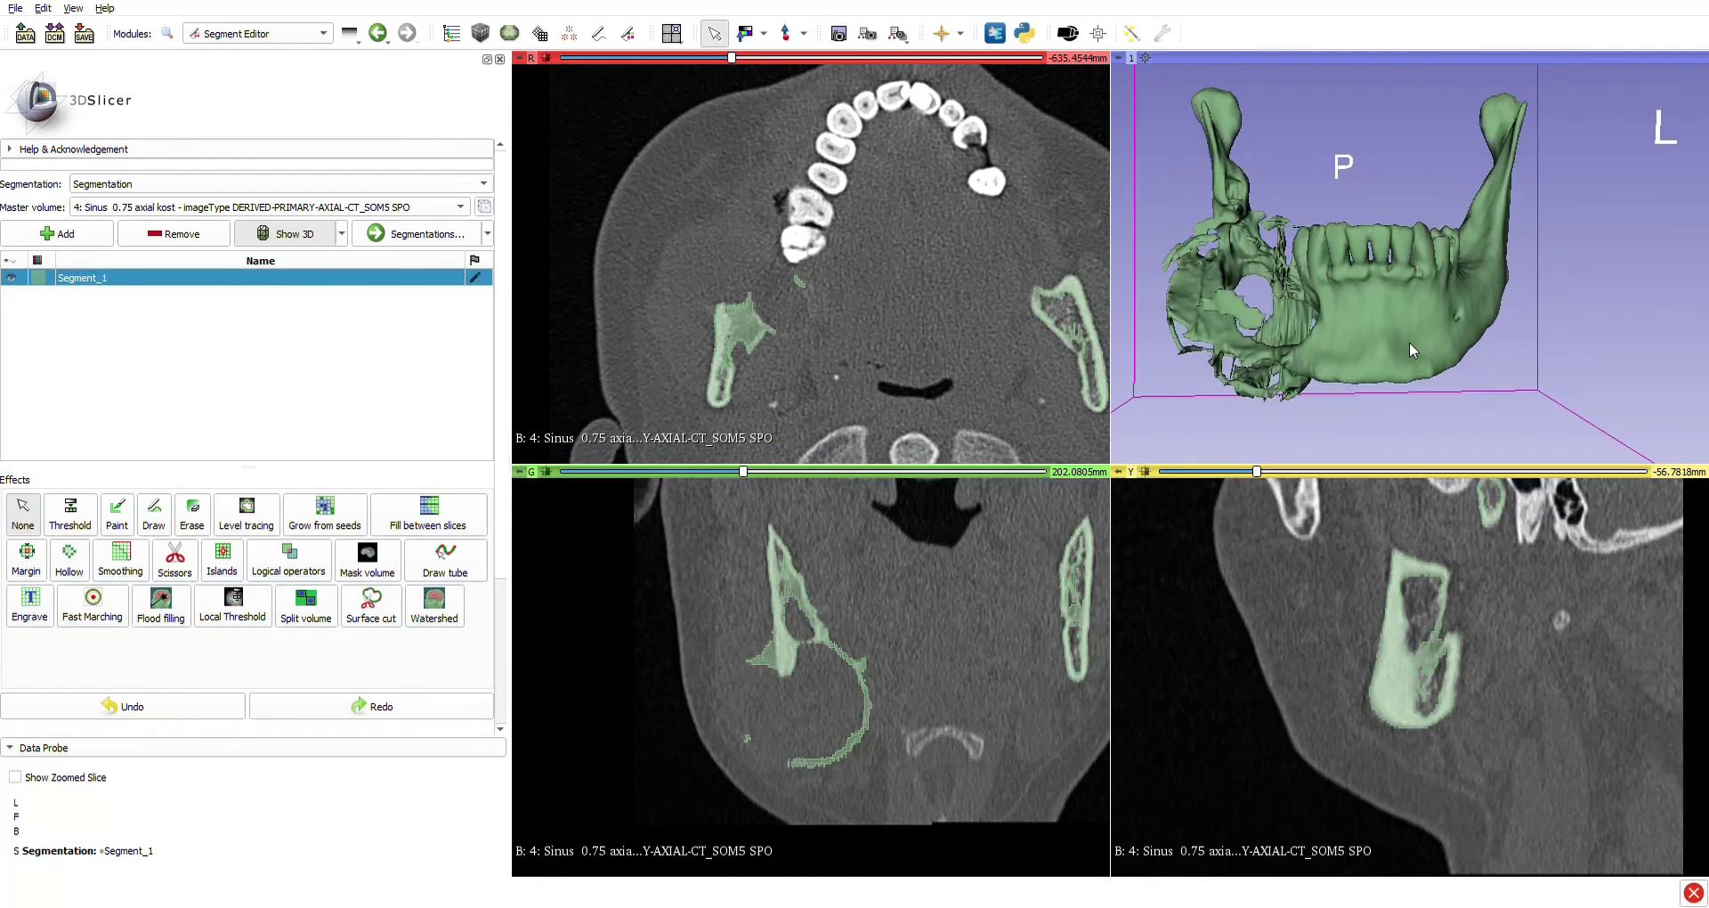